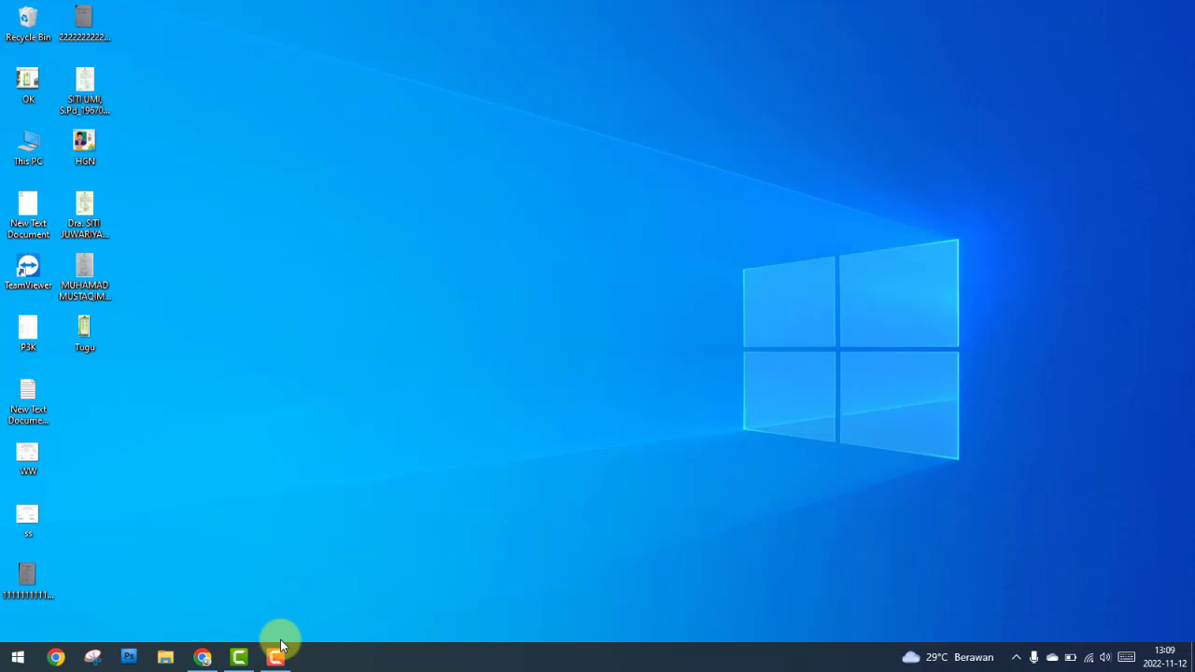
left_click(278, 659)
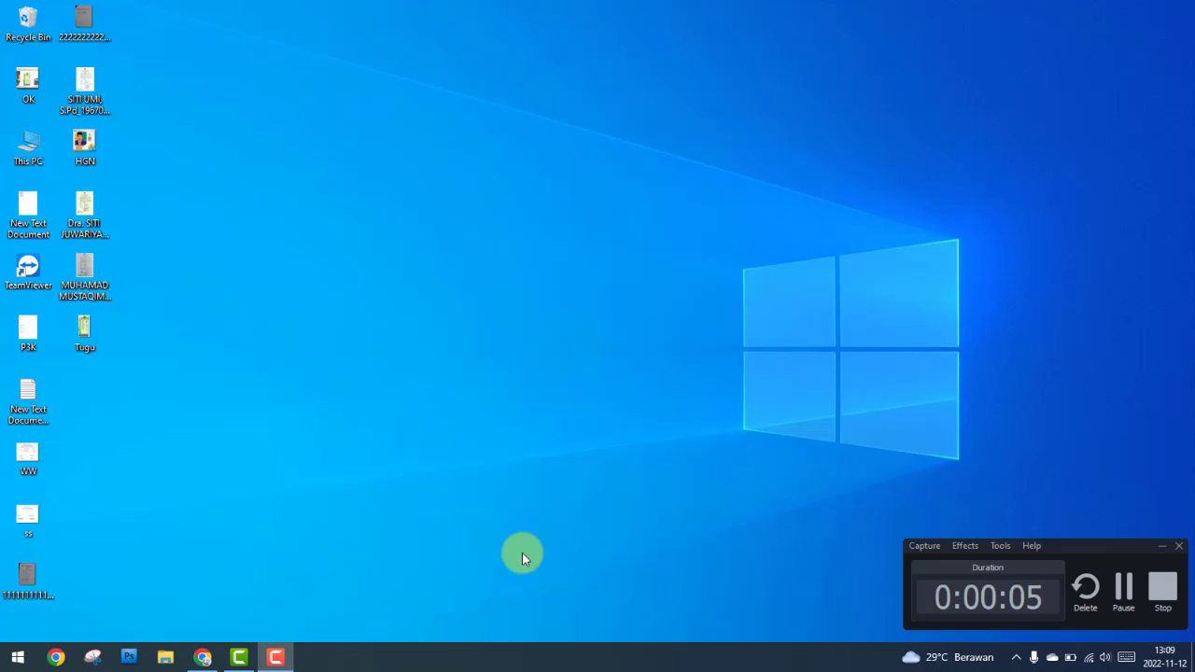
left_click(1162, 549)
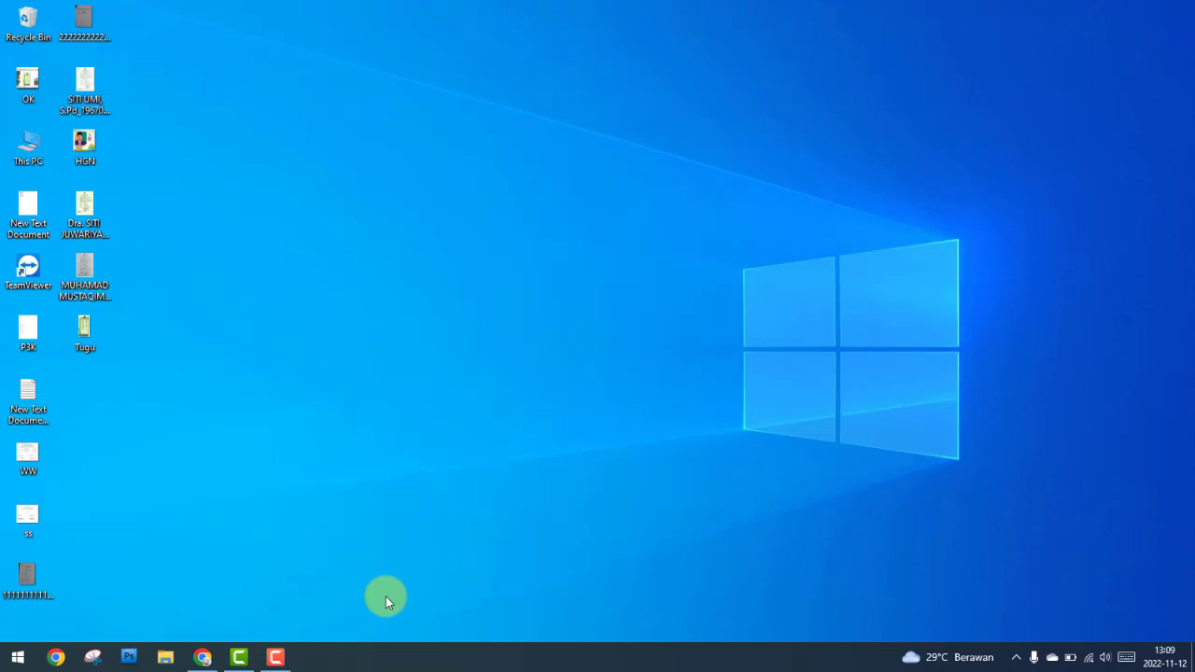
Step: Open the BMN-6 image from the Thumbnail folder on the SSD (E:) drive
left_click(165, 658)
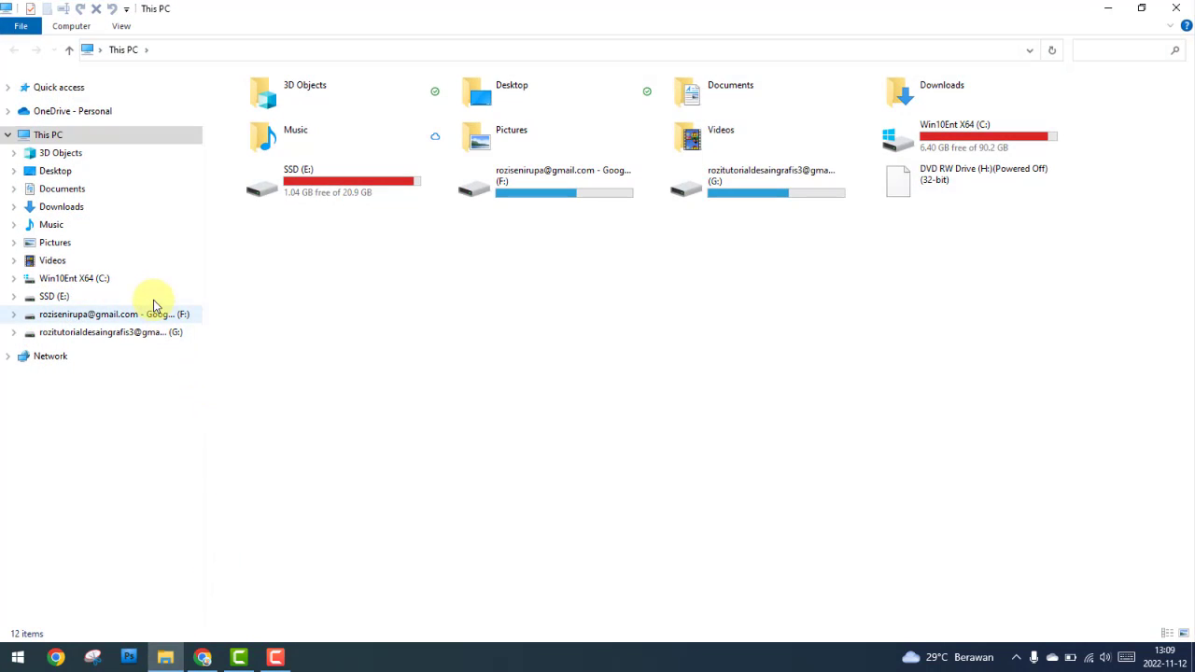
left_click(155, 299)
double_click(819, 130)
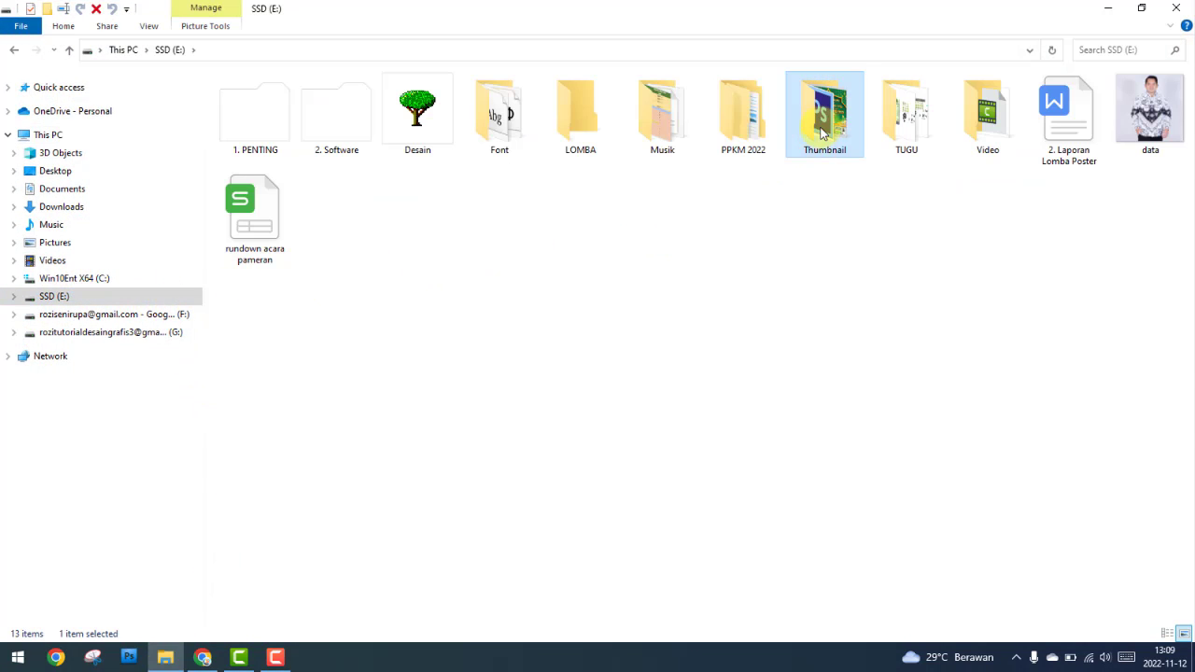
left_click(505, 269)
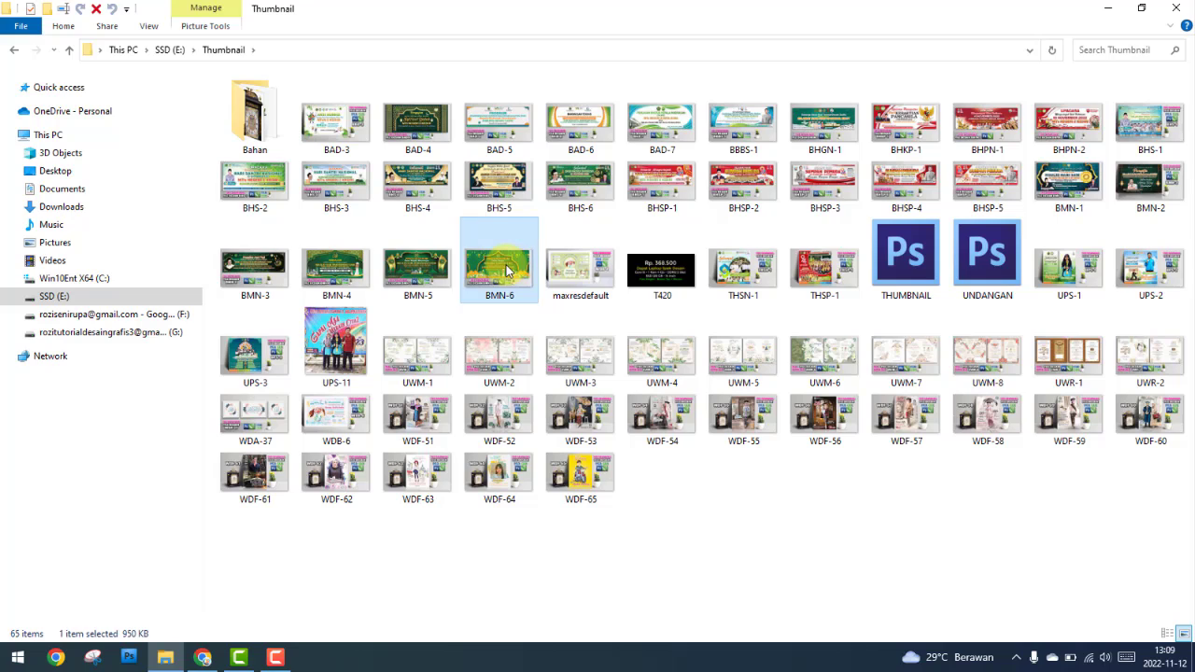
double_click(506, 269)
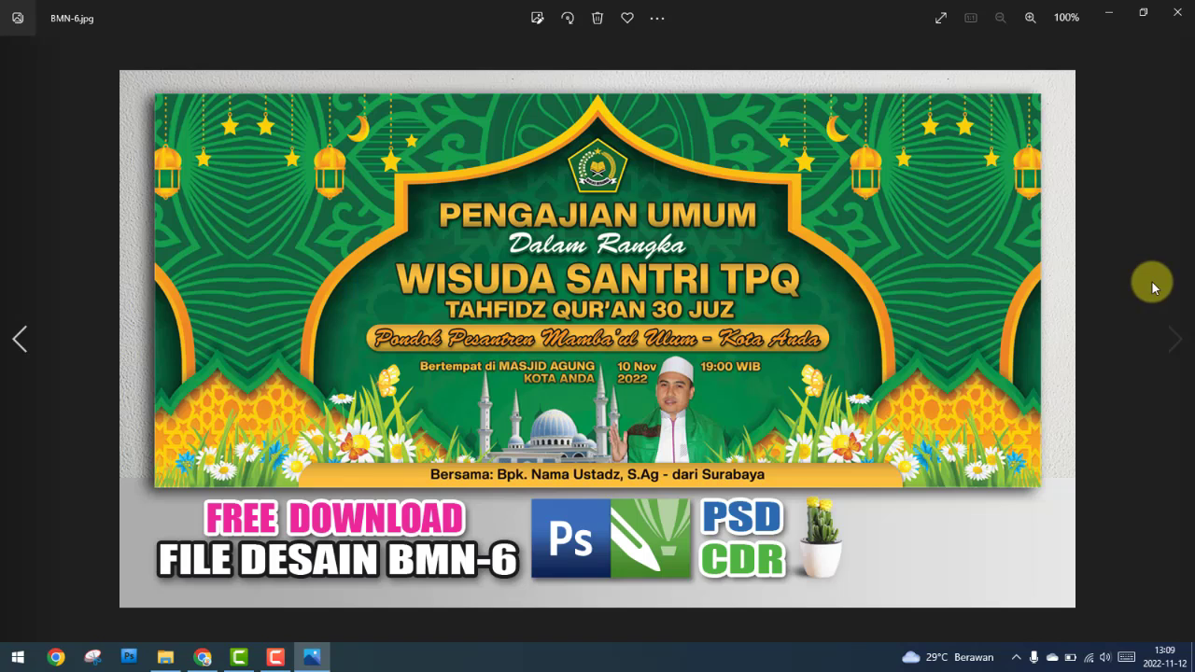
Step: Examine the BMN-6 thumbnail design up close and close the image
scroll(681, 486, "up", 1)
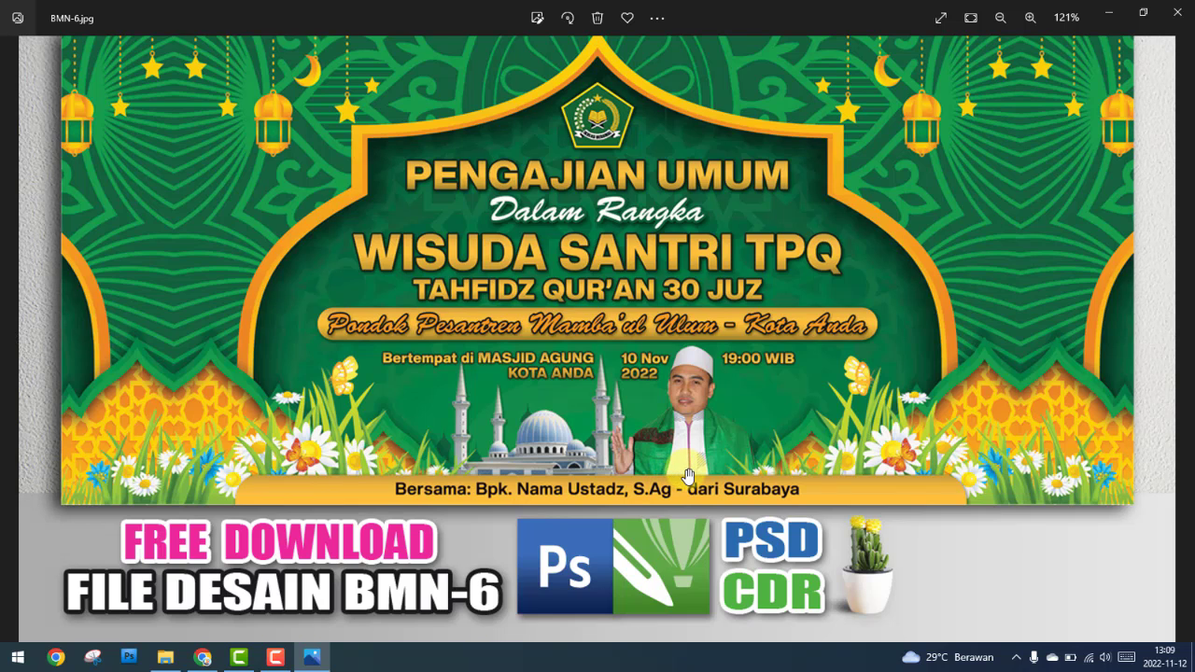
scroll(688, 476, "down", 1)
scroll(688, 476, "down", 1)
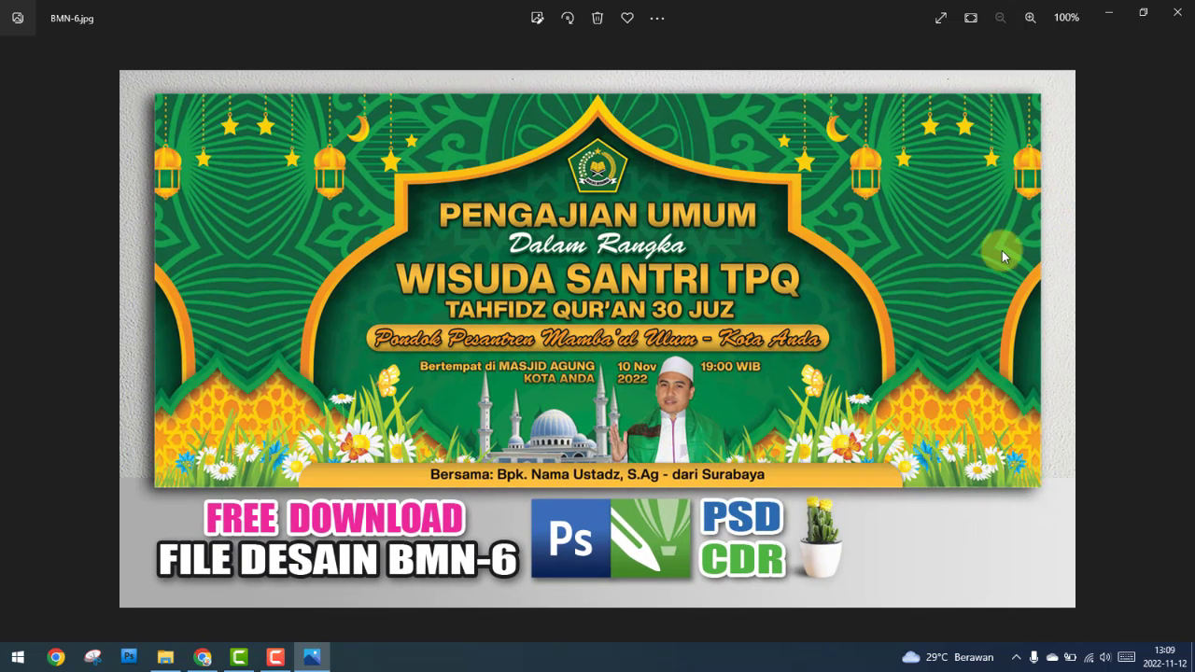
left_click(1177, 12)
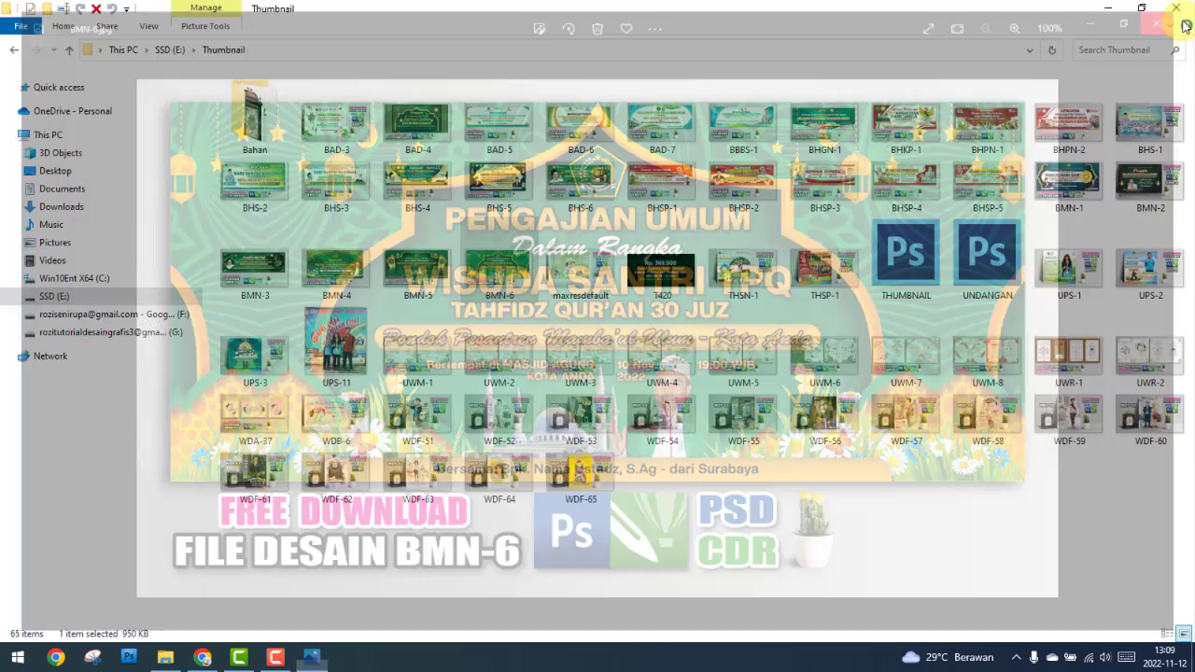
Step: Go to the BMN-6P folder inside Desain > BMN-6 on the SSD (E:) drive
left_click(14, 49)
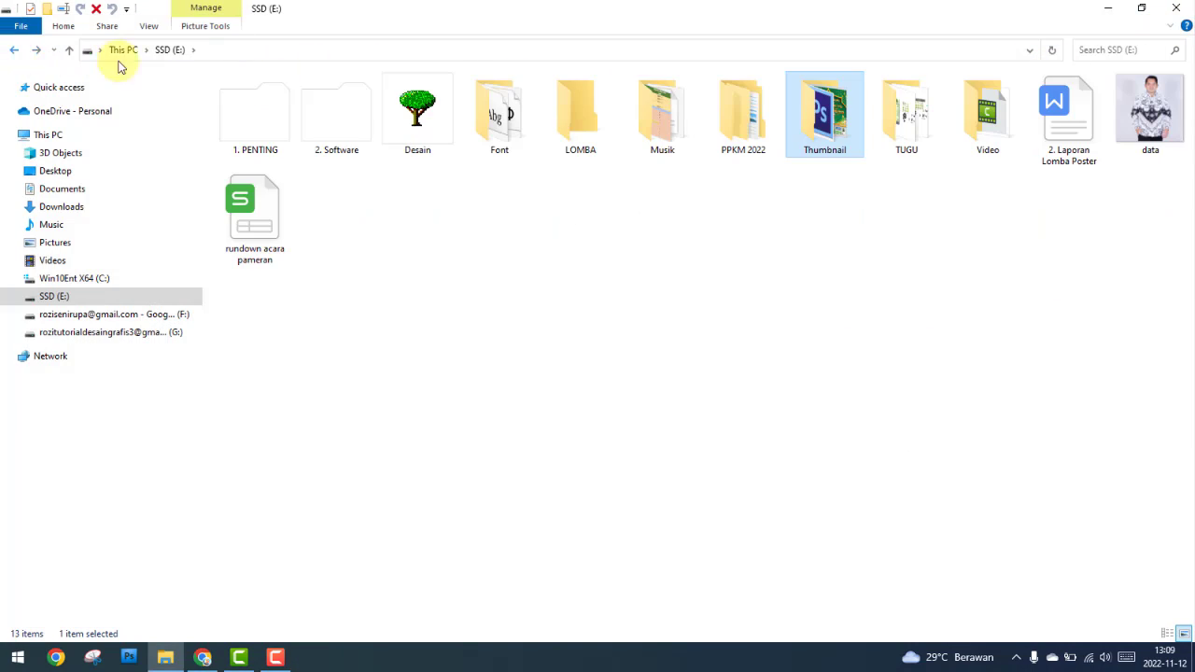
double_click(422, 110)
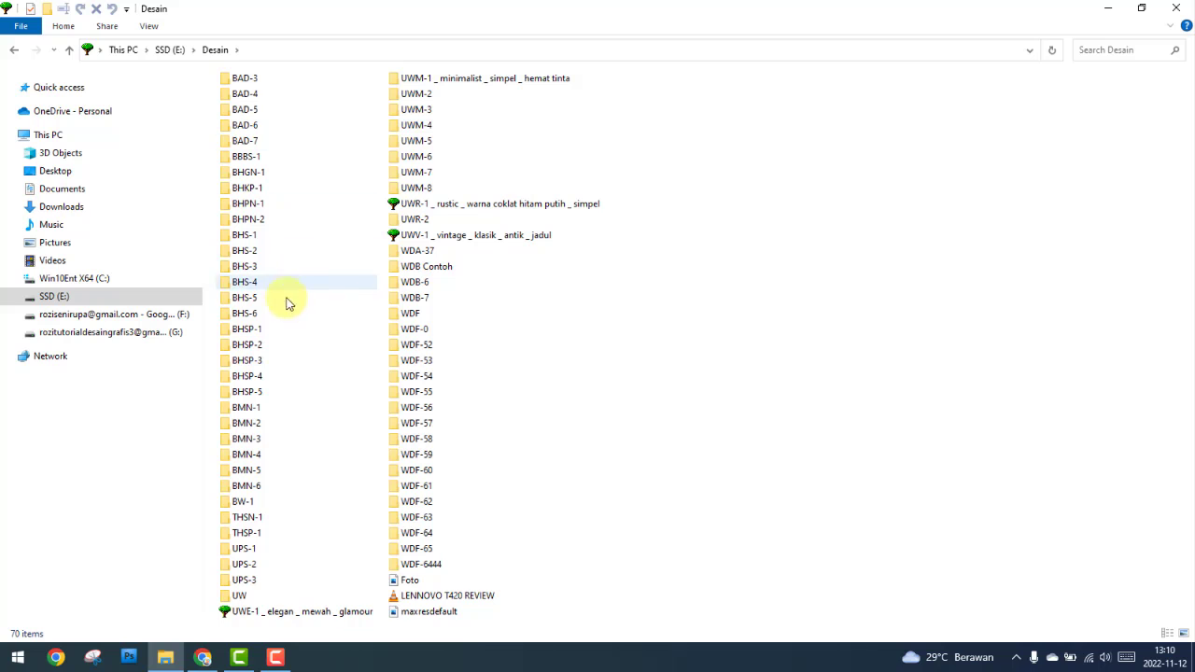
double_click(250, 487)
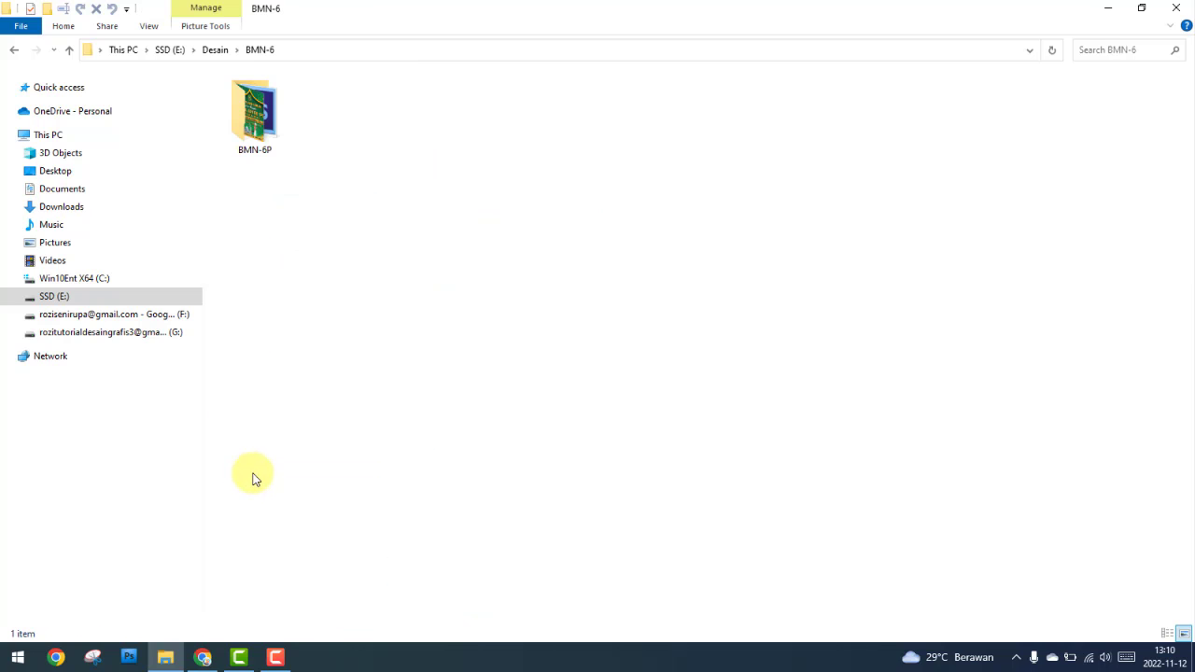
double_click(271, 133)
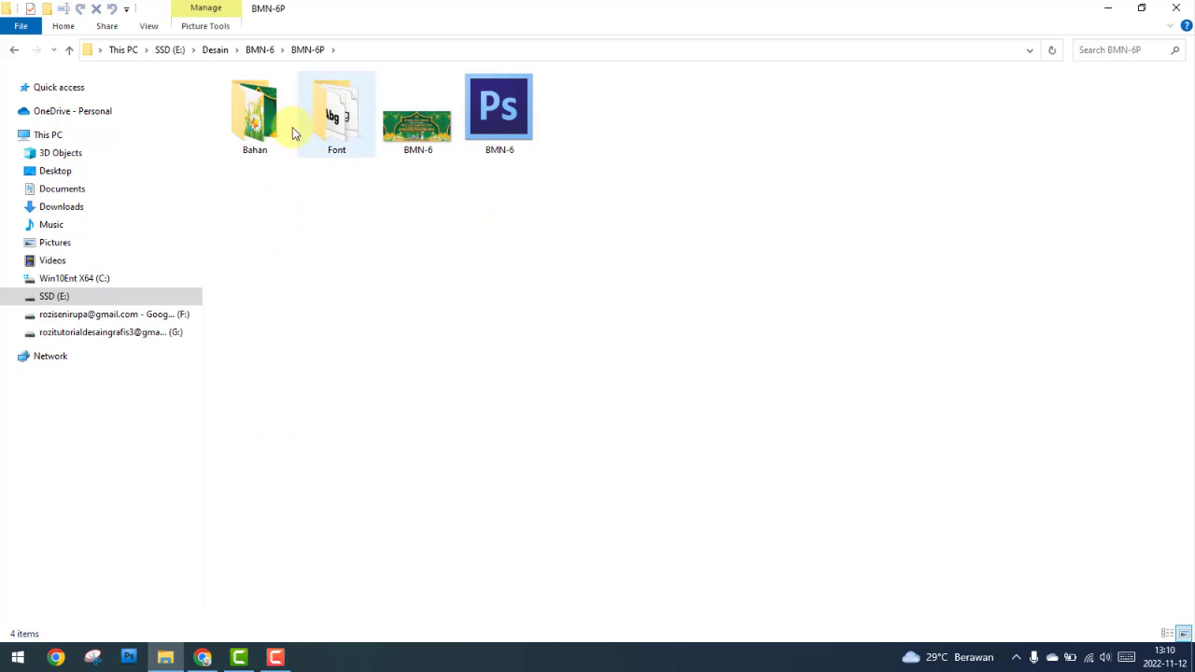
Step: Open the BMN-6 banner image and inspect its headline text, mosque and speaker photo up close
left_click(422, 135)
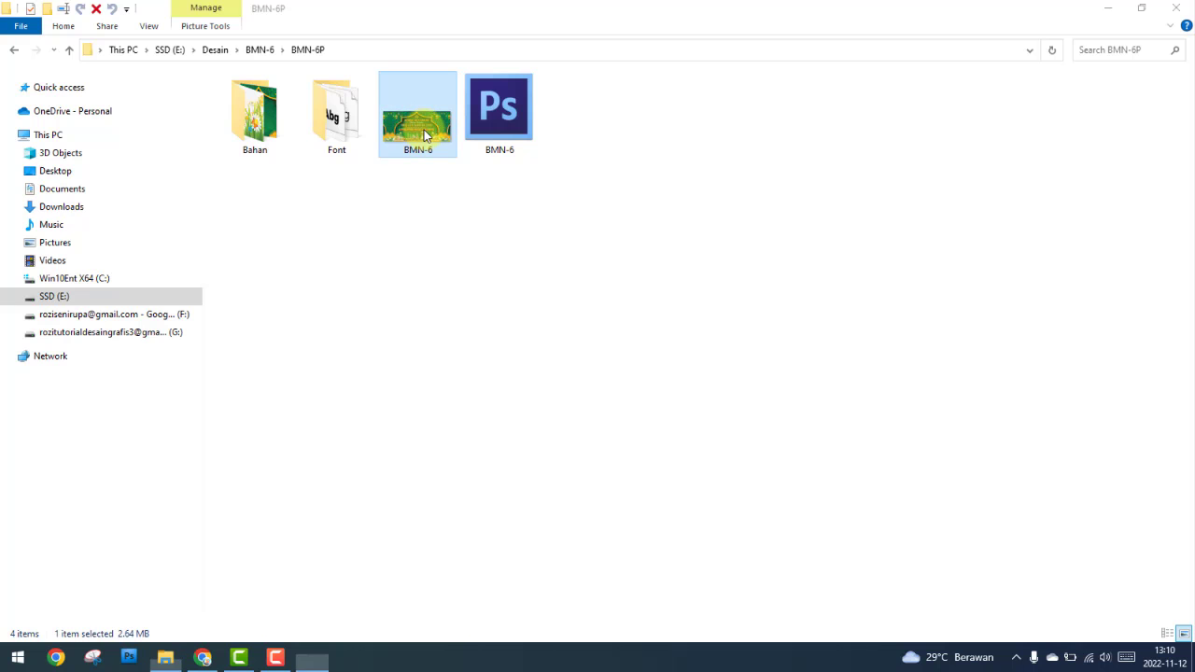
double_click(425, 135)
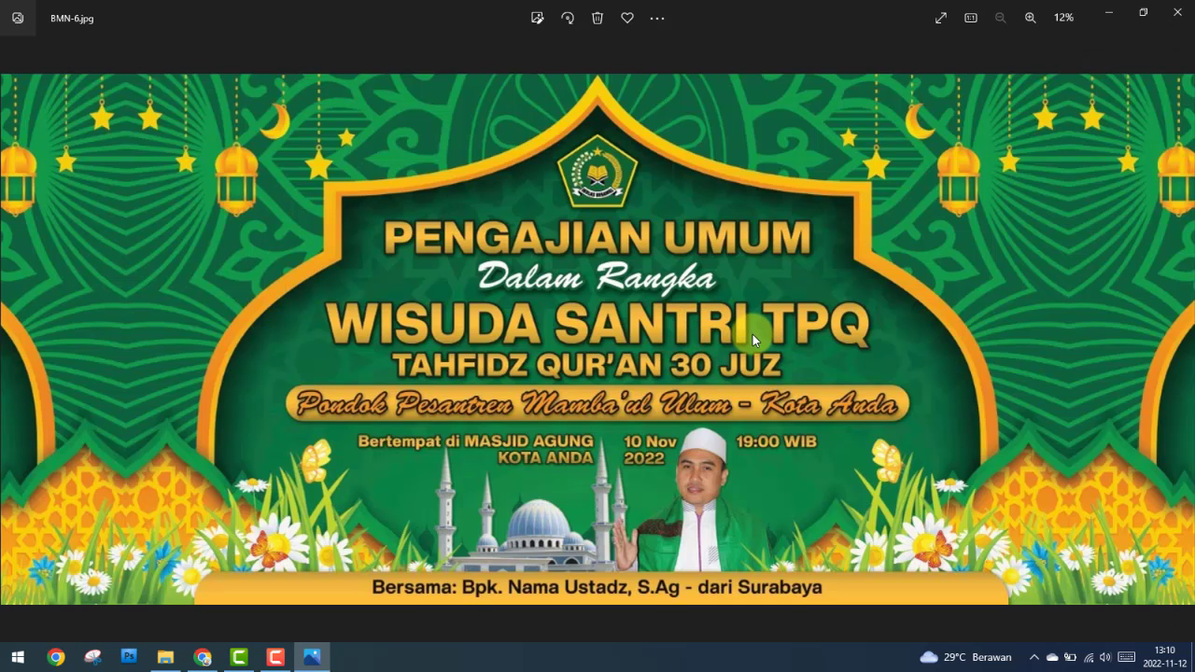
scroll(580, 336, "up", 1)
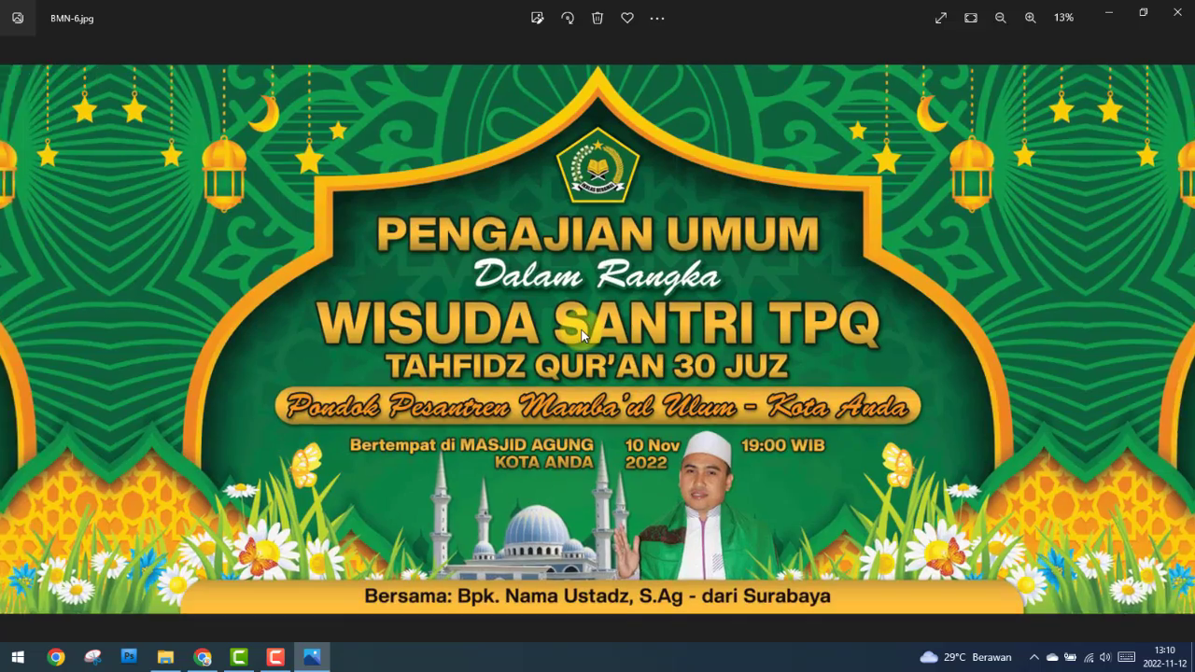
scroll(581, 336, "up", 5)
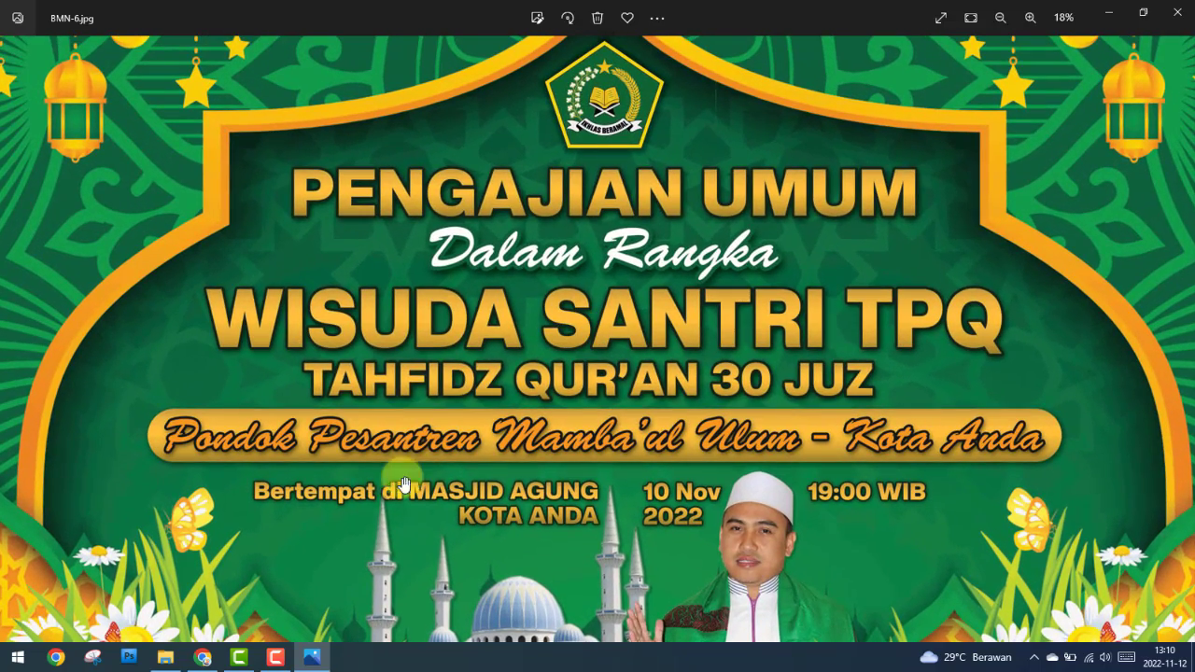
left_click_drag(668, 371, 670, 407)
left_click_drag(659, 488, 656, 411)
left_click_drag(656, 520, 666, 488)
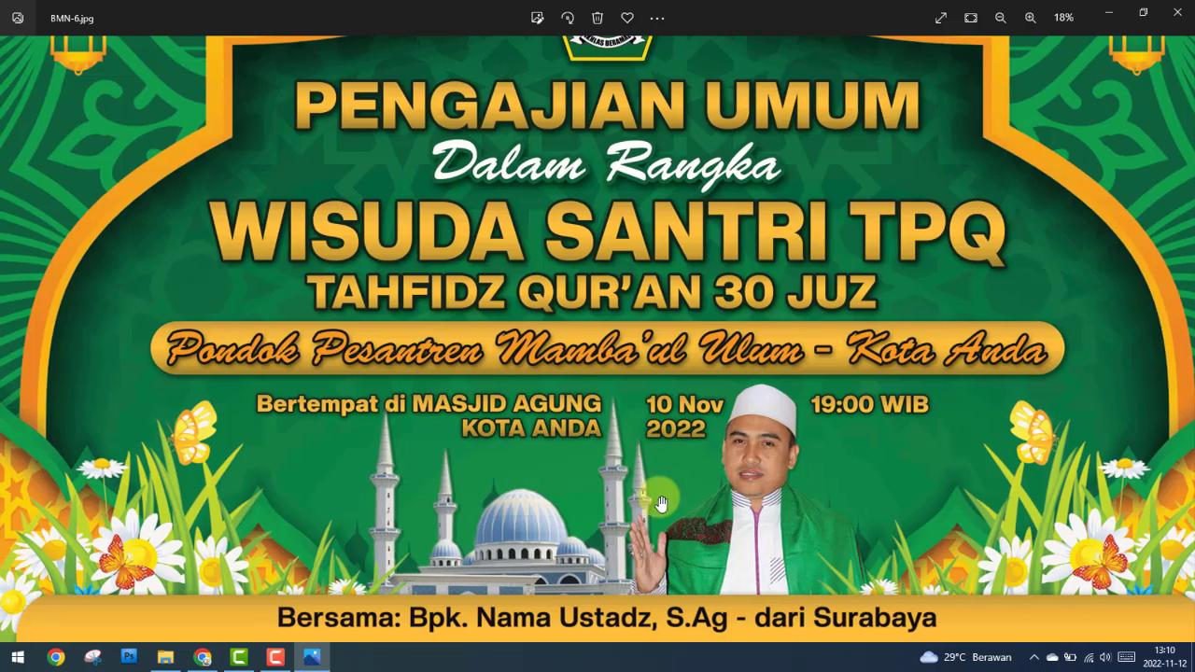
Step: Examine the banner's side ornaments and its full layout, and close the image
left_click_drag(308, 339, 404, 345)
scroll(404, 346, "down", 1)
scroll(415, 368, "down", 2)
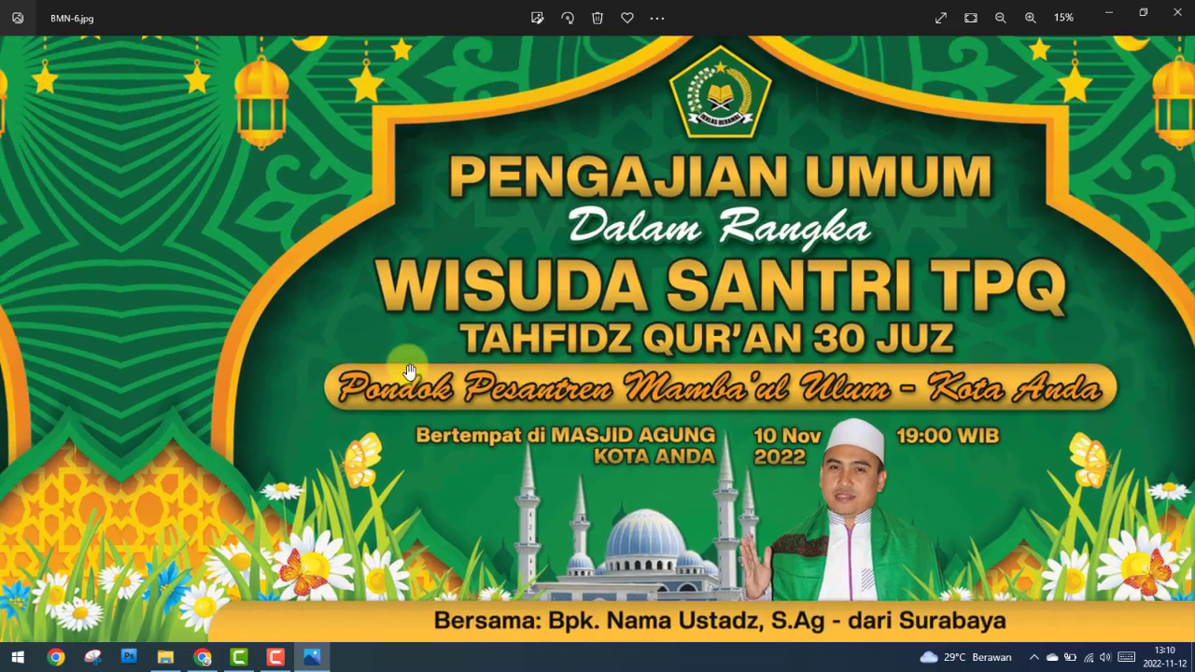
scroll(422, 372, "down", 1)
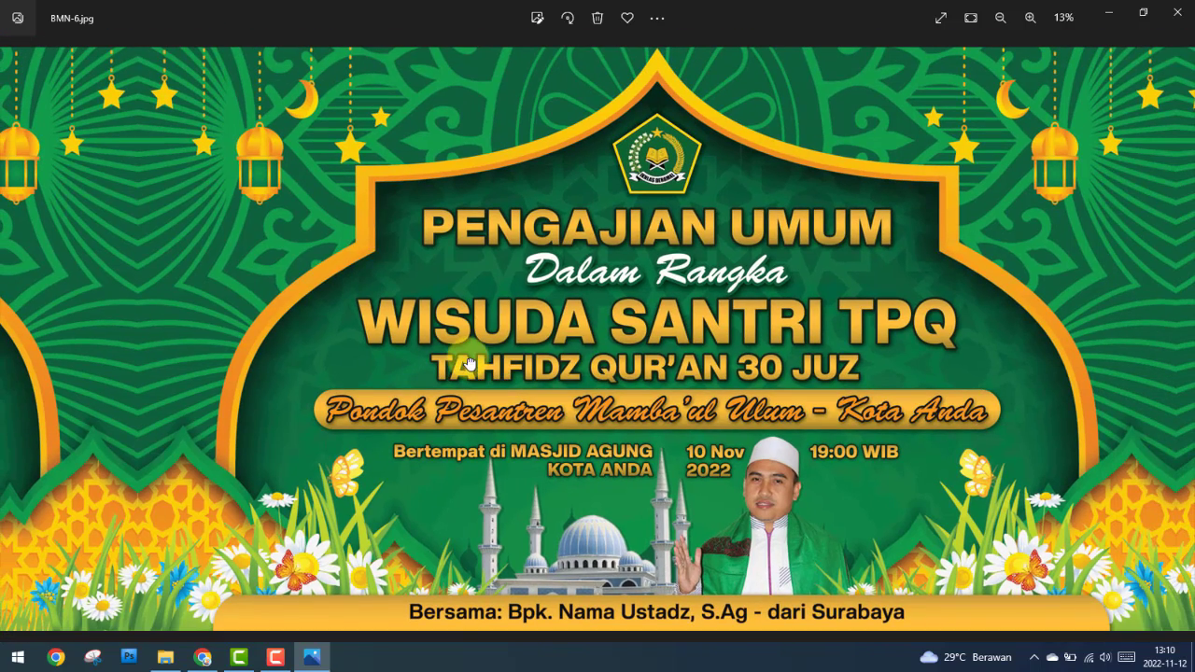
left_click_drag(876, 353, 691, 355)
scroll(640, 353, "down", 1)
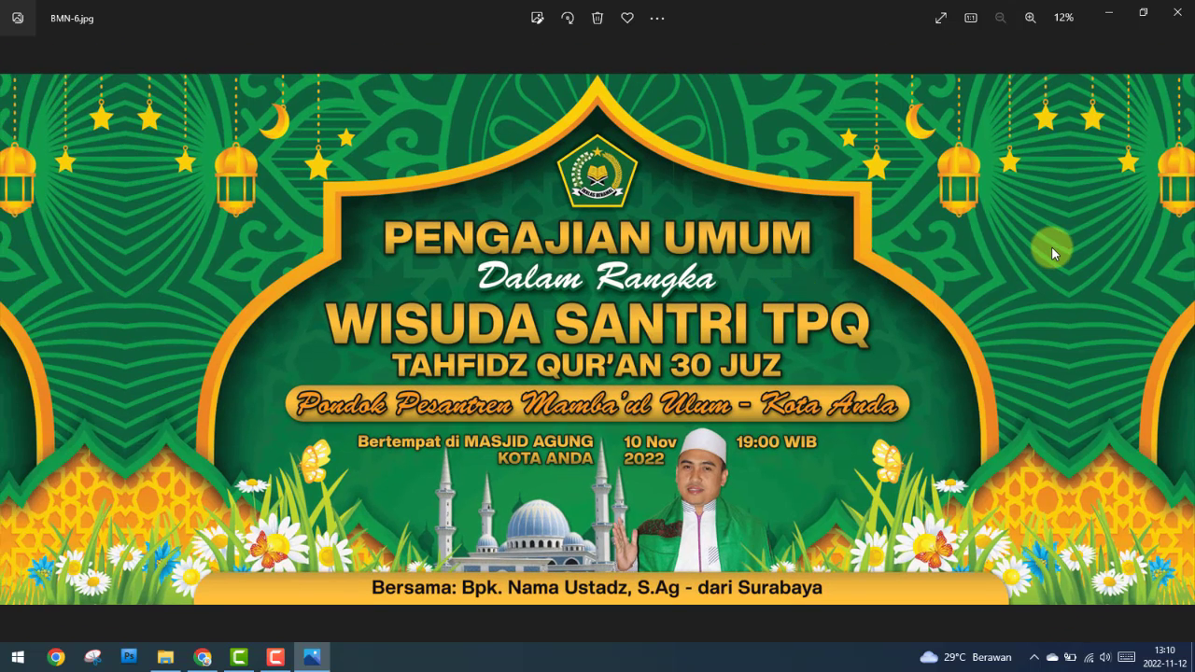
left_click(1181, 13)
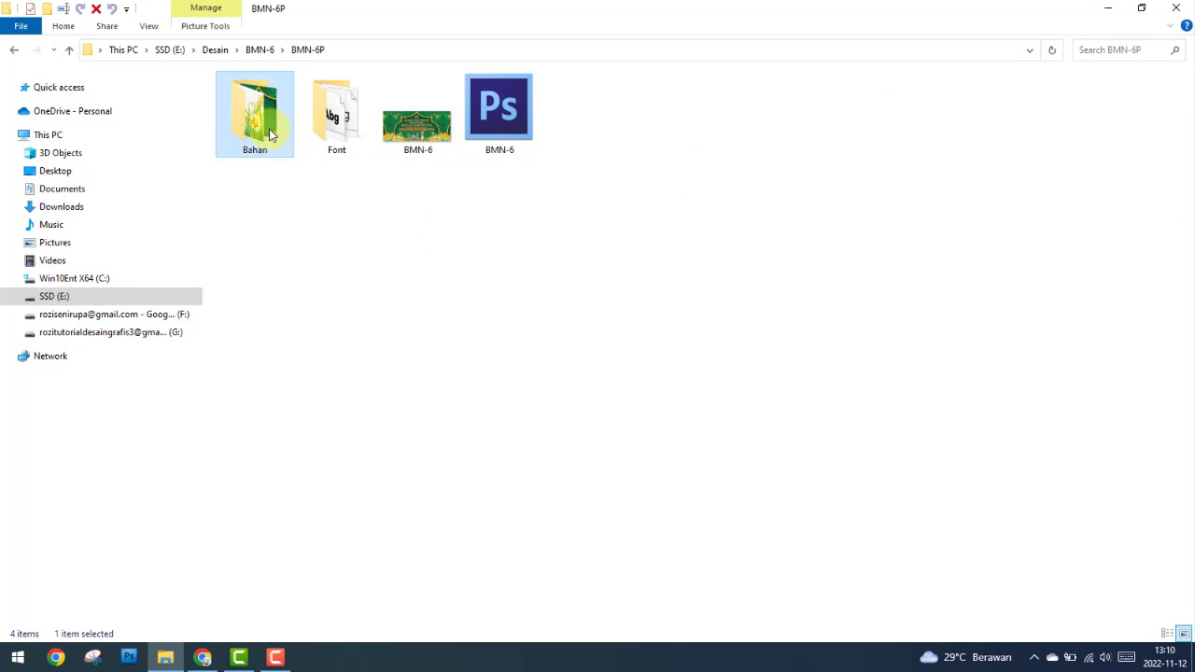
Step: Open the Bahan folder and preview the original mosque image pngwing.com
double_click(266, 138)
left_click_drag(252, 192, 476, 291)
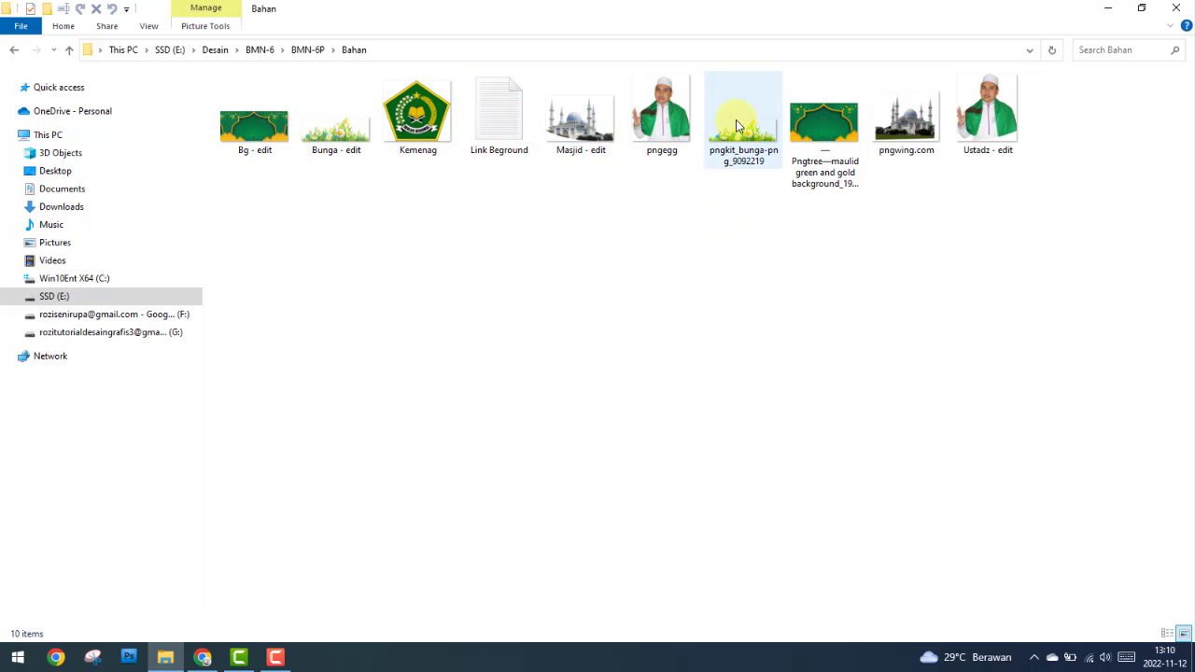
left_click(915, 114)
double_click(916, 111)
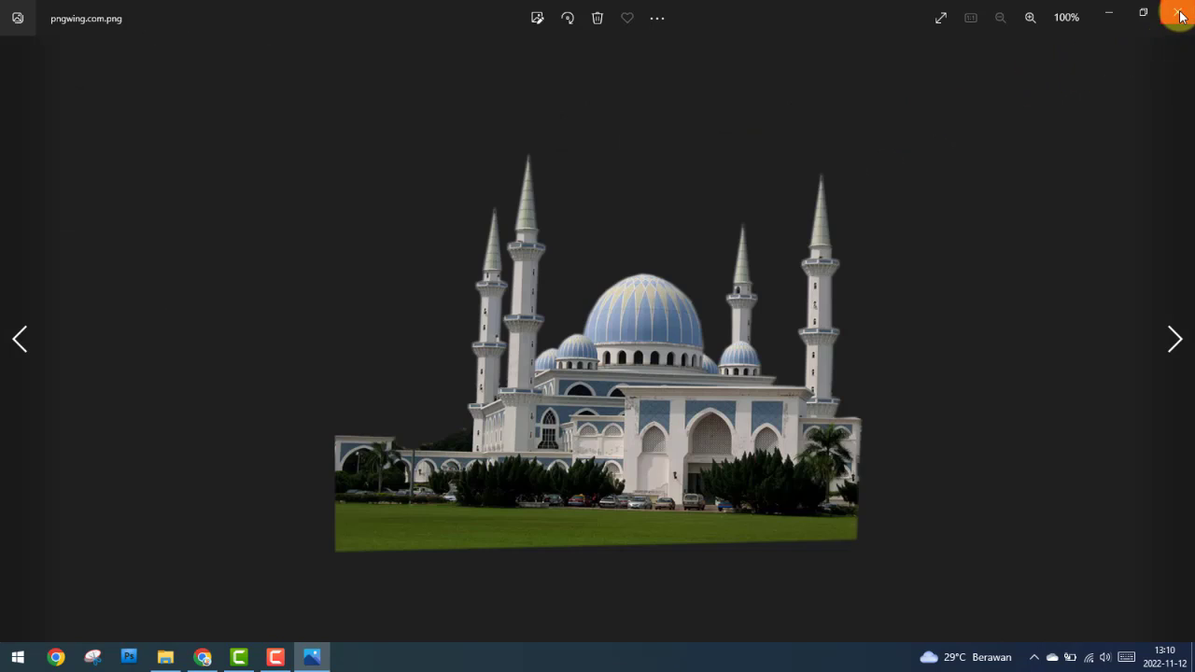
left_click(1179, 16)
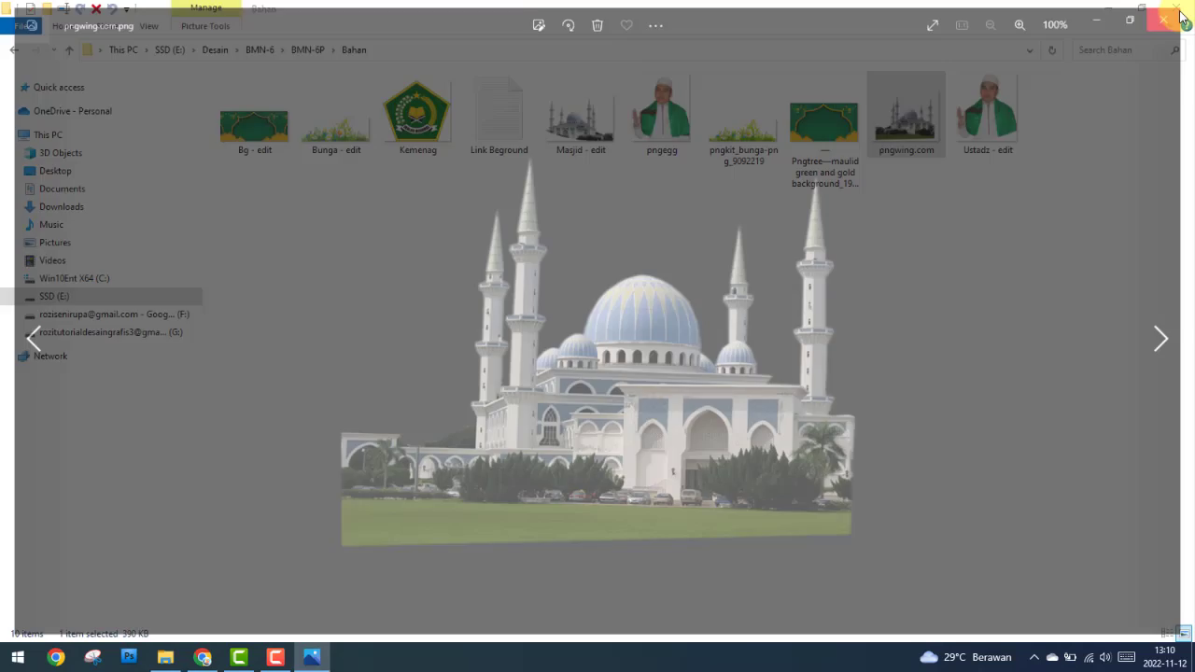
Step: Preview the edited mosque image Masjid - edit and close it
left_click(583, 124)
double_click(582, 126)
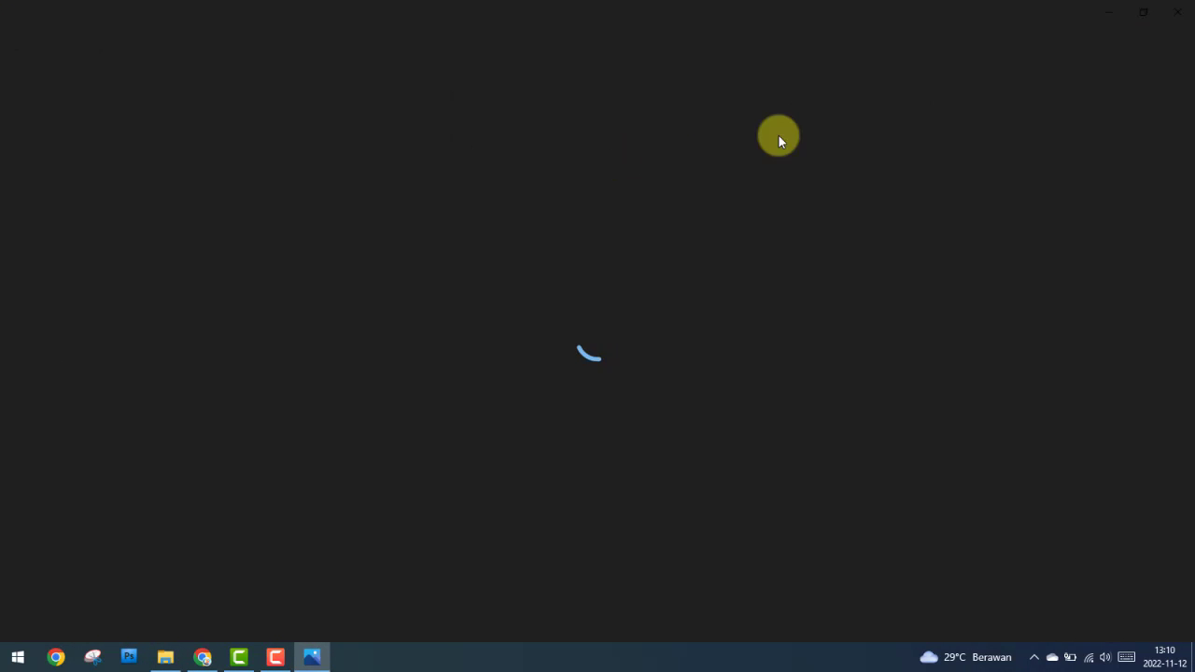
left_click(1178, 13)
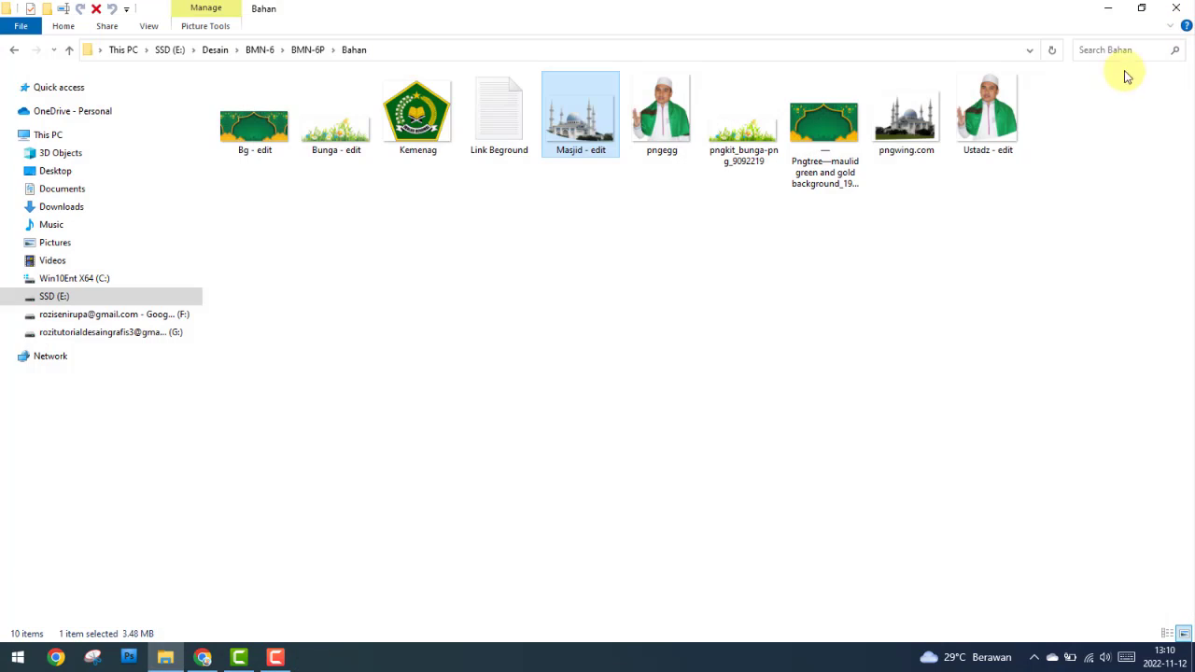
Step: Look over the flower, speaker and background source files, and preview the original Pngtree maulid green and gold background
left_click(747, 135)
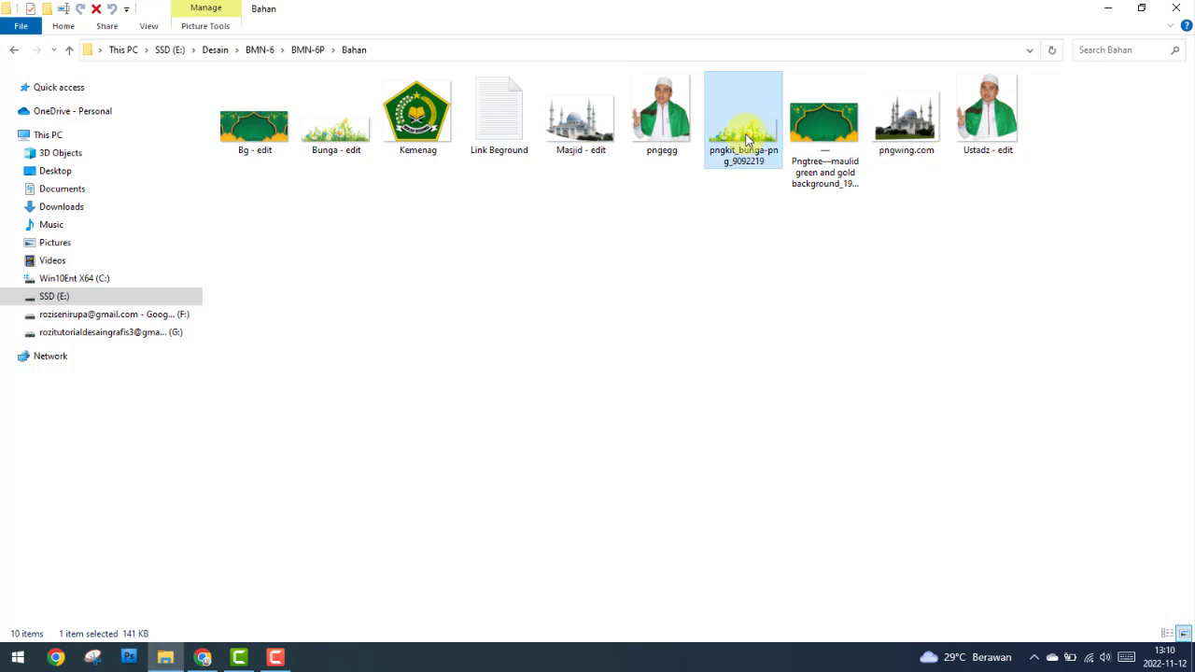
left_click(661, 116)
left_click(229, 122)
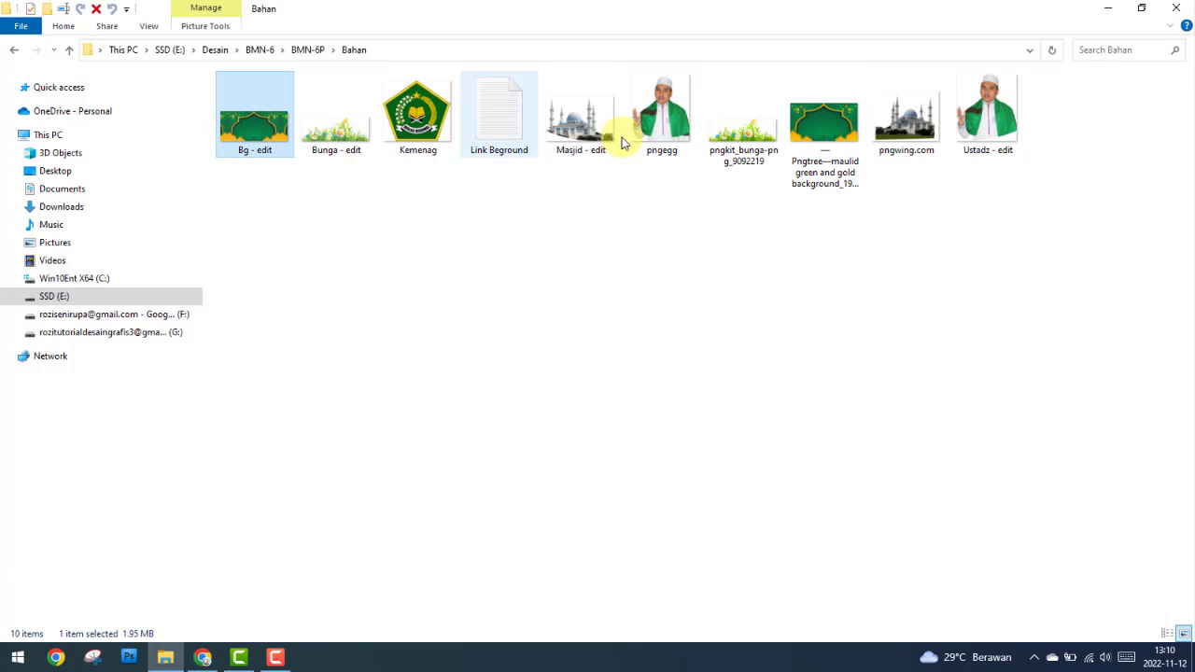
double_click(824, 122)
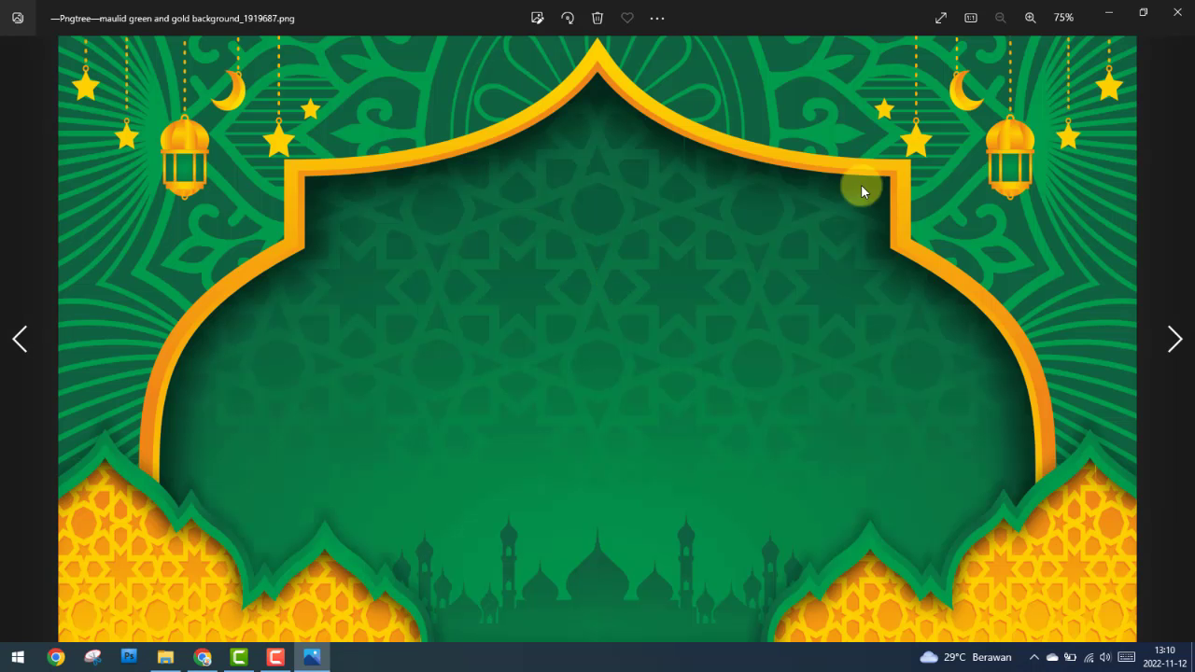
left_click(1175, 13)
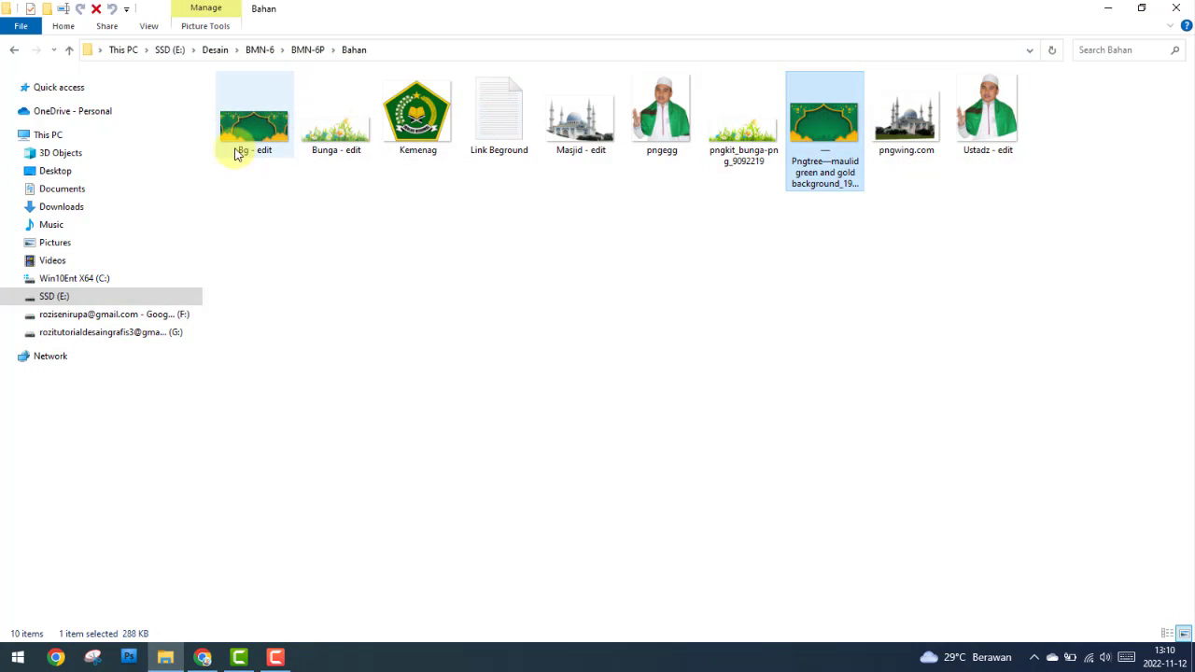
Step: Preview the edited background image Bg - edit, examine its pattern and gold border up close, and close it
double_click(240, 131)
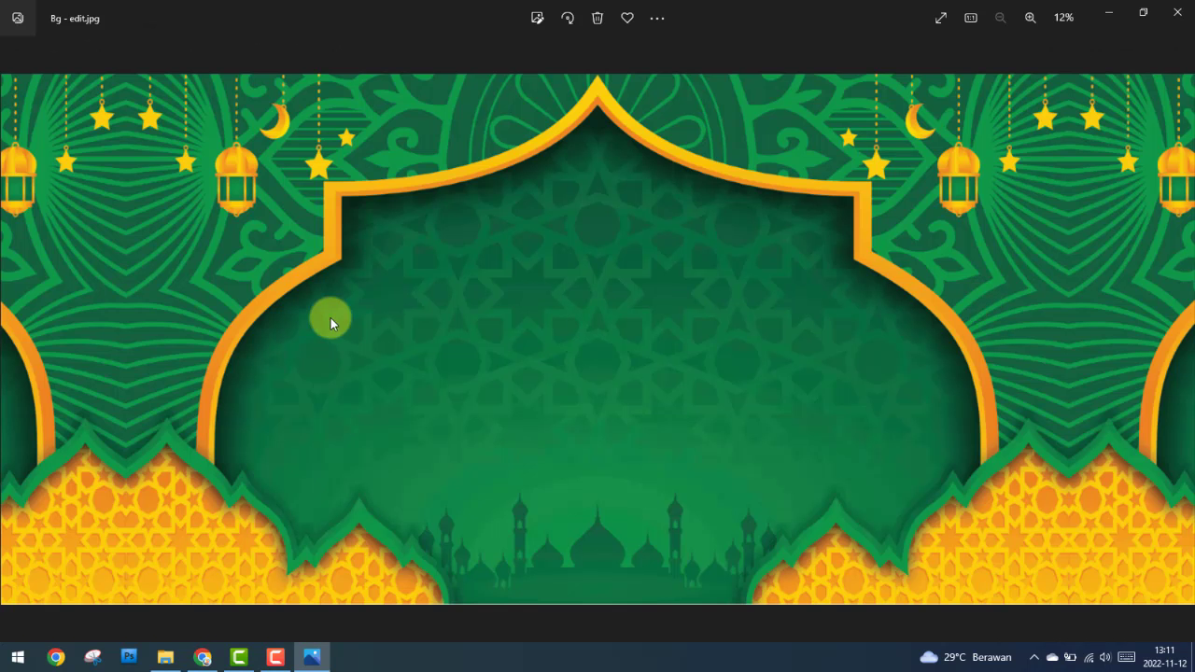
scroll(331, 318, "up", 3)
left_click_drag(363, 311, 487, 295)
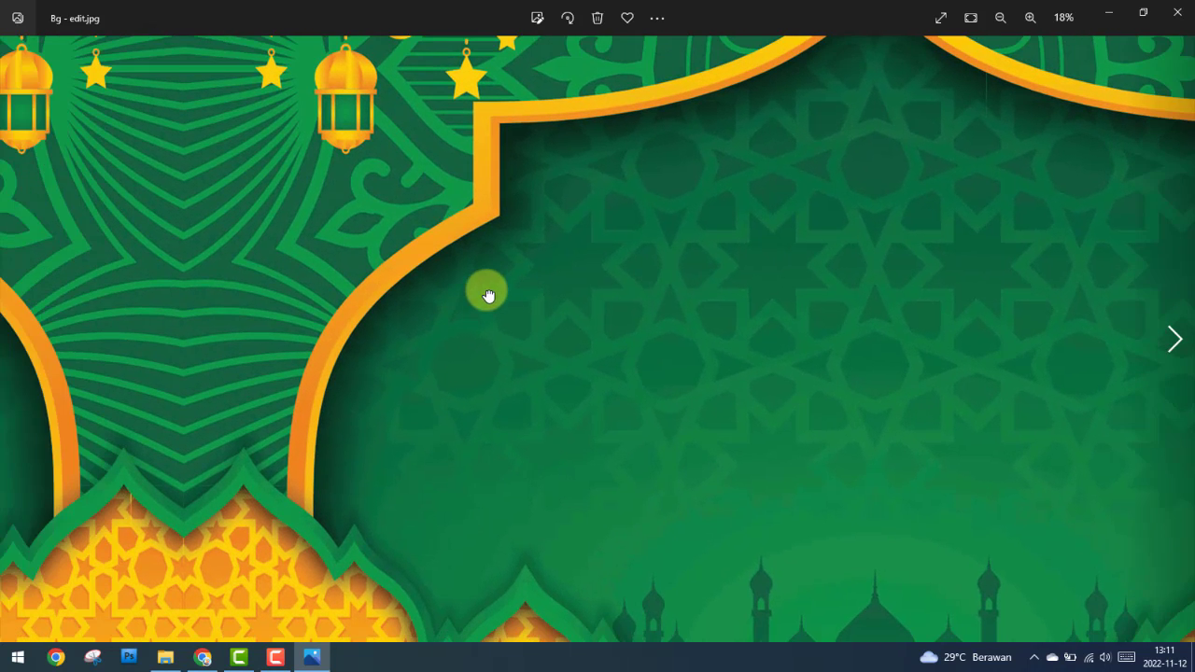
scroll(324, 320, "up", 4)
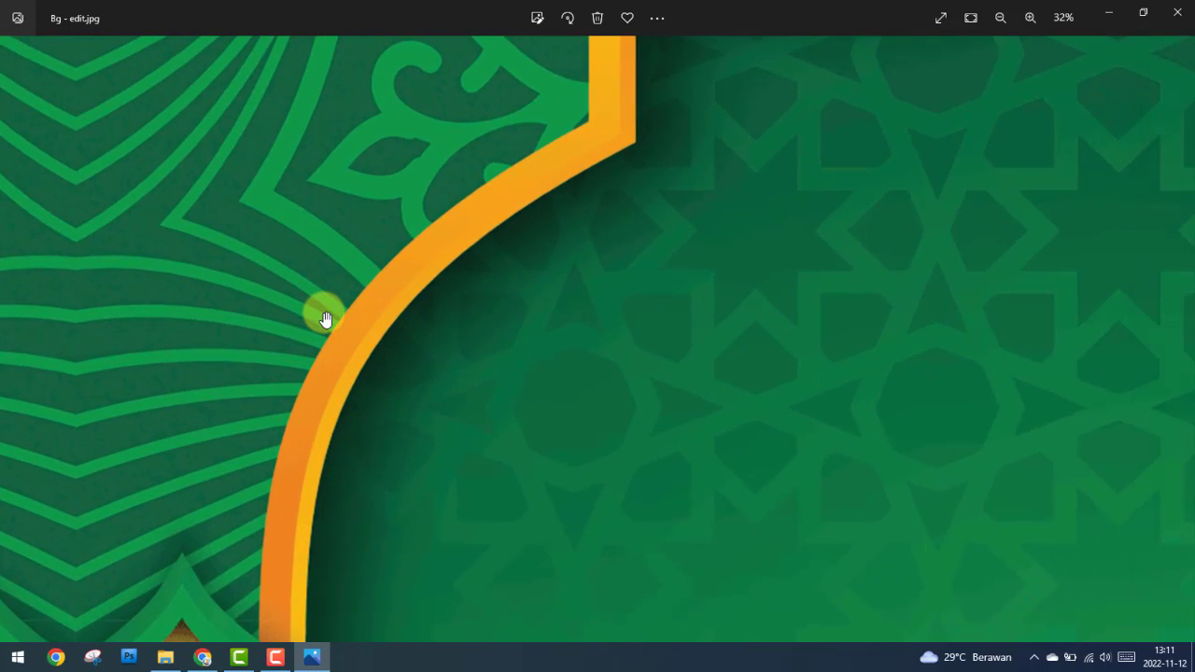
scroll(324, 319, "down", 5)
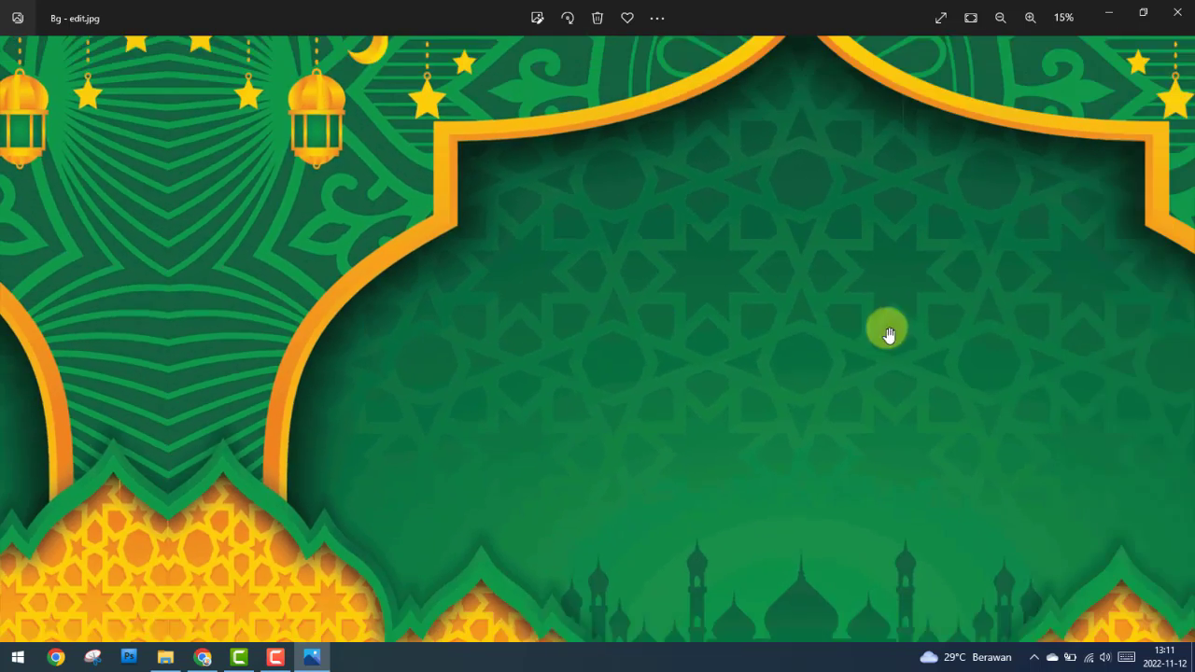
scroll(924, 336, "down", 2)
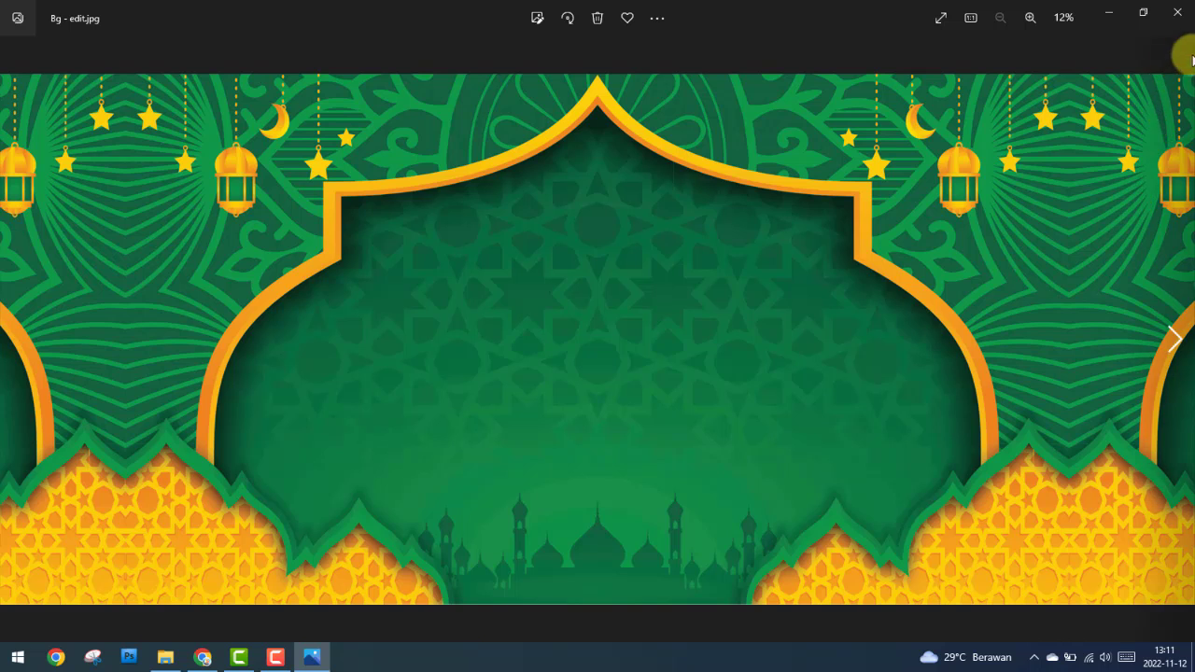
left_click(1176, 12)
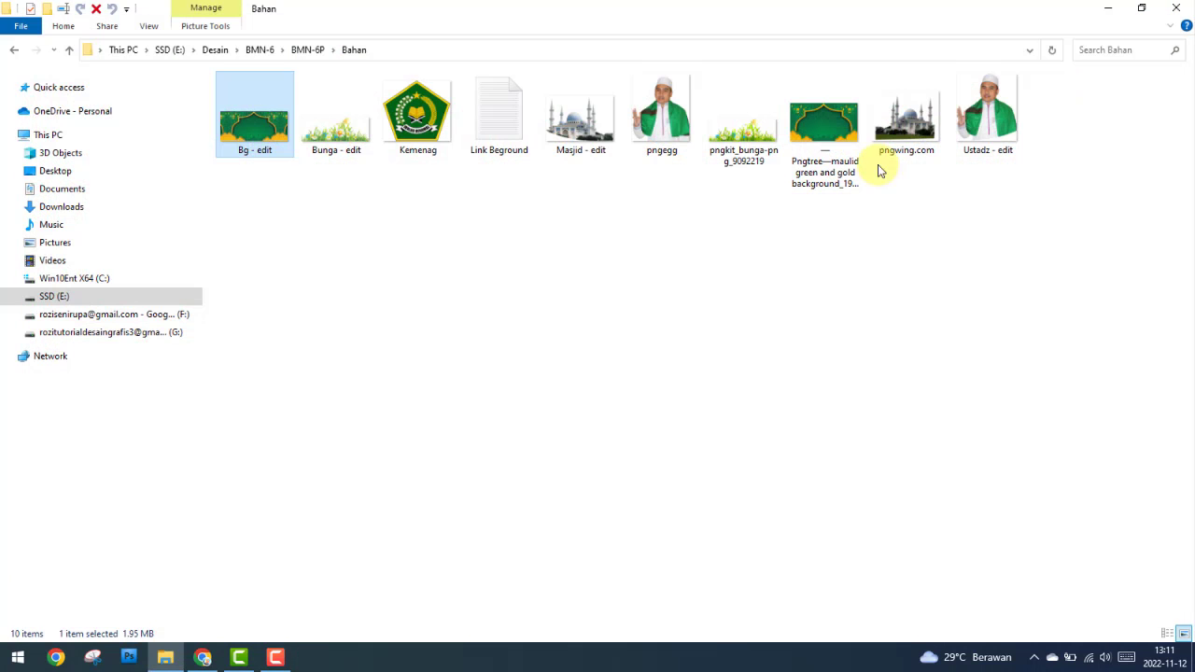
Step: Look over the font files in the Font folder of BMN-6P and return to the BMN-6P folder
left_click(16, 49)
double_click(329, 154)
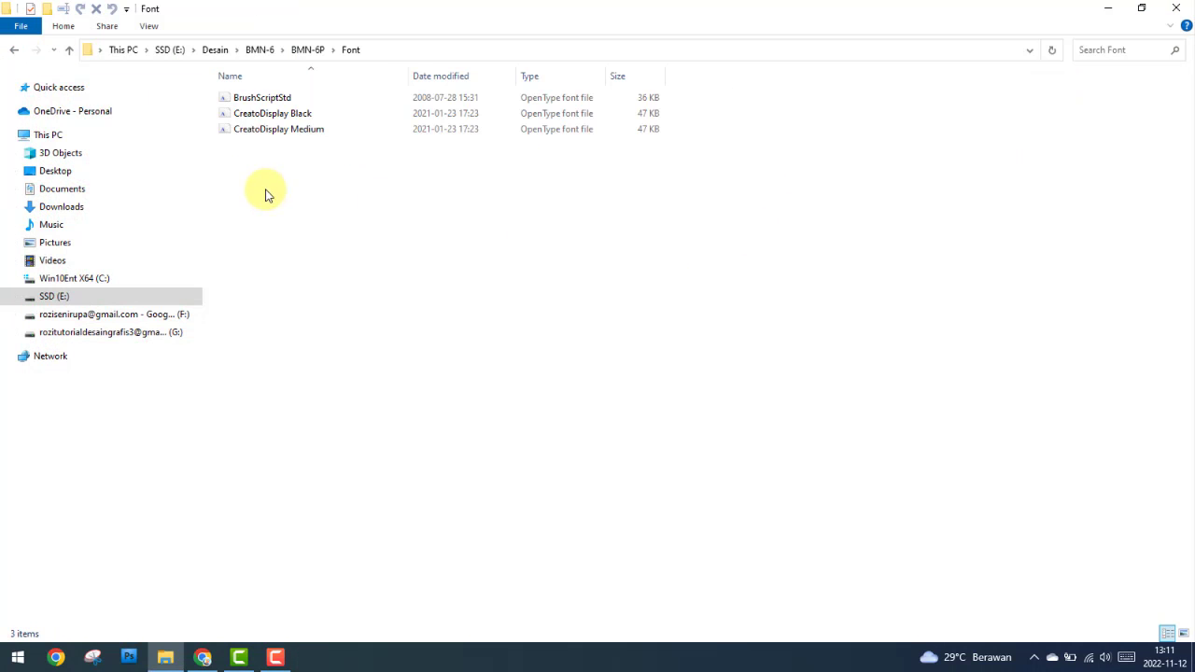
left_click_drag(267, 190, 251, 89)
left_click(14, 49)
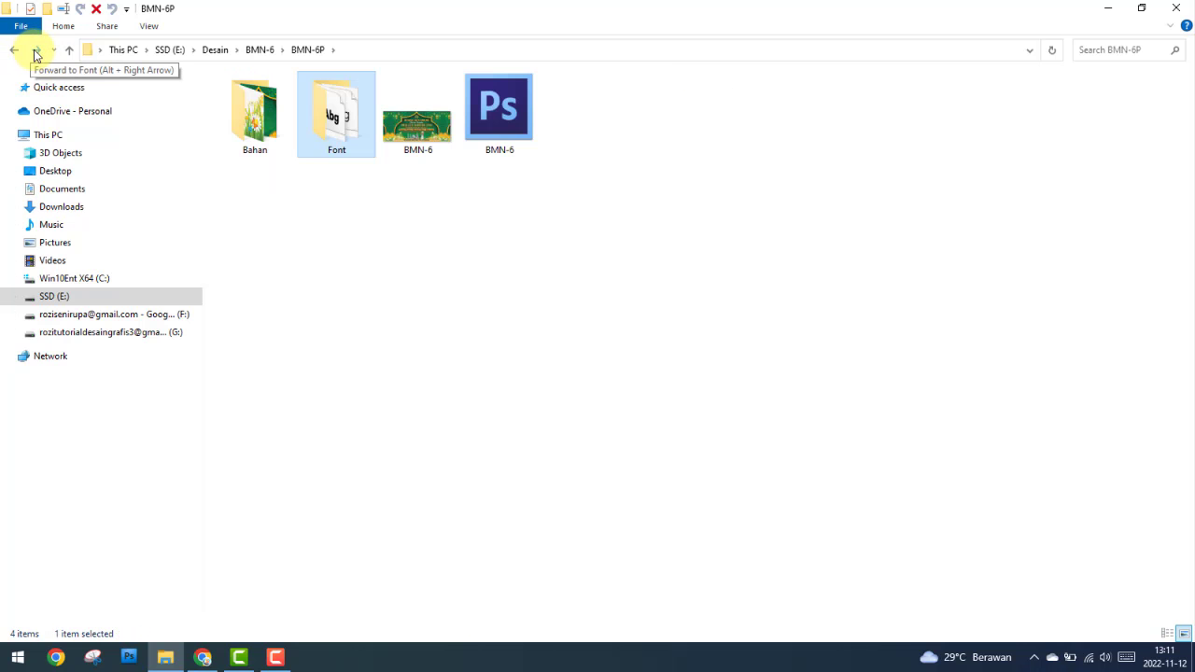
Step: Launch Photoshop, open the BMN-6 PSD file from the BMN-6P folder, and activate the Move tool
left_click(445, 140)
left_click(510, 123)
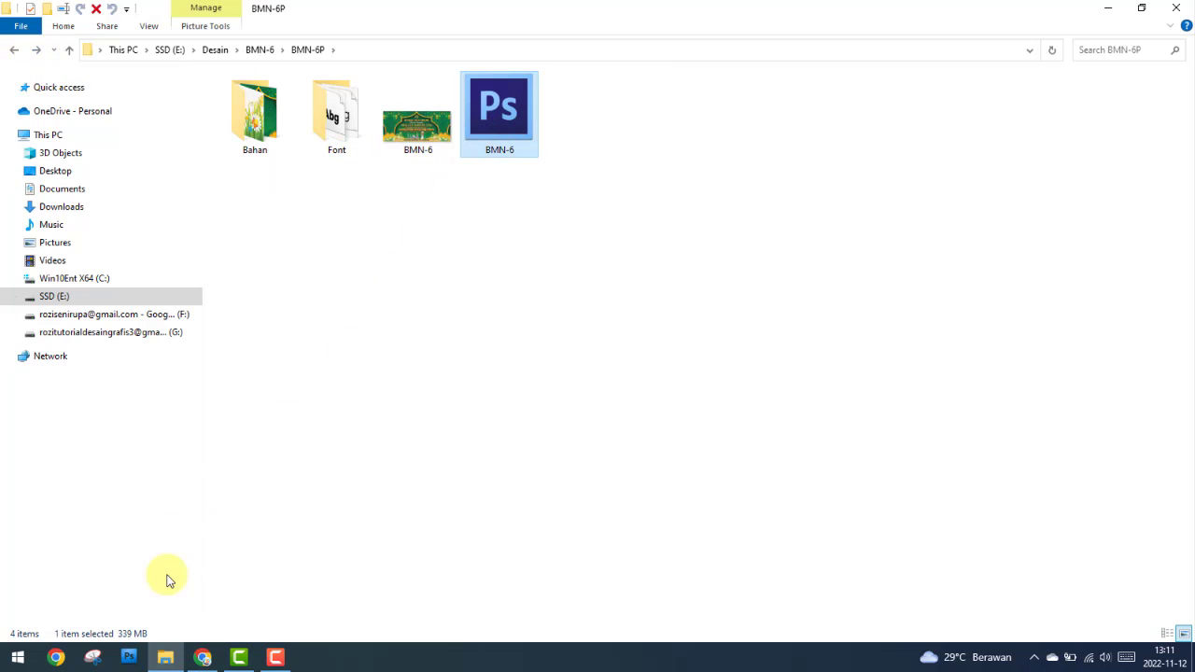
left_click(129, 653)
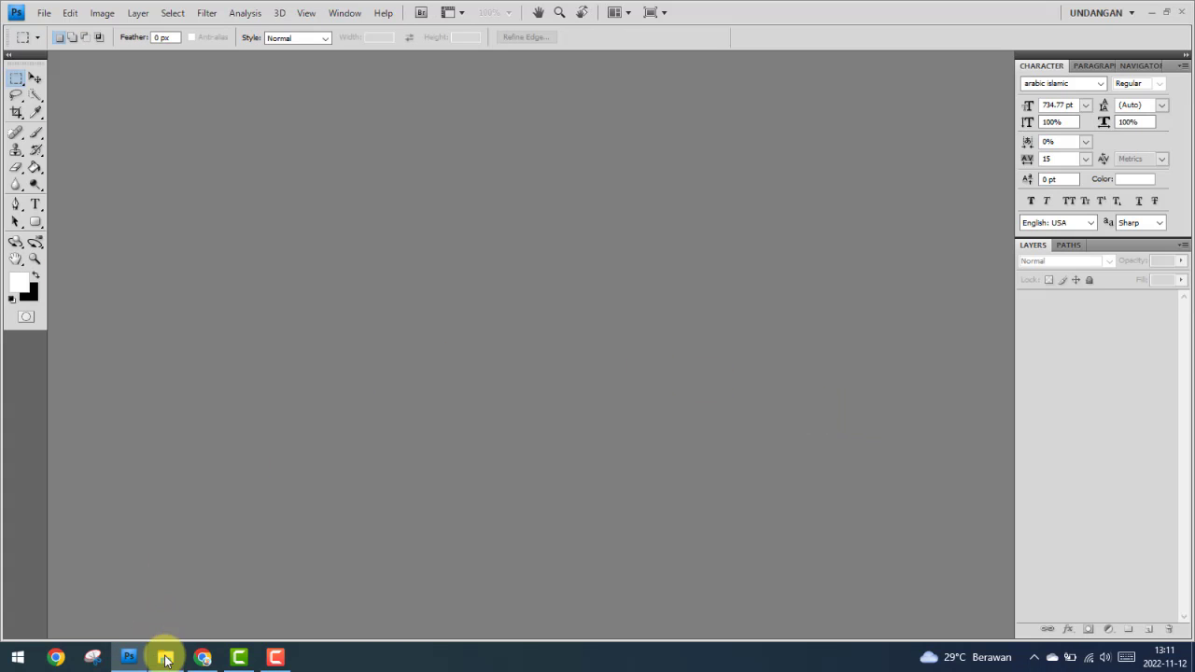
left_click(166, 659)
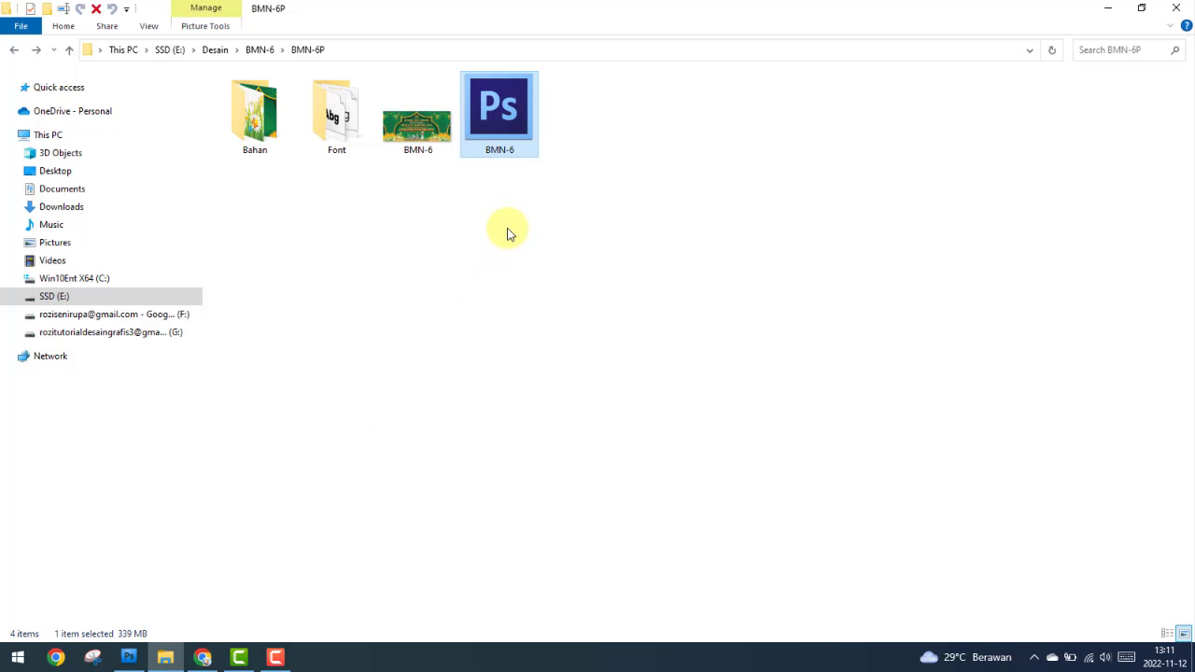
double_click(509, 125)
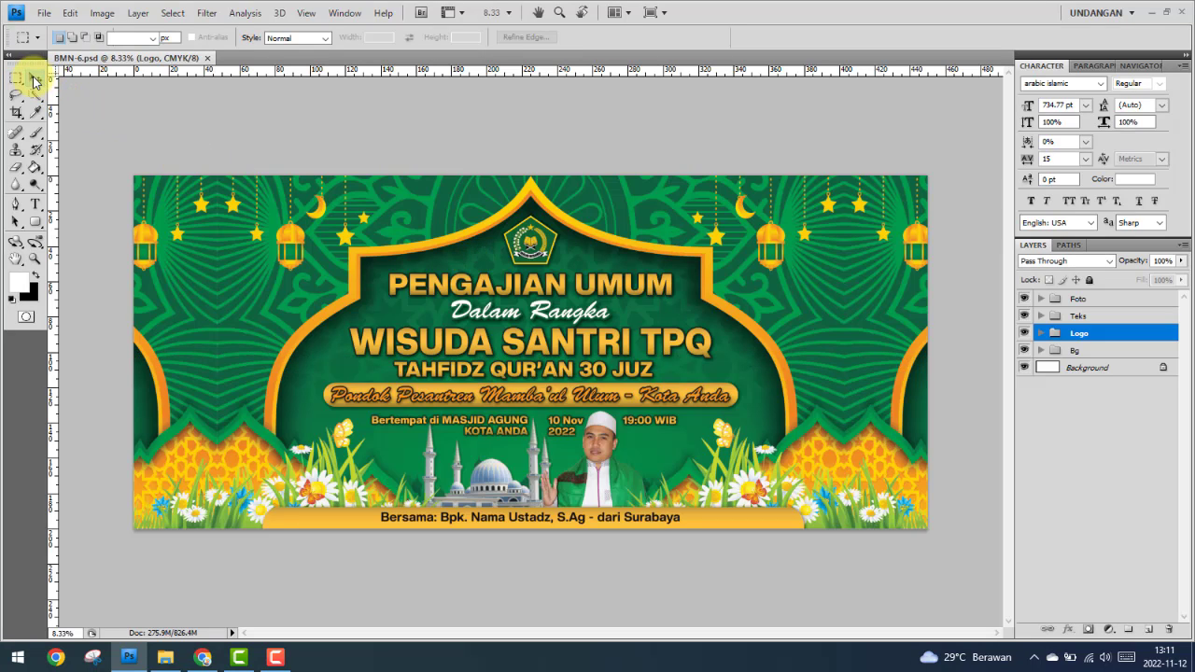
left_click(34, 81)
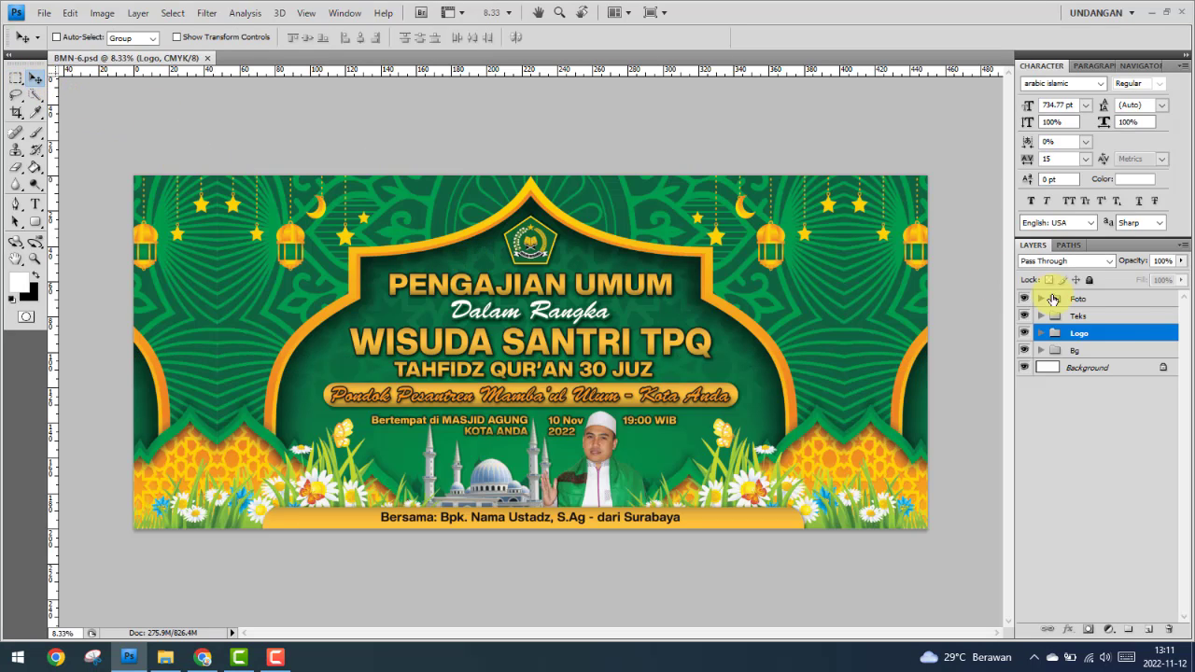
Step: Inspect the Foto and Teks layer groups by expanding them and toggling each group's visibility off and on
left_click(1040, 298)
left_click(1040, 298)
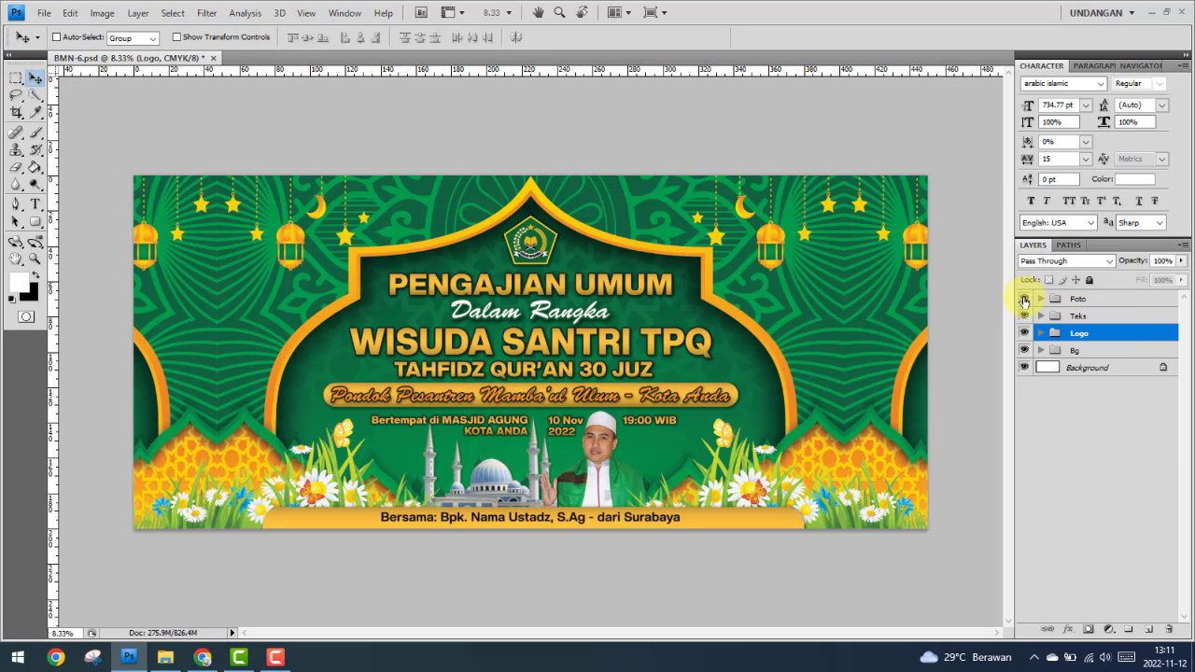
left_click(1023, 300)
left_click(1024, 300)
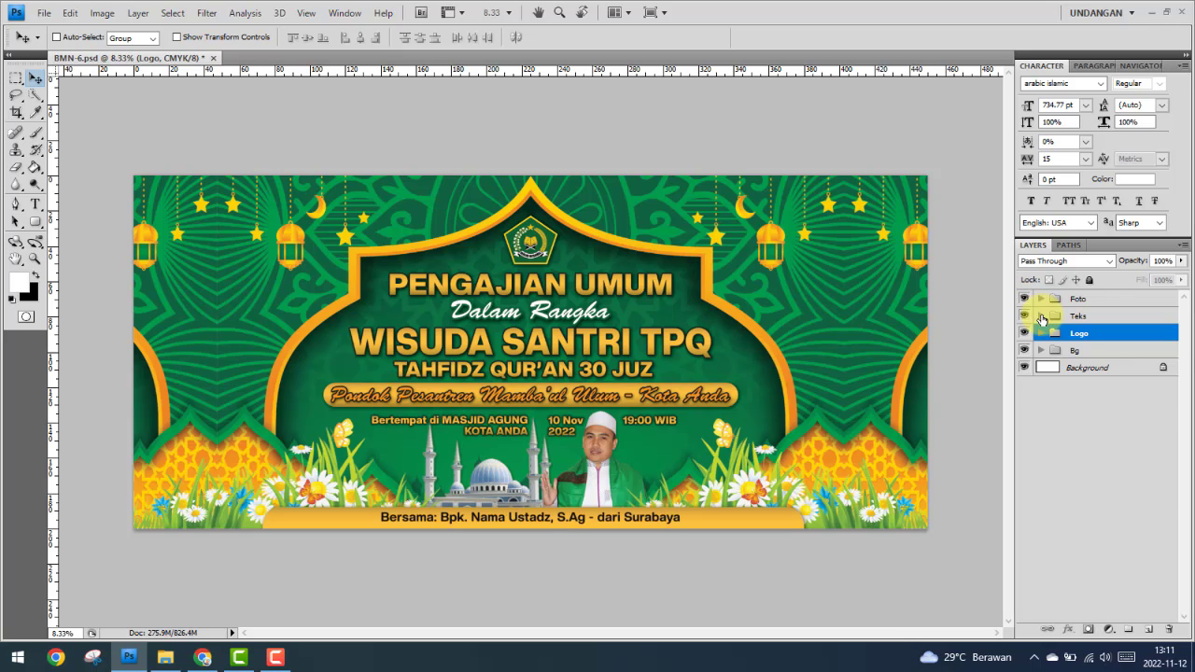
left_click(1038, 316)
left_click(1025, 318)
left_click(1026, 317)
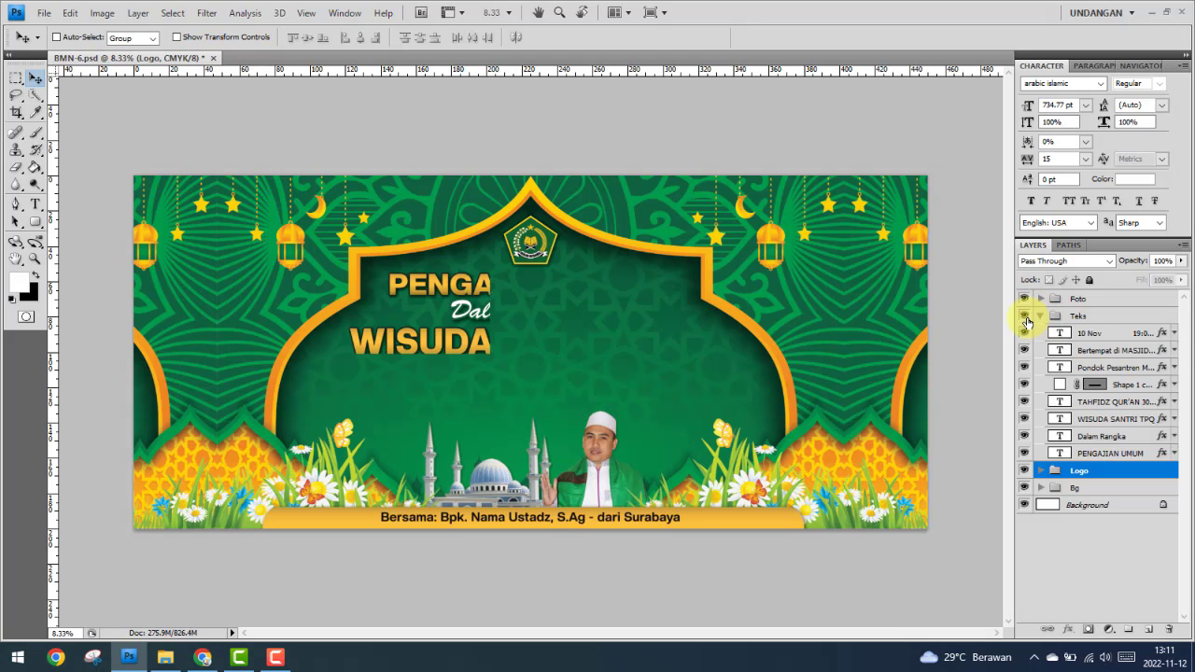
left_click(1040, 317)
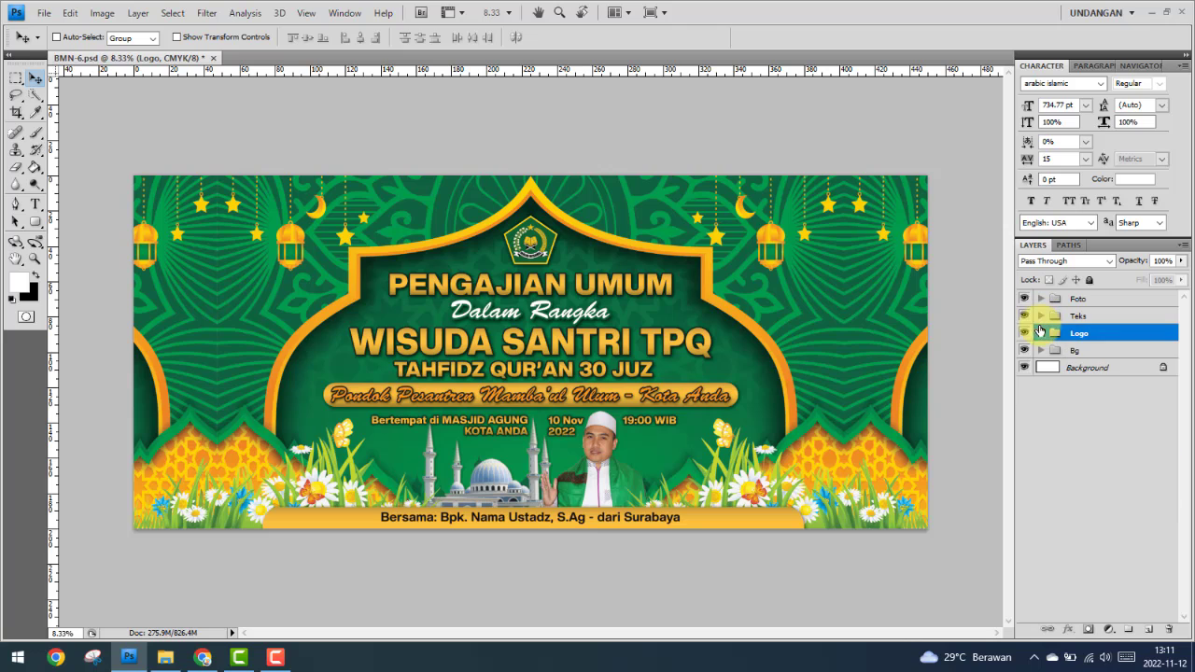
Step: Look inside the Logo and Bg layer groups and collapse them again
left_click(1041, 334)
left_click(1040, 335)
left_click(1042, 351)
left_click(1042, 351)
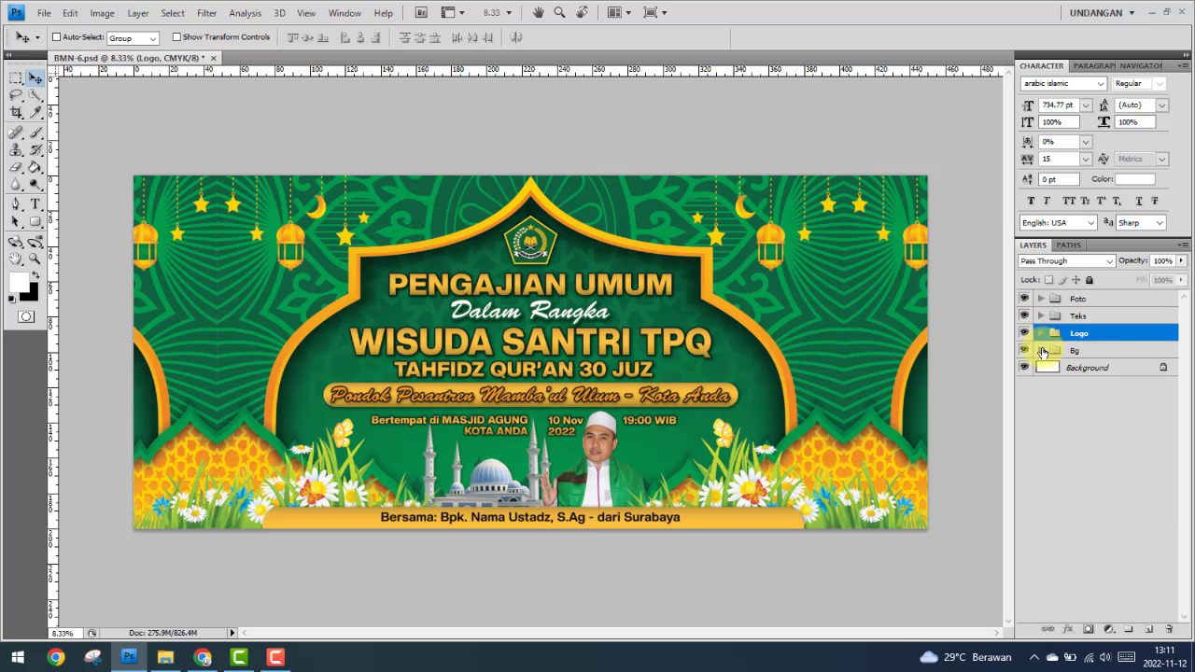
Step: Toggle the visibility of Layer 1 copy and Layer 1 copy 2 in the Bg group, and quit Photoshop without saving
left_click(1041, 351)
left_click(1024, 372)
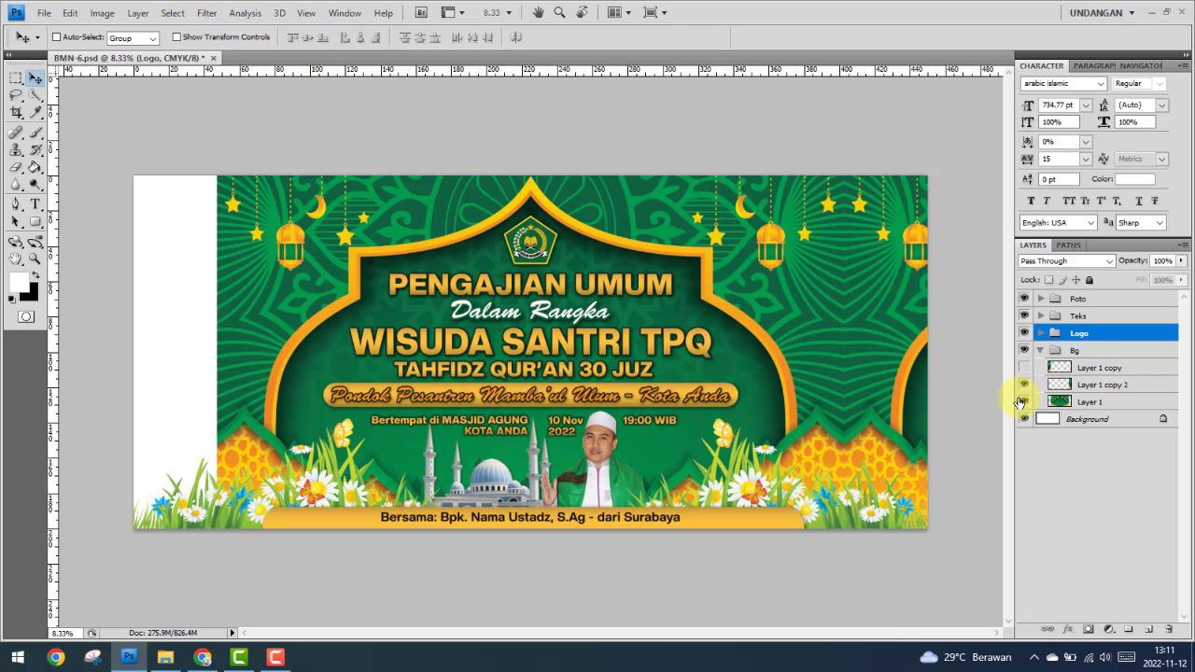
left_click(1023, 387)
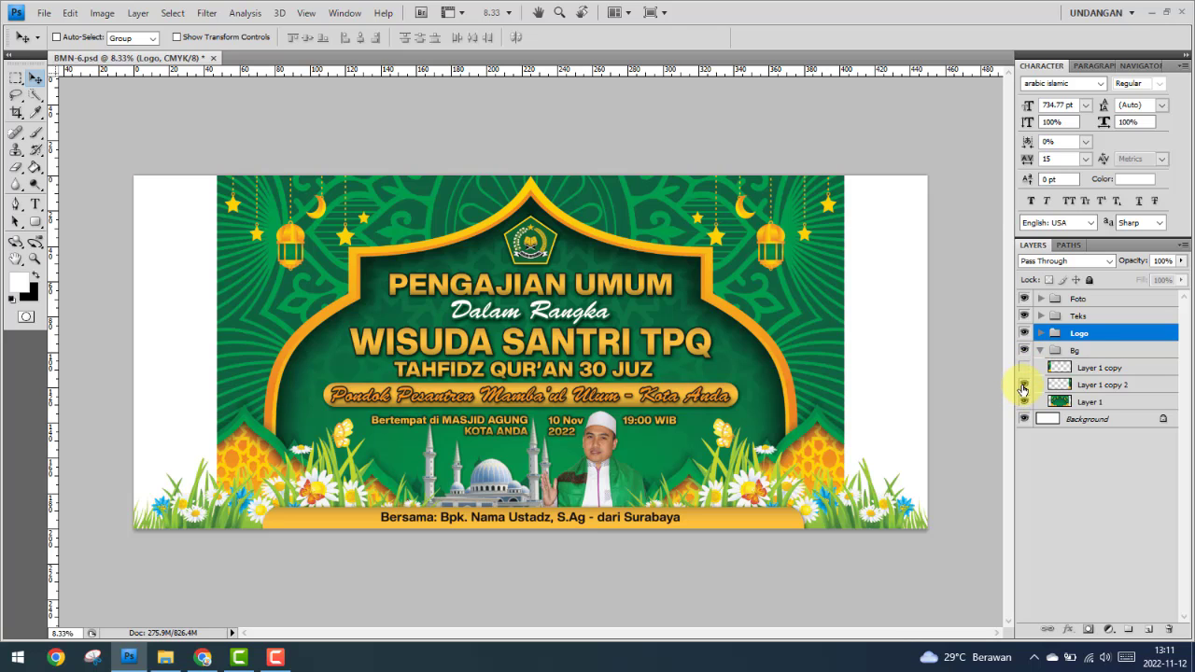
left_click(1024, 386)
left_click(1024, 371)
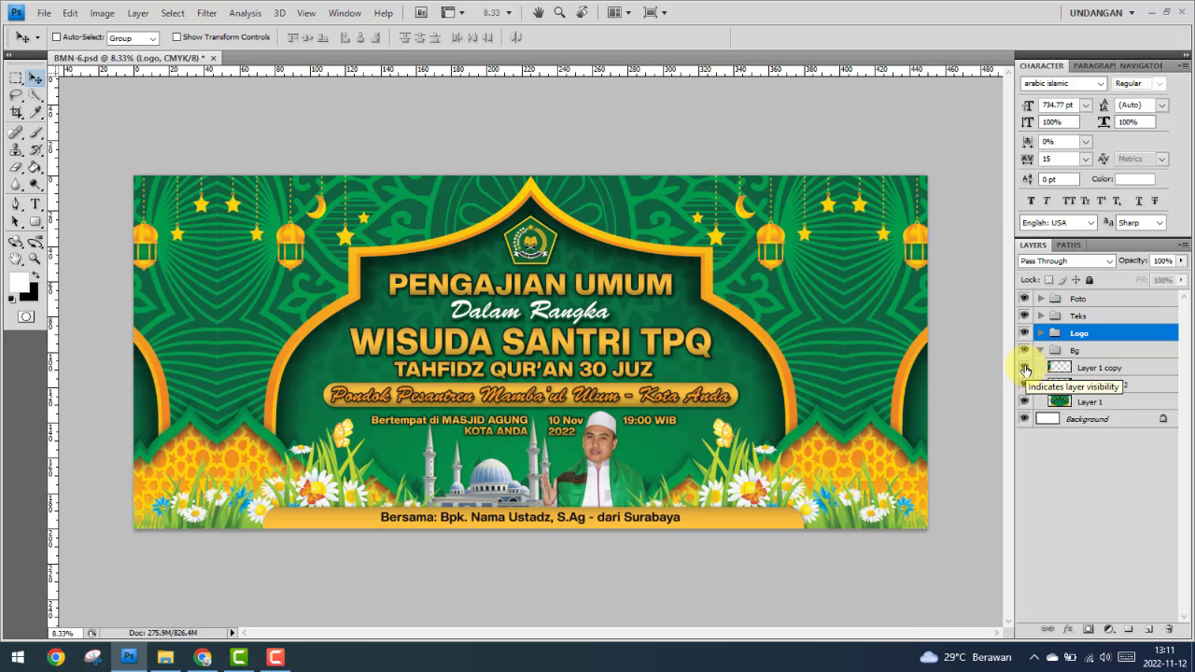
left_click(1182, 14)
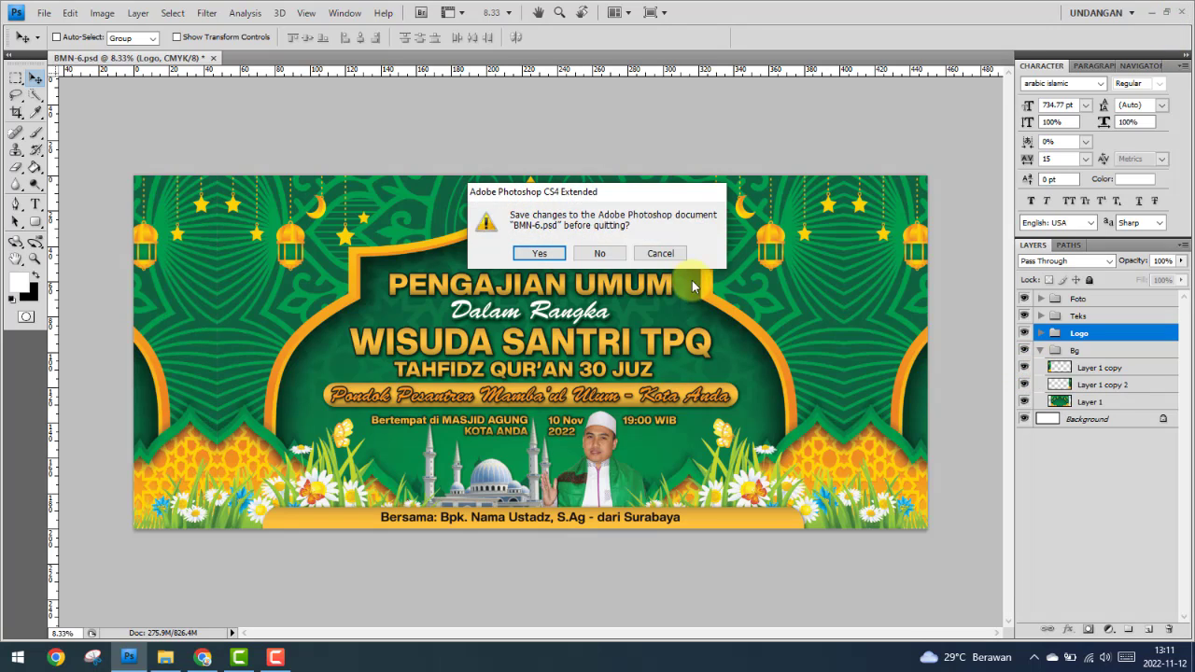
left_click(614, 255)
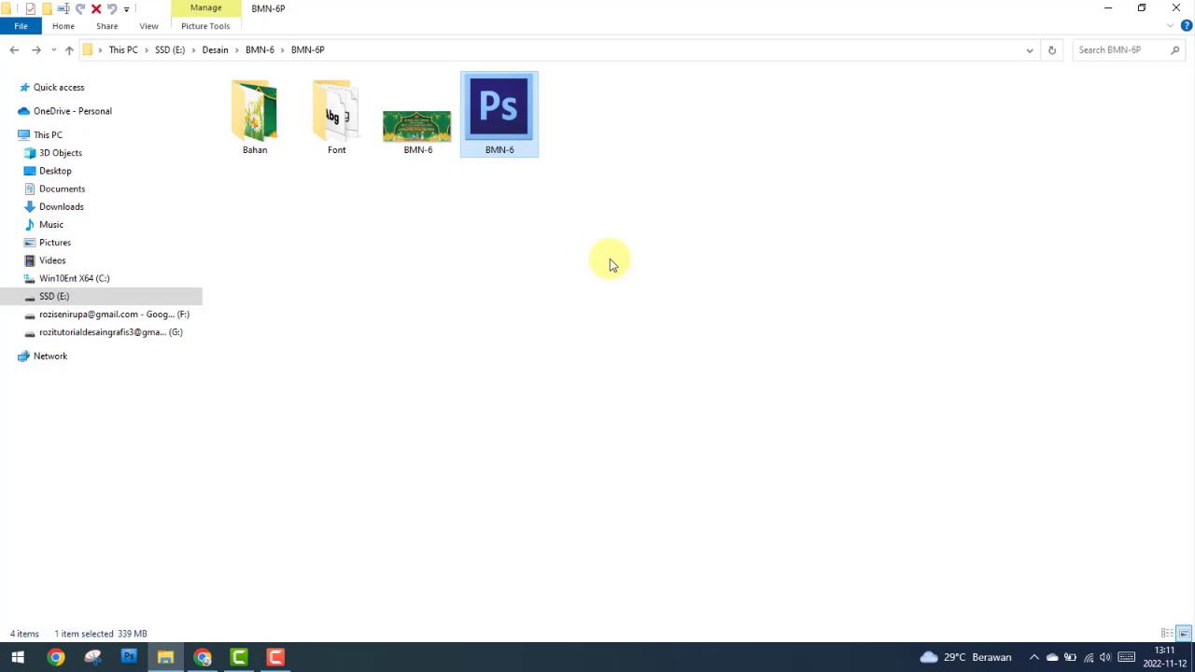
Step: Create a new folder named BMN-6C inside the BMN-6 folder
left_click(14, 55)
left_click(298, 195)
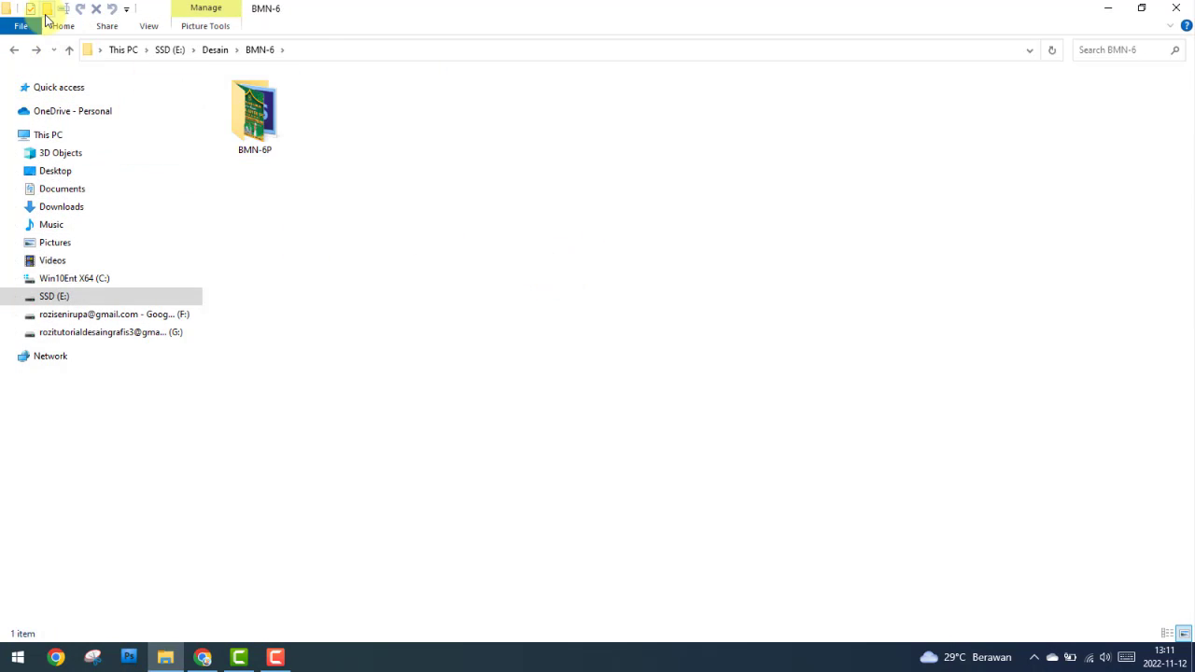
key("ctrl+shift+n")
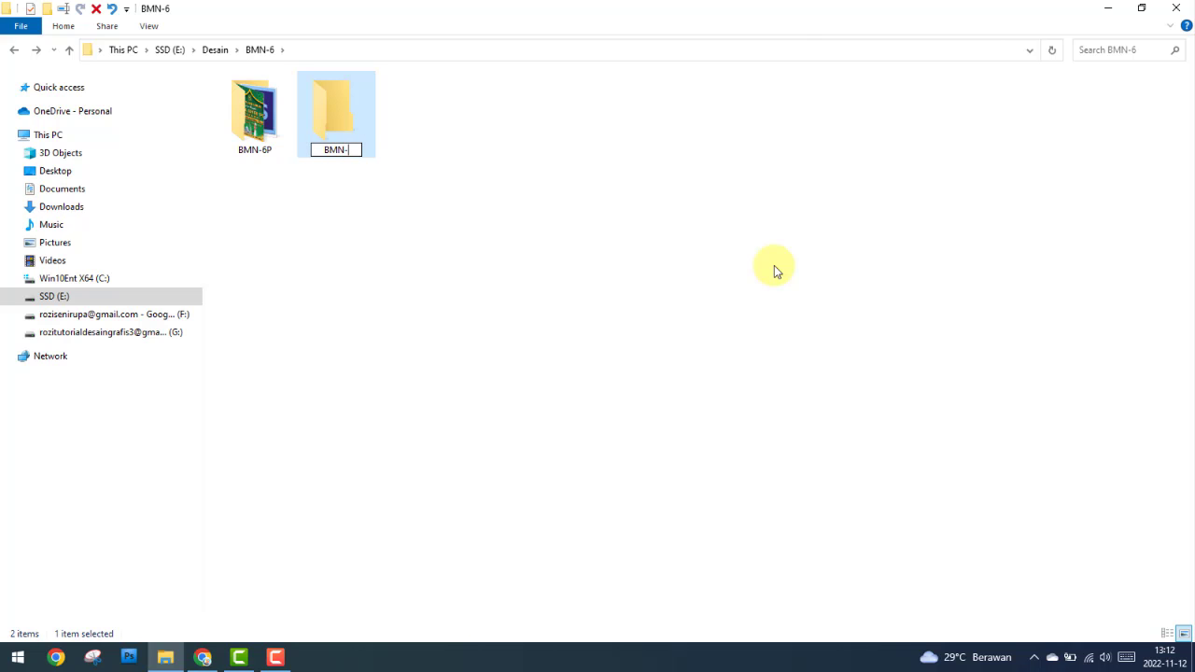
key("Return")
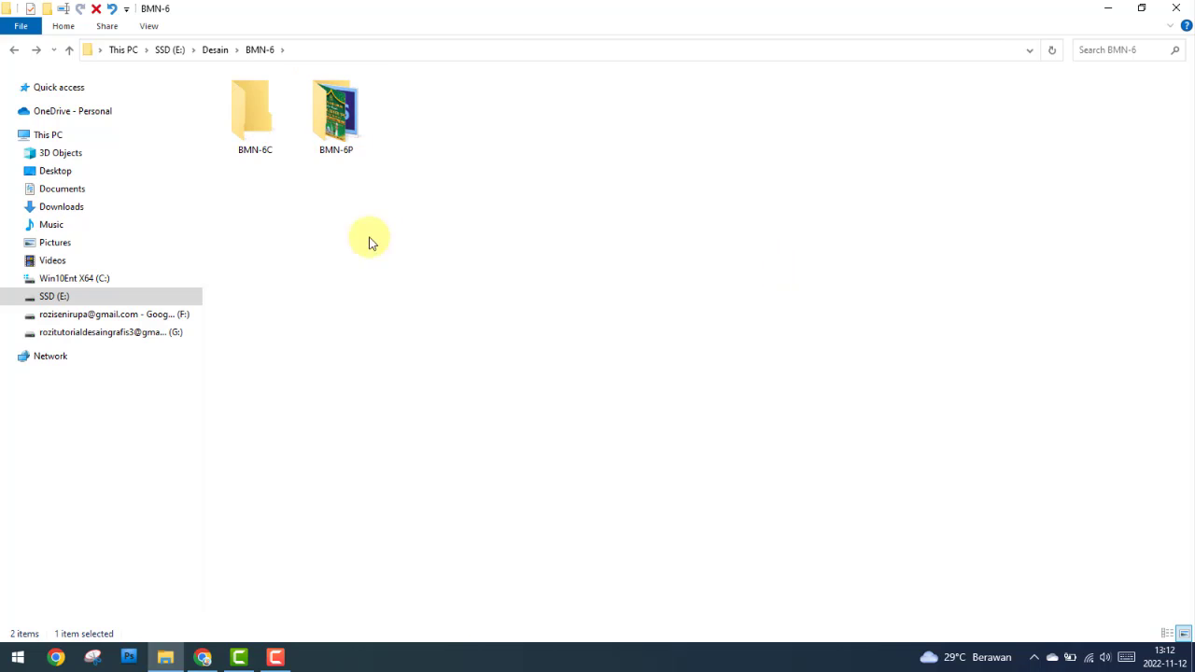
Step: Copy the Bahan and Font folders and the BMN-6 JPG image from BMN-6P into the BMN-6C folder
double_click(338, 111)
left_click_drag(247, 192, 439, 112)
right_click(432, 119)
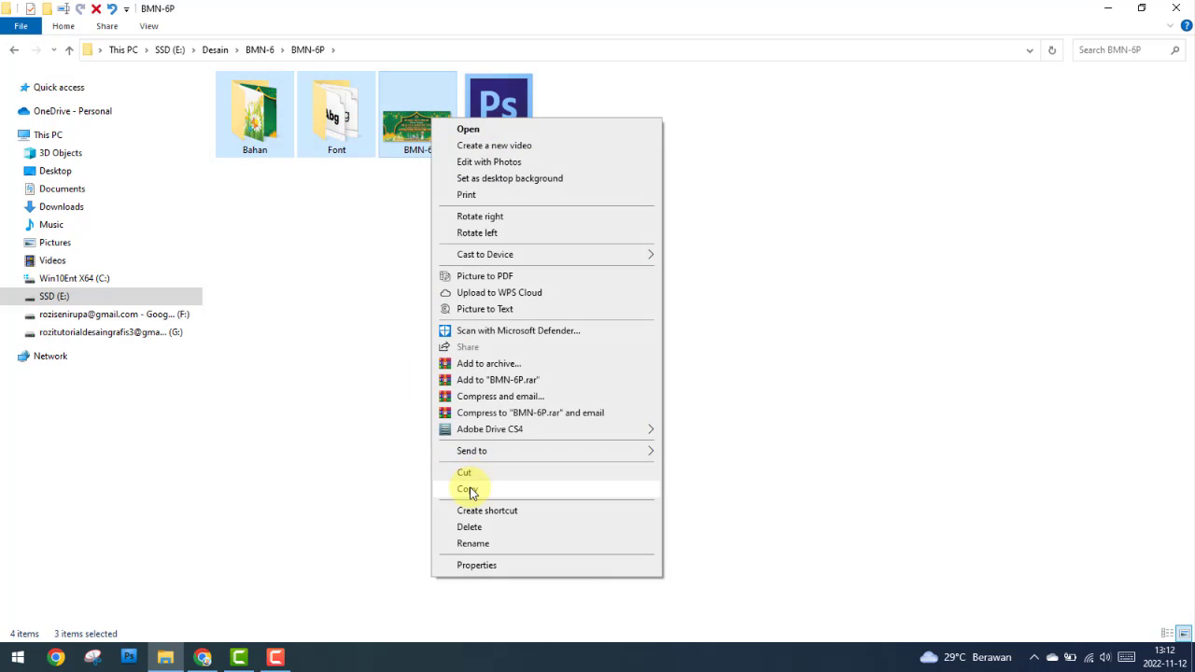
left_click(466, 473)
left_click(14, 49)
double_click(253, 117)
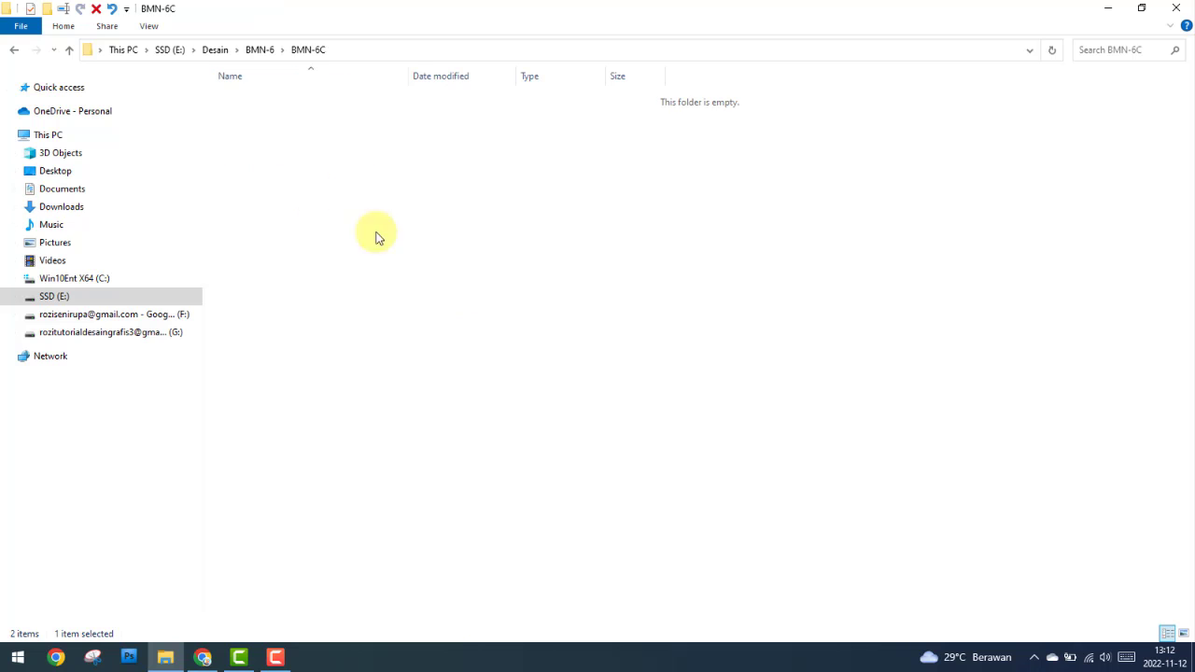
right_click(478, 301)
left_click(517, 405)
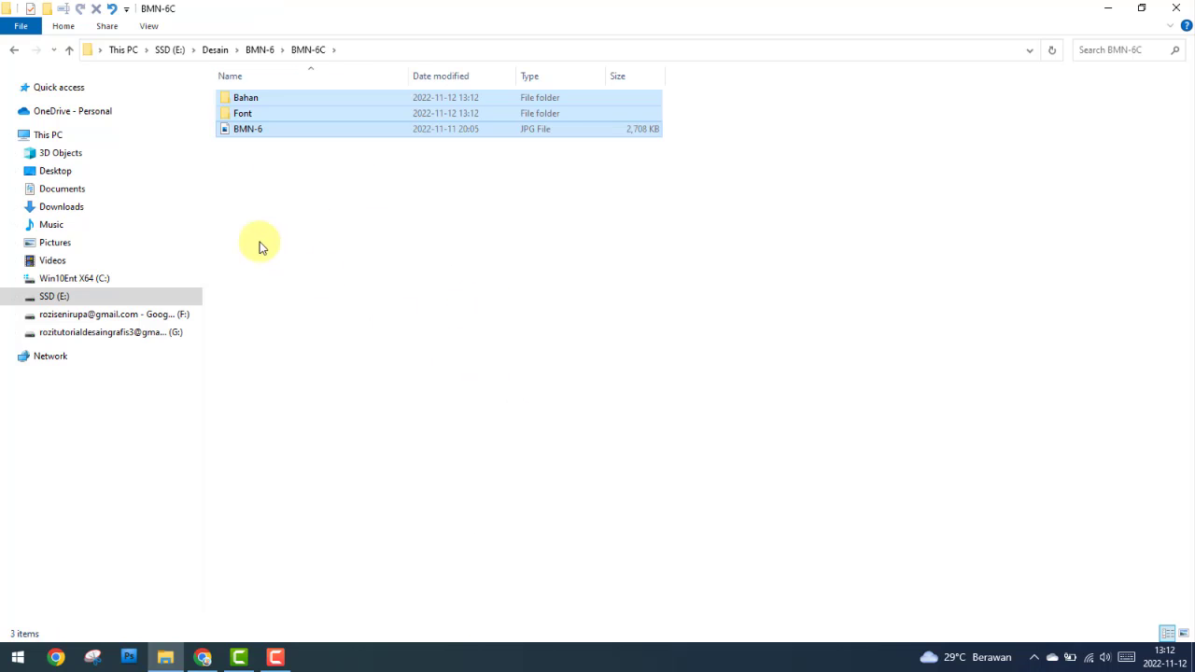
Step: Show the contents of the BMN-6C folder as thumbnail icons and clear the selection
left_click(151, 26)
left_click(229, 45)
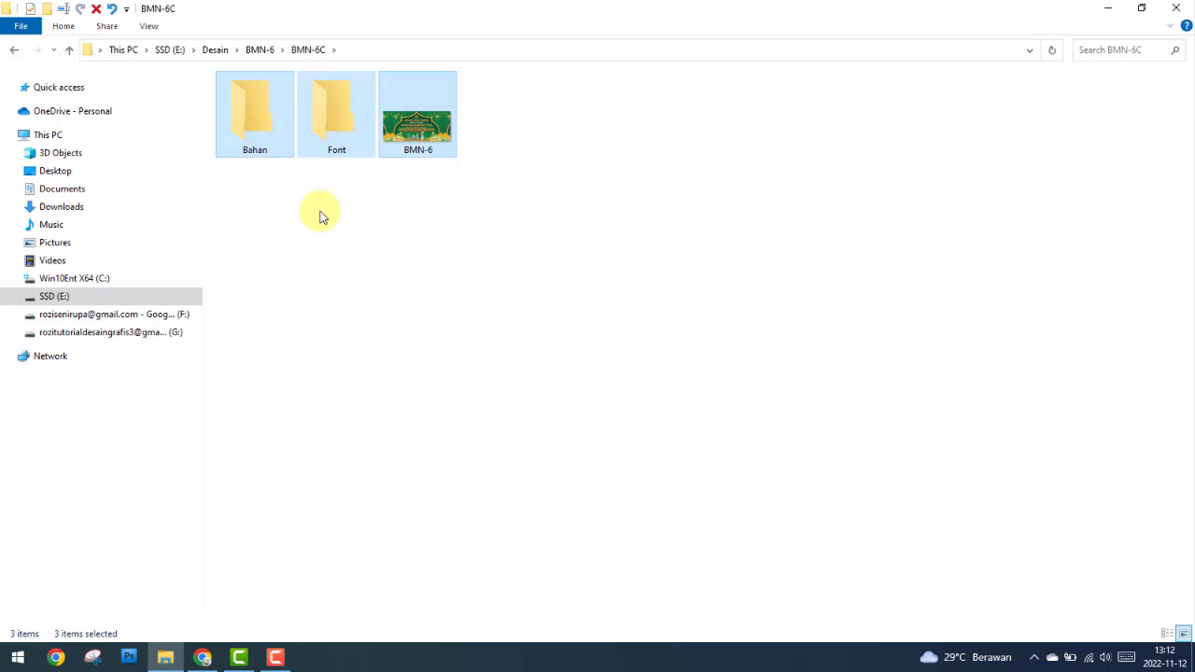
left_click(382, 406)
Step: Disconnect the computer from its current Wi-Fi network and close the network list
left_click(22, 661)
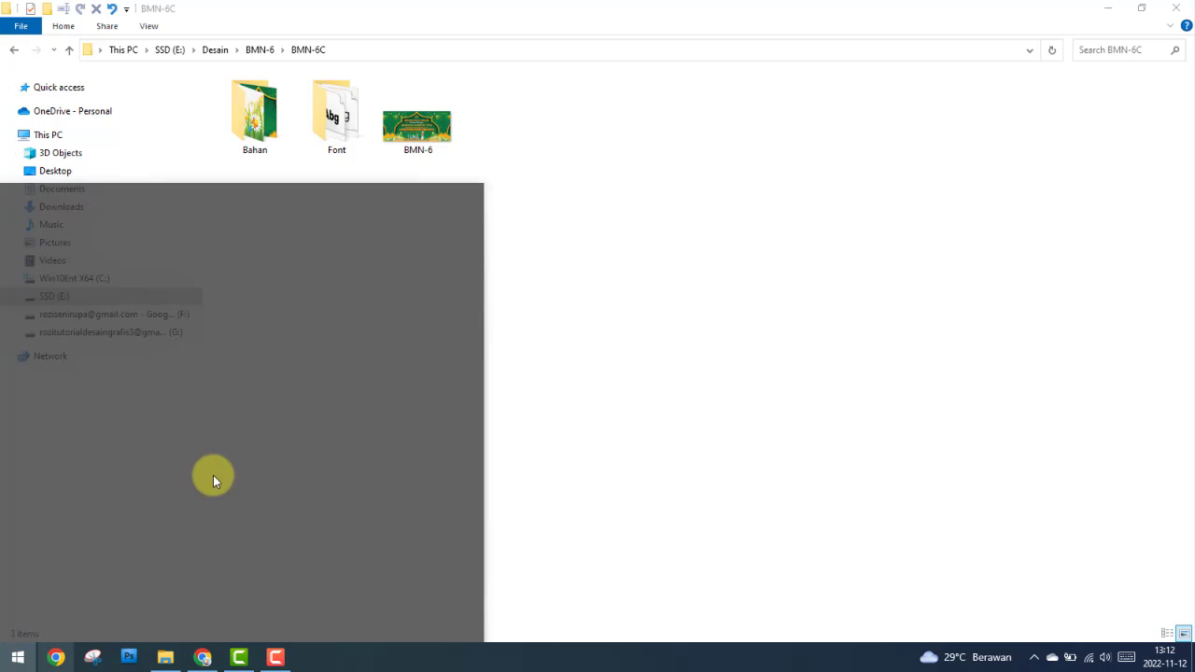
left_click(1004, 536)
left_click(1089, 658)
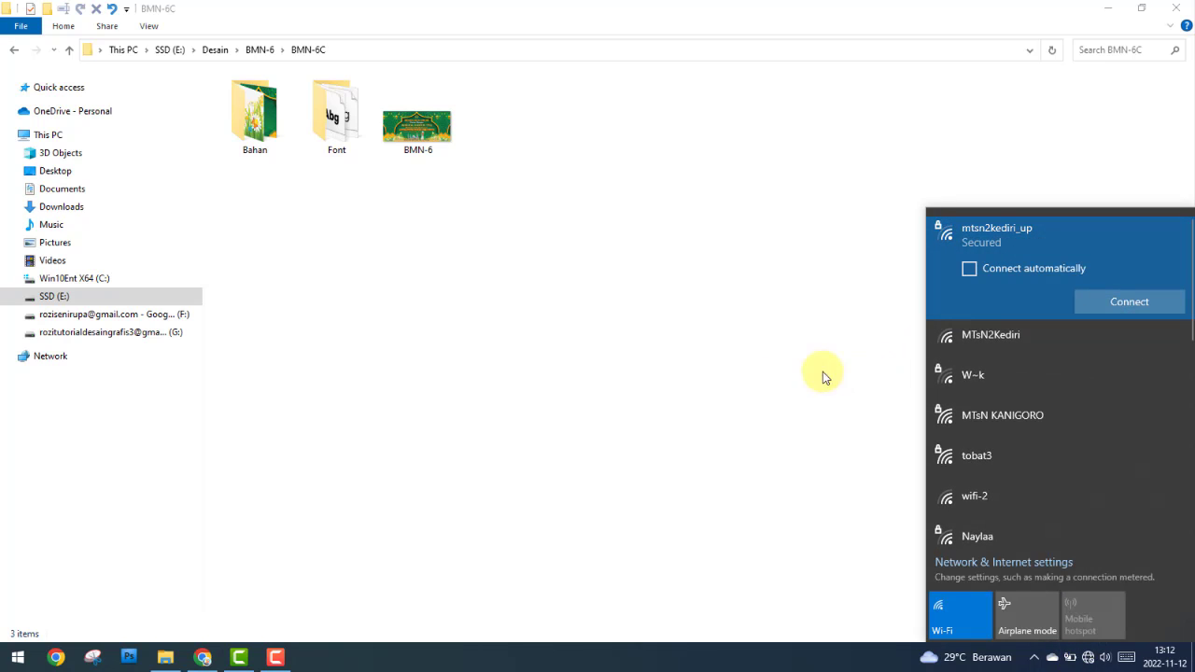
left_click(740, 401)
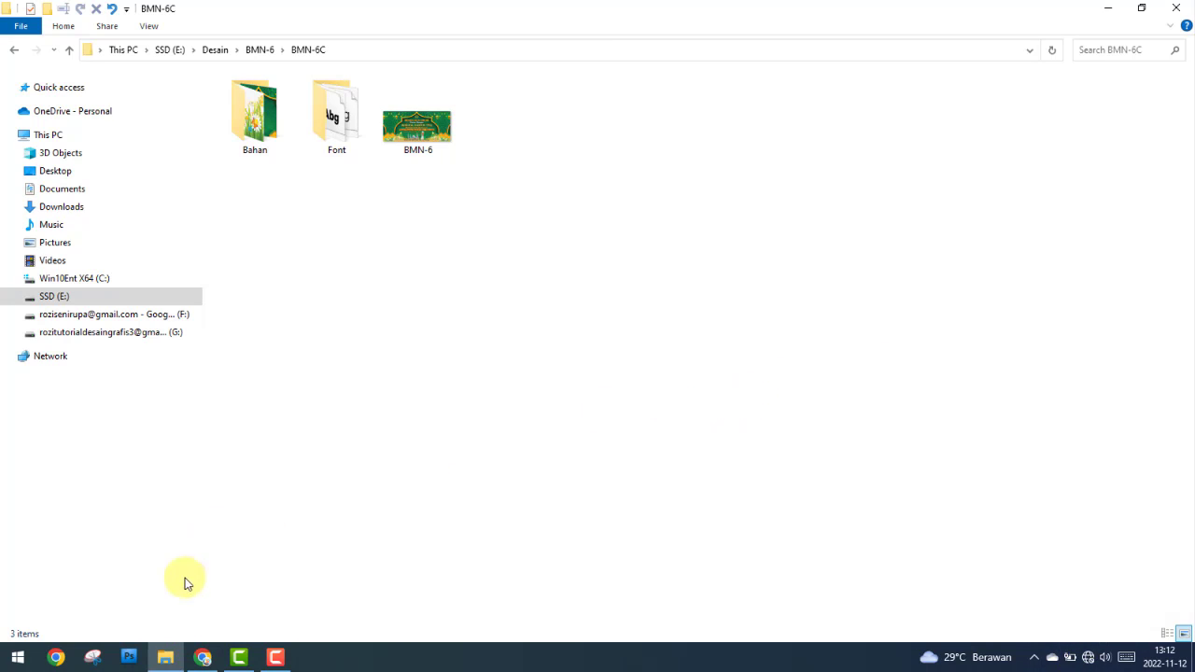
Step: Launch CorelDRAW X7 and create a CMYK document named BMN-6, 450 cm wide by 200 cm high, at 72 dpi
left_click(16, 657)
left_click(425, 269)
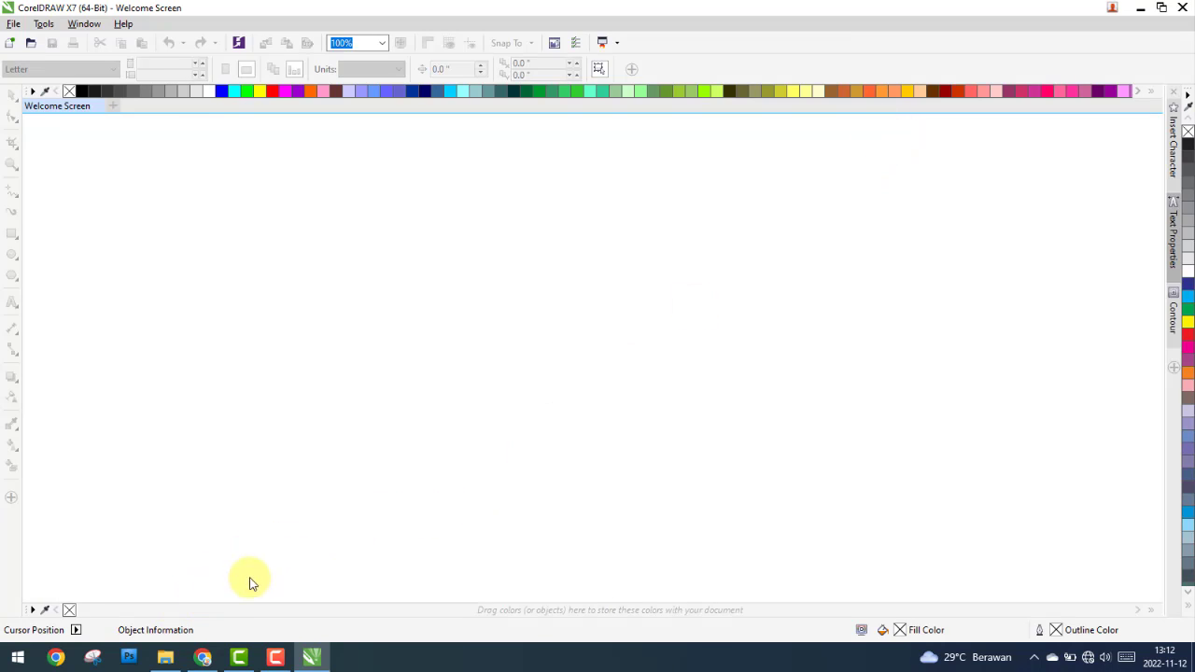
left_click(280, 294)
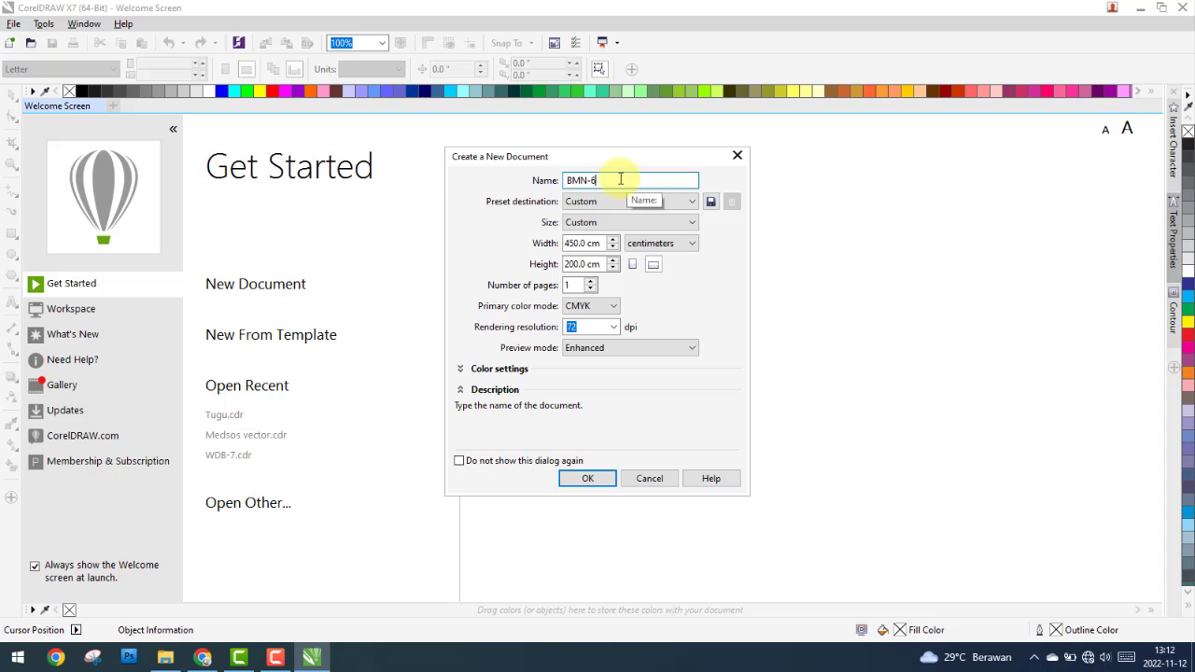
left_click(582, 245)
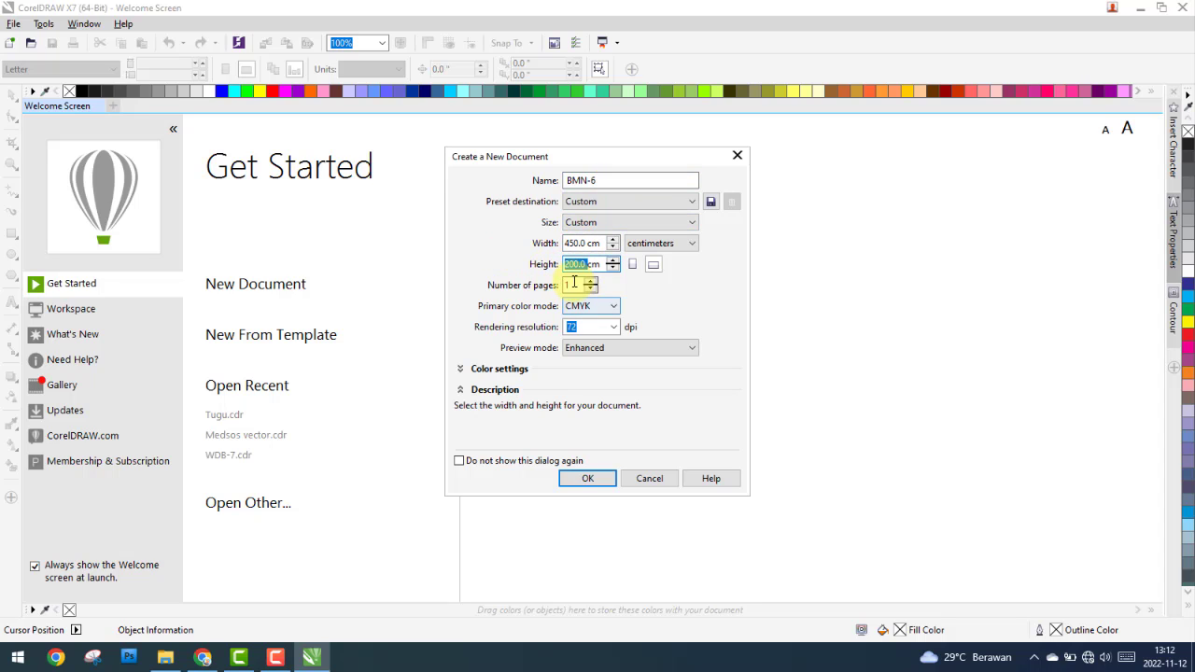
left_click(613, 307)
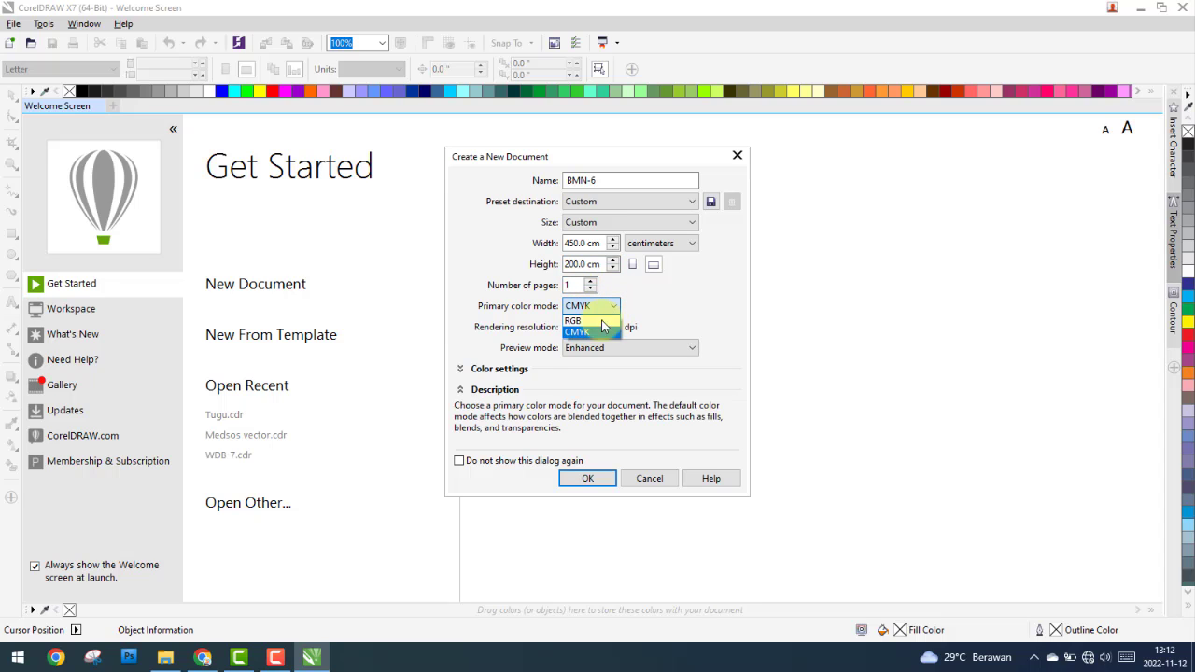
left_click(615, 326)
left_click(576, 401)
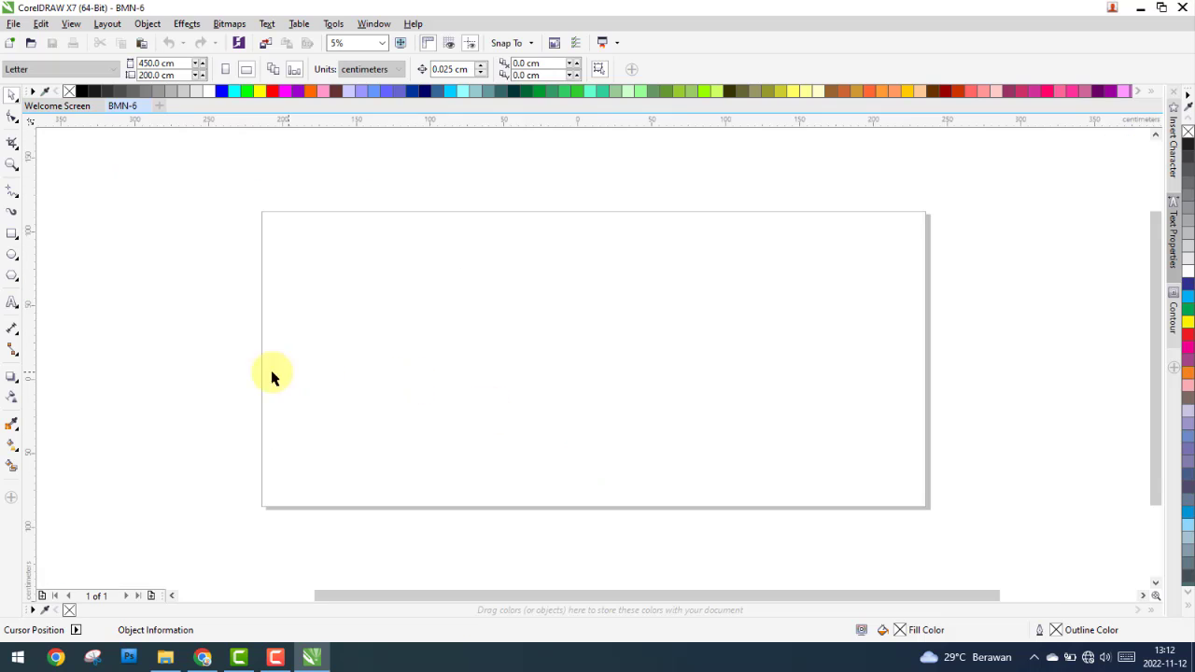
Step: Import the BMN-6 image from the BMN-6C folder, size it to 450 x 200 cm and centre it on the page
left_click(165, 657)
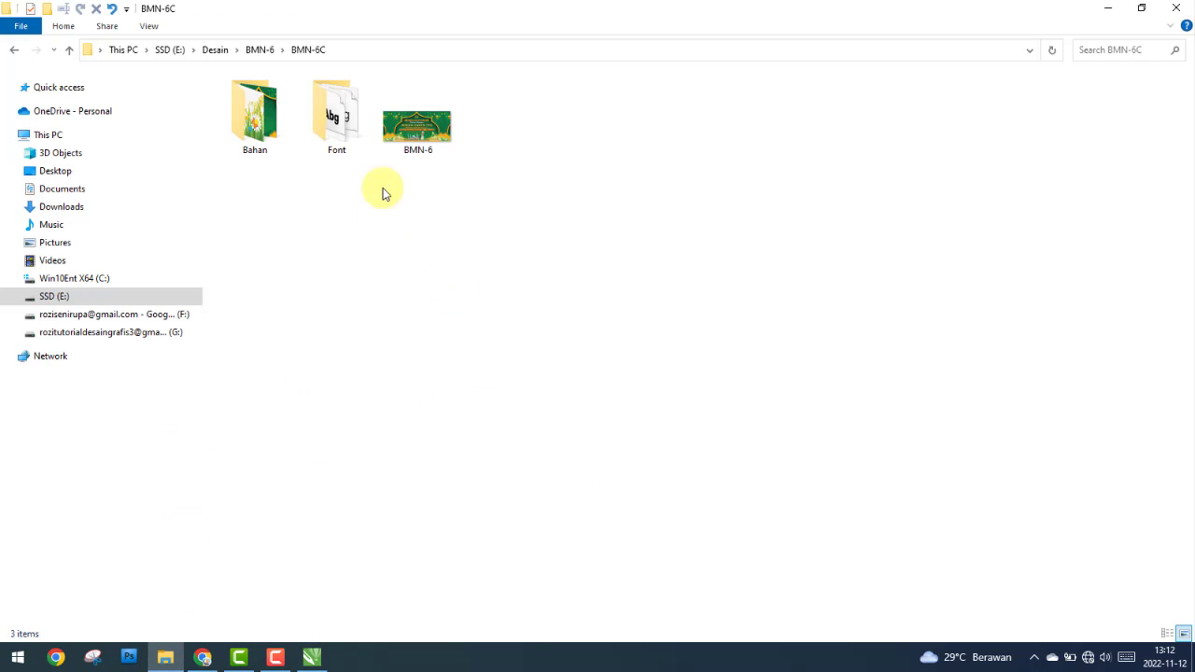
left_click_drag(418, 119, 440, 280)
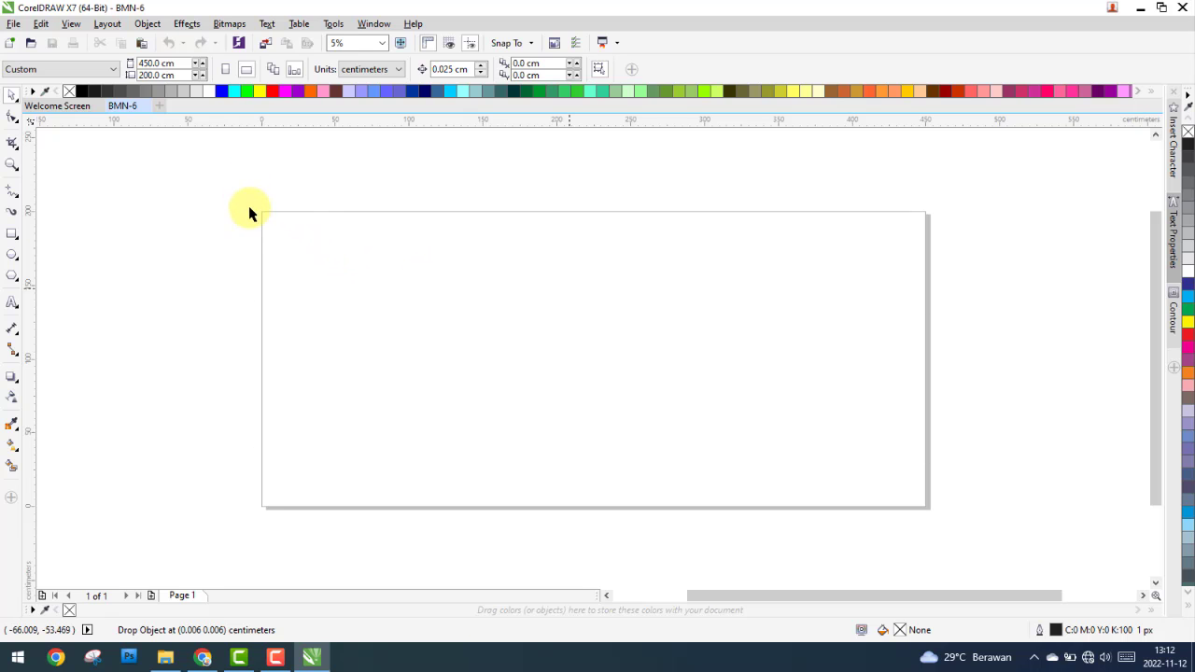
left_click_drag(173, 89, 160, 116)
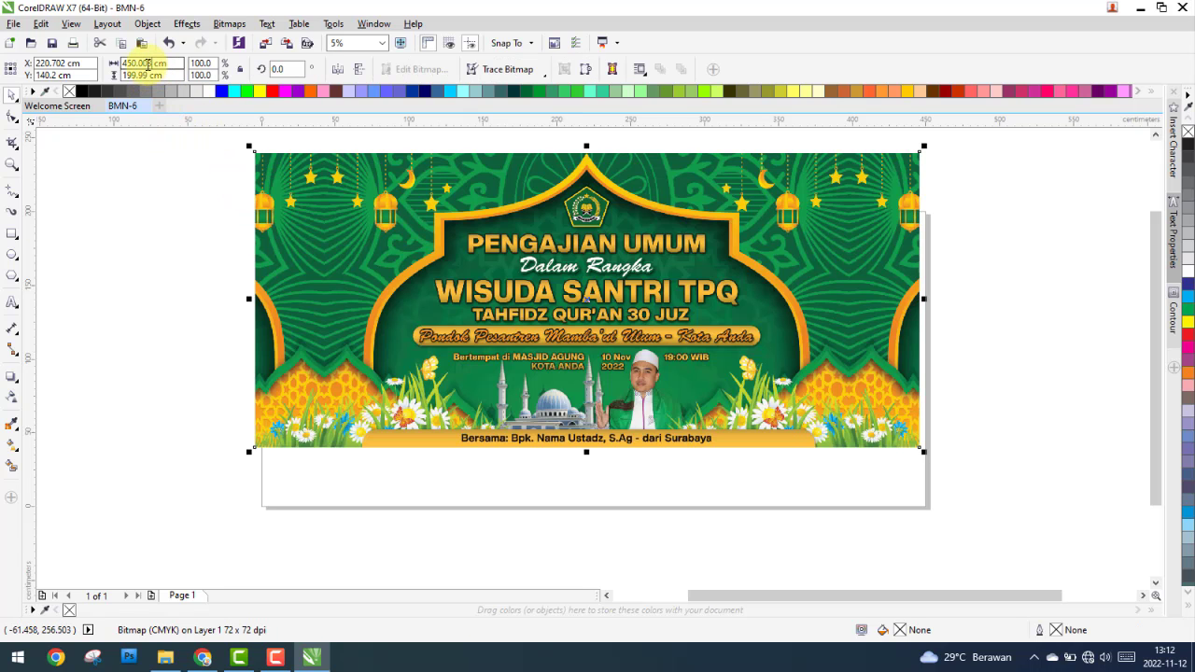
key("BackSpace")
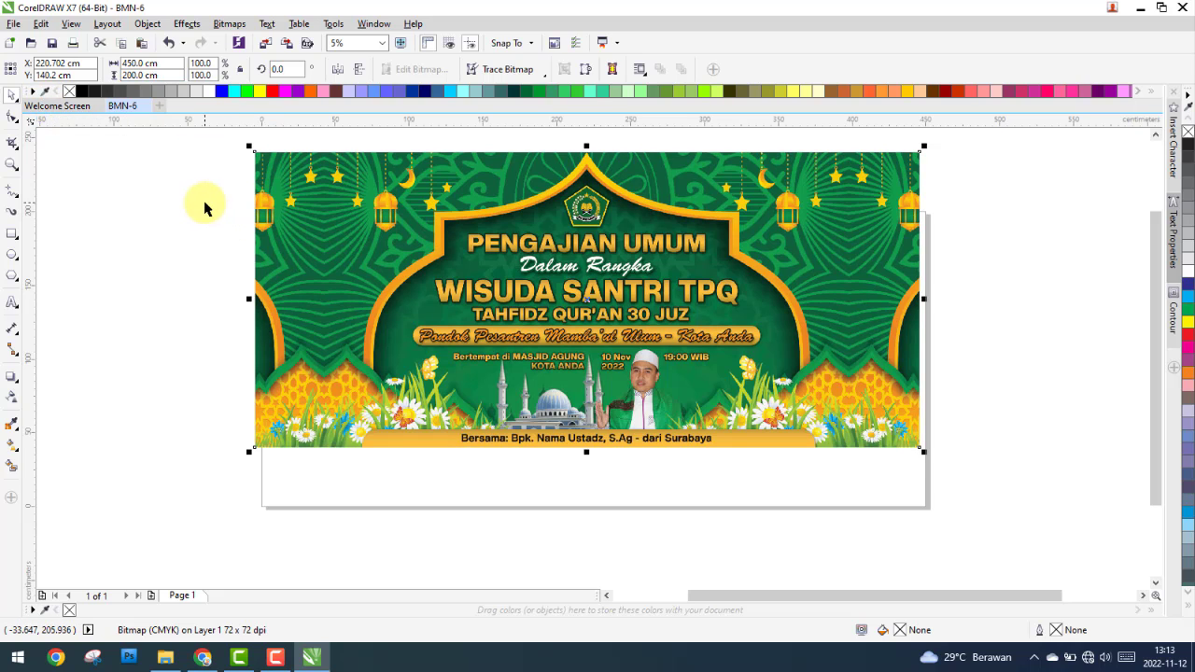
key("p")
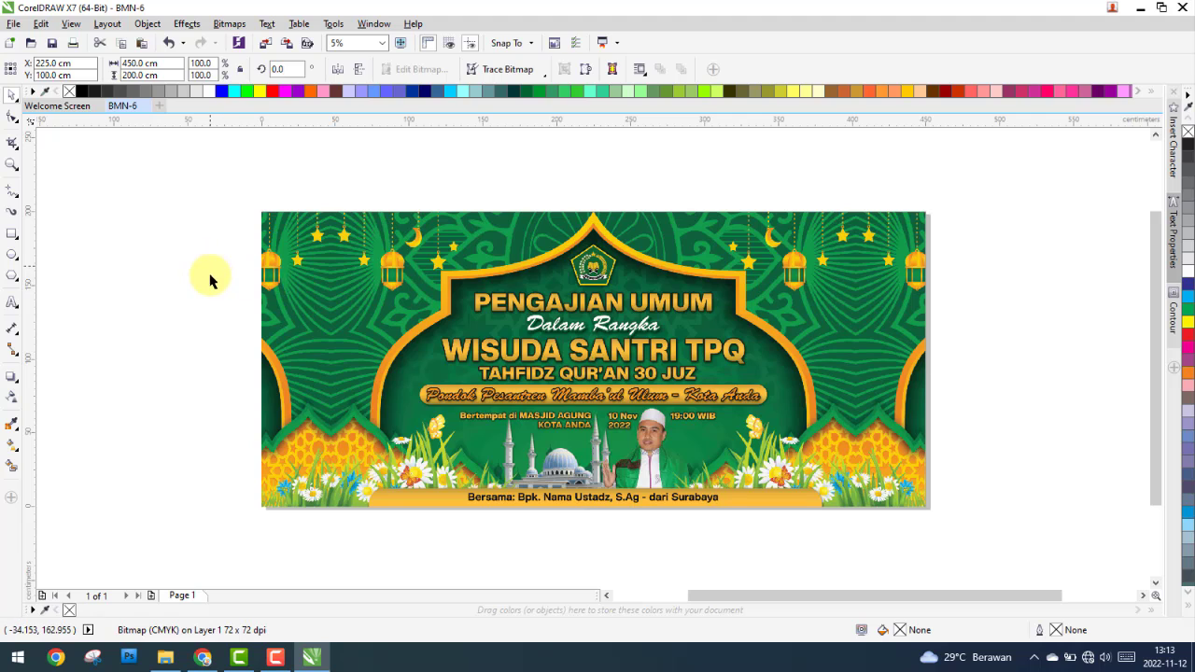
left_click(214, 280)
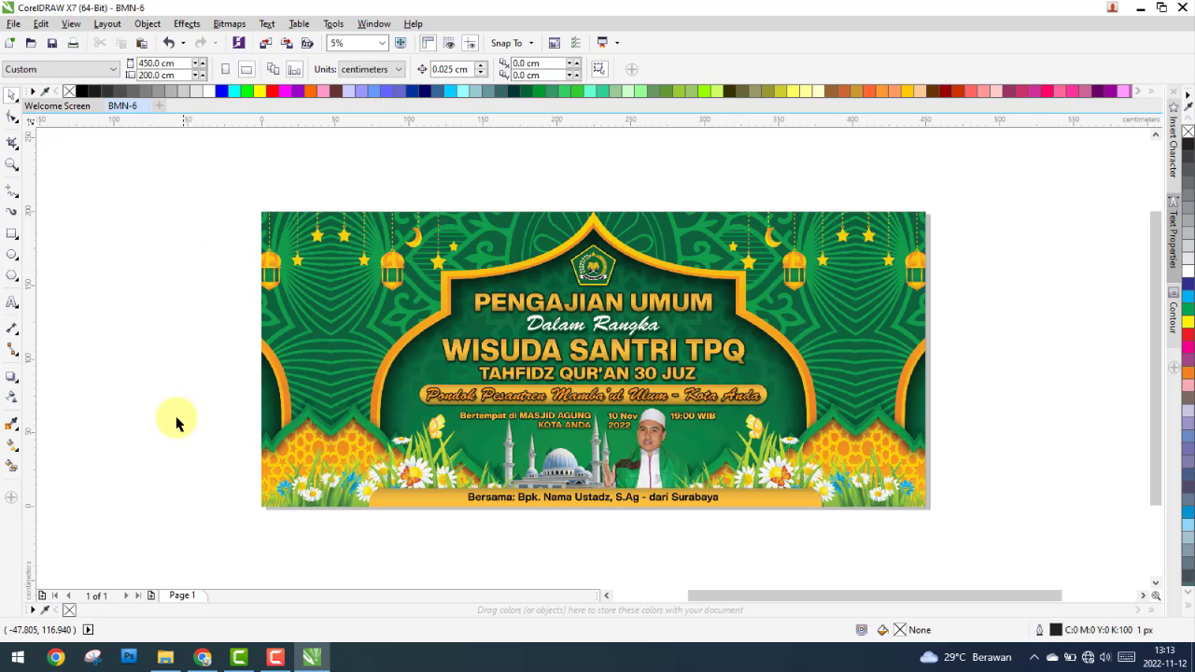
Step: Add a second page to the document and open the Bahan folder inside BMN-6C
left_click(151, 596)
left_click(165, 657)
left_click(342, 240)
left_click(271, 138)
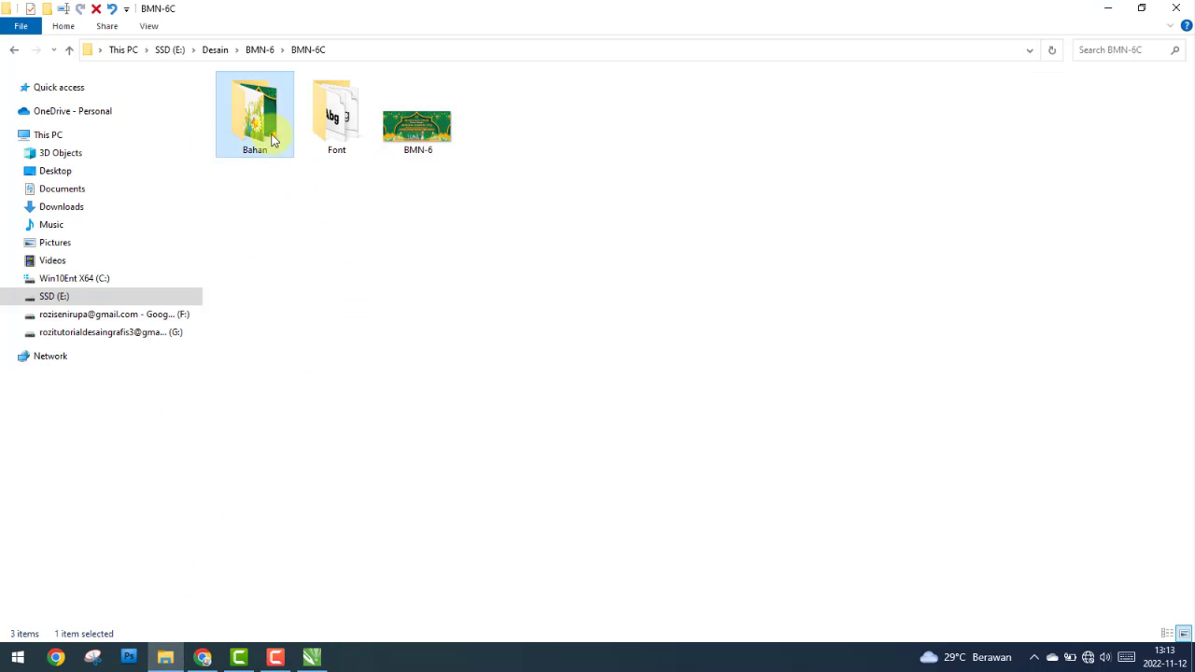
double_click(270, 138)
left_click(276, 142)
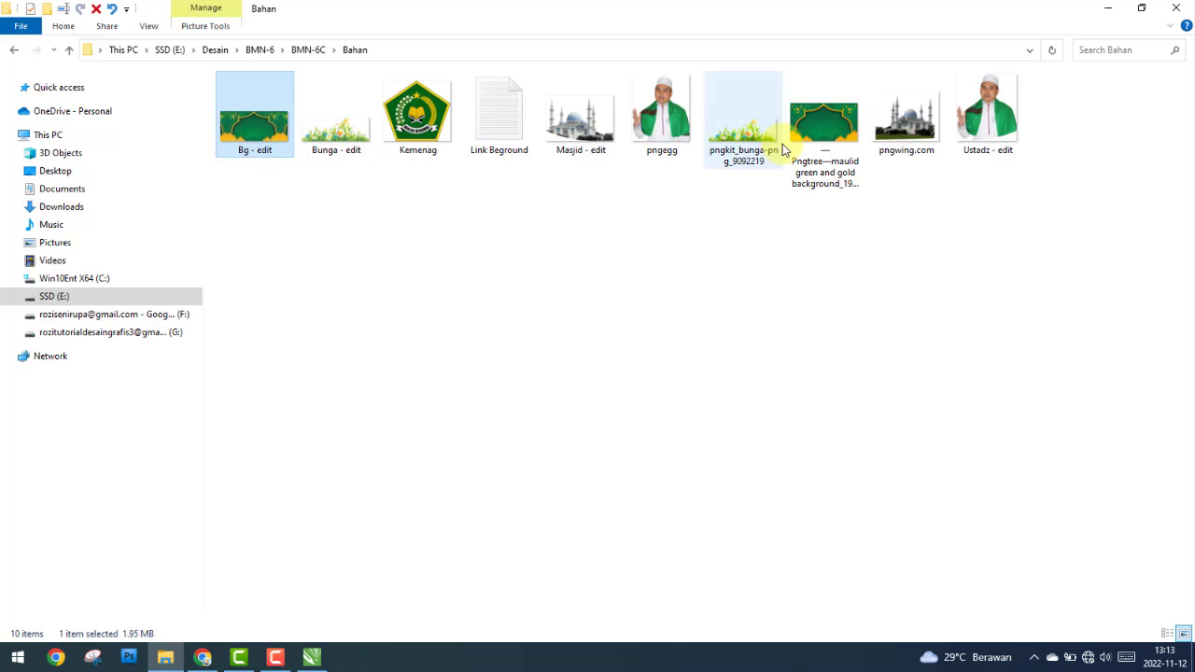
Step: Import the original Pngtree maulid green and gold background onto page 2, about 237 cm wide, and inspect its detail
left_click(844, 136)
left_click_drag(834, 137, 426, 464)
scroll(560, 346, "up", 4)
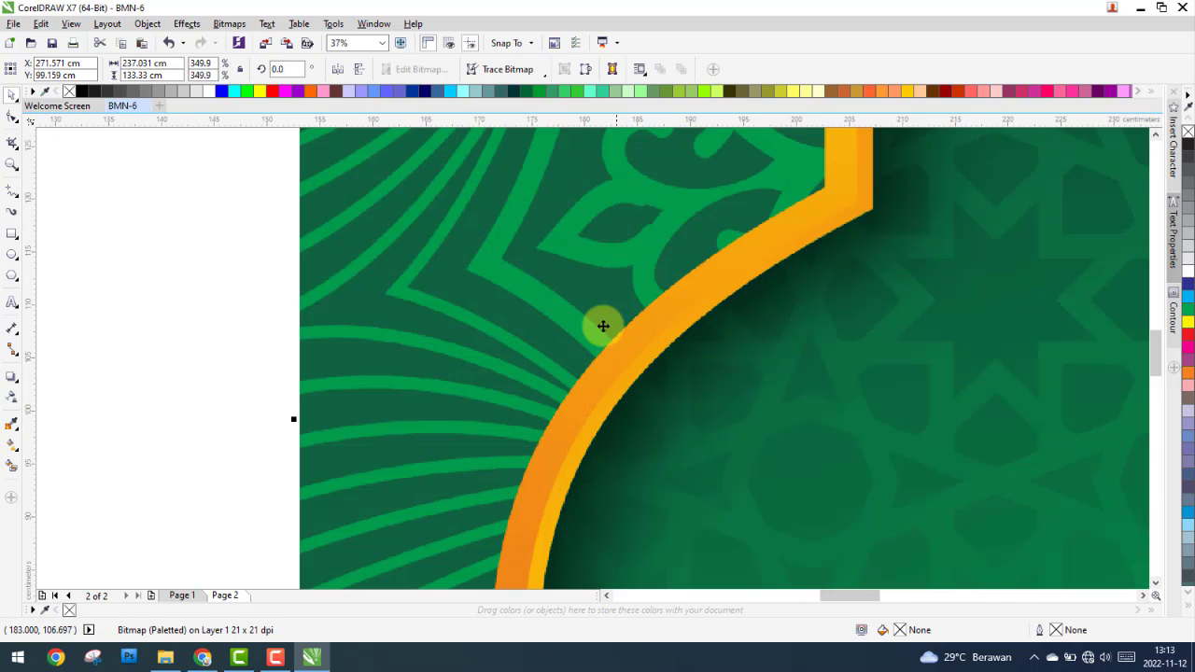
scroll(309, 511, "down", 4)
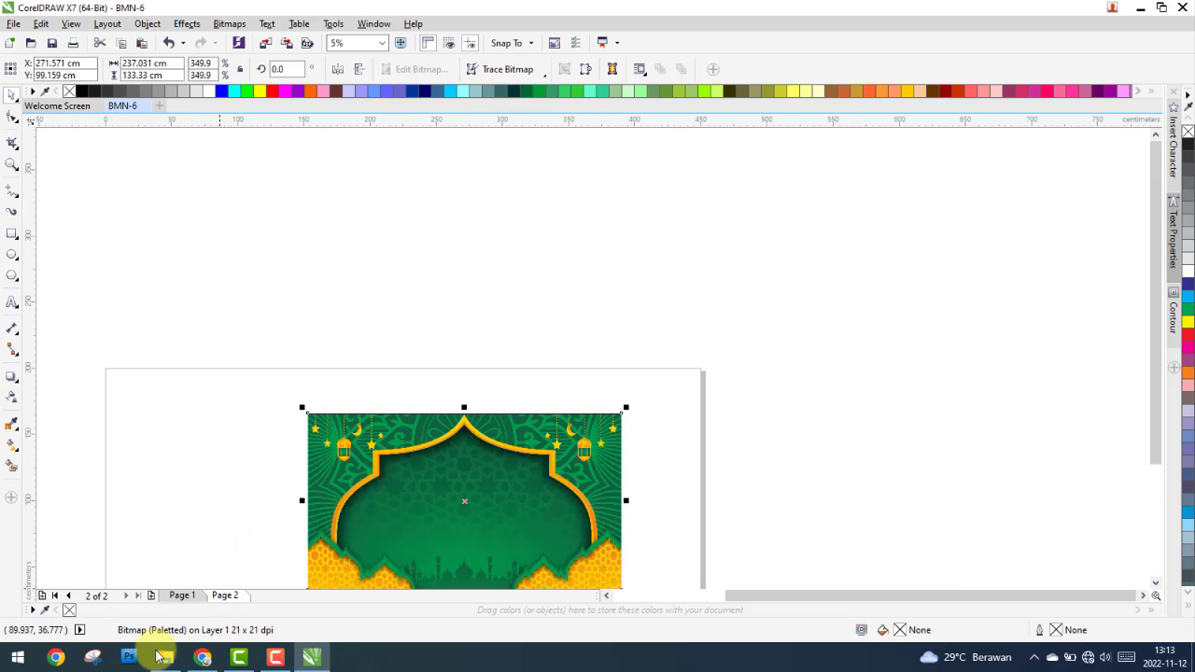
Step: Import the Bg - edit image onto page 2 and place it beside the original Pngtree background
left_click(165, 659)
left_click_drag(253, 120, 571, 270)
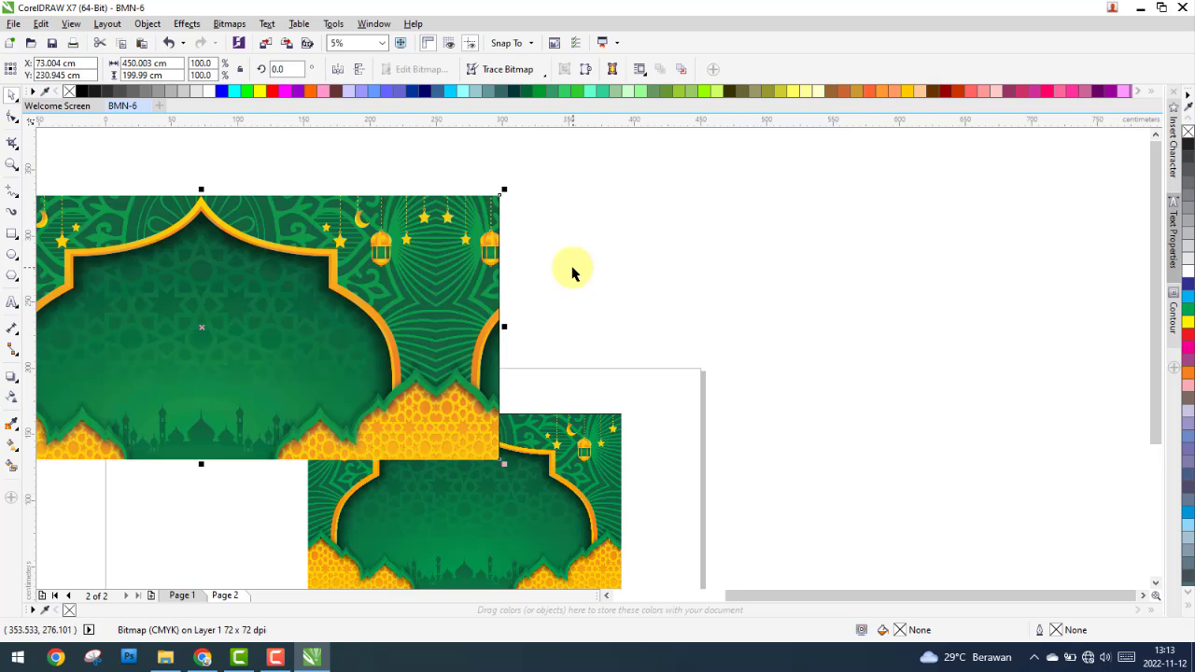
scroll(561, 280, "down", 2)
left_click_drag(499, 290, 401, 368)
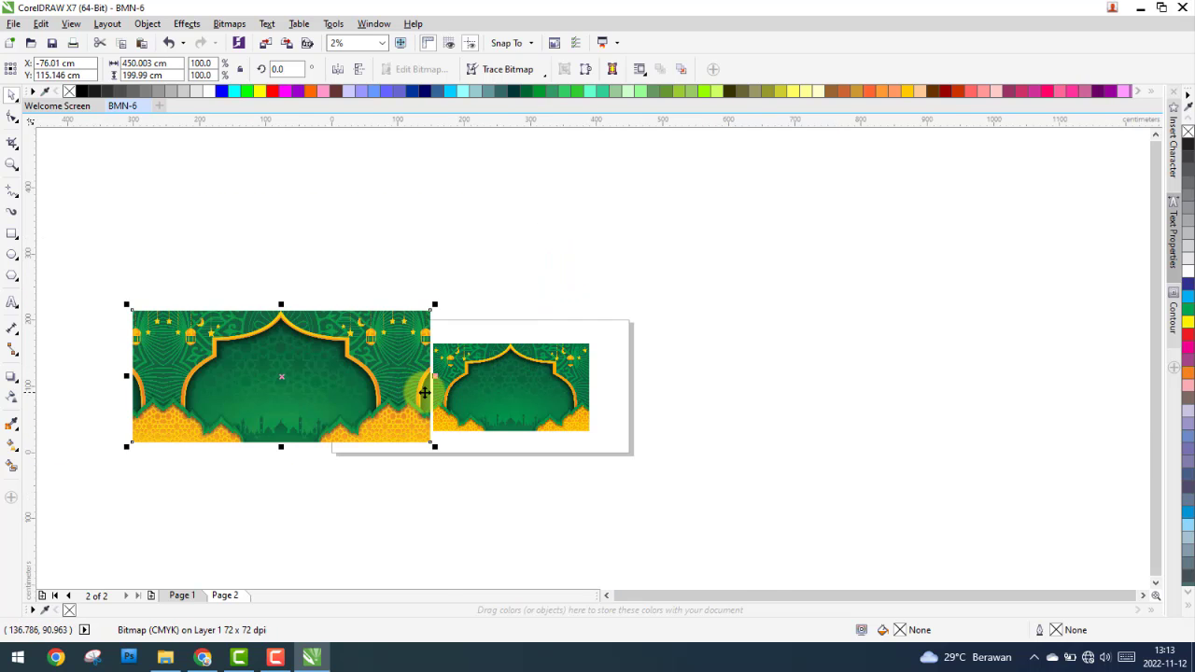
Step: Compare both backgrounds up close and delete the smaller original Pngtree background from page 2
scroll(440, 333, "up", 5)
scroll(438, 185, "up", 4)
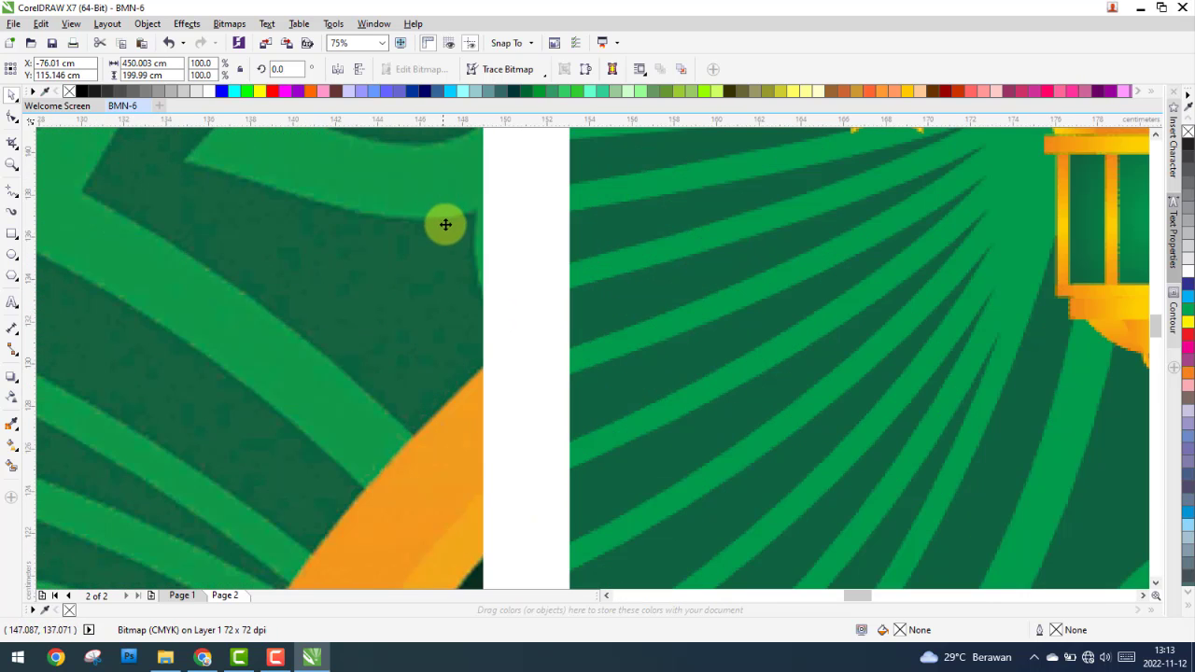
scroll(458, 258, "down", 2)
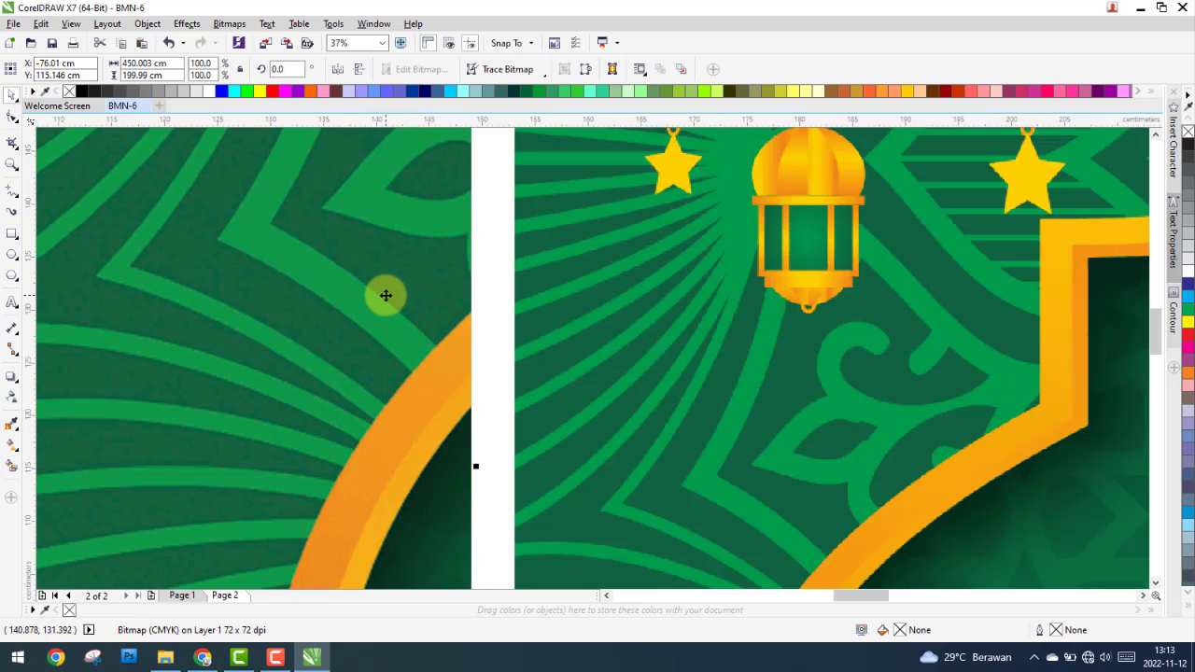
scroll(557, 298, "down", 6)
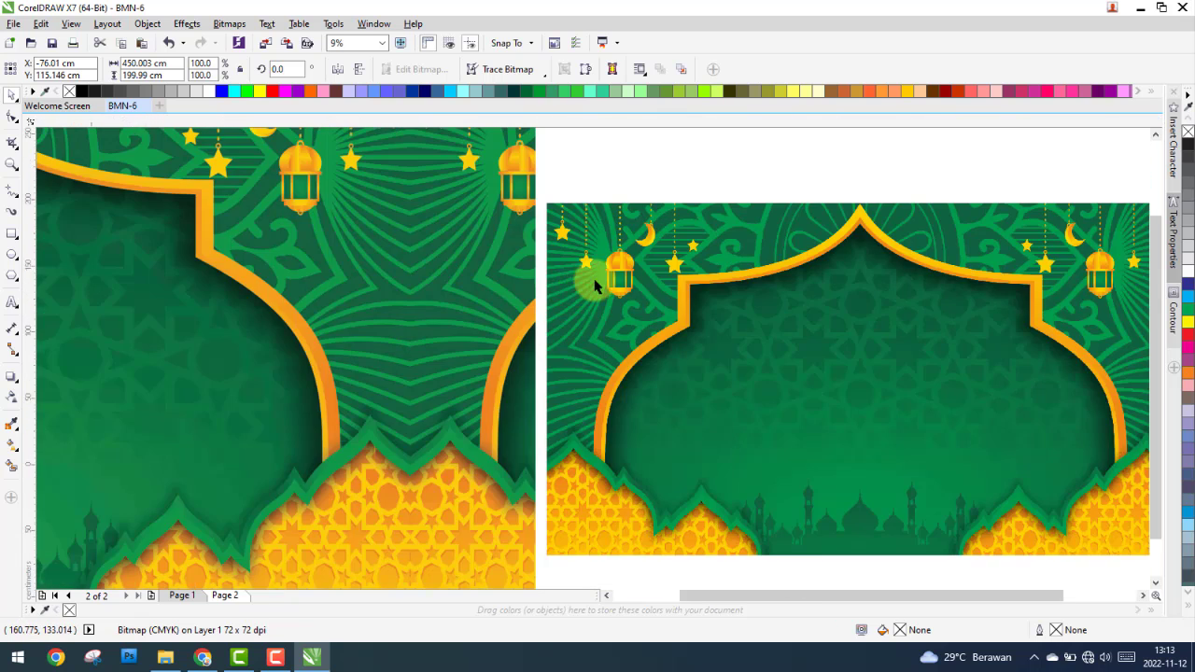
right_click(693, 295)
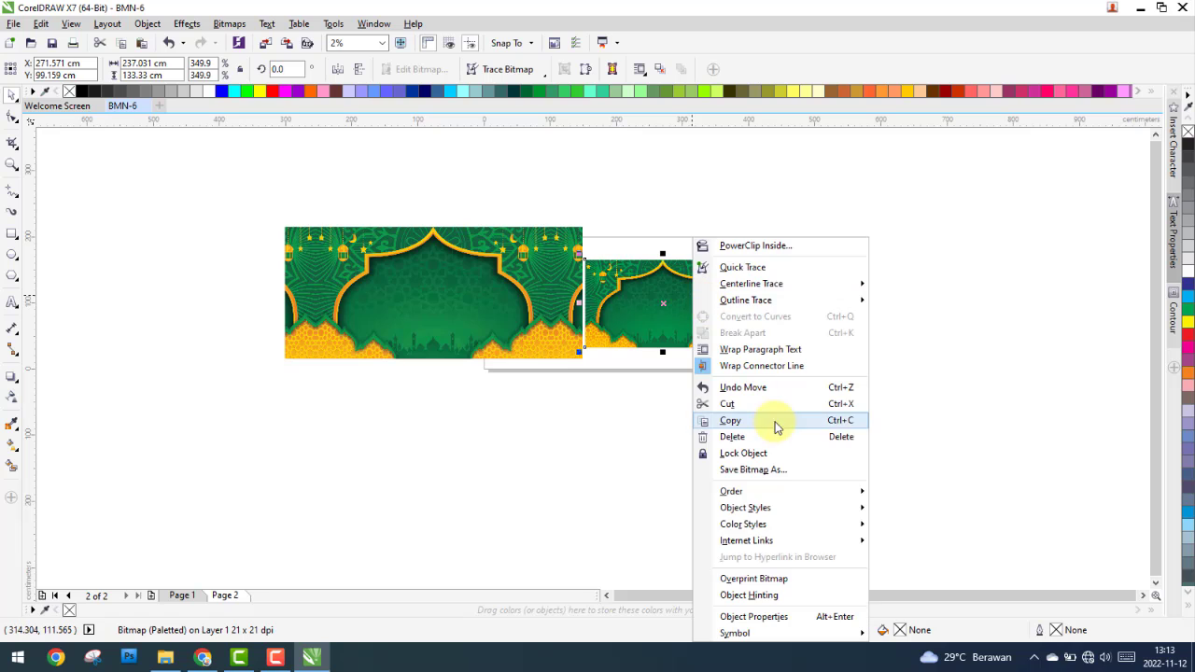
left_click(739, 436)
Step: Size the Bg - edit background to 450 x 200 cm and centre it on page 2
left_click(464, 279)
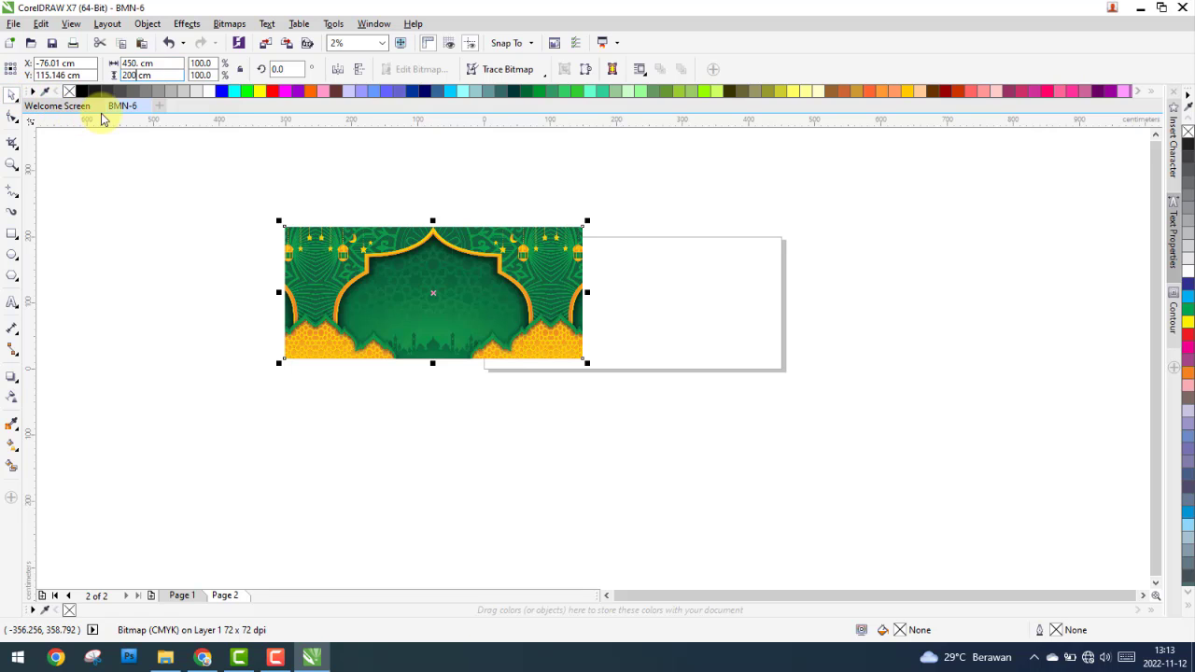
key("p")
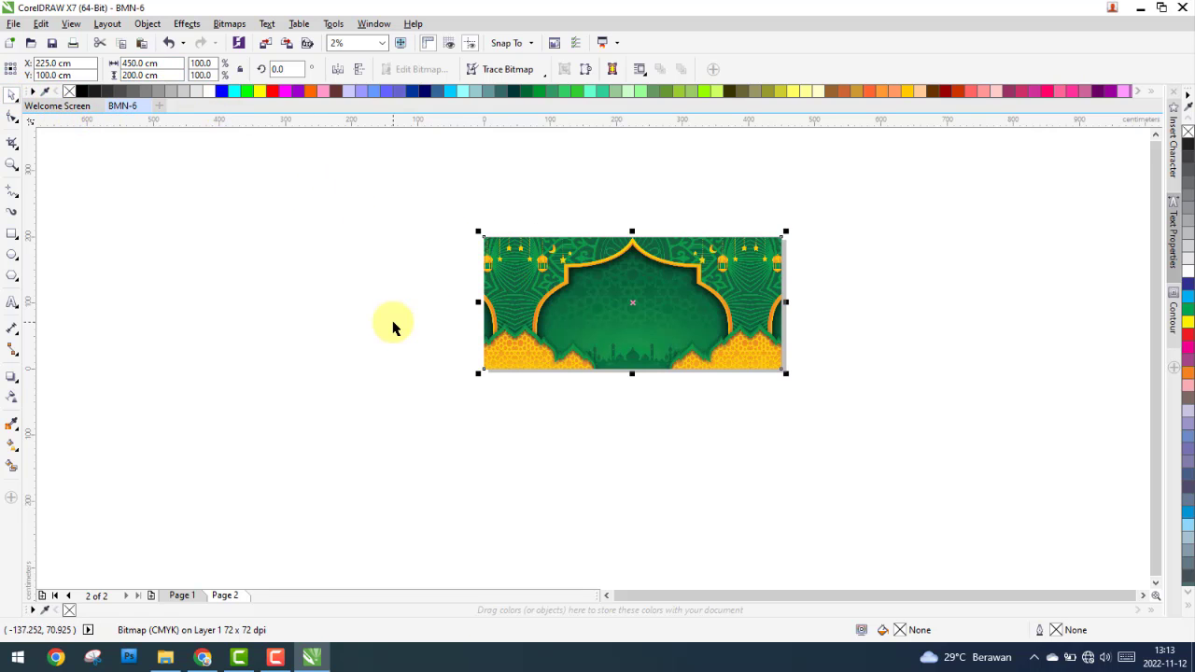
left_click(392, 326)
scroll(616, 262, "up", 2)
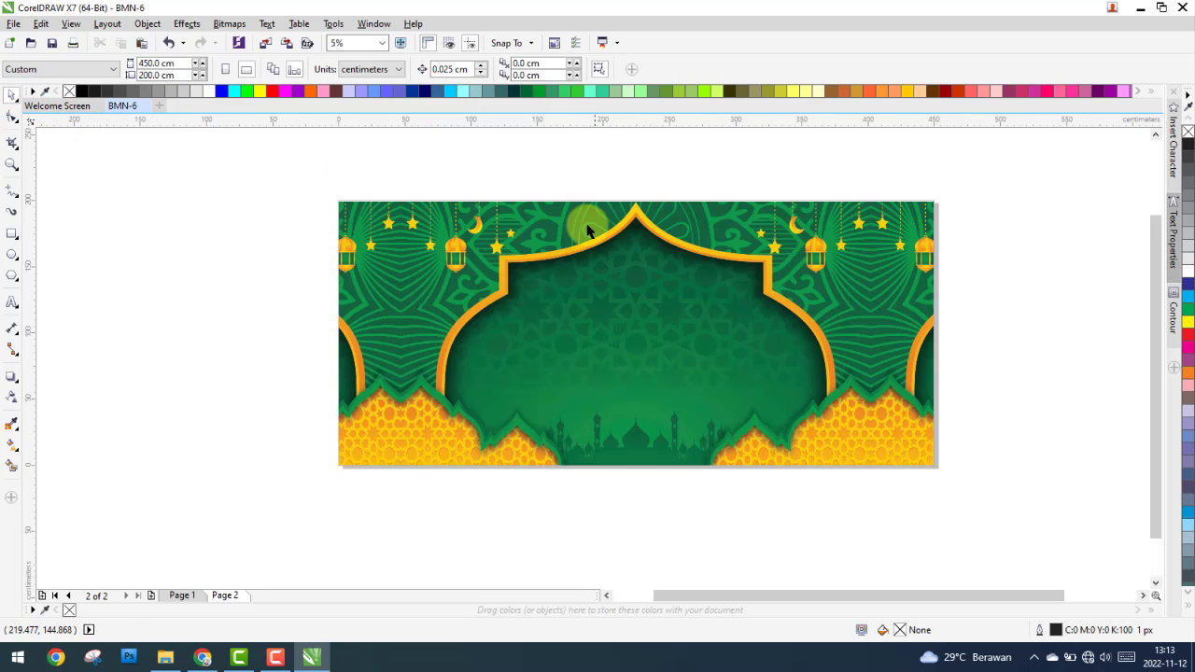
Step: Import the Kemenag logo onto page 1, scale it to about 81% and place it over the reference banner's logo
left_click(191, 597)
scroll(677, 239, "up", 1)
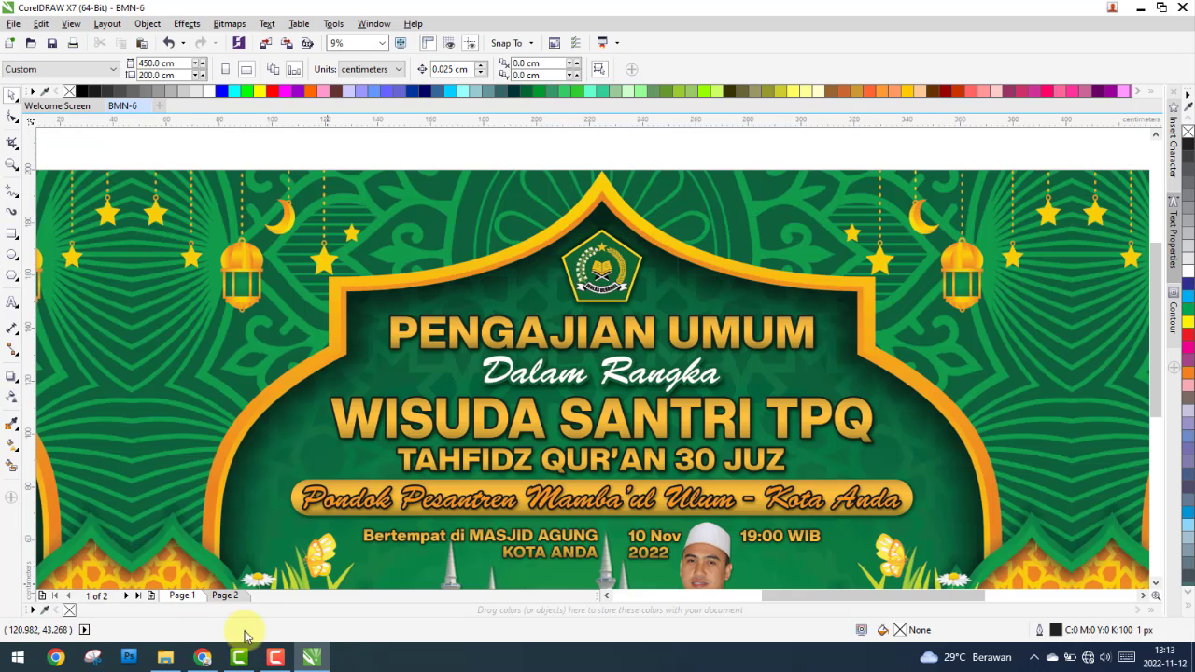
left_click(166, 667)
left_click_drag(417, 112, 634, 213)
scroll(634, 213, "up", 2)
left_click_drag(796, 212, 748, 254)
left_click_drag(630, 291, 570, 283)
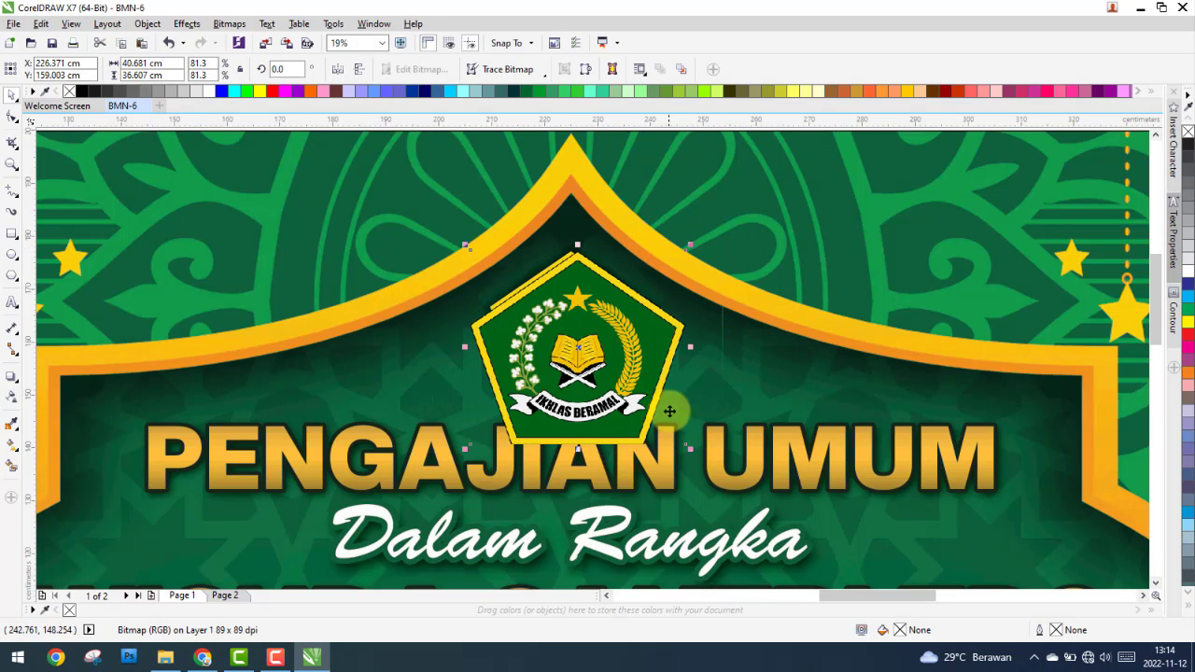
Step: Scale the Kemenag logo down to about 30.6 cm wide to match the reference logo's size
left_click_drag(690, 449, 633, 397)
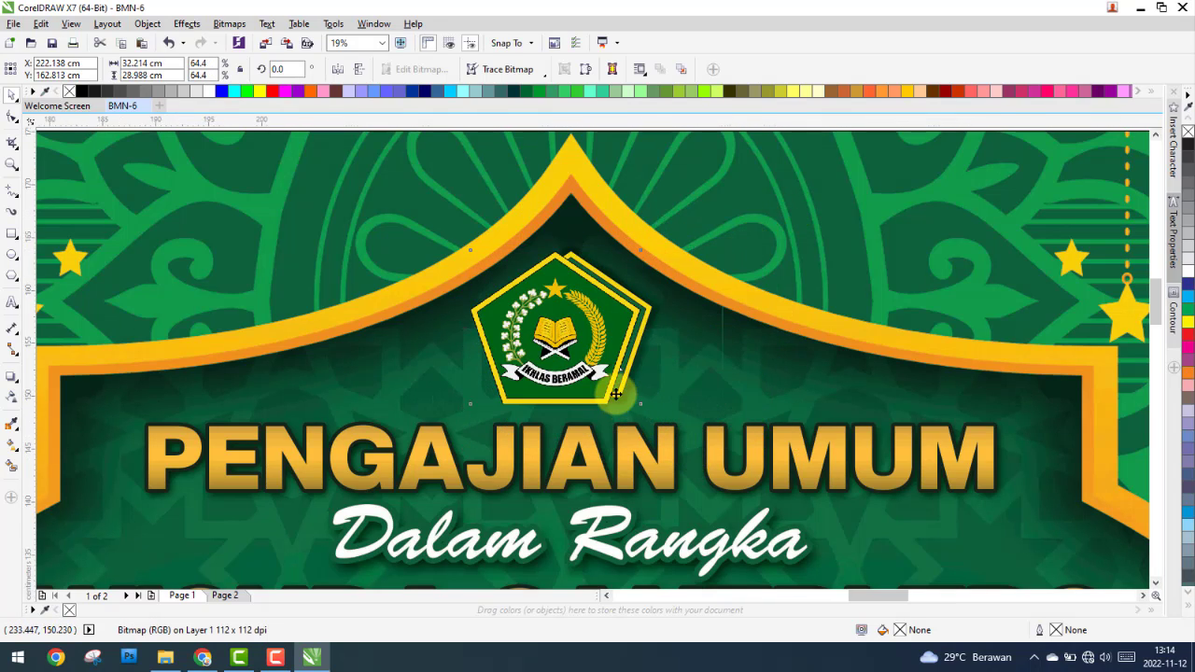
scroll(677, 426, "up", 2)
scroll(793, 470, "up", 4)
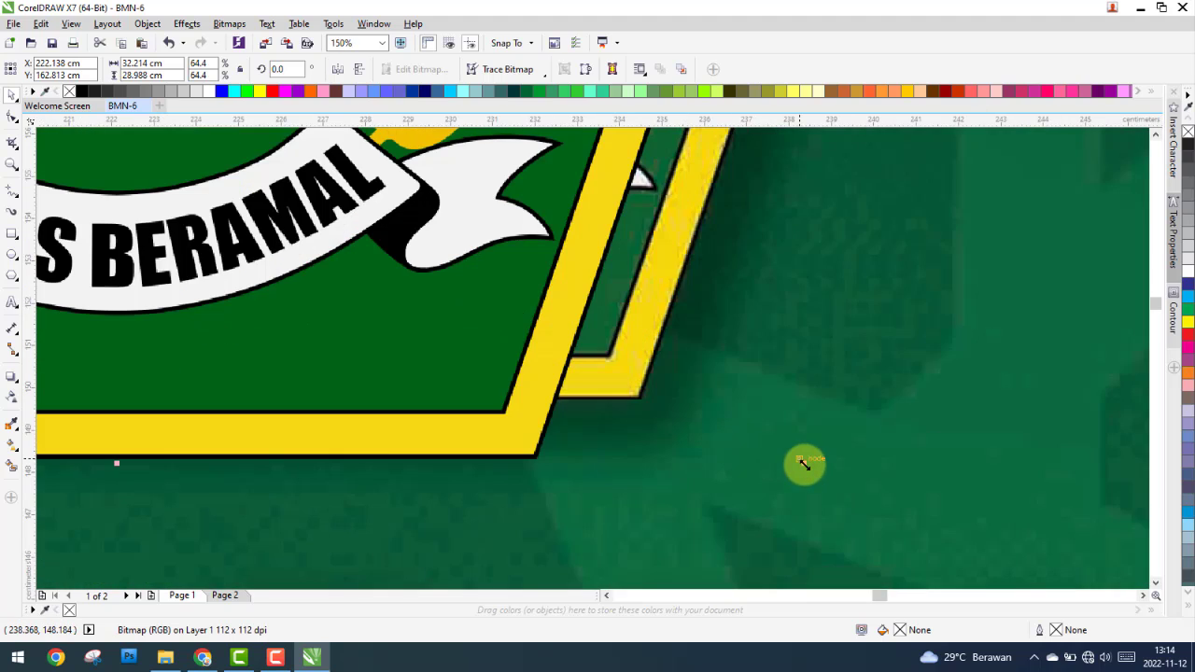
left_click_drag(805, 464, 724, 432)
scroll(719, 432, "down", 4)
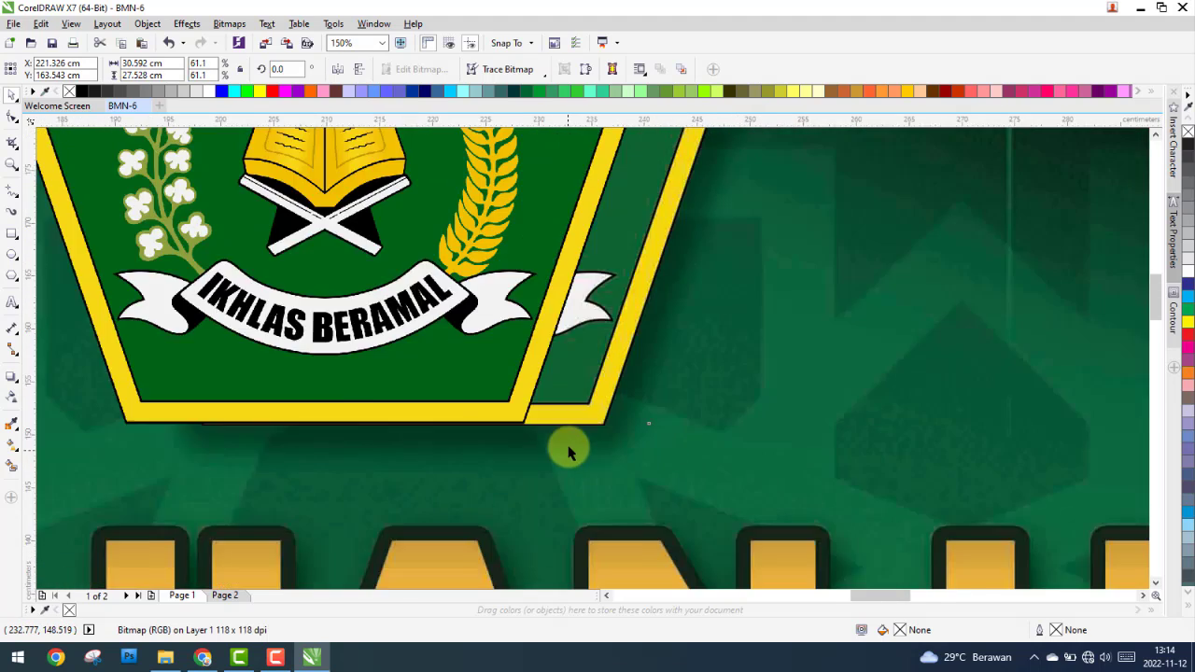
scroll(568, 452, "down", 3)
Step: Align the Kemenag logo's top tip with the reference logo and enlarge it to about 30.8 cm wide
scroll(493, 381, "up", 6)
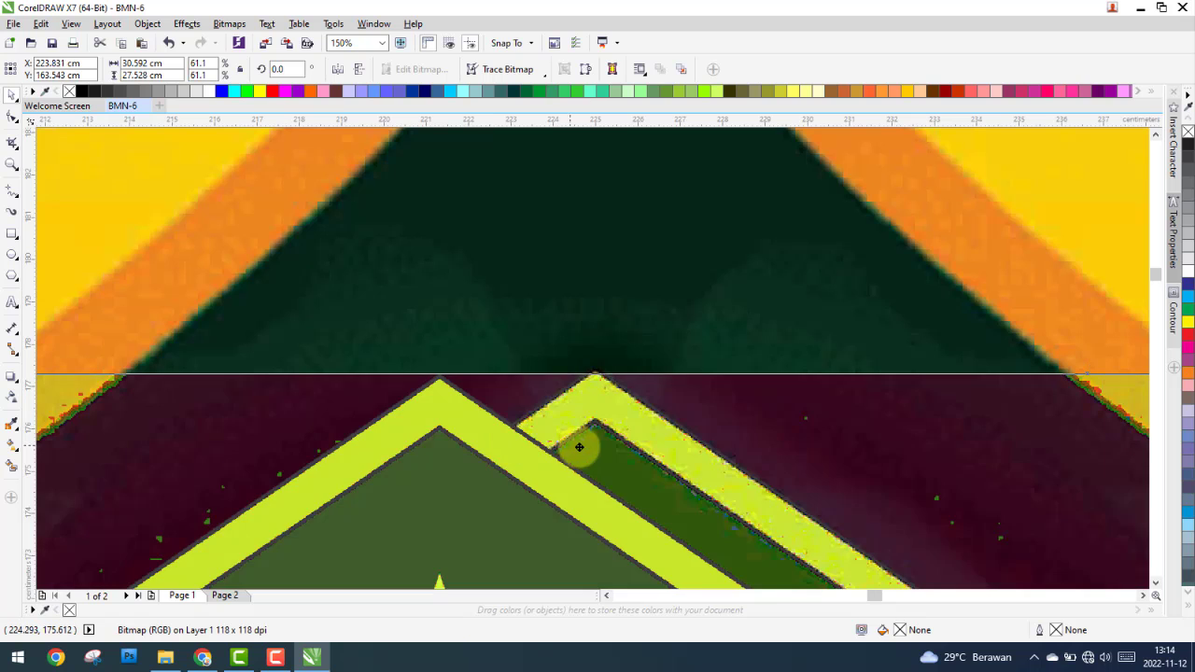
left_click_drag(579, 447, 615, 388)
scroll(605, 426, "up", 4)
scroll(613, 402, "down", 10)
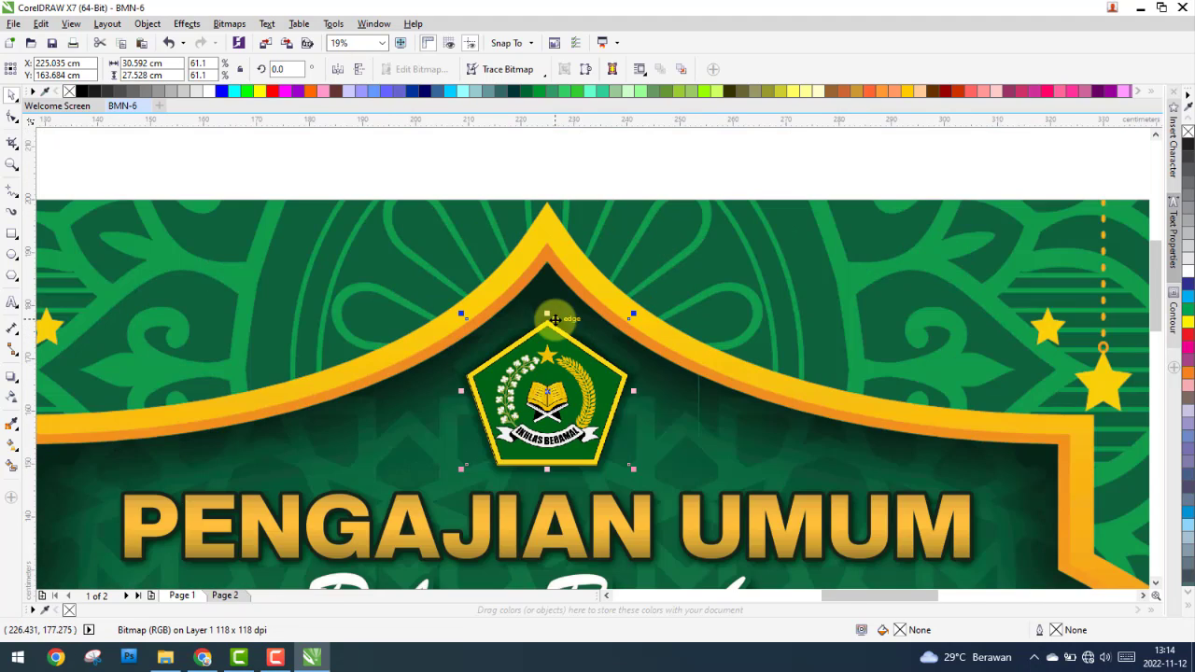
scroll(629, 473, "up", 6)
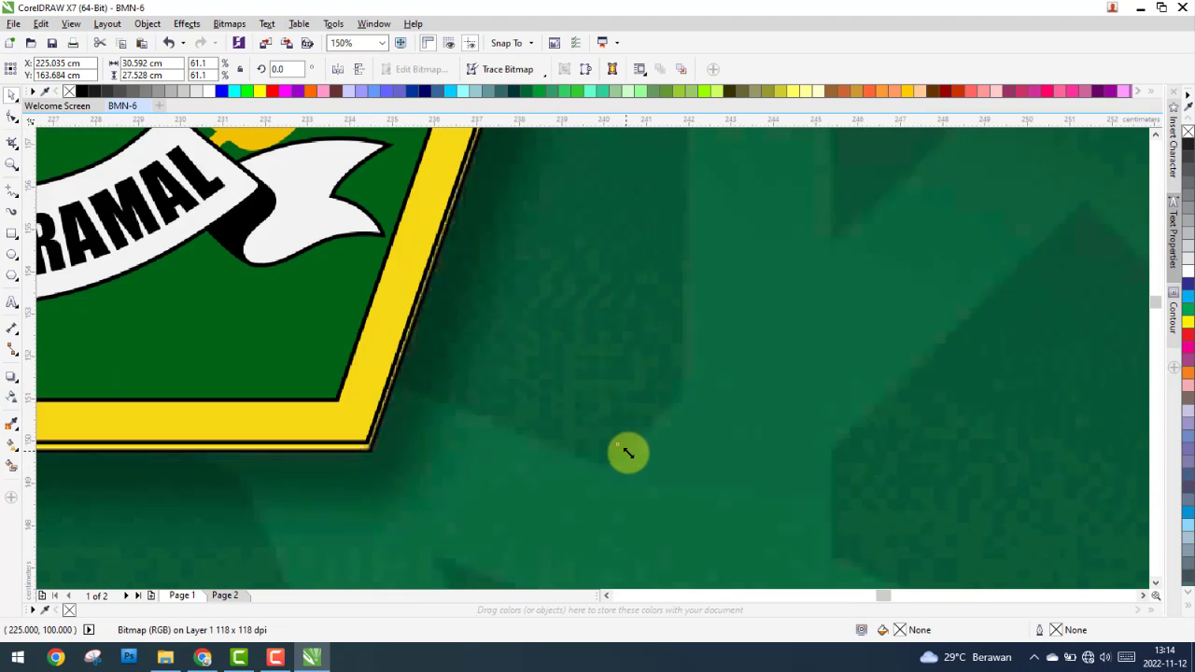
mouse_move(628, 453)
left_mouse_down()
mouse_move(641, 458)
mouse_move(631, 455)
left_mouse_up()
scroll(616, 439, "down", 6)
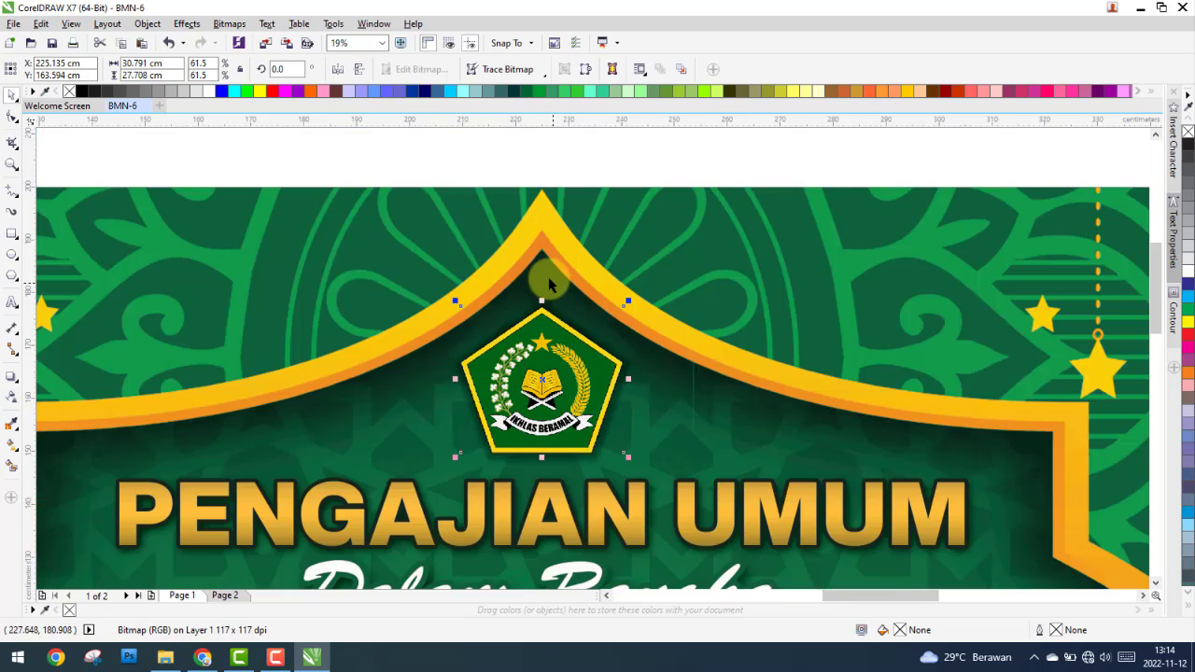
Step: Select the logo with the reference banner, and shift the banner sideways so its printed logo sits beside the imported Kemenag logo
scroll(550, 285, "up", 2)
left_click(611, 250, "shift")
scroll(461, 270, "down", 4)
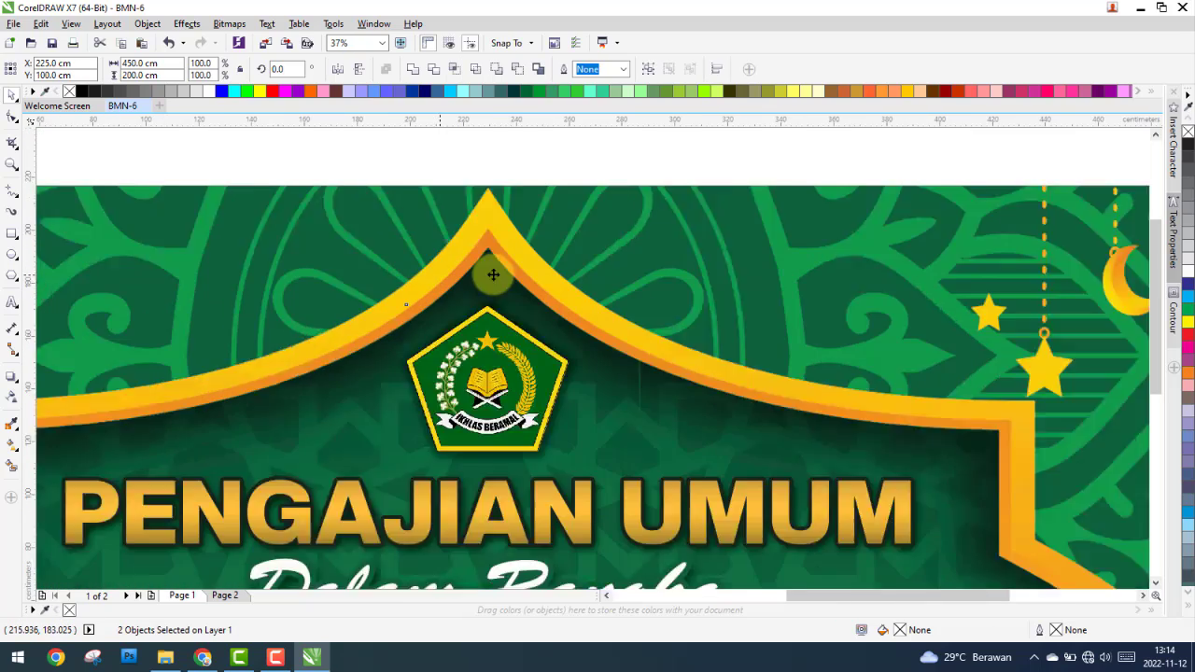
left_click(567, 330)
scroll(555, 331, "up", 2)
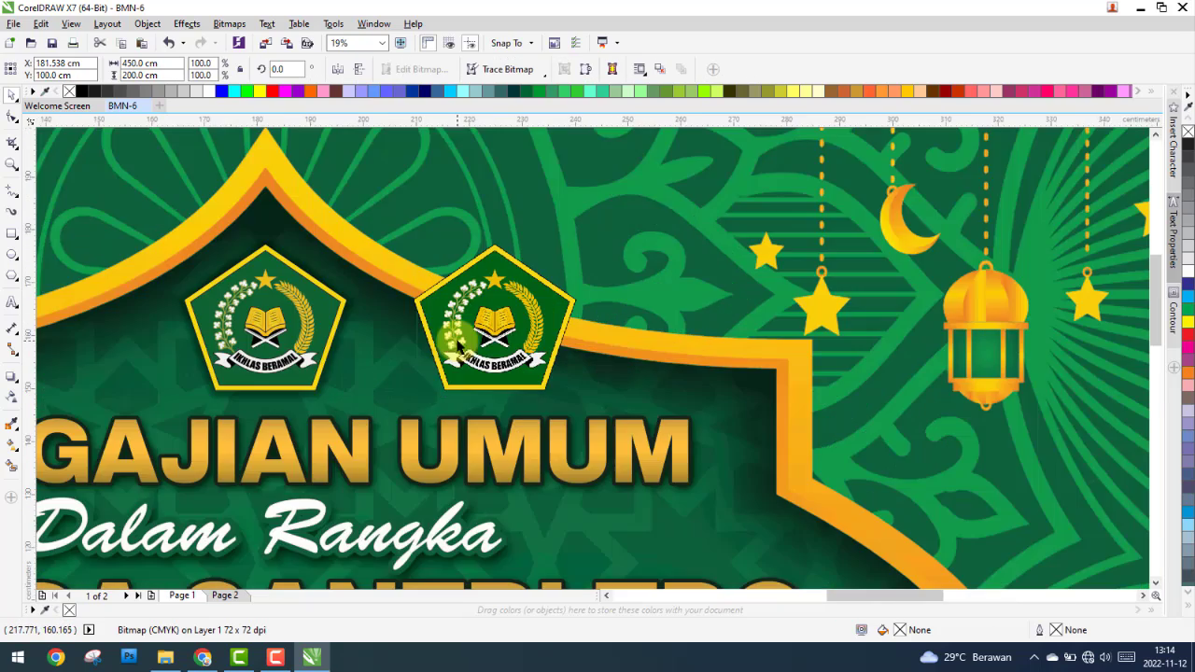
Step: Add a drop shadow to the imported Kemenag logo on page 1 using the Flat Bottom Right preset
left_click(481, 341)
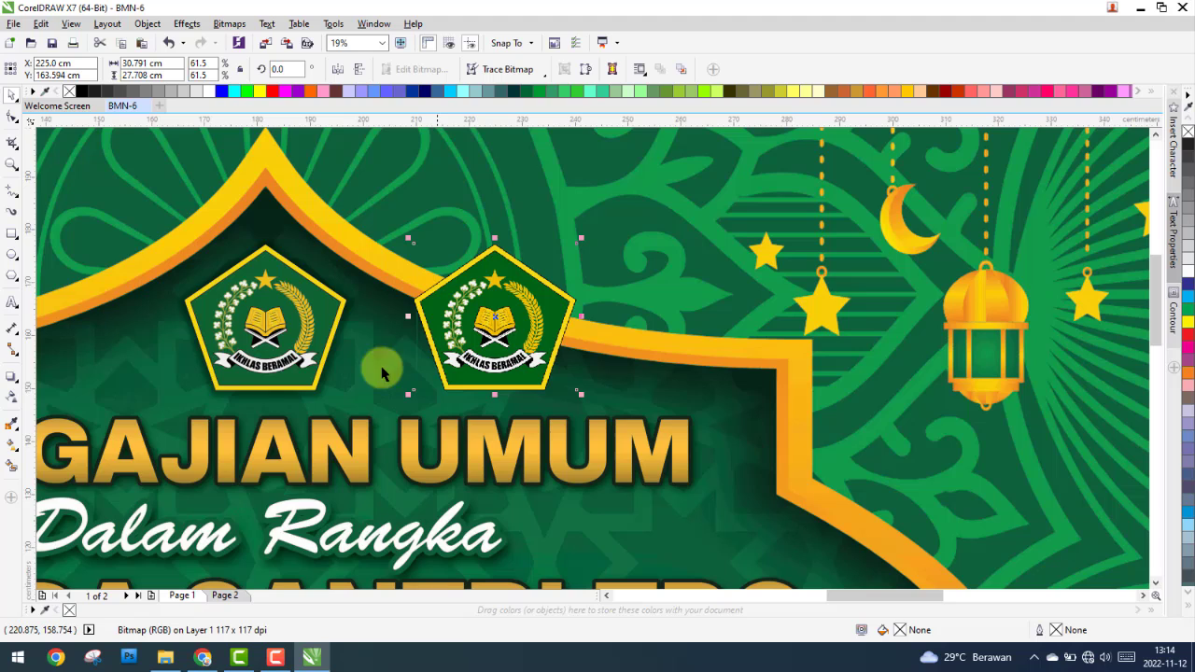
left_click(11, 378)
left_click_drag(494, 317, 512, 362)
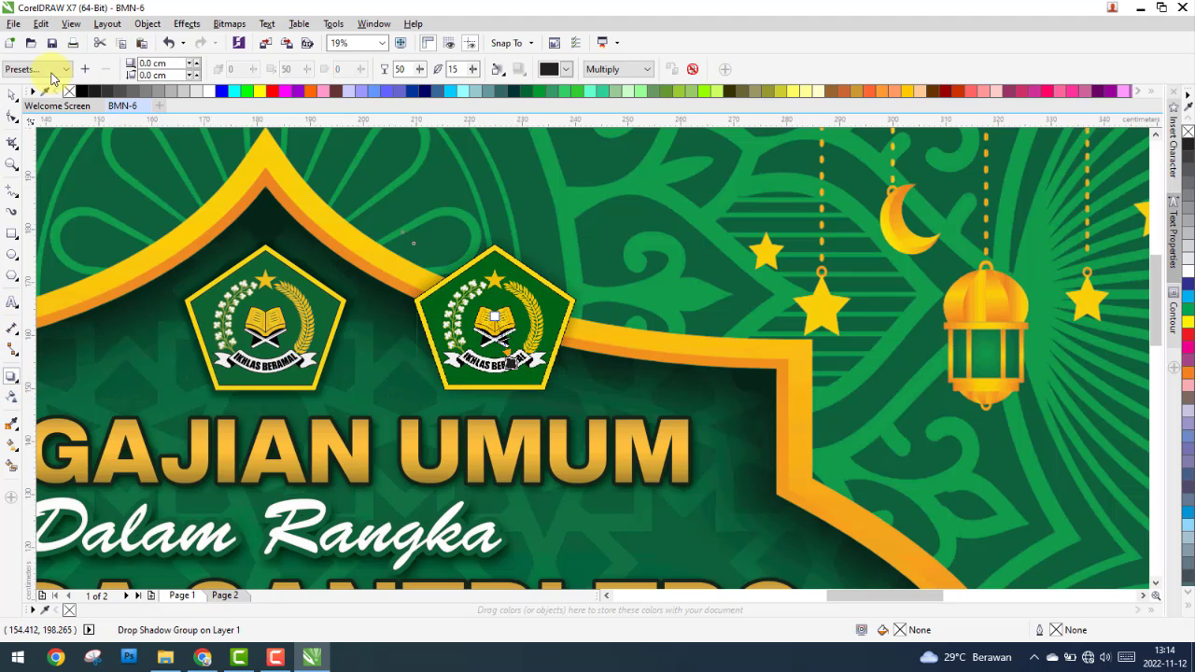
left_click(55, 75)
left_click(47, 97)
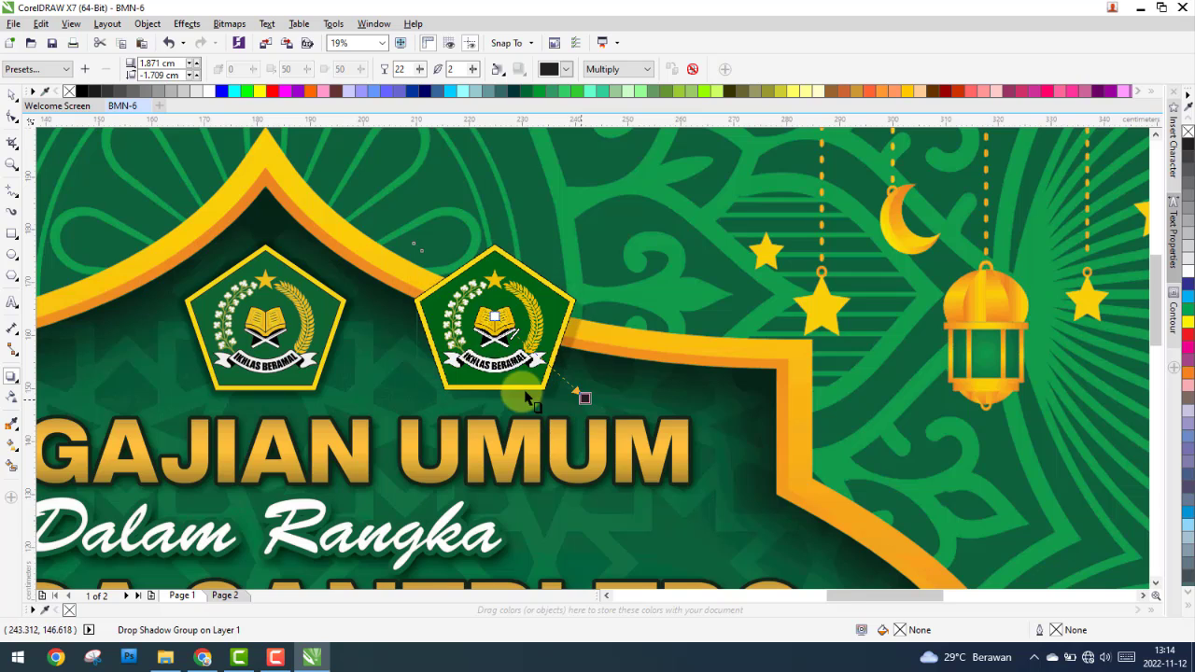
Step: Tighten the logo shadow's offset to about 0.68 by -0.72 cm, with feathering 3 and opacity 50
scroll(541, 400, "up", 2)
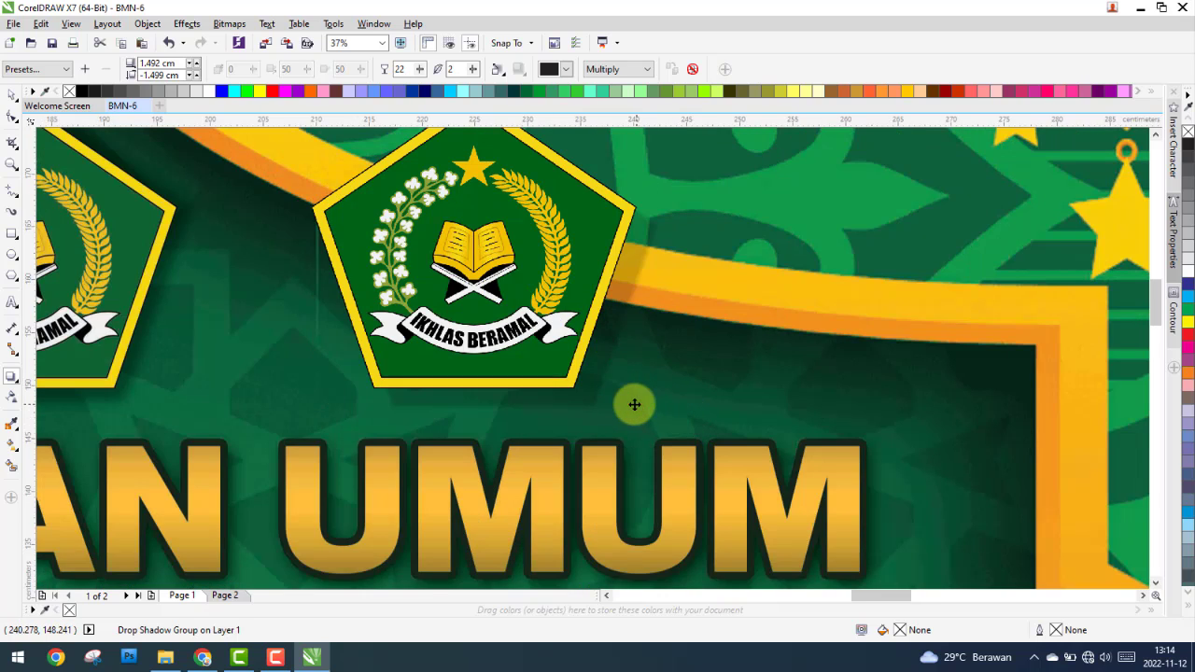
left_click_drag(634, 404, 616, 401)
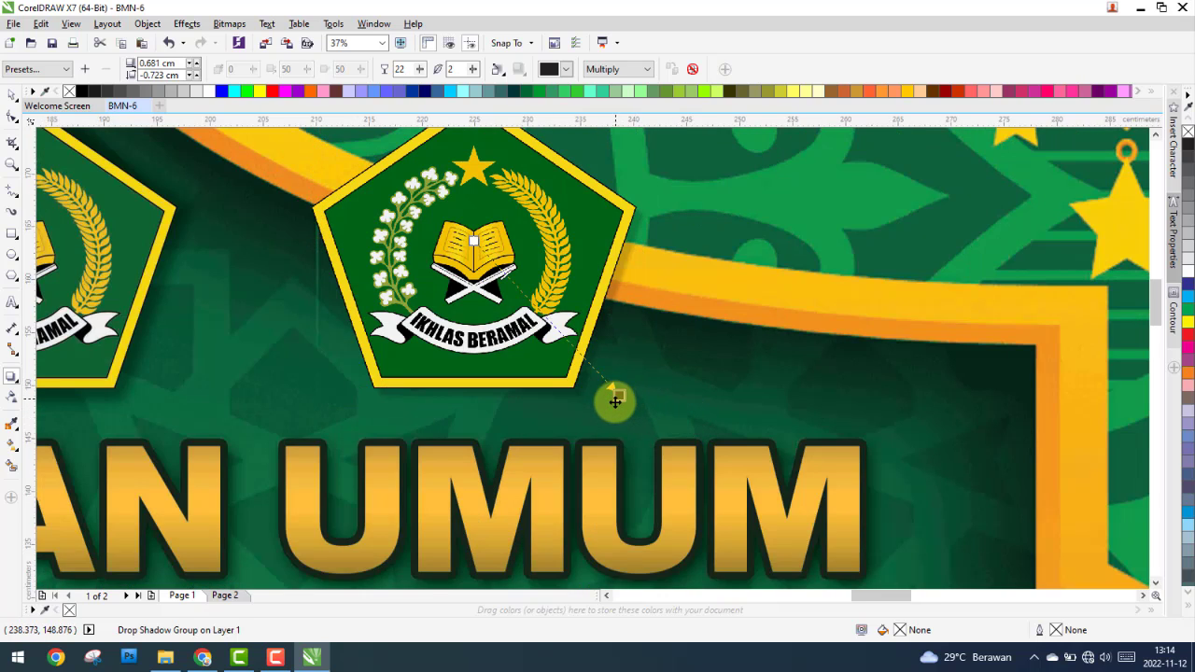
type("3")
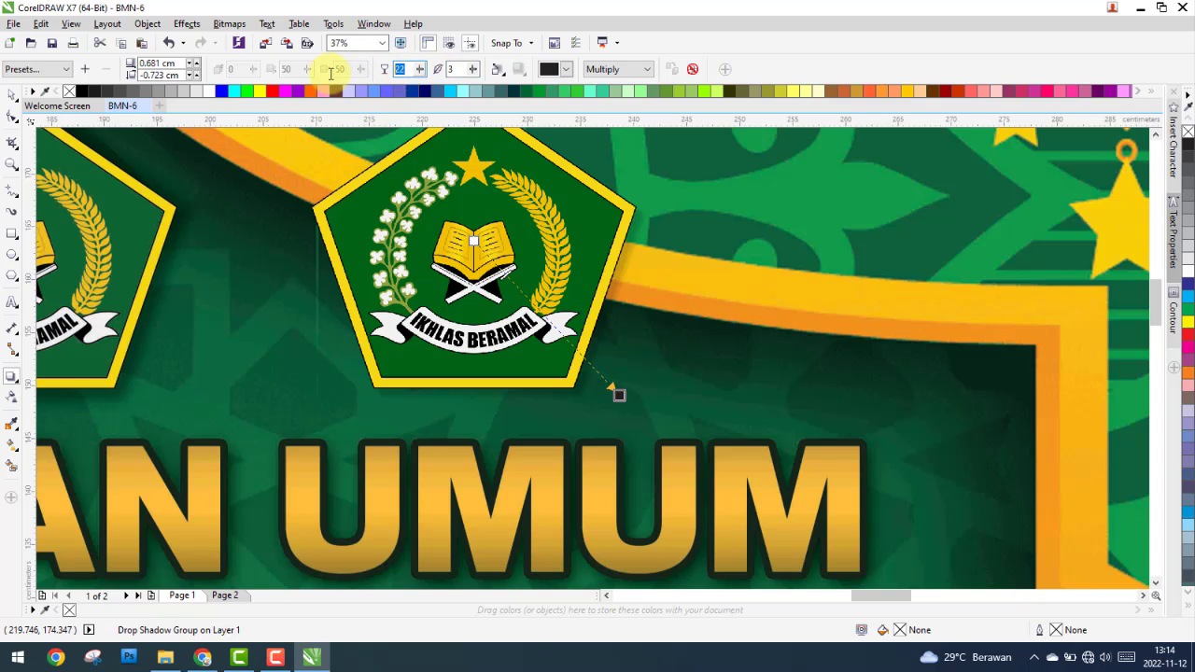
scroll(616, 416, "down", 2)
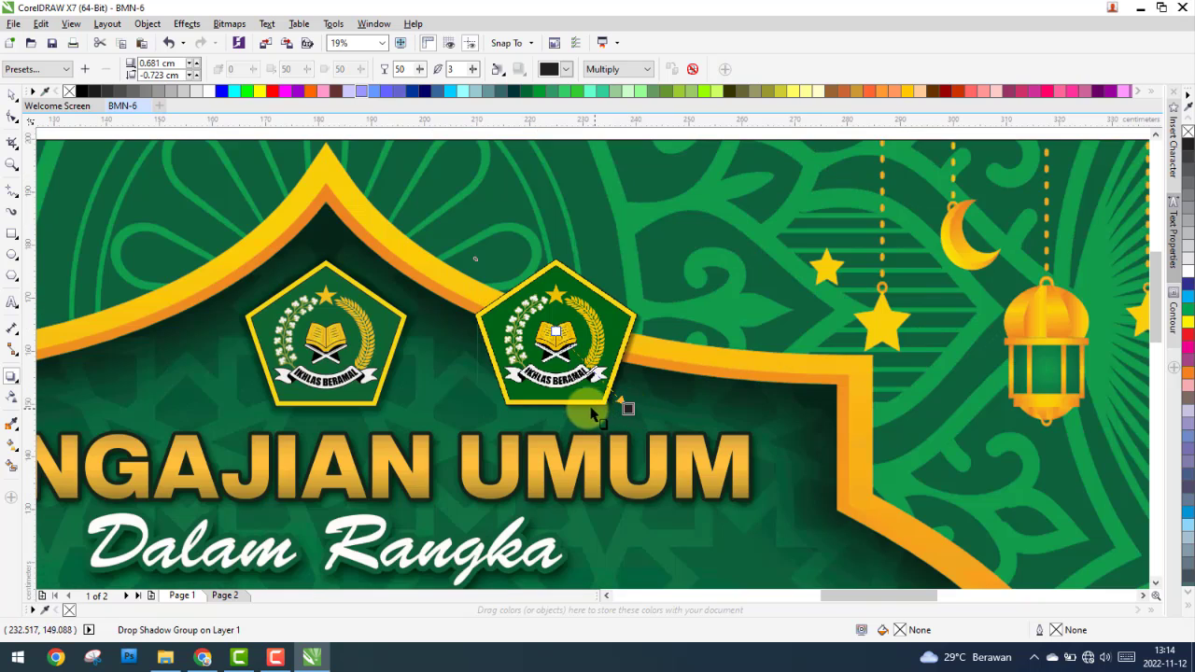
Step: Set the logo shadow's feathering to 5 and its opacity to 70
left_click(553, 328)
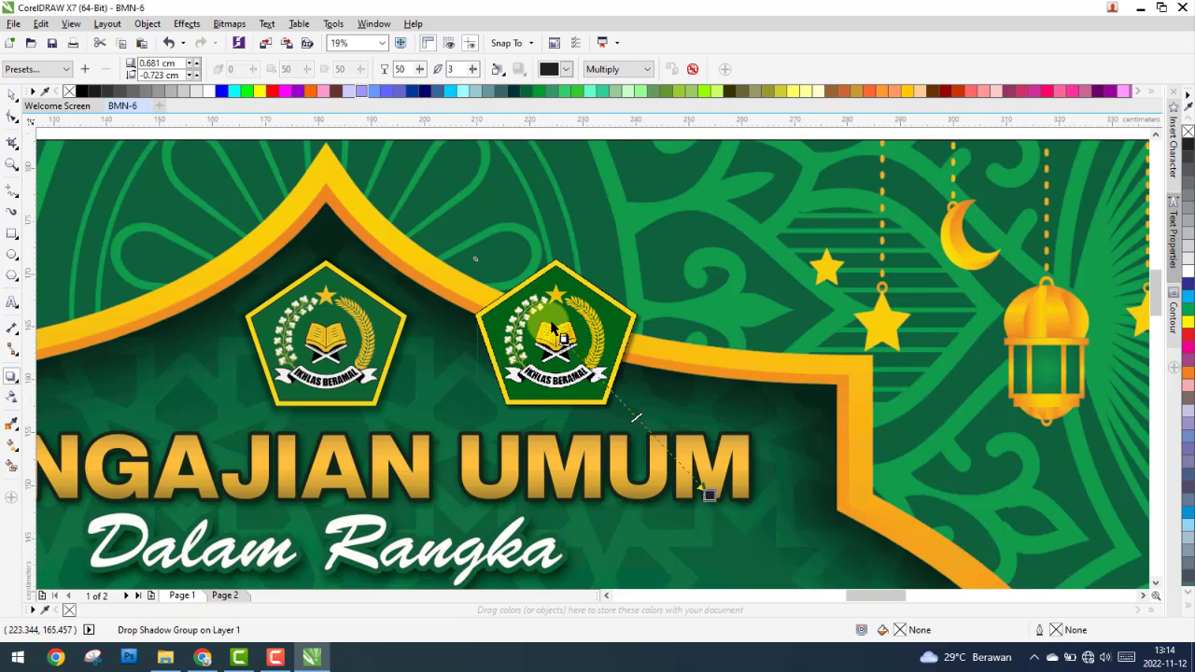
scroll(553, 328, "up", 2)
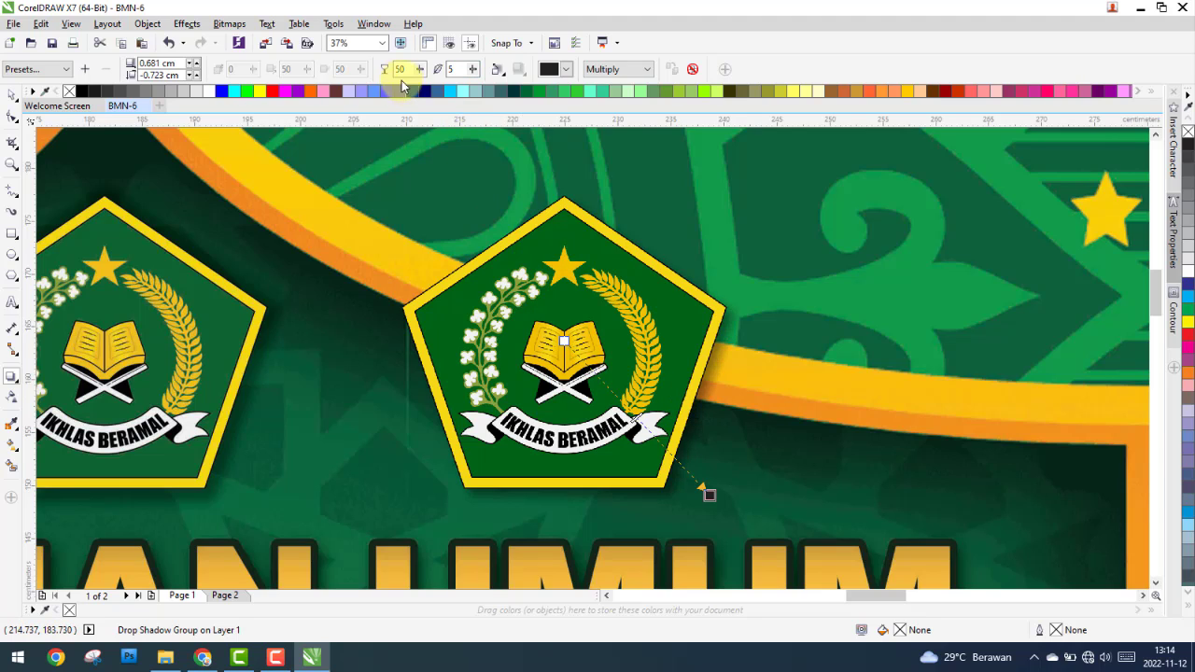
type("70")
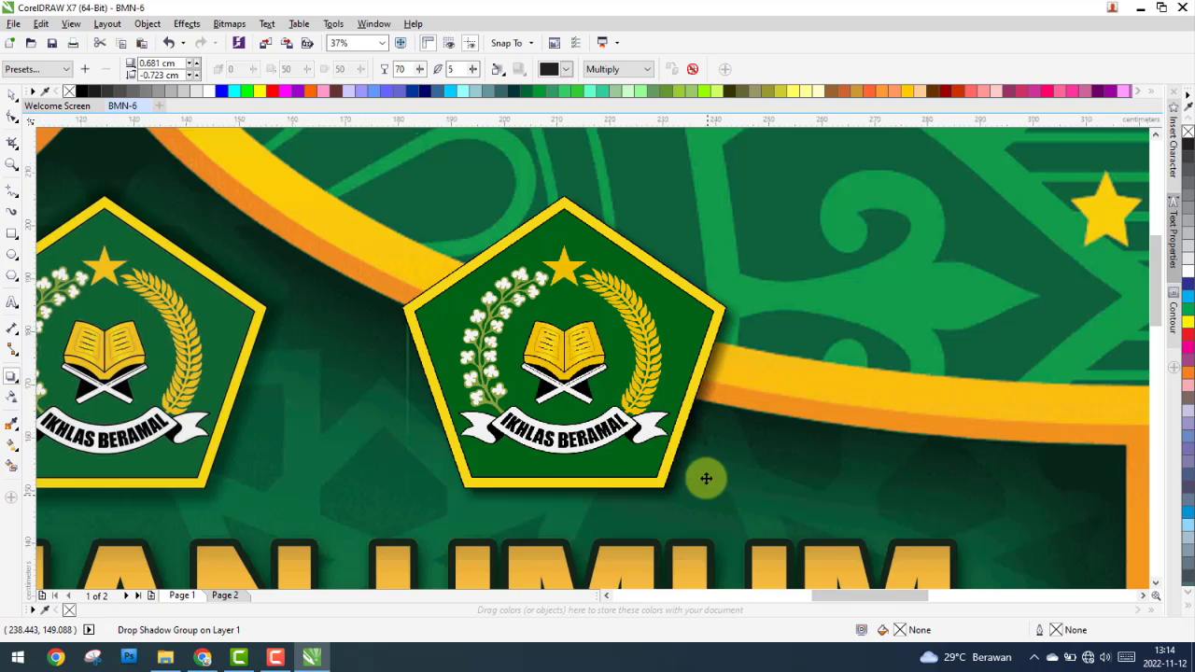
scroll(707, 490, "down", 2)
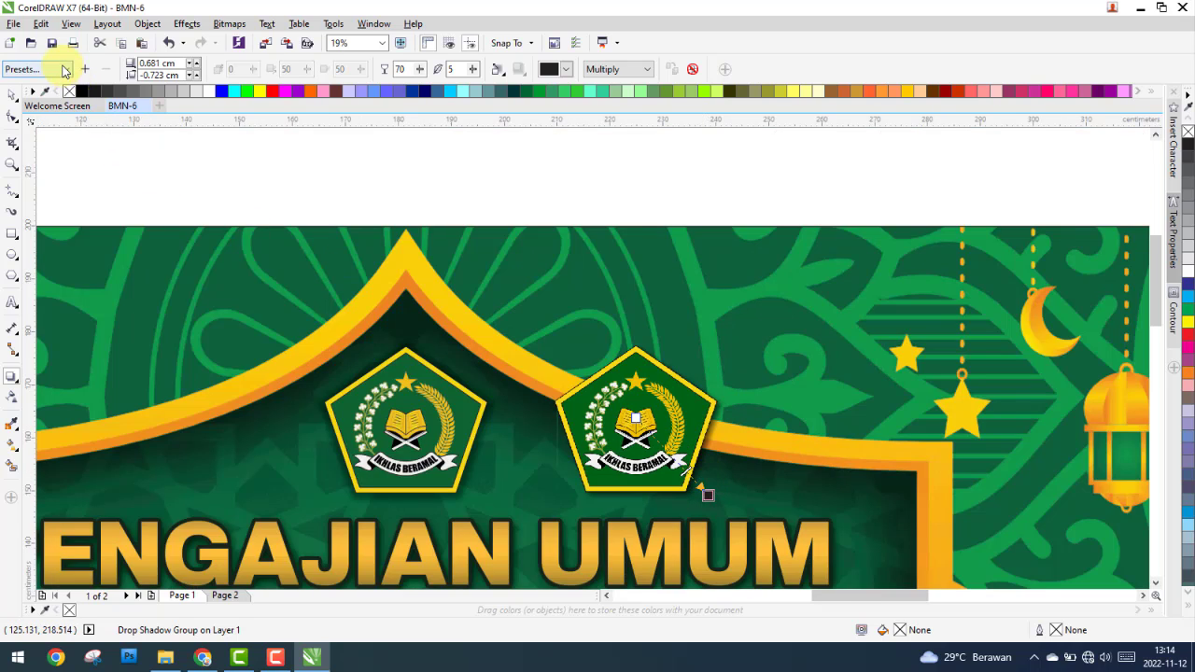
Step: Try shifting the logo's shadow offset to about 0.70 by -0.79 cm, and undo that change
left_click(64, 70)
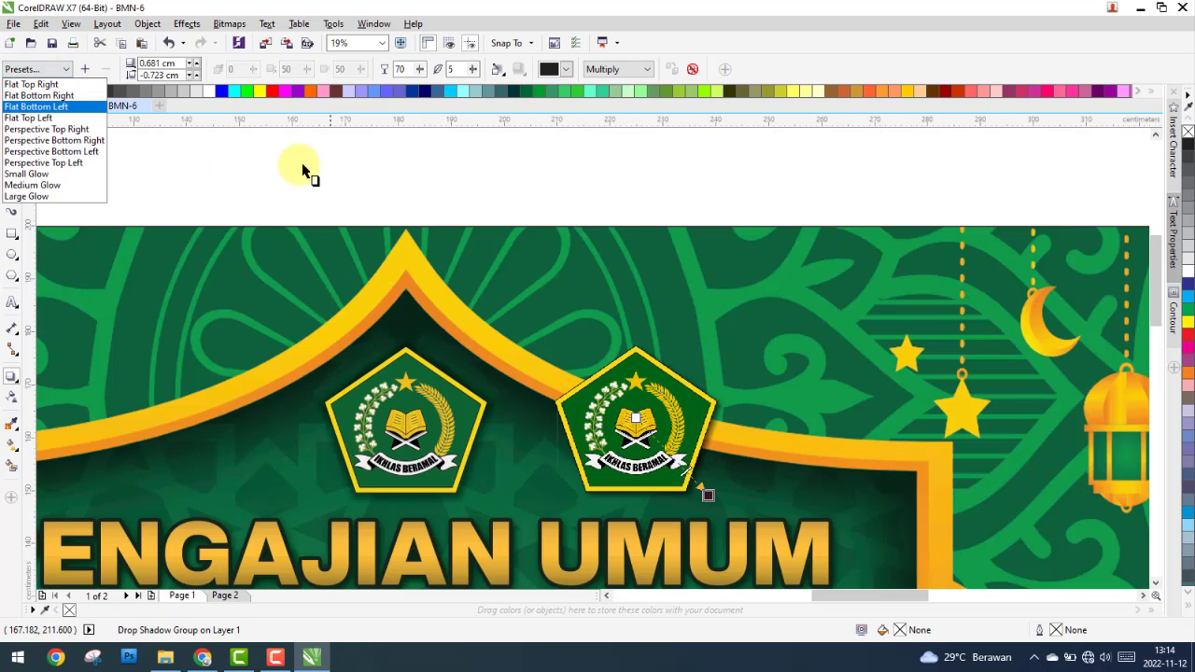
left_click(270, 166)
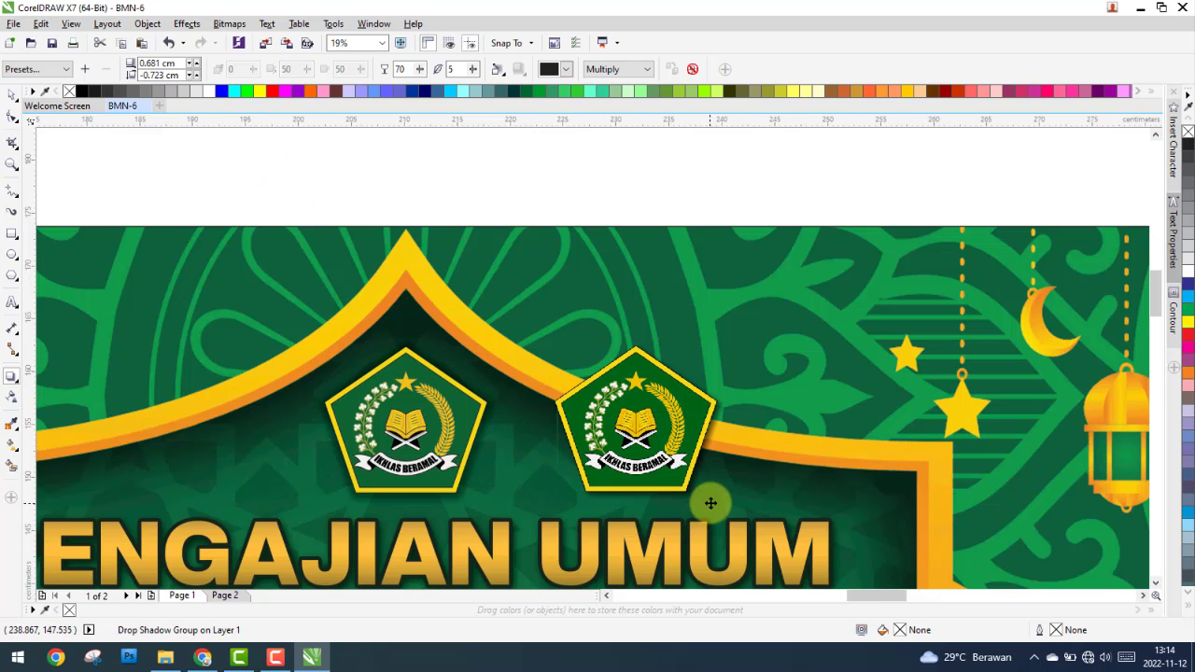
scroll(706, 495, "up", 2)
left_click_drag(711, 491, 695, 489)
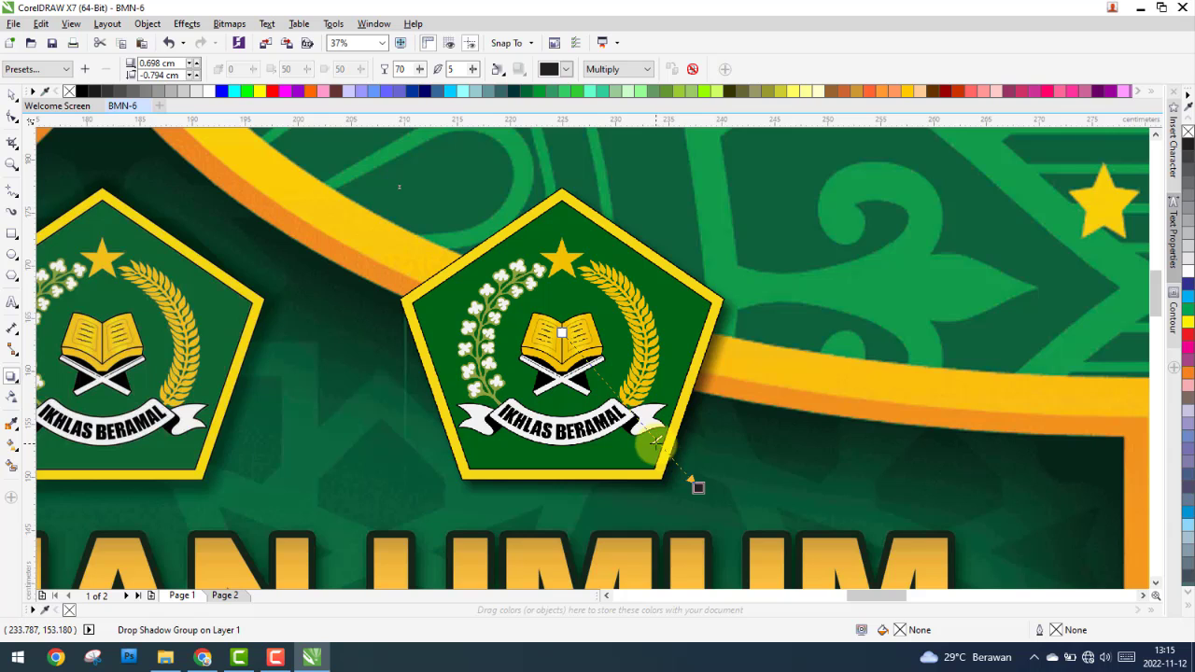
key("ctrl+z")
Step: Centre the reference banner image on page 1 so it fills the page again
scroll(656, 443, "down", 4)
left_click(13, 94)
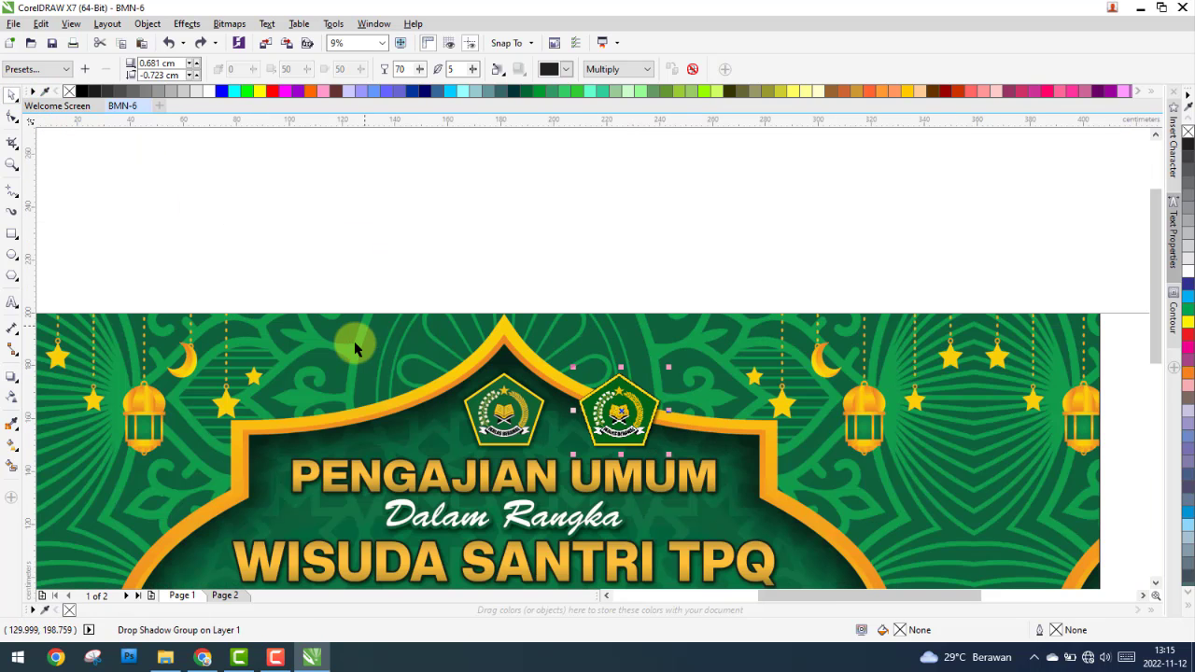
left_click(353, 351)
key("p")
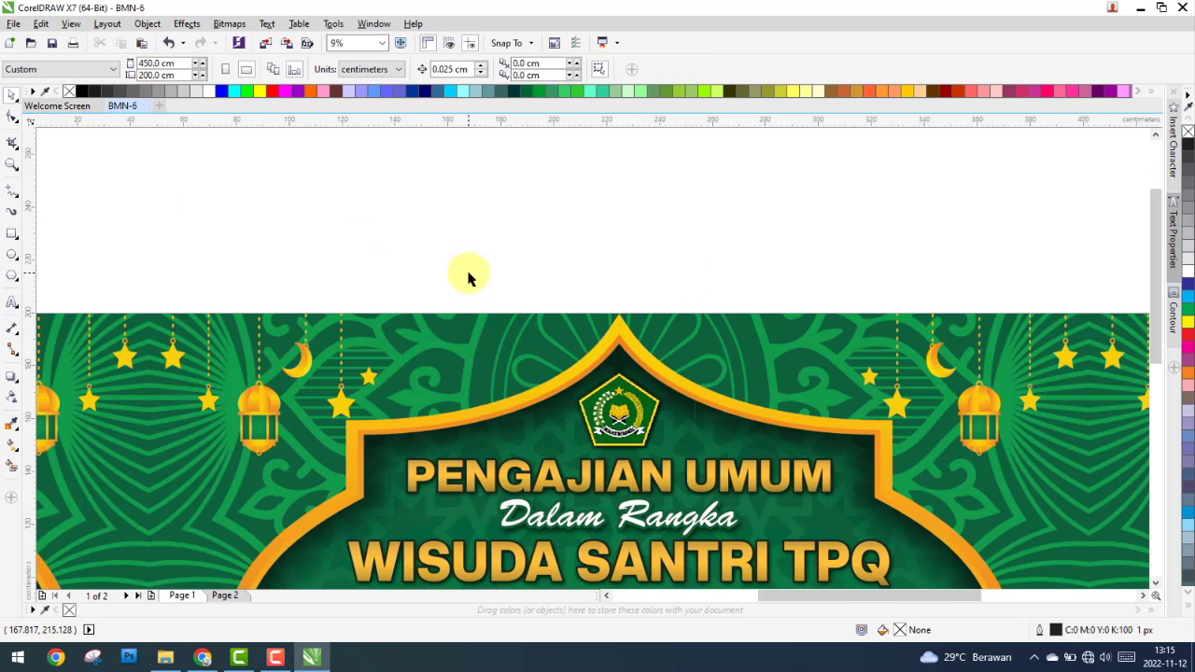
Step: Cut the shadowed Kemenag logo from page 1 and paste it onto the blank background on page 2, comparing both pages
left_click_drag(467, 275, 707, 512)
key("Escape")
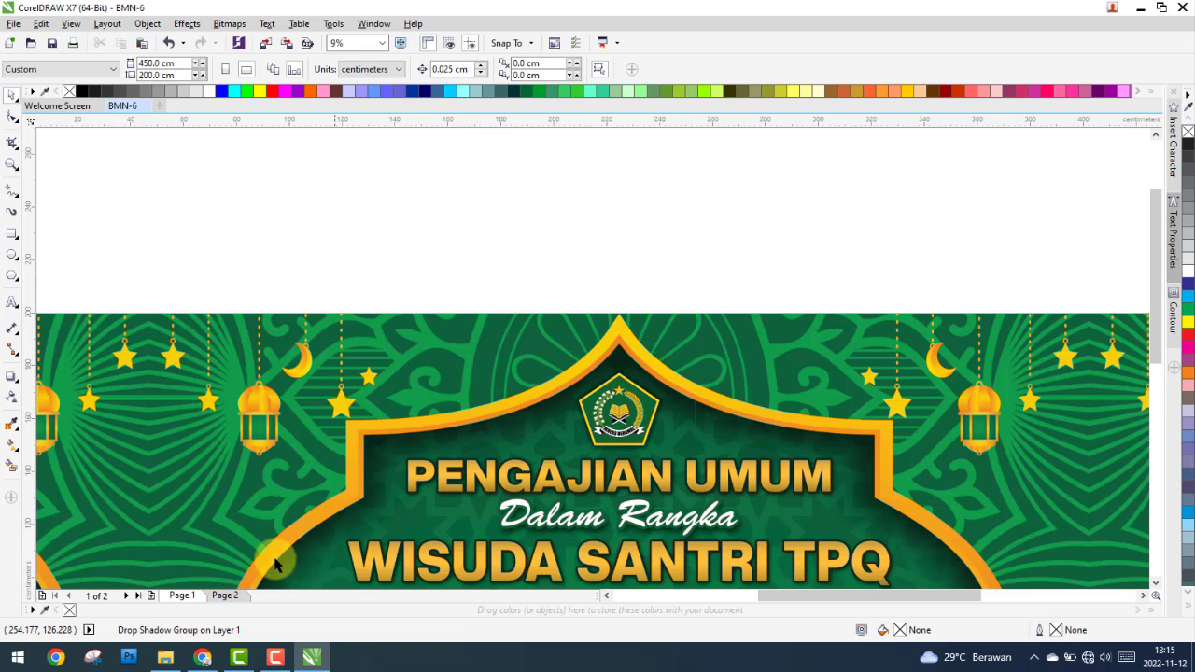
left_click(232, 598)
right_click(512, 272)
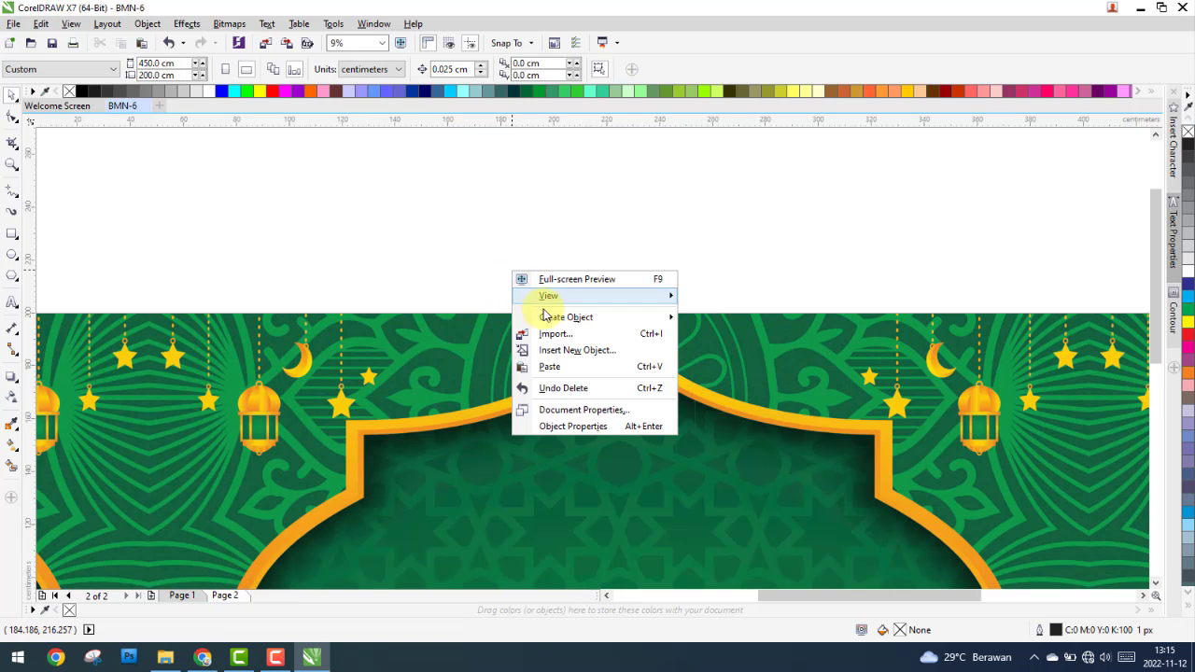
left_click(551, 367)
key("Escape")
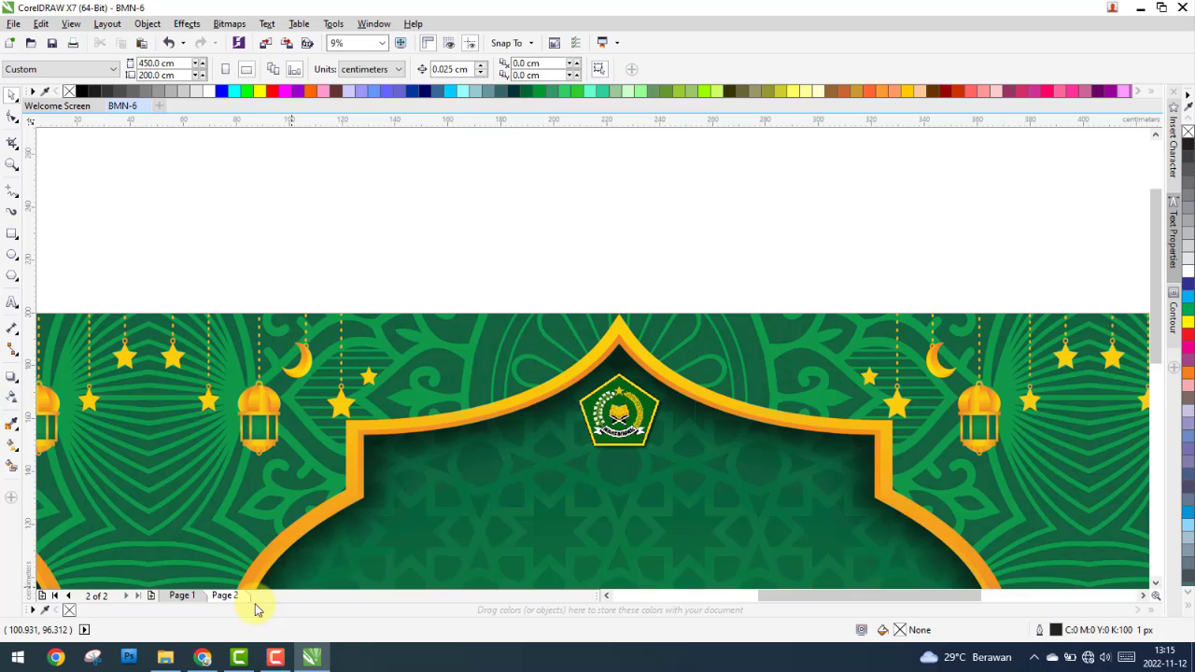
left_click(183, 597)
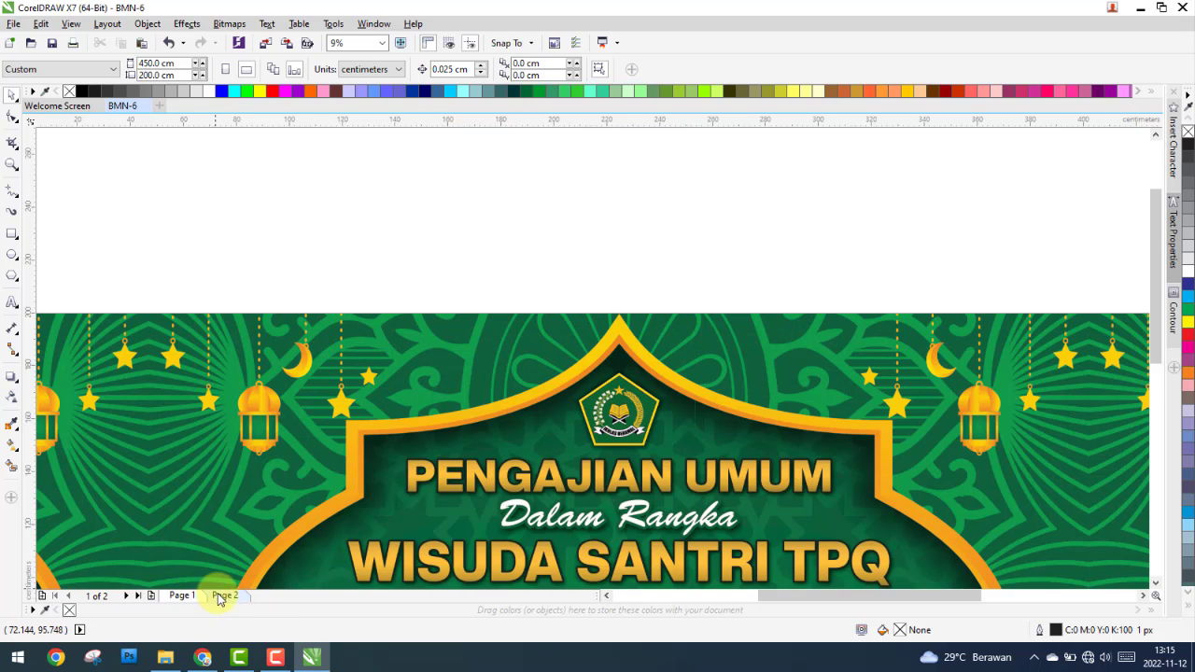
left_click(221, 596)
Step: Set the merge mode of the page 2 logo's drop shadow to Normal
scroll(616, 421, "up", 2)
left_click(702, 425)
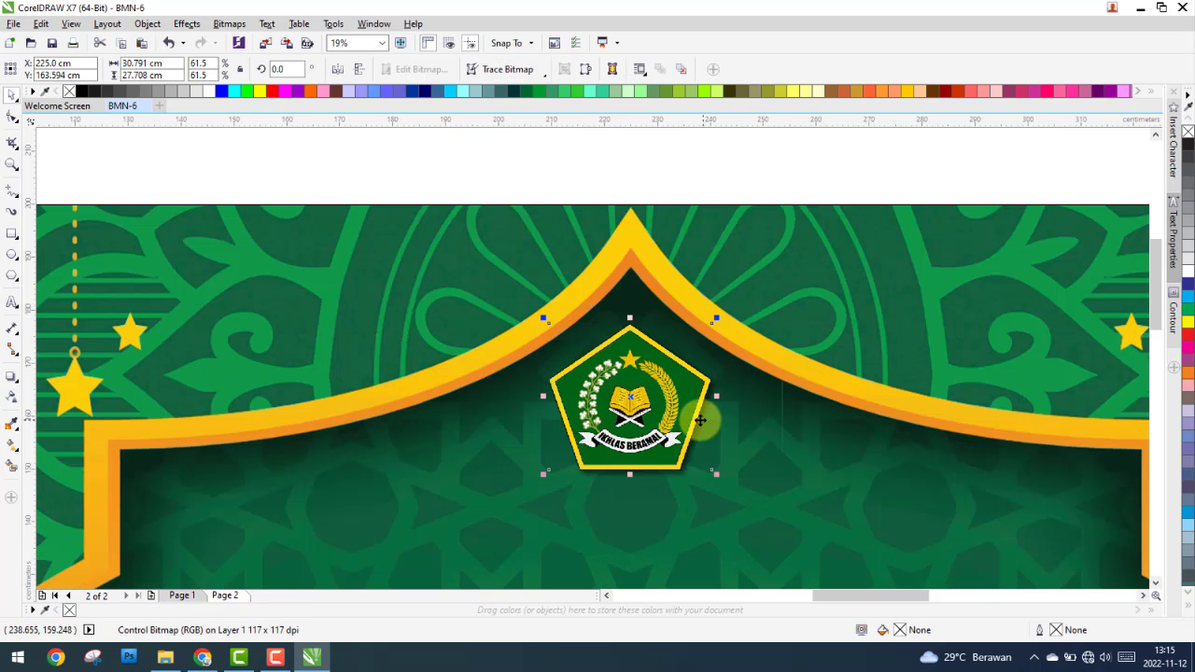
left_click(13, 378)
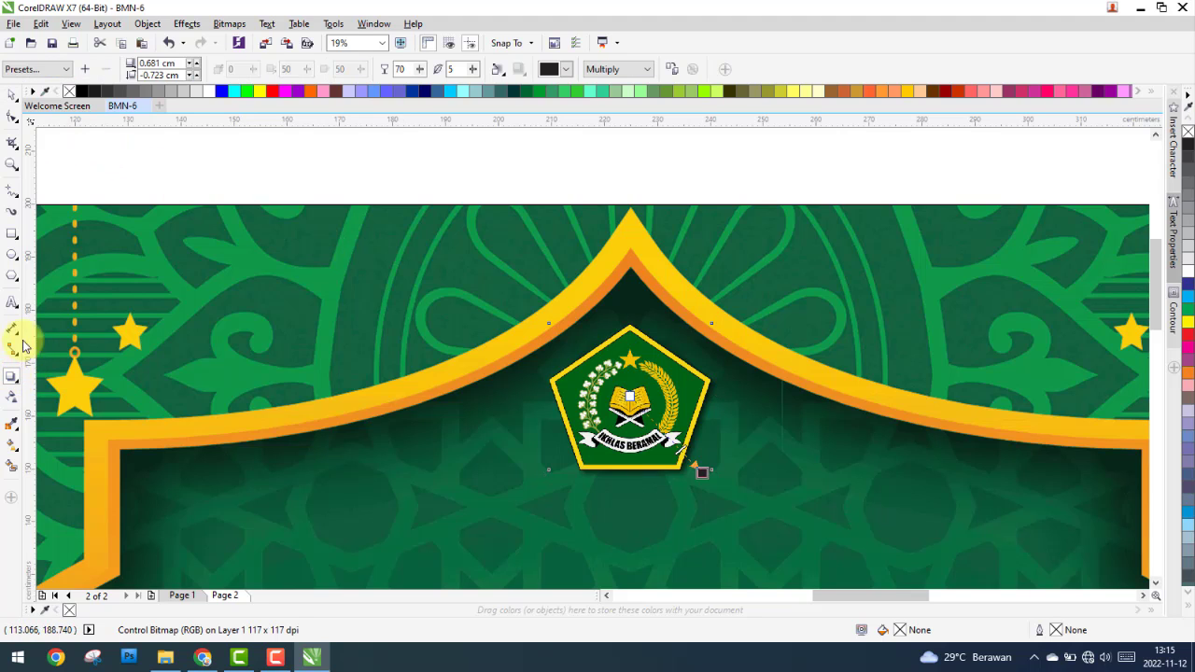
left_click(647, 69)
left_click(635, 84)
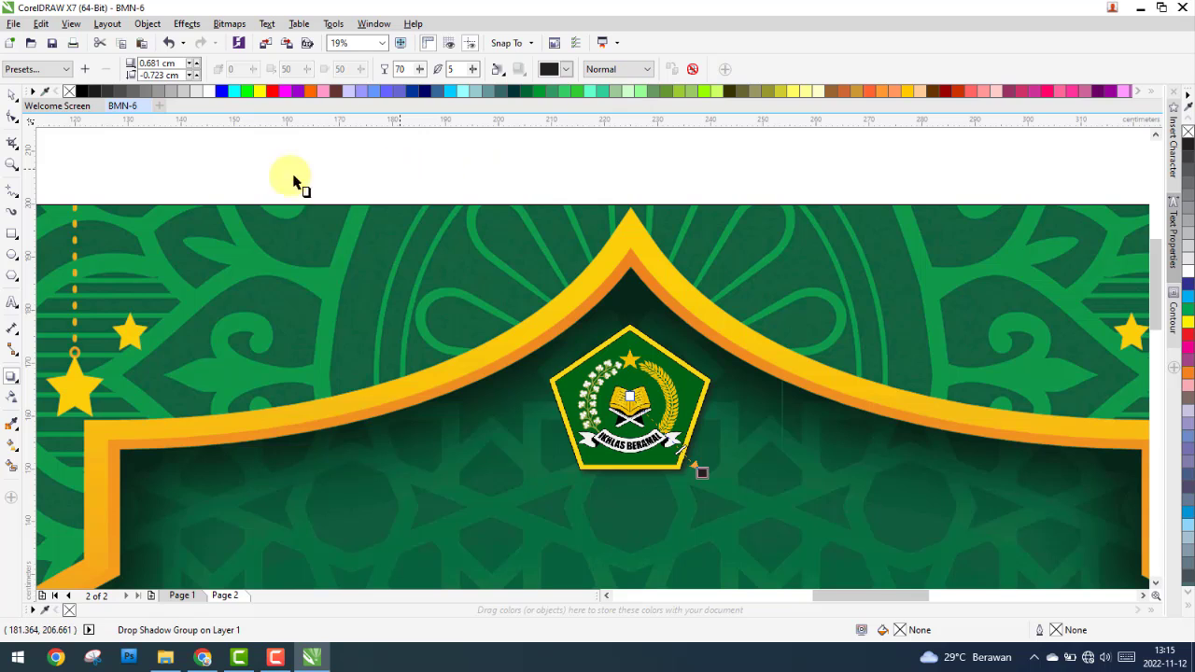
Step: Apply the Small Glow preset to the logo's shadow and make the glow black
left_click(58, 69)
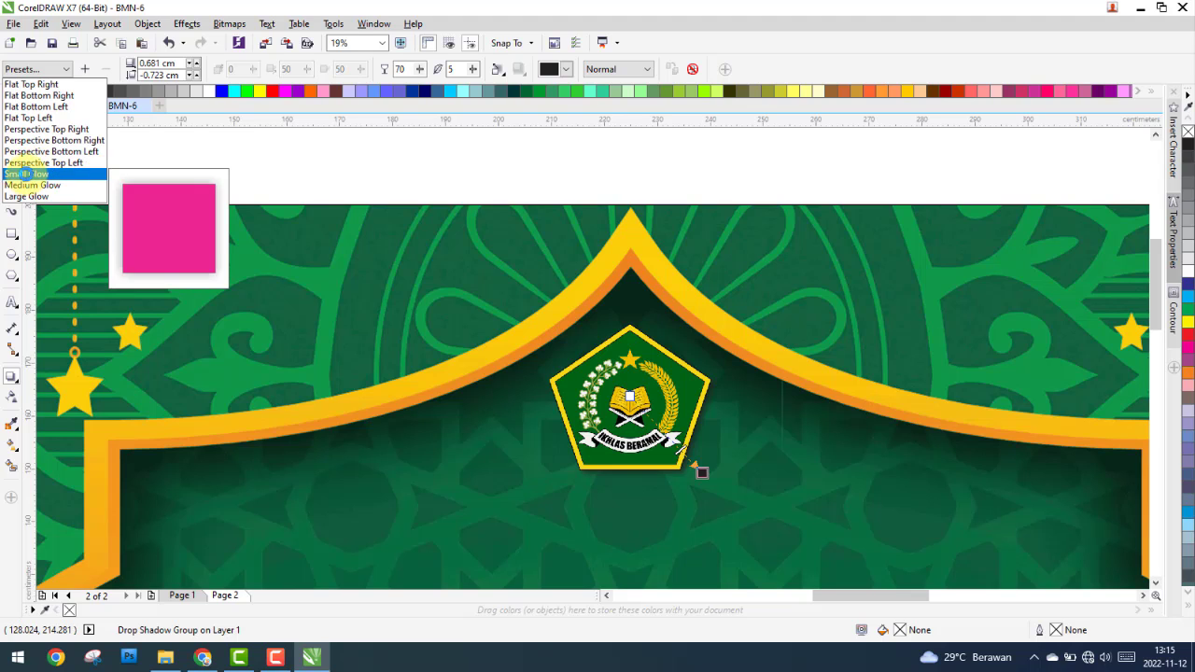
left_click(25, 173)
left_click(566, 69)
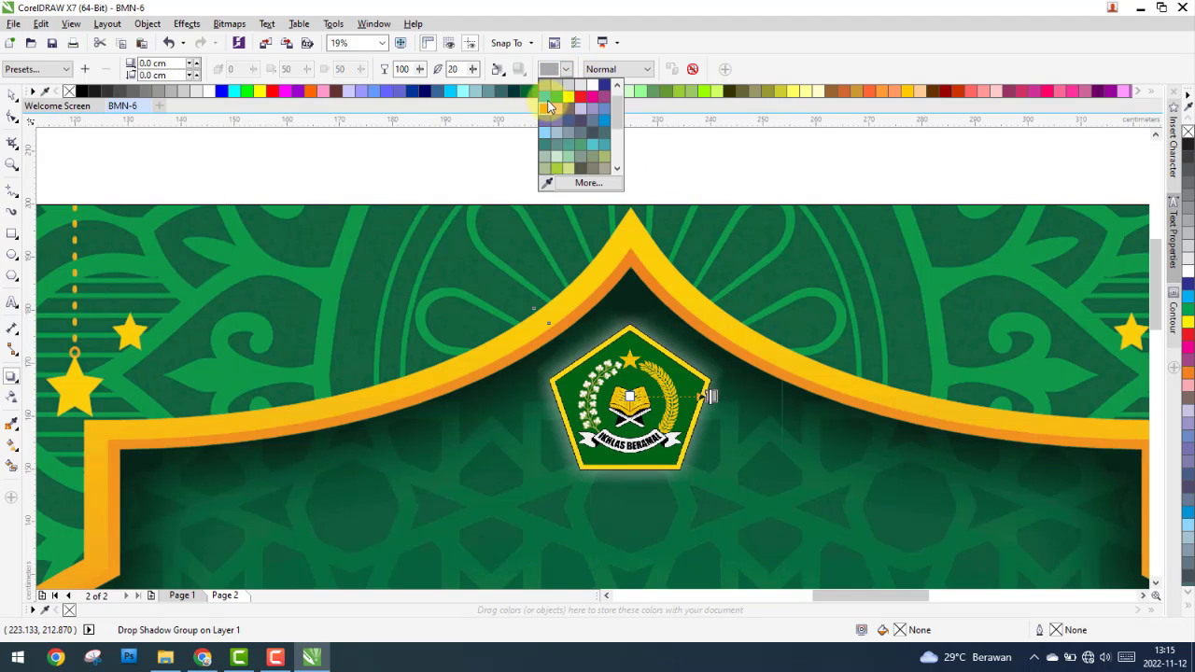
scroll(621, 119, "up", 1)
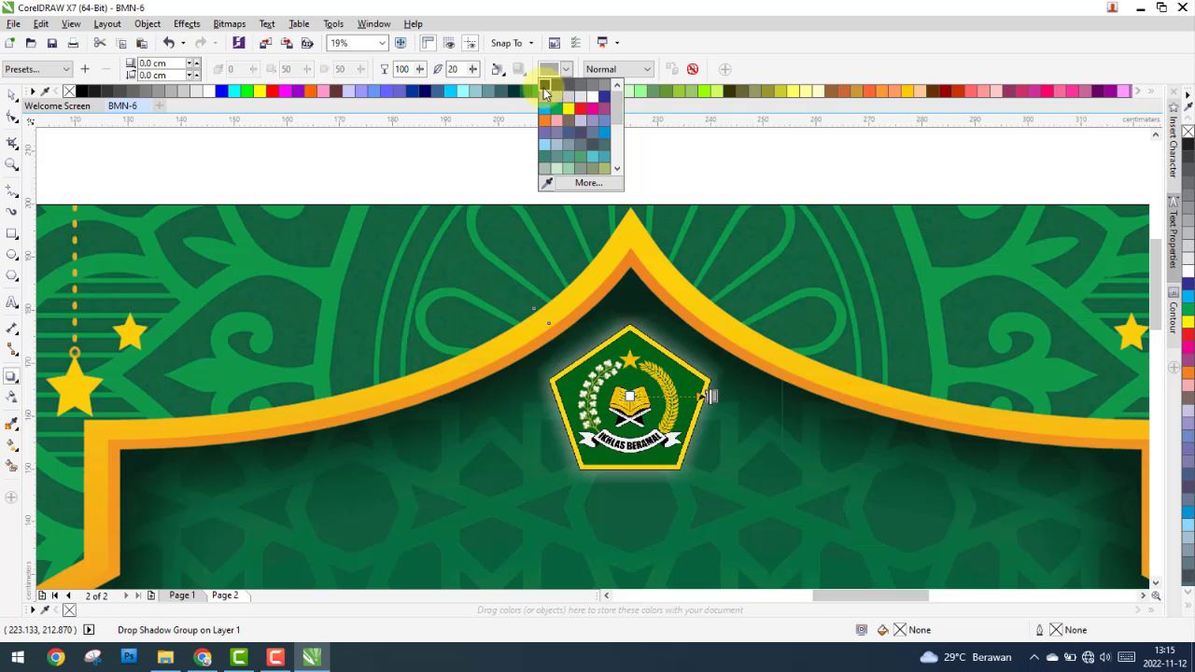
left_click(545, 92)
Step: Set the feathering of the logo's black glow to 10 and deselect the logo
scroll(696, 396, "up", 2)
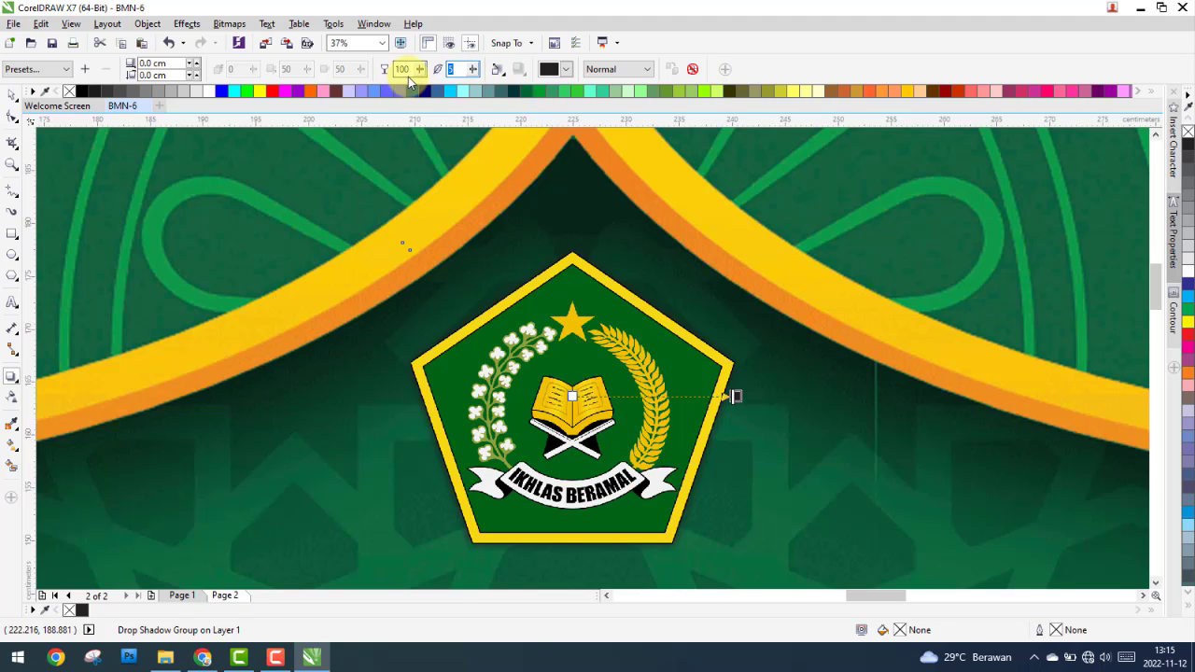
type("0")
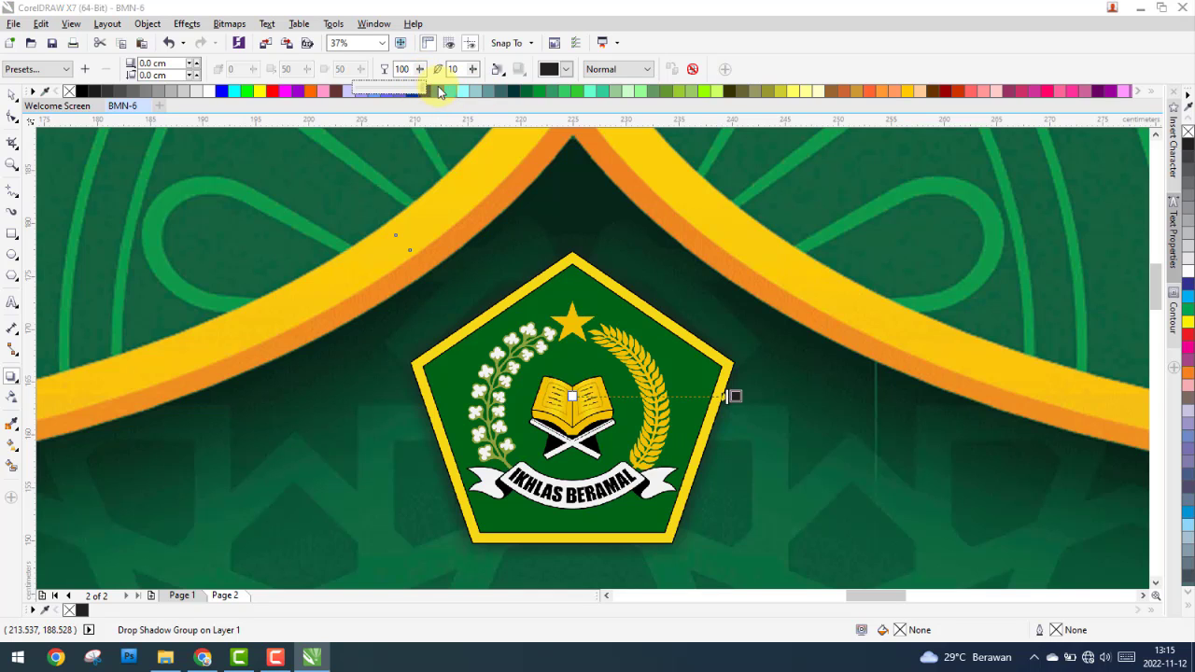
scroll(522, 328, "down", 2)
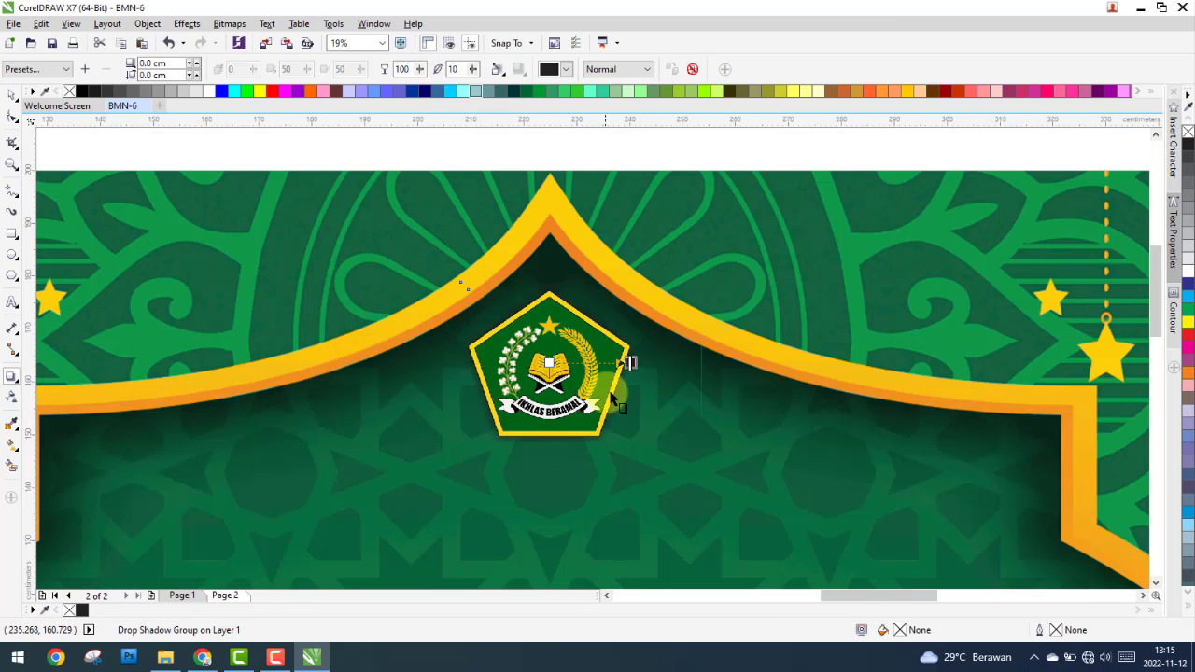
scroll(606, 387, "down", 2)
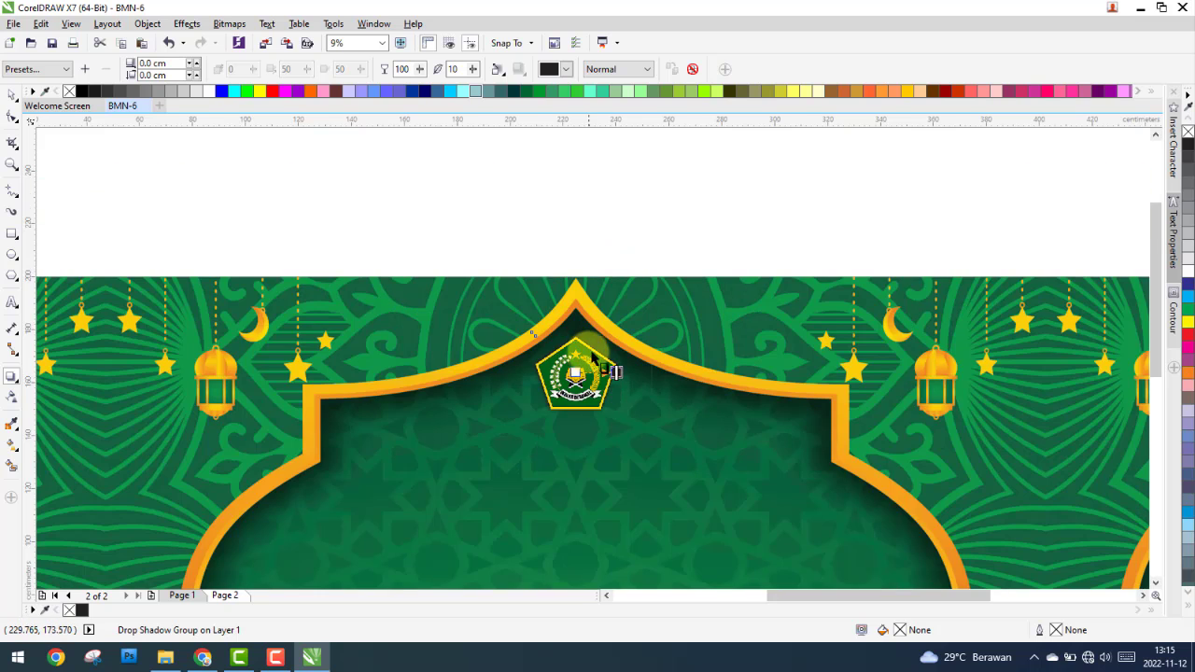
scroll(604, 384, "up", 2)
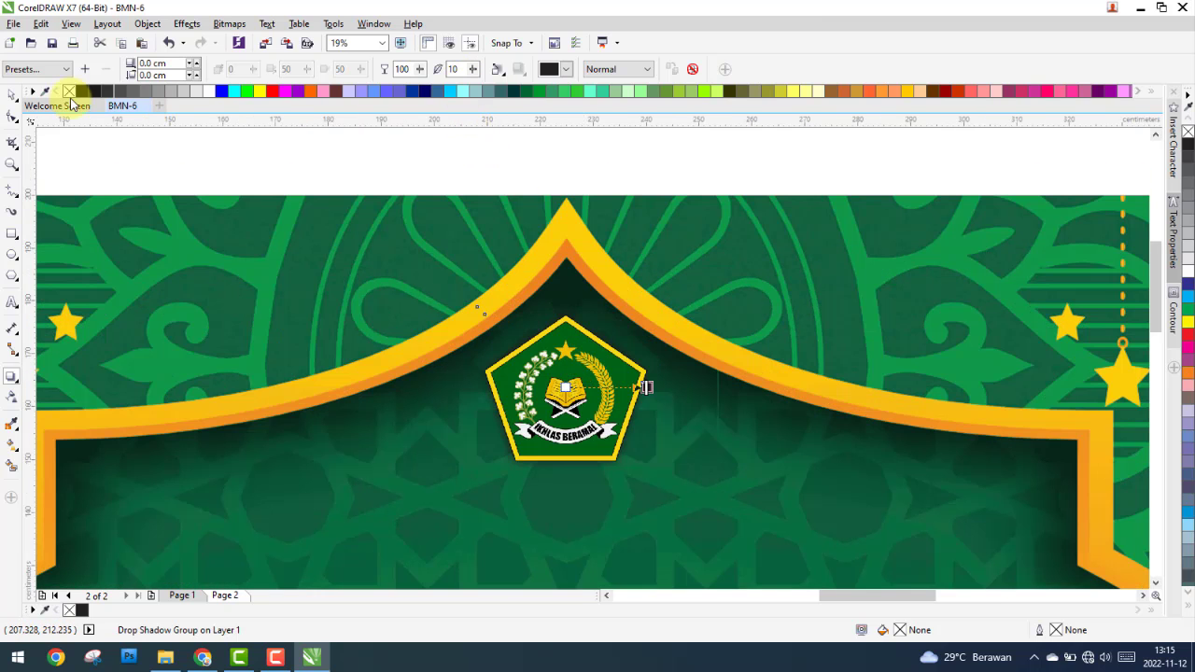
key("Escape")
Step: Return to page 1 and review the reference banner's heading text and overall layout
scroll(566, 267, "down", 2)
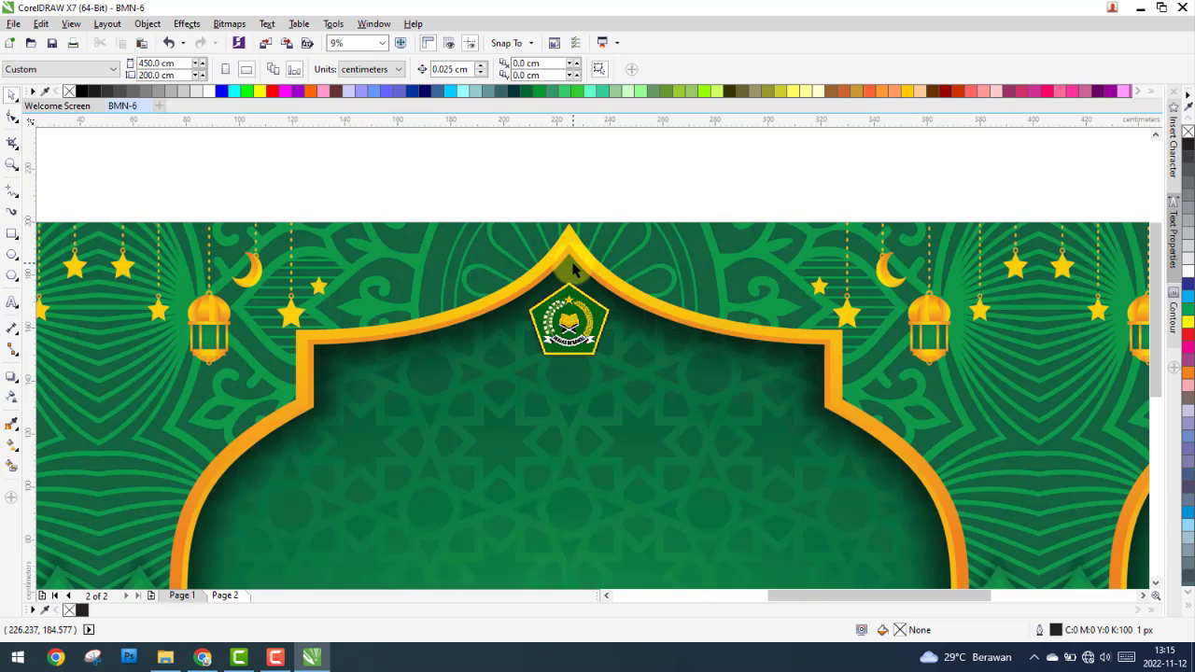
scroll(565, 342, "down", 1)
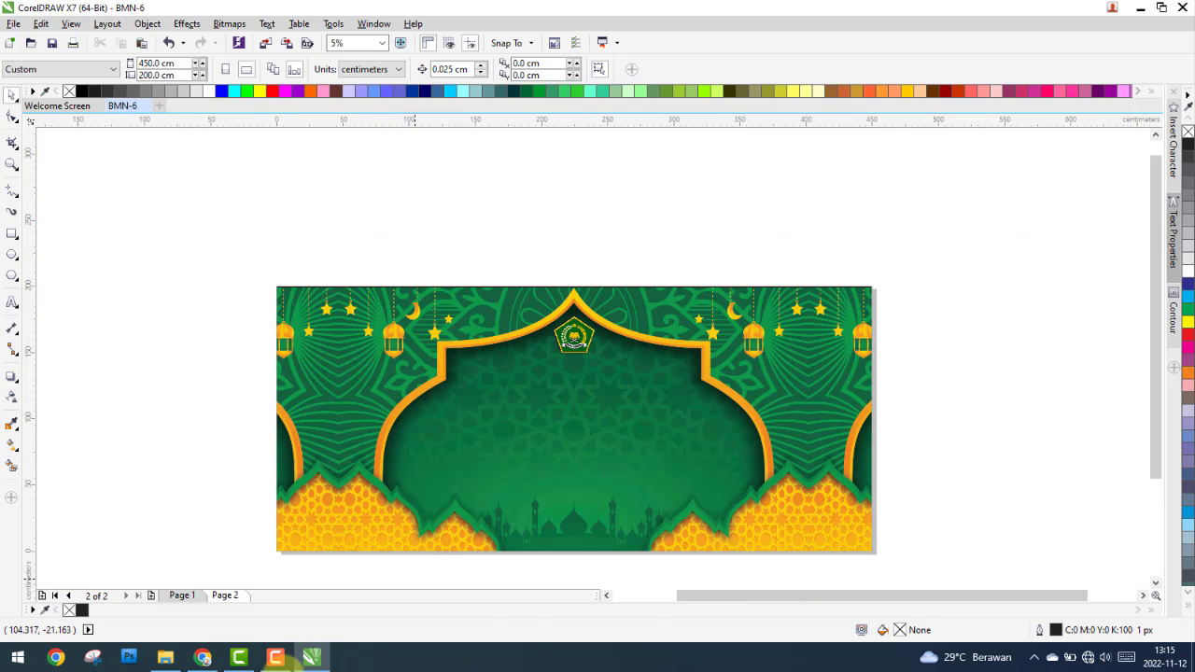
left_click(180, 595)
scroll(464, 317, "up", 1)
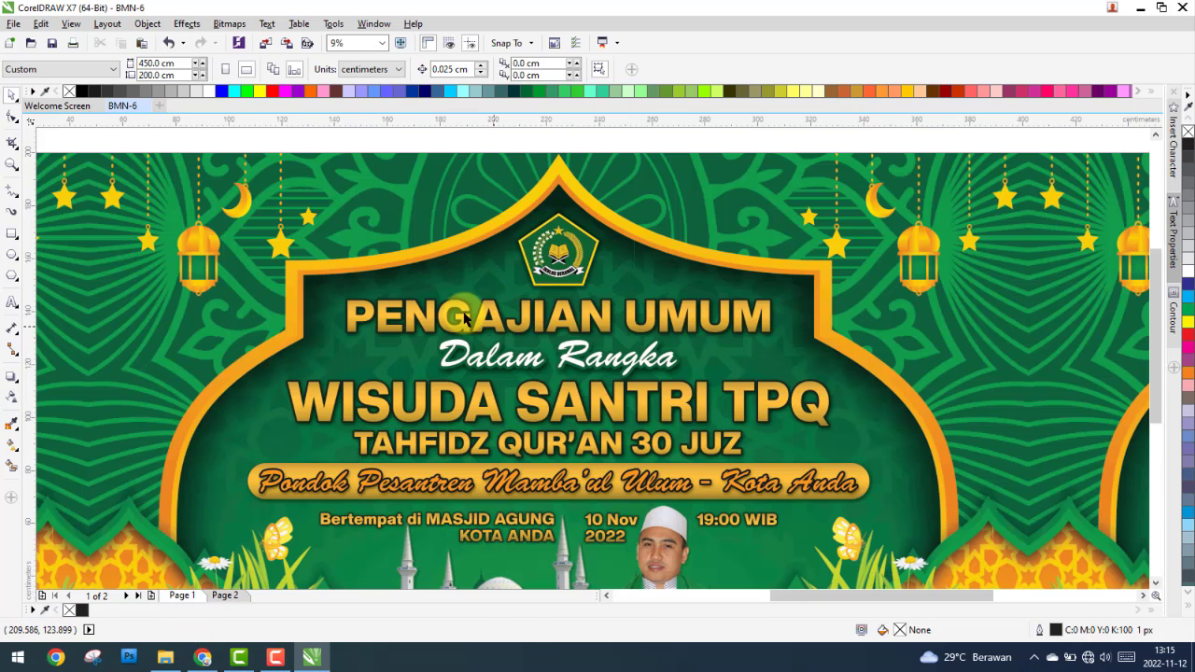
scroll(541, 400, "down", 1)
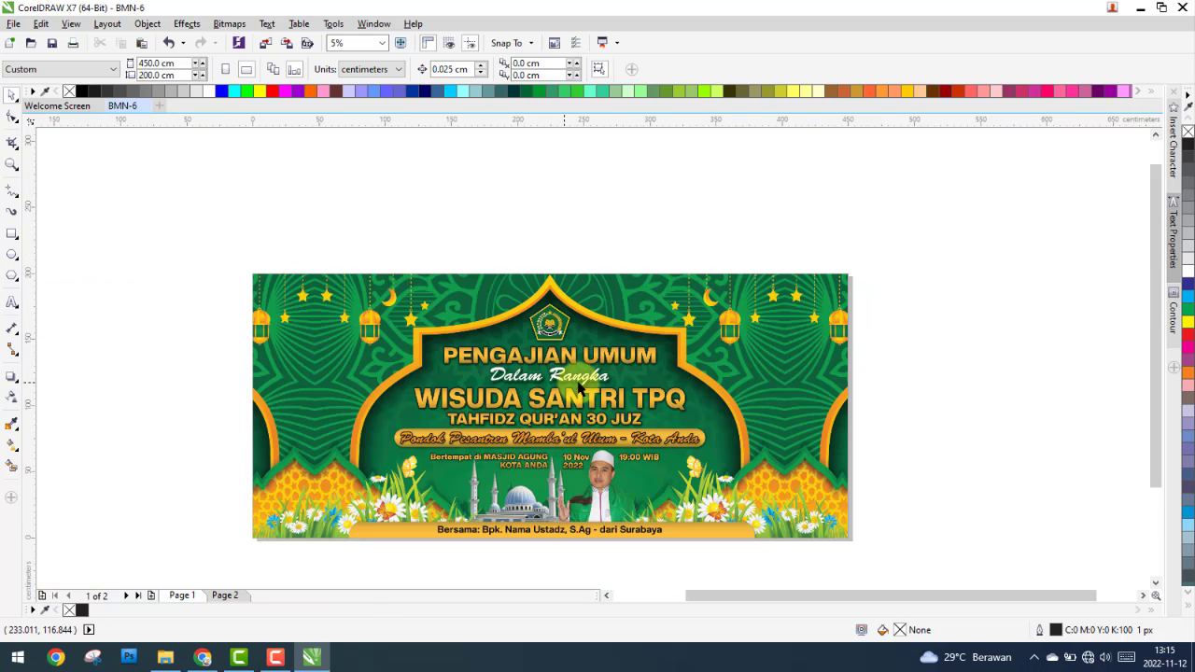
Step: Switch to File Explorer and open the BMN-5 design folder inside Desain
scroll(620, 374, "up", 1)
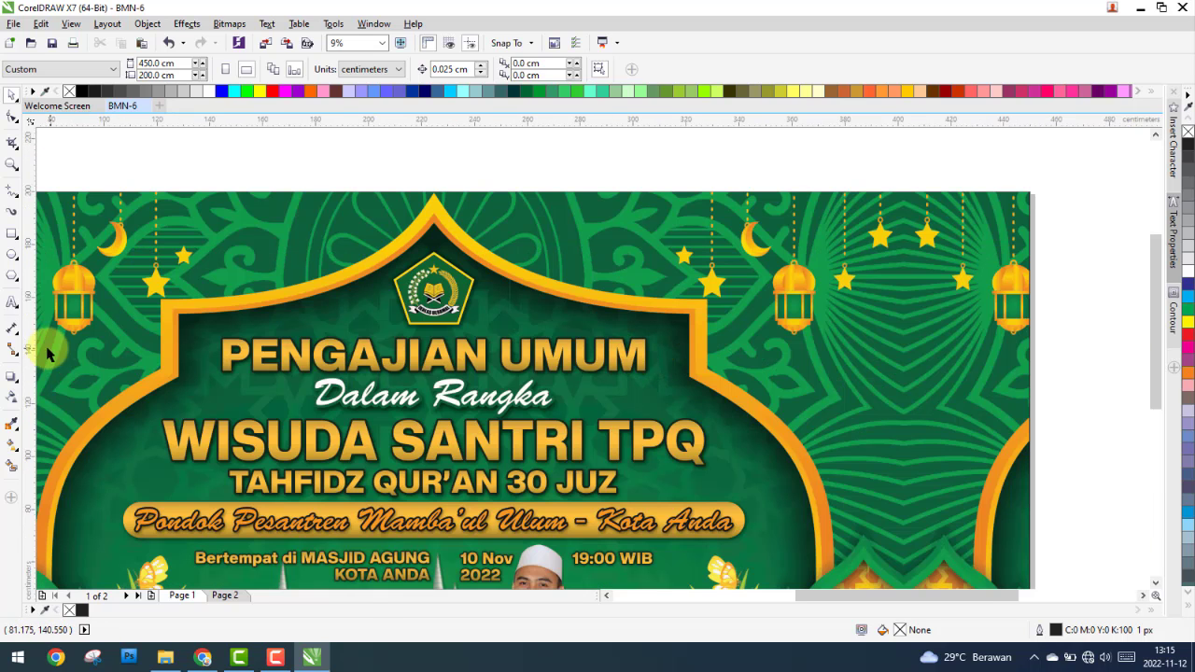
left_click(164, 657)
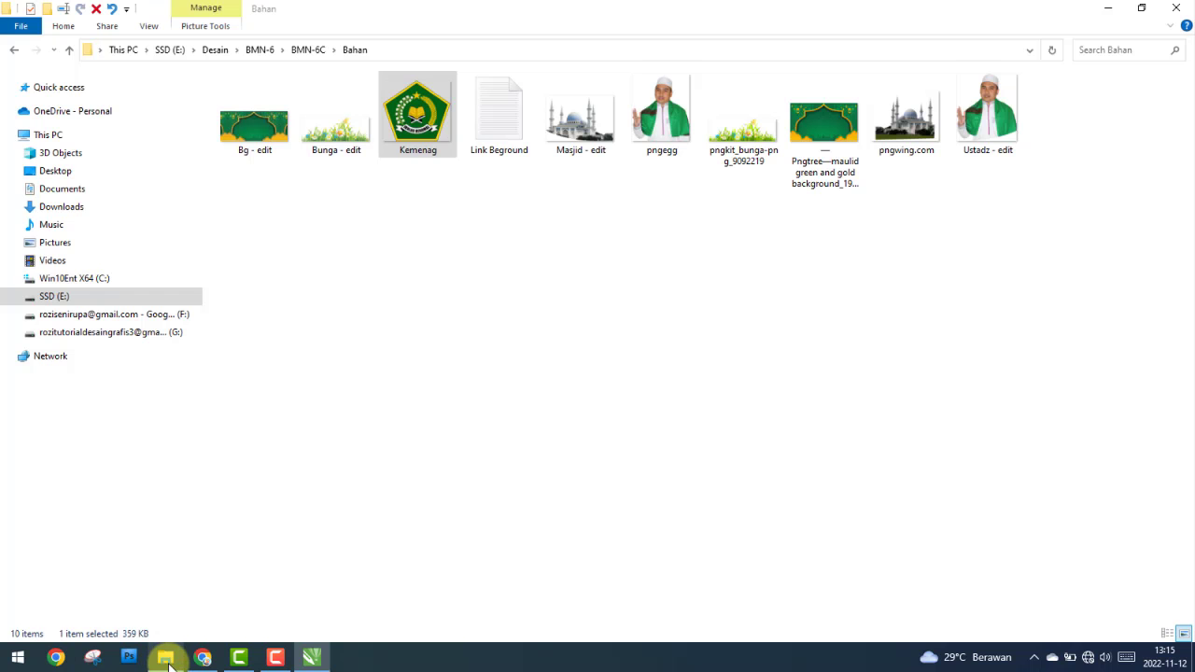
left_click(13, 51)
left_click(13, 51)
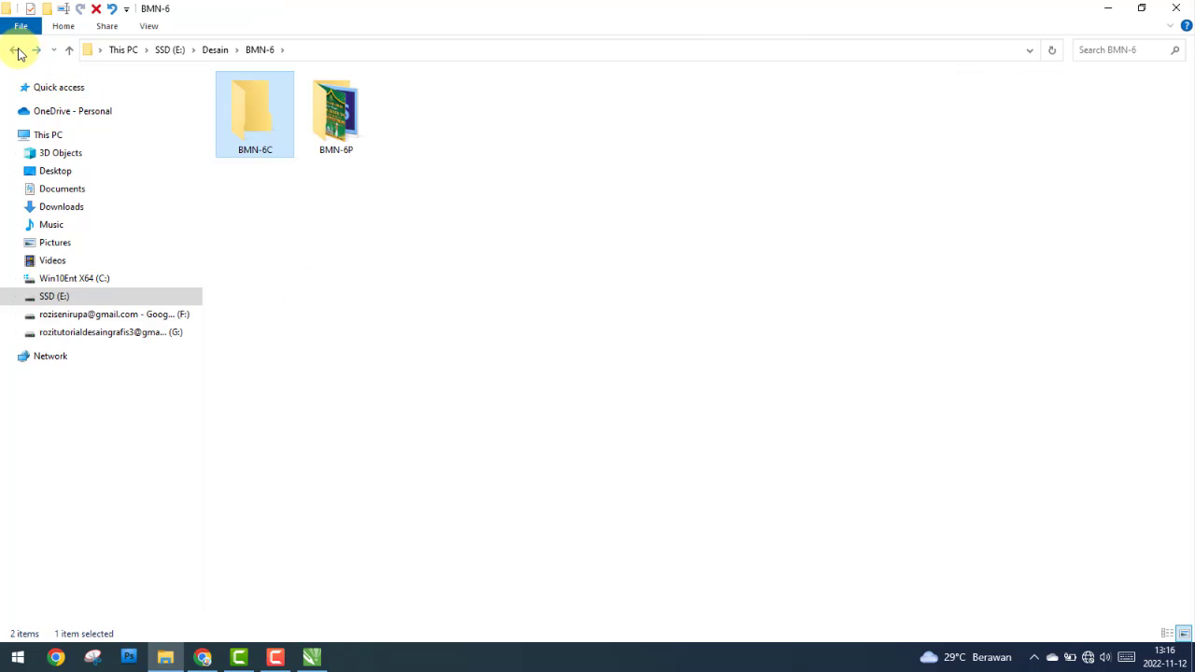
left_click(13, 52)
double_click(245, 471)
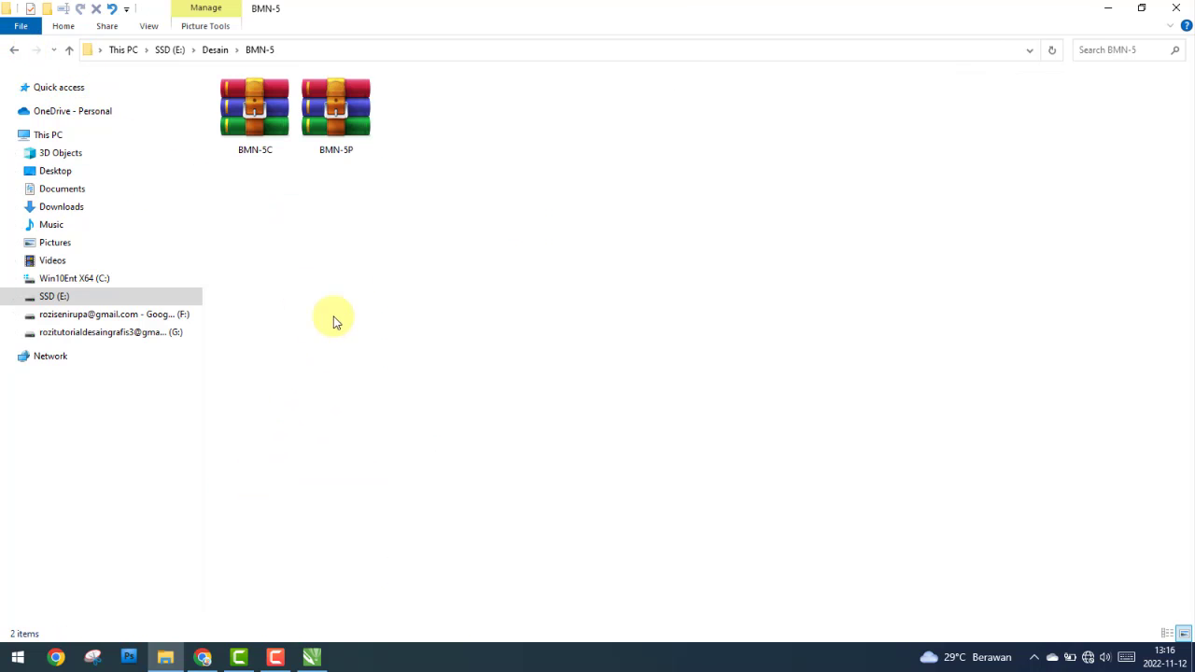
Step: Extract the BMN-5C archive and open the BMN-5.cdr design from the extracted folder in CorelDRAW
left_click(226, 116)
right_click(226, 116)
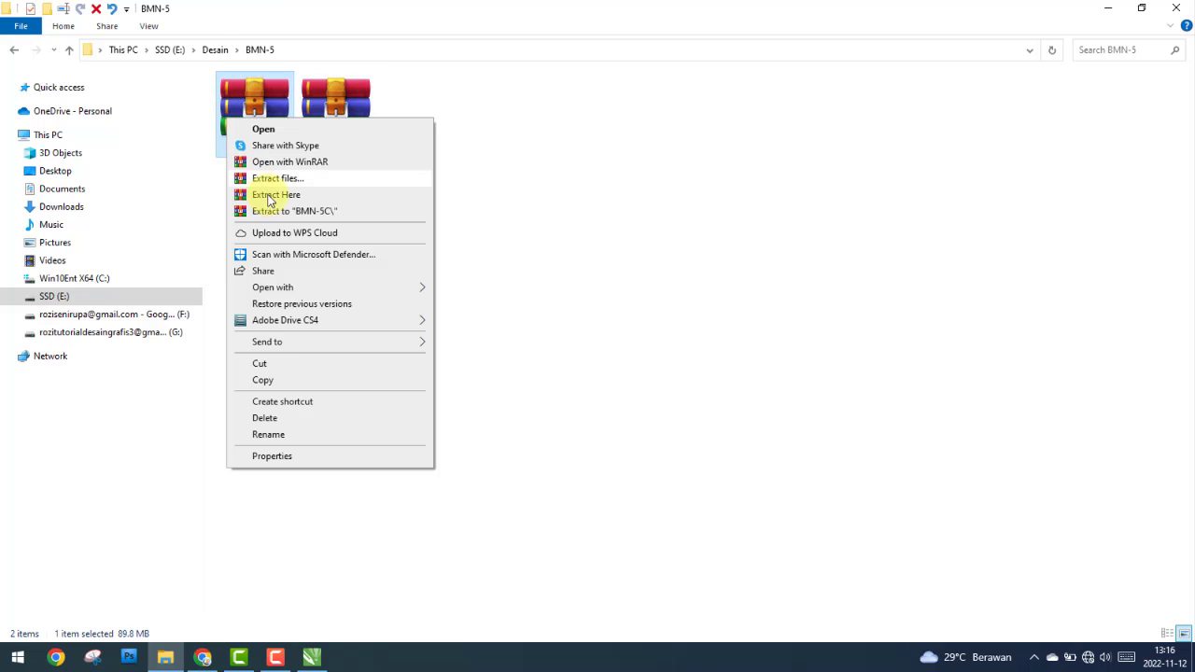
left_click(277, 201)
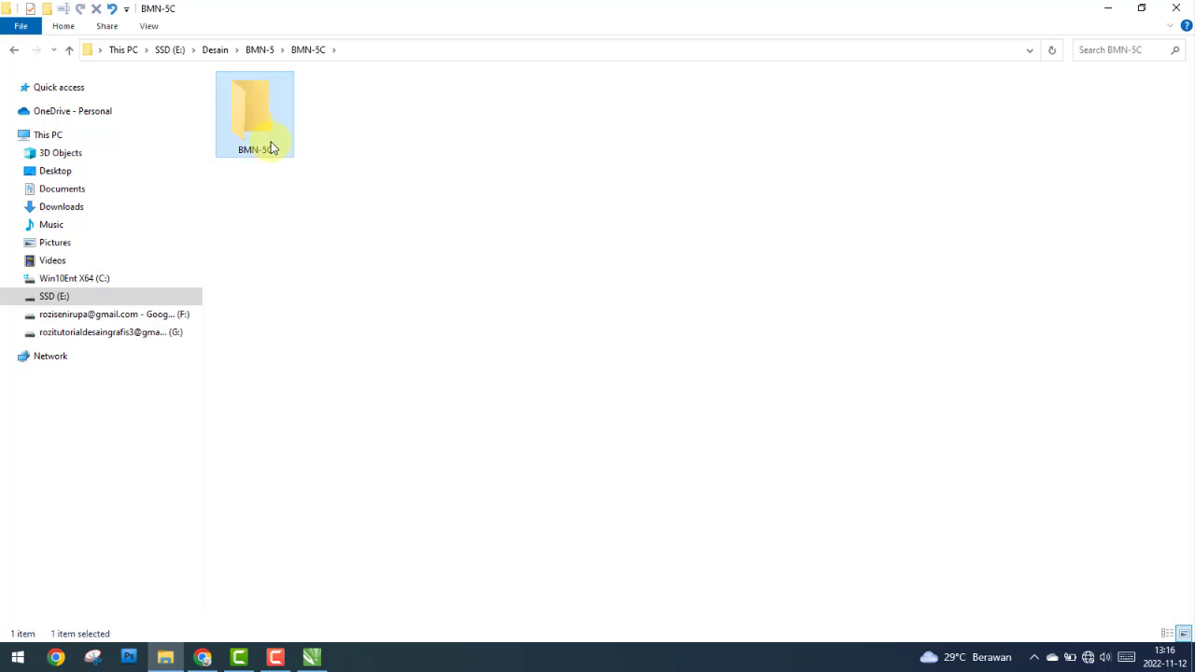
double_click(271, 144)
double_click(274, 131)
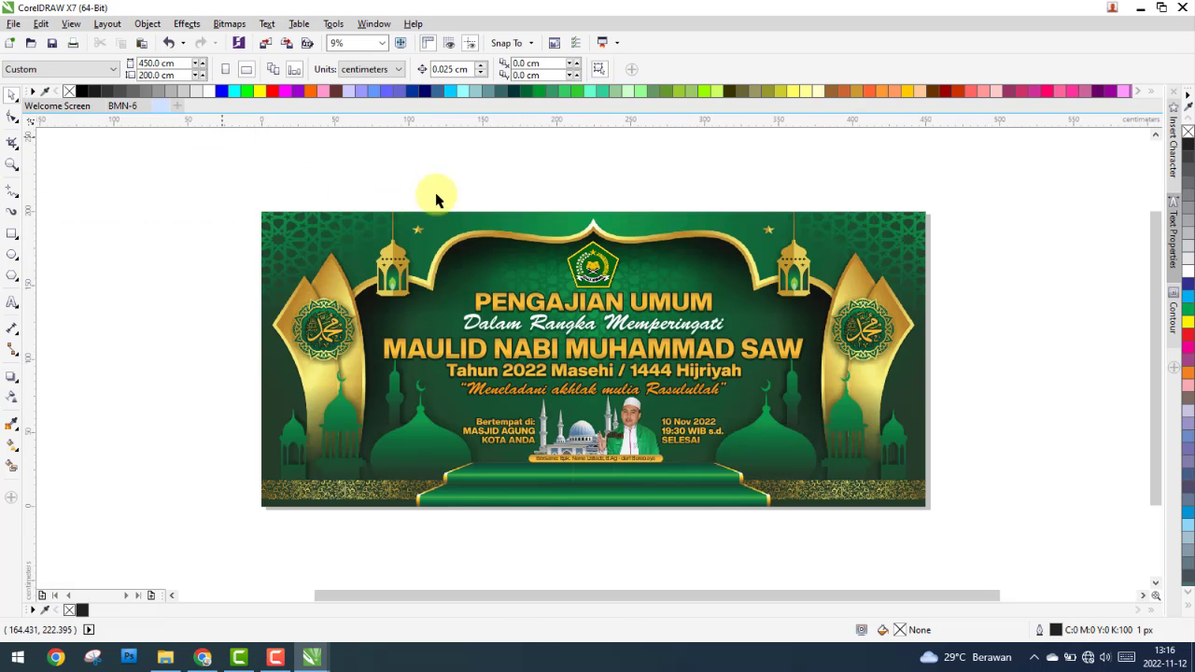
Step: Ungroup the BMN-5 banner and copy its text lines together with the mosque and speaker photo
left_click(522, 317)
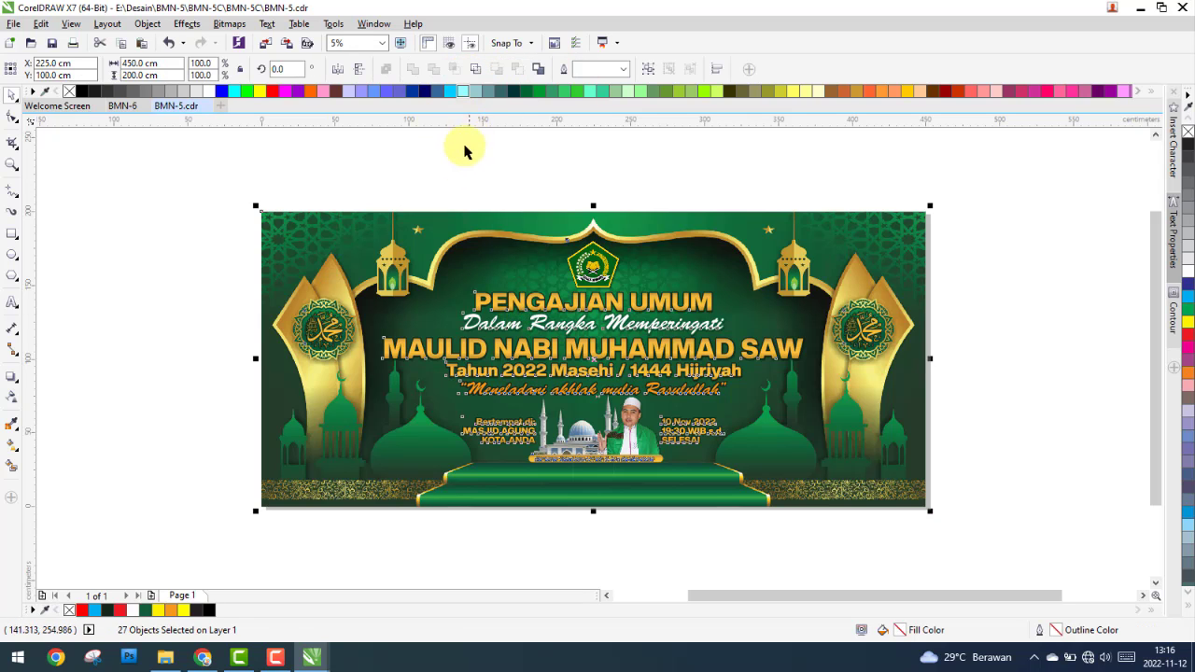
left_click_drag(326, 559, 828, 286)
right_click(672, 344)
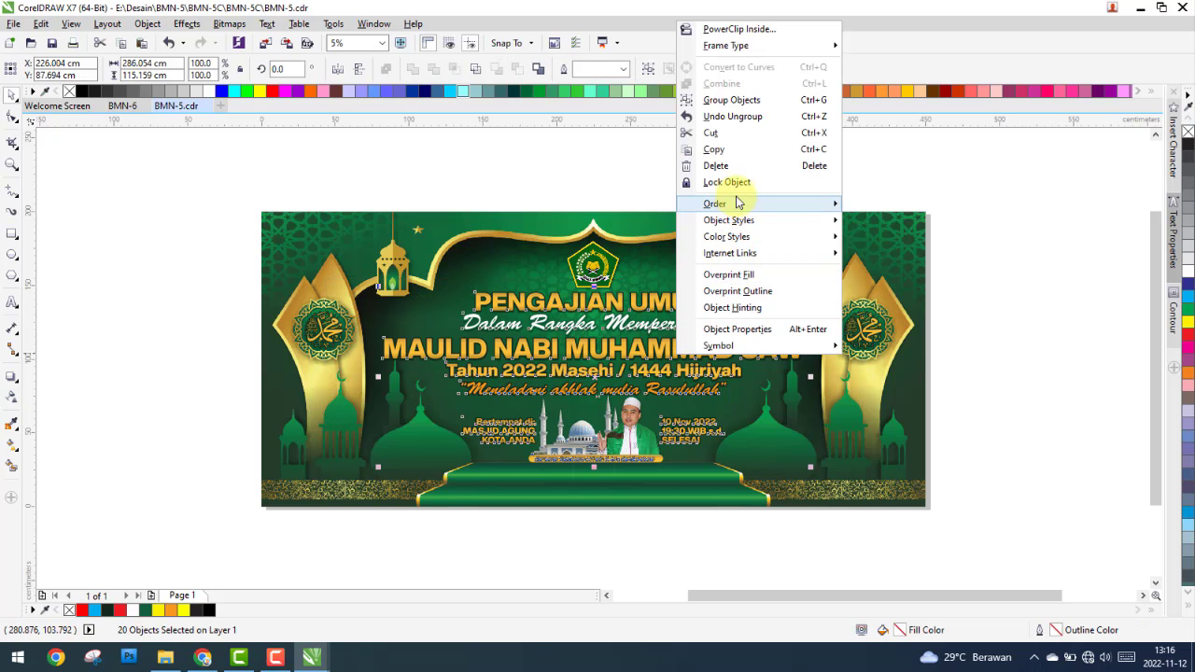
left_click(713, 149)
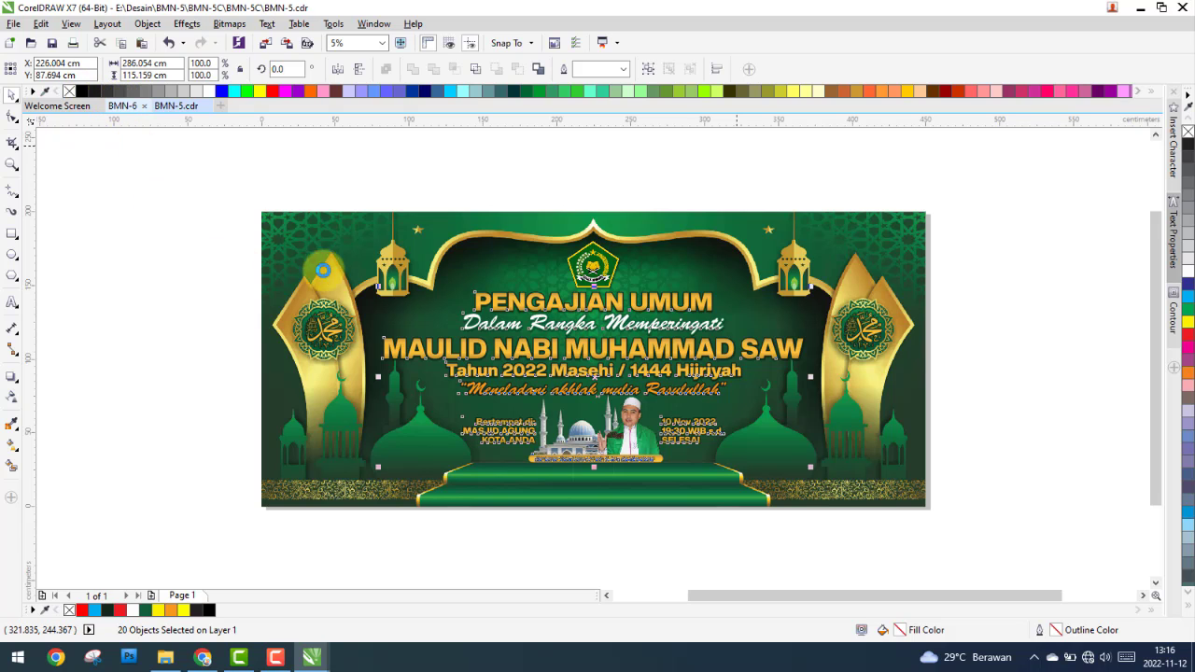
Step: Paste the copied texts and photos onto page 1 of BMN-6 and place them beside the reference banner
left_click(119, 106)
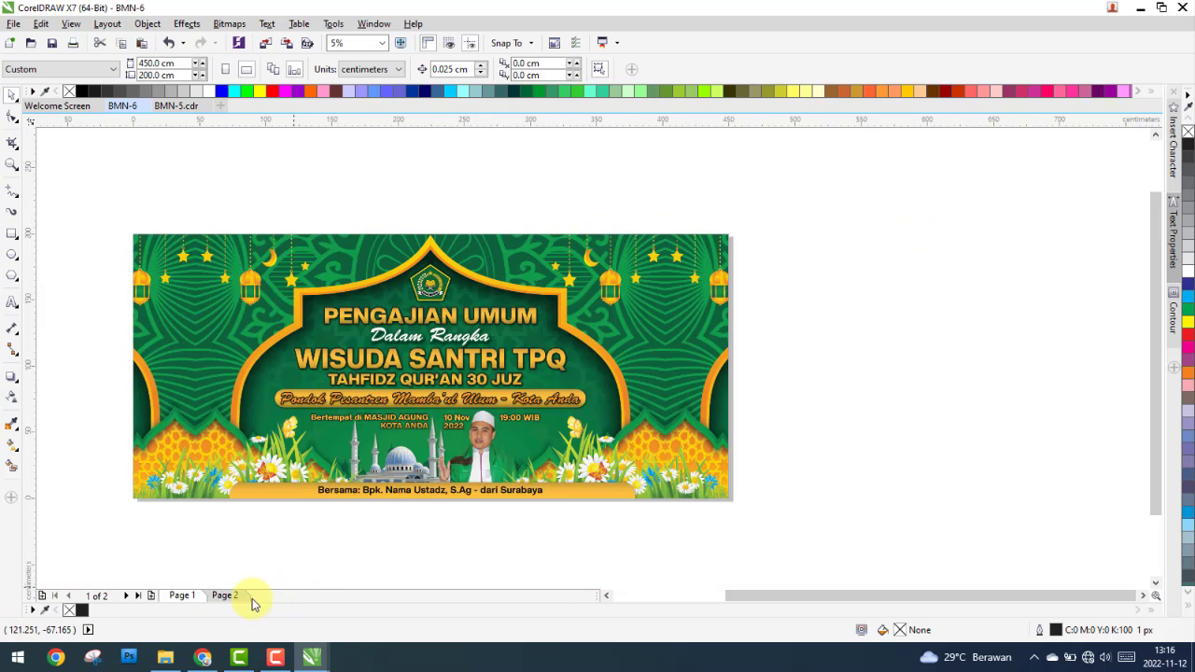
right_click(846, 269)
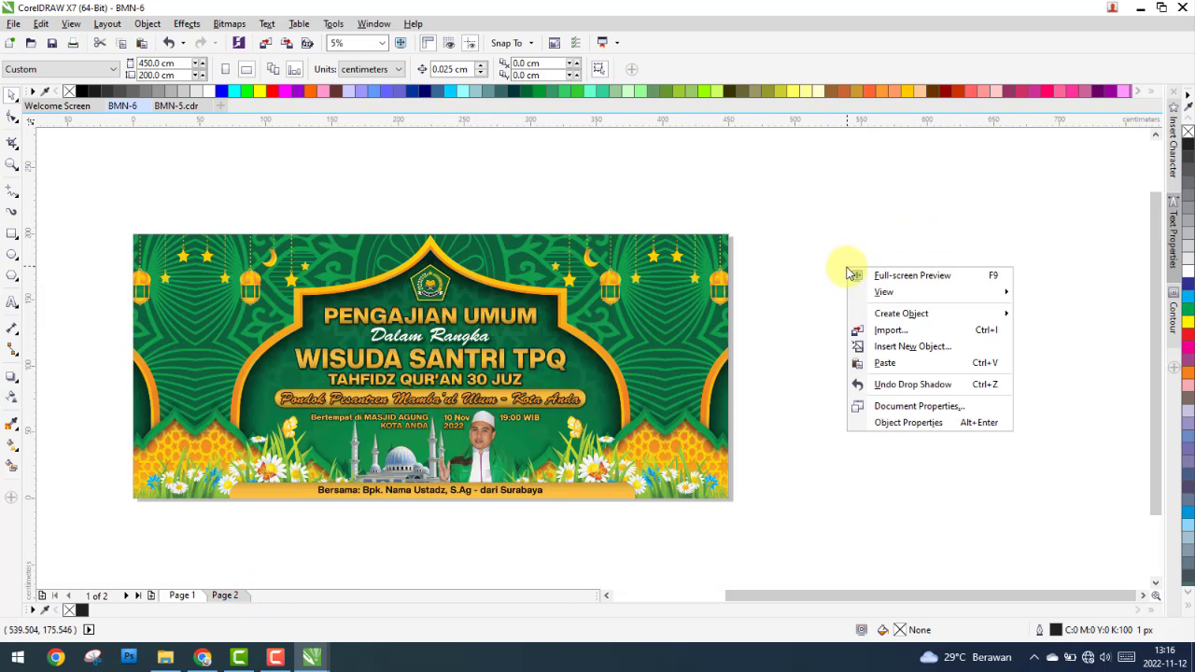
left_click(884, 364)
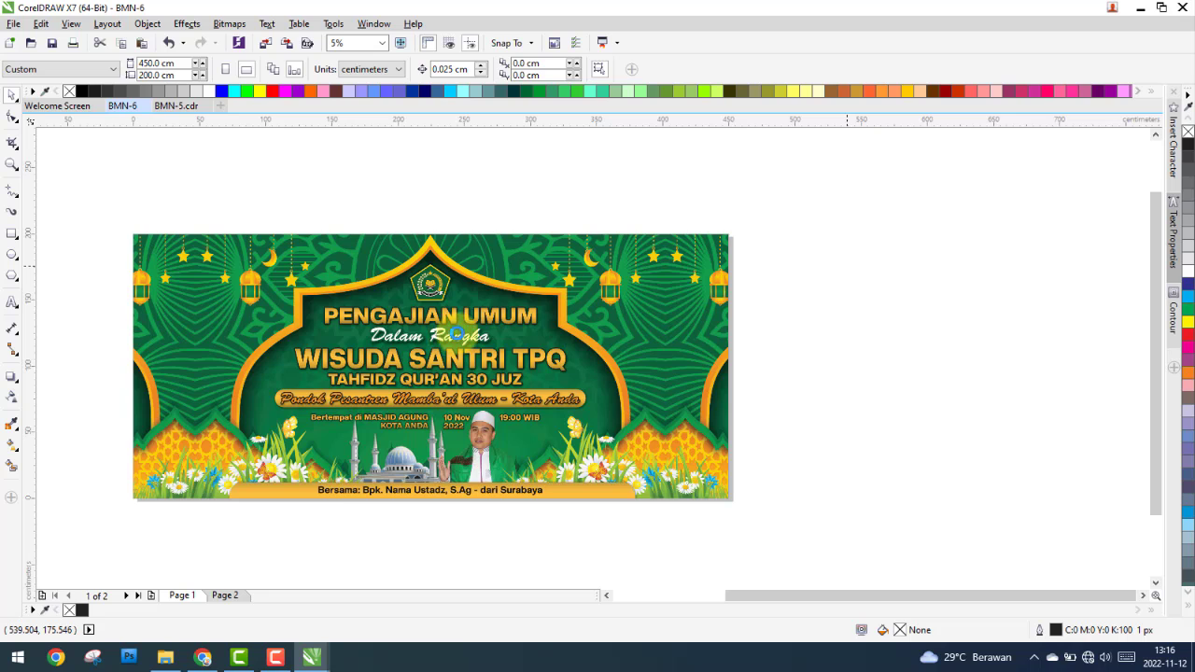
left_click_drag(394, 355, 878, 317)
left_click(896, 234)
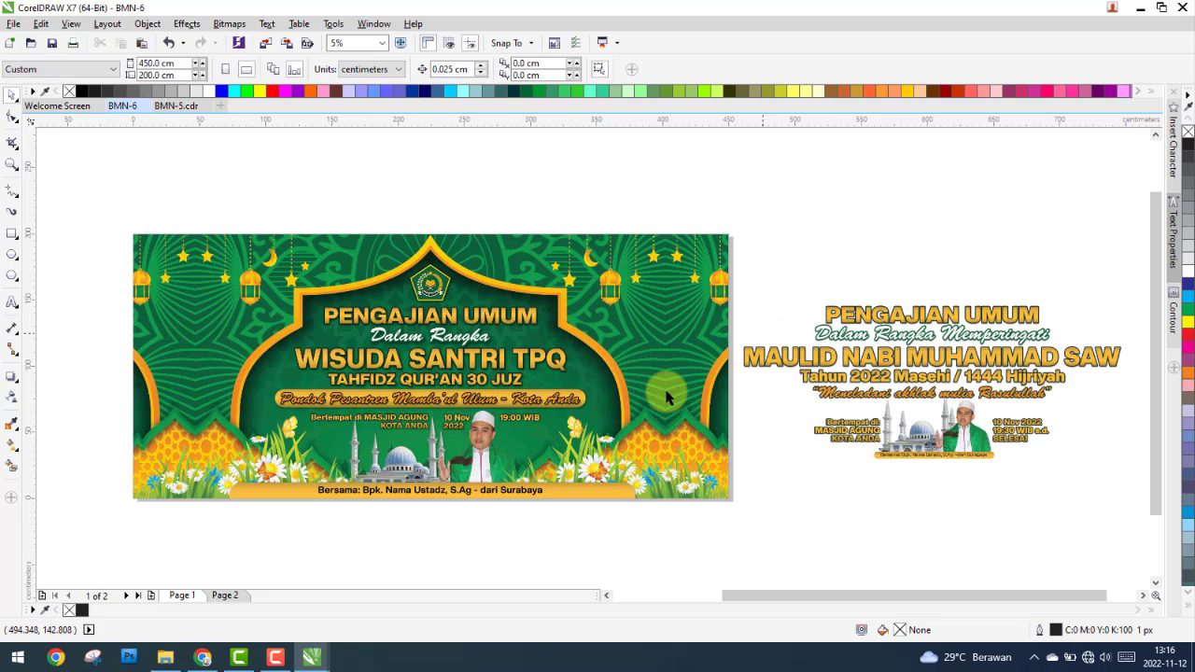
Step: Close the BMN-5.cdr document and return to BMN-6
left_click(185, 111)
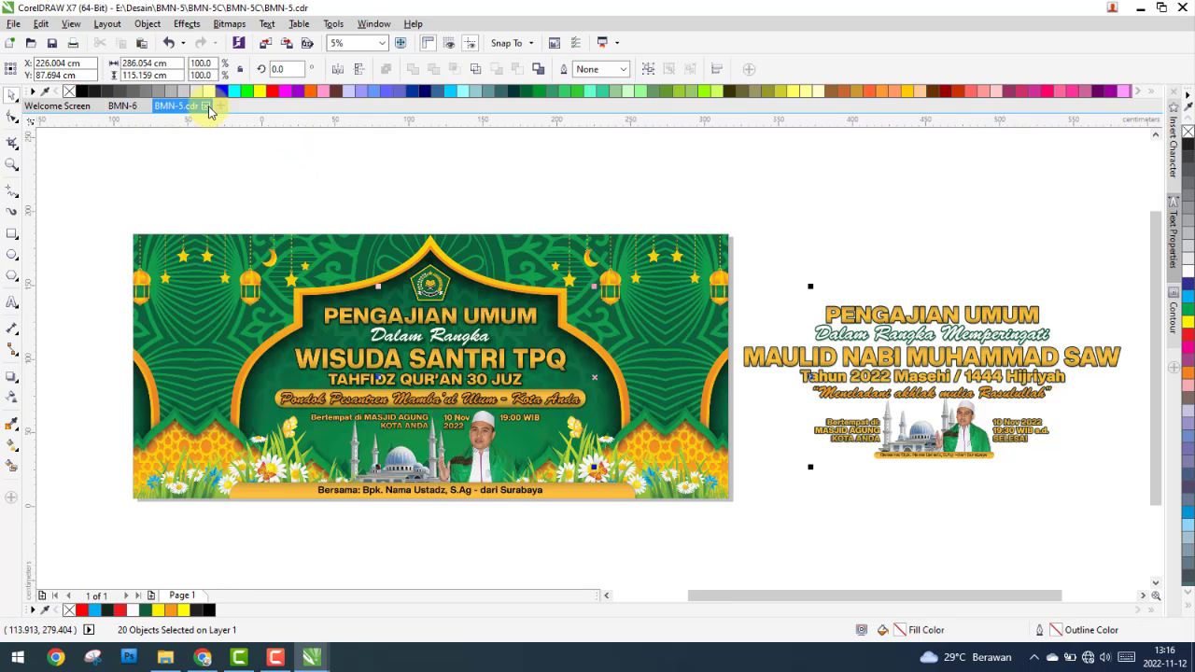
left_click(206, 106)
left_click(606, 349)
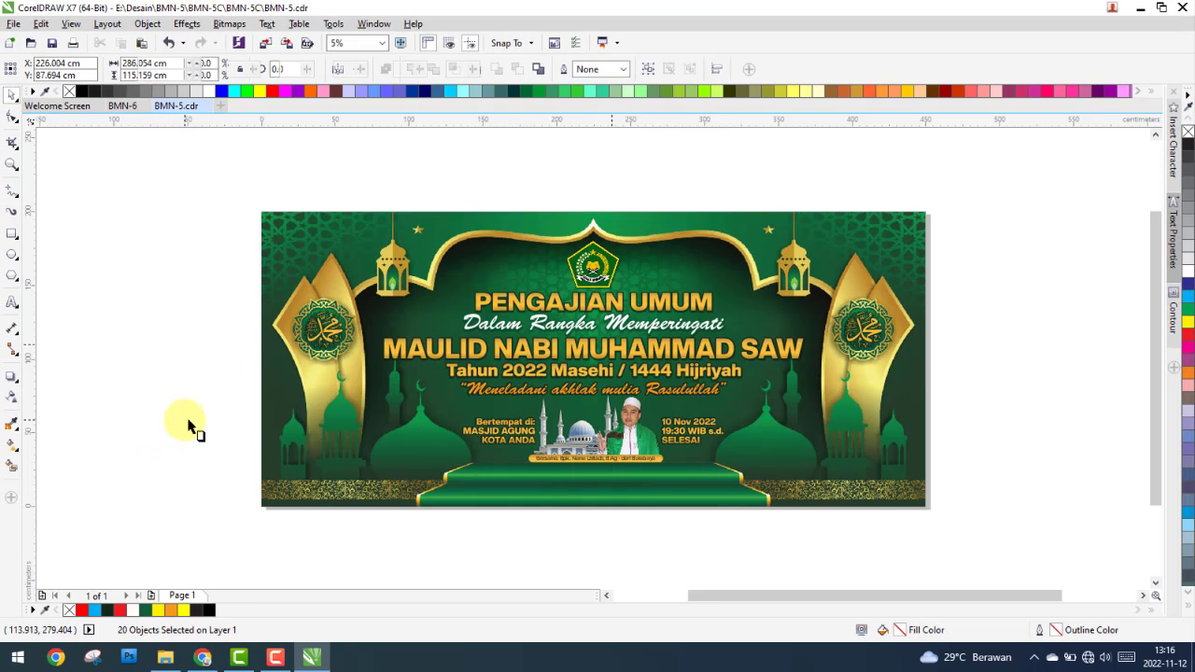
key("ctrl+F4")
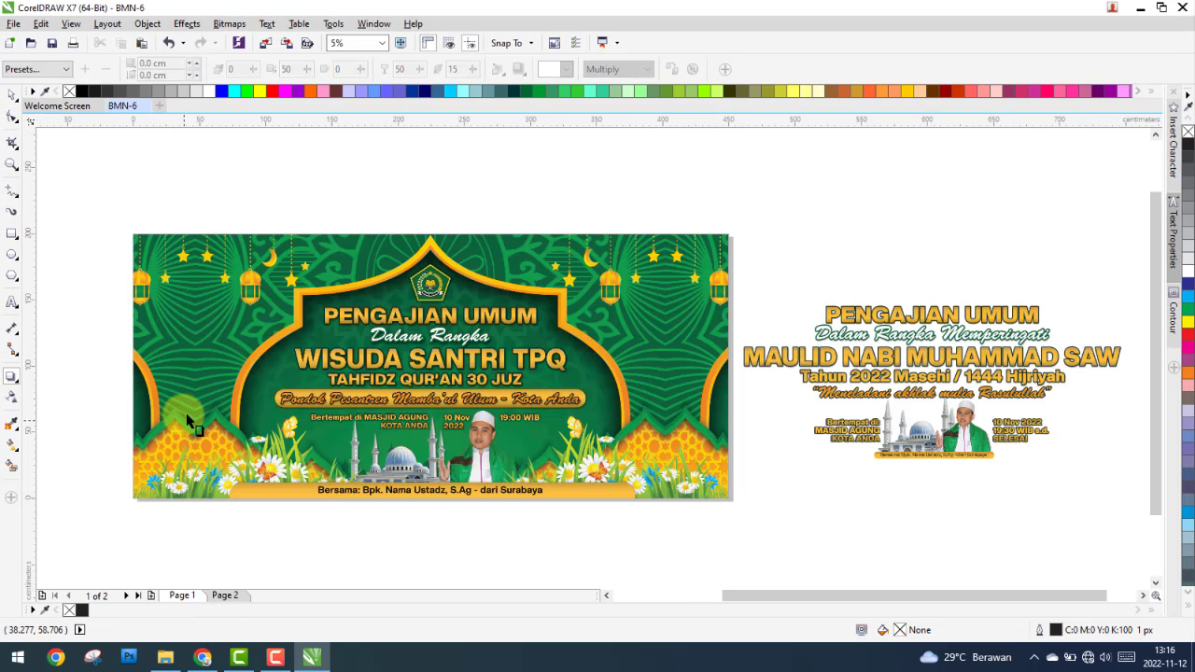
Step: Move the pasted "PENGAJIAN UMUM" heading over the same heading in the reference and centre it horizontally on the banner
left_click(15, 97)
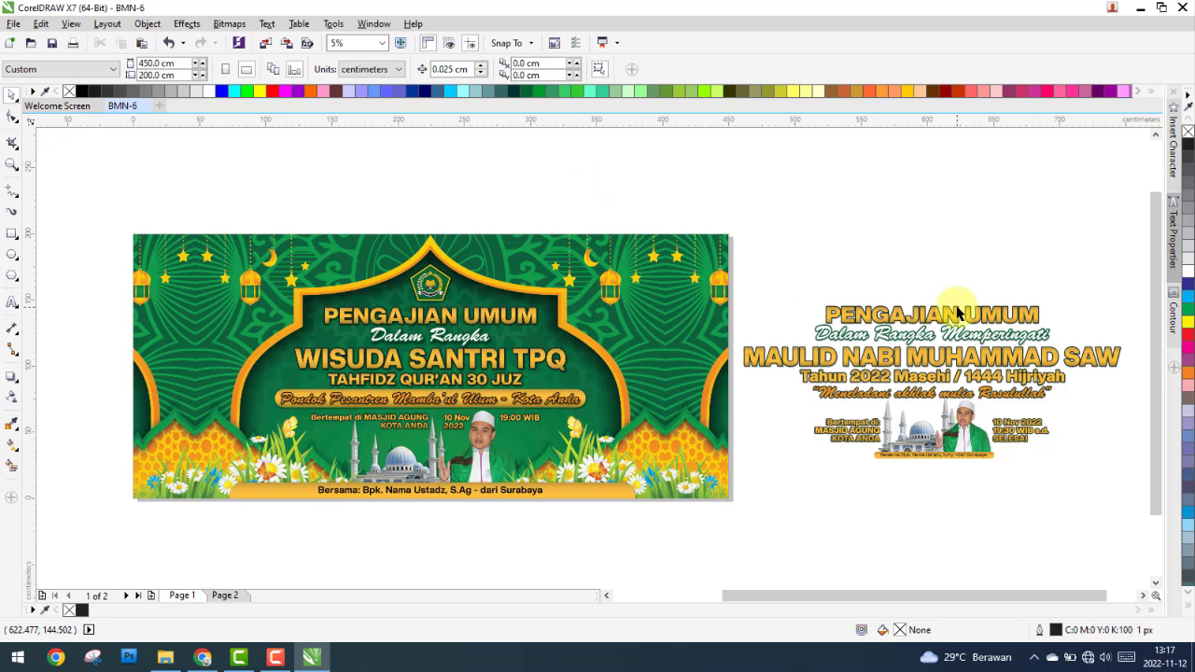
left_click_drag(958, 314, 276, 318)
scroll(404, 289, "up", 3)
left_click(273, 251)
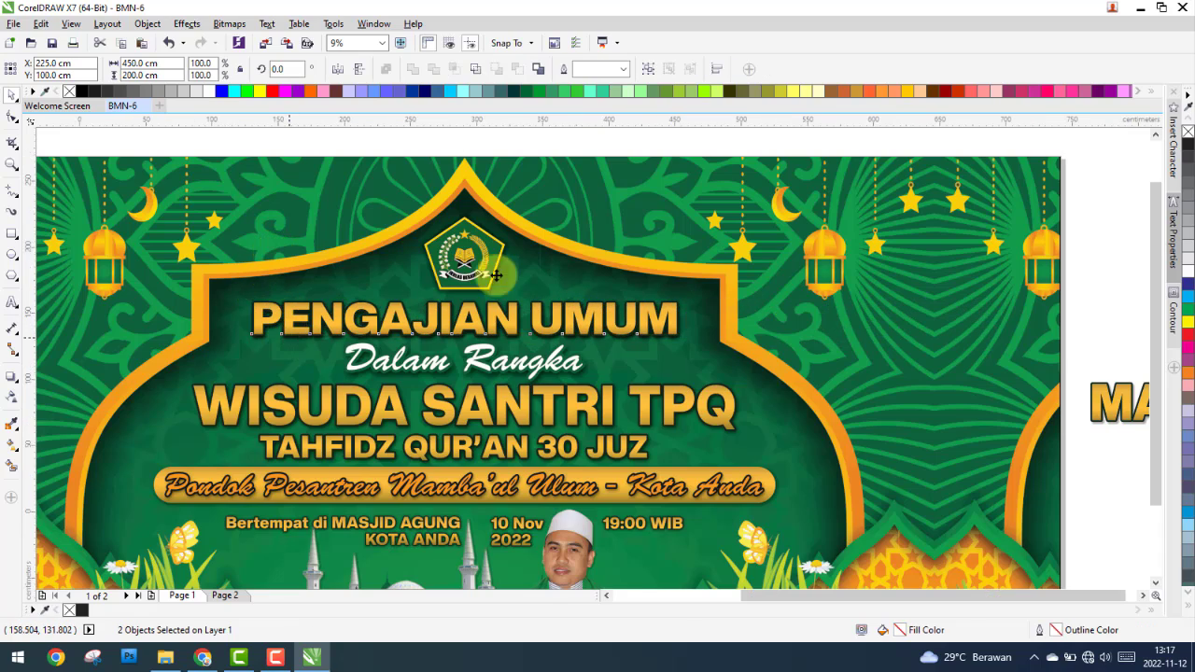
scroll(491, 267, "down", 3)
left_click(491, 240)
scroll(476, 330, "up", 5)
left_click(488, 350)
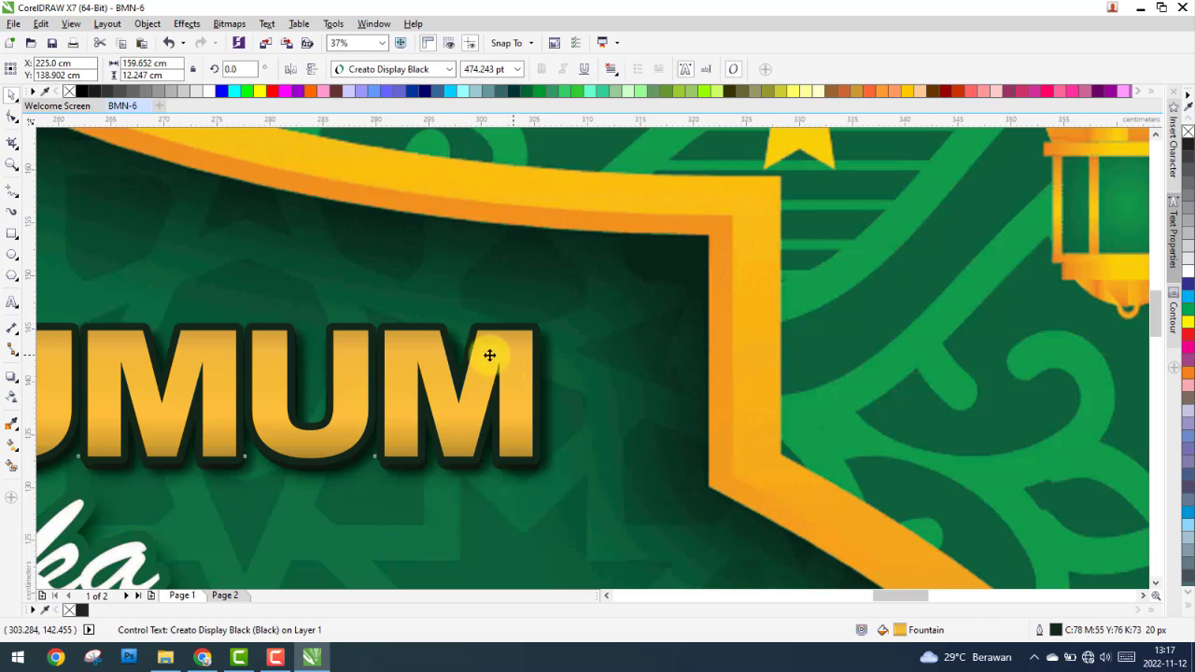
Step: Shift the "PENGAJIAN UMUM" heading sideways to compare it with the reference text and undo the move
left_click_drag(489, 349, 414, 349)
scroll(485, 348, "down", 5)
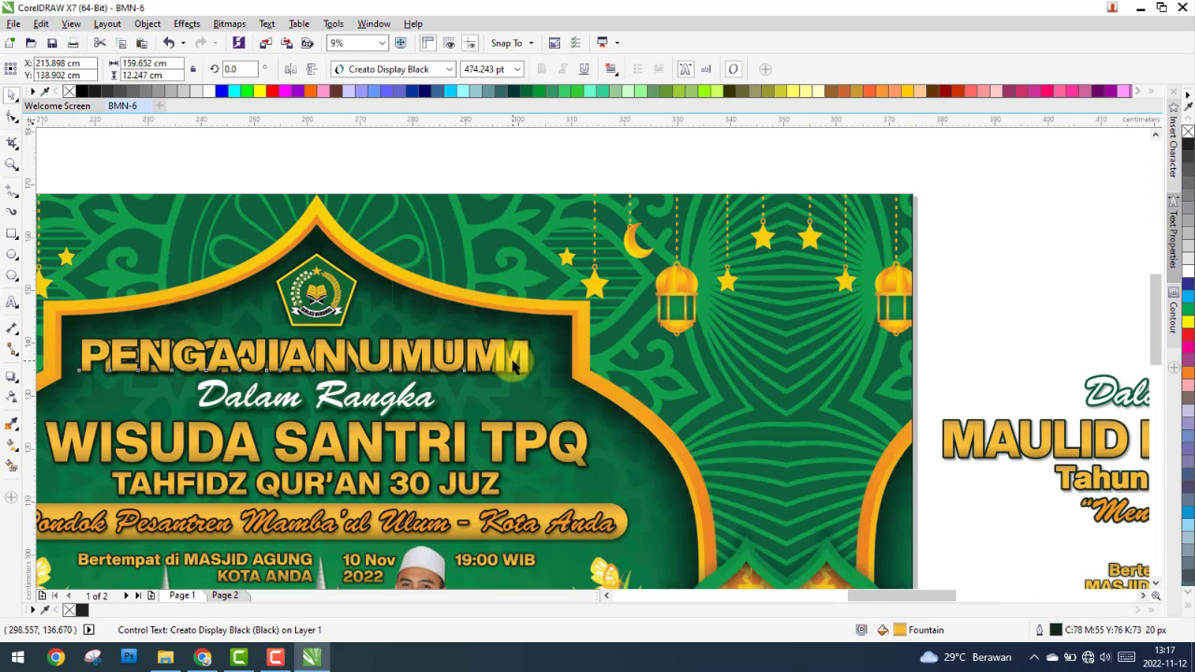
scroll(513, 366, "up", 5)
left_click_drag(529, 367, 568, 368)
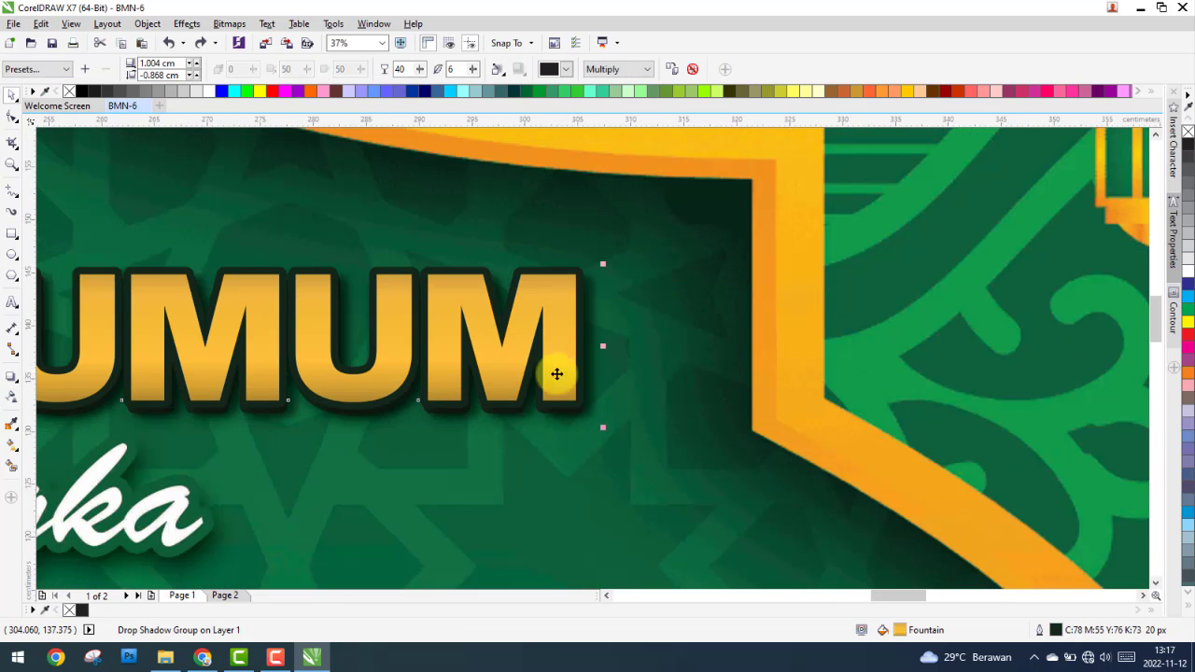
scroll(688, 355, "down", 5)
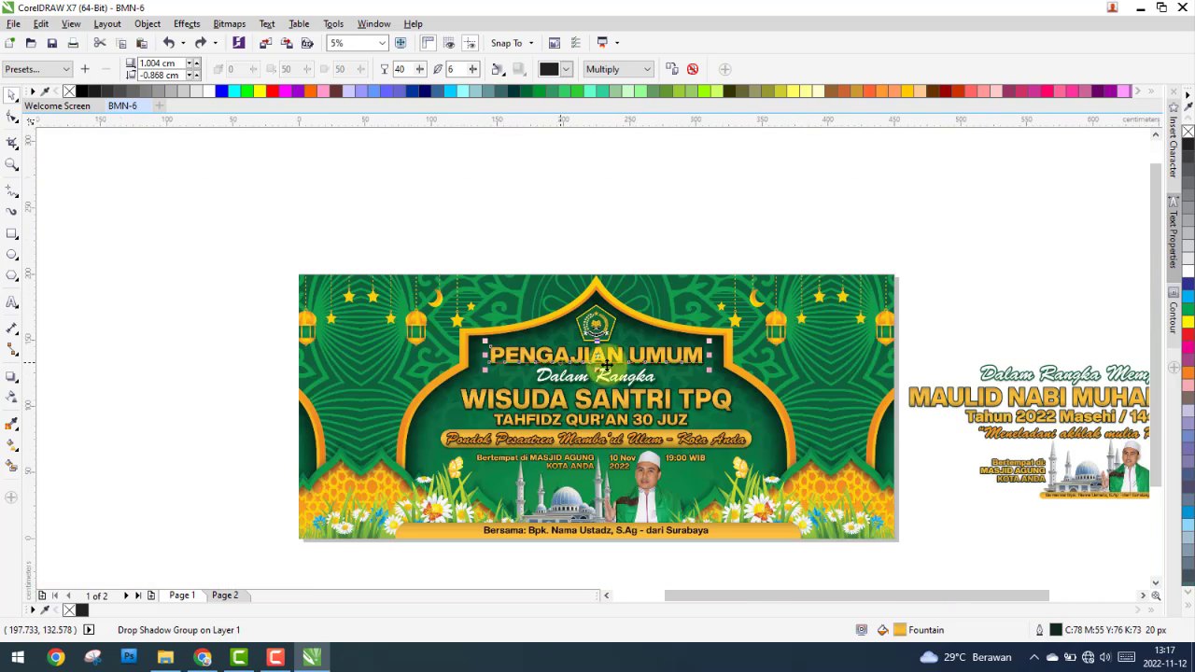
Step: Nudge the "PENGAJIAN UMUM" heading down until it covers the reference heading exactly
scroll(630, 366, "up", 3)
scroll(630, 366, "up", 2)
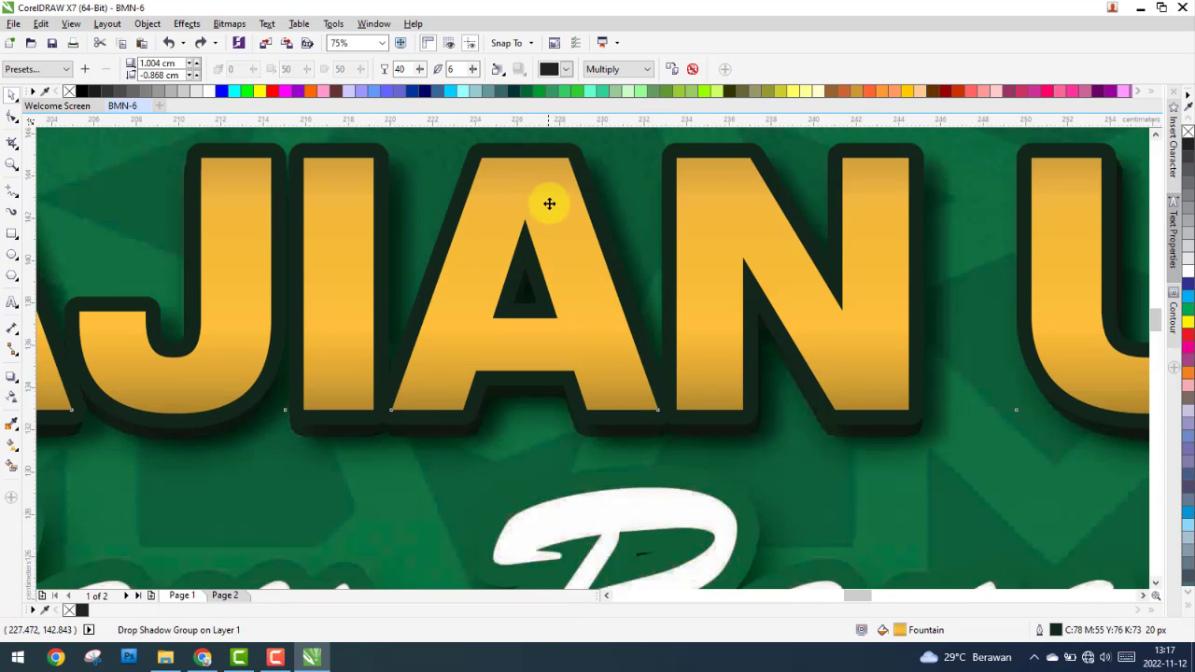
left_click_drag(549, 203, 549, 215)
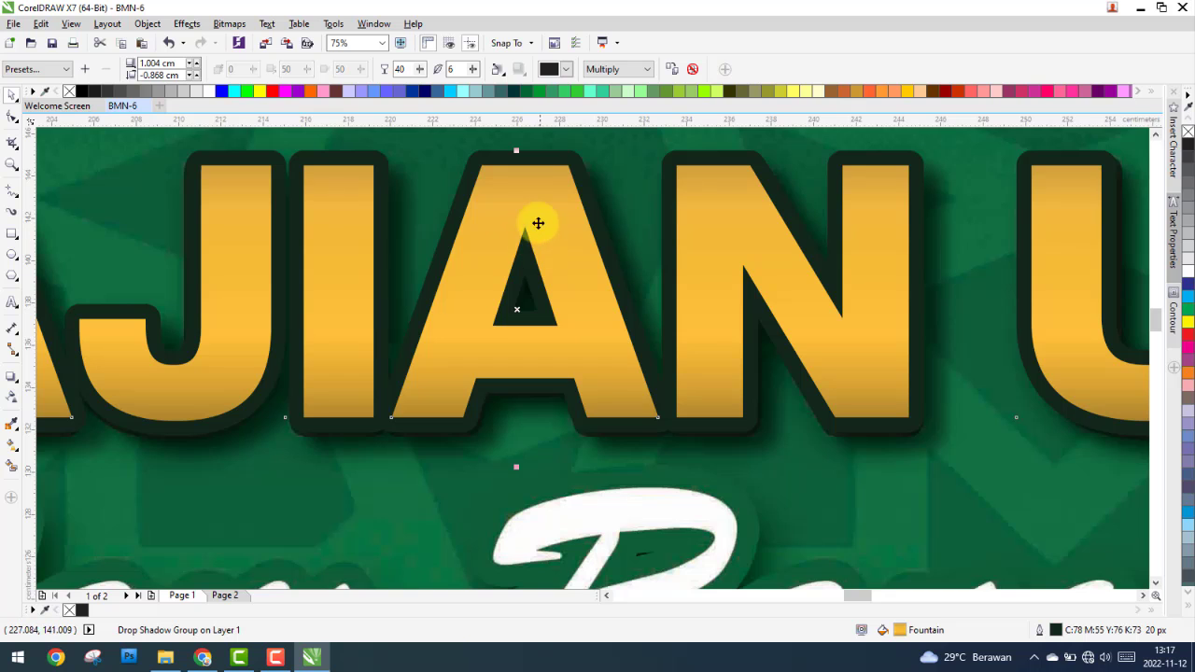
scroll(532, 178, "up", 2)
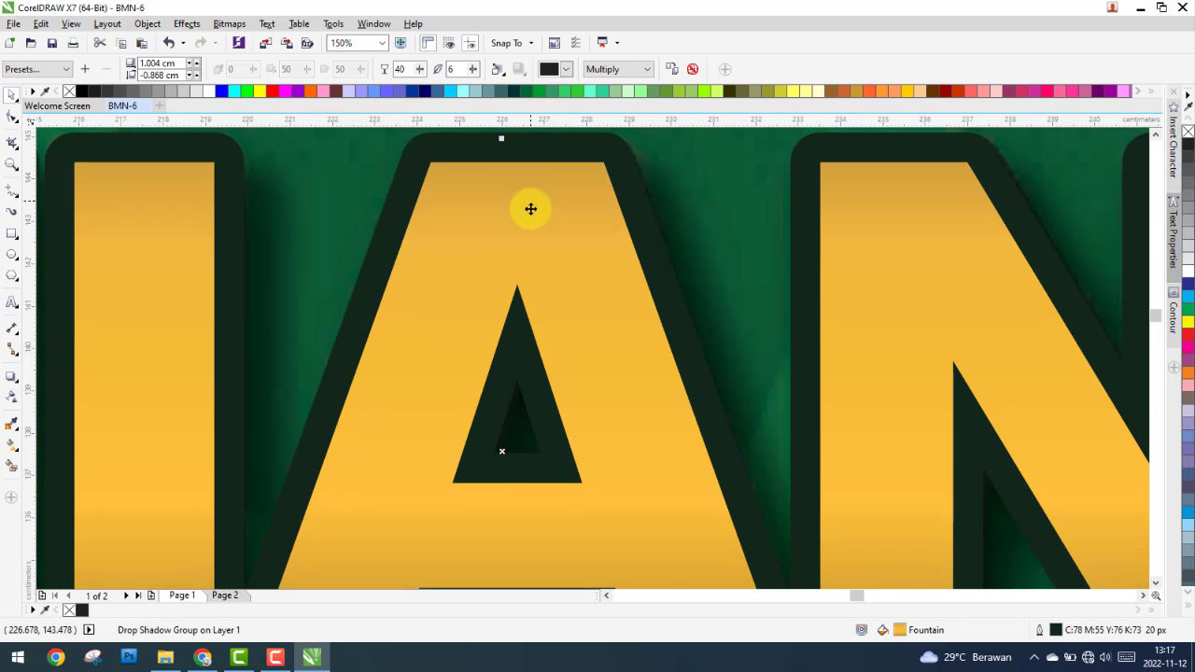
scroll(531, 208, "down", 4)
scroll(492, 255, "down", 5)
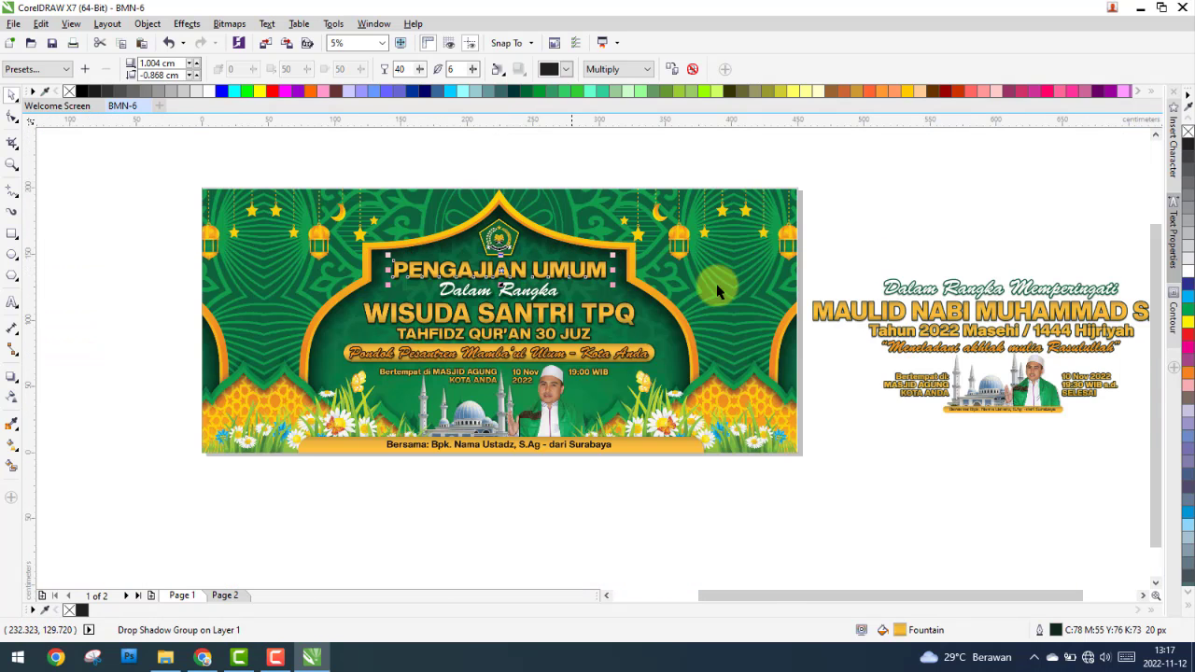
Step: Move the pasted "Dalam Rangka Memperingati" line over the reference's script line and fill it with orange
left_click(961, 288)
left_click_drag(961, 288, 554, 287)
scroll(554, 287, "up", 2)
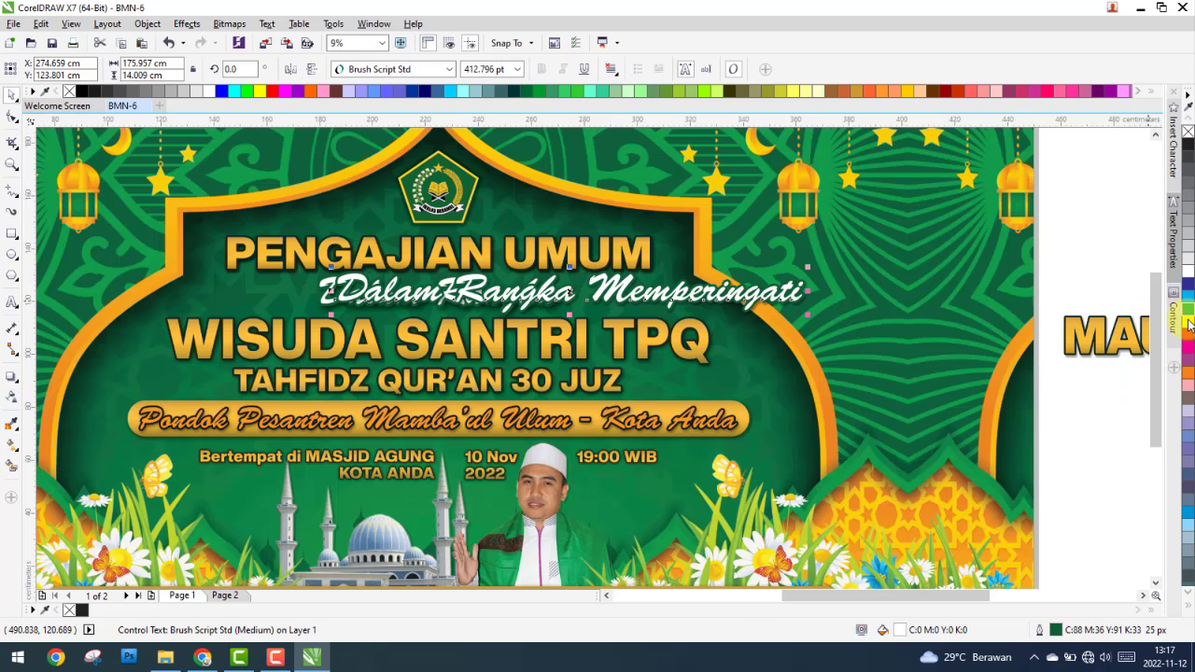
left_click(1189, 373)
Step: Delete the word "Memperingati" so that the script line reads "Dalam Rangka"
double_click(607, 285)
left_click_drag(598, 288, 902, 289)
key("Delete")
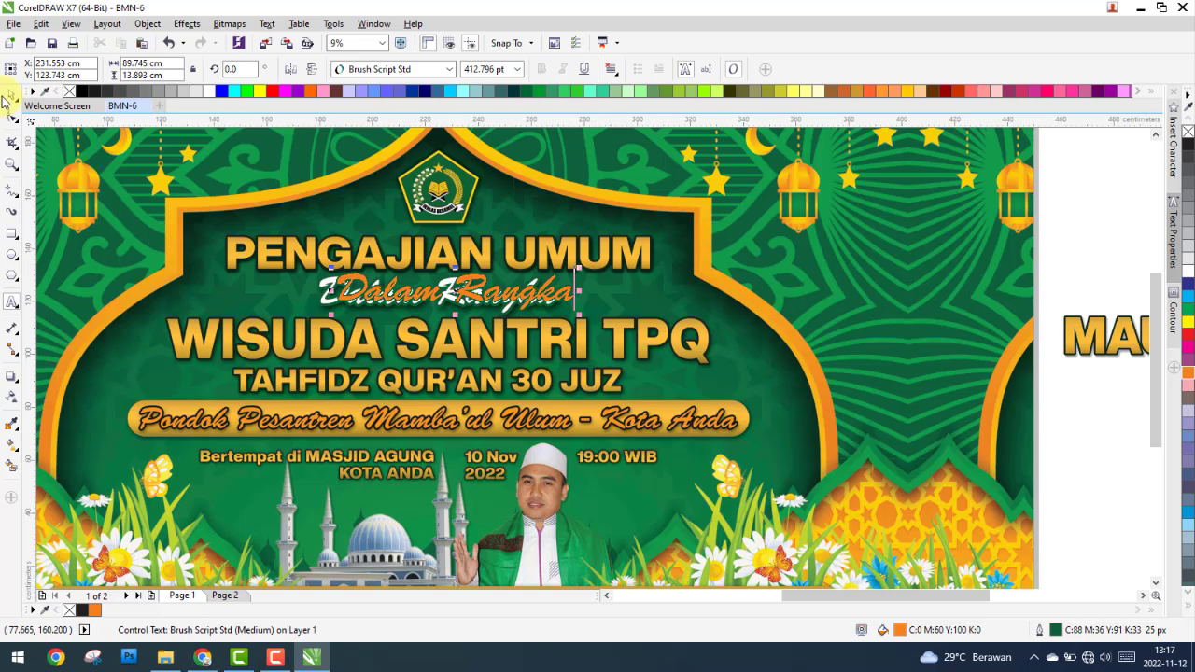
left_click(8, 97)
Step: Centre "Dalam Rangka" horizontally under the "PENGAJIAN UMUM" heading and lower it onto the matching line of the reference
left_click(415, 259)
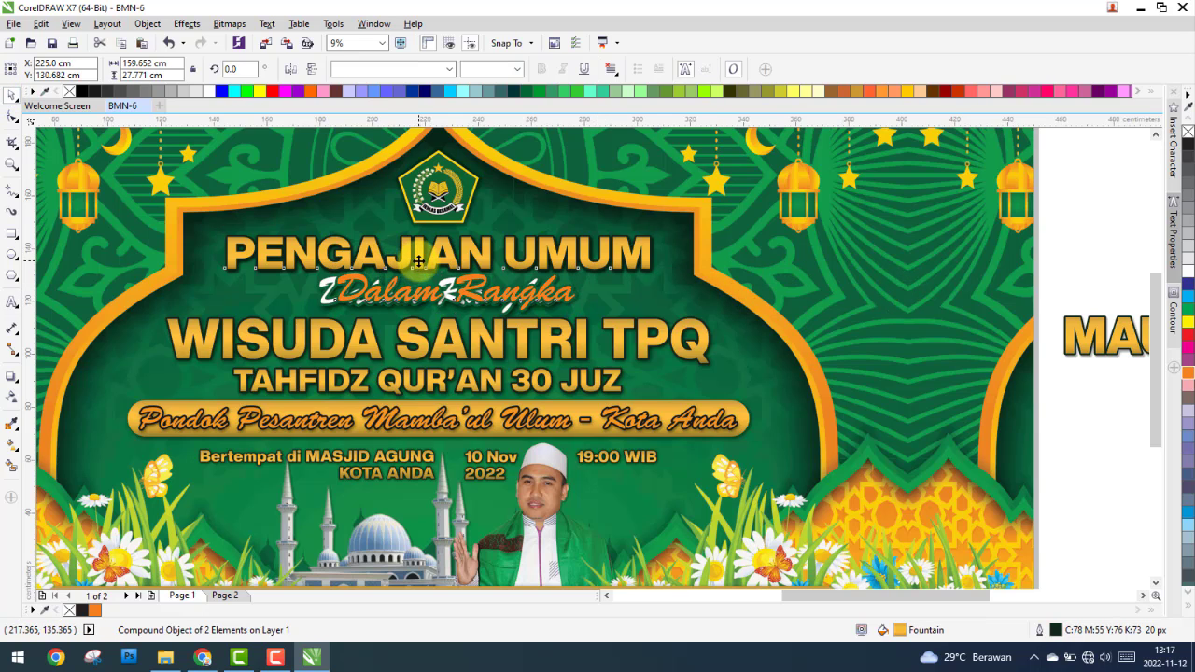
left_click(1077, 243)
scroll(515, 294, "up", 7)
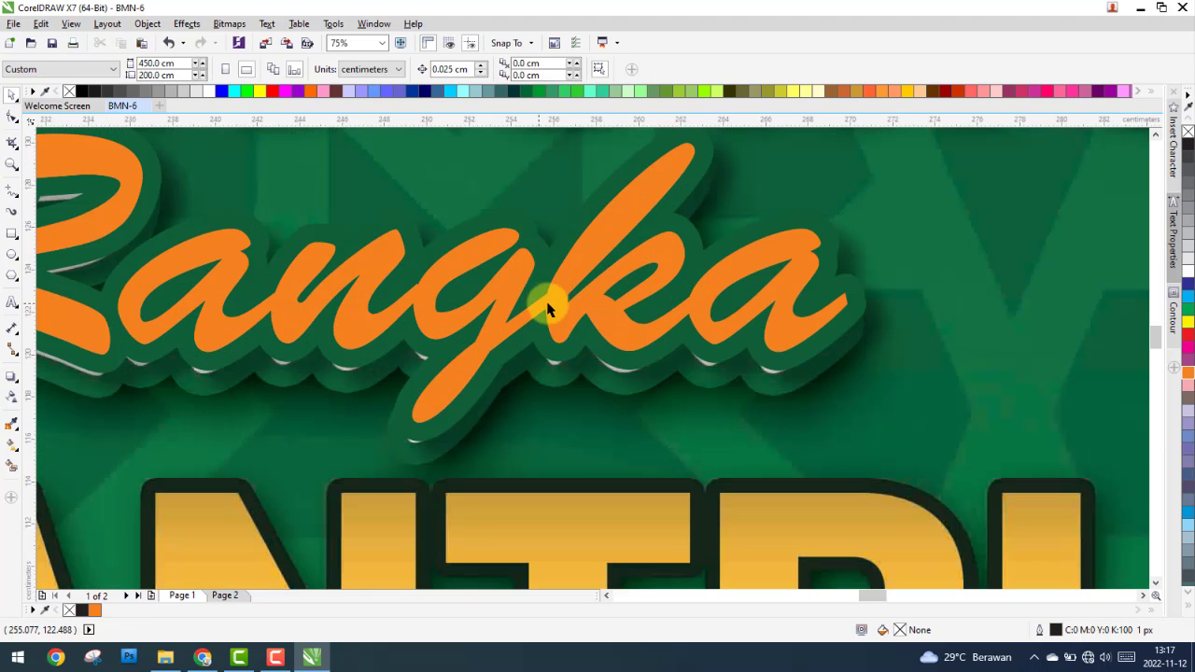
left_click(569, 312)
left_click_drag(566, 293, 564, 311)
left_click_drag(592, 267, 588, 272)
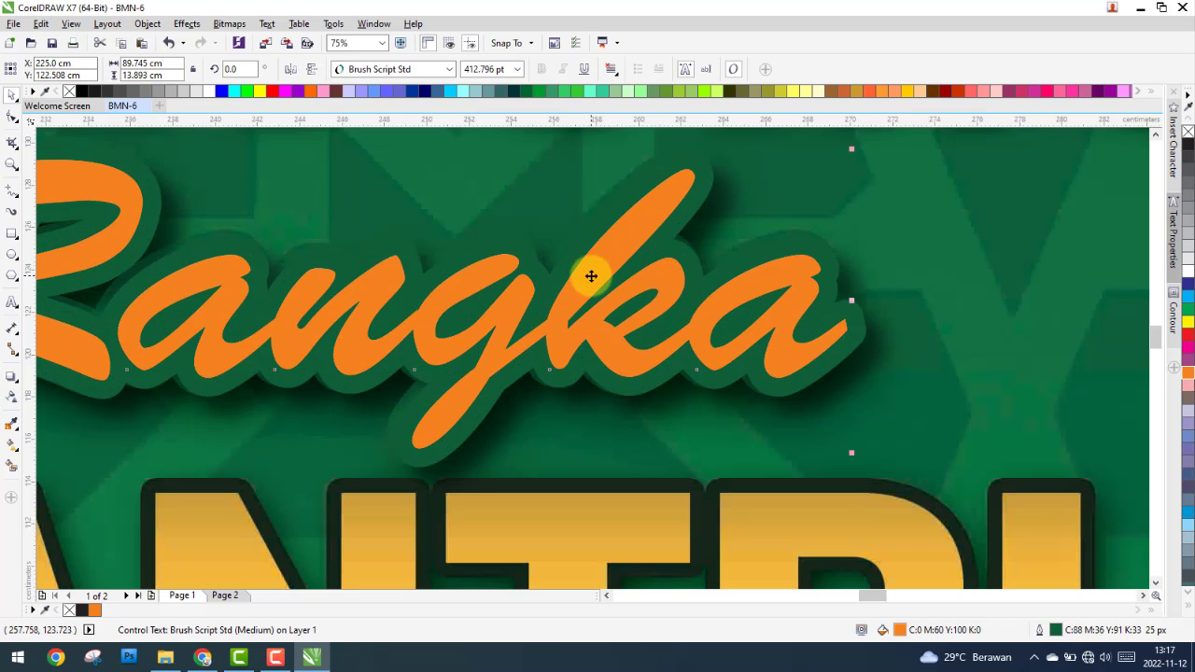
Step: Set the fill of the "Dalam Rangka" text to white and deselect it
scroll(560, 296, "down", 5)
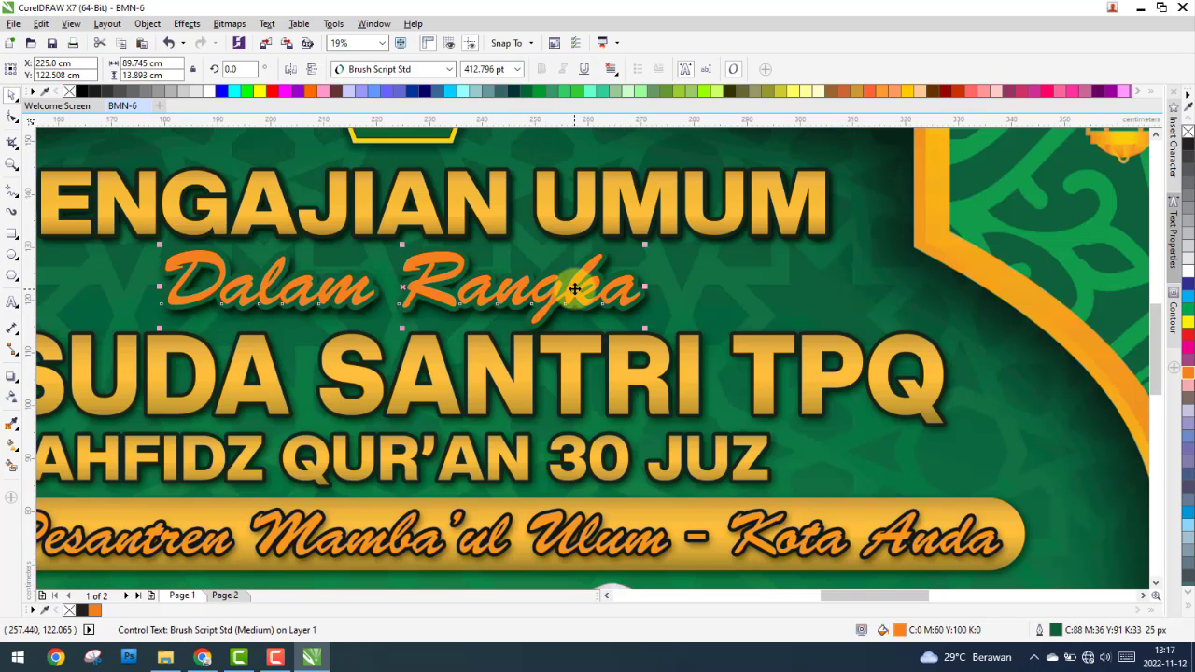
scroll(575, 289, "down", 3)
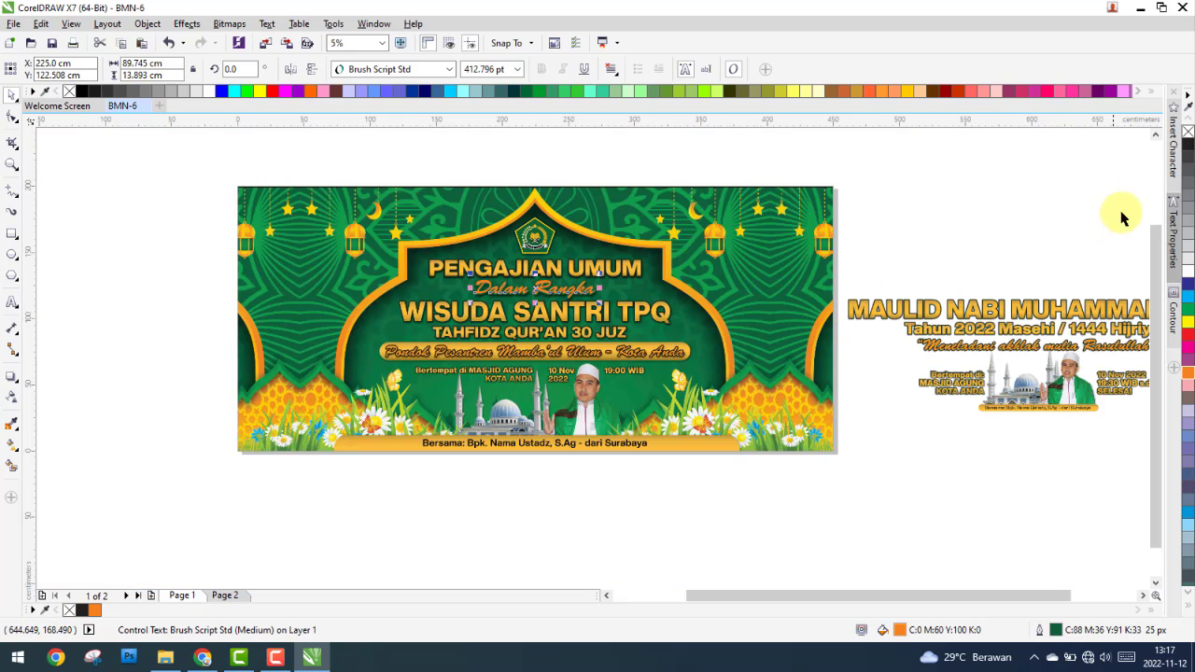
left_click(934, 303)
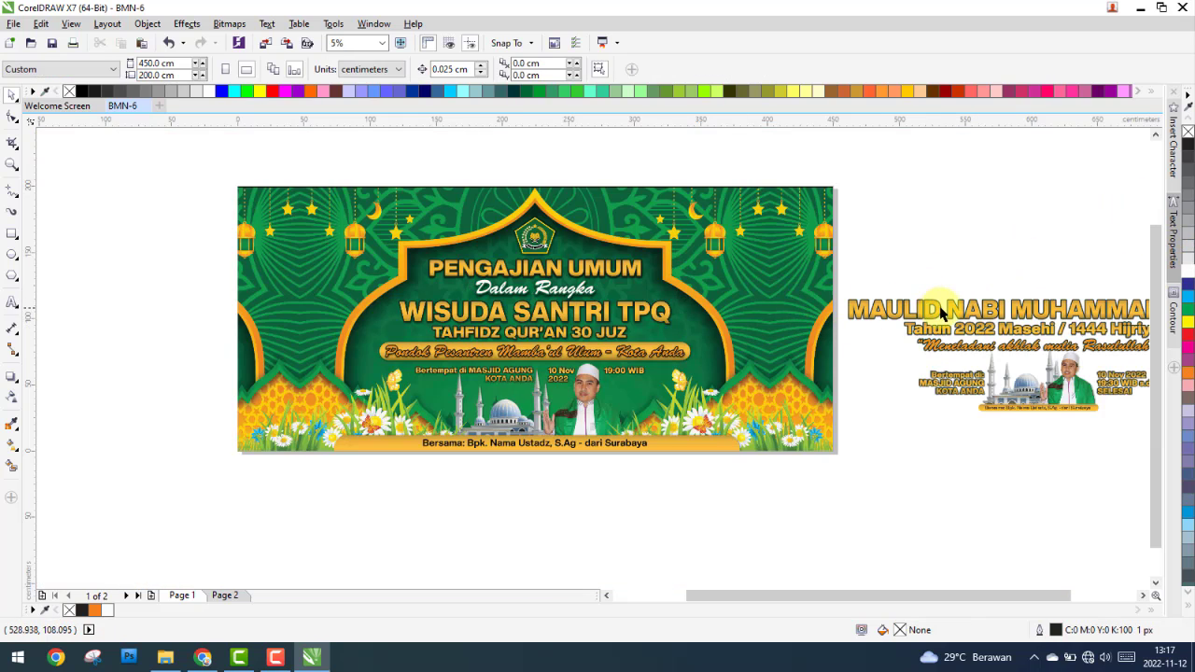
Step: Move the "MAULID NABI MUHAMMAD SAW" heading to the banner's edge and replace its wording with "WISUDA SANTRI TPQ"
left_click(937, 308)
left_click_drag(937, 308, 783, 309)
double_click(784, 309)
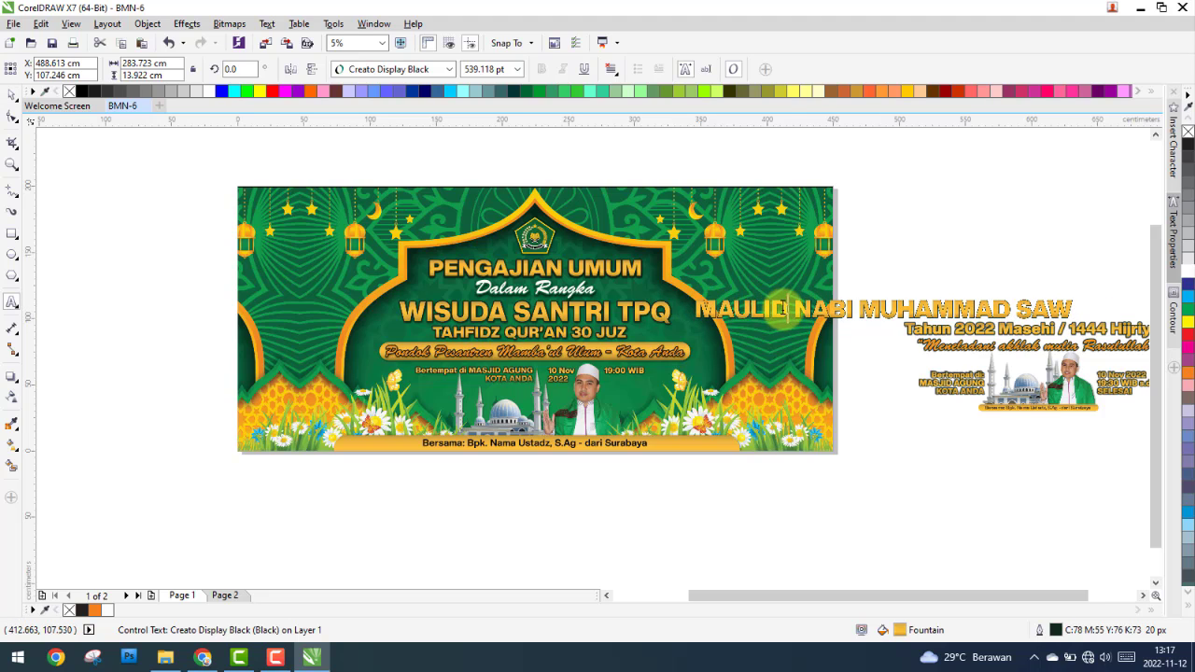
key("ctrl+a")
type("W")
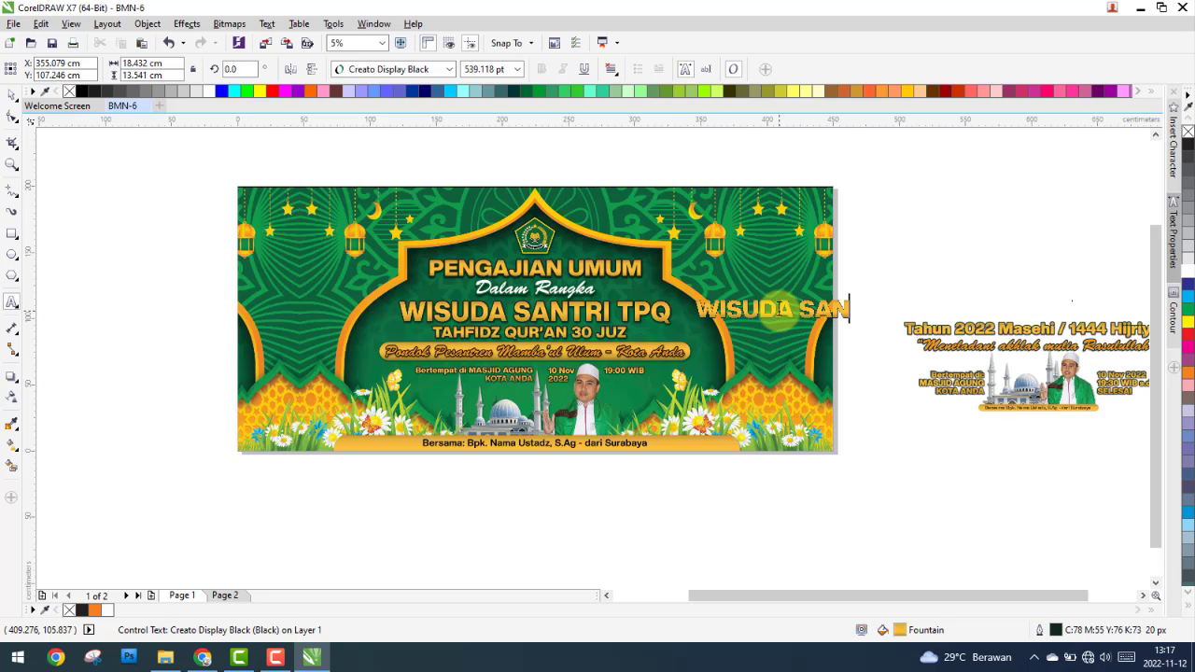
type("ISUDA SANTRI TP")
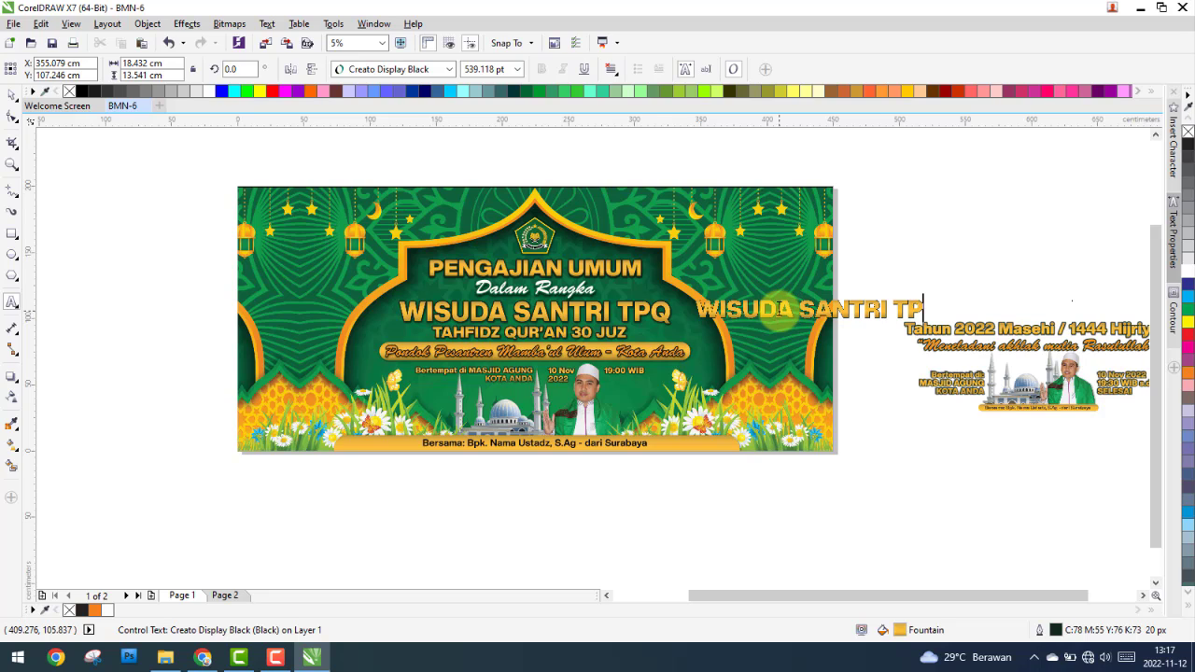
type("Q")
left_click(12, 95)
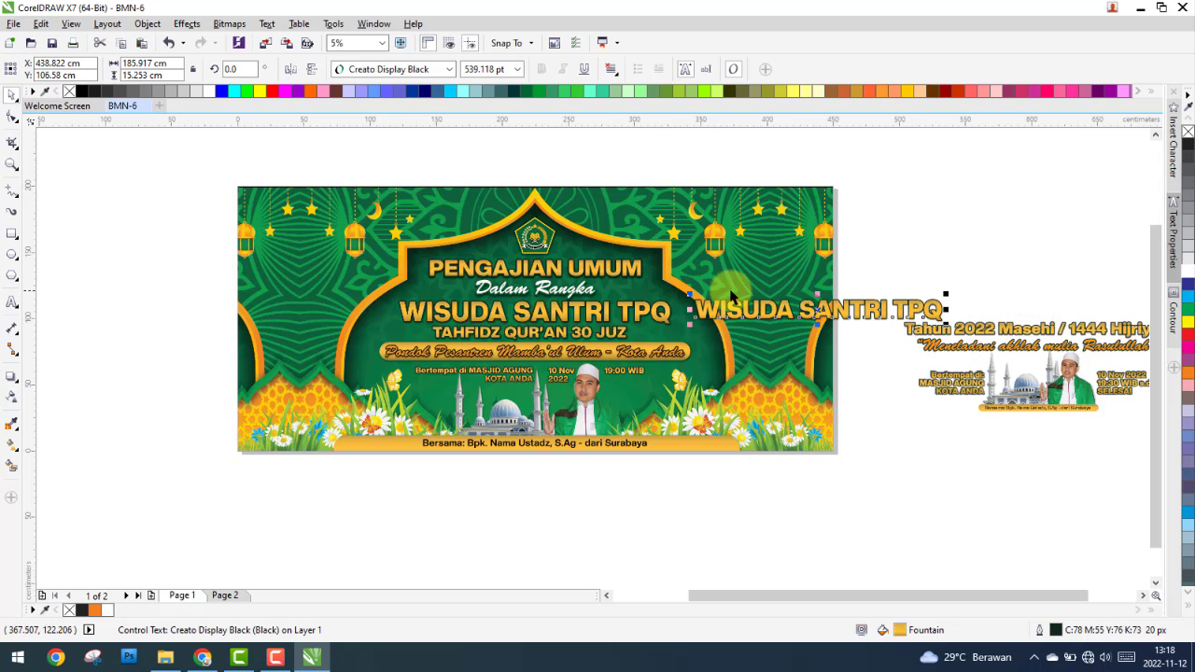
Step: Place "WISUDA SANTRI TPQ" over the reference heading, leave a spare copy beside the banner, and fill the placed text with red
left_click_drag(727, 306, 462, 311)
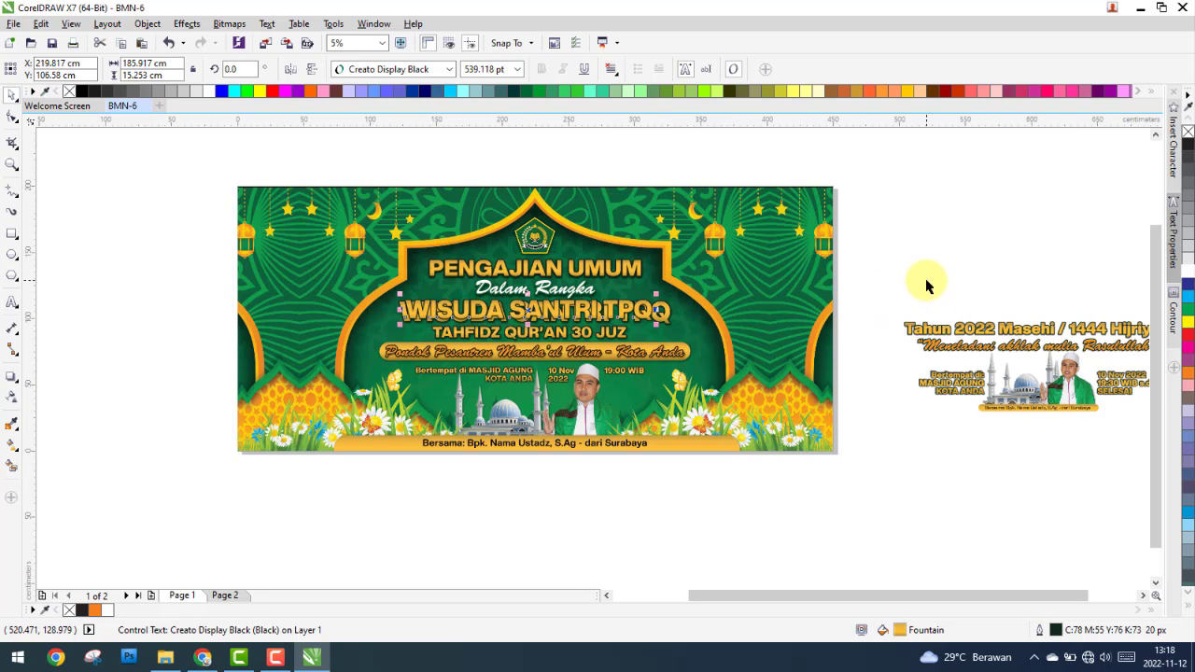
left_click_drag(920, 281, 884, 281)
left_click_drag(884, 281, 365, 341)
left_click_drag(600, 312, 146, 313)
left_click(472, 311)
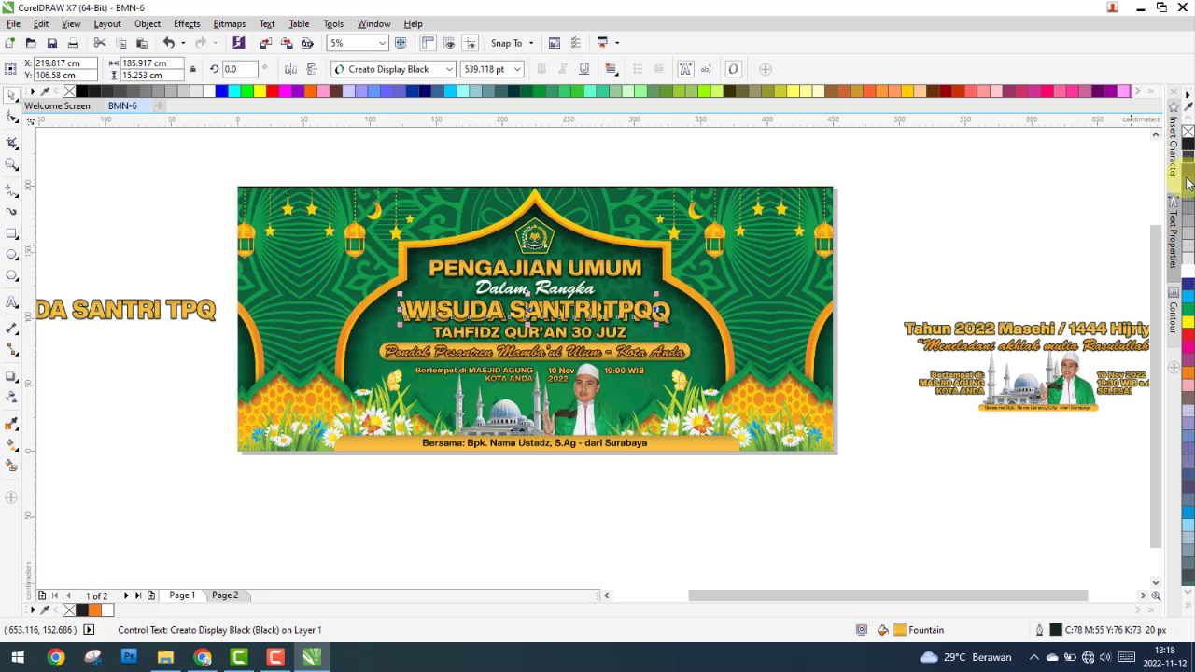
left_click(1188, 334)
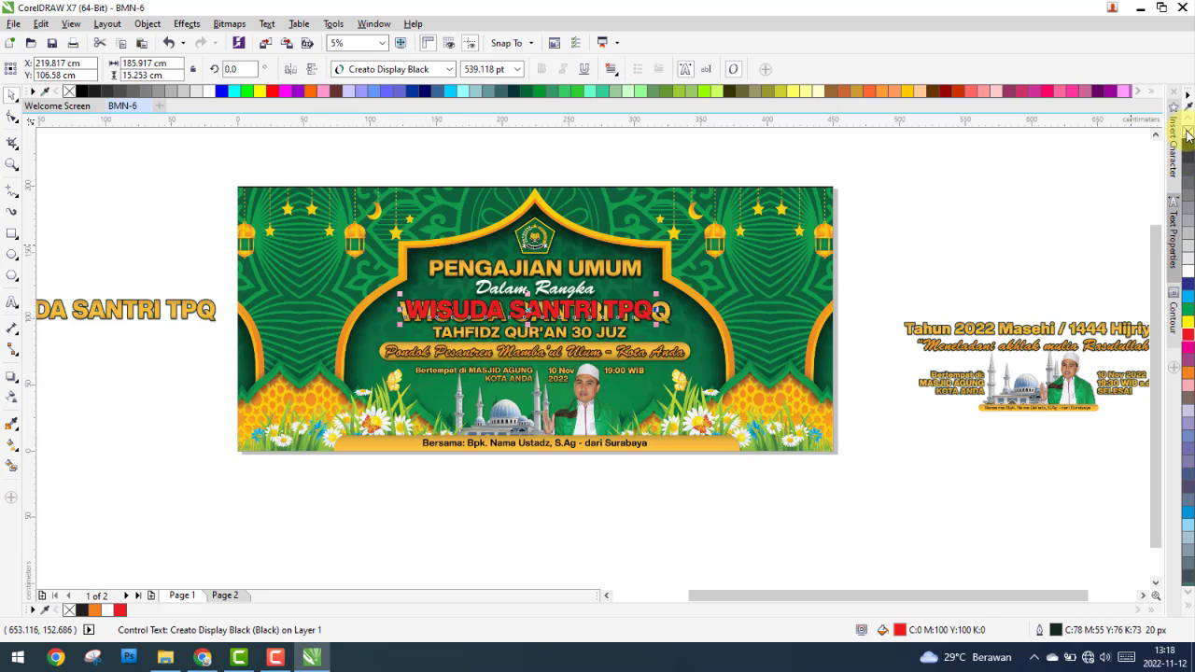
Step: Align the red "WISUDA SANTRI TPQ" text with the reference heading and enlarge it to about 204.6 cm wide
scroll(411, 306, "up", 6)
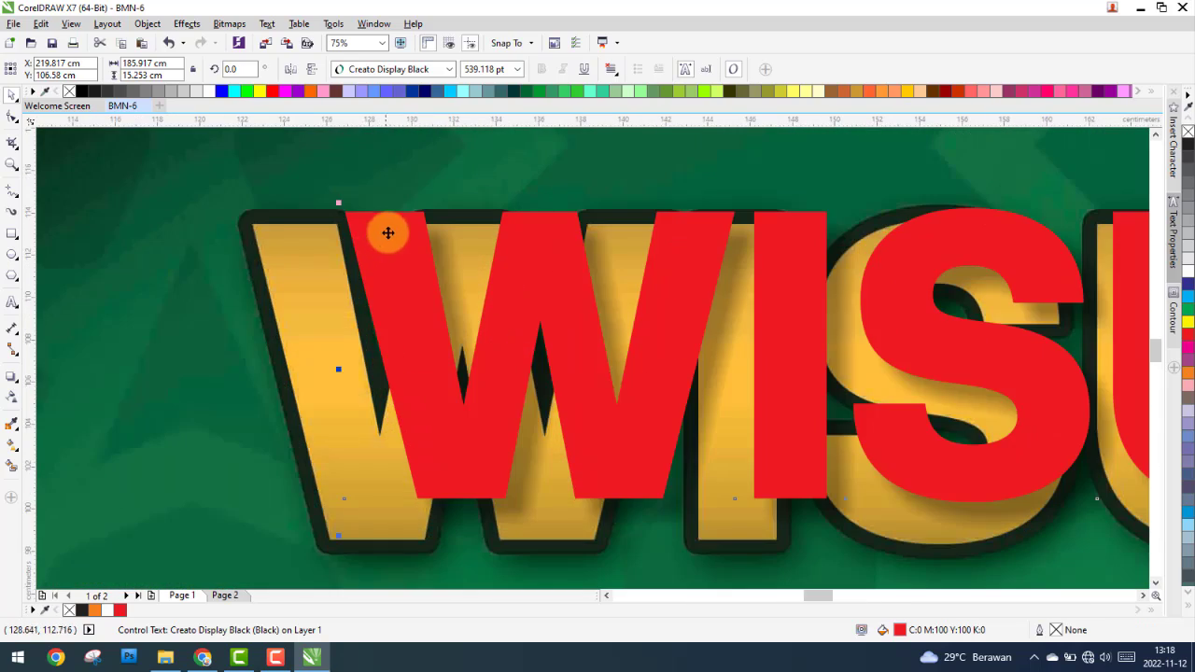
left_click_drag(387, 233, 296, 242)
scroll(278, 249, "down", 4)
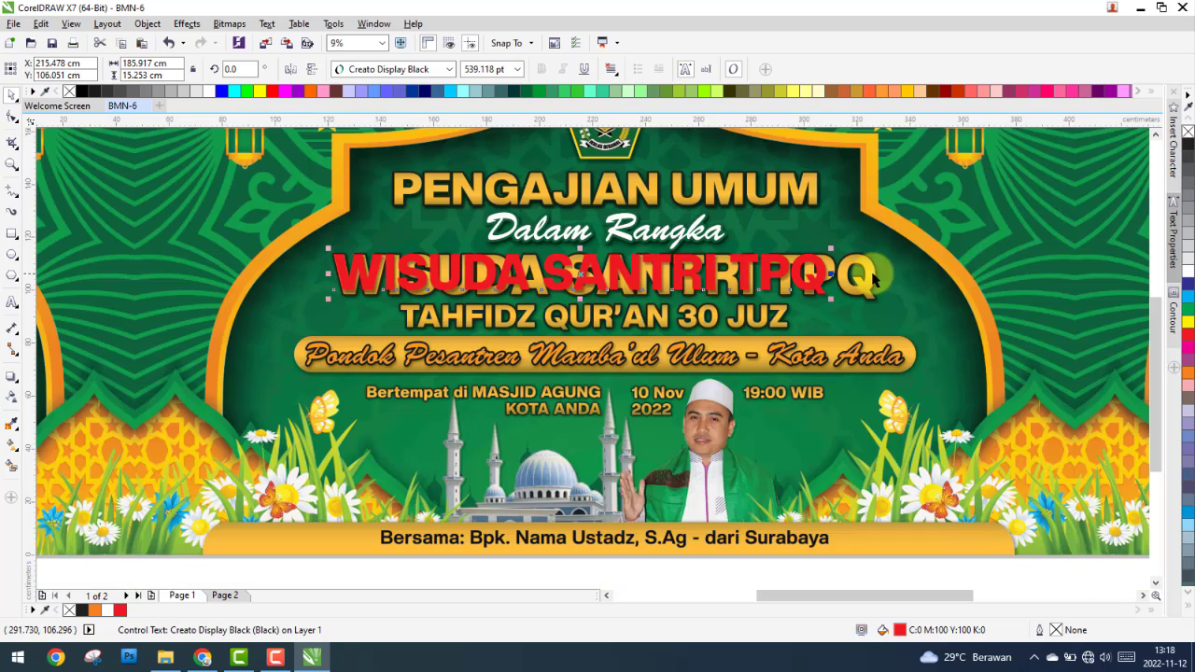
scroll(889, 285, "up", 2)
scroll(889, 284, "up", 1)
left_click_drag(626, 349, 834, 368)
scroll(827, 320, "down", 4)
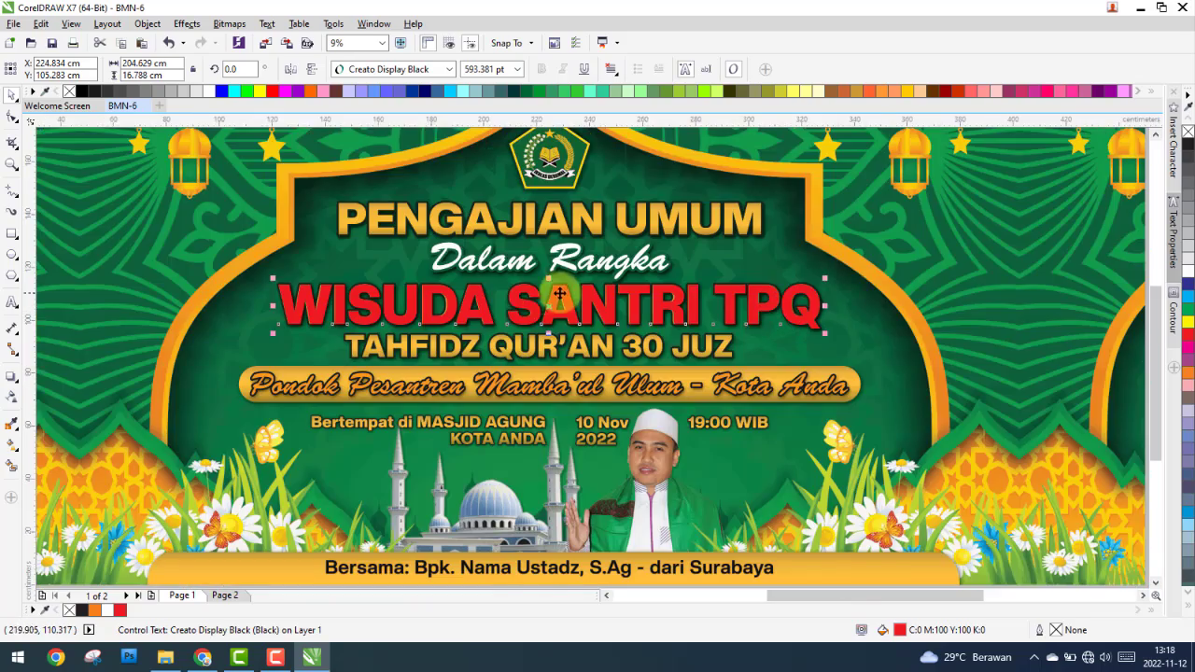
scroll(481, 297, "down", 1)
scroll(481, 296, "up", 1)
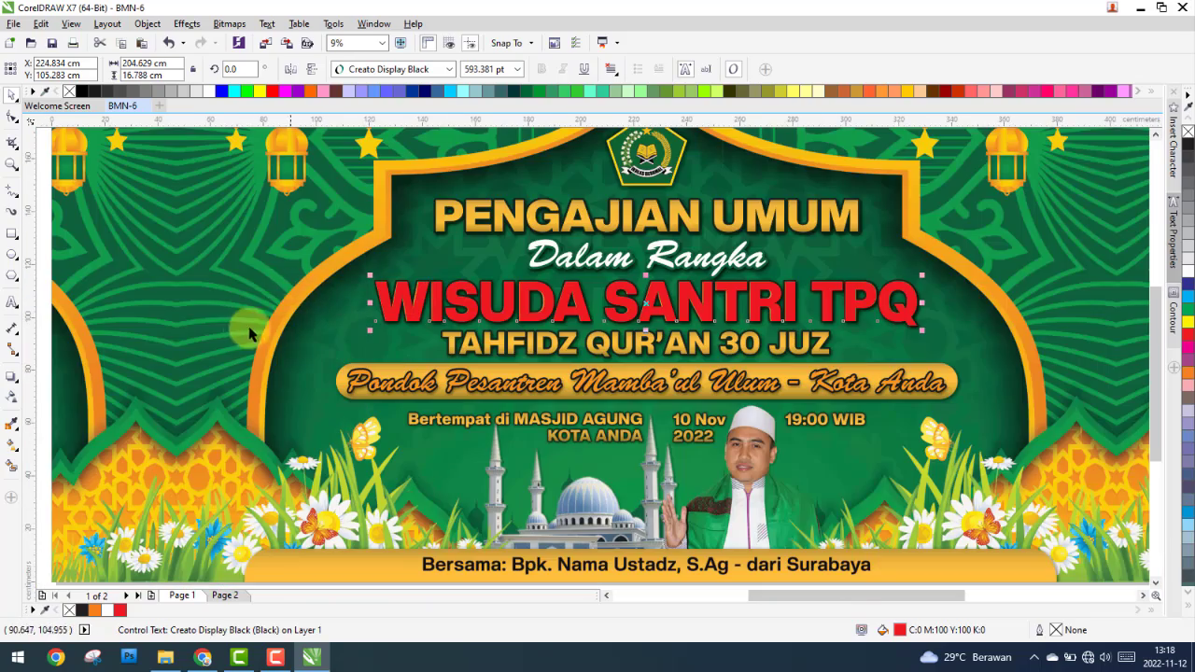
Step: Move the reference image aside and copy the outline pen and fill of the spare "WISUDA SANTRI TPQ" onto the red heading
left_click(545, 318)
key("ctrl+z")
left_click(468, 310)
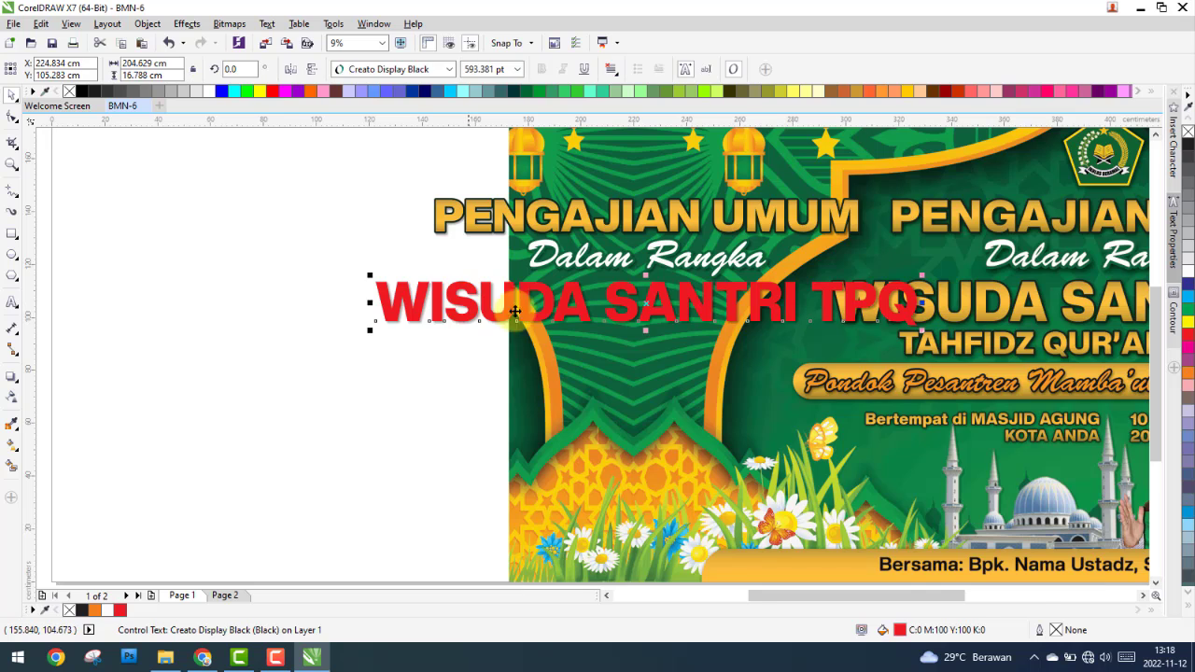
scroll(469, 309, "down", 1)
scroll(392, 286, "up", 1)
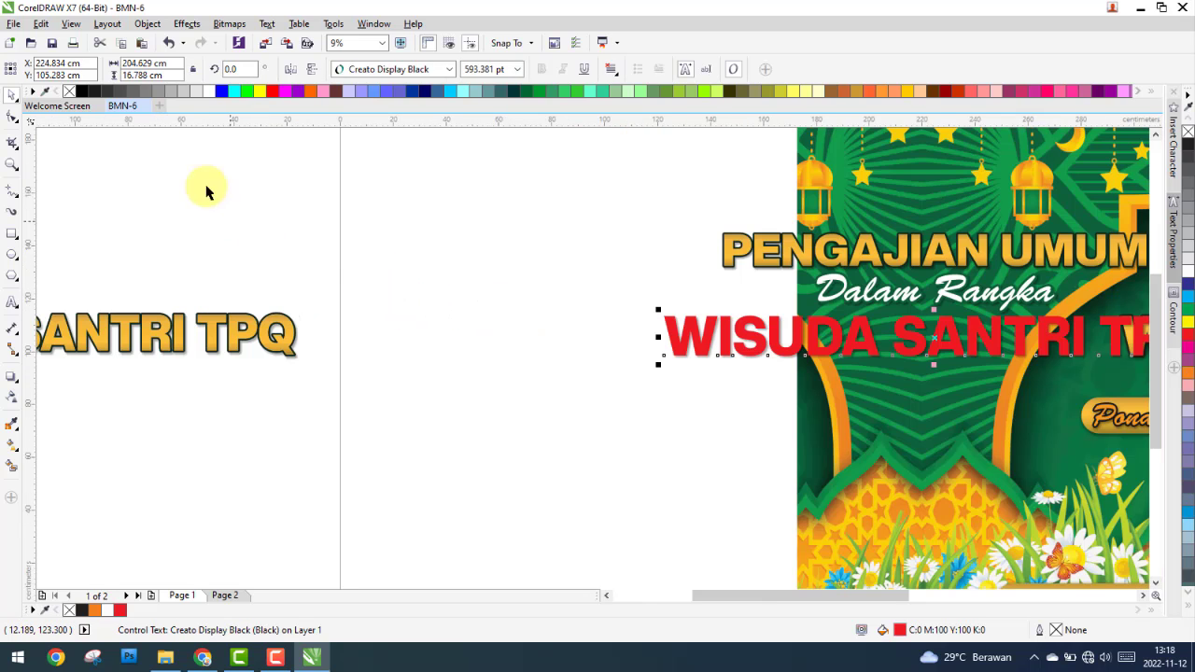
left_click(41, 23)
left_click(88, 232)
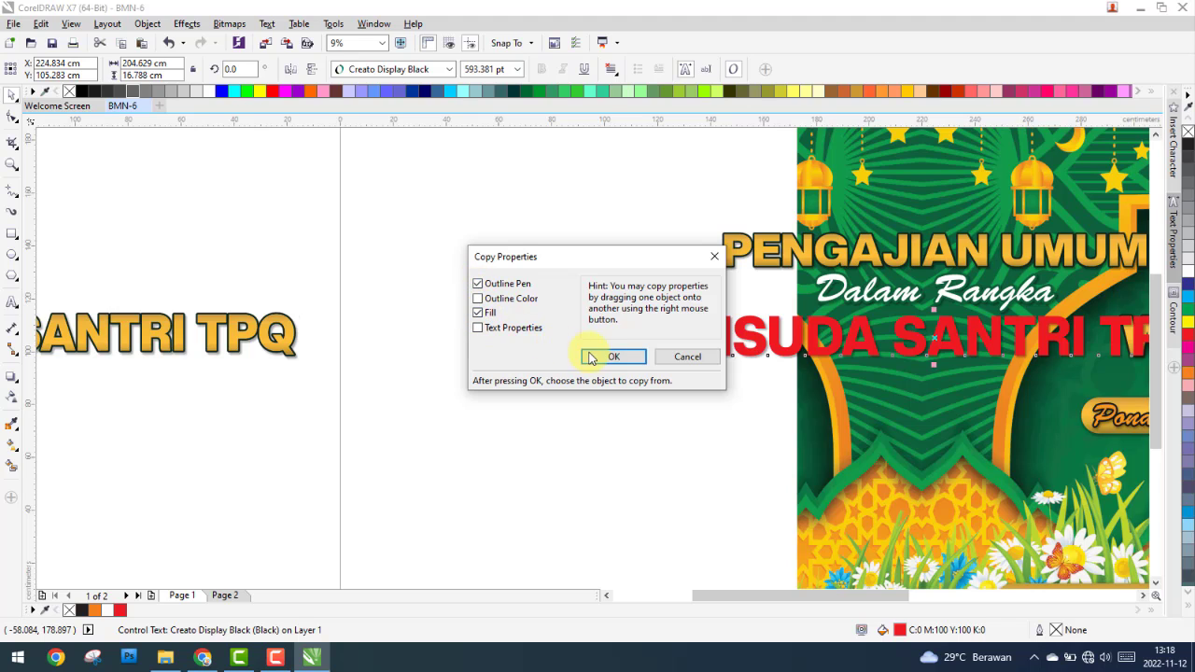
left_click(591, 357)
left_click(278, 321)
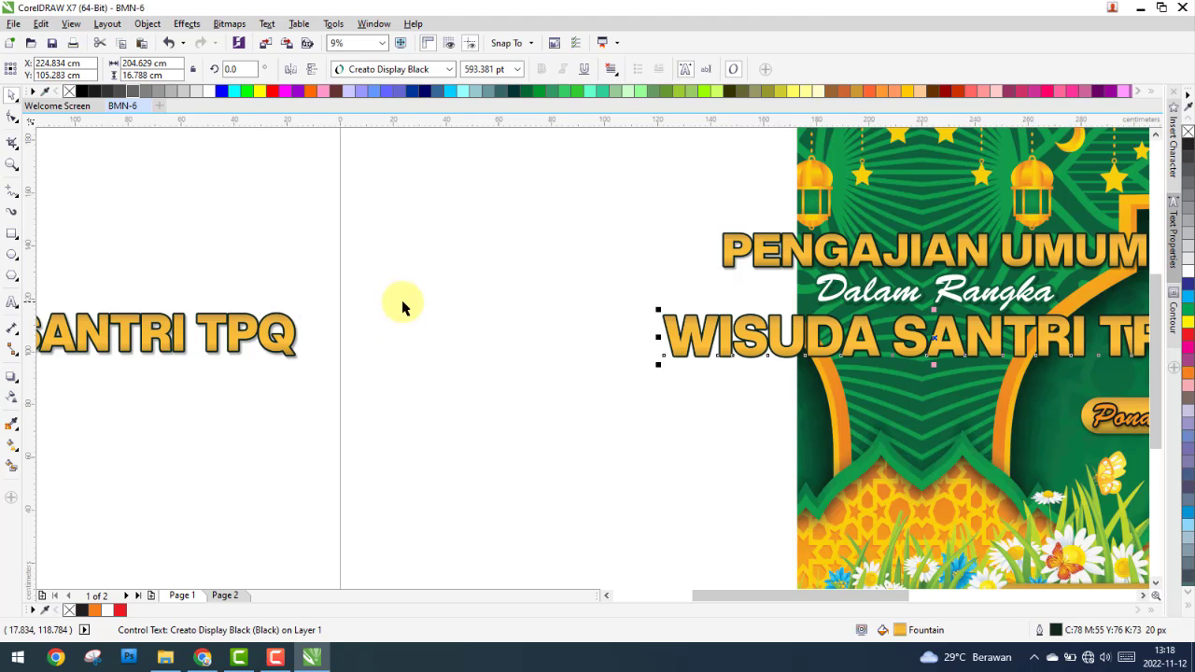
Step: Centre the reference banner image back on the page
scroll(408, 317, "down", 2)
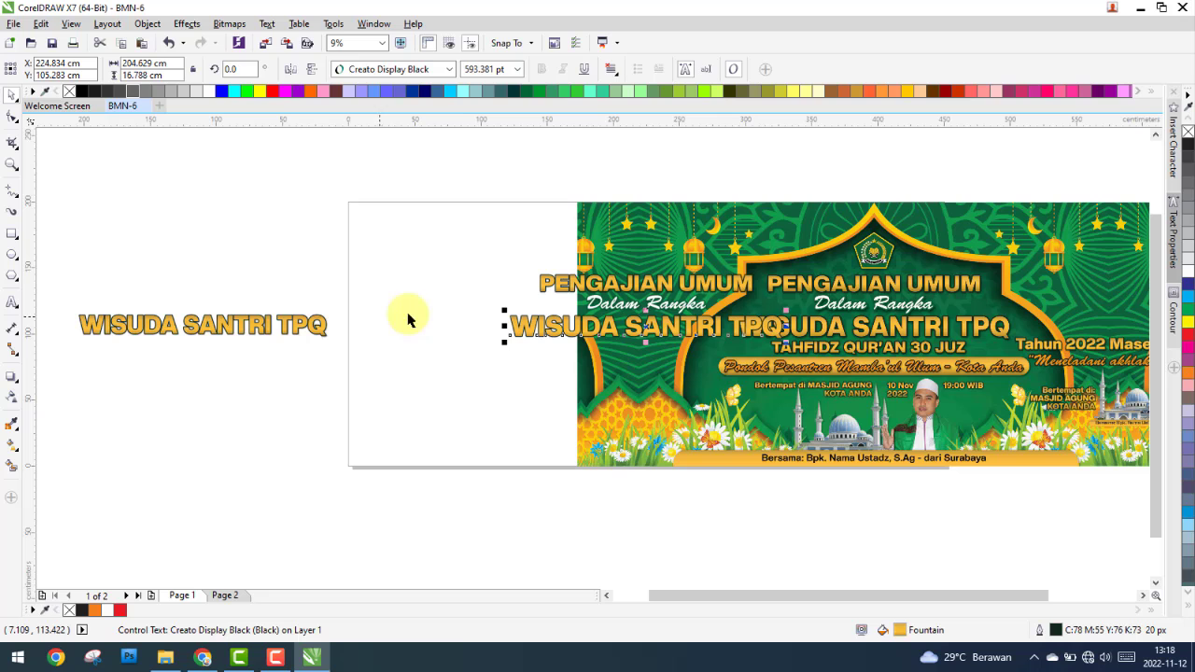
left_click(771, 224)
key("p")
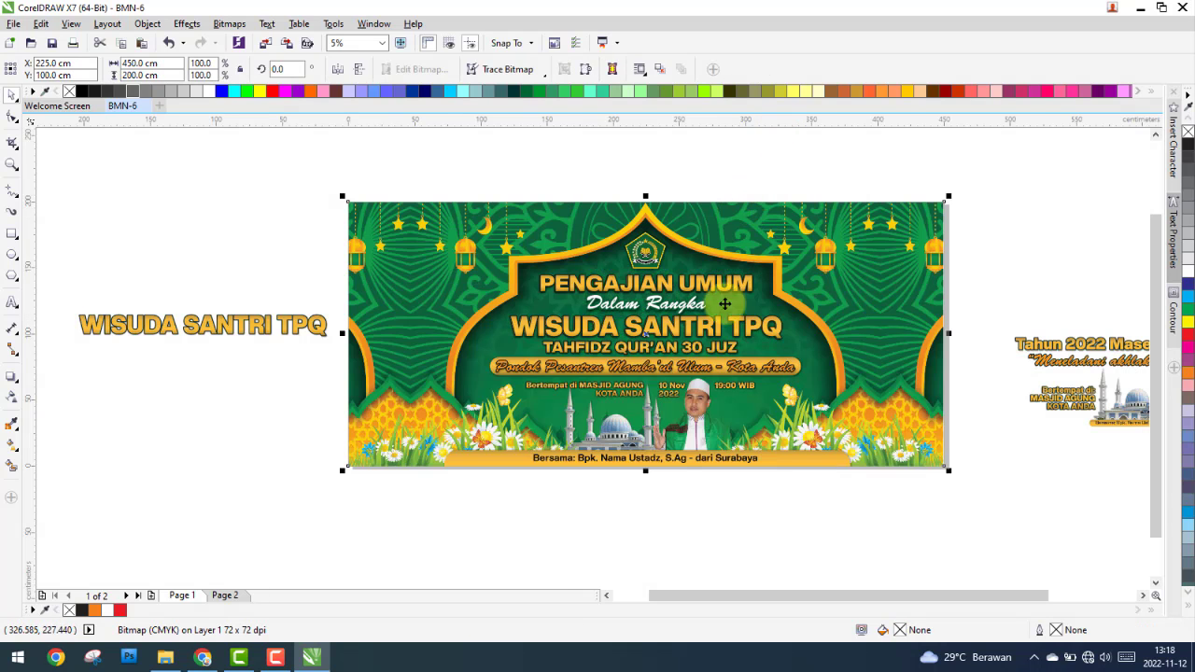
scroll(687, 335, "up", 2)
scroll(448, 358, "down", 2)
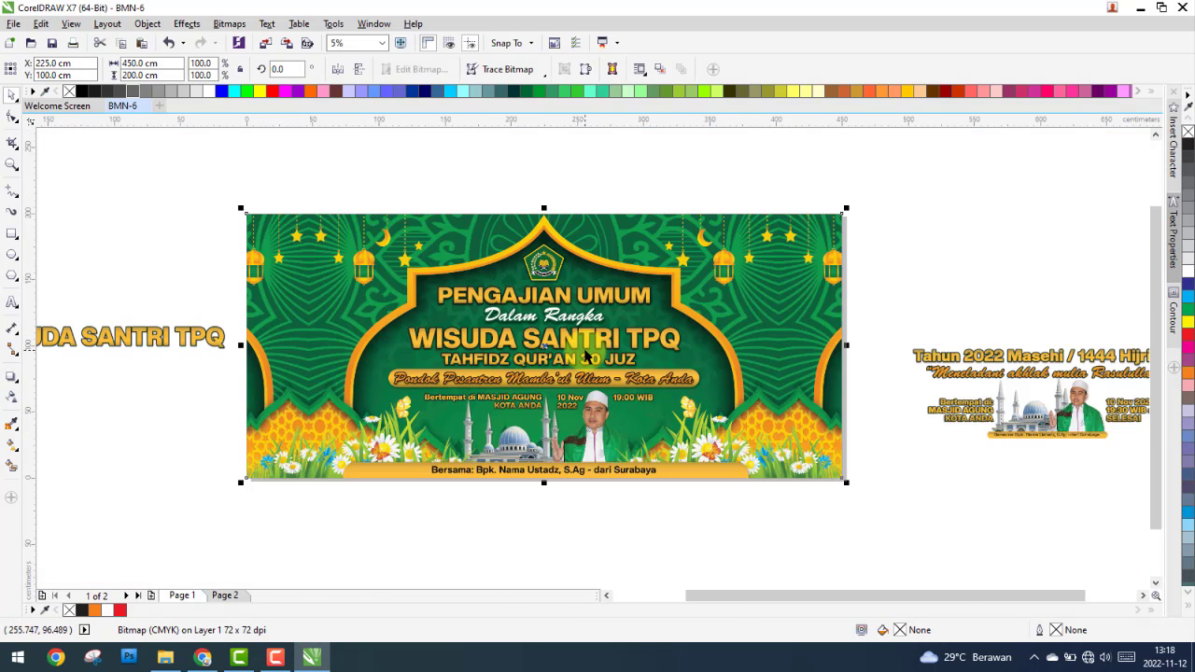
Step: Bring the "Tahun 2022 Masehi / 1444 Hijriyah" line onto the banner and replace its wording with "TAHFIDZ QUR’AN 30 JUZ"
left_click_drag(920, 360, 659, 358)
scroll(682, 356, "up", 2)
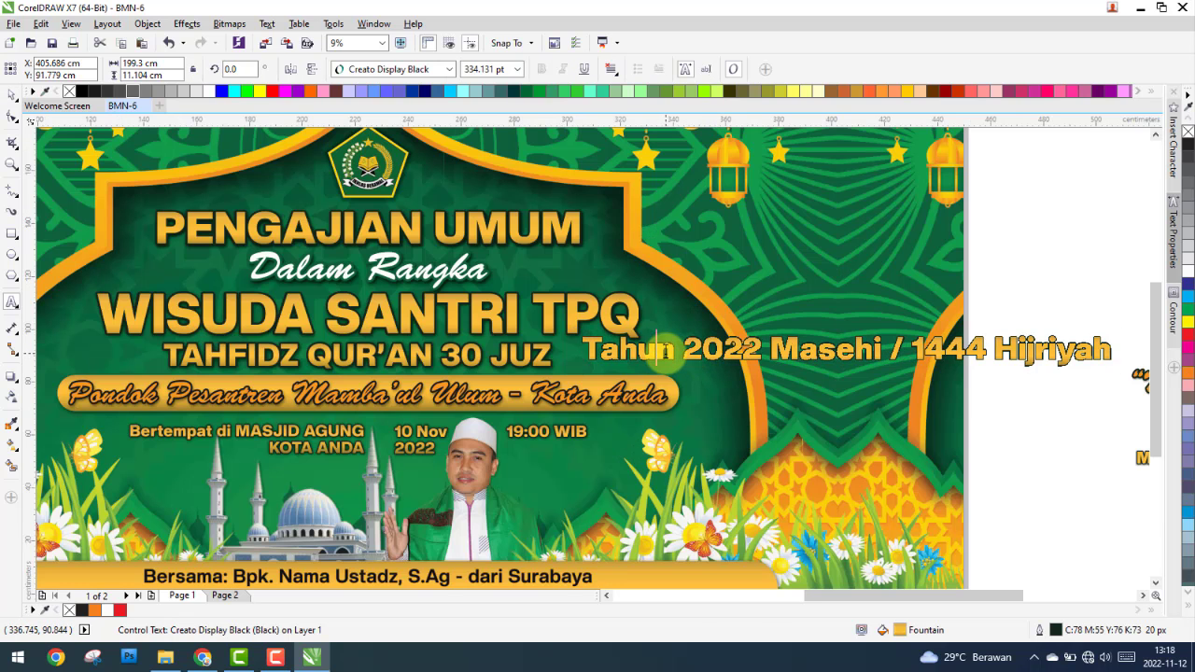
double_click(663, 353)
type("TAHFIDZ QUR’AN 30 JUZ")
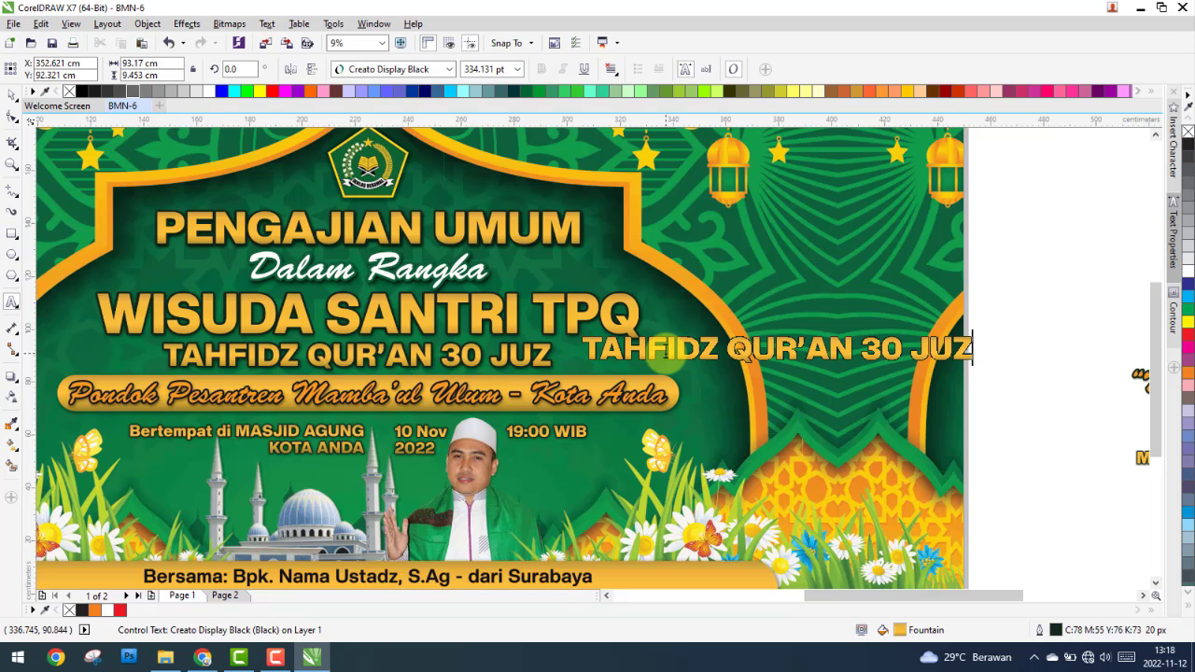
key("Escape")
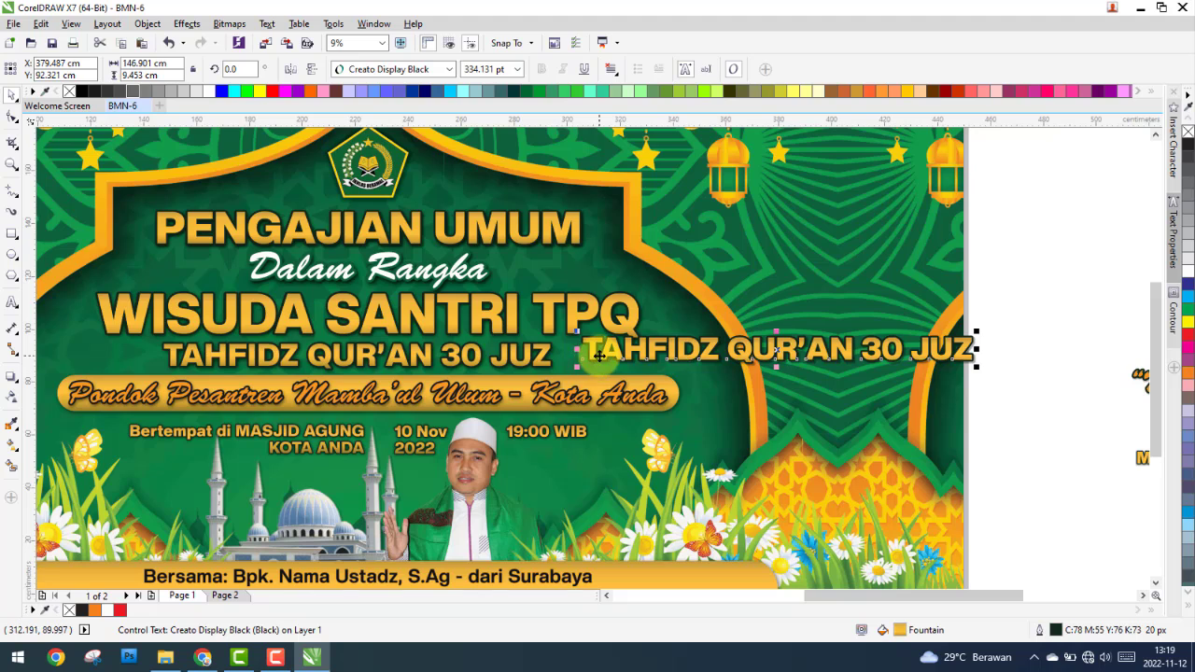
Step: Move the "TAHFIDZ QUR’AN 30 JUZ" text exactly over the matching line of the reference
left_click_drag(598, 355, 213, 355)
scroll(208, 353, "up", 5)
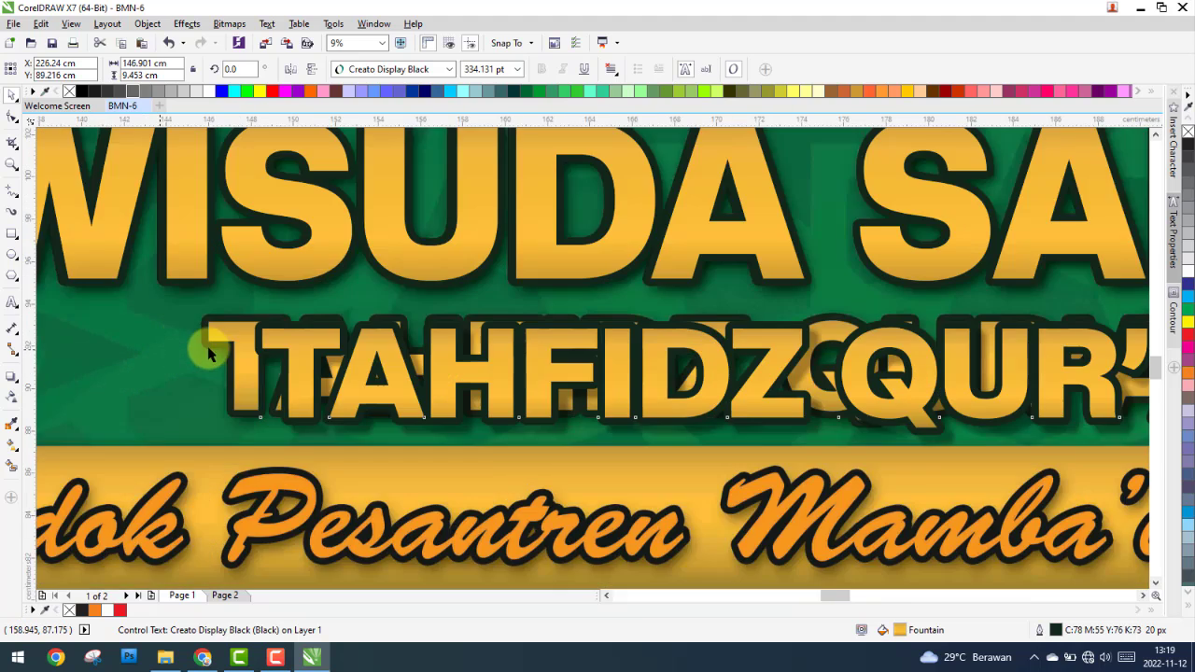
scroll(207, 353, "up", 3)
left_click_drag(368, 328, 277, 320)
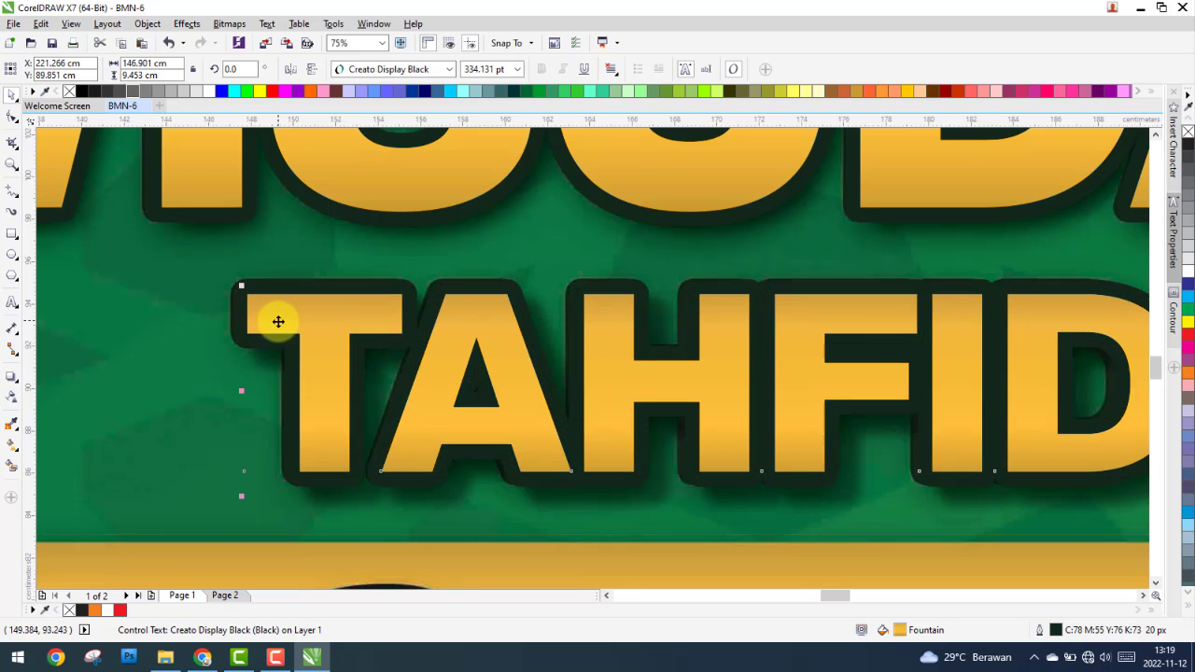
Step: Try to centre the "TAHFIDZ QUR’AN 30 JUZ" text horizontally on the reference banner image
scroll(382, 342, "down", 8)
left_click(963, 304, "shift")
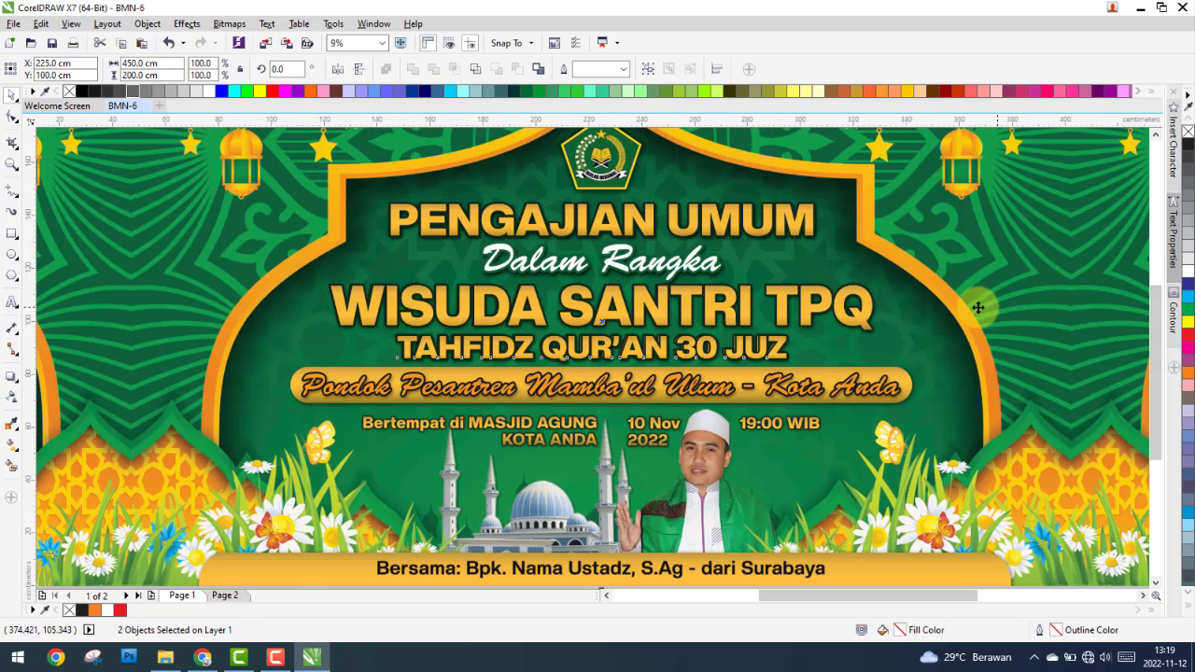
key("e")
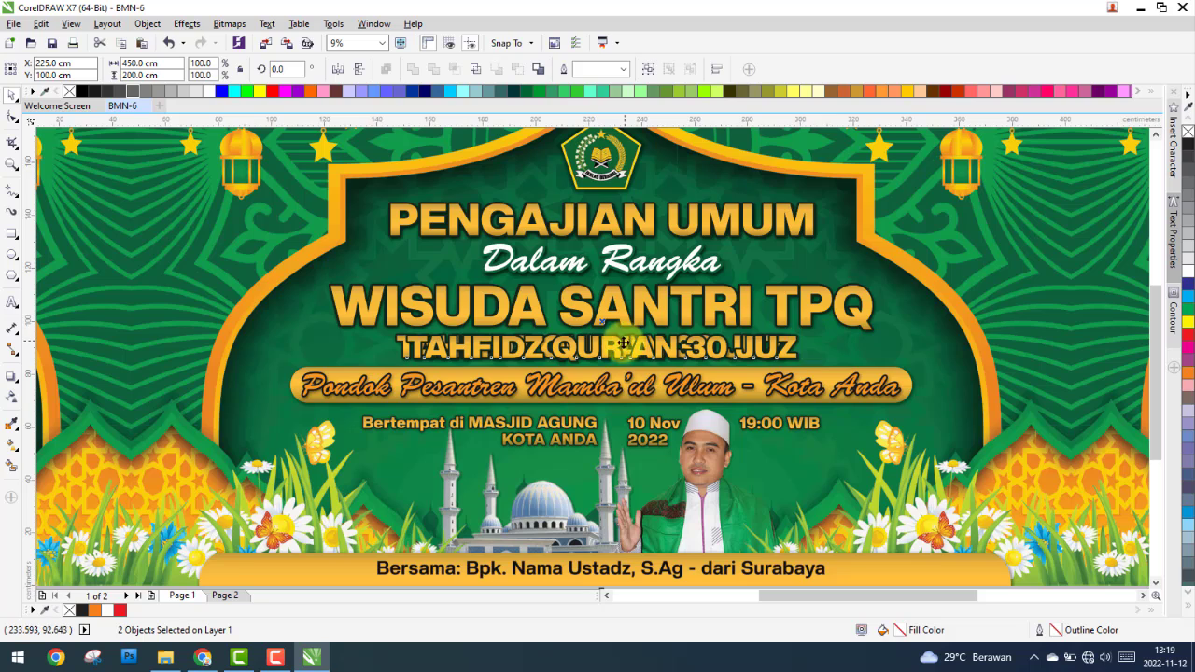
scroll(424, 390, "down", 2)
left_click(551, 369)
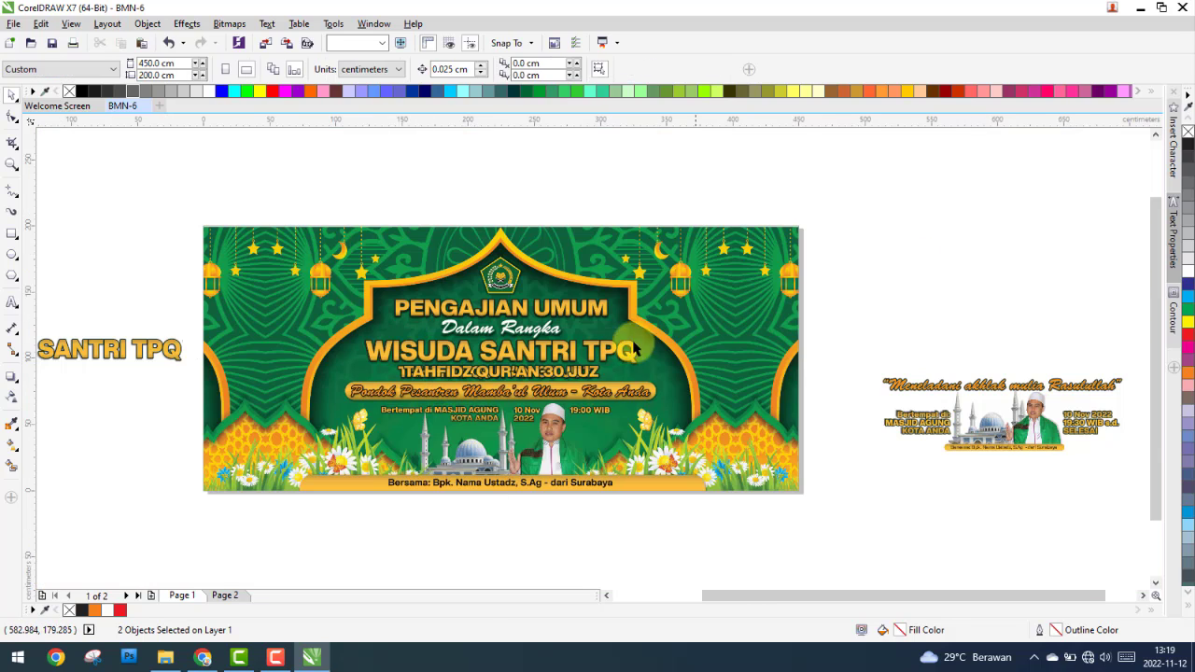
Step: Shift the "TAHFIDZ QUR’AN 30 JUZ" text back onto the matching reference line, check its alignment, and deselect it
scroll(584, 371, "up", 2)
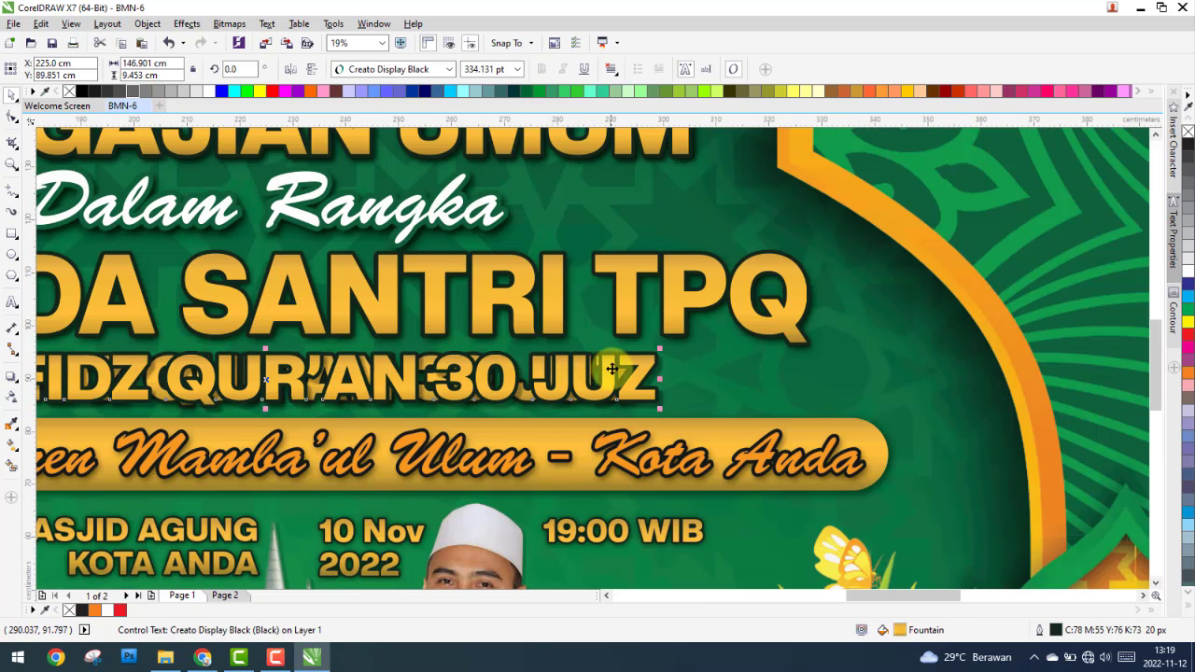
left_click_drag(612, 369, 581, 373)
scroll(686, 372, "down", 1)
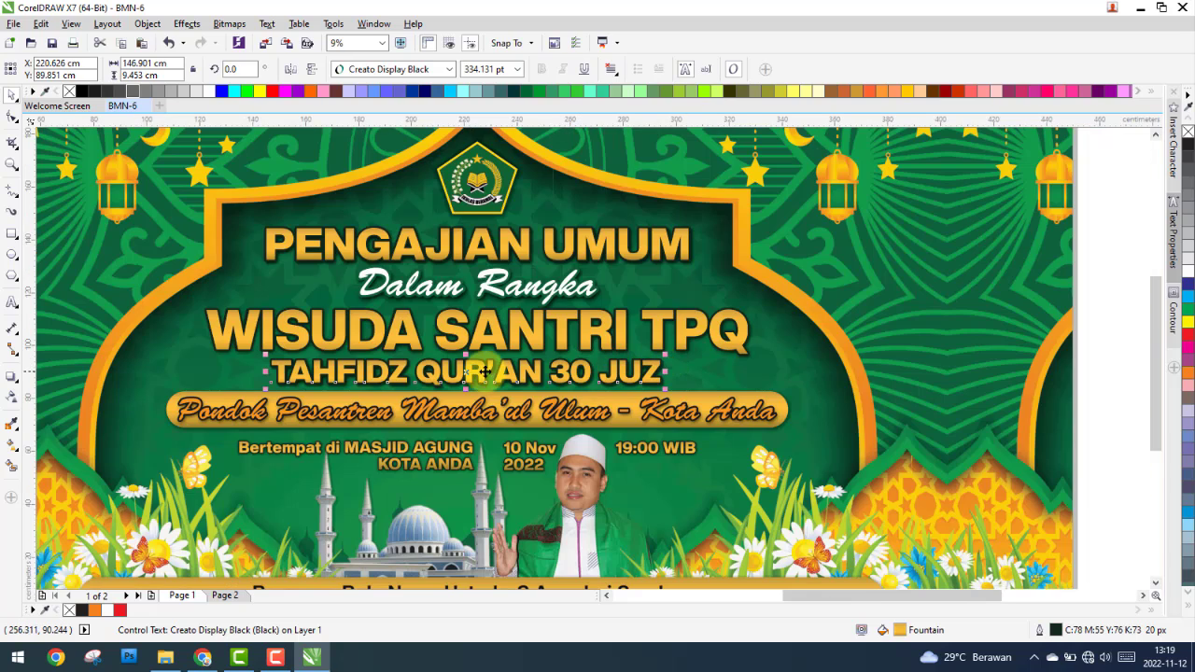
scroll(499, 371, "up", 4)
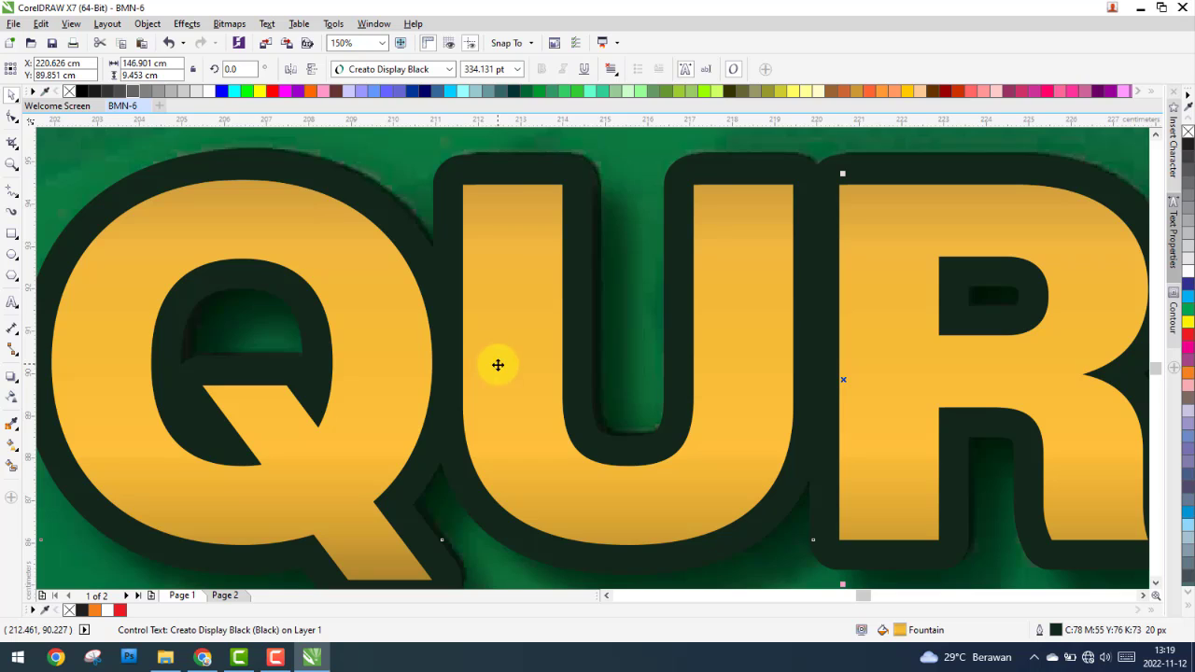
scroll(497, 323, "down", 5)
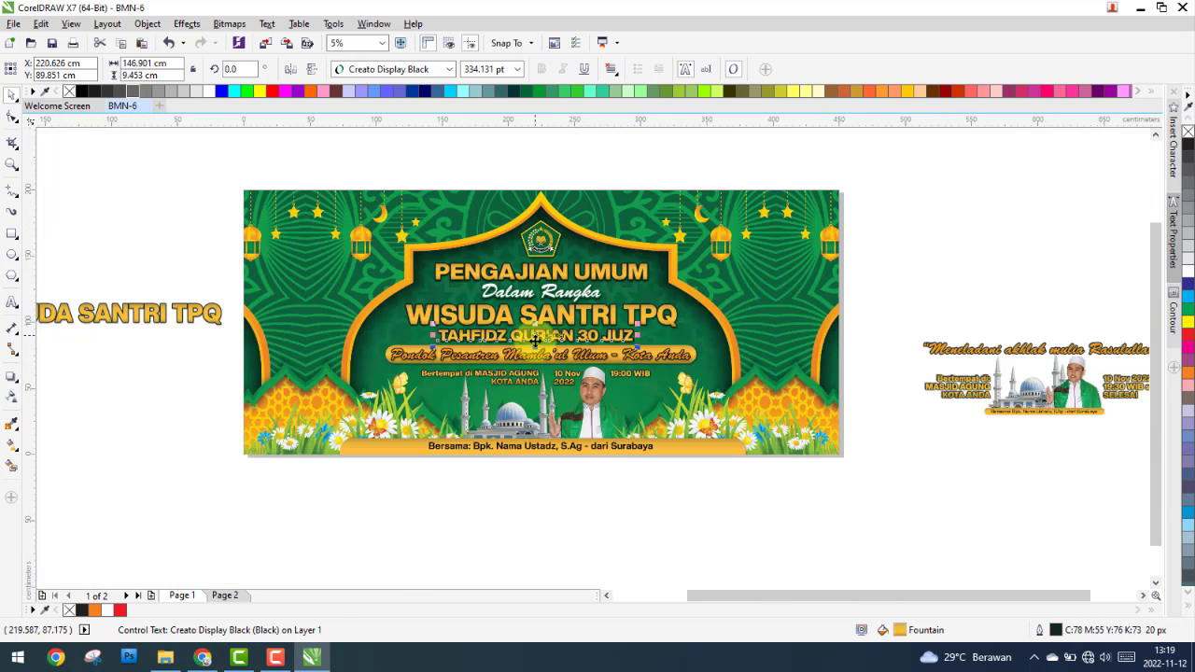
left_click(886, 324)
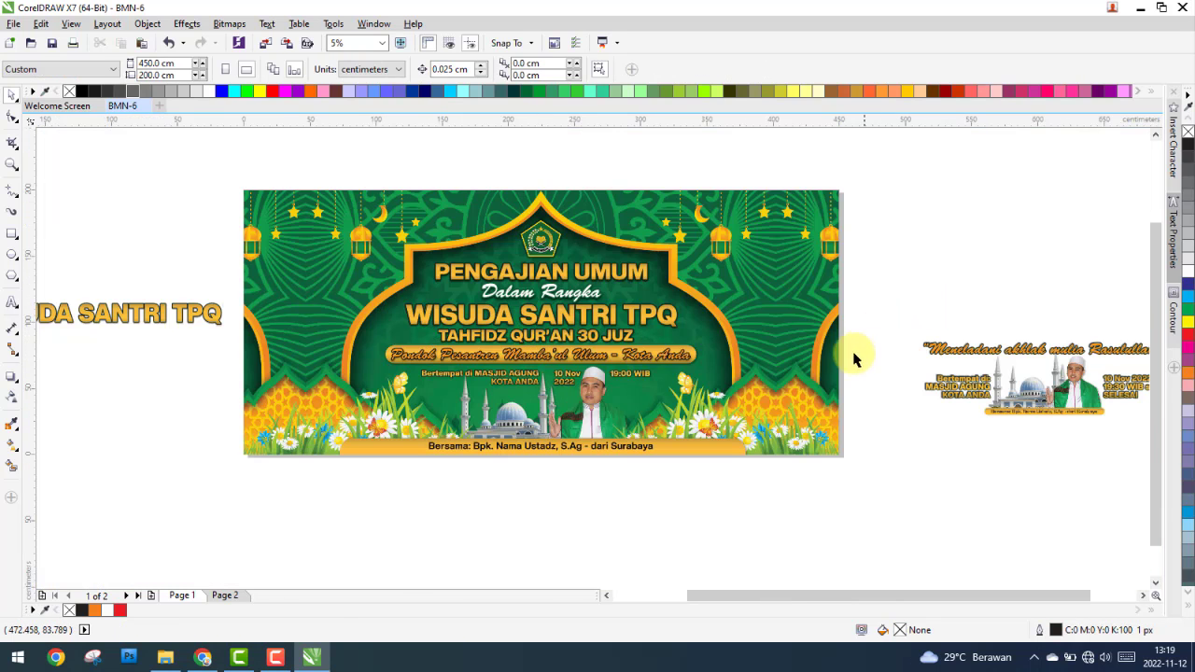
Step: Enlarge the gold rounded bar from the spare elements to about 283.5 x 16.6 cm and duplicate it below the banner
left_click_drag(988, 418, 950, 317)
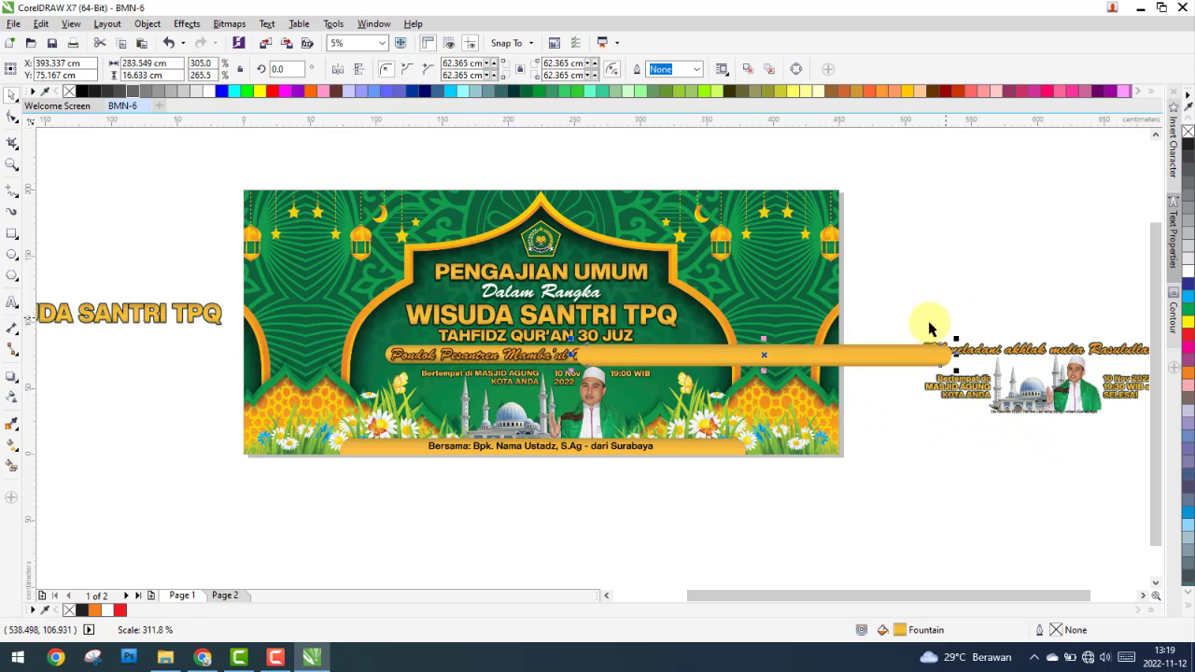
left_click_drag(529, 523, 560, 475)
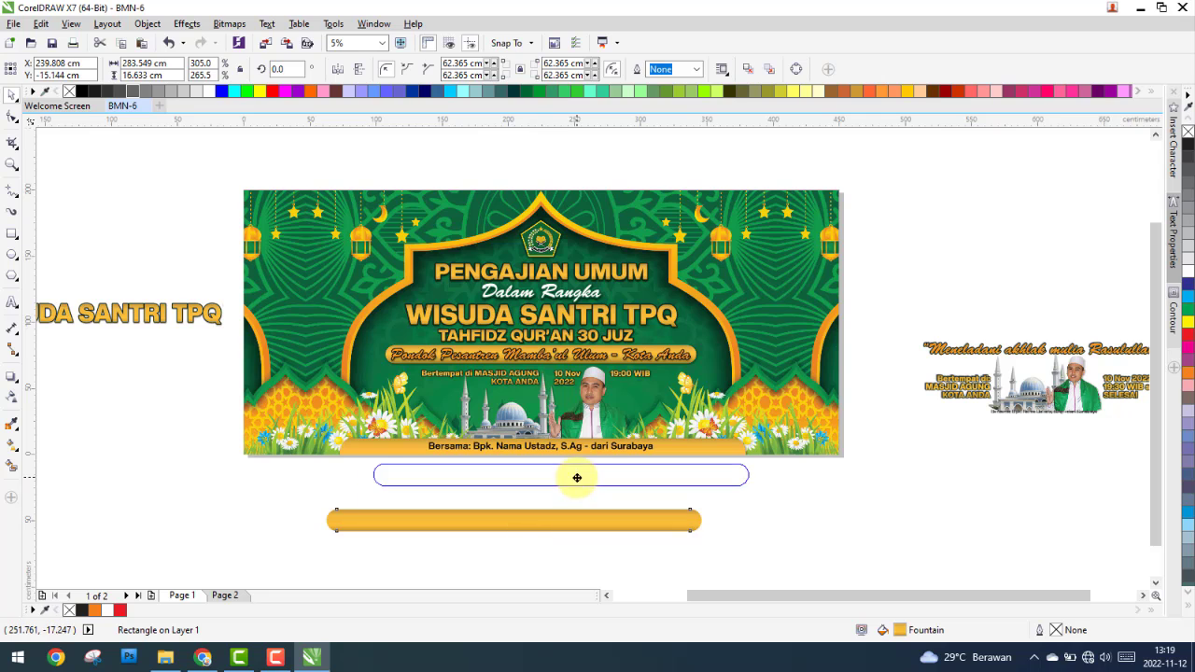
right_click(560, 474)
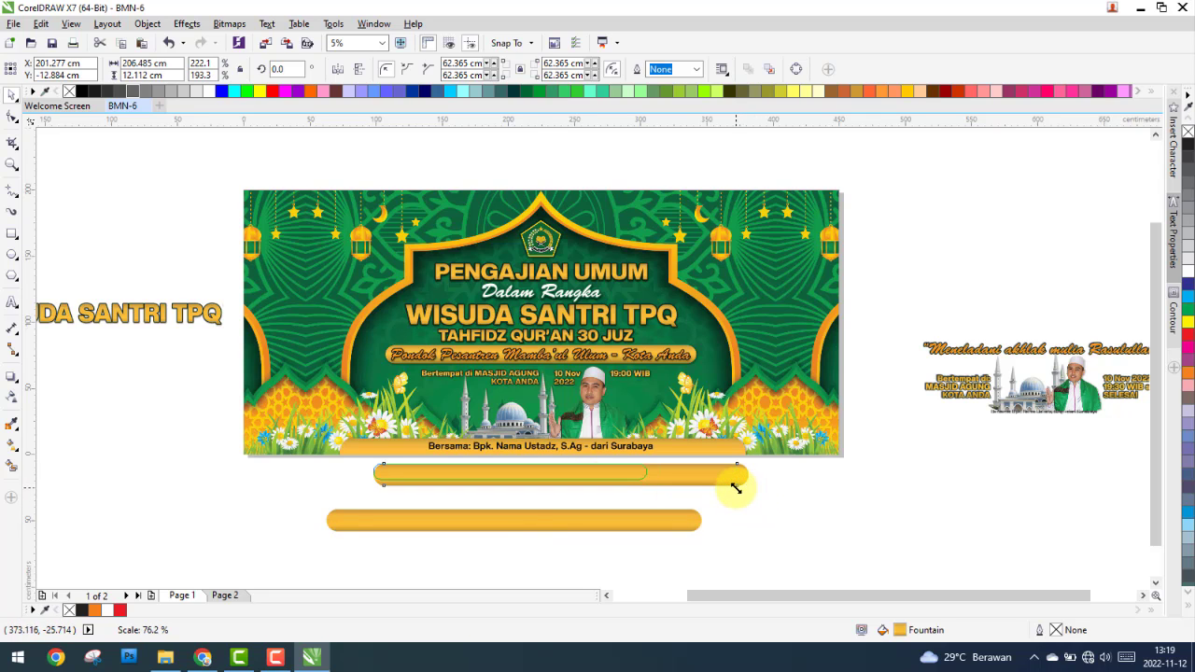
Step: Reduce the duplicated gold bar to about 206.5 x 12.1 cm and place it over the reference's "Pondok Pesantren" strip
left_click_drag(735, 487, 646, 478)
left_click_drag(407, 465, 430, 342)
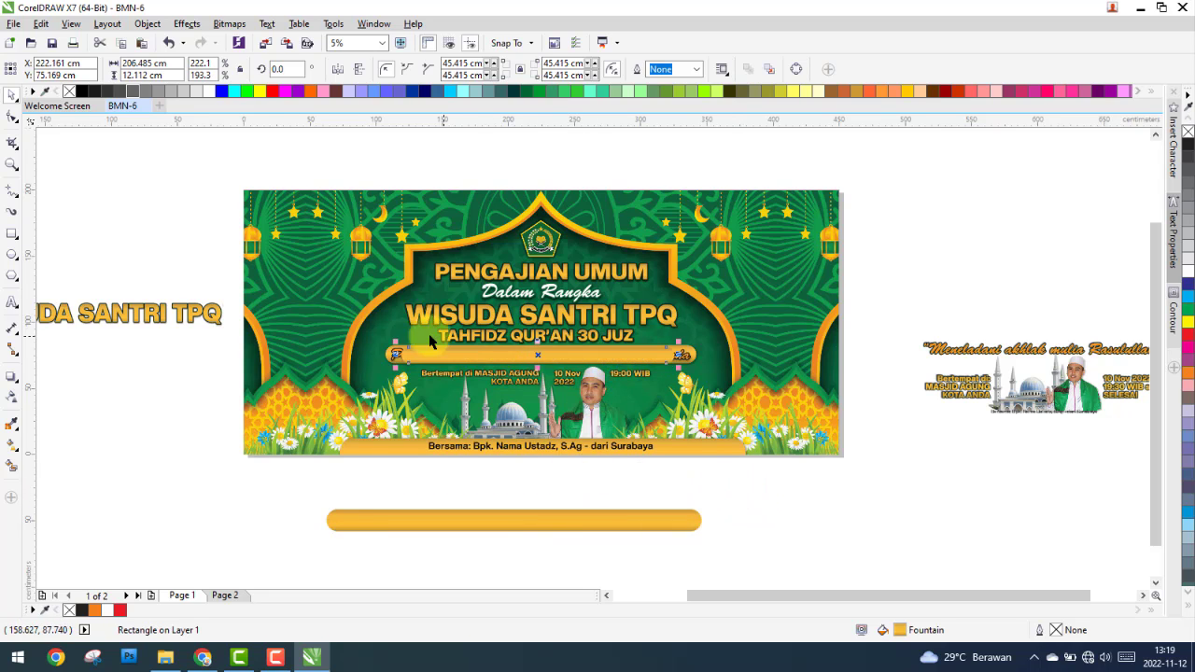
Step: Align the gold bar's left rounded end with the reference's "Pondok Pesantren" strip and widen the bar to about 235 cm
scroll(411, 351, "up", 5)
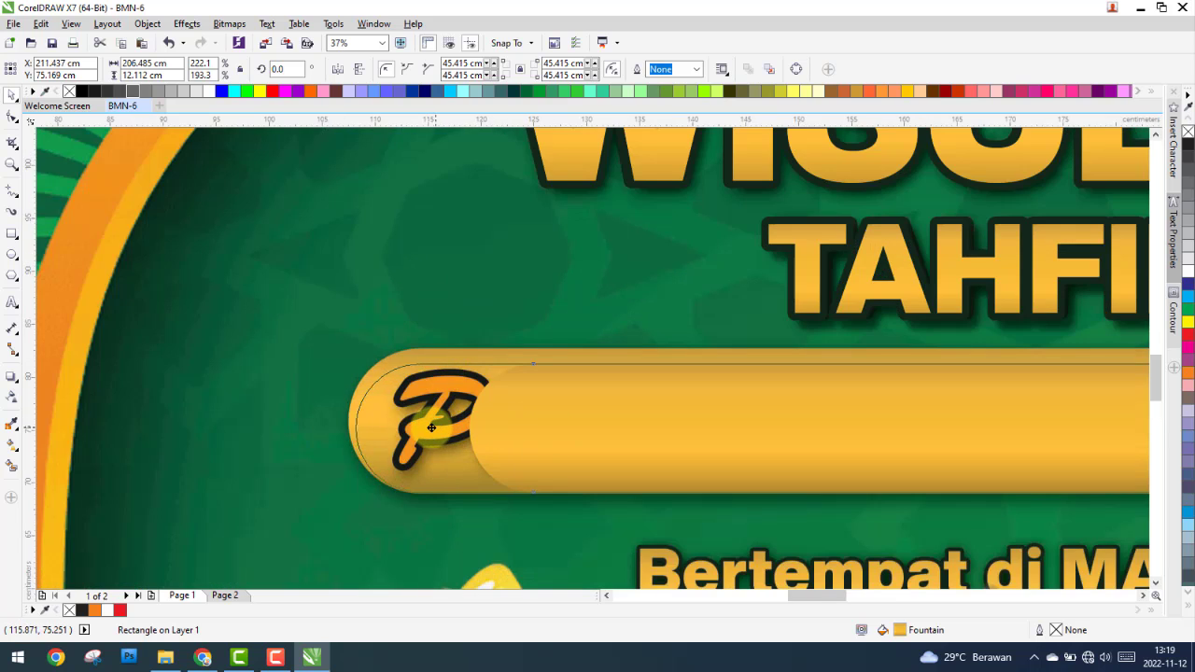
left_click_drag(431, 428, 431, 423)
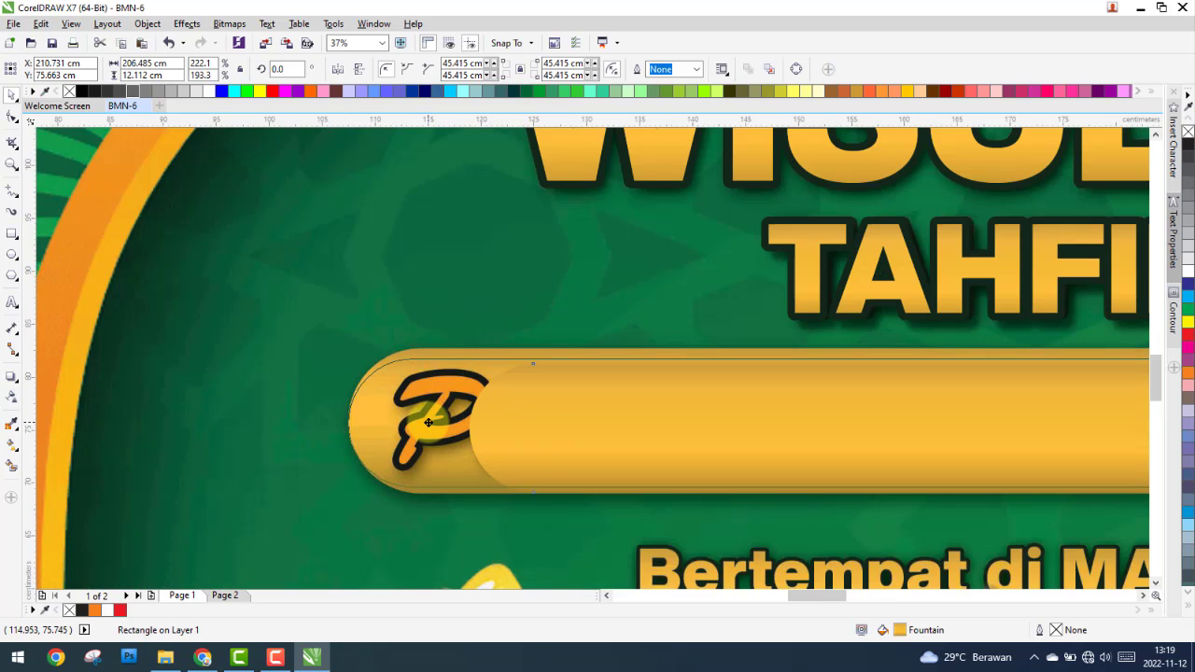
scroll(429, 425, "down", 5)
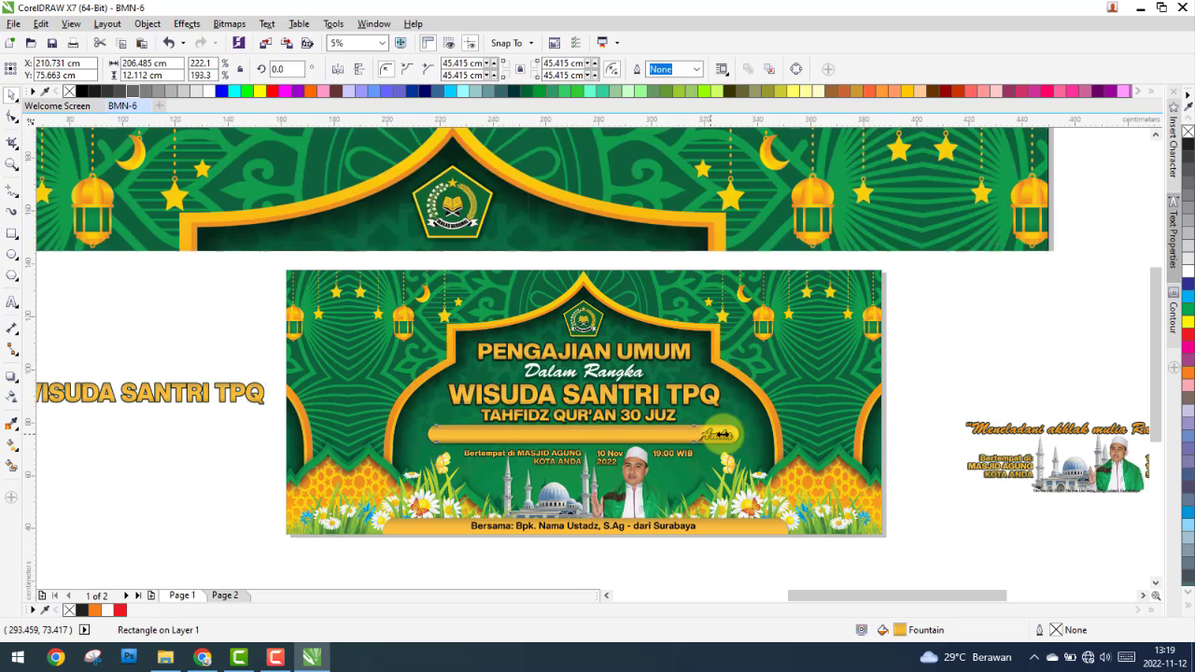
scroll(722, 434, "up", 5)
left_click_drag(521, 423, 832, 432)
scroll(750, 435, "down", 5)
scroll(528, 430, "up", 5)
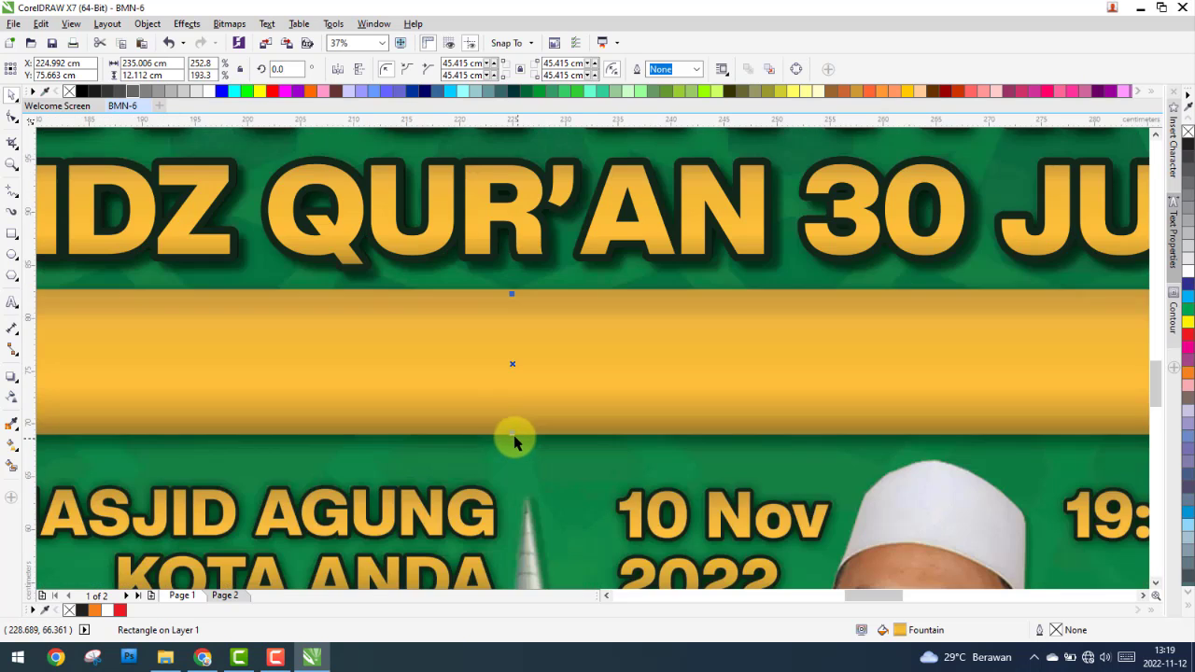
Step: Fill the bar with yellow for contrast and extend its lower and upper edges to match the strip, about 13.67 cm high
scroll(514, 440, "up", 5)
left_click(1189, 322)
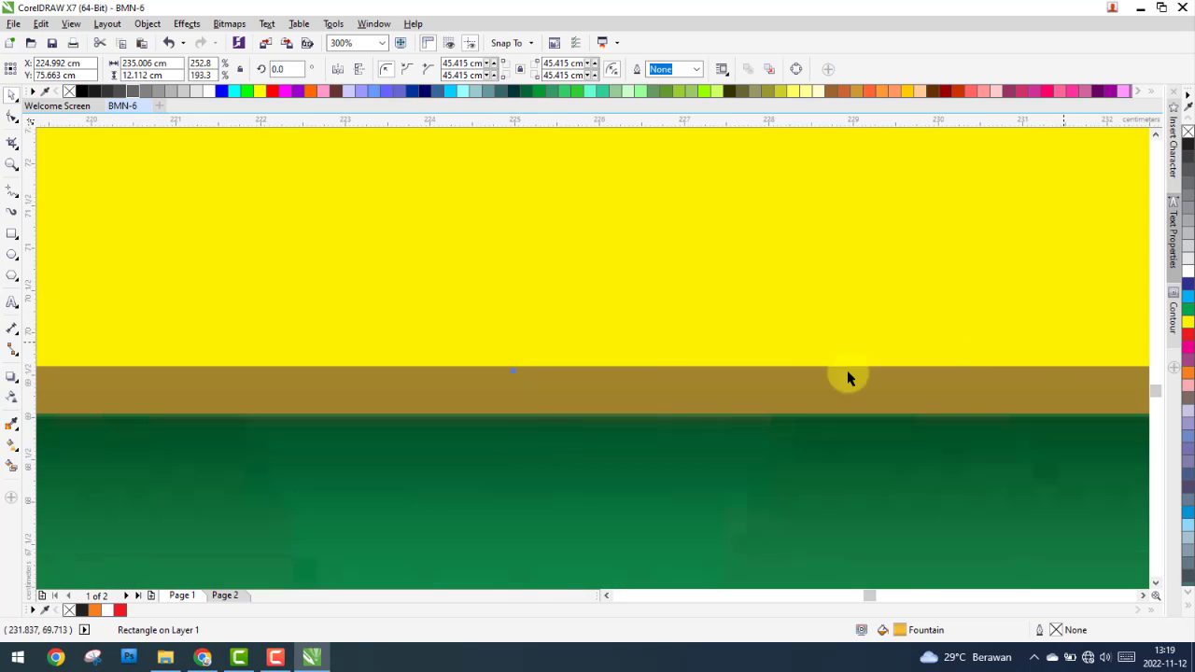
left_click_drag(514, 374, 528, 426)
scroll(532, 467, "down", 3)
scroll(532, 462, "down", 2)
scroll(518, 402, "up", 6)
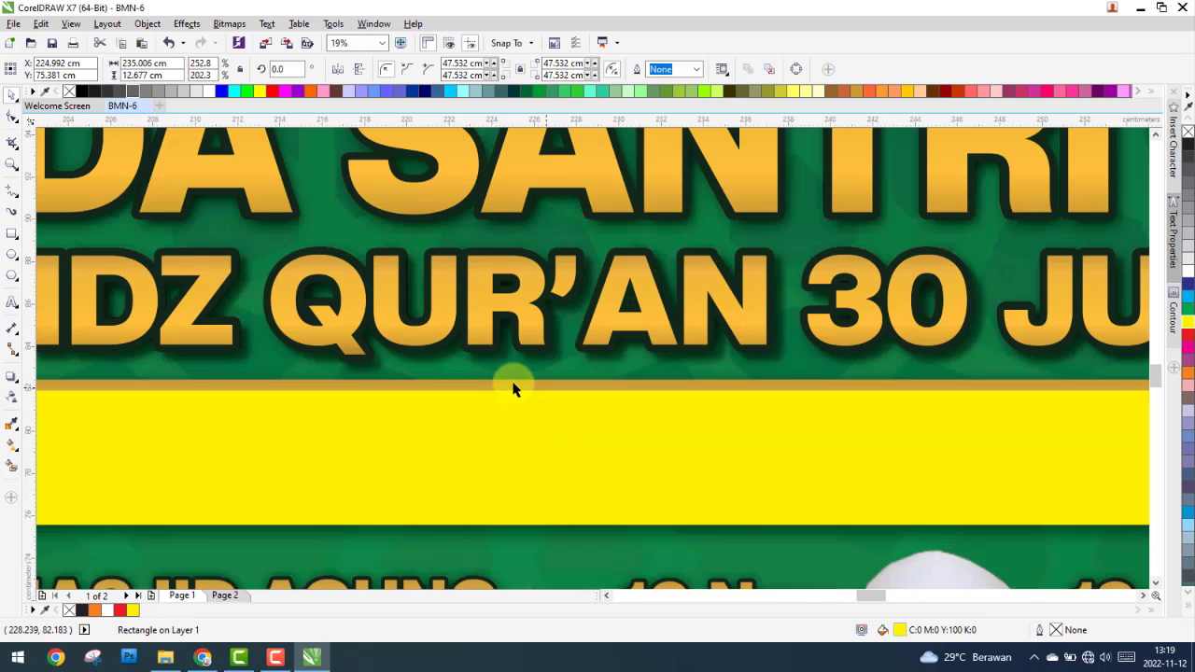
left_click_drag(519, 401, 587, 352)
scroll(625, 371, "down", 7)
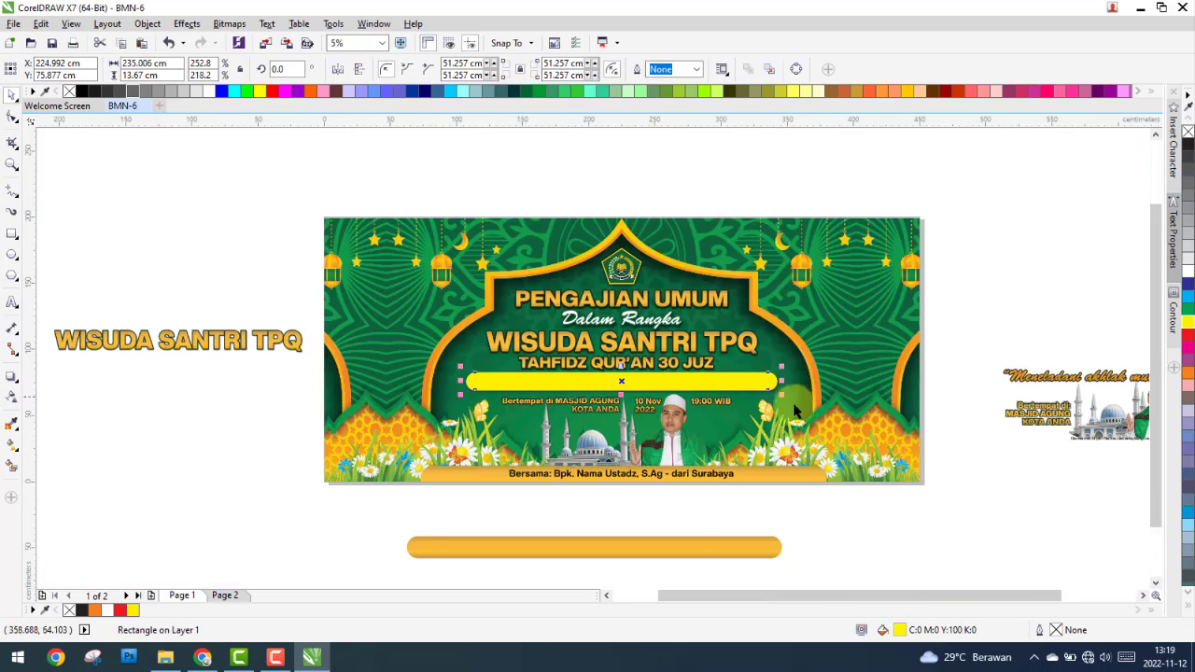
Step: Shift the reference banner image slightly up and left to expose its strip beside the yellow bar, and select the bar
scroll(794, 410, "up", 3)
left_click(859, 395)
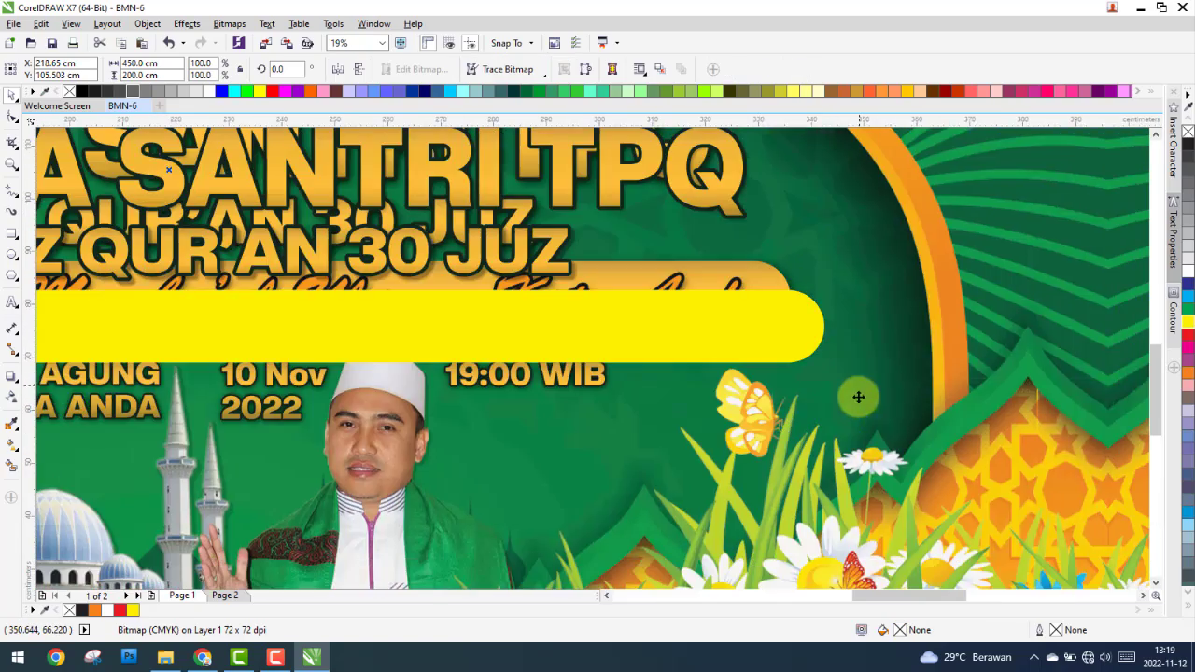
left_click_drag(846, 386, 845, 371)
left_click(793, 320)
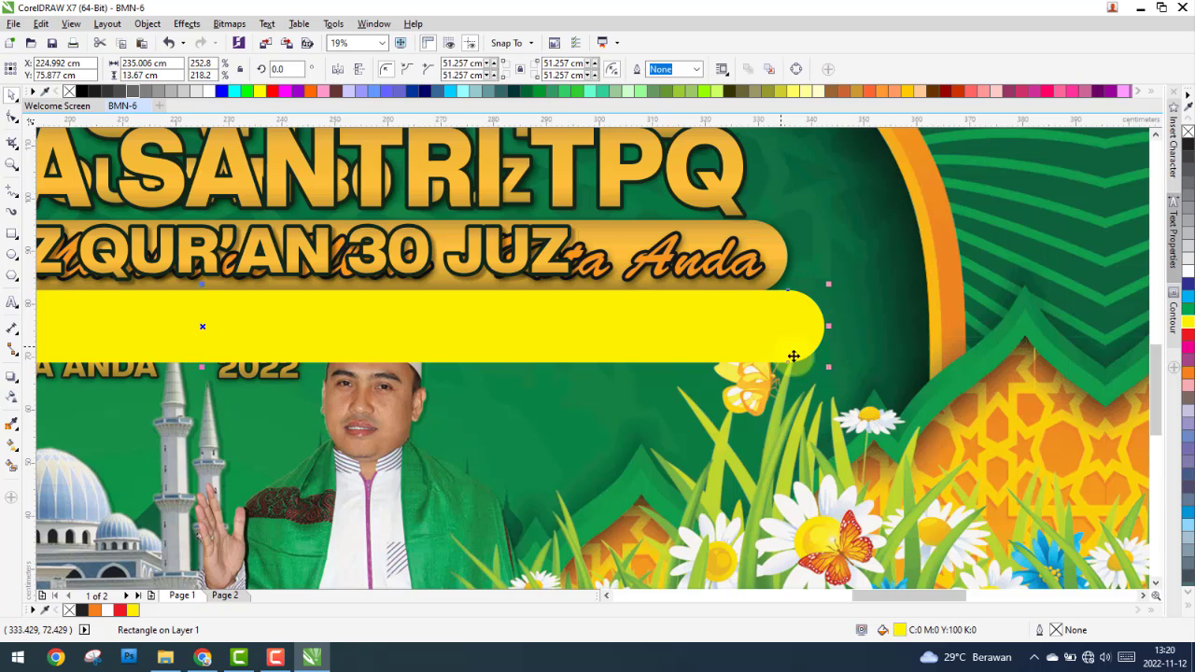
Step: Copy the outline pen and fill properties from the "WISUDA SANTRI TPQ" text to the yellow bar, and remove the bar's outline
scroll(694, 366, "down", 3)
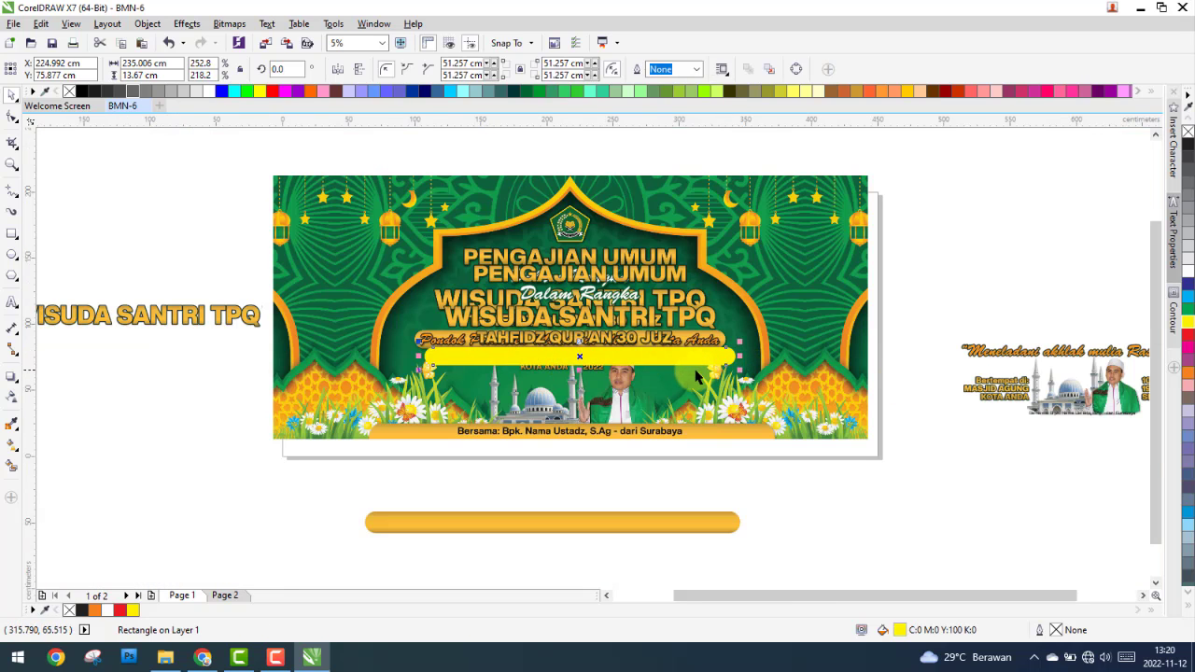
scroll(696, 373, "up", 2)
right_click(750, 345)
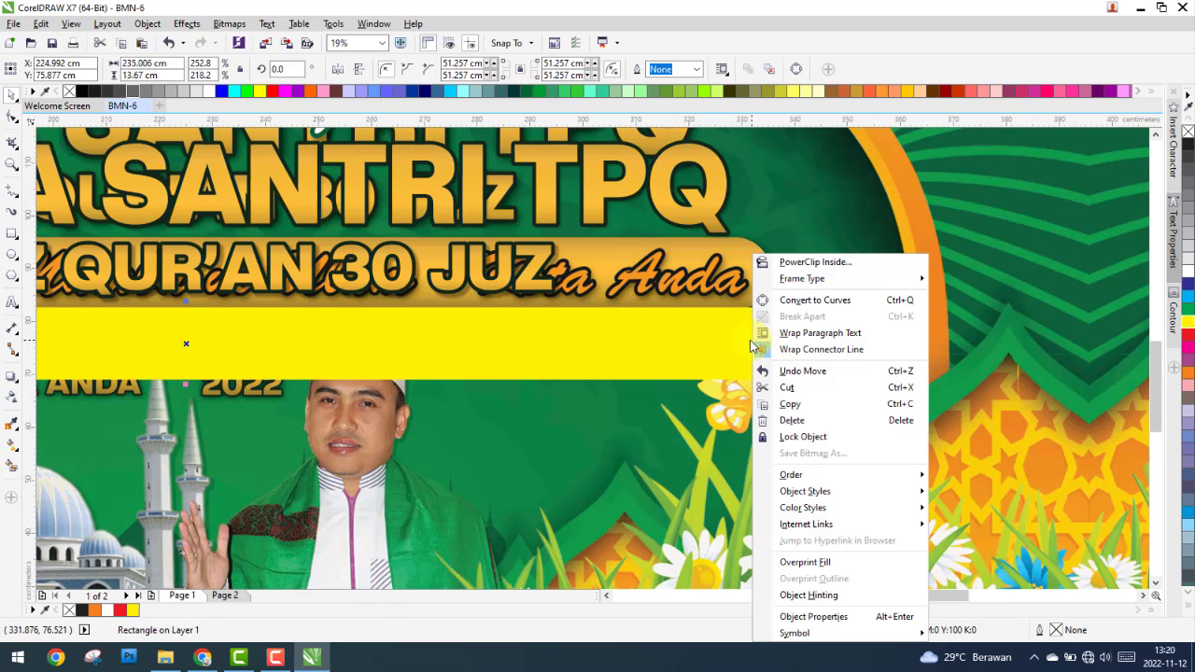
left_click(42, 24)
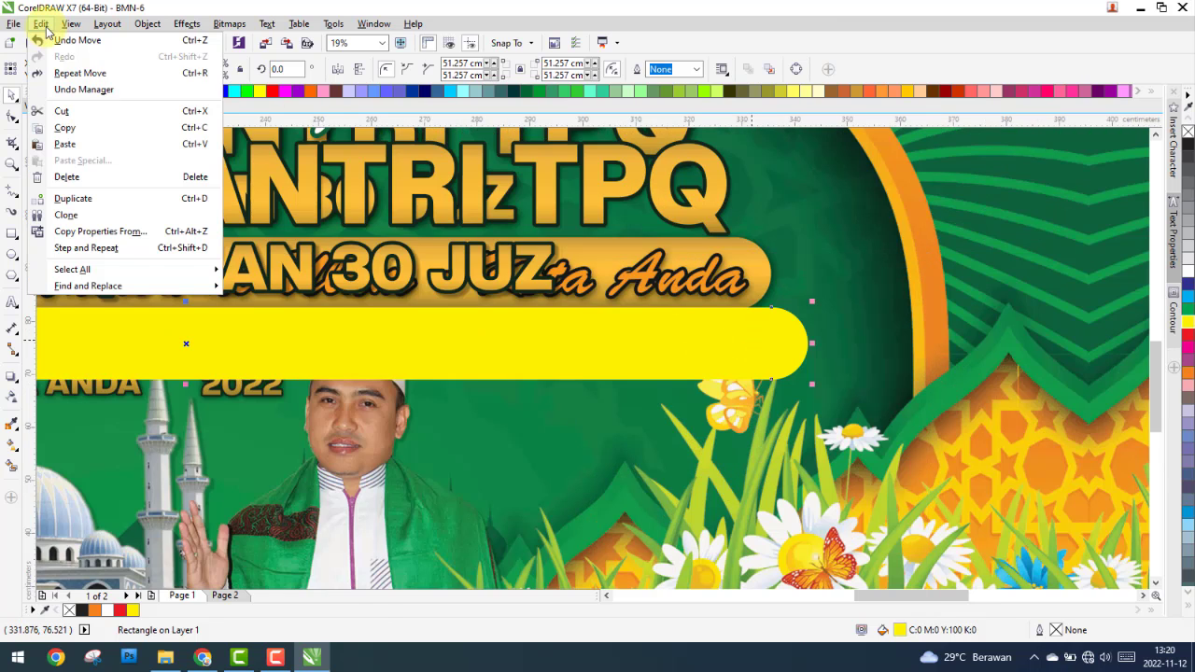
left_click(103, 230)
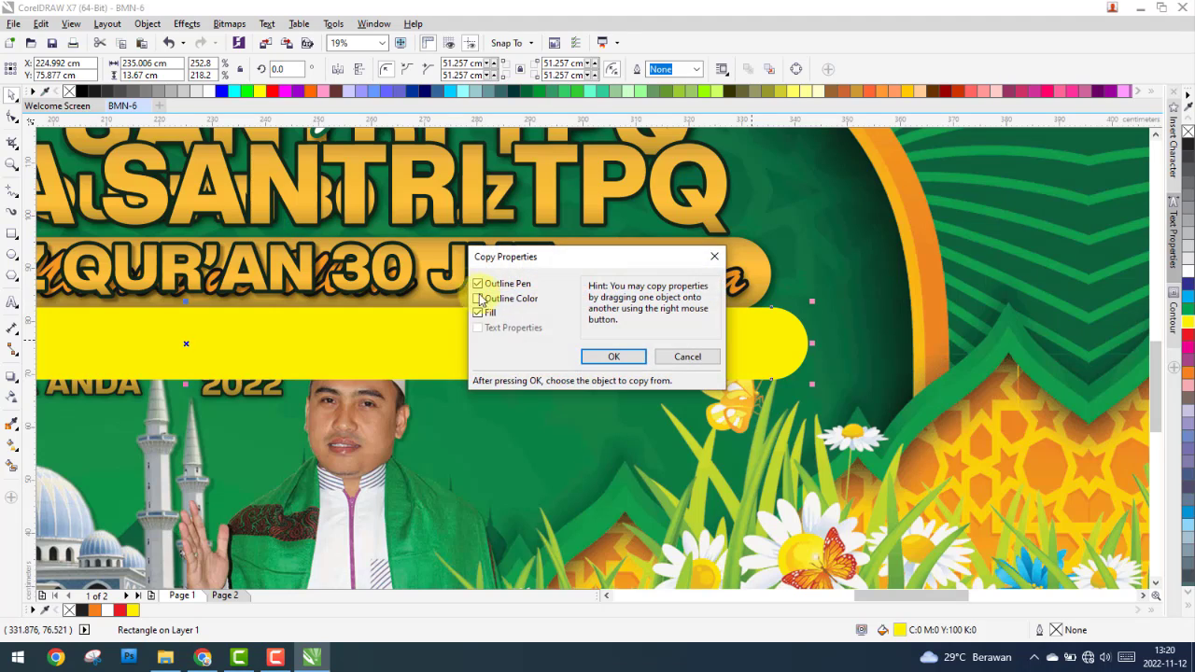
left_click(604, 354)
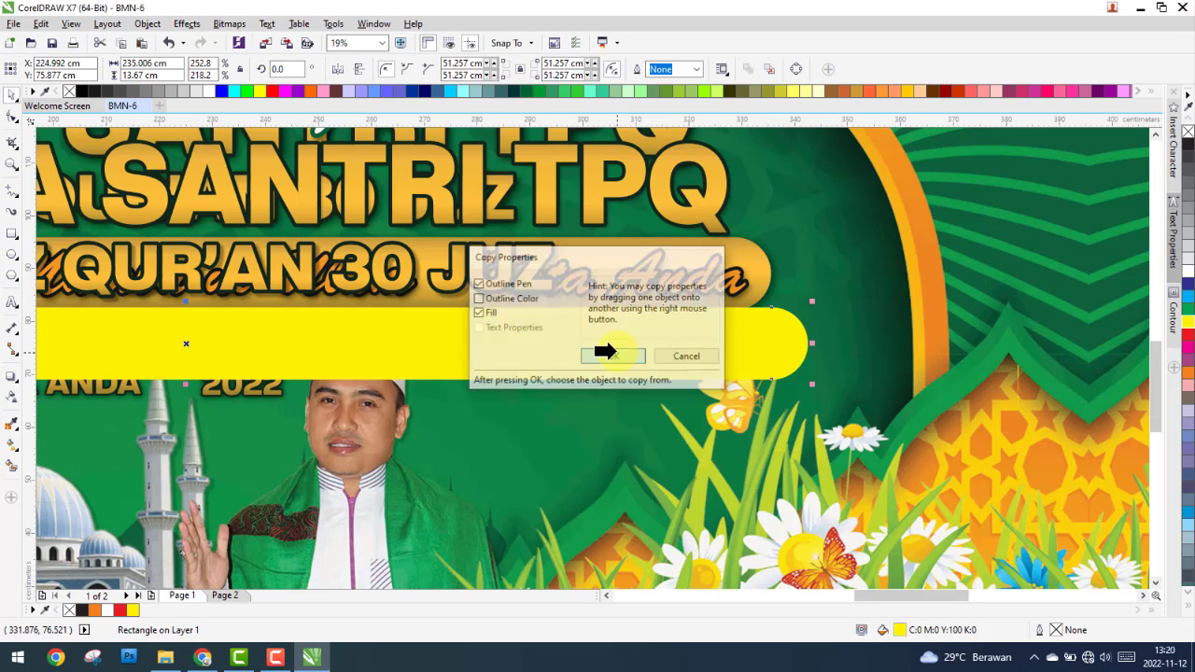
left_click(579, 194)
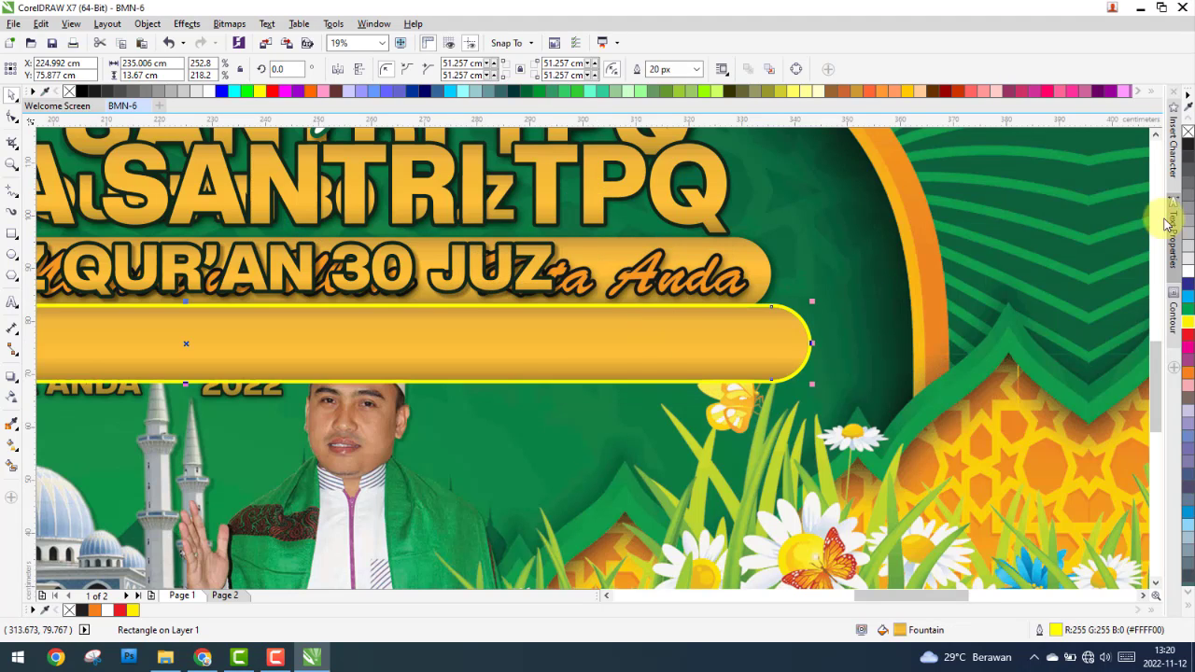
right_click(1188, 132)
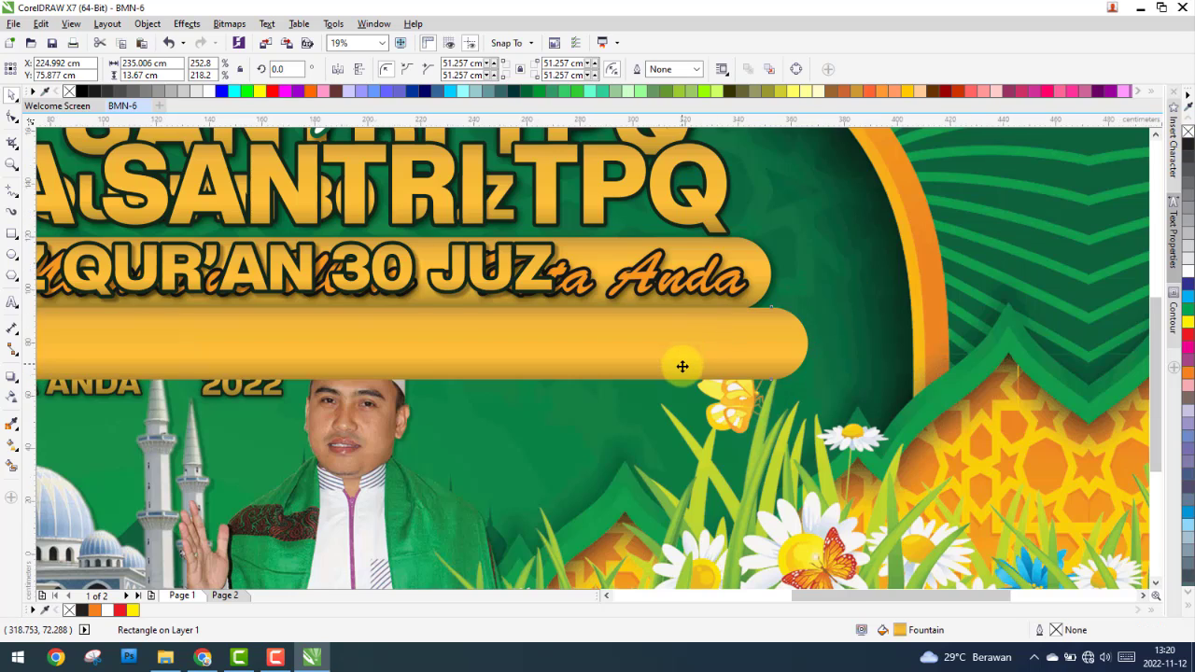
Step: Copy the drop shadow properties of the "WISUDA SANTRI TPQ" text to the gold bar
scroll(680, 363, "down", 3)
scroll(685, 358, "up", 2)
scroll(731, 377, "up", 2)
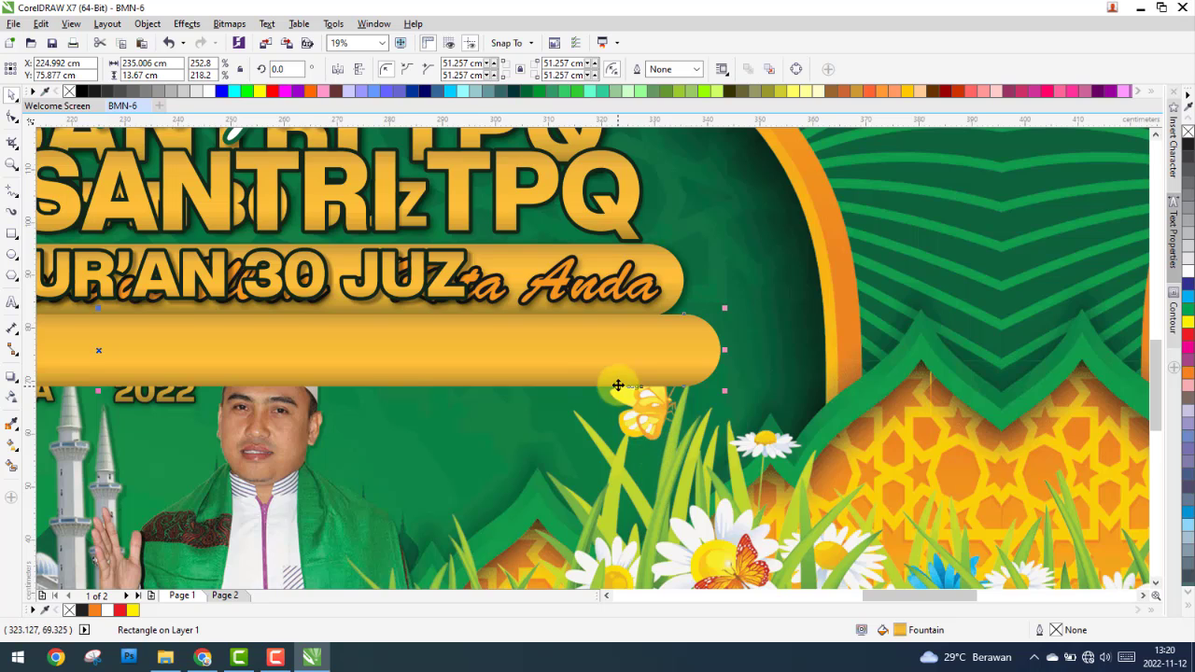
scroll(618, 385, "down", 2)
left_click(623, 301)
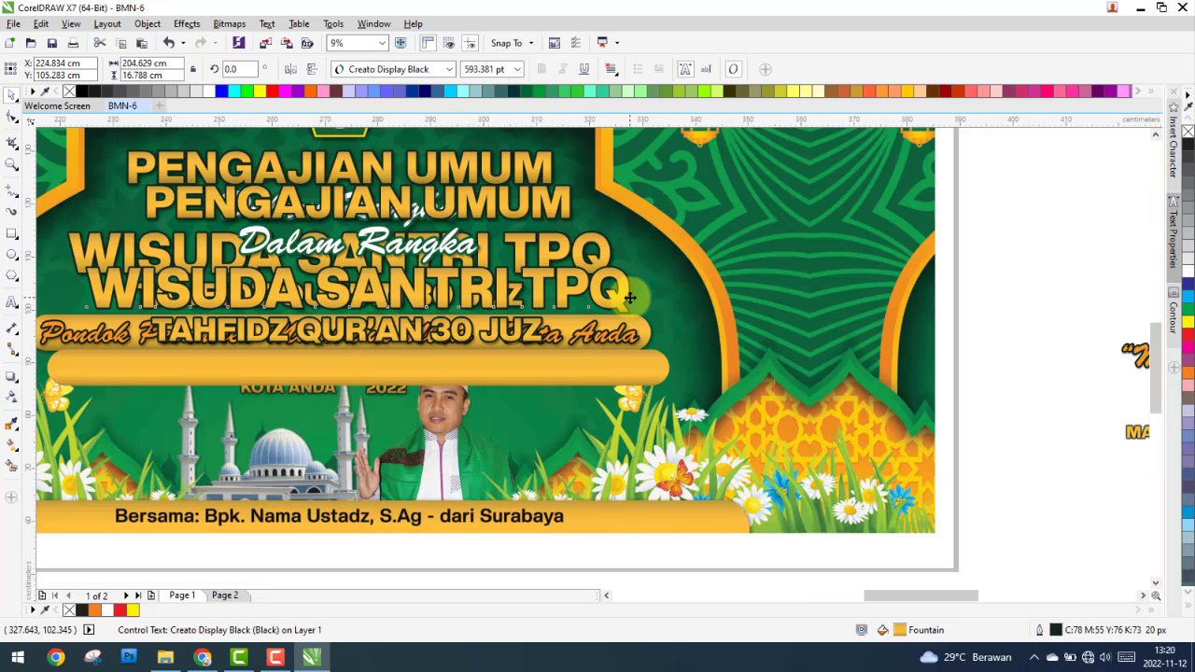
scroll(630, 298, "up", 4)
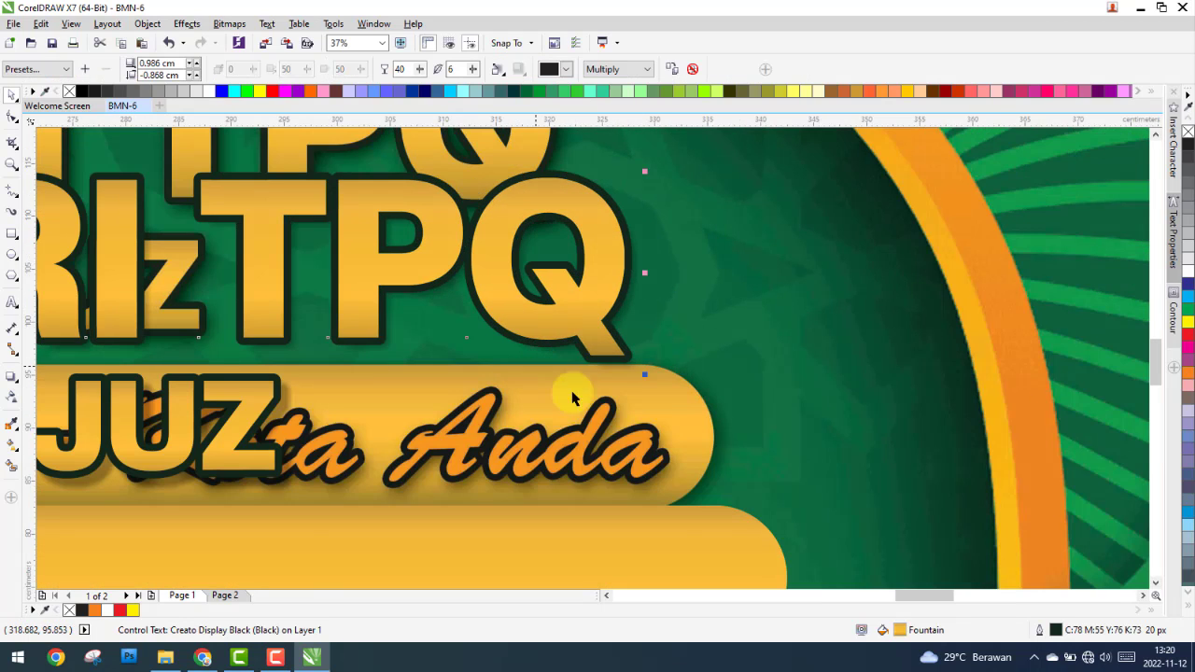
left_click(728, 542)
scroll(699, 464, "down", 2)
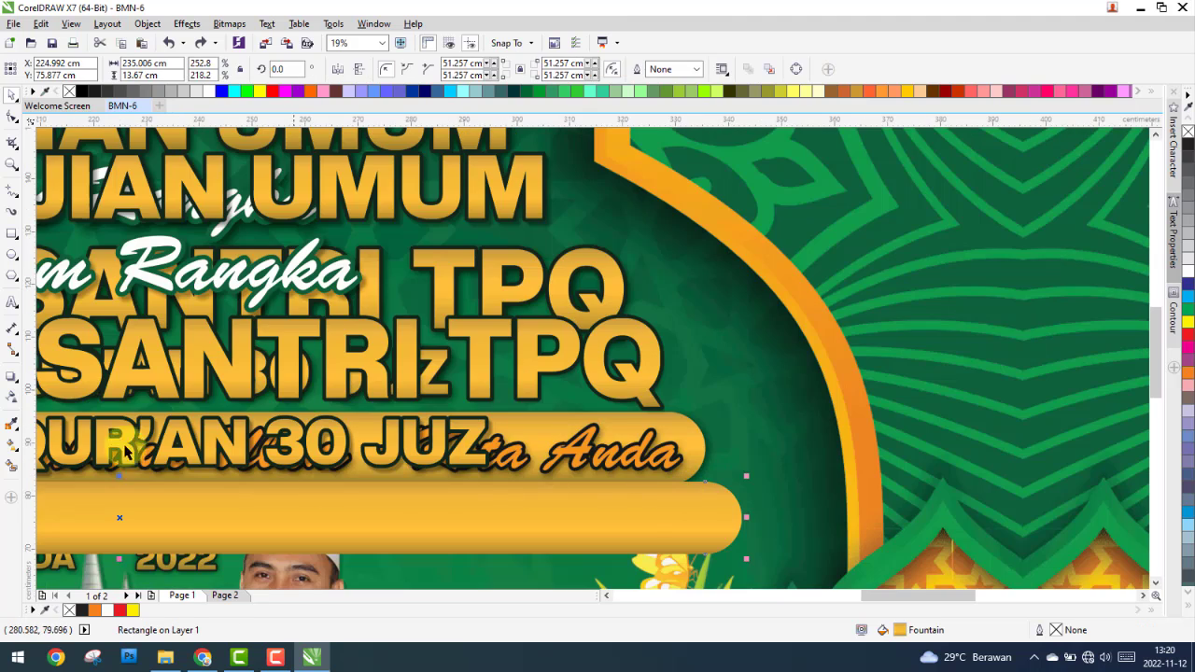
left_click(19, 378)
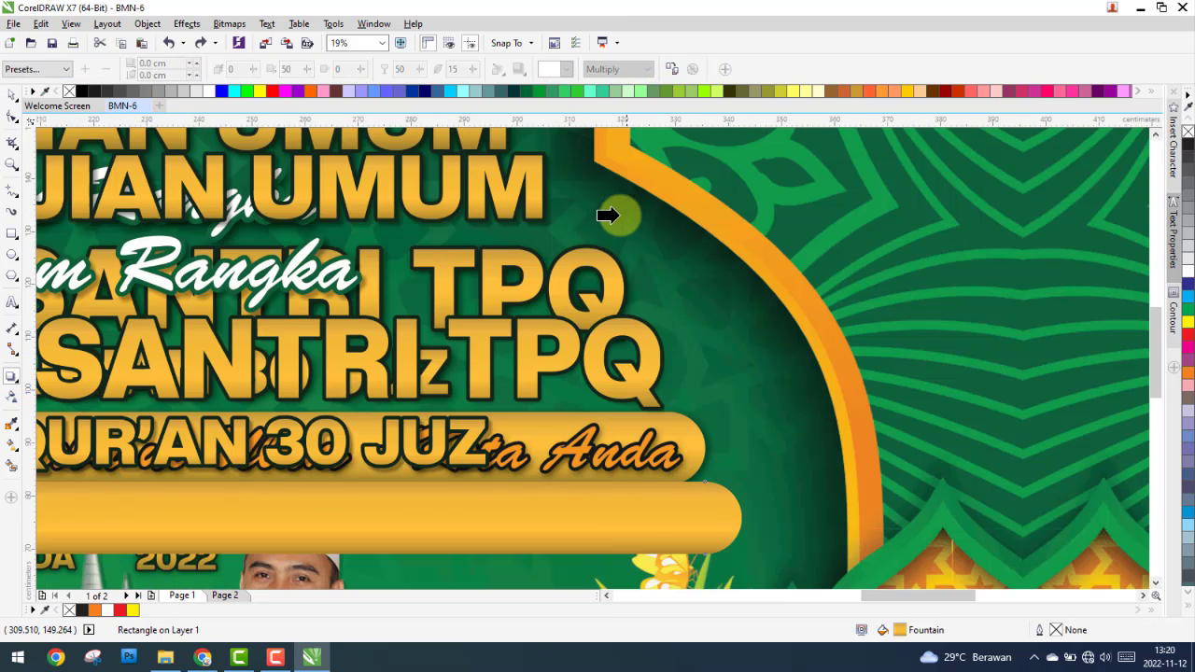
left_click(653, 383)
left_click(605, 355)
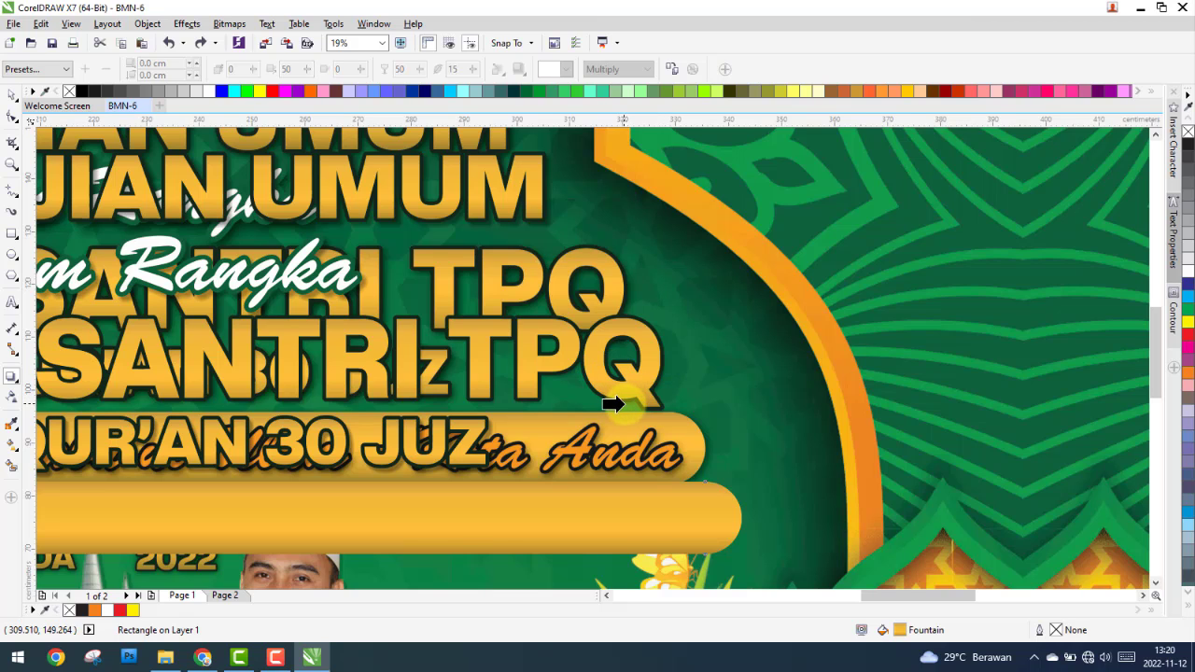
left_click(625, 403)
scroll(710, 411, "down", 3)
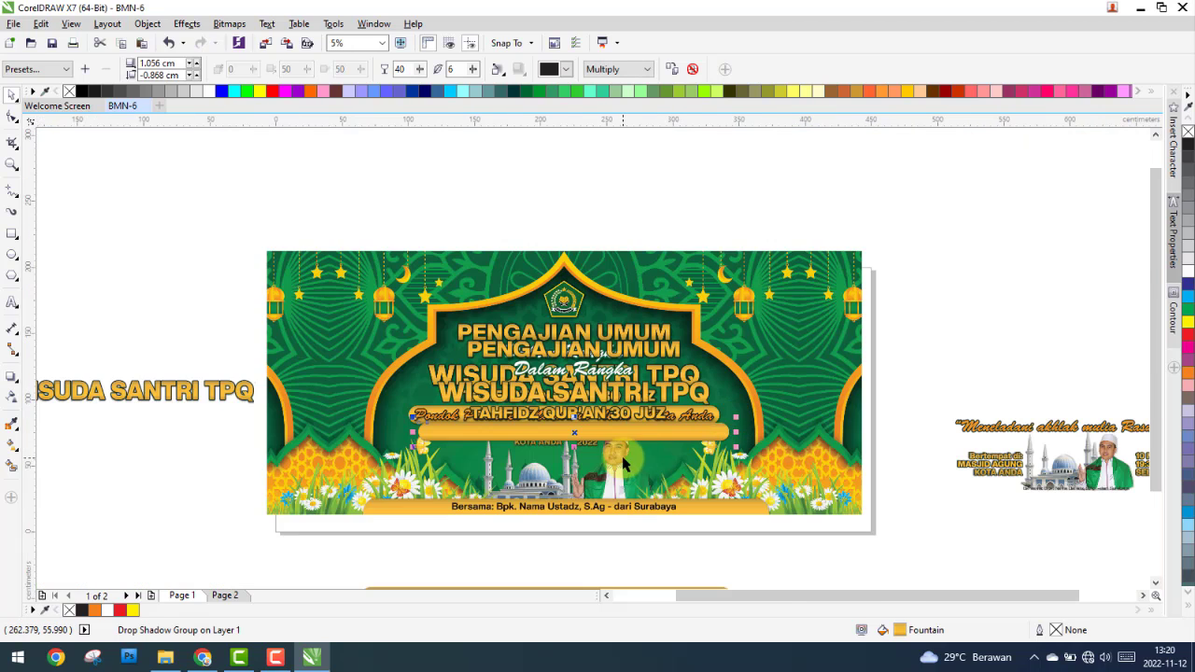
Step: Move the reference banner image back to the centre of the page and deselect everything
scroll(813, 425, "up", 1)
scroll(813, 426, "up", 1)
scroll(800, 402, "down", 1)
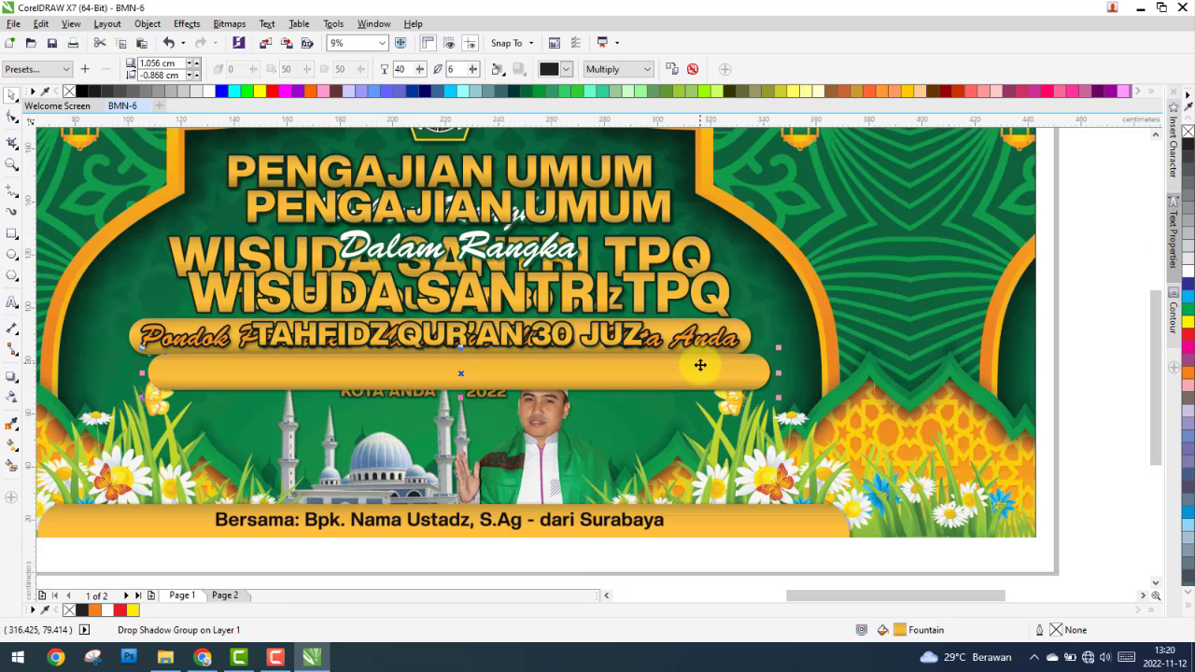
scroll(789, 355, "down", 2)
left_click(773, 291)
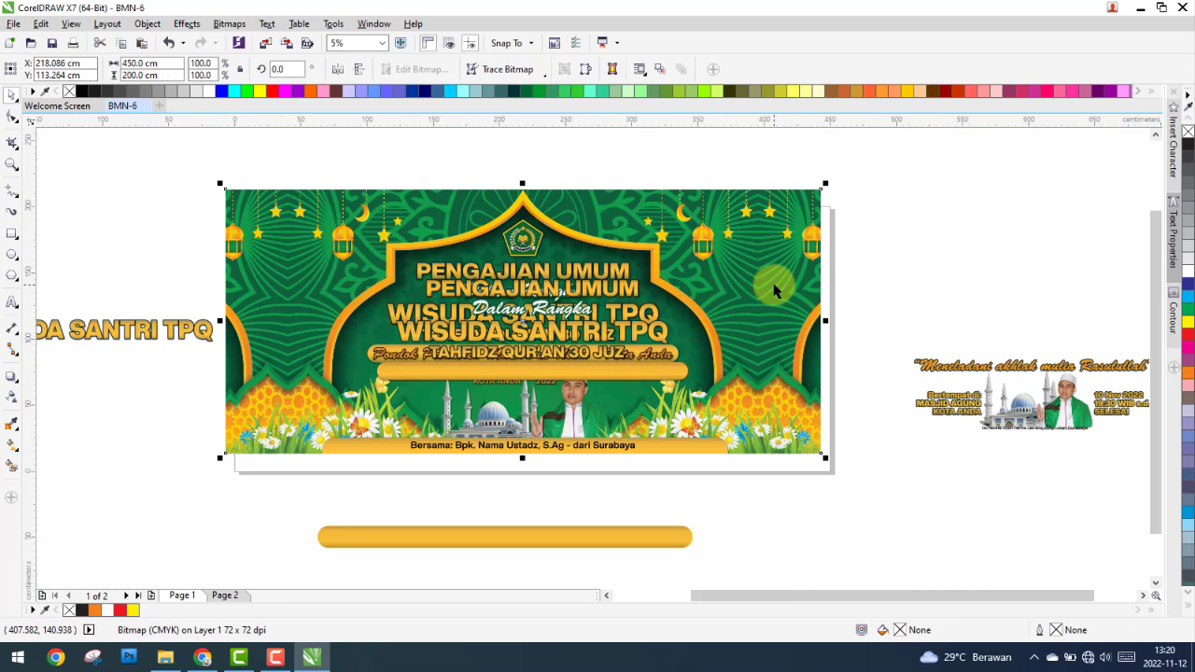
left_click(959, 269)
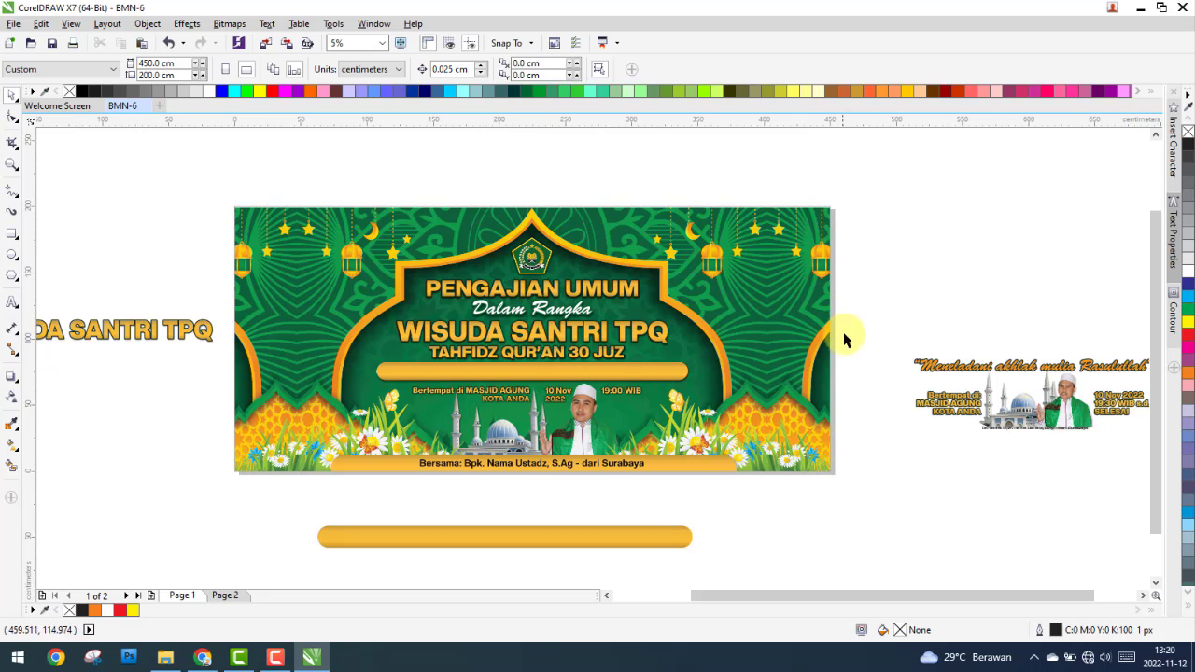
left_click_drag(329, 168, 721, 429)
left_click(937, 263)
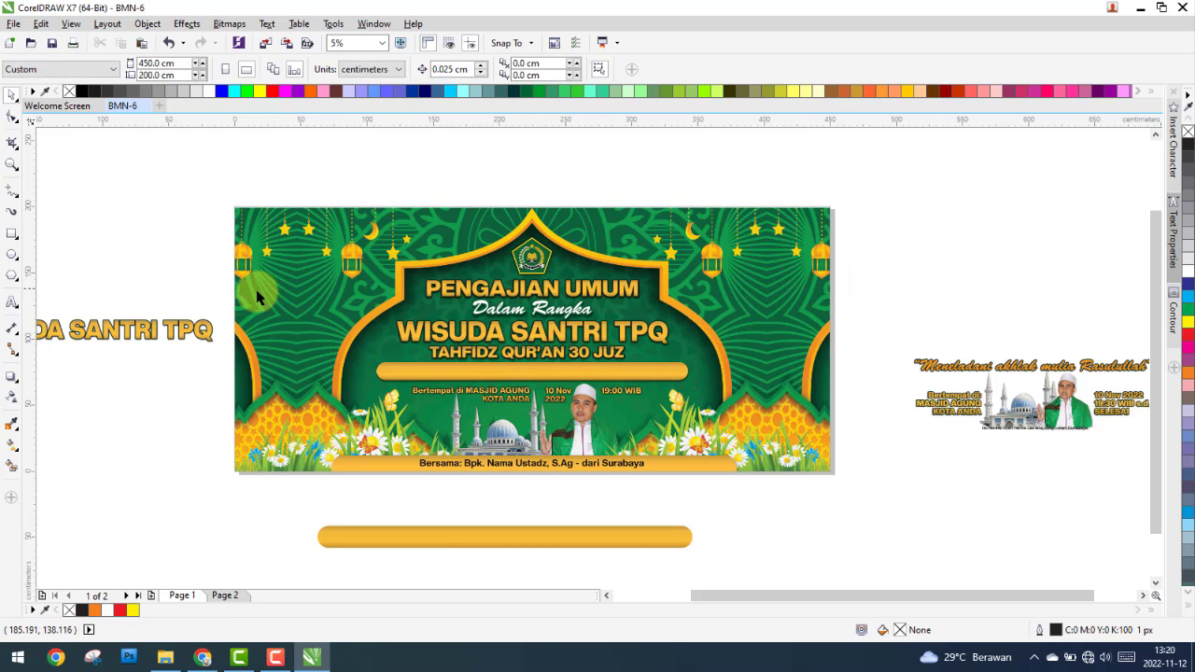
Step: Delete the spare "WISUDA SANTRI TPQ" text beside the page and move the two stacked gold bars off the banner, one above it and one to its left
left_click(182, 336)
key("Delete")
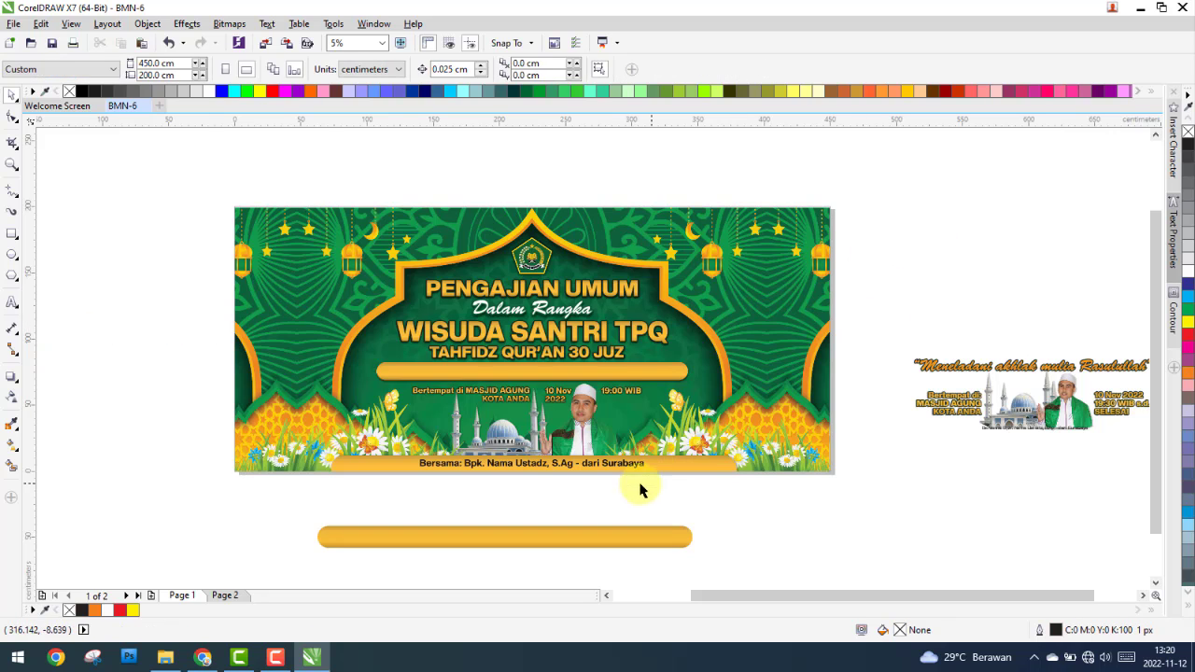
left_click(421, 373)
left_click_drag(418, 348, 428, 164)
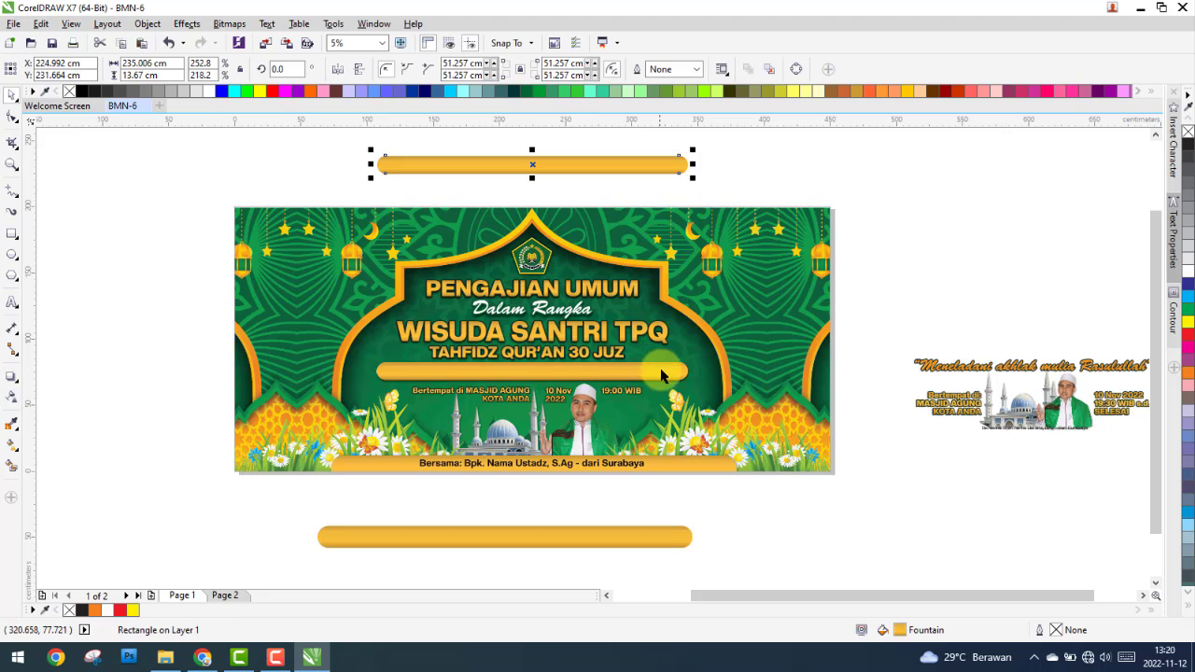
left_click_drag(661, 364, 142, 364)
left_click(168, 458)
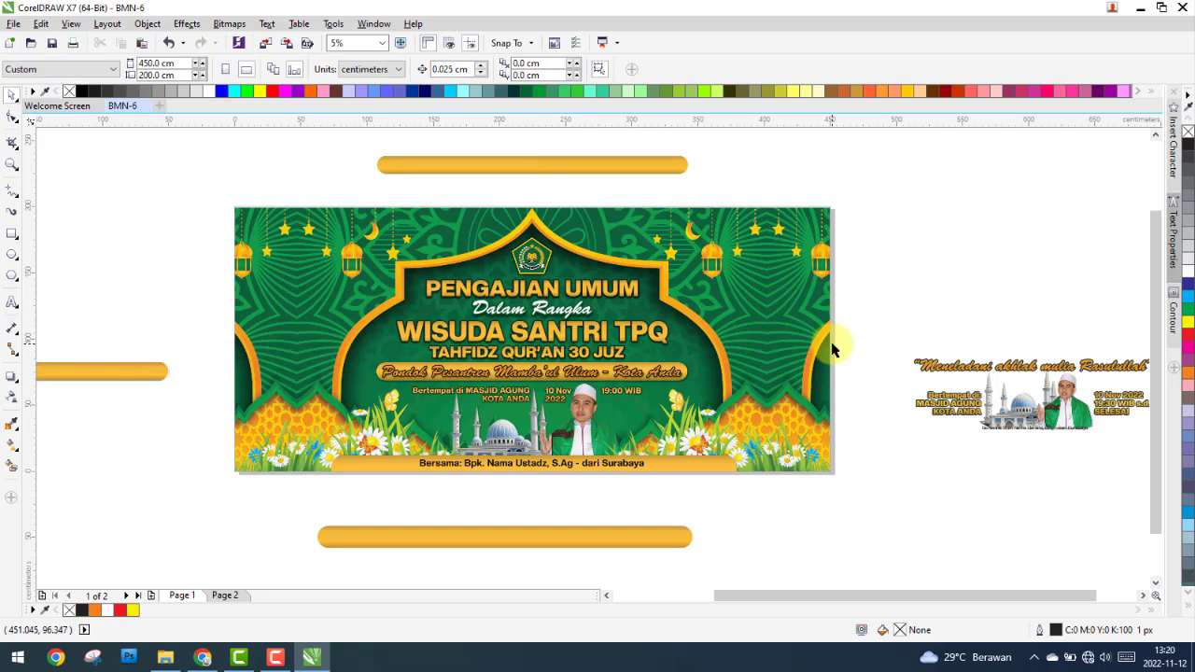
Step: Move the "Meneladani akhlak mulia Rasulullah" script text over the "Pondok Pesantren" strip and fill it with yellow
left_click_drag(923, 370, 310, 354)
scroll(419, 374, "up", 2)
scroll(409, 355, "up", 3)
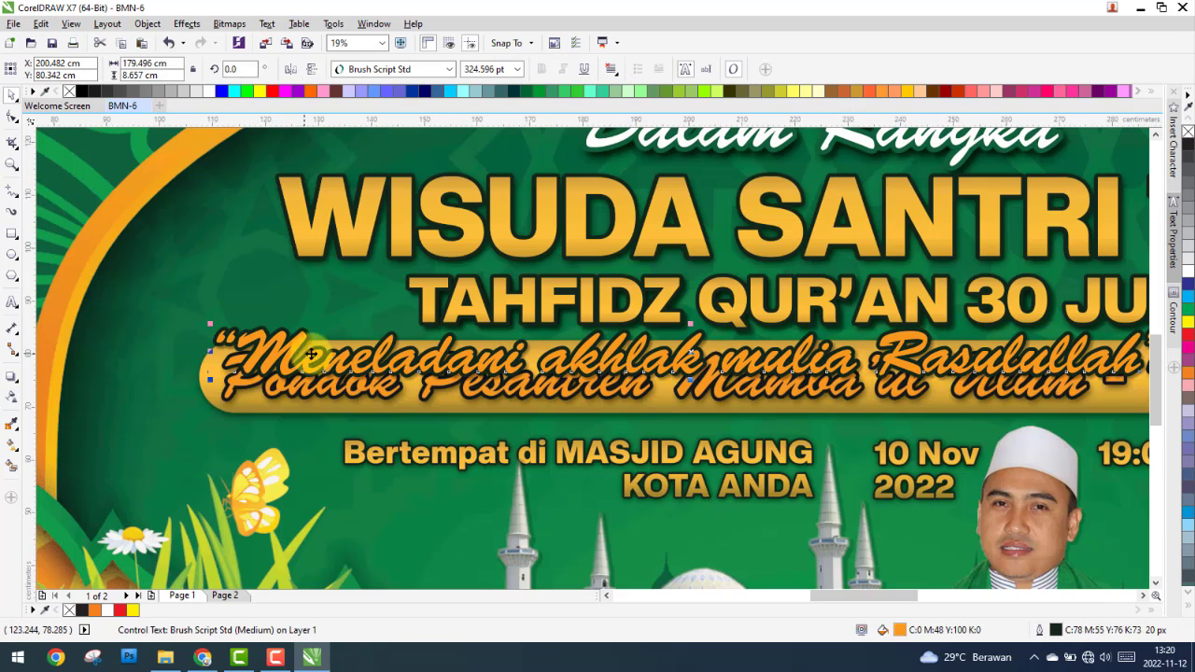
left_click(1187, 346)
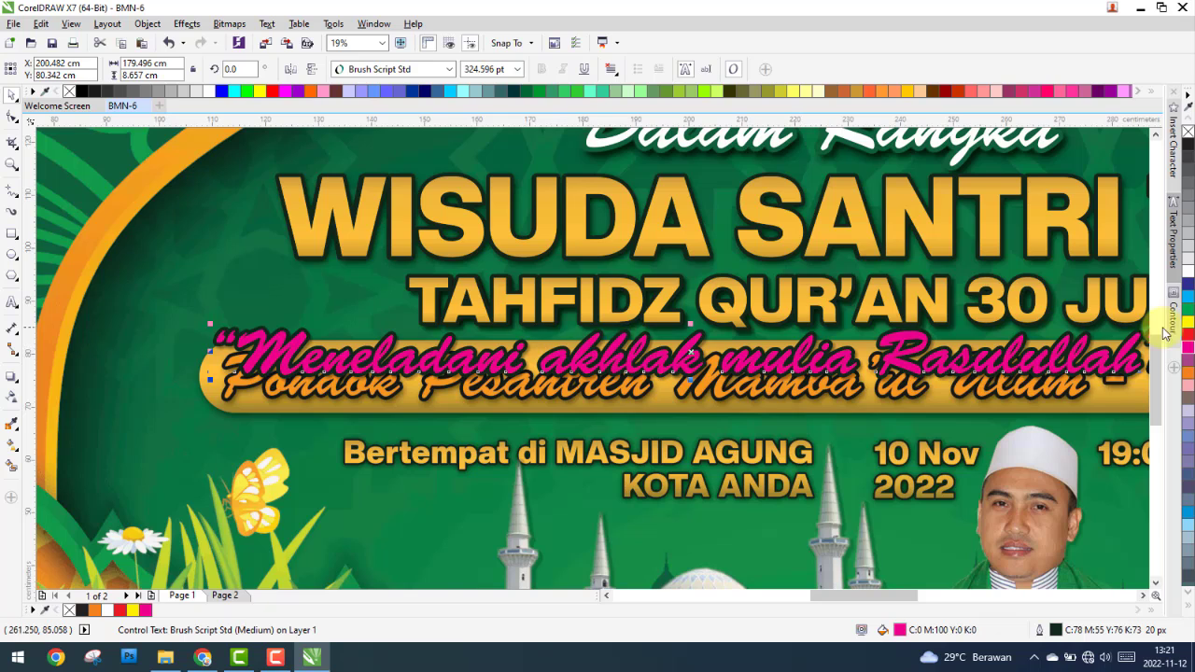
left_click(1187, 324)
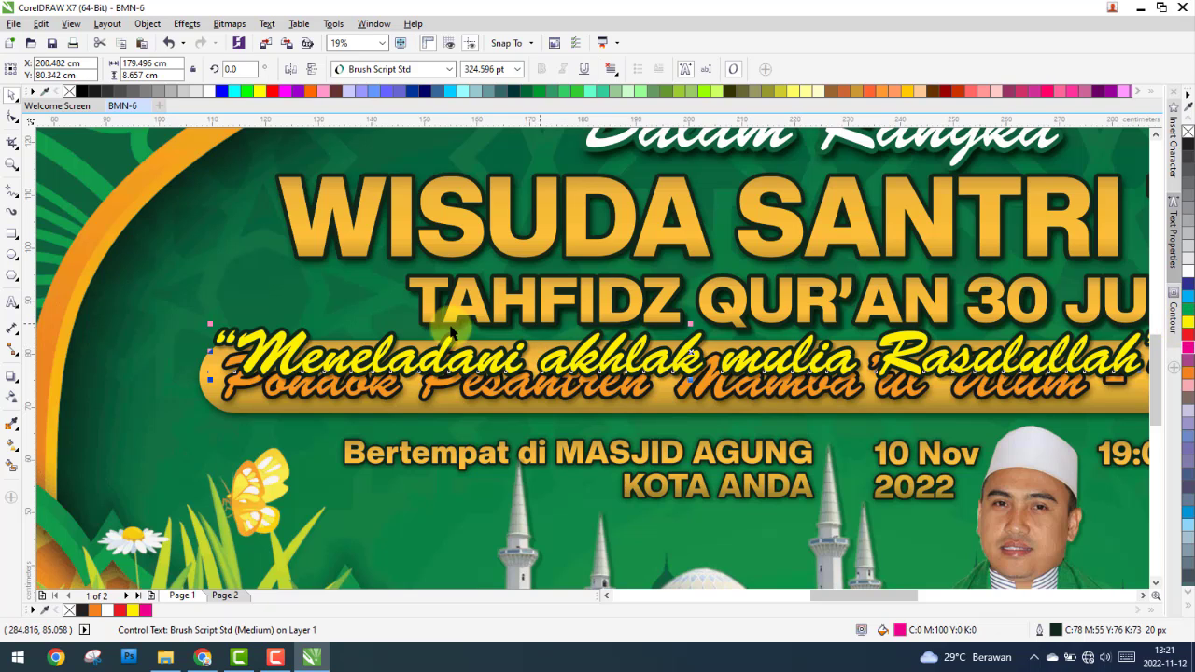
Step: Replace the yellow script text's wording with "Pondok Pesantren Mamba'ul ulum - Kota Anda"
double_click(364, 353)
key("ctrl+a")
type("P")
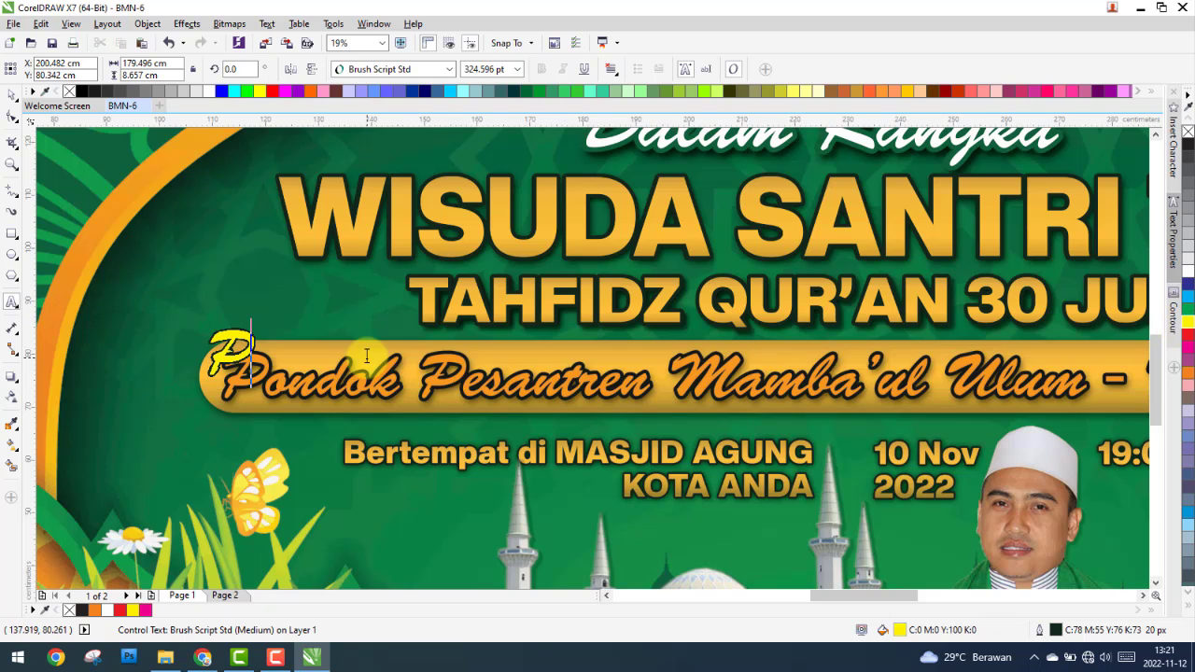
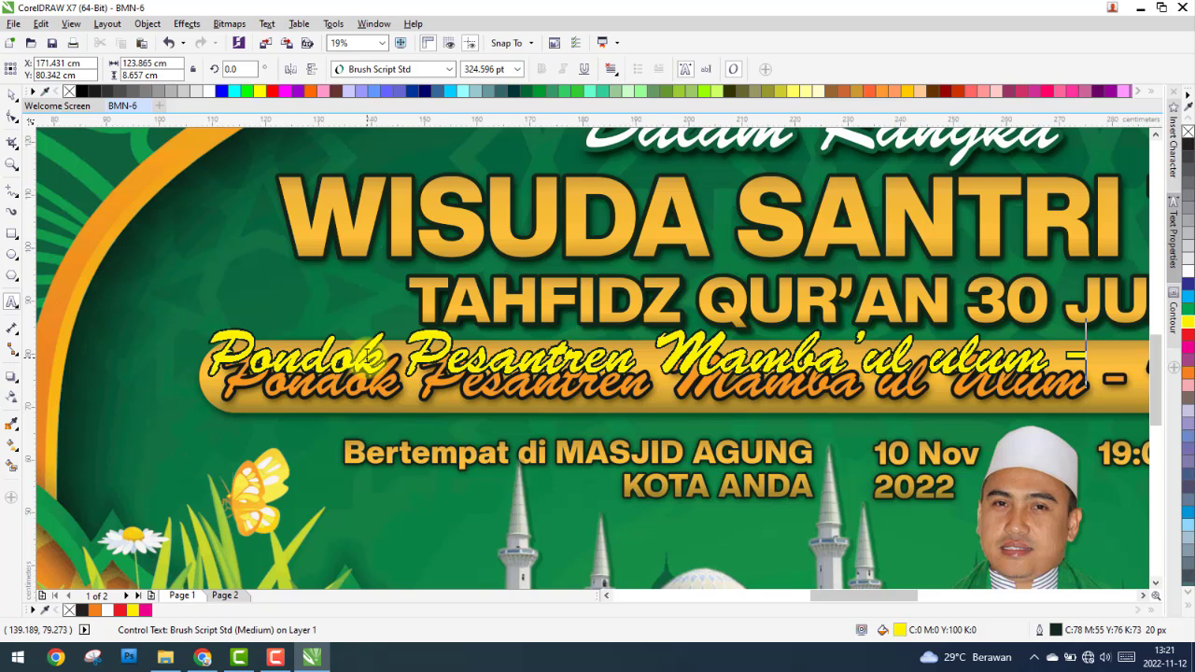
scroll(387, 371, "down", 2)
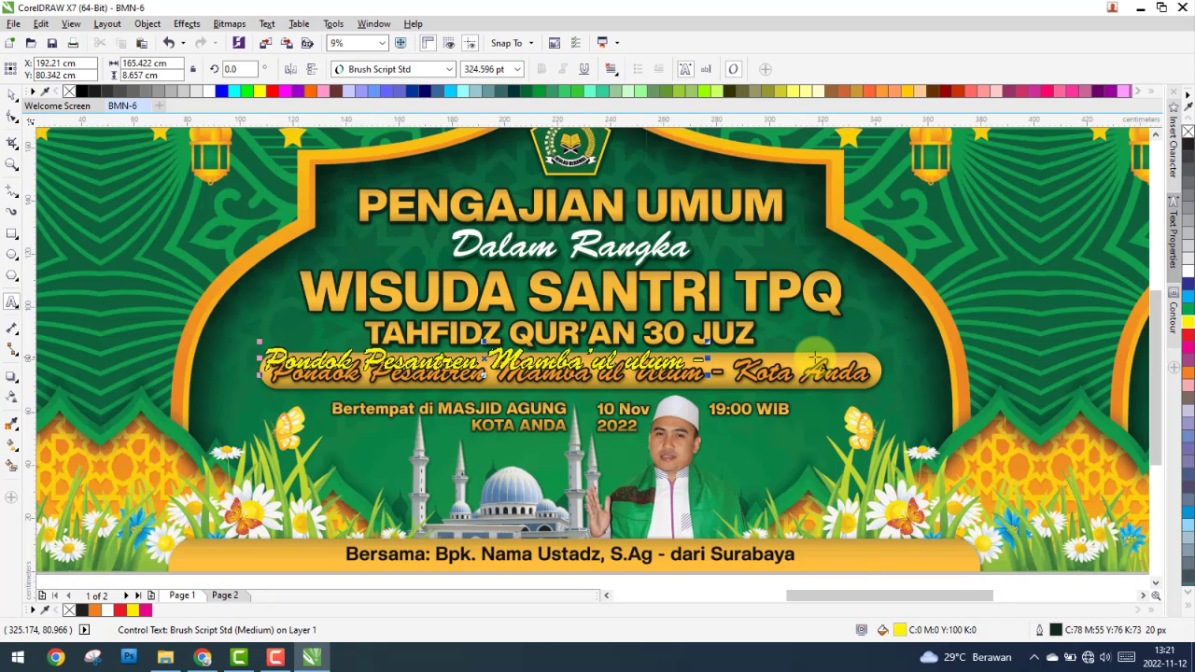
scroll(814, 357, "up", 2)
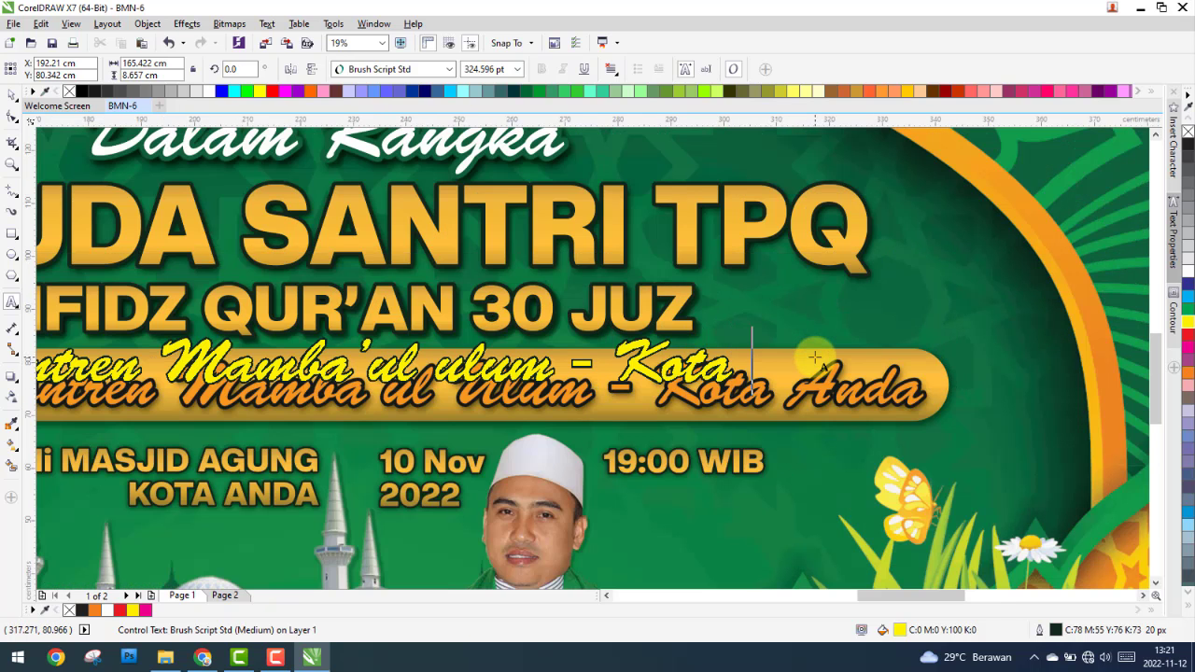
type("a")
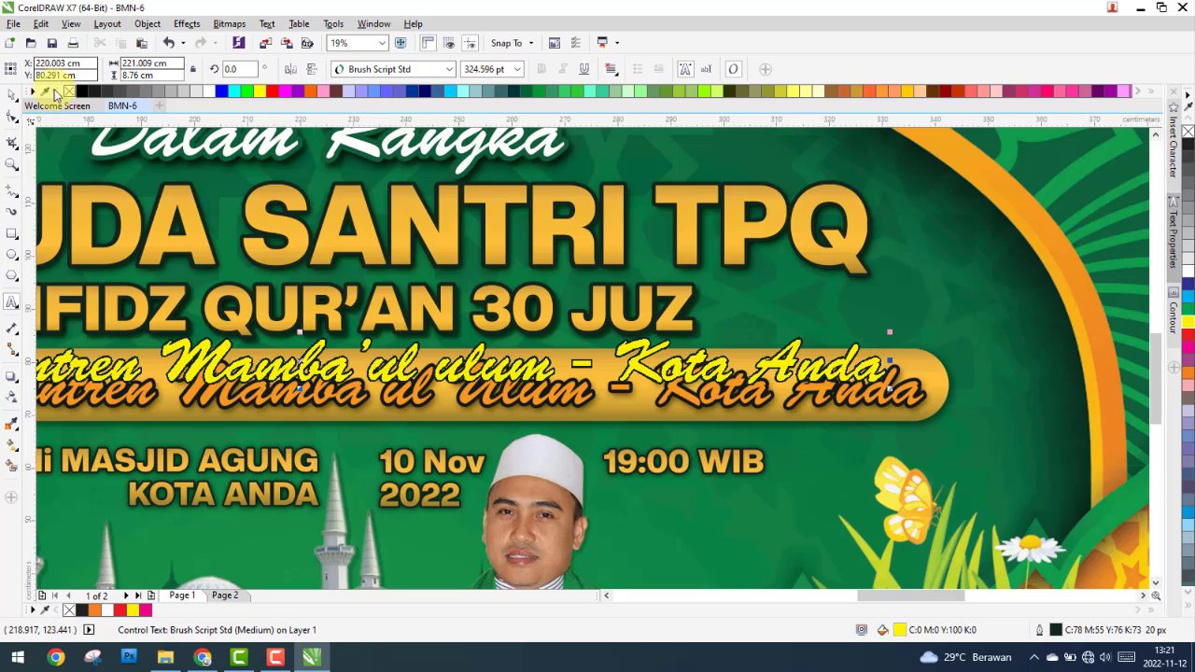
left_click(12, 95)
Step: Move the yellow script text onto the matching reference lettering and stretch it horizontally to a width of about 225.4 cm
scroll(631, 353, "down", 3)
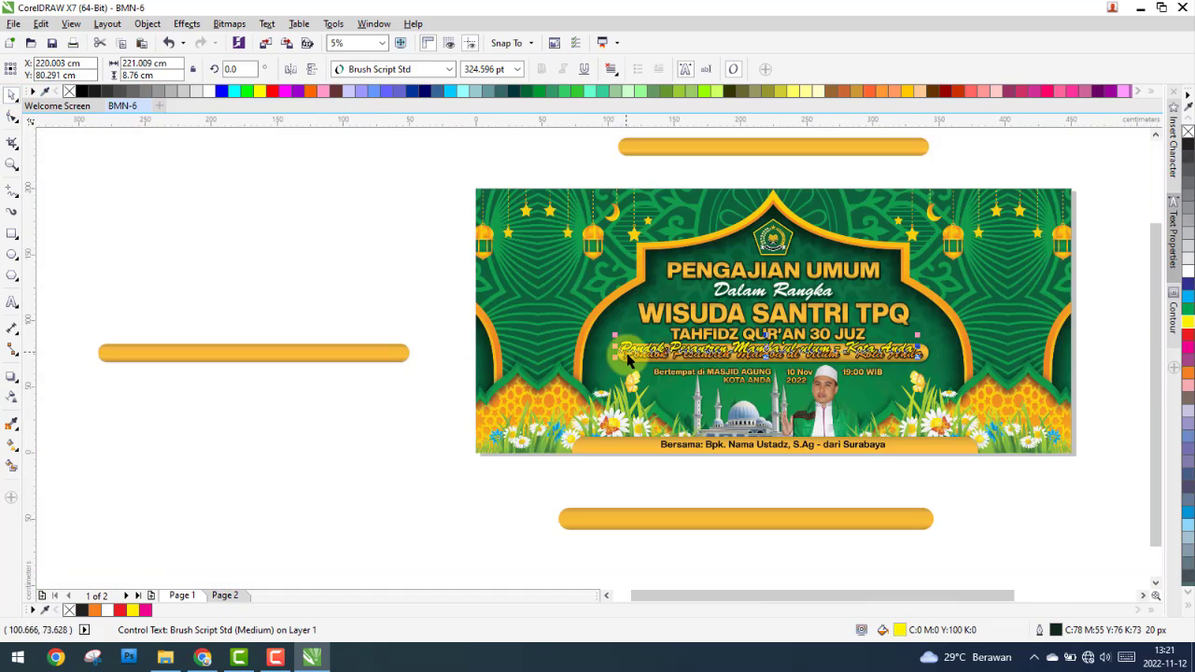
scroll(631, 352, "up", 2)
scroll(631, 353, "up", 3)
key("ctrl+z")
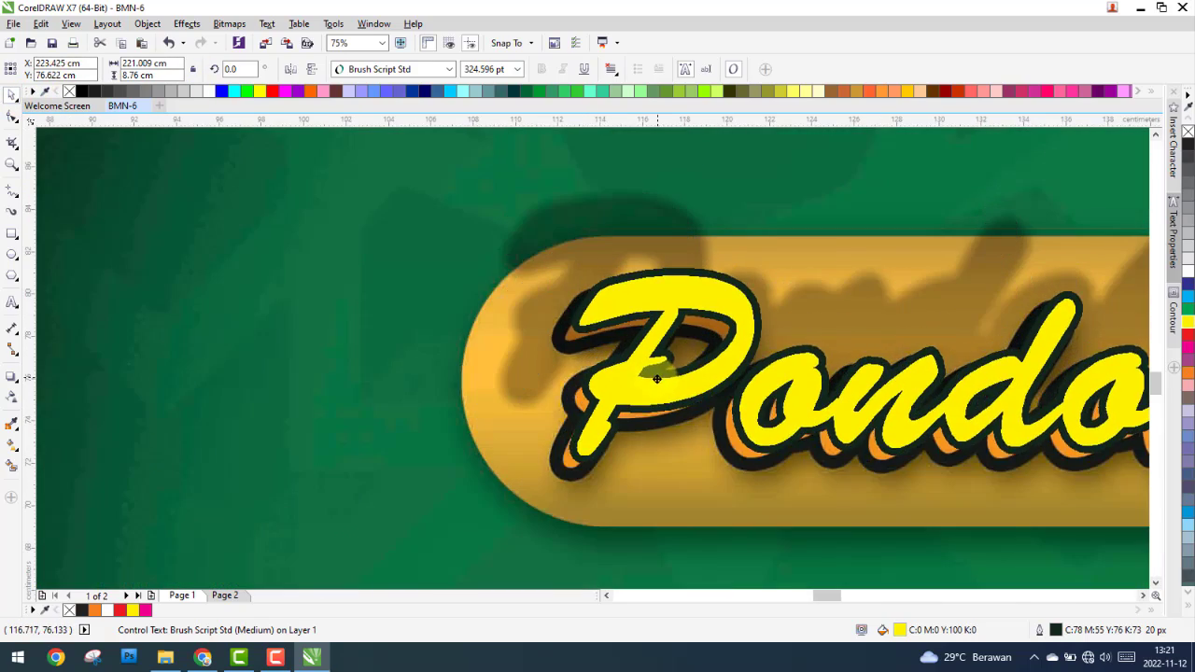
scroll(392, 400, "down", 4)
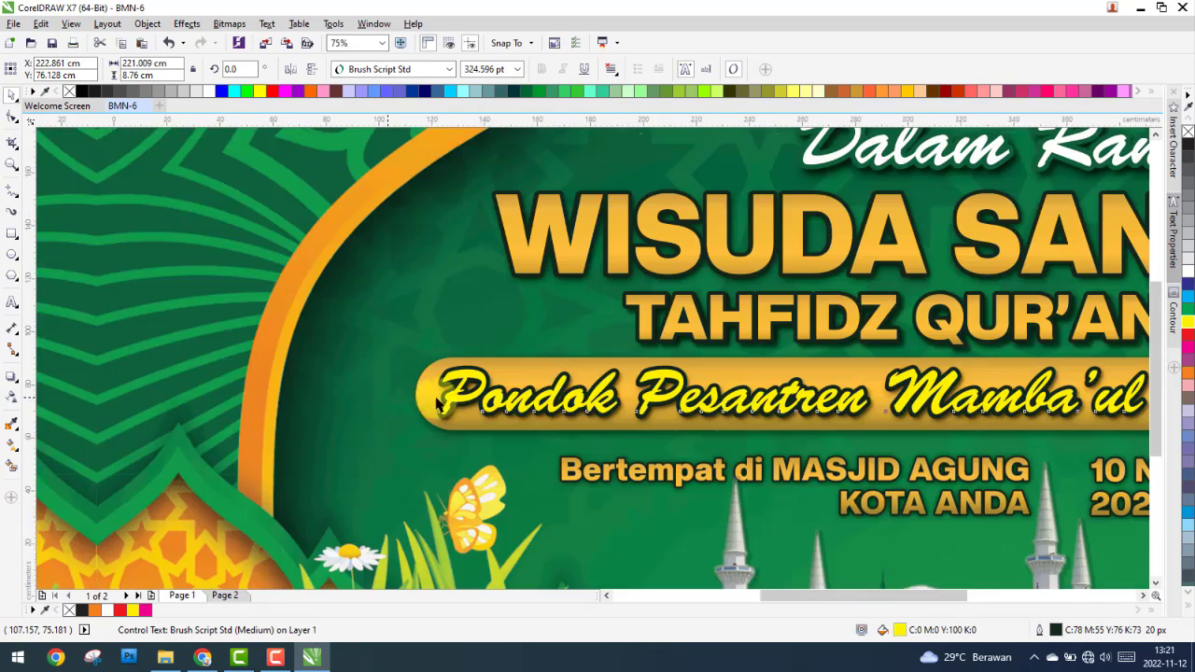
scroll(803, 404, "up", 2)
scroll(803, 403, "up", 2)
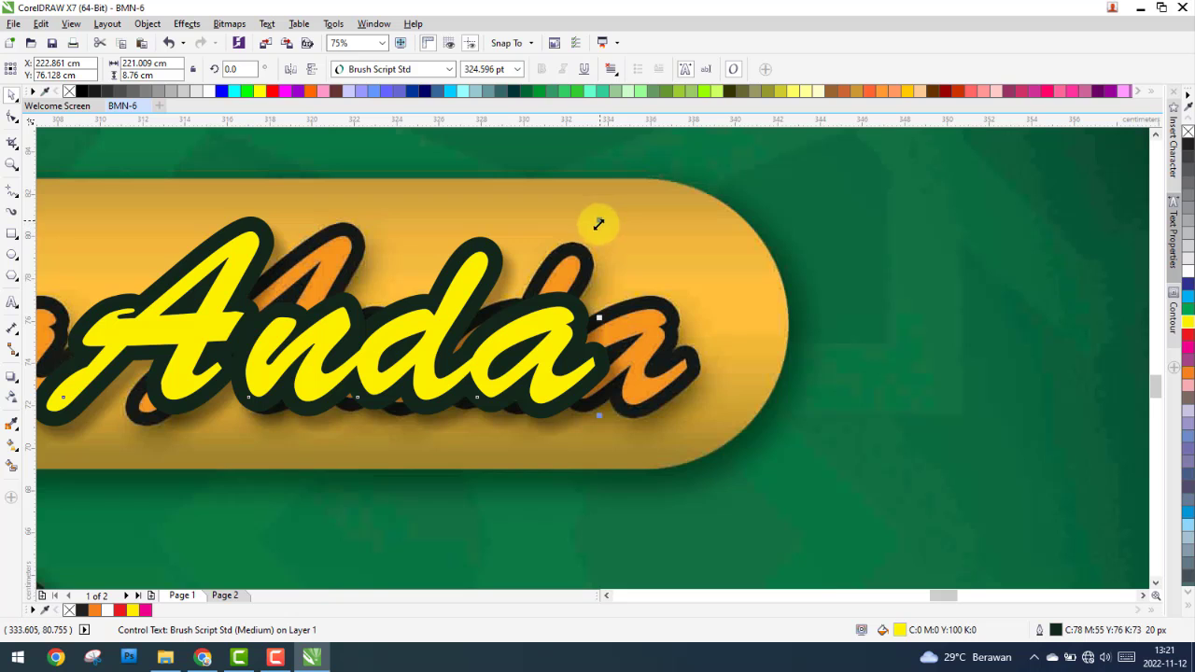
left_click_drag(620, 319, 696, 319)
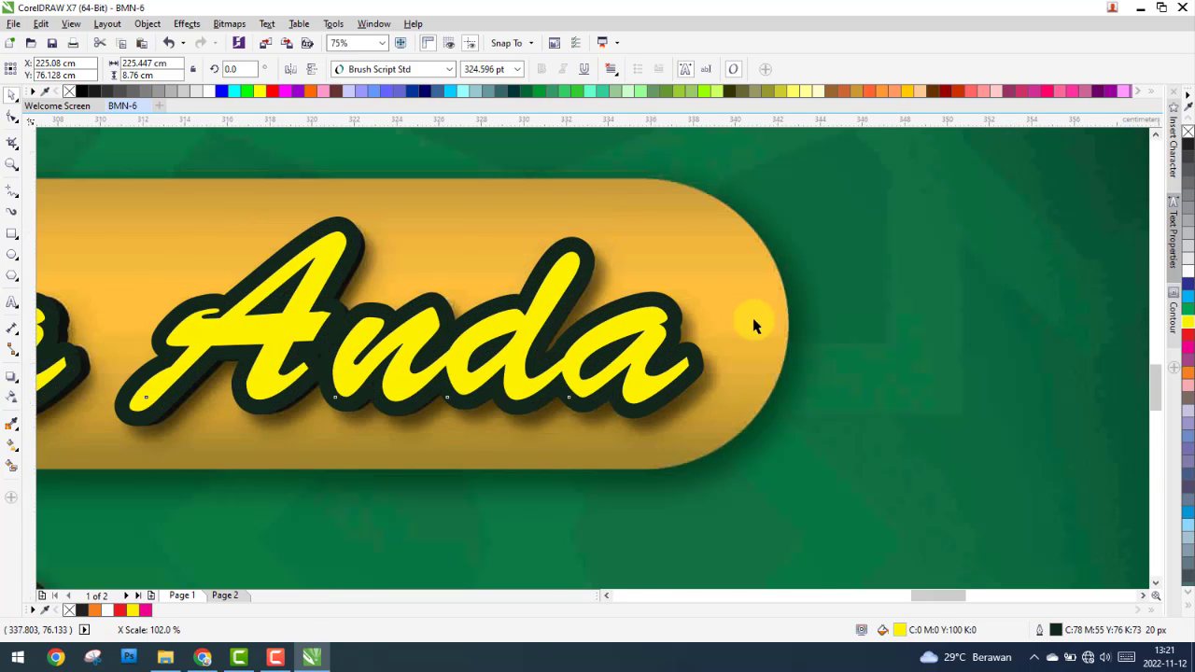
Step: Centre the yellow script text horizontally on the gold bar above the banner and deselect everything
scroll(755, 323, "down", 3)
scroll(608, 292, "down", 1)
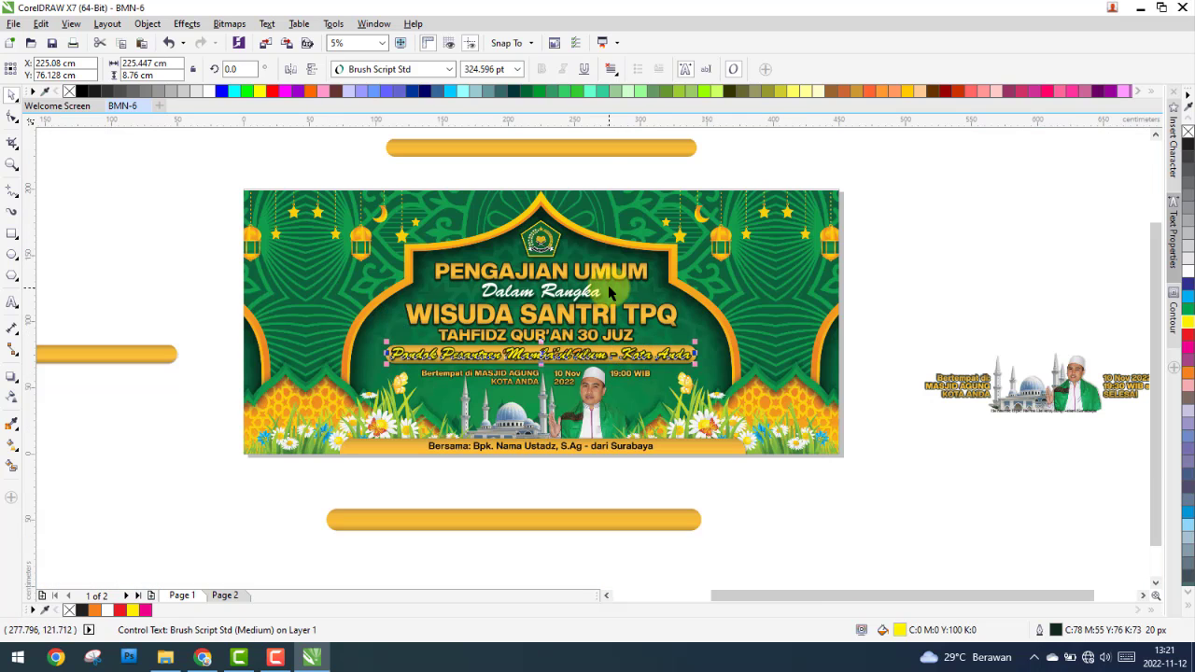
left_click(602, 147, "shift")
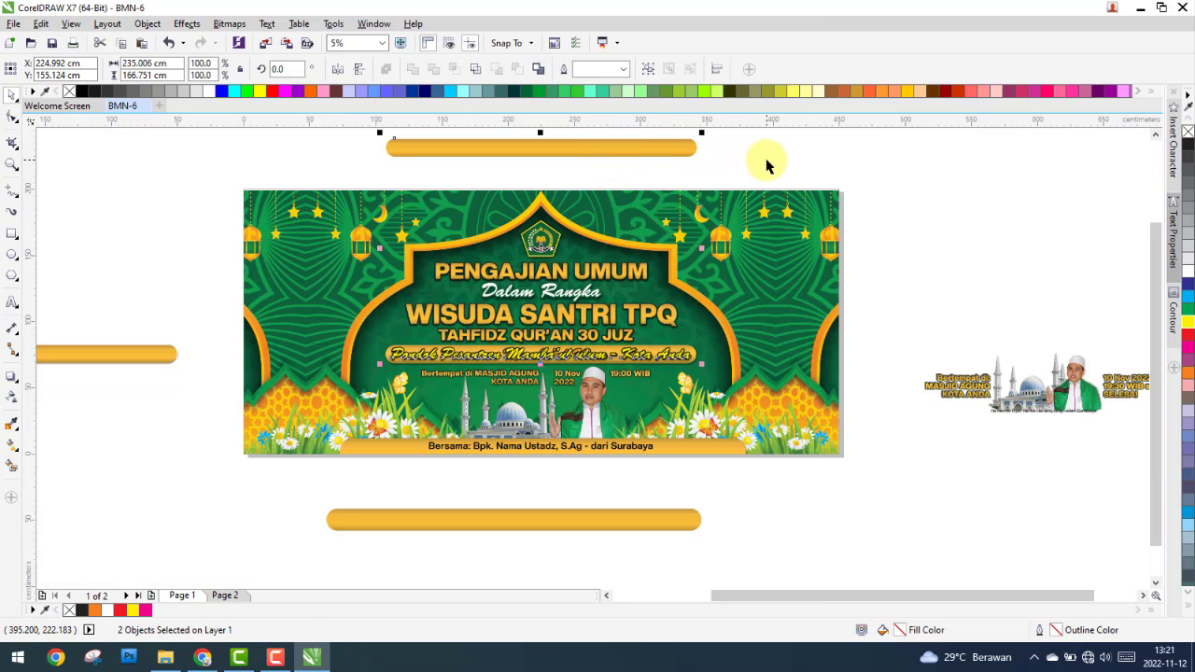
left_click(737, 166)
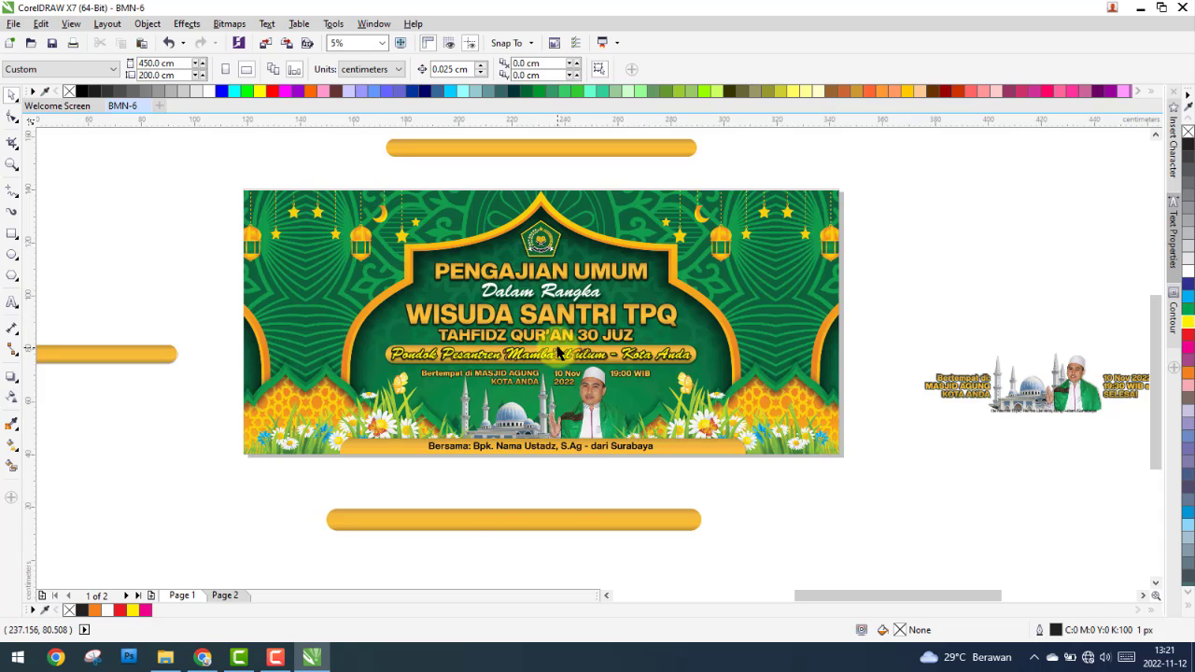
scroll(564, 358, "up", 2)
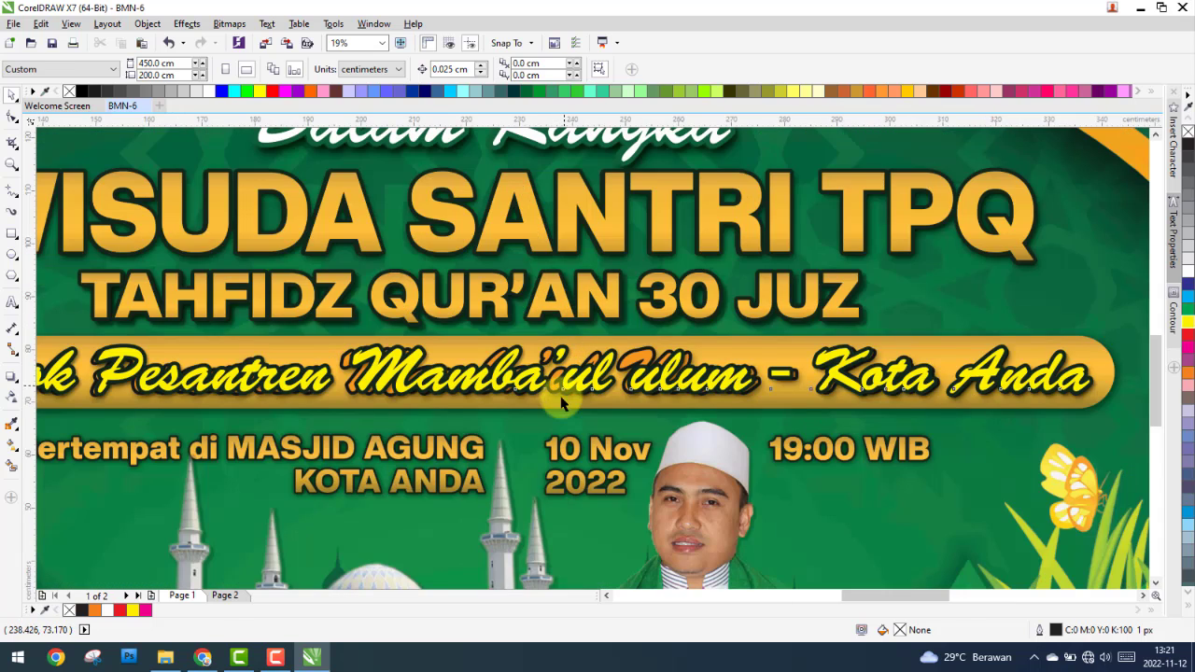
left_click_drag(561, 403, 539, 418)
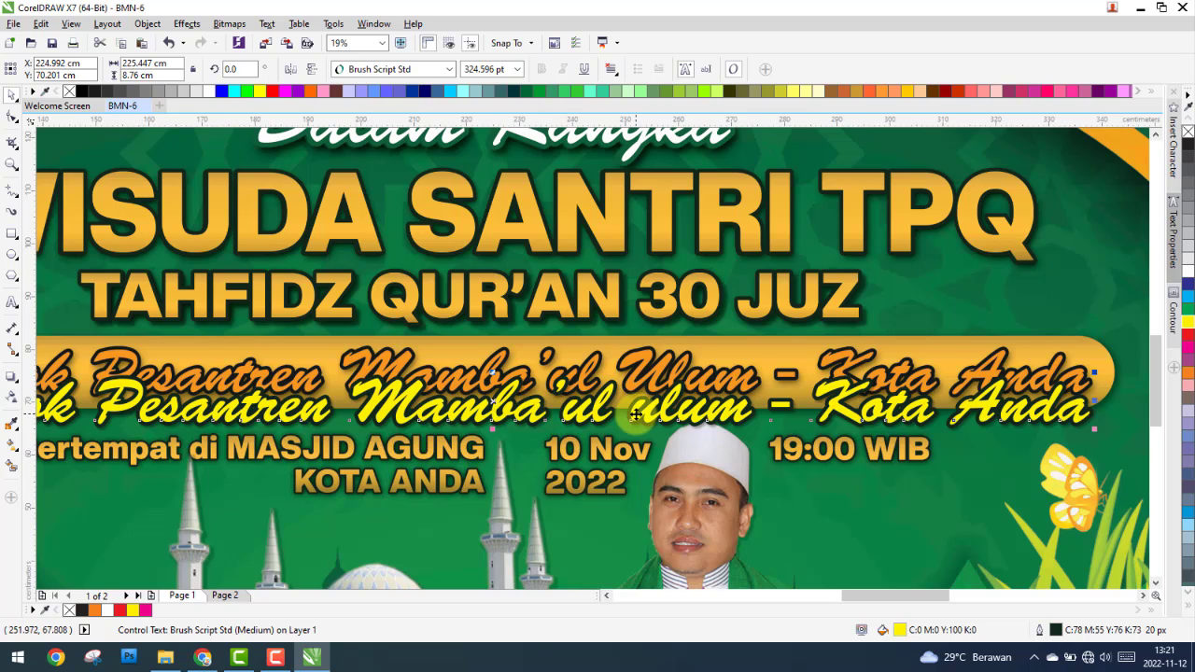
key("ctrl+z")
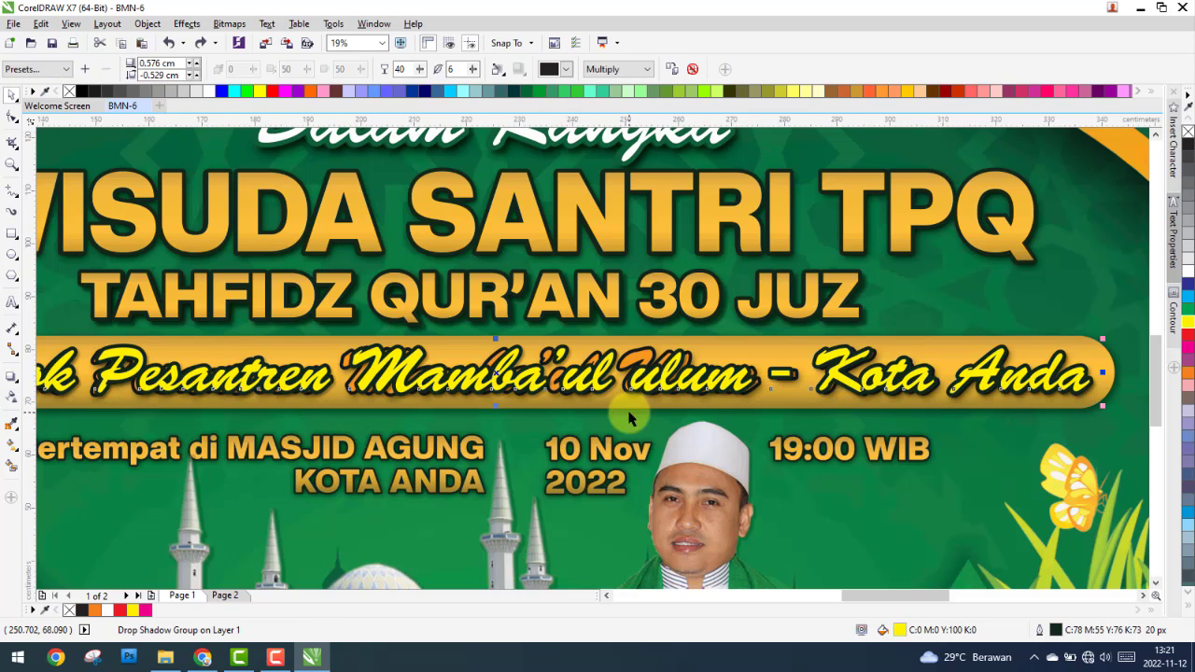
Step: Correct "ulum" to "Ulum" with a capital U in the yellow script text
double_click(659, 383)
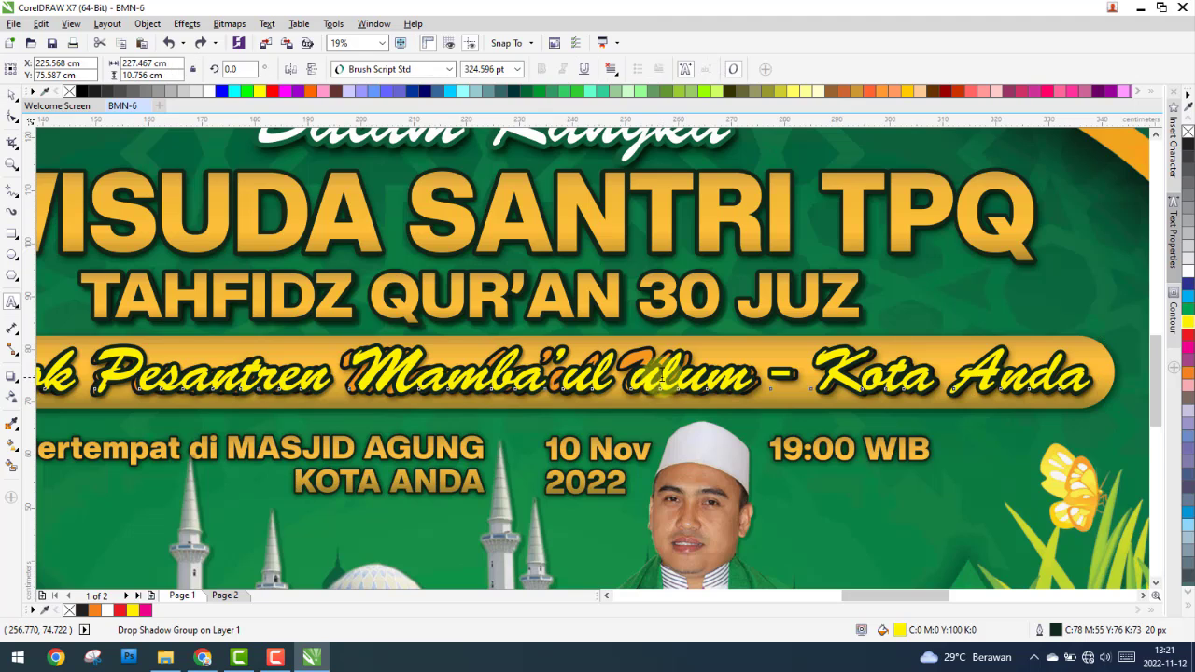
type("U")
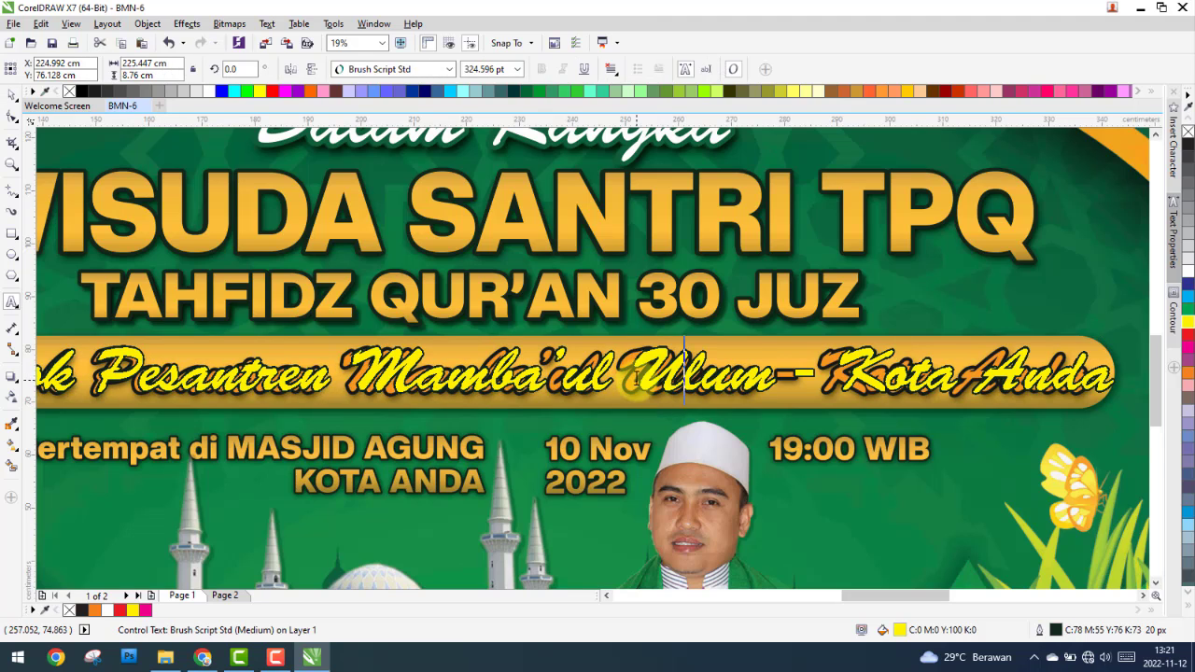
left_click(17, 96)
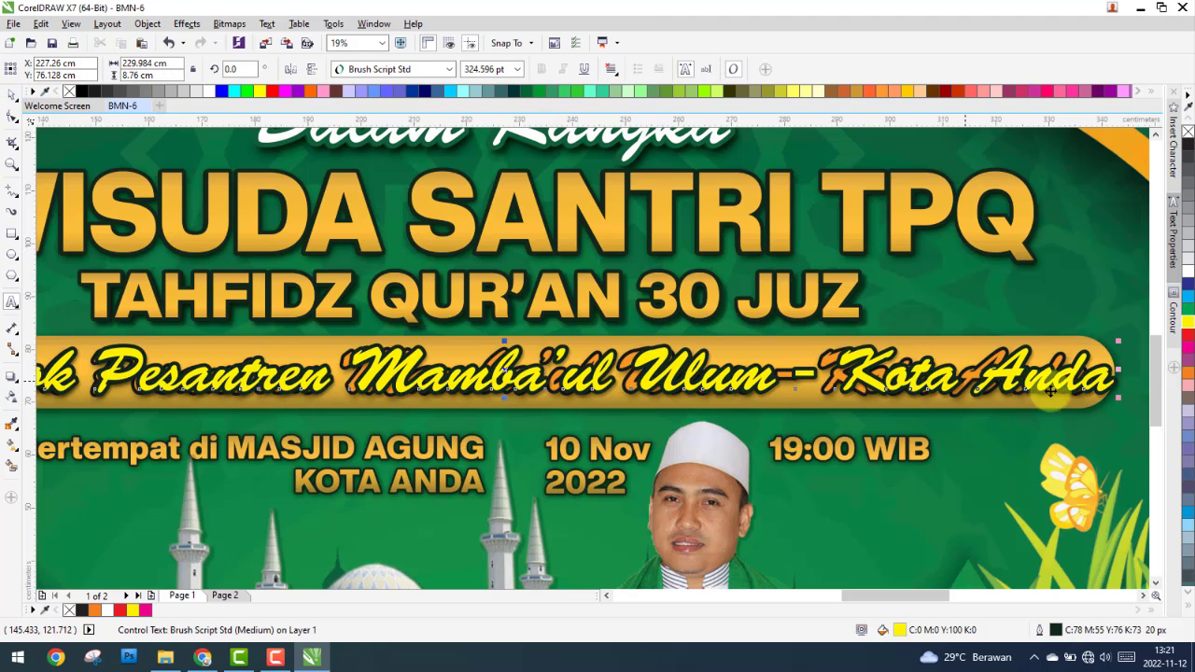
Step: Narrow the yellow script text horizontally to about 225.5 cm so its end matches the reference lettering
scroll(1117, 379, "up", 2)
scroll(1117, 380, "up", 3)
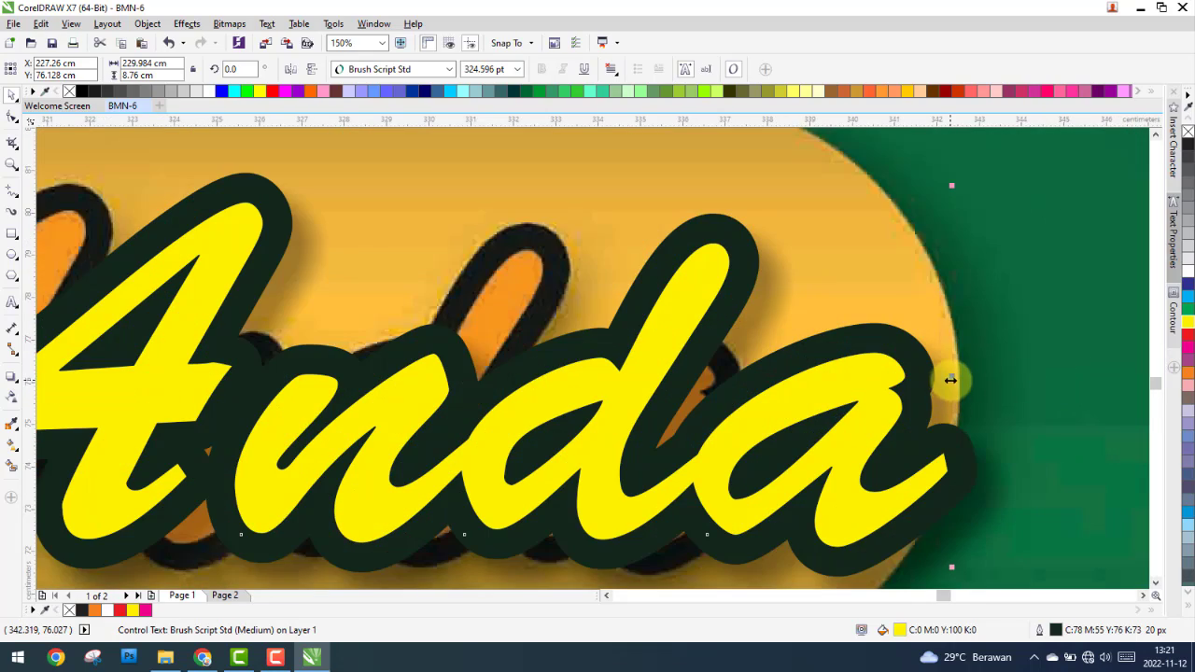
left_click_drag(888, 380, 765, 397)
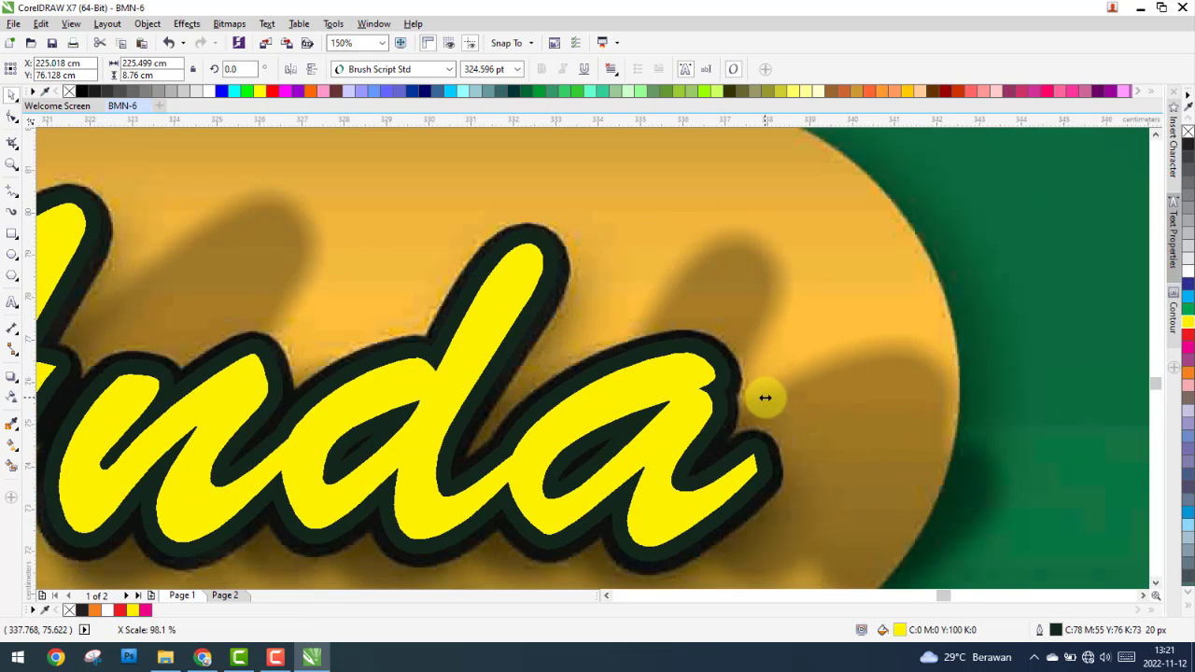
Step: Move the gold bar from above the banner onto the "Pondok Pesantren" strip and open its stacking order options
scroll(889, 389, "down", 4)
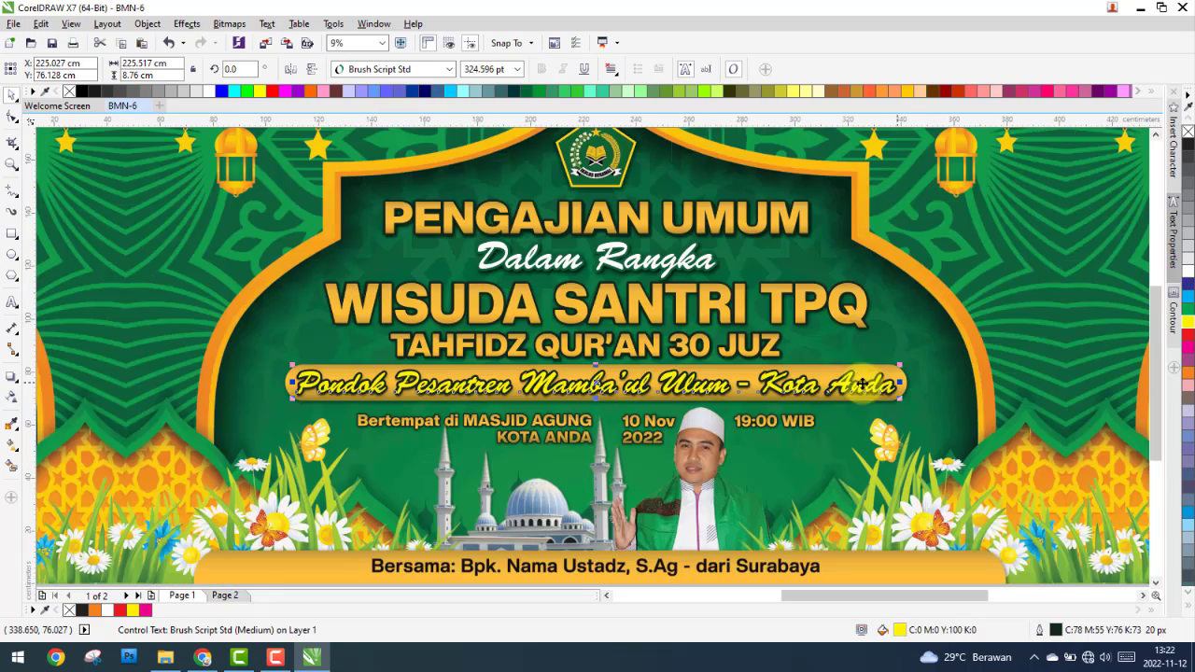
scroll(590, 414, "down", 2)
left_click_drag(606, 189, 599, 390)
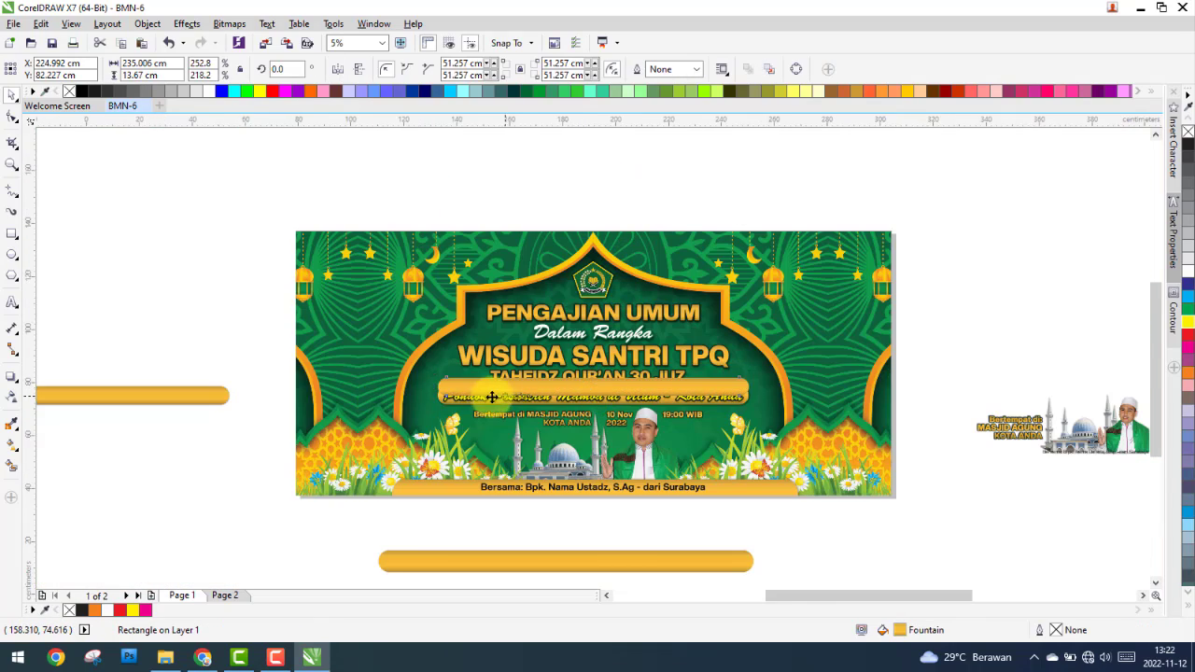
scroll(493, 382, "up", 3)
right_click(493, 381)
mouse_move(560, 476)
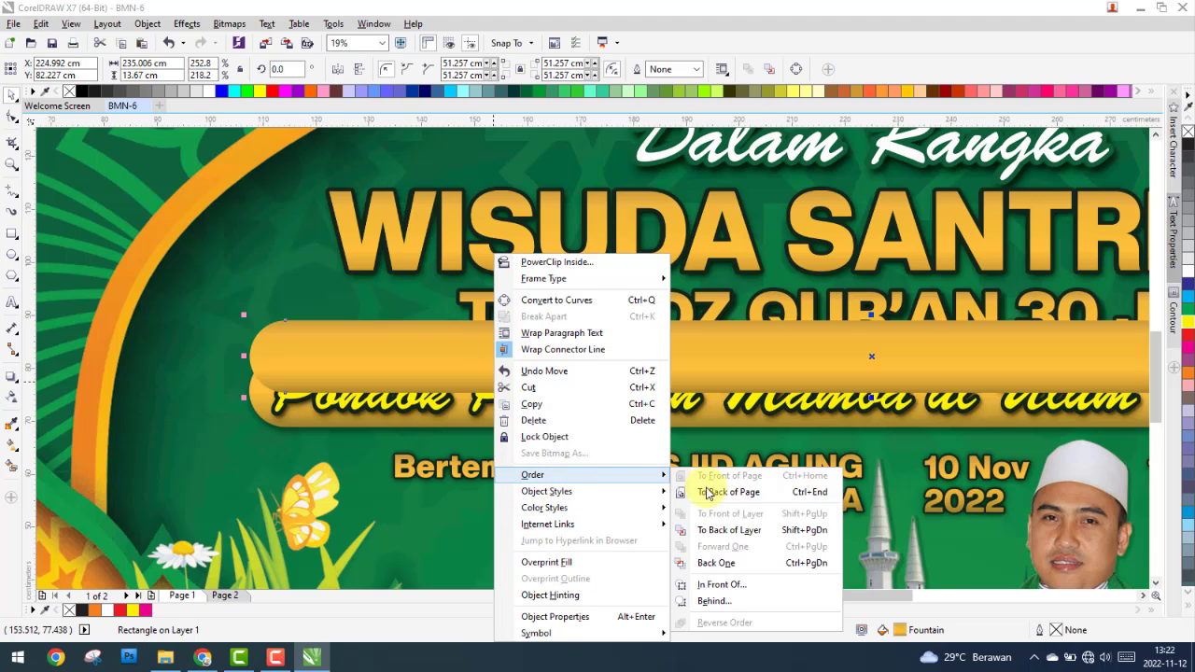
Step: Reorder the upper gold bar with In Front Of, and bring the "Pondok Pesantren Mamba'ul Ulum - Kota Anda" text in front of that bar
left_click(721, 585)
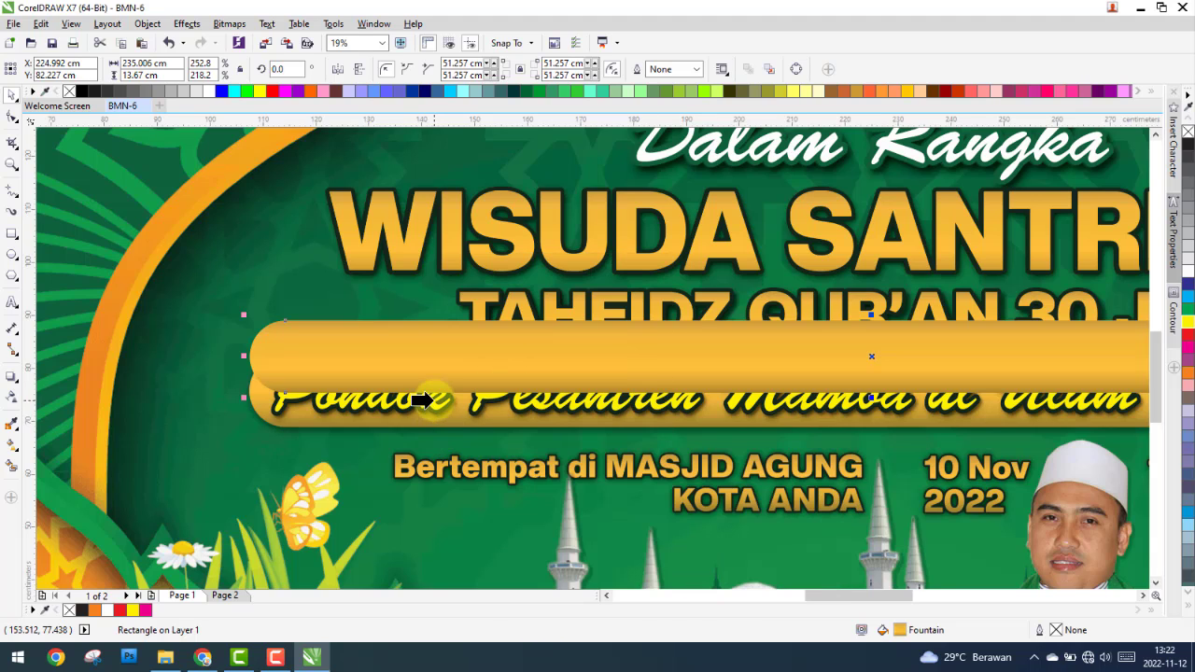
left_click(432, 404)
right_click(432, 403)
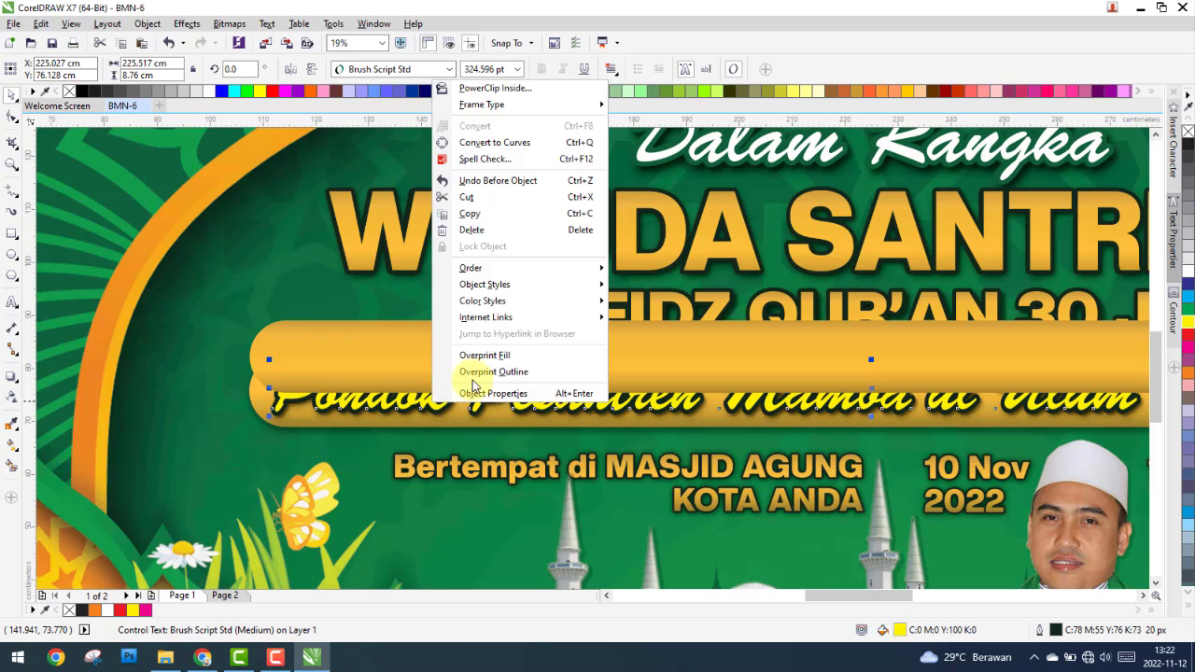
mouse_move(514, 268)
left_click(648, 377)
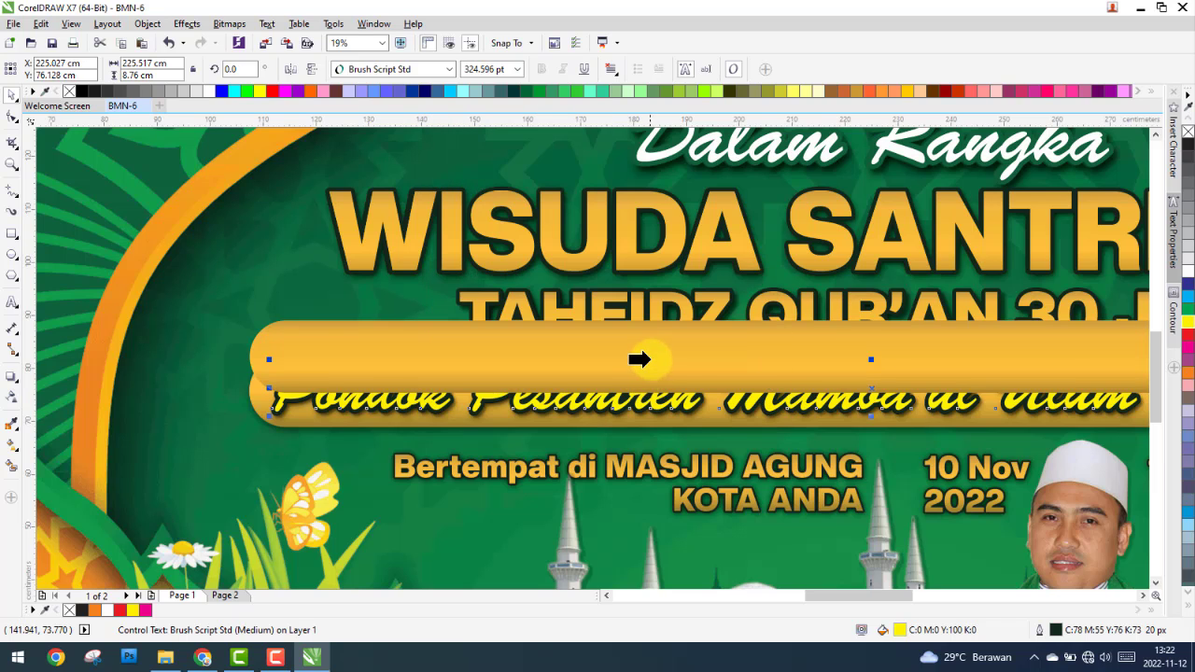
left_click(646, 358)
scroll(569, 349, "down", 3)
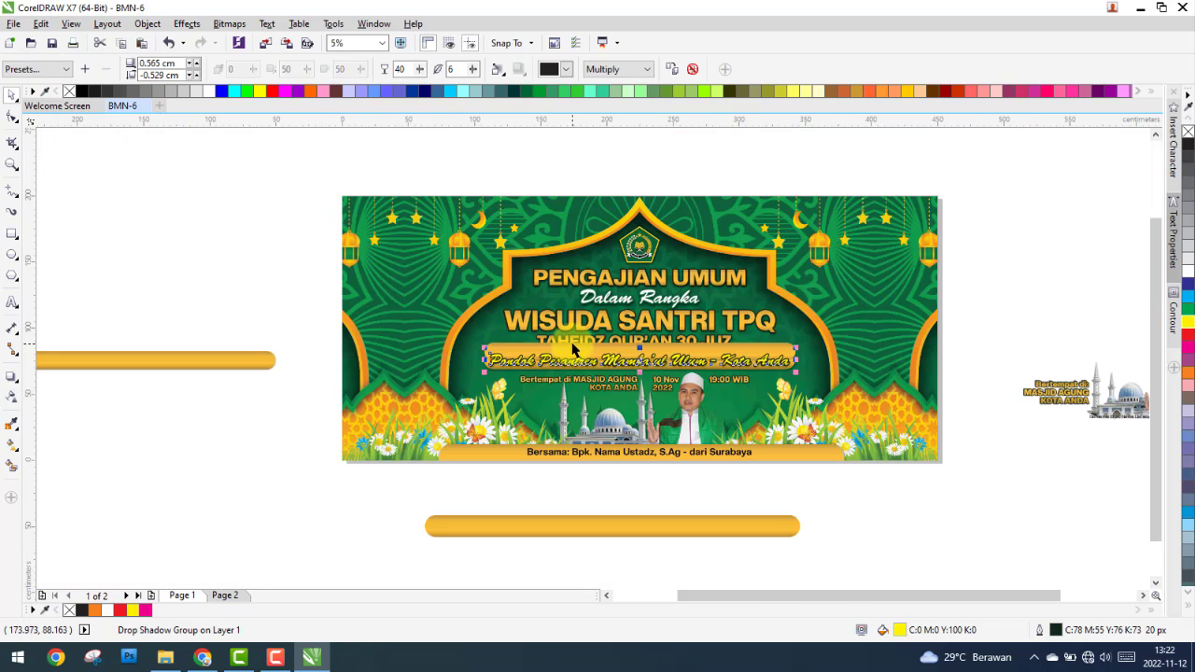
Step: Delete the extra gold bar overlapping the TAHFIDZ line and the spare gold bars beside and below the banner
left_click(641, 362)
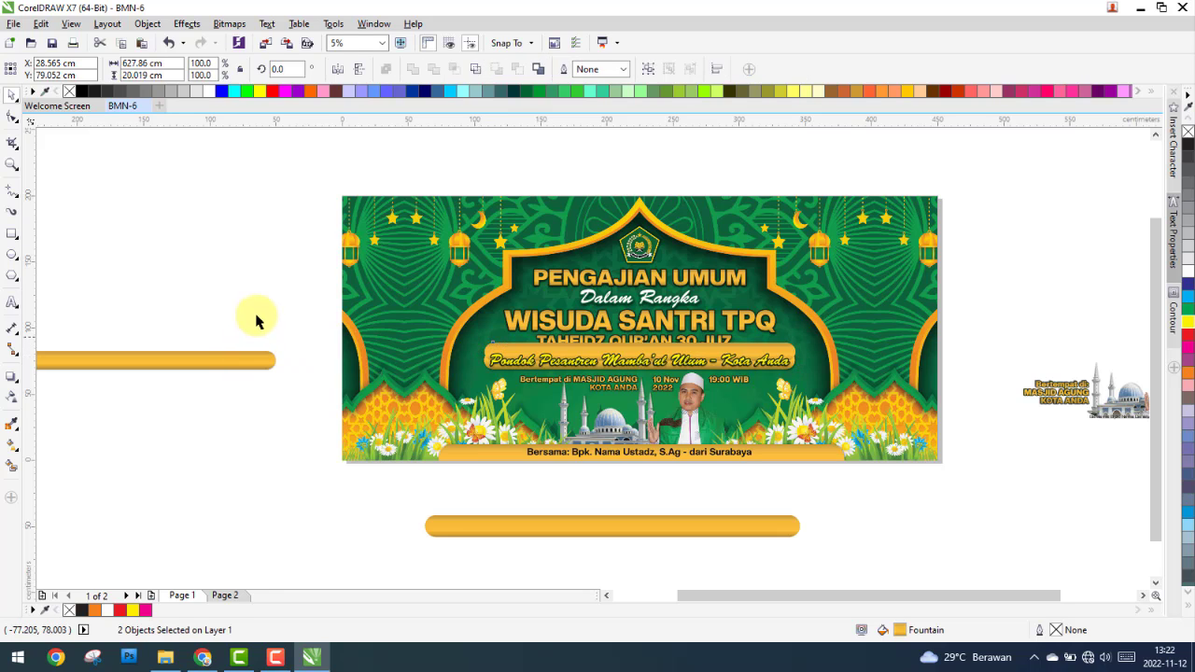
left_click(270, 288)
left_click(241, 360)
key("Delete")
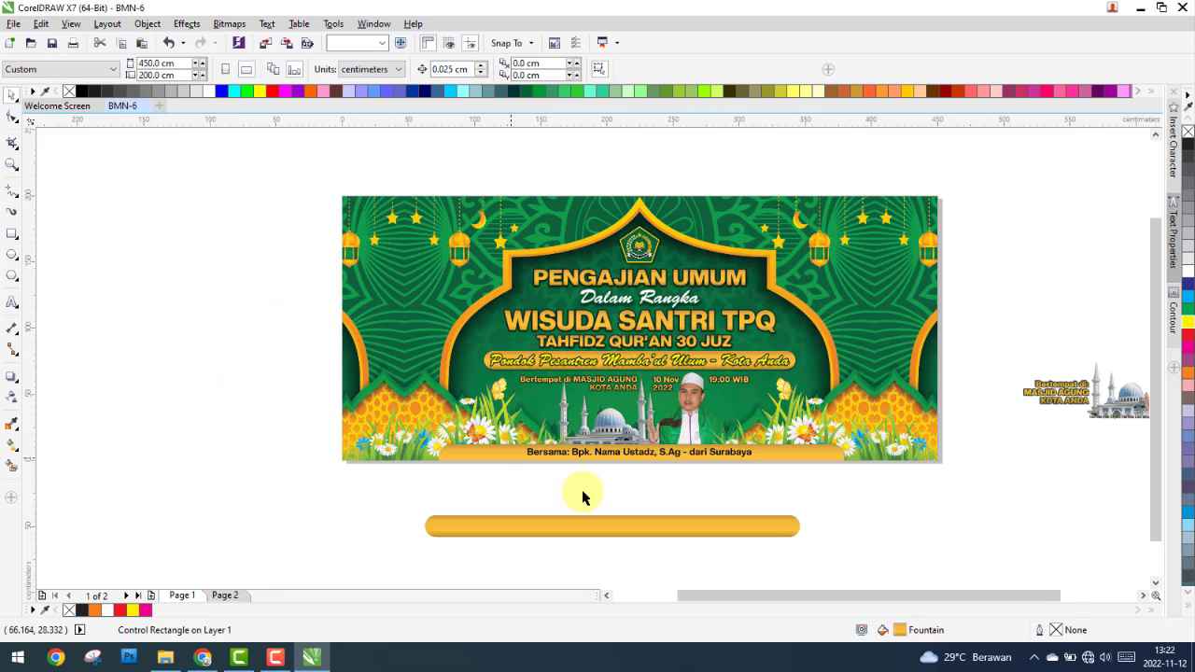
left_click(570, 528)
key("Delete")
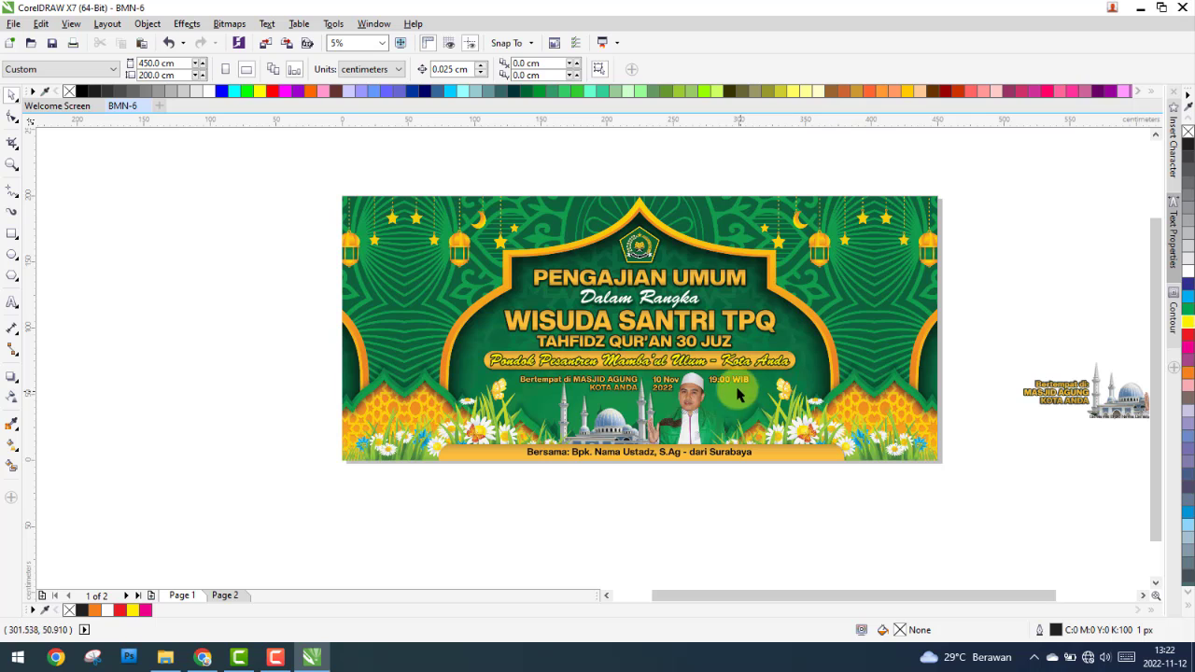
Step: Move the spare venue text onto the banner and remove its colon and first line break to read "Bertempat di MASJID AGUNG" above "KOTA ANDA"
left_click_drag(1009, 361, 560, 411)
scroll(560, 410, "up", 3)
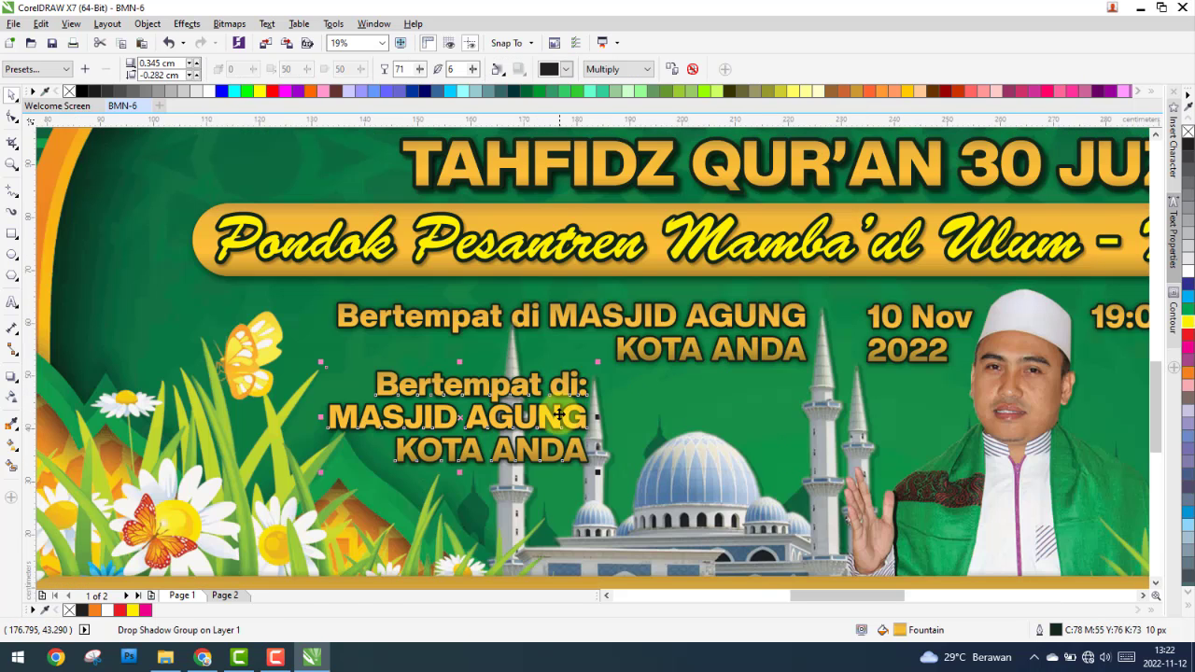
double_click(560, 413)
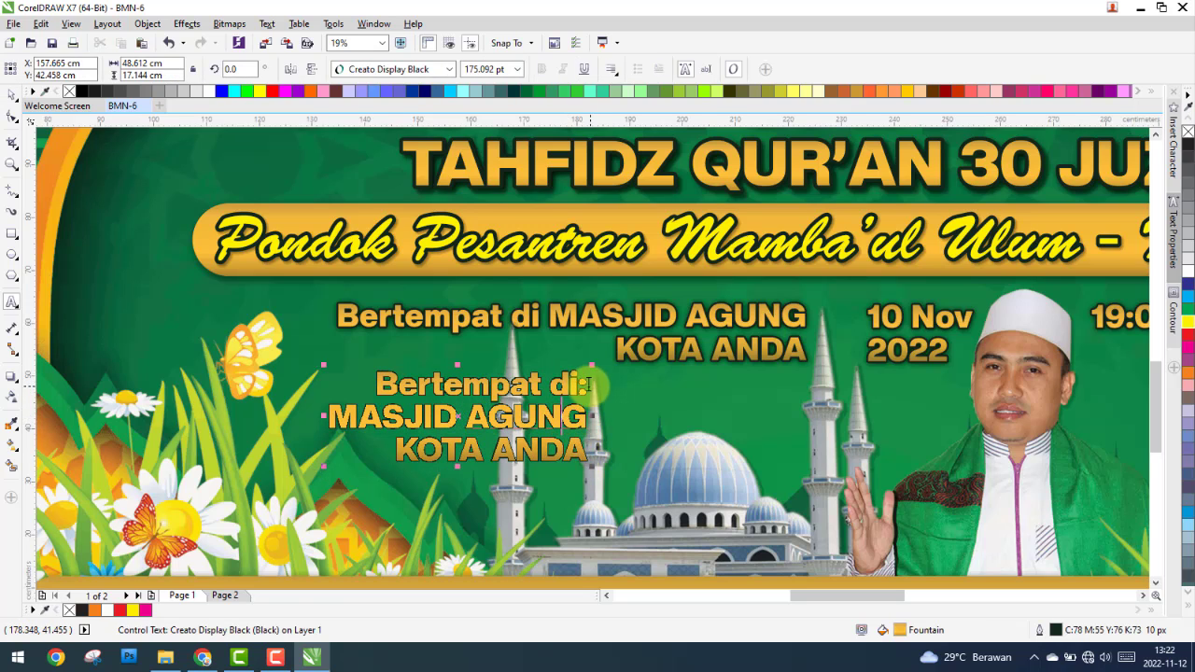
left_click(592, 386)
key("BackSpace")
key("Delete")
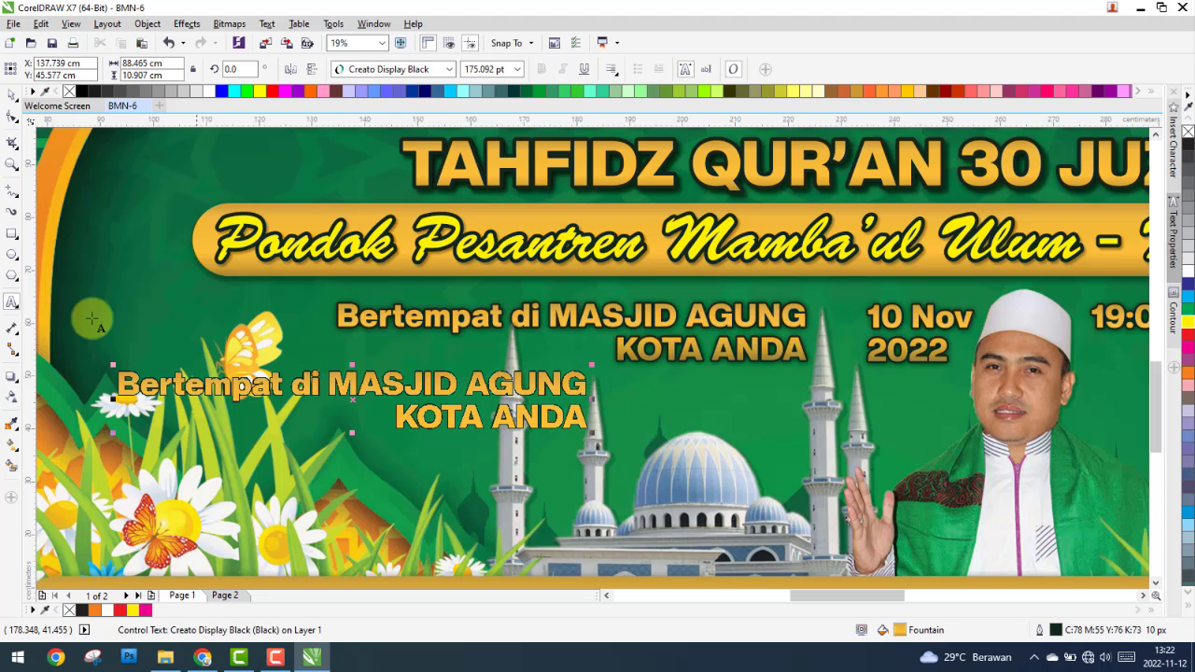
left_click(12, 94)
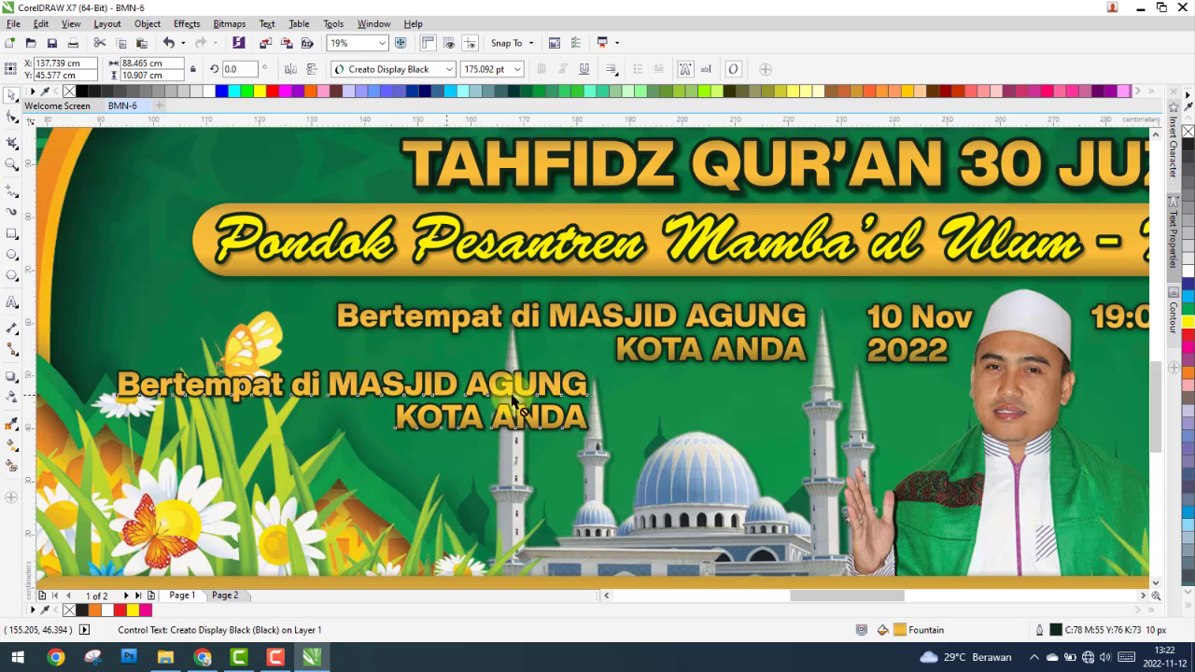
Step: Align the edited venue text exactly over the banner's existing venue lines, at about X 179.261 cm, Y 58.531 cm
left_click_drag(454, 395, 677, 396)
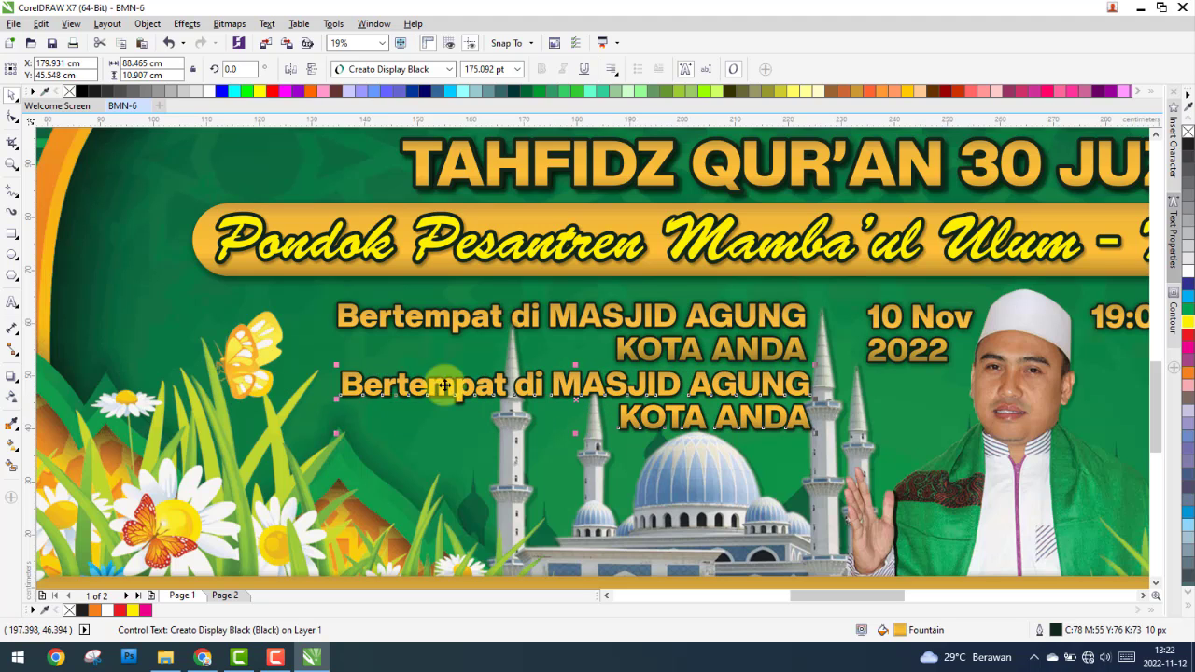
left_click_drag(353, 377, 353, 320)
scroll(353, 336, "up", 4)
scroll(351, 344, "up", 2)
left_click_drag(357, 457, 360, 376)
scroll(361, 376, "down", 8)
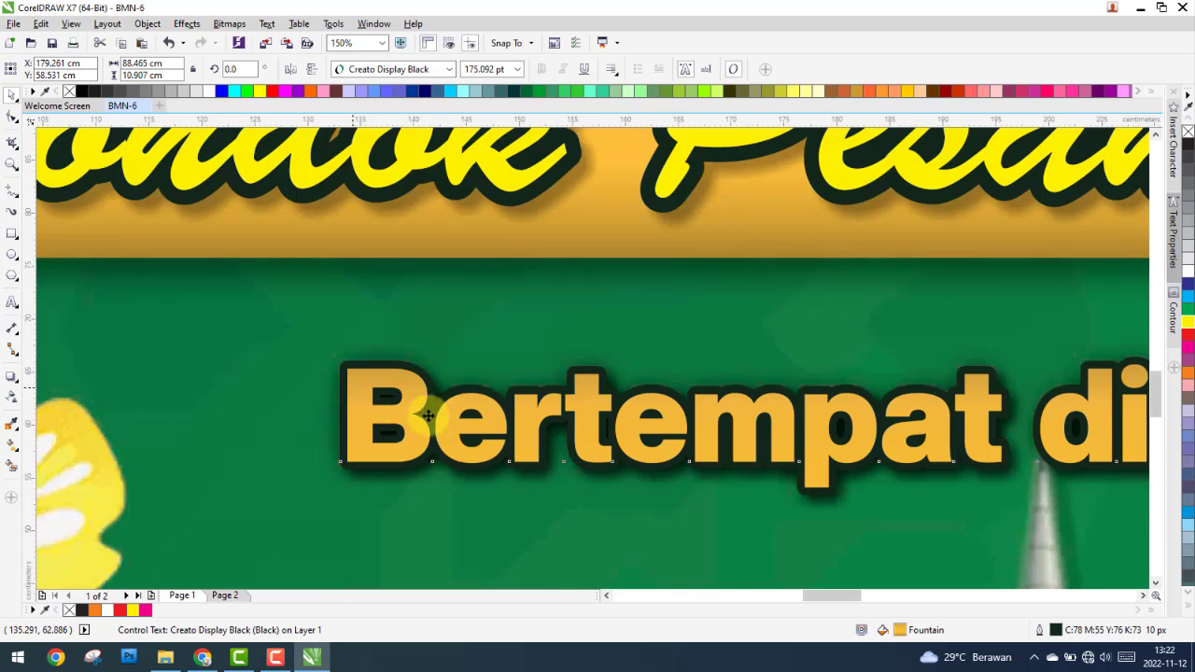
scroll(538, 431, "down", 2)
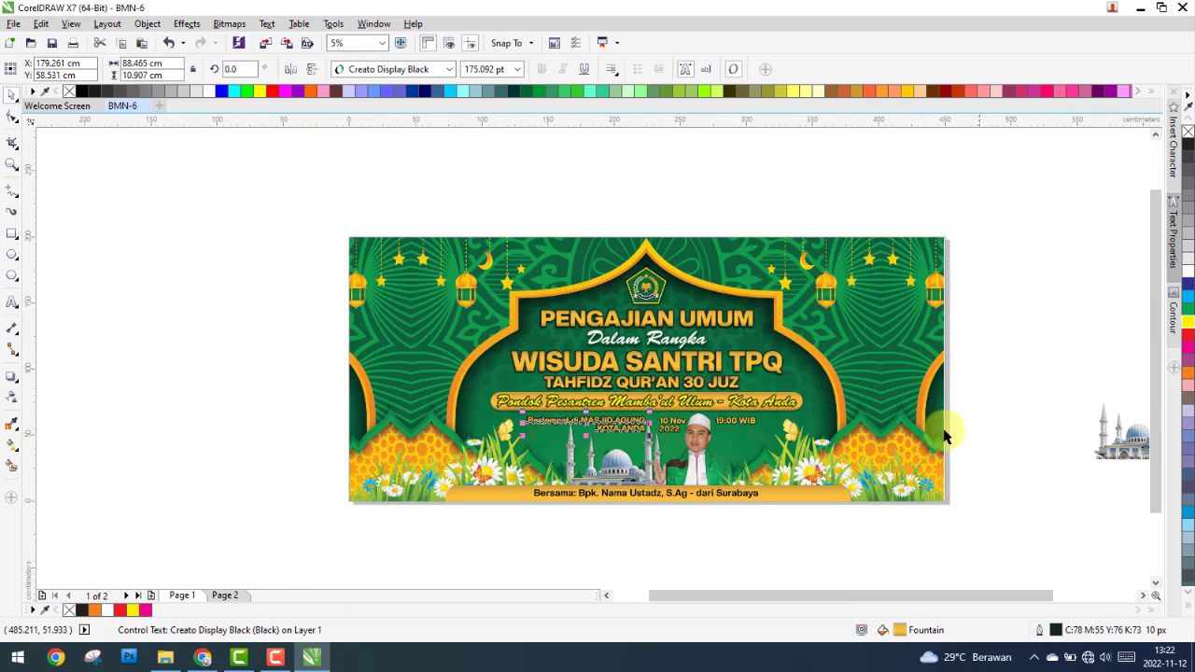
Step: Move the spare date-and-time text onto the banner below "19:00 WIB" and delete its "19:30 WIB s.d. SELESAI" lines
scroll(945, 436, "down", 2)
scroll(1054, 427, "up", 2)
left_click_drag(1017, 425, 544, 440)
scroll(544, 440, "up", 4)
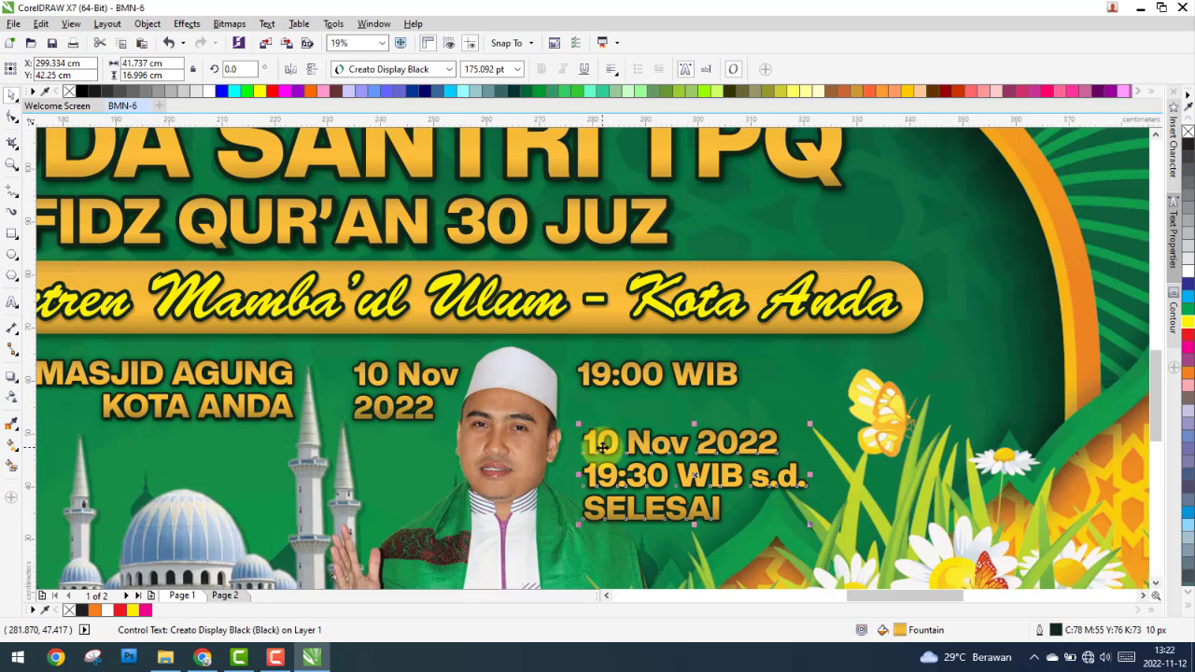
double_click(614, 444)
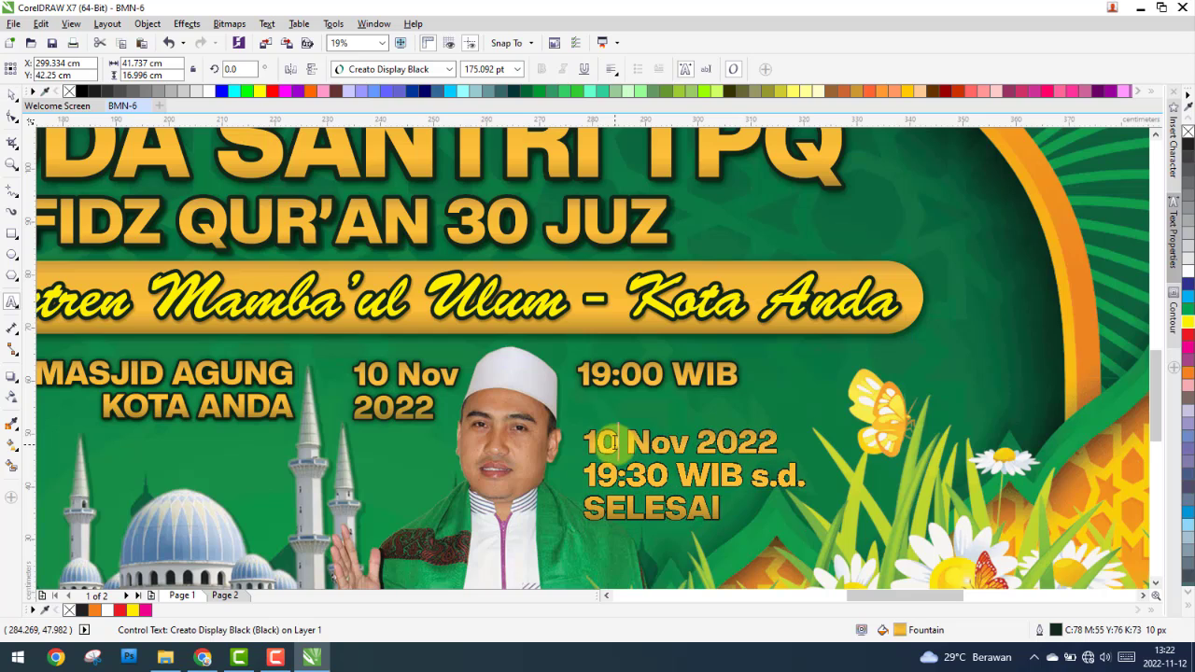
left_click_drag(720, 505, 639, 481)
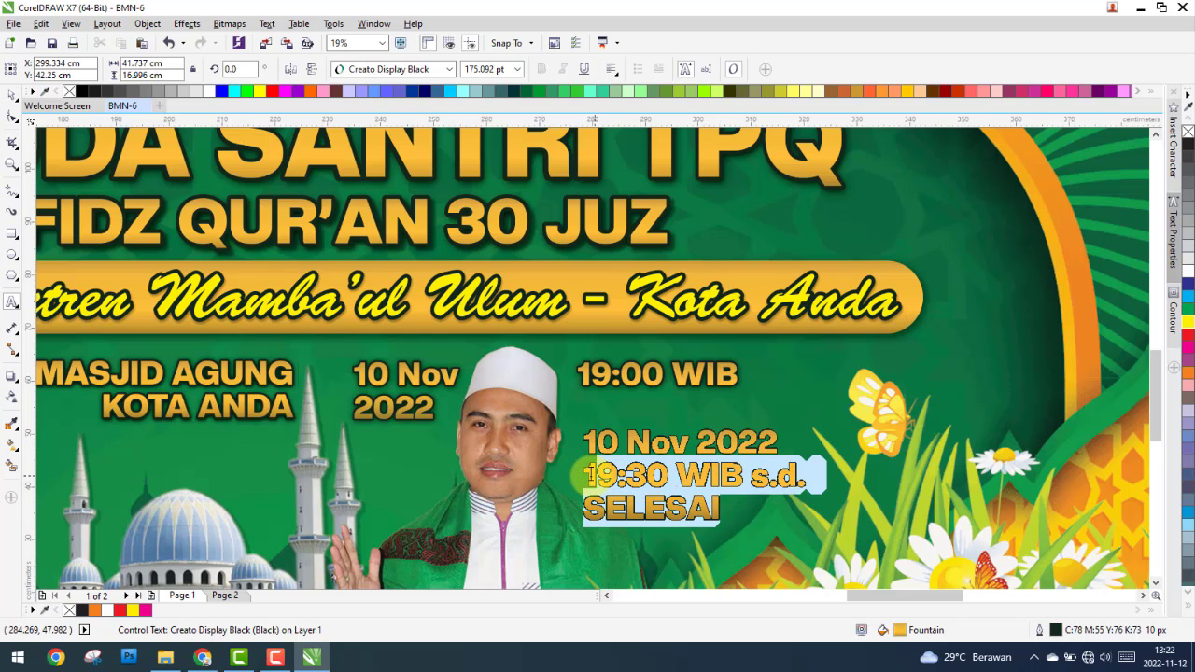
key("BackSpace")
key("BackSpace")
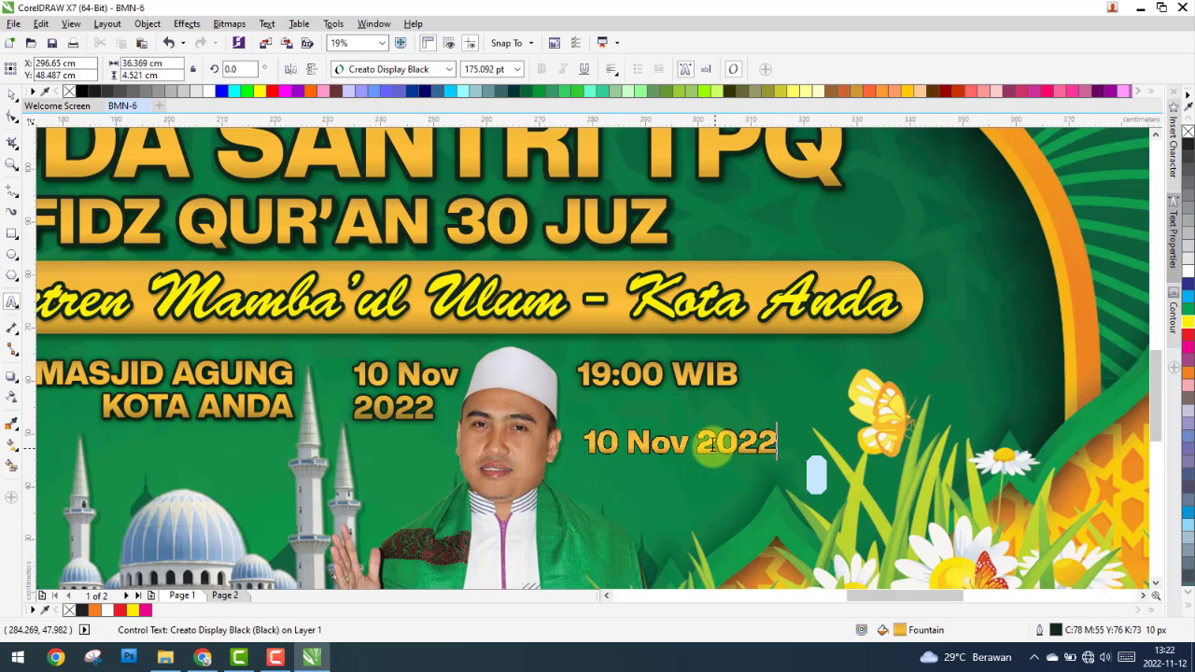
Step: Break the date before "2022" and add "19:00 WIB" after "10 Nov", separated by a wide gap of spaces
key("Return")
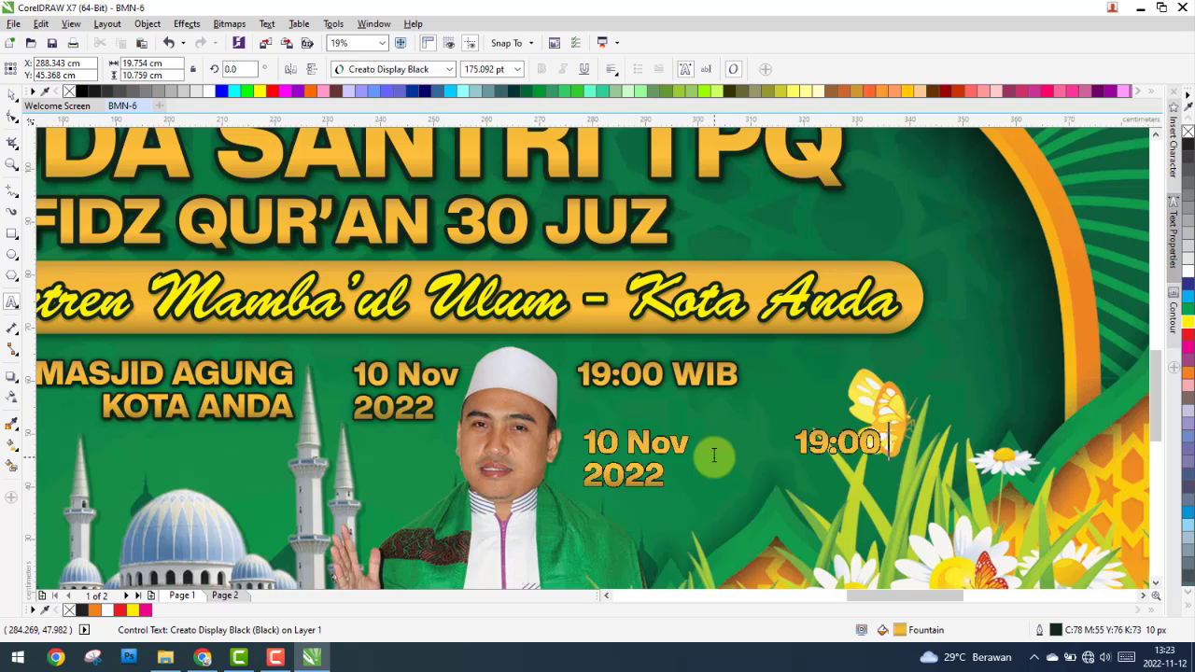
left_click(287, 661)
left_click(286, 661)
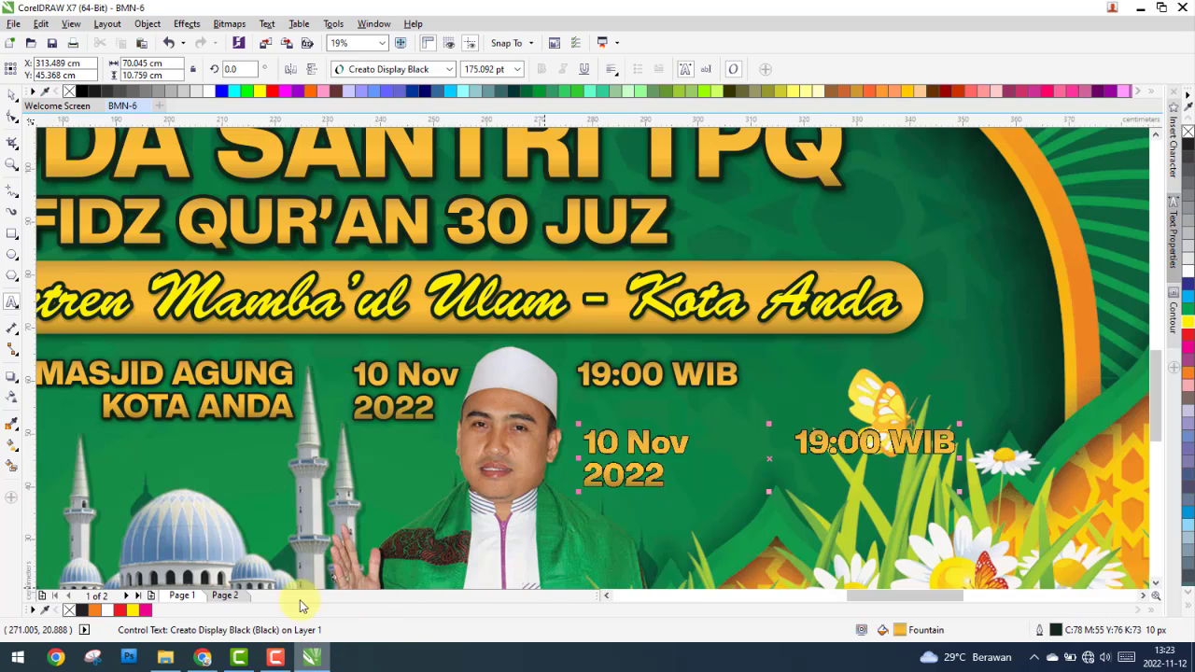
left_click(595, 437)
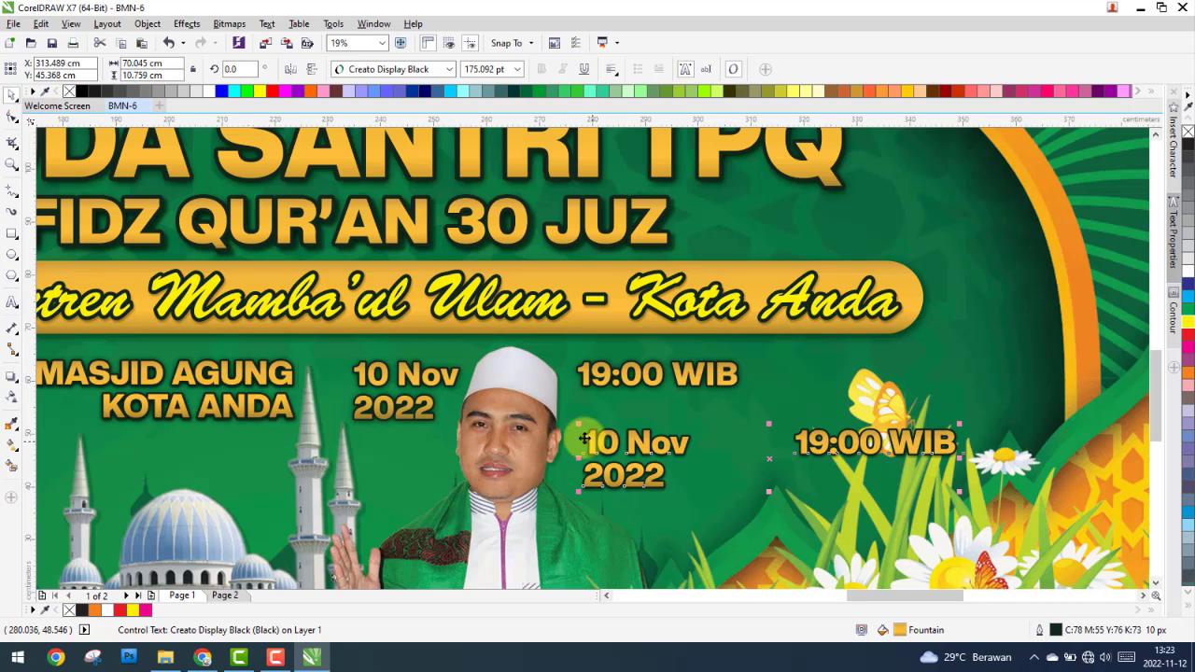
Step: Move the date-and-time text so its "10 Nov 2022" lies over the banner's existing date, at about X 270.167 cm, Y 58.605 cm
left_click_drag(583, 438, 379, 352)
scroll(353, 373, "up", 3)
scroll(401, 386, "down", 2)
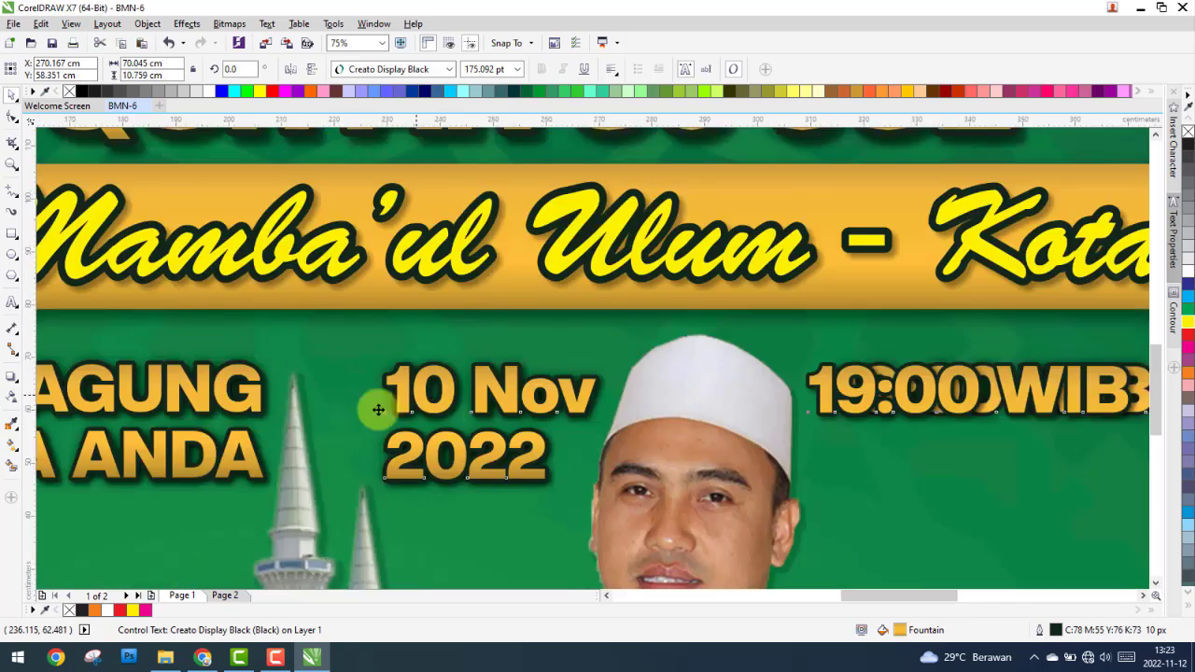
scroll(378, 408, "down", 3)
left_click_drag(297, 413, 919, 446)
scroll(653, 439, "down", 1)
scroll(865, 444, "down", 2)
scroll(513, 453, "up", 6)
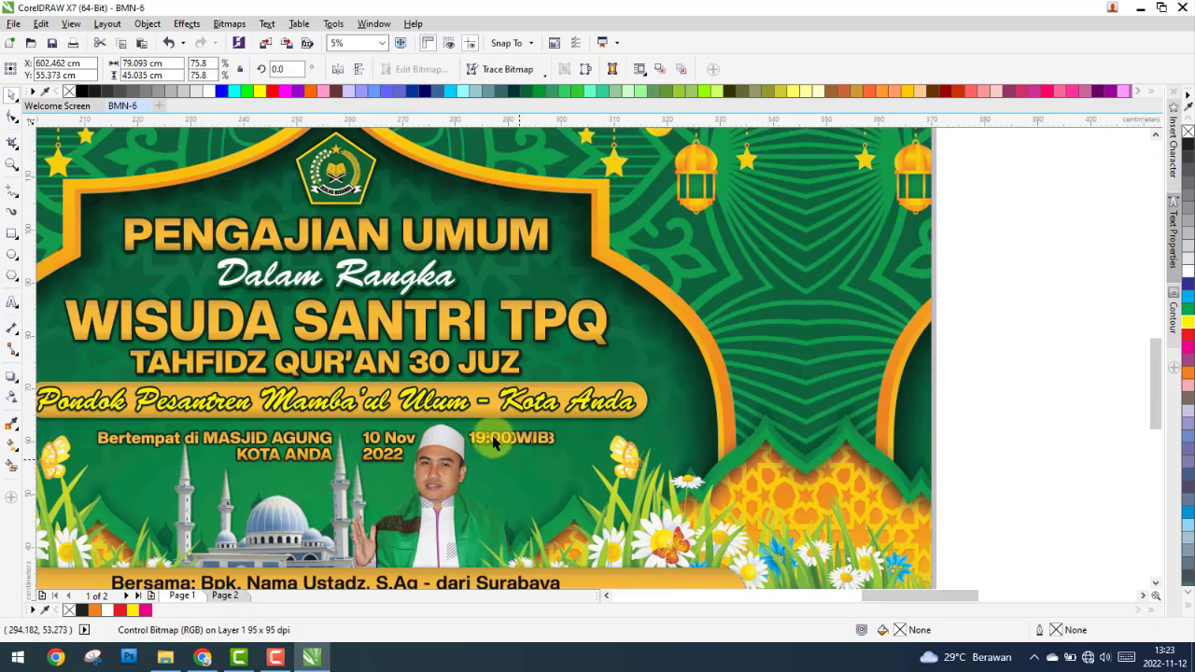
Step: Widen the gap before "19:00 WIB" in the new date text with an extra space
double_click(271, 420)
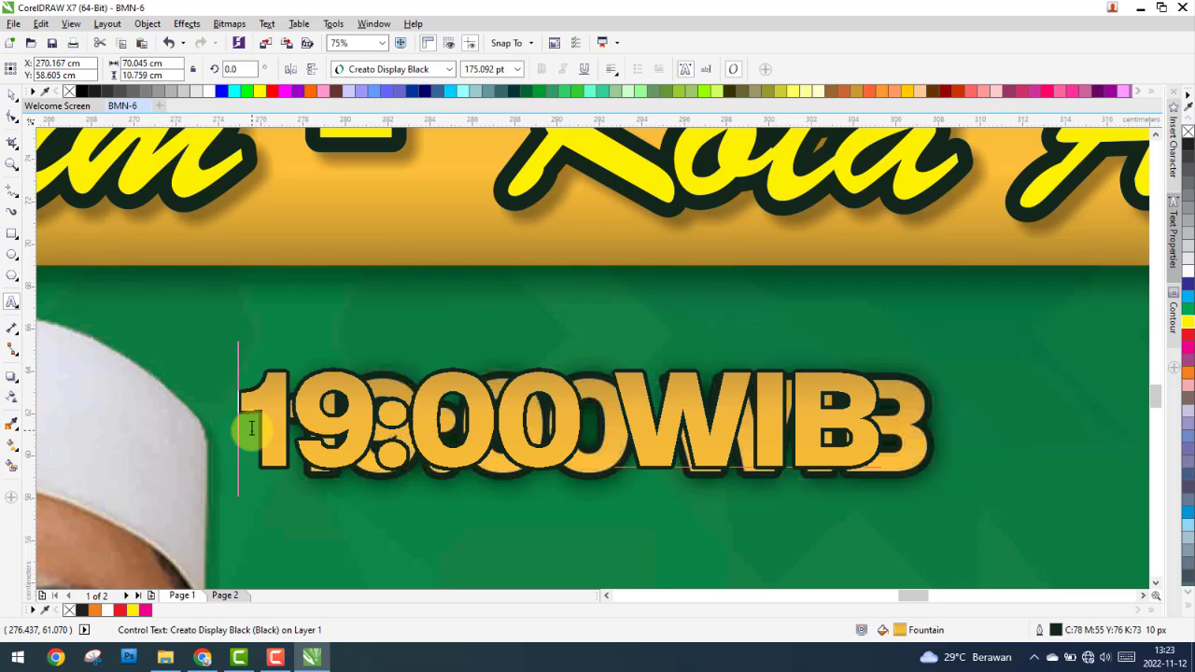
left_click(147, 239)
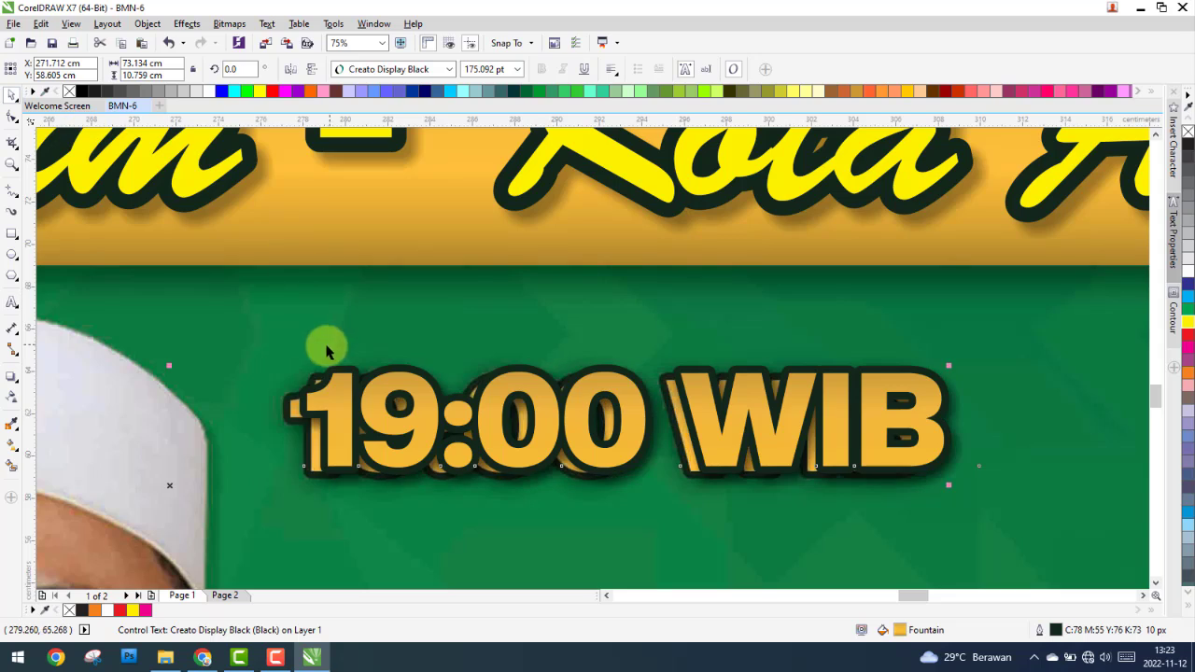
scroll(691, 389, "down", 2)
scroll(647, 396, "down", 1)
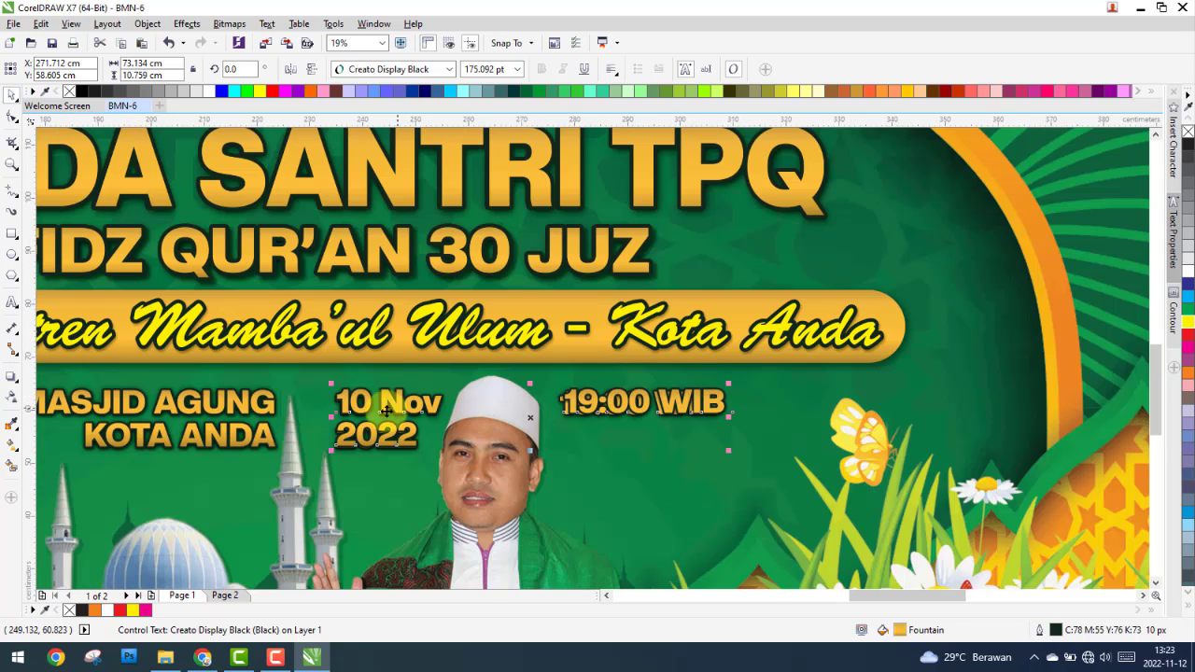
scroll(364, 404, "up", 2)
scroll(400, 367, "down", 2)
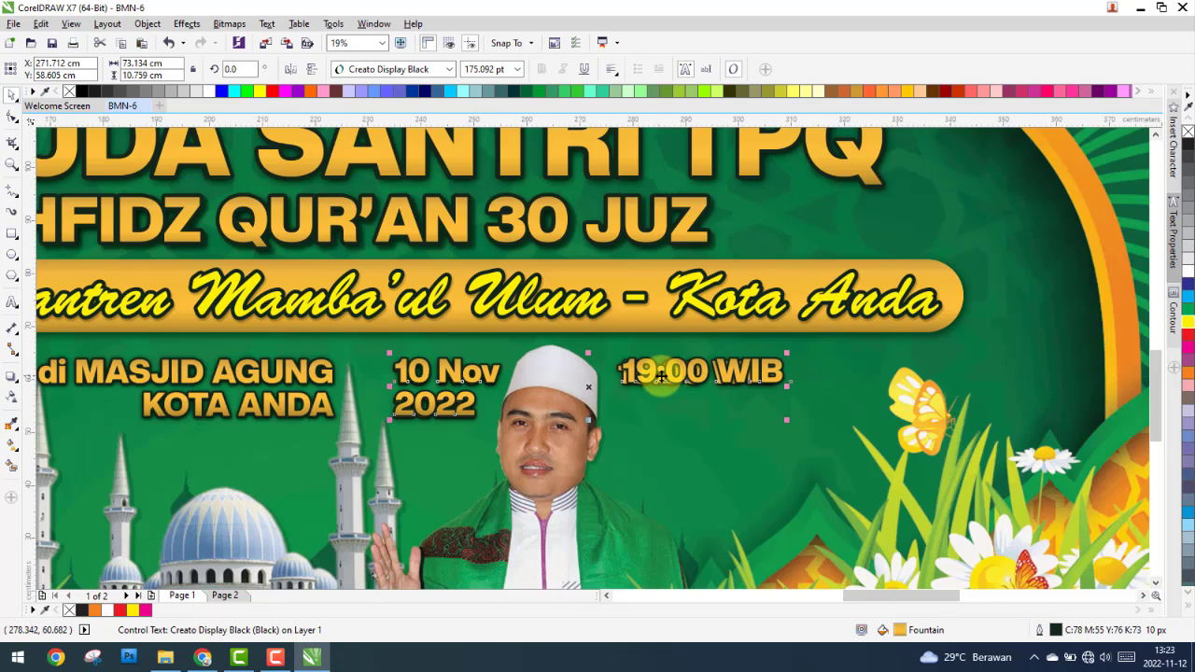
Step: Shift the characters of "19:00 WIB" horizontally by -14% with the Shape tool so they match the existing time text
scroll(701, 371, "up", 2)
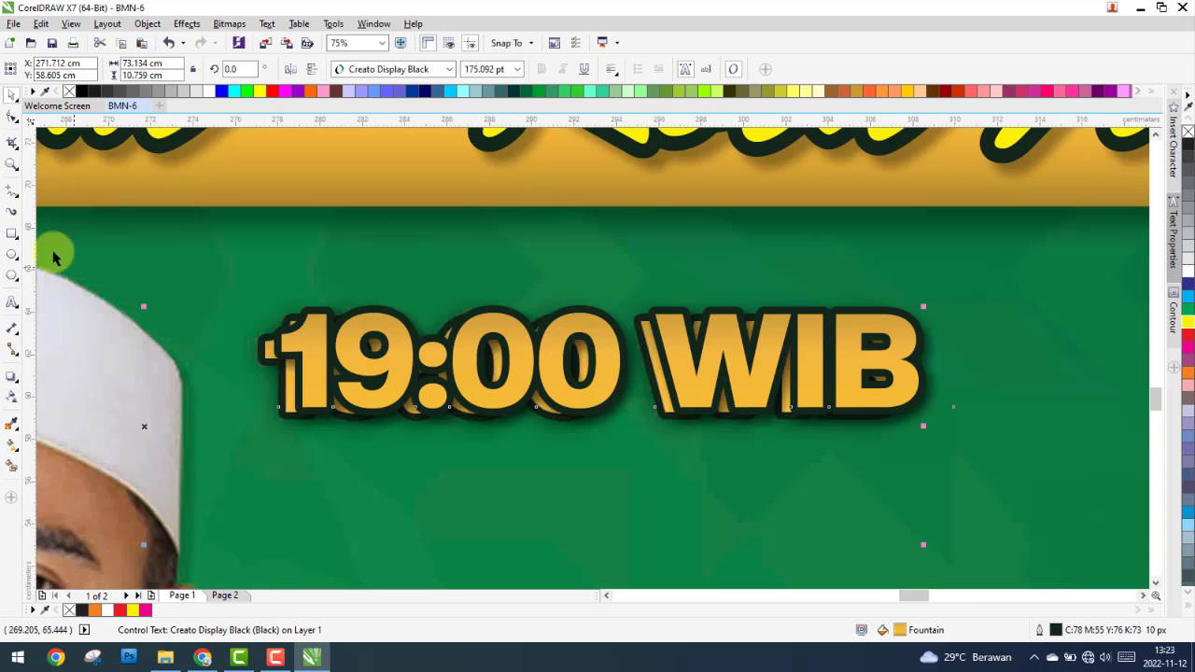
left_click(11, 116)
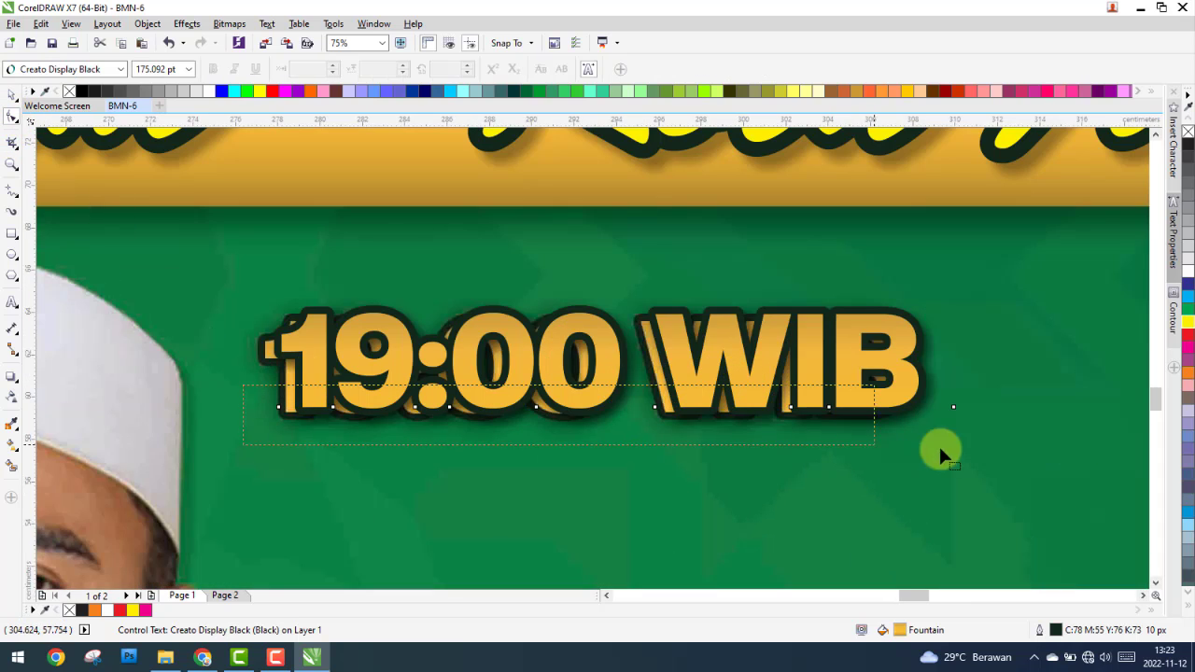
left_click_drag(938, 443, 934, 444)
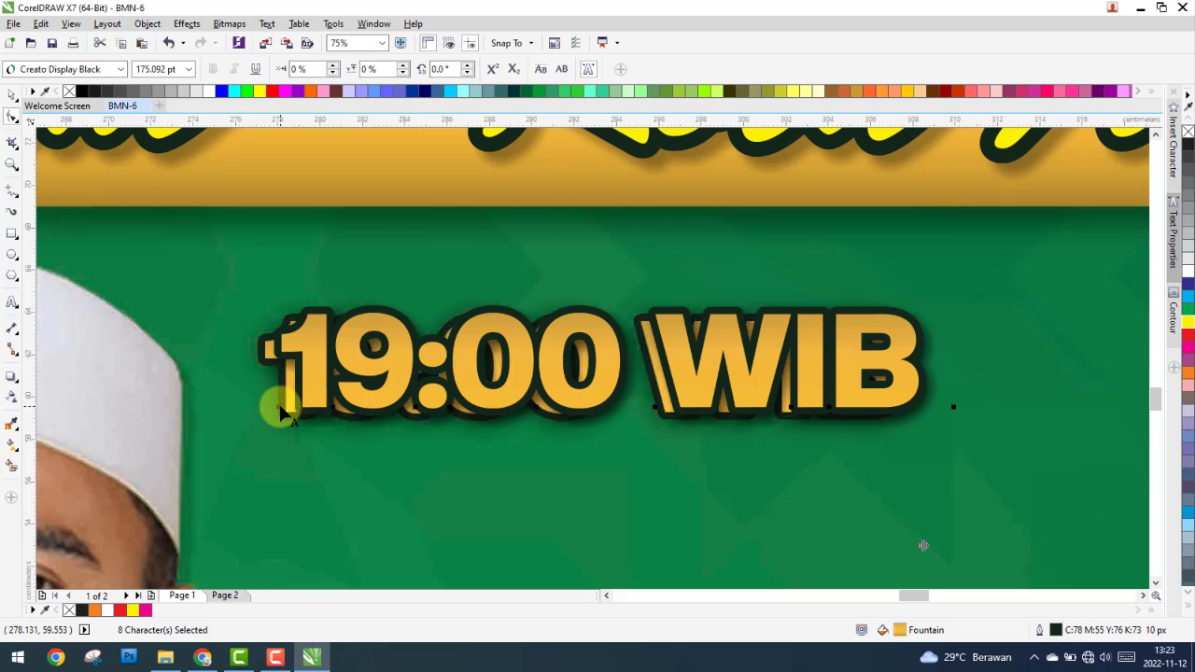
left_click_drag(271, 407, 259, 405)
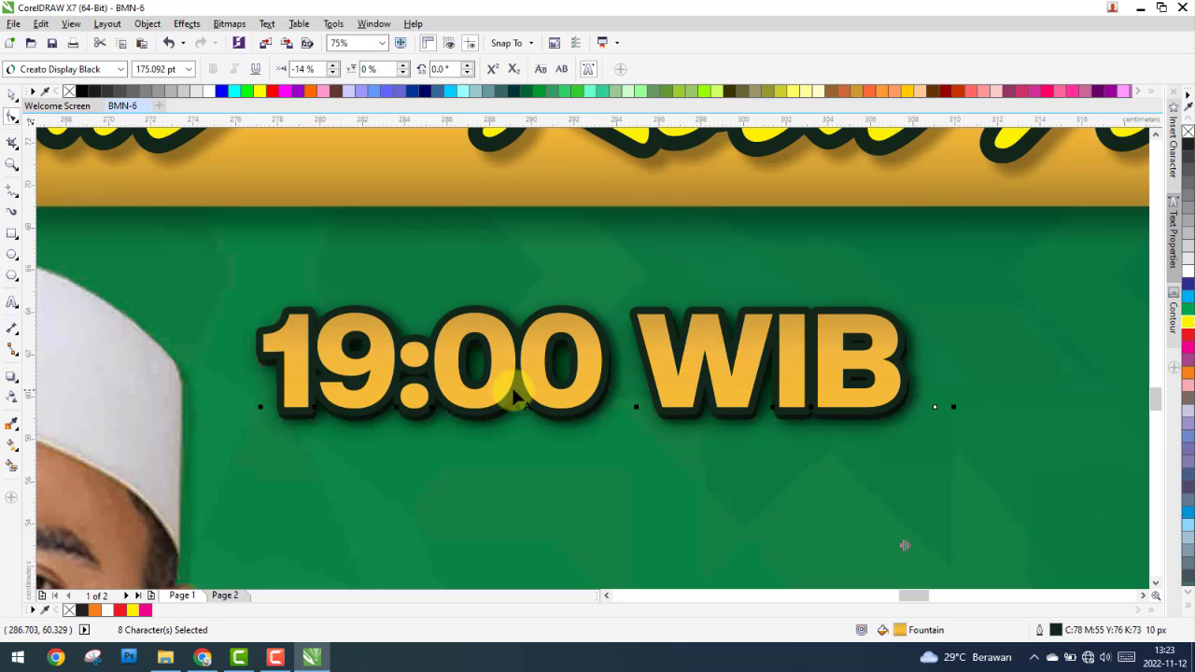
scroll(297, 329, "down", 2)
scroll(296, 328, "down", 3)
left_click(13, 96)
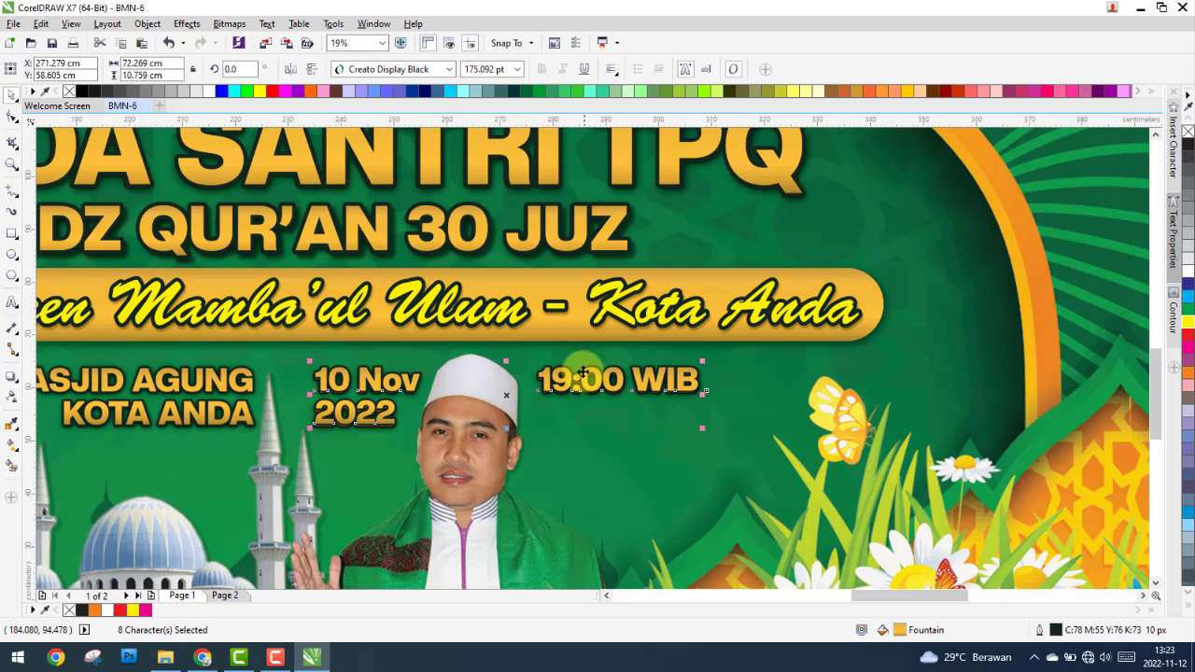
scroll(493, 393, "down", 3)
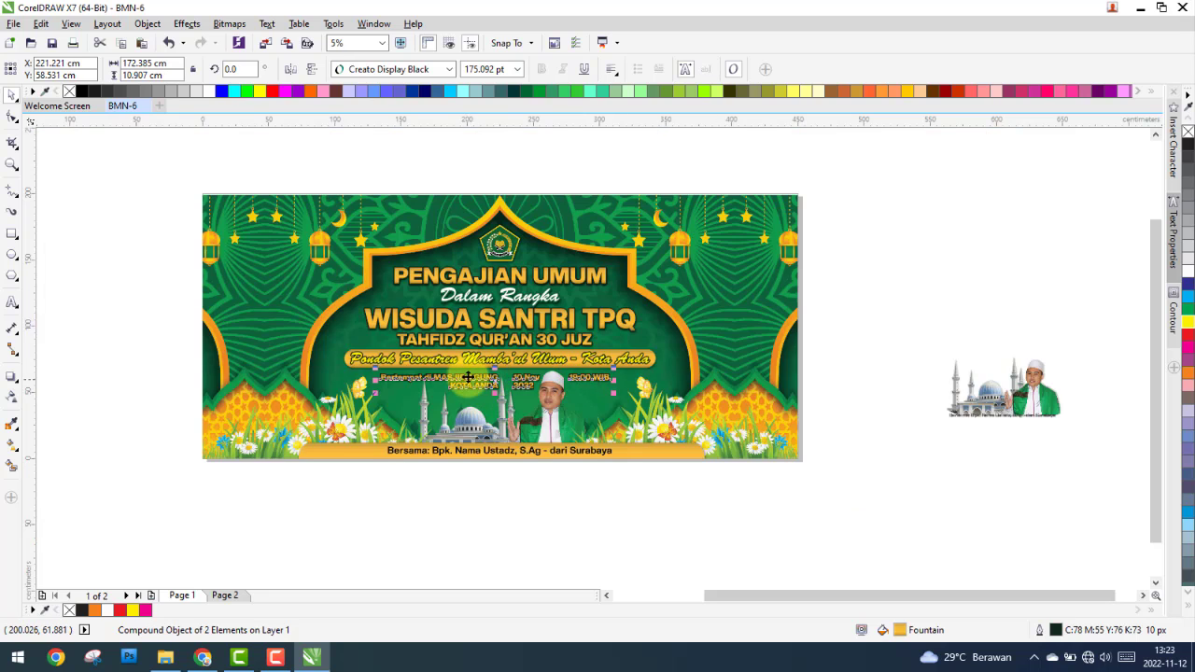
Step: Place the speaker's photo on the banner and enlarge it to about 62.136 × 61.897 cm
left_click(808, 446)
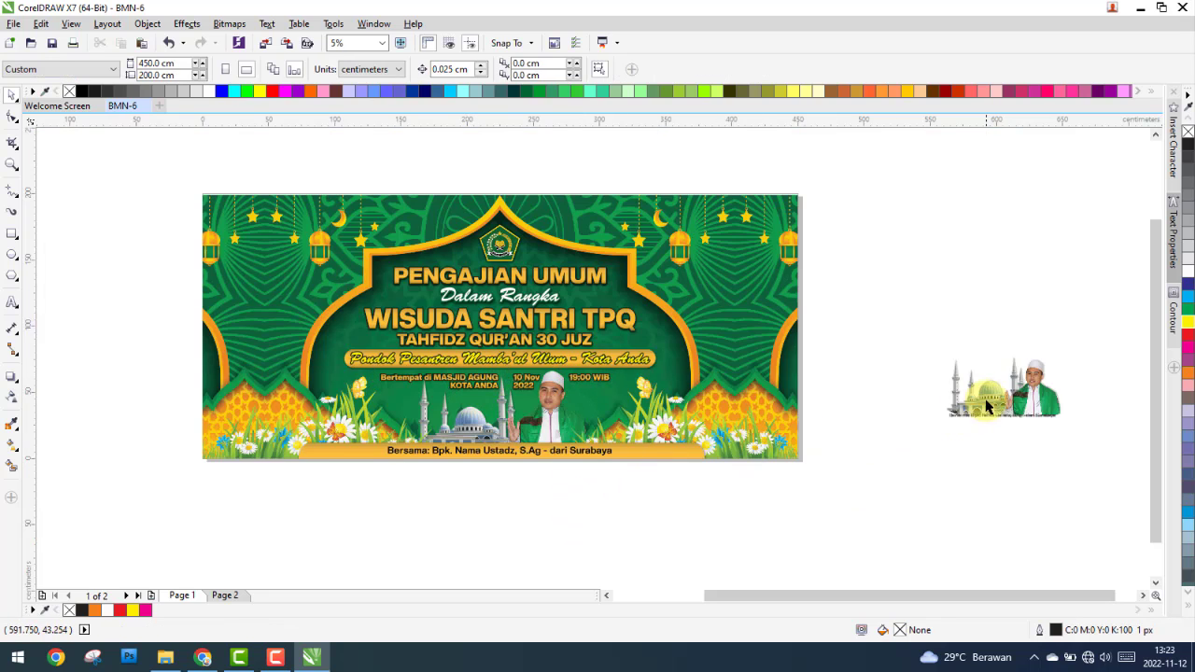
left_click_drag(988, 406, 569, 409)
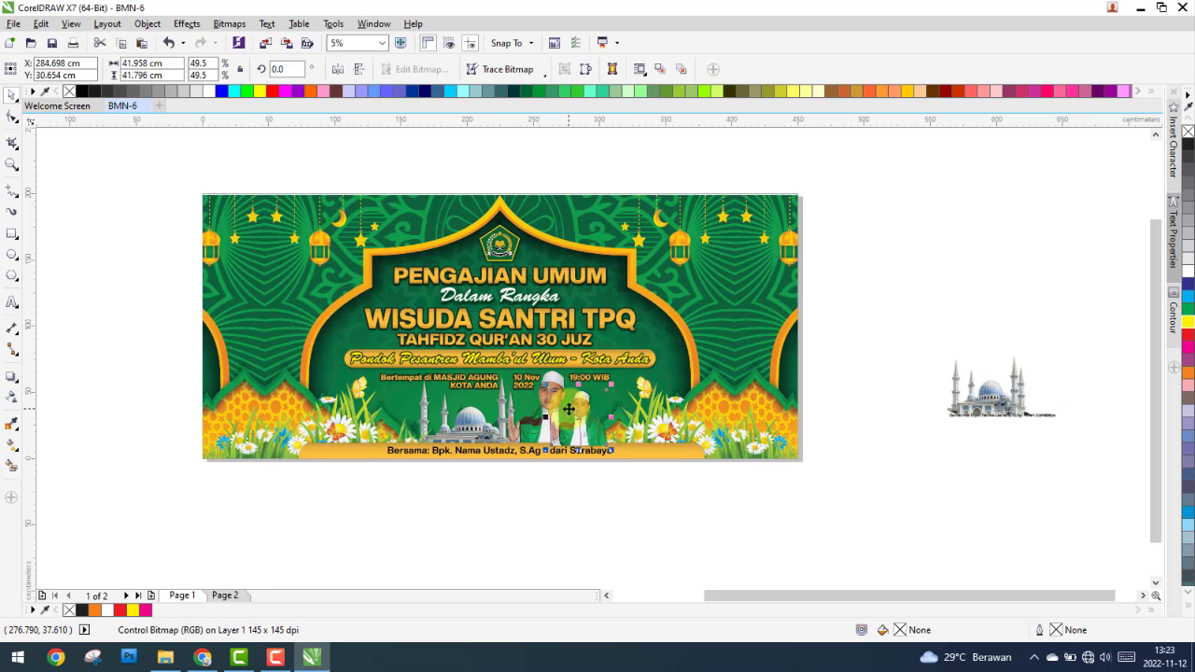
scroll(568, 409, "up", 2)
left_click_drag(658, 364, 704, 317)
scroll(629, 362, "up", 4)
left_click_drag(629, 362, 362, 384)
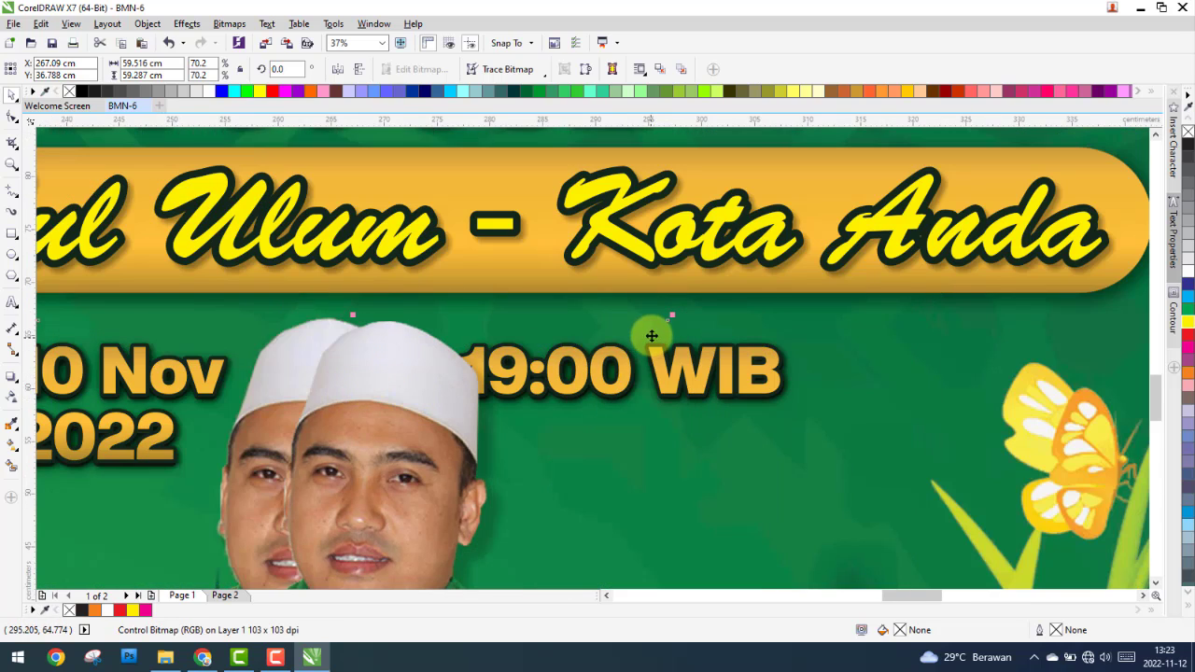
left_click_drag(672, 322, 720, 297)
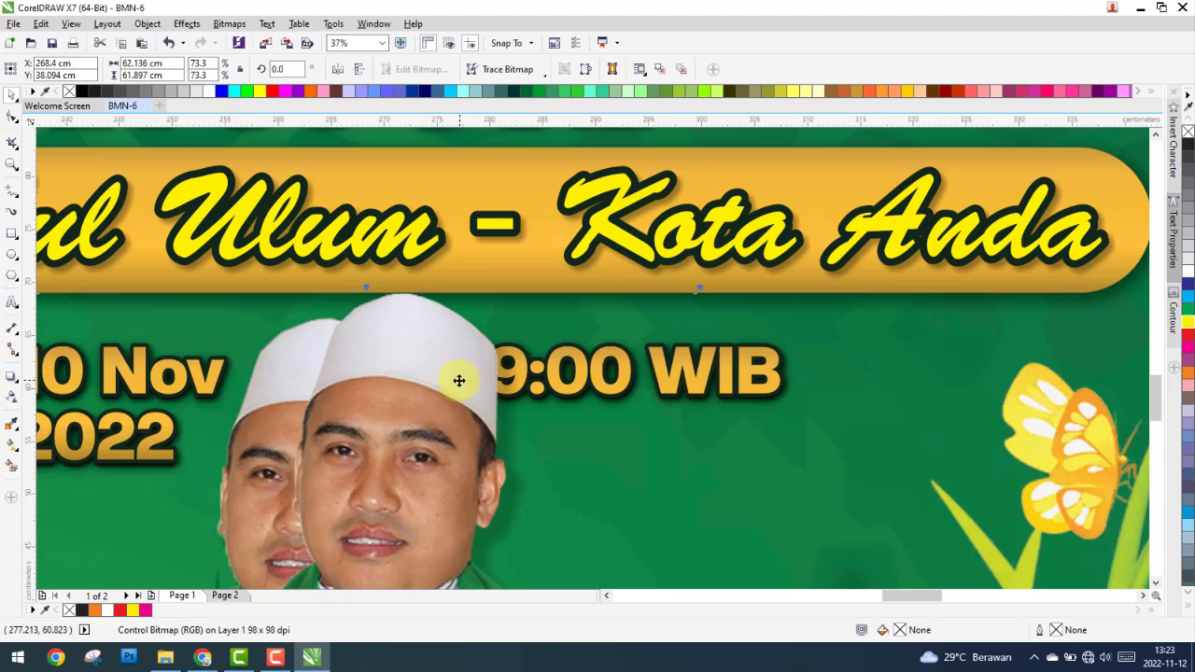
Step: Move the speaker's photo over the existing one in the banner, at about X 261.662 cm, Y 35.949 cm
left_click_drag(458, 379, 545, 392)
scroll(515, 382, "down", 2)
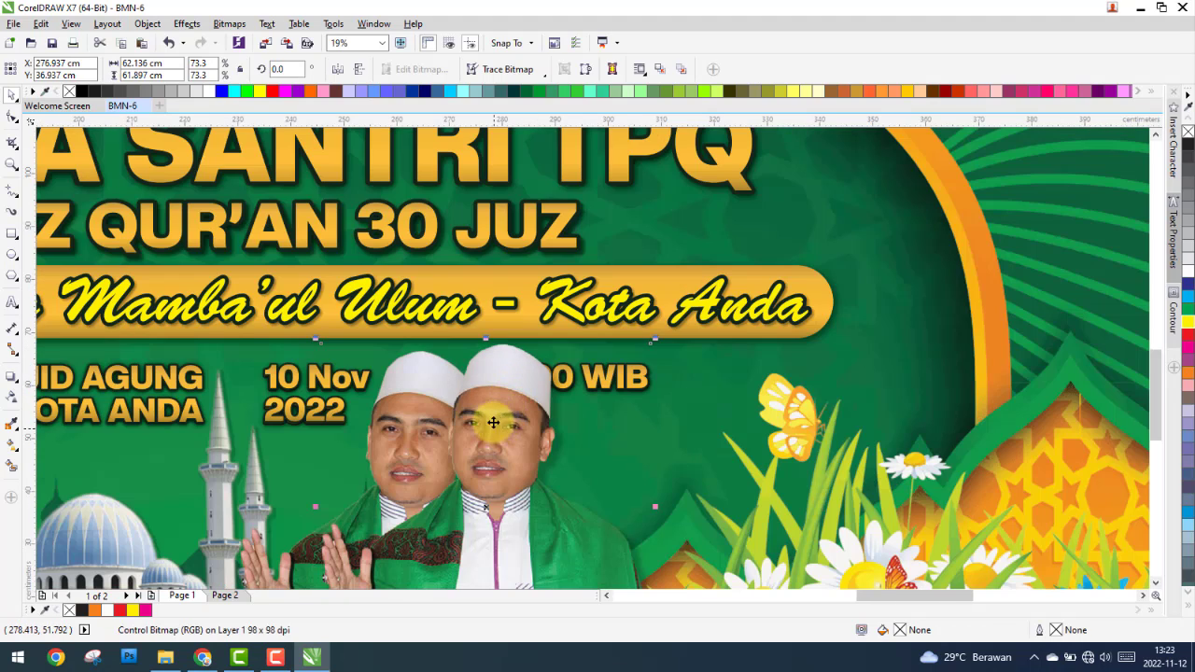
left_click_drag(493, 421, 410, 395)
scroll(421, 383, "up", 4)
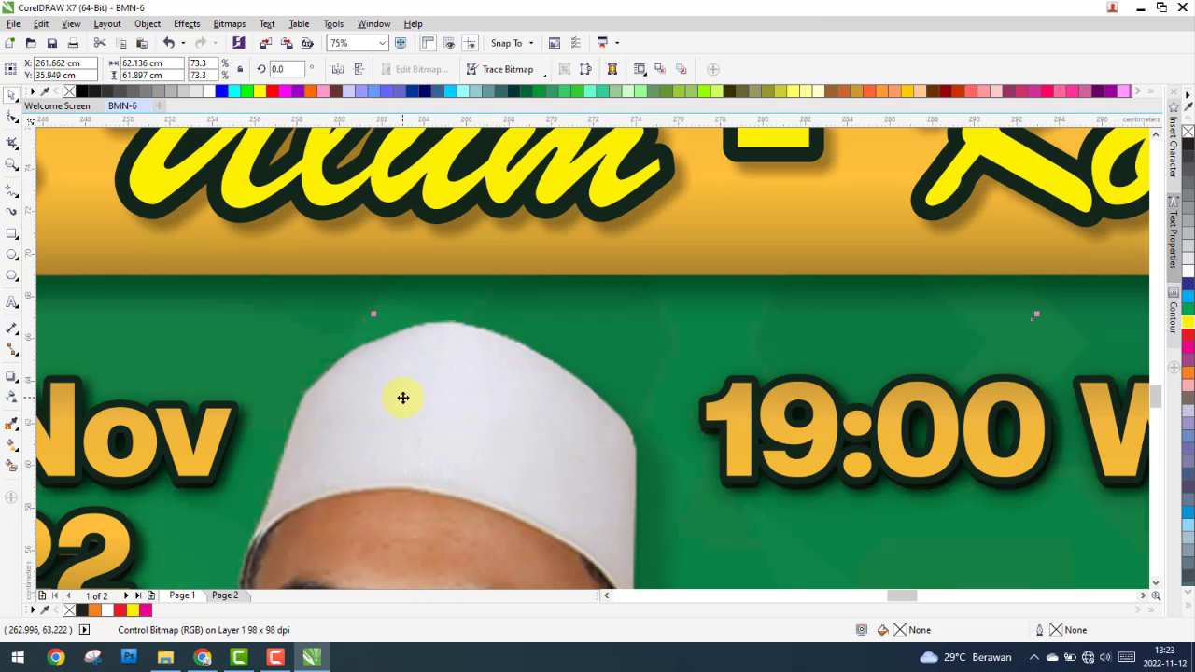
left_click(402, 396)
scroll(411, 392, "down", 4)
scroll(402, 429, "up", 2)
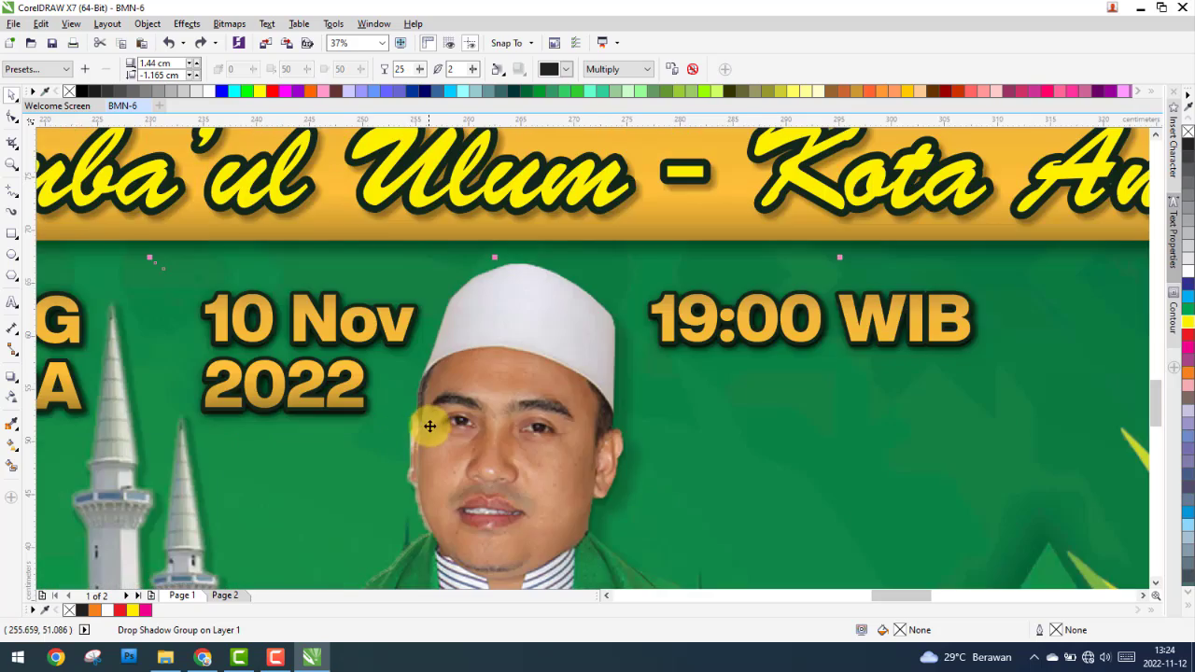
scroll(429, 426, "up", 4)
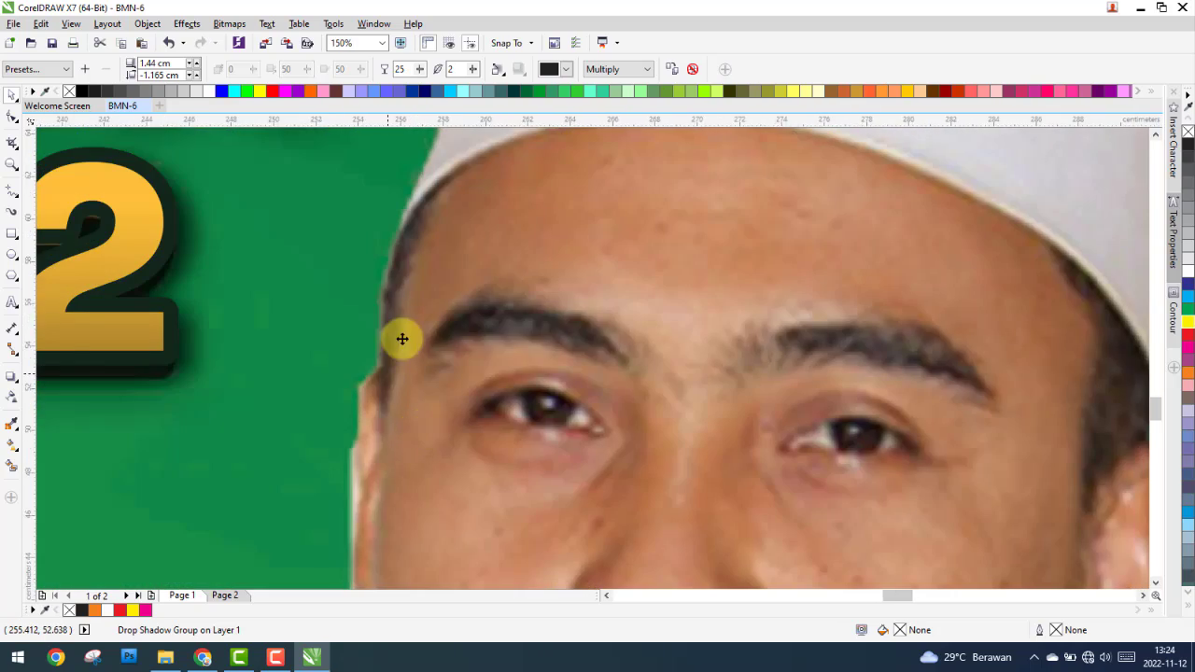
Step: Shrink the speaker's photo slightly to about 61.678 × 61.44 cm to match the existing photo
scroll(403, 338, "down", 6)
scroll(322, 389, "up", 2)
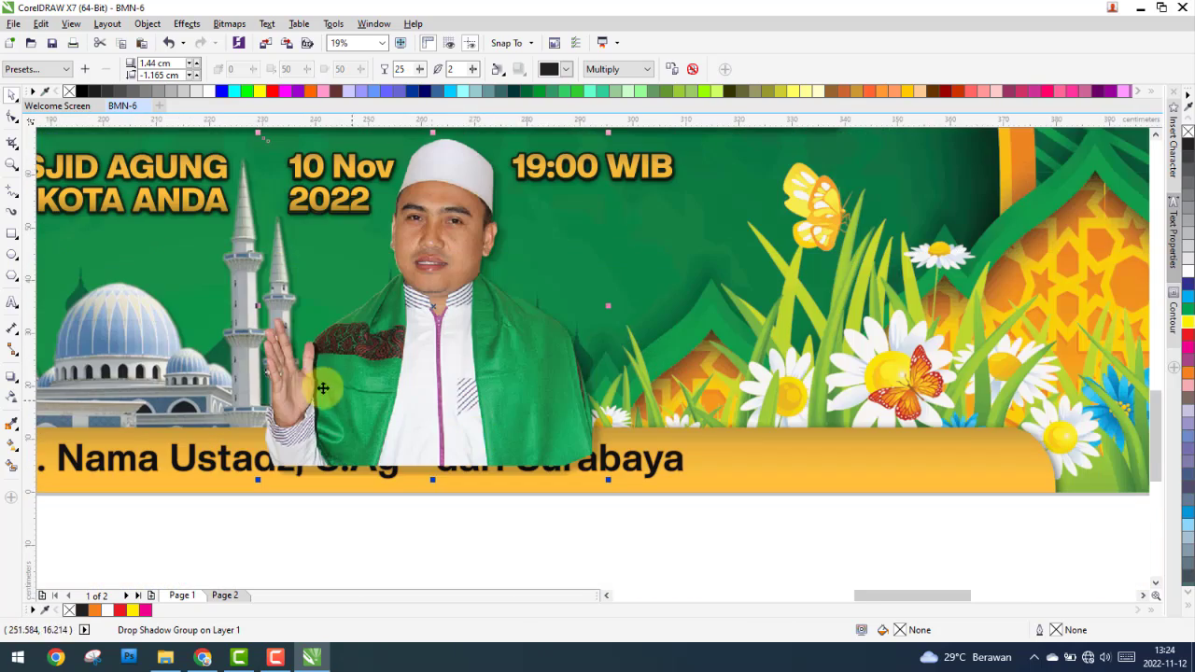
scroll(280, 354, "up", 2)
left_click_drag(328, 392, 314, 477)
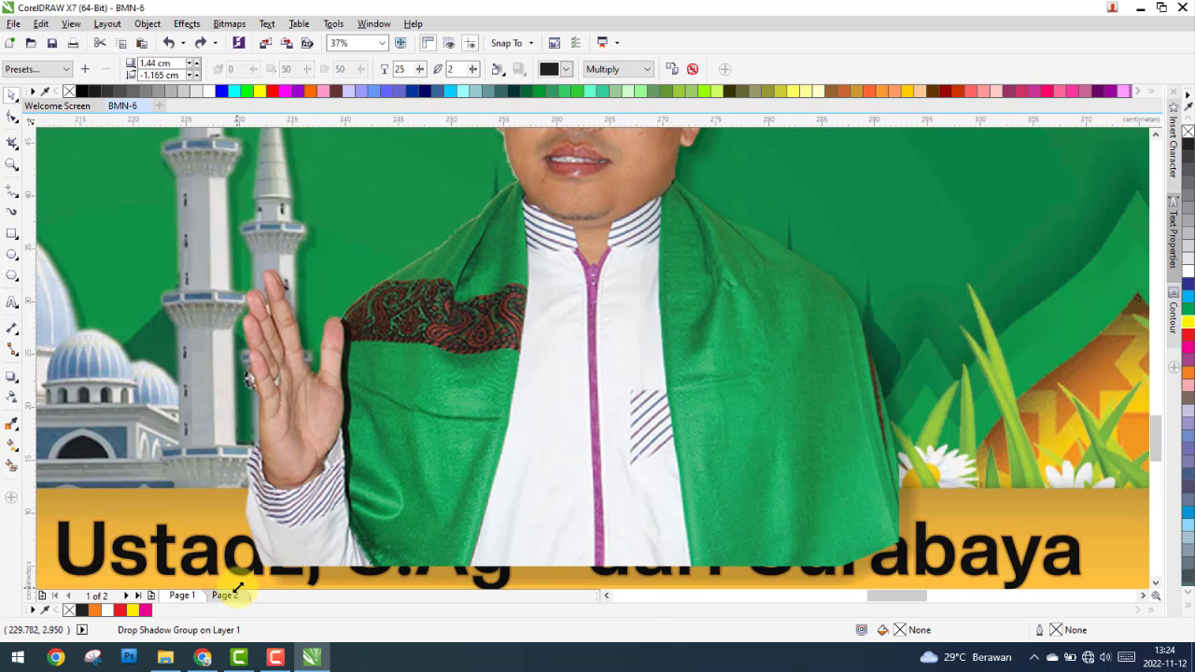
left_click_drag(238, 586, 246, 511)
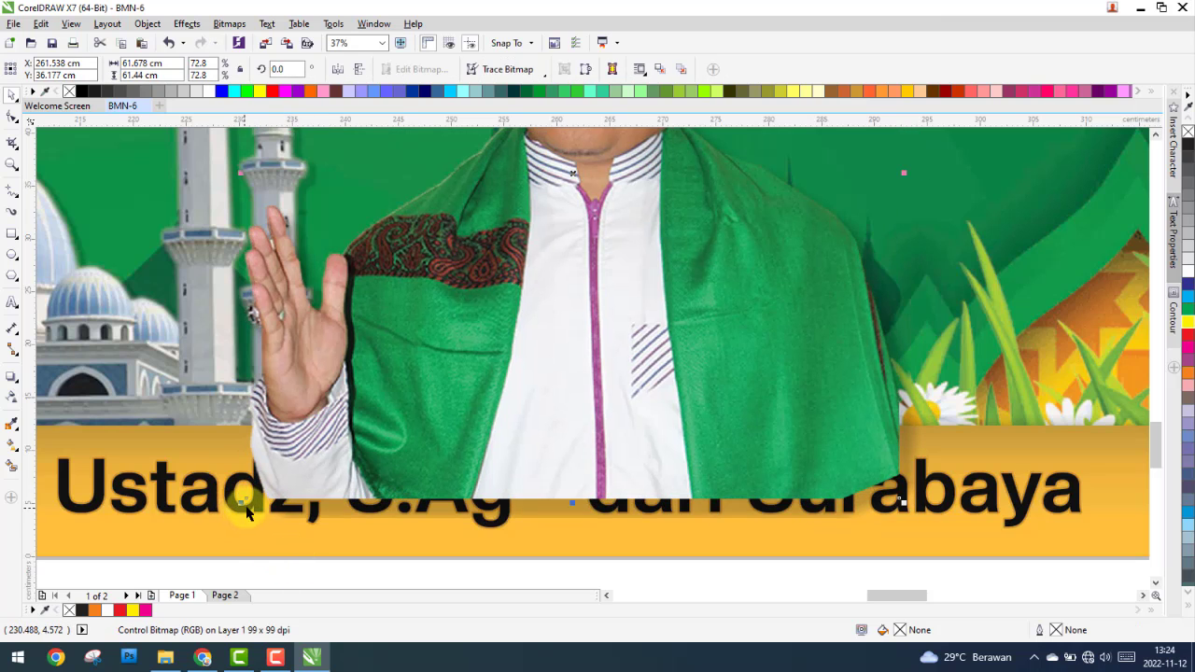
Step: Lower the speaker's photo slightly to about Y 35.895 cm so the cap lines up with the existing photo
scroll(594, 420, "down", 4)
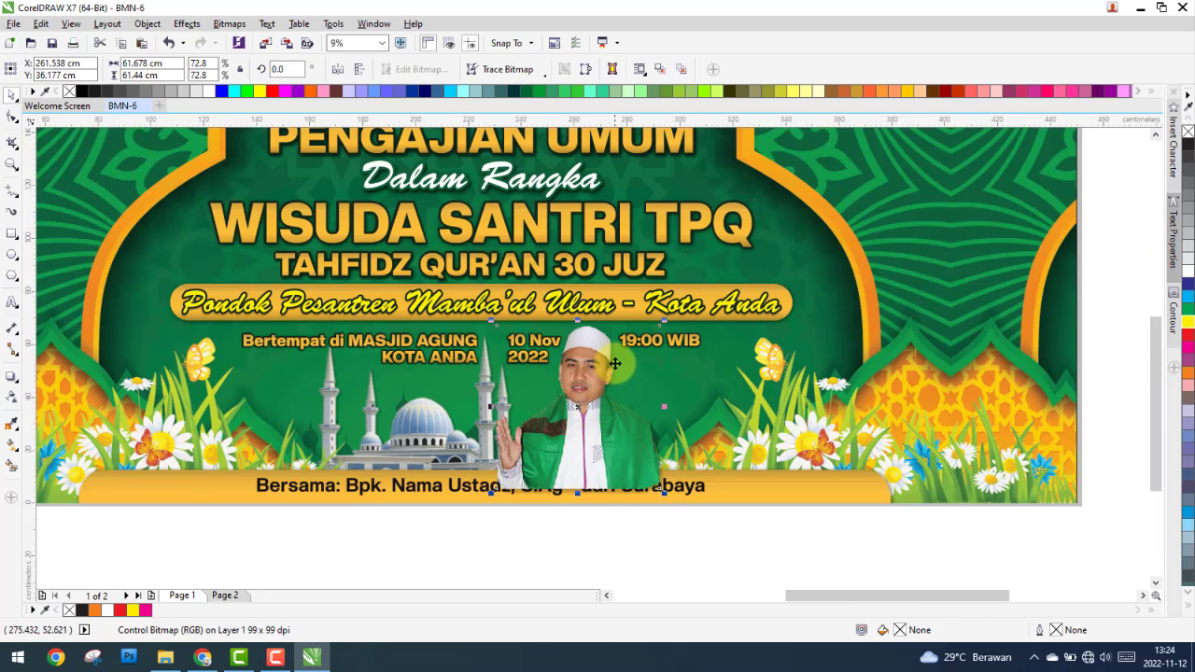
scroll(592, 342, "up", 4)
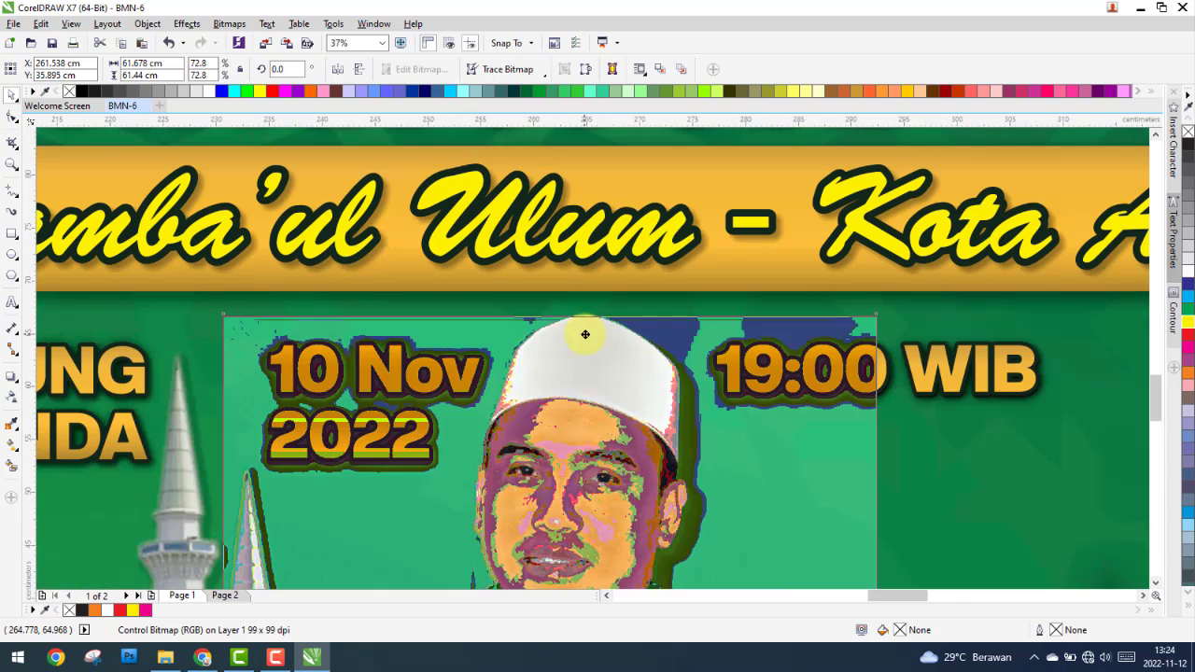
scroll(591, 329, "up", 1)
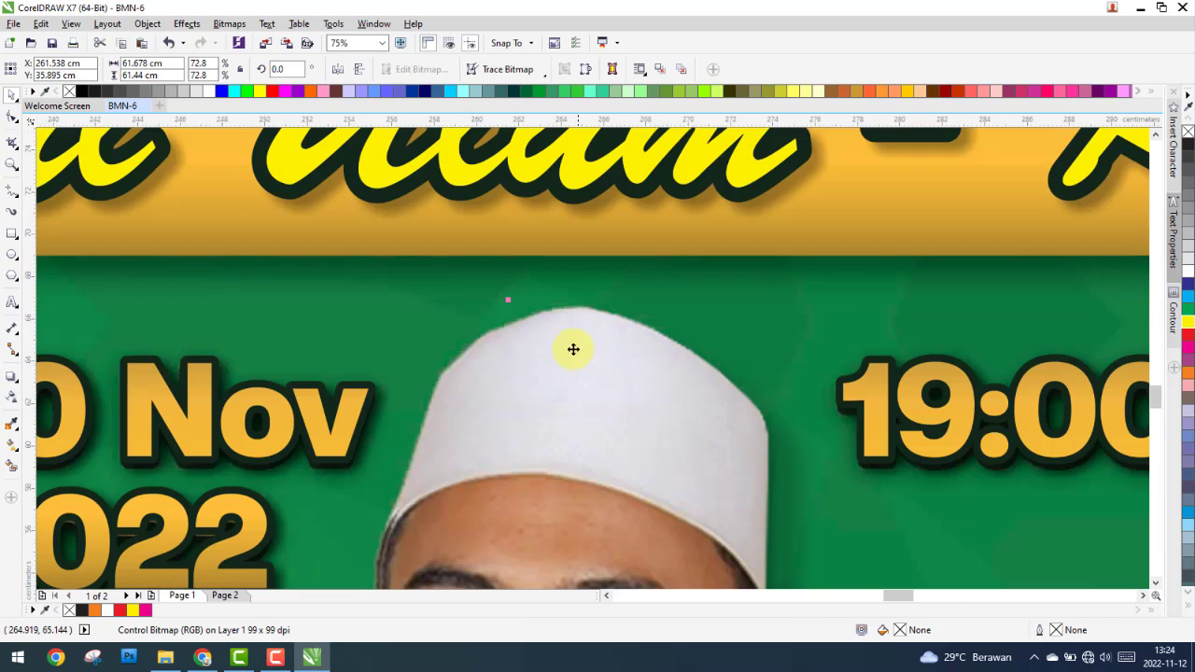
left_click(469, 365)
scroll(499, 382, "down", 2)
scroll(498, 411, "up", 2)
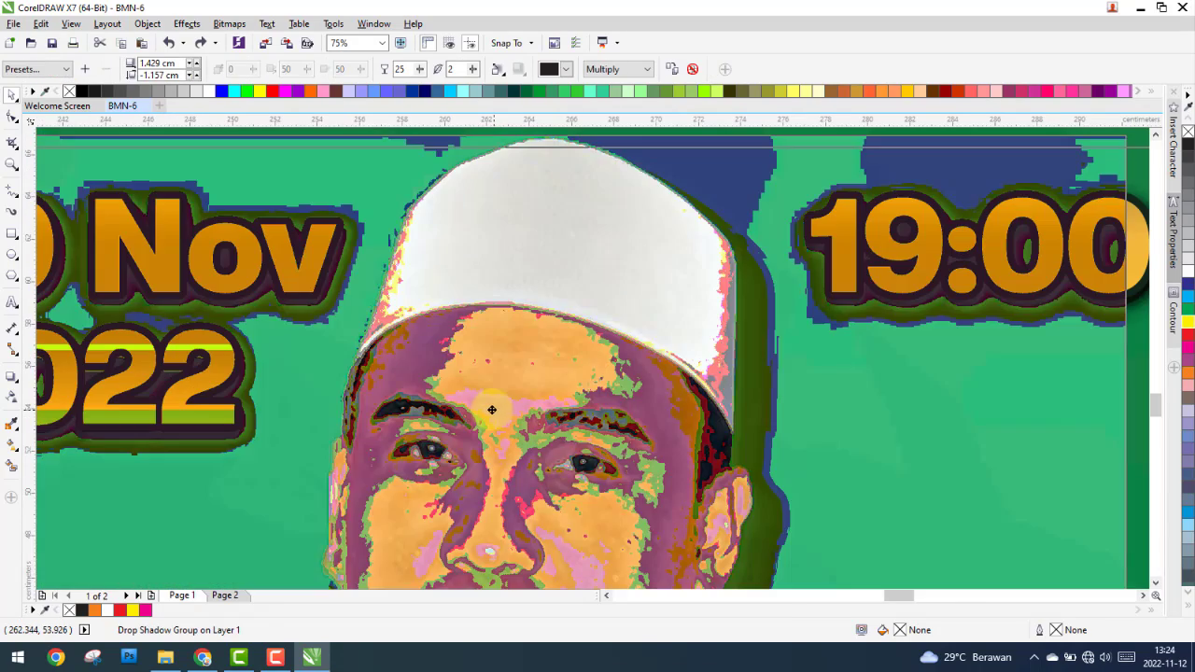
scroll(494, 329, "down", 1)
scroll(494, 328, "down", 2)
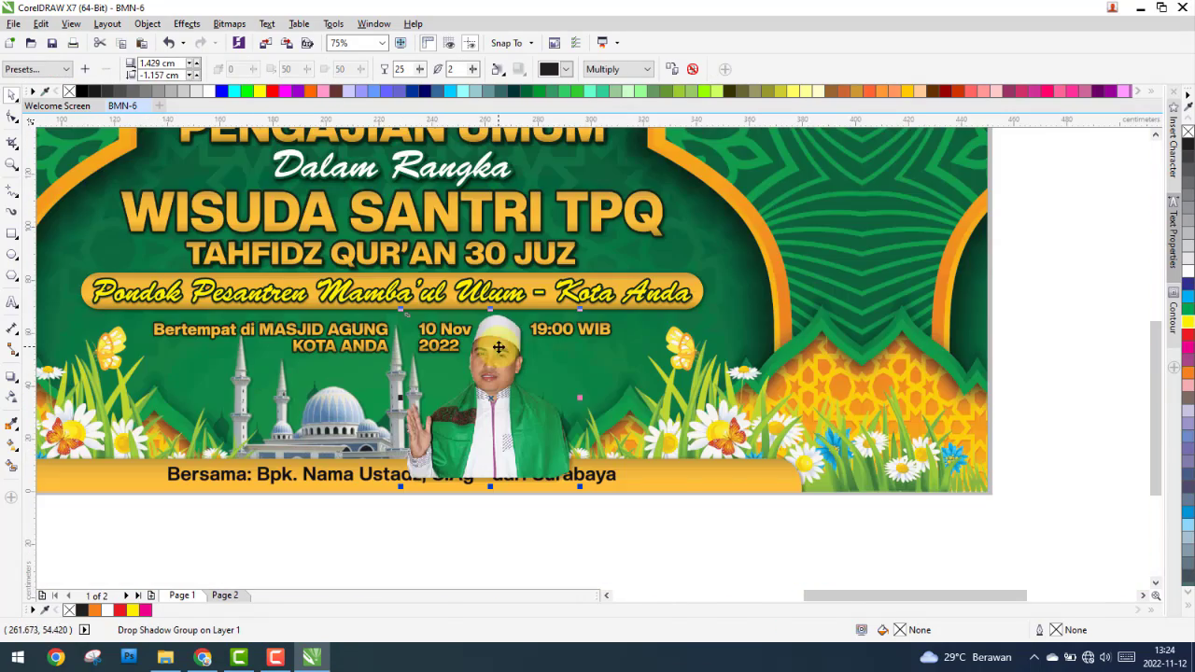
Step: Place the mosque image over the banner's existing mosque and enlarge it to about 106.914 × 60.875 cm
scroll(571, 382, "down", 1)
left_click_drag(907, 397, 412, 436)
scroll(507, 385, "up", 1)
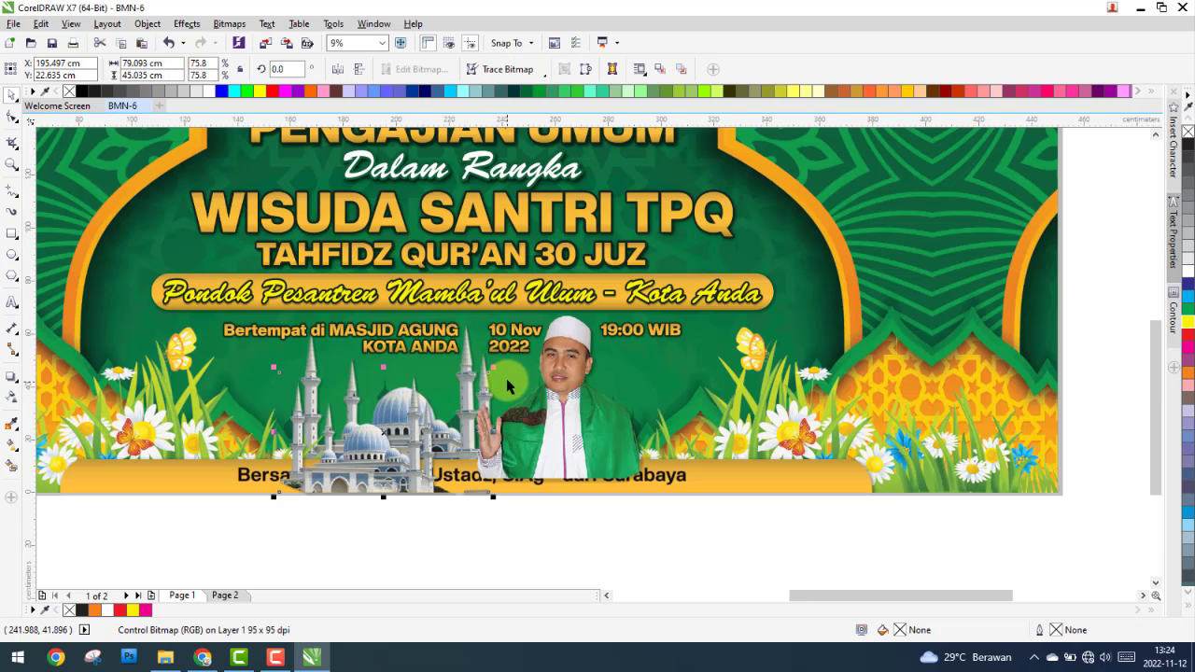
left_click_drag(493, 370, 543, 344)
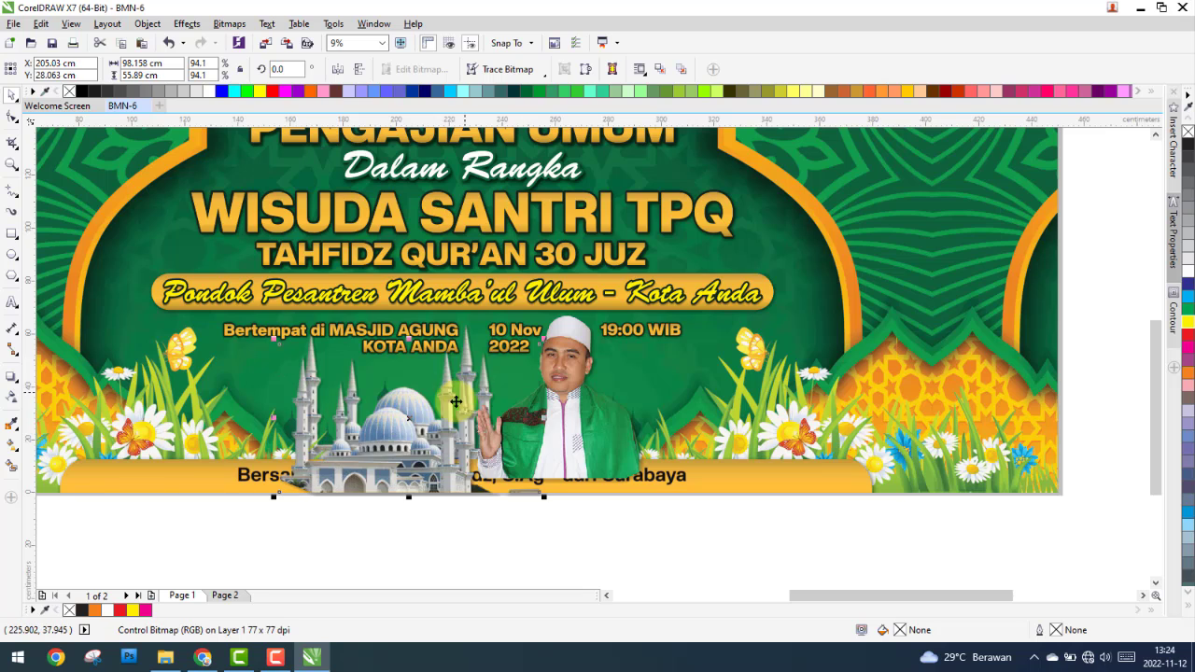
left_click_drag(454, 400, 448, 393)
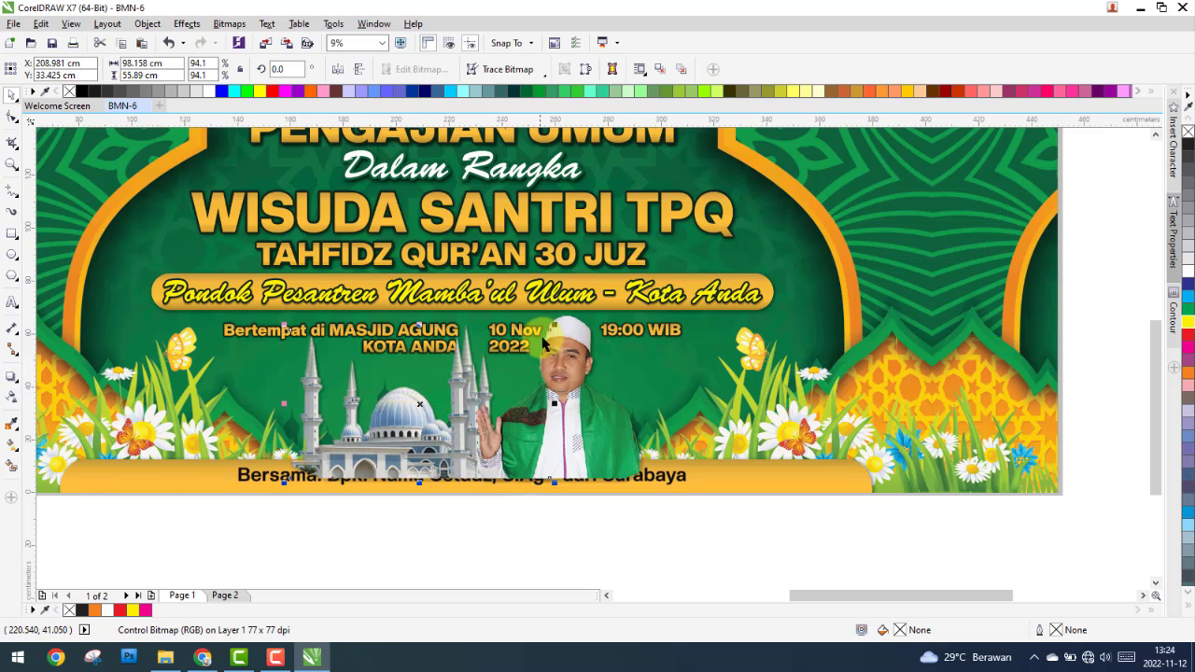
left_click_drag(552, 327, 577, 311)
Step: Shrink the mosque image slightly to about 106.379 × 60.571 cm so its minarets match the existing mosque
scroll(336, 362, "up", 5)
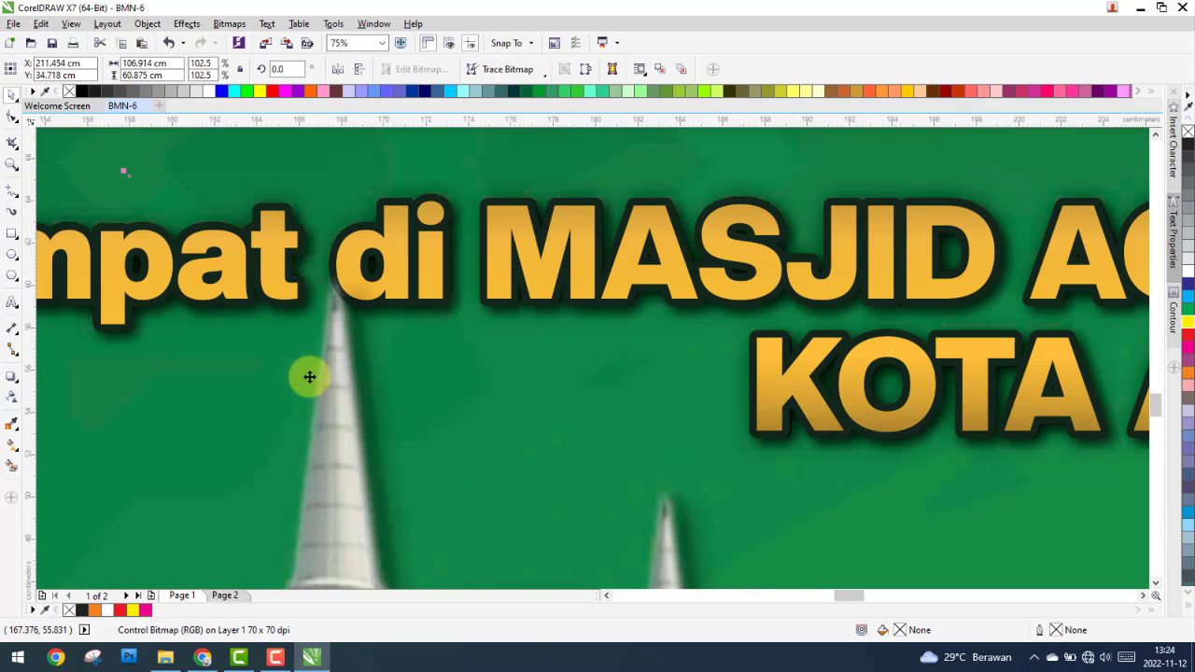
scroll(297, 381, "down", 5)
scroll(467, 374, "up", 2)
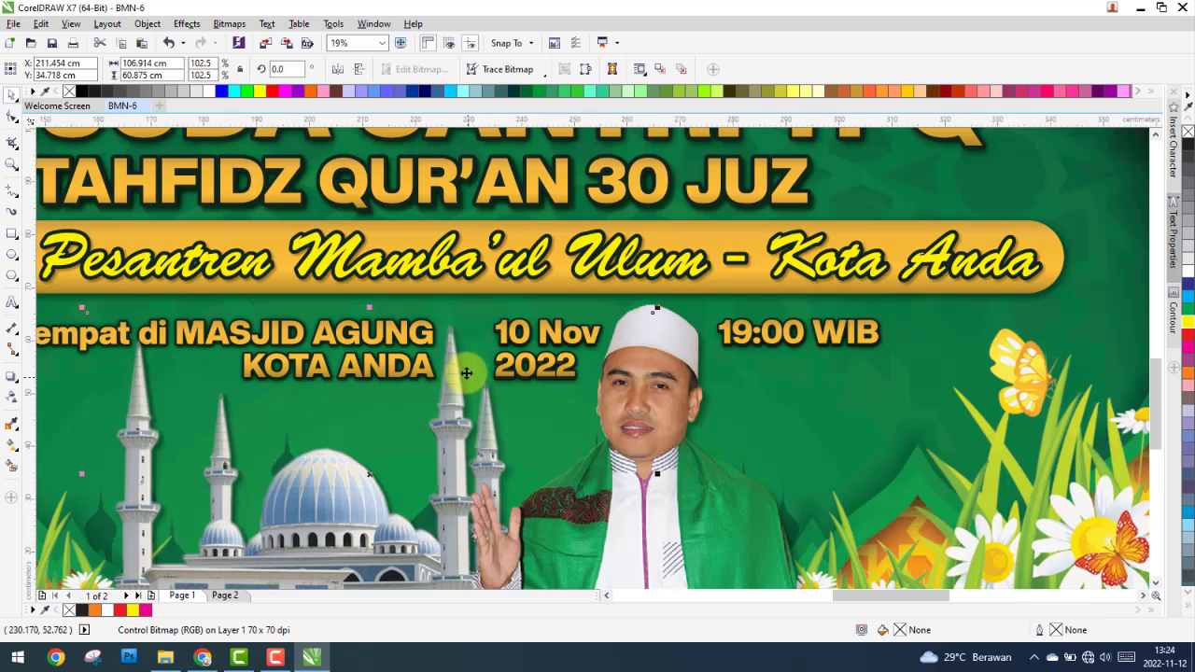
scroll(467, 374, "up", 1)
scroll(460, 288, "up", 1)
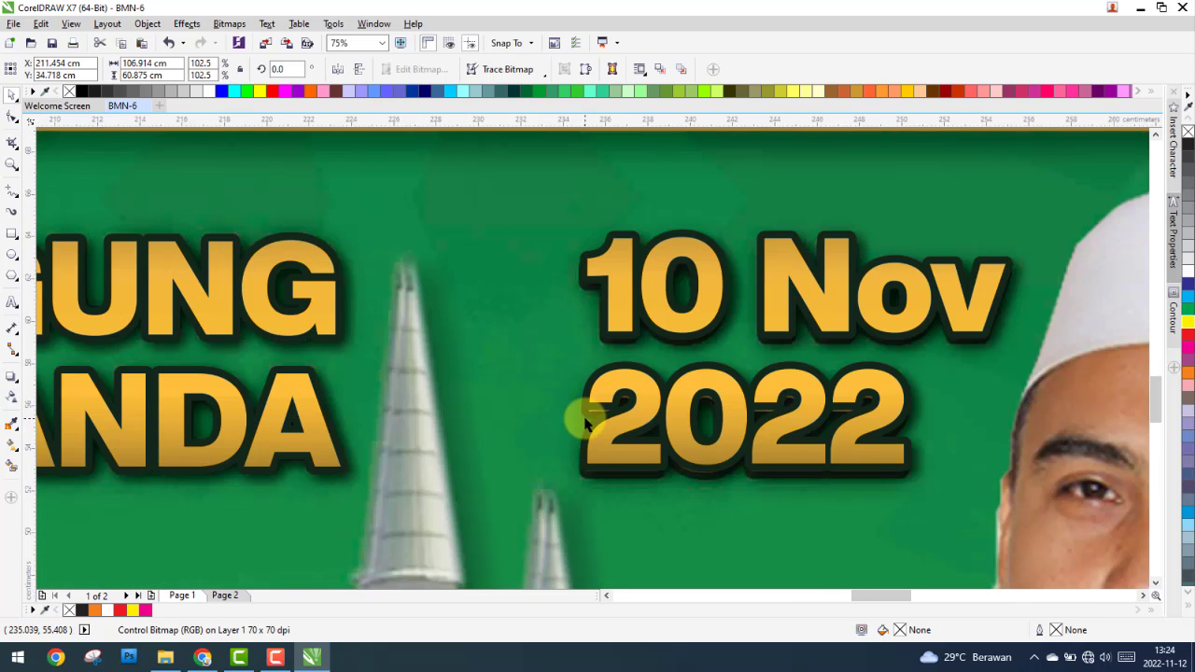
scroll(585, 418, "down", 1)
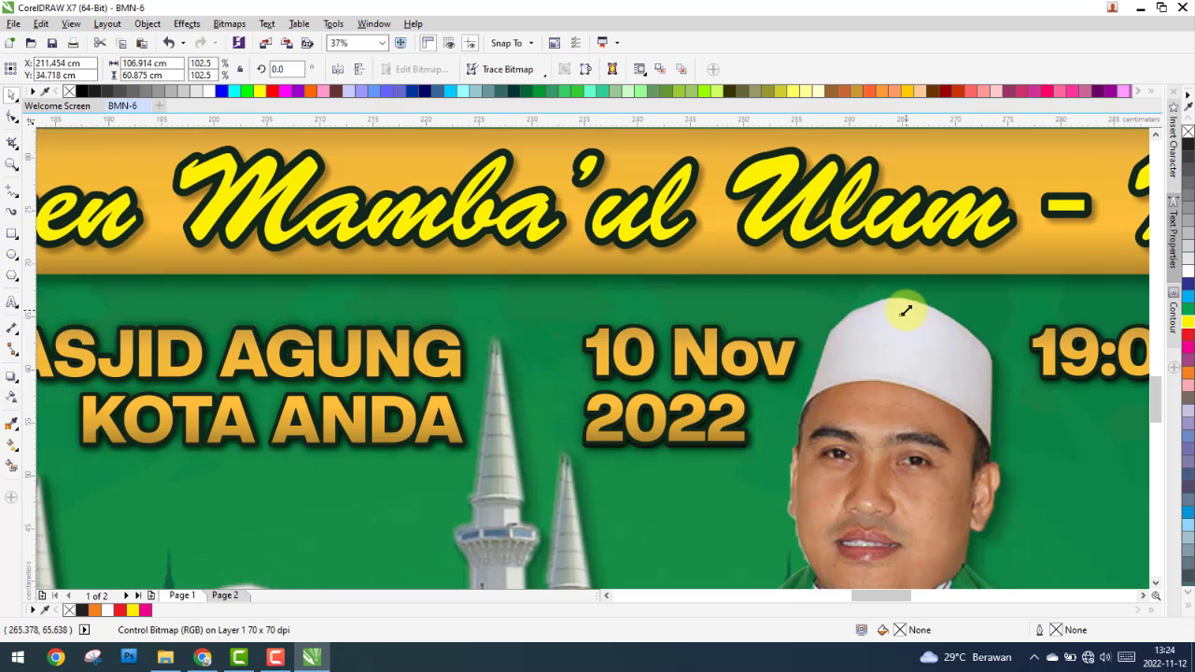
left_click_drag(905, 310, 891, 319)
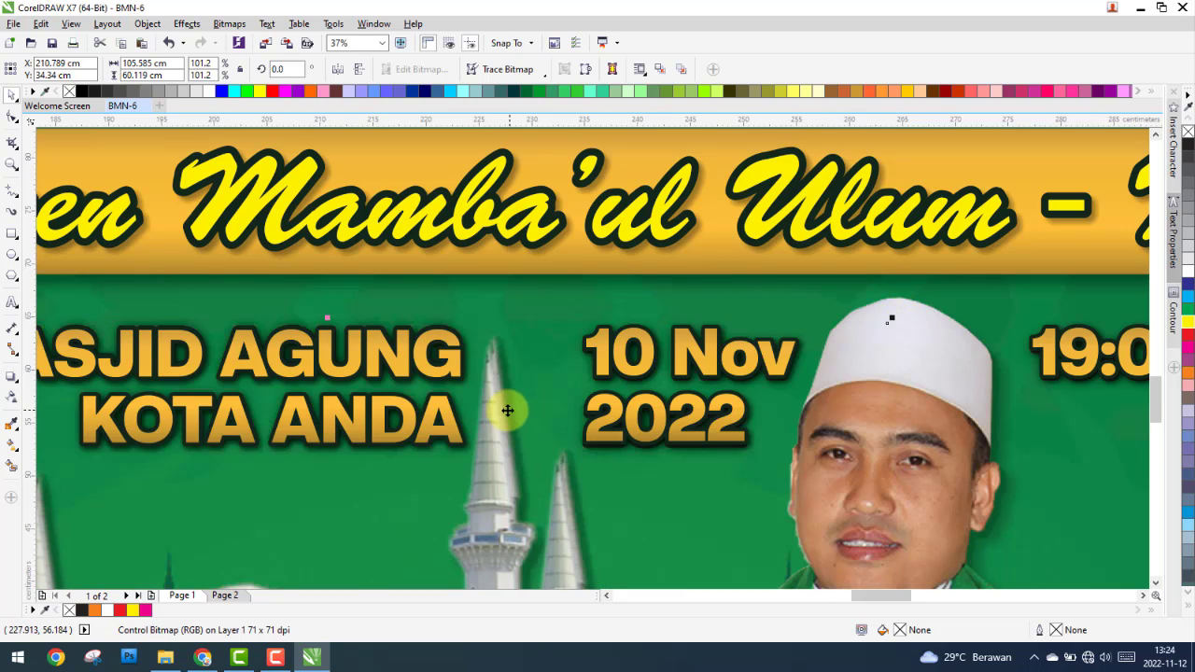
key("ctrl+z")
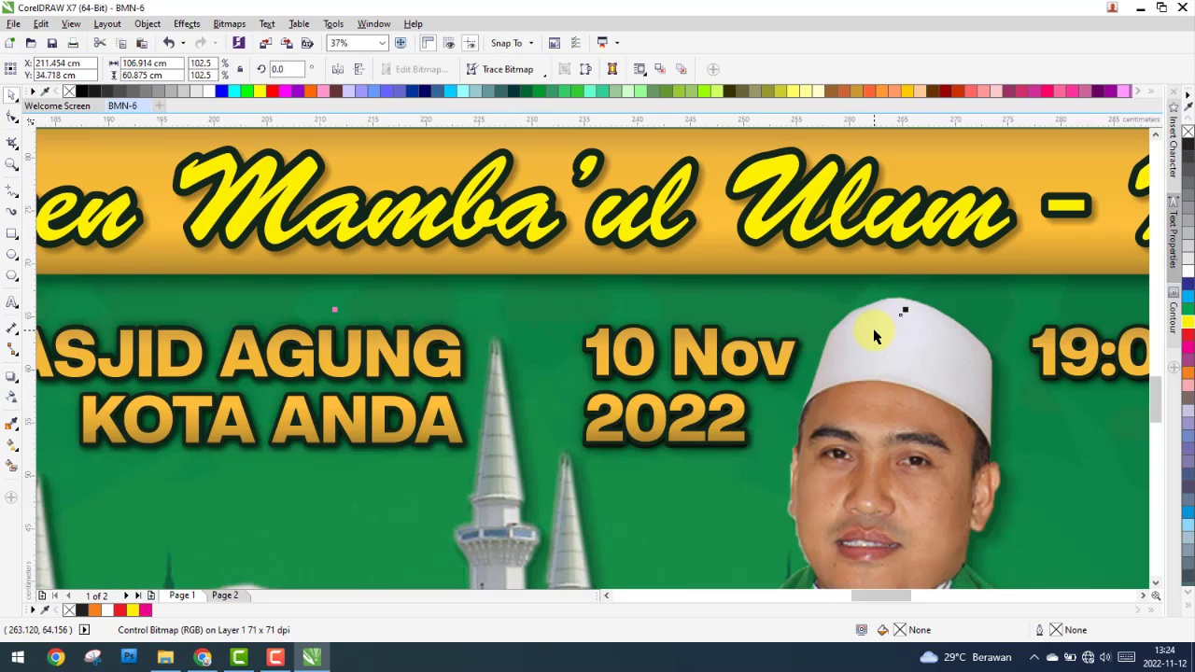
scroll(856, 338, "up", 2)
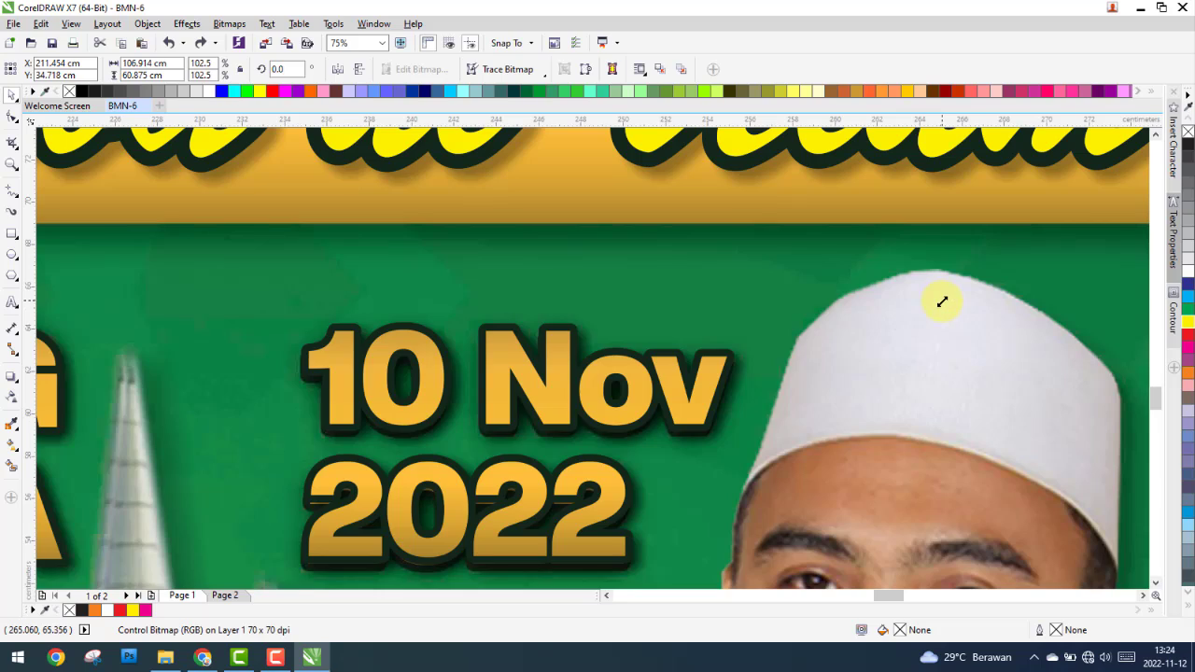
left_click_drag(942, 301, 933, 301)
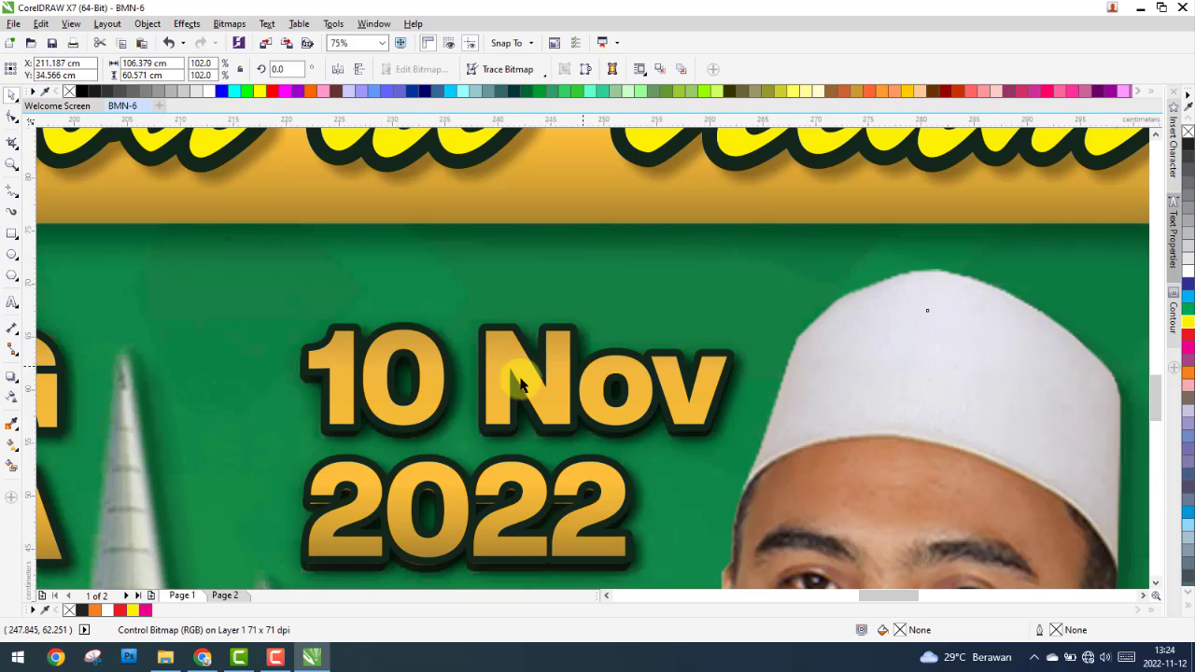
scroll(520, 384, "down", 6)
scroll(567, 509, "up", 2)
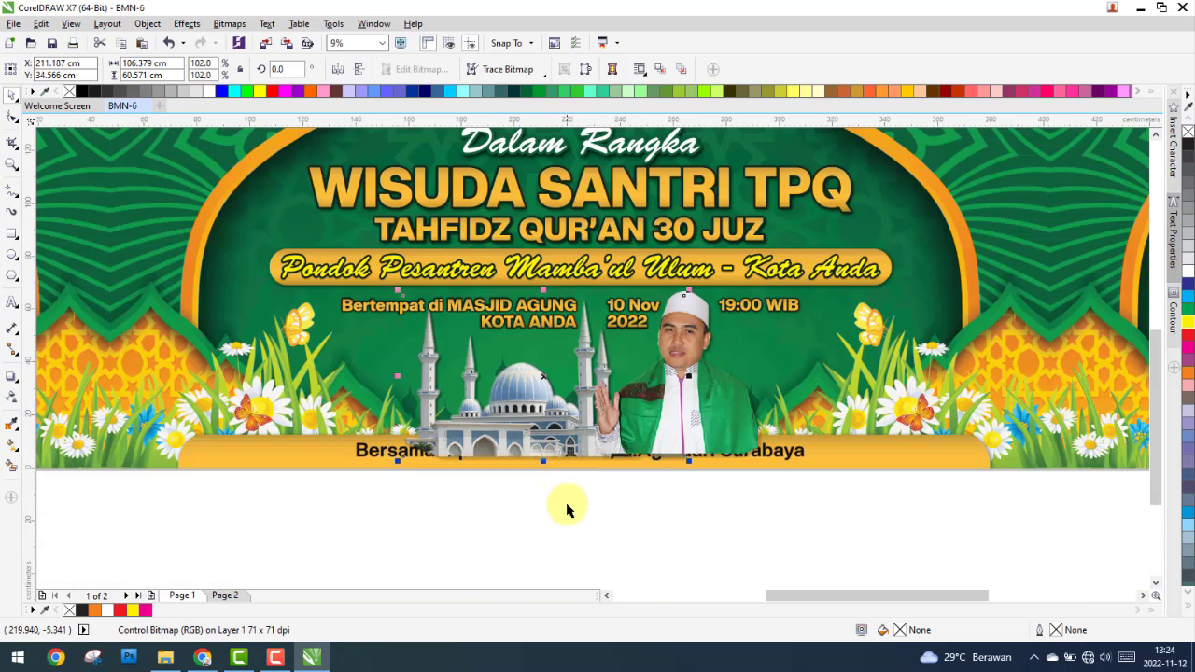
left_click(566, 508)
left_click(408, 474)
left_click(442, 502)
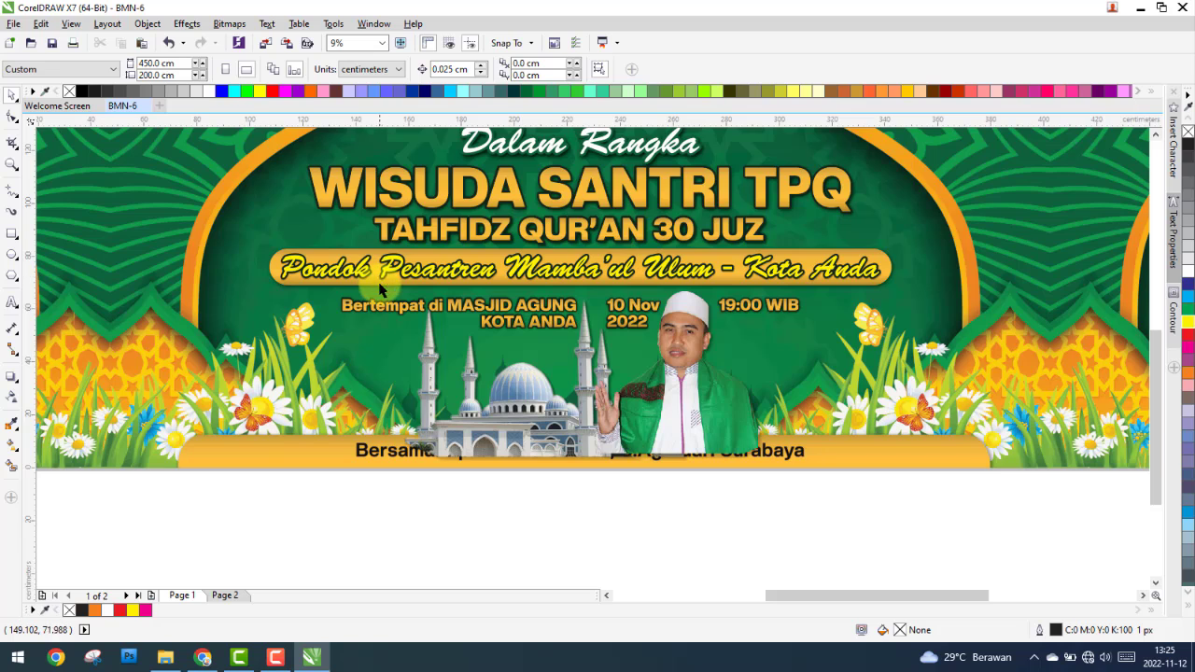
left_click(381, 317)
left_click(383, 479)
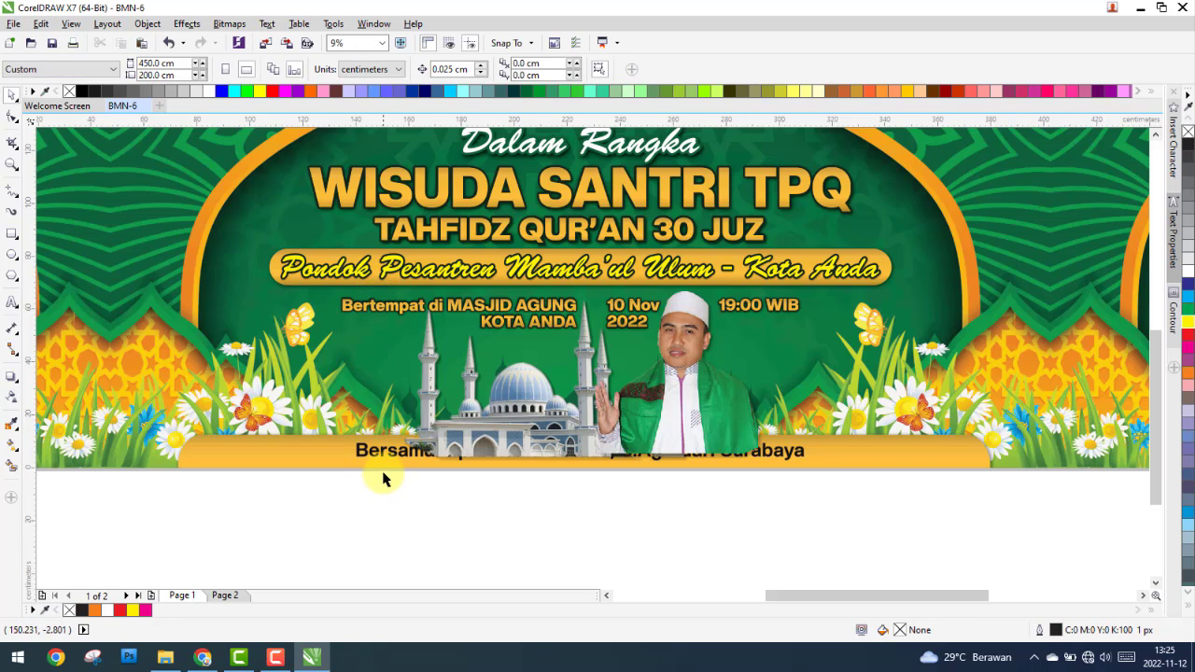
Step: Try moving the gold name bar below the banner and undo the move
left_click_drag(350, 252, 304, 492)
key("Delete")
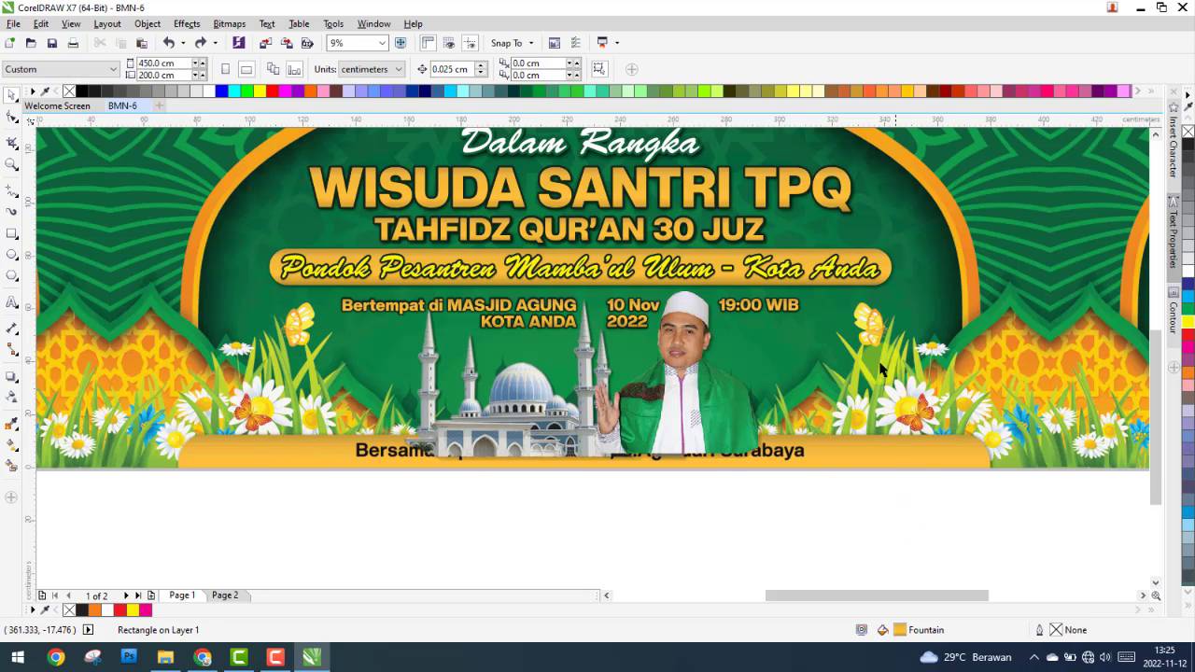
left_click(886, 287)
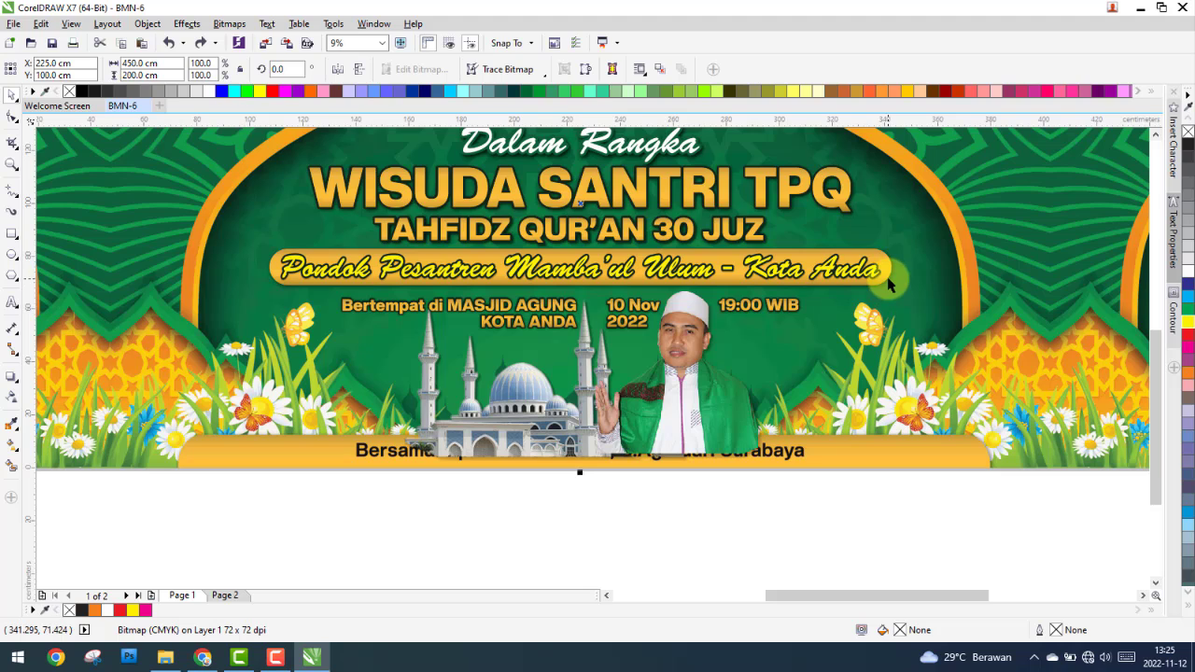
left_click(887, 286)
left_click_drag(886, 277, 886, 505)
key("ctrl+z")
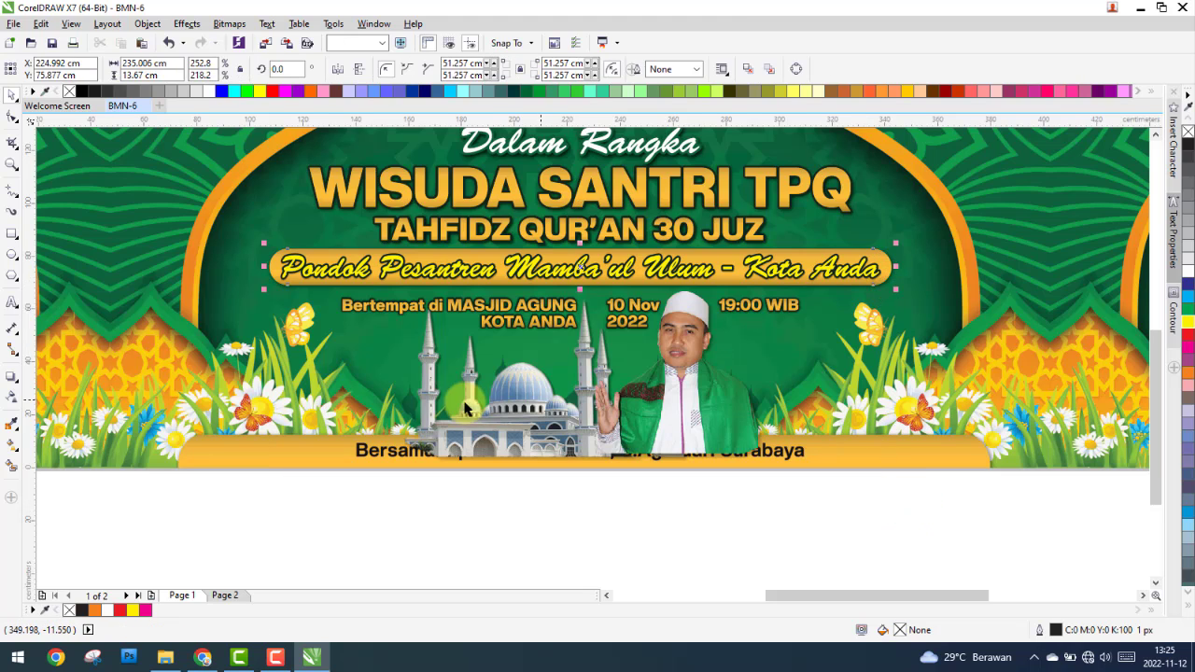
Step: Try moving the gold bar together with its Pondok Pesantren text below the banner, and undo the move
scroll(710, 373, "down", 2)
left_click(952, 312)
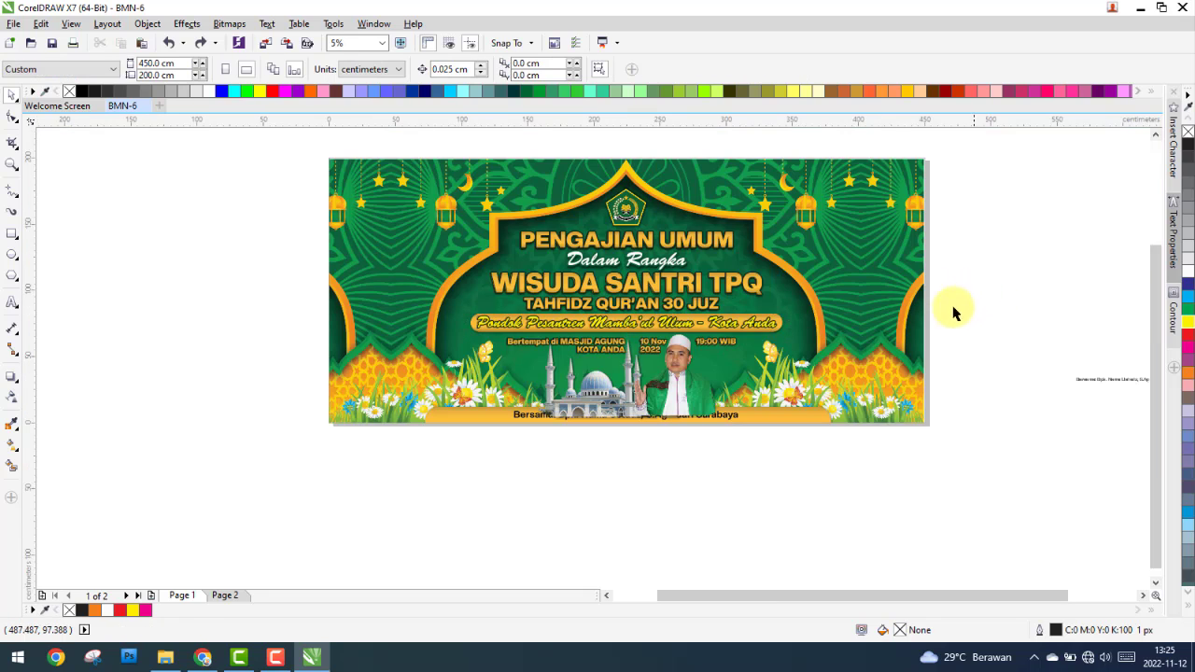
left_click_drag(973, 297, 432, 351)
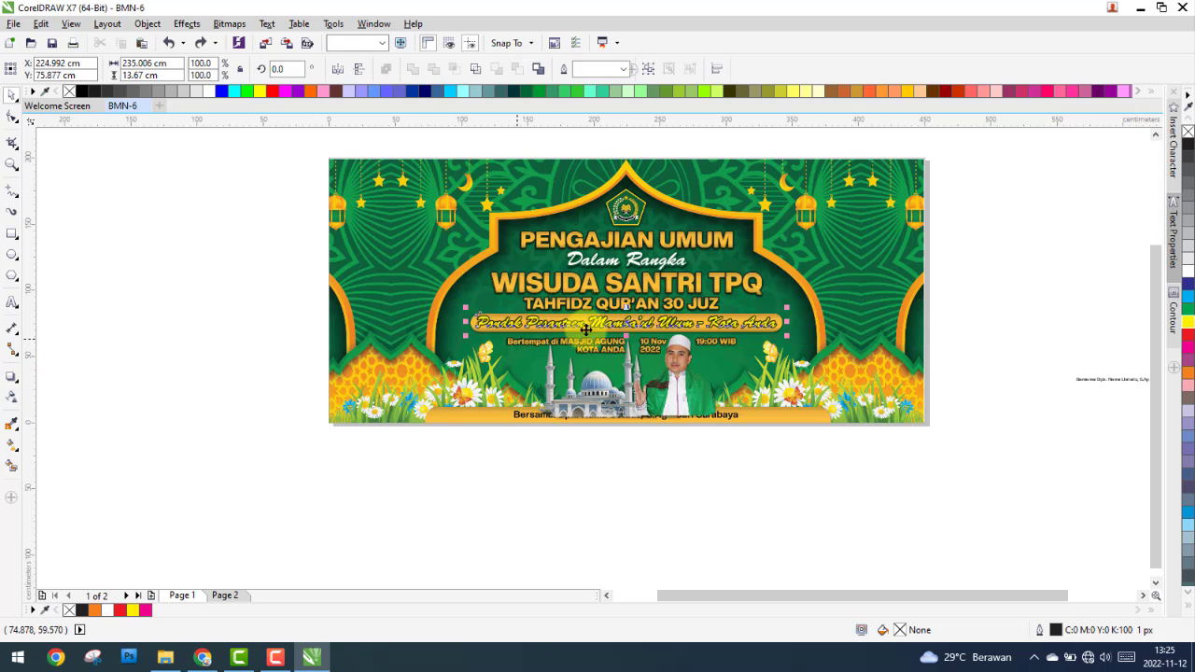
left_click_drag(597, 322, 774, 453)
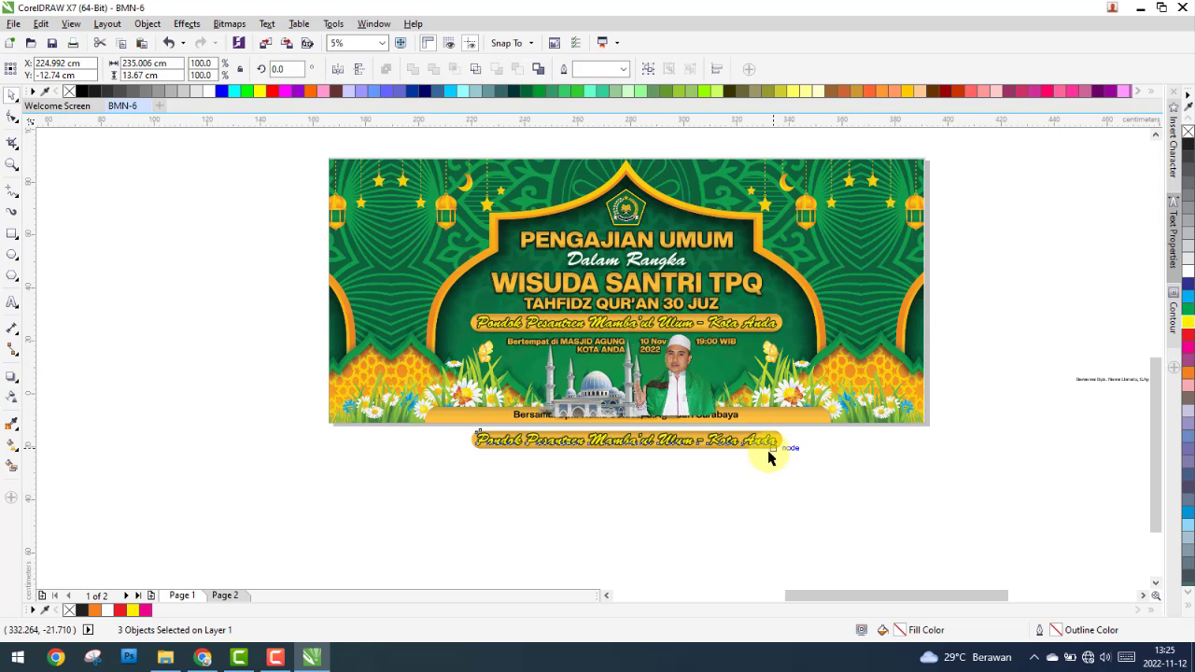
scroll(774, 466, "up", 4)
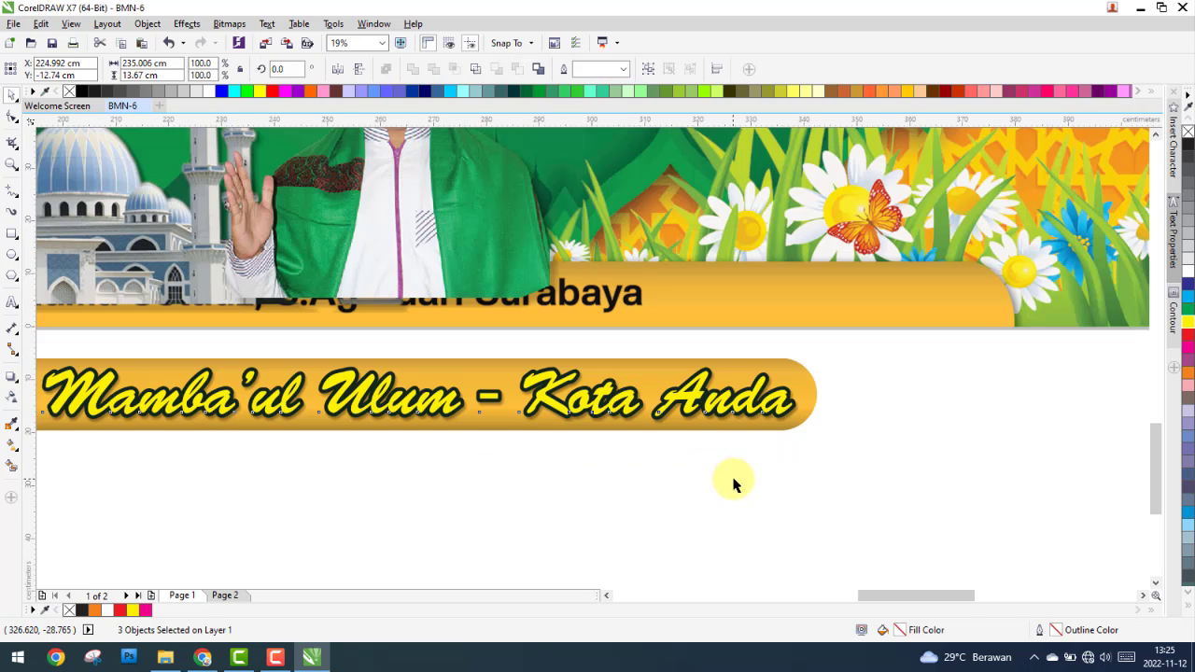
scroll(688, 480, "down", 2)
key("ctrl+z")
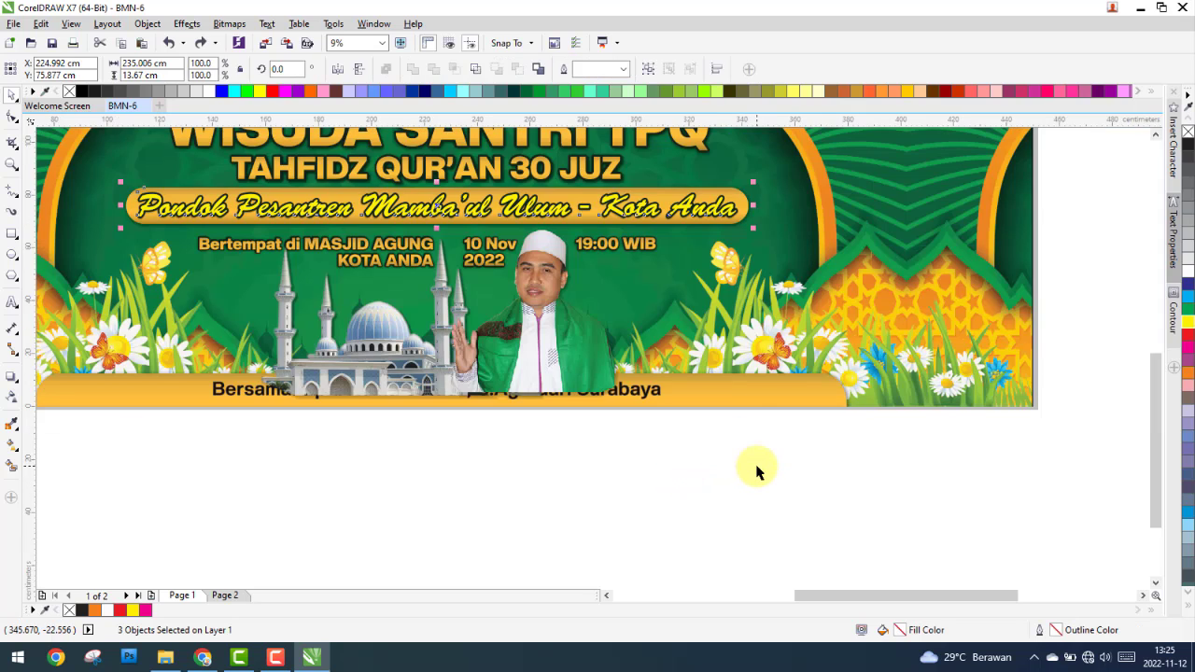
Step: Try shifting the Pondok Pesantren text and the gold bar behind it separately, and undo the moves
key("Escape")
left_click(695, 232)
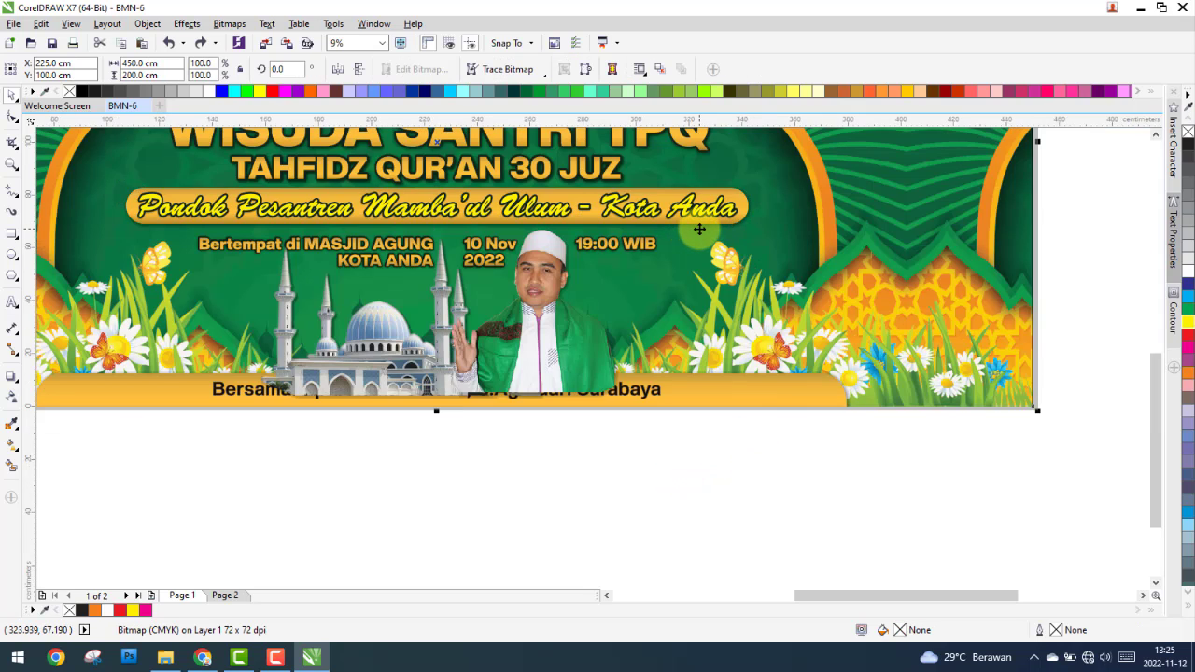
key("Tab")
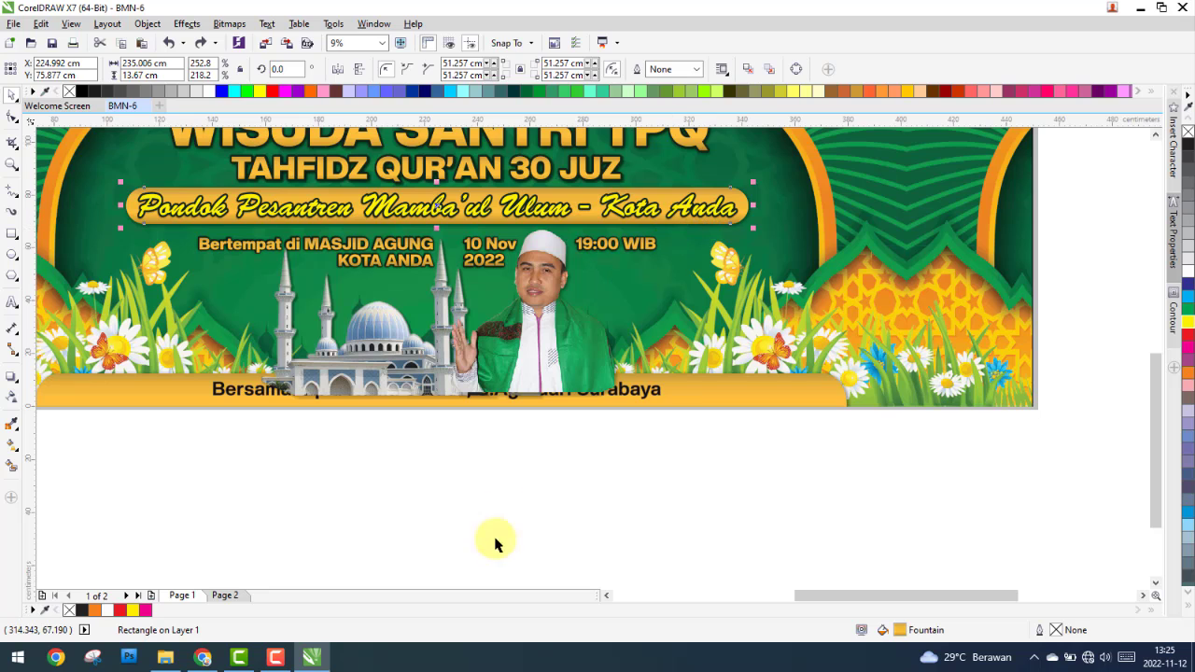
left_click(495, 545)
left_click(228, 595)
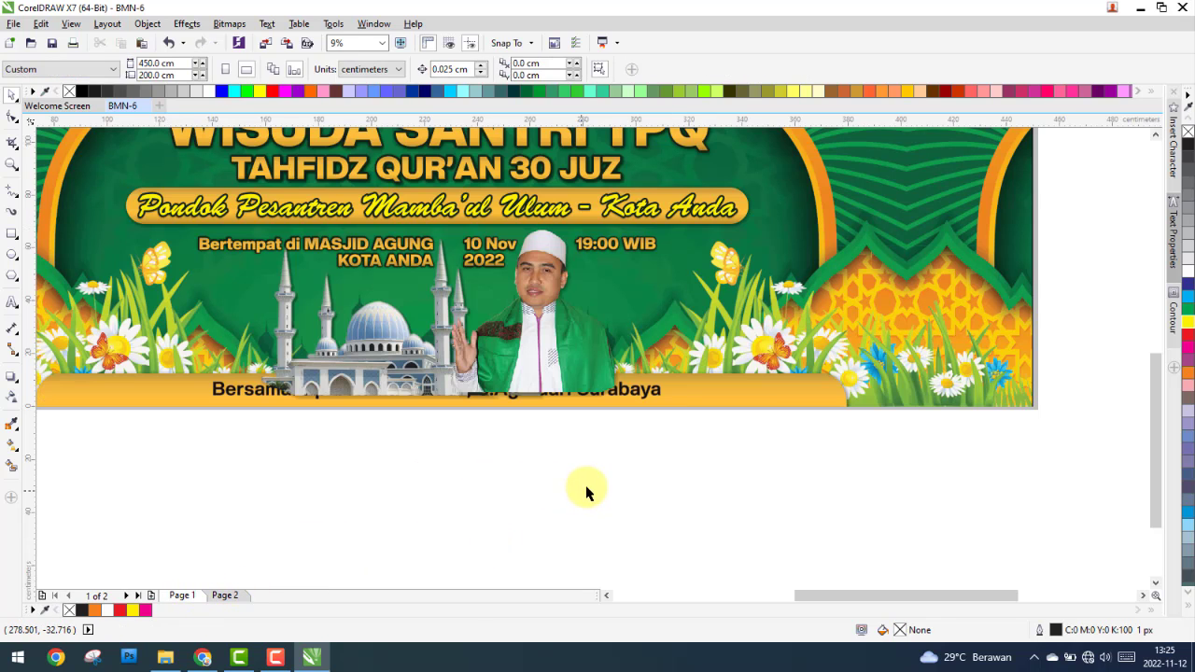
left_click_drag(744, 224, 729, 258)
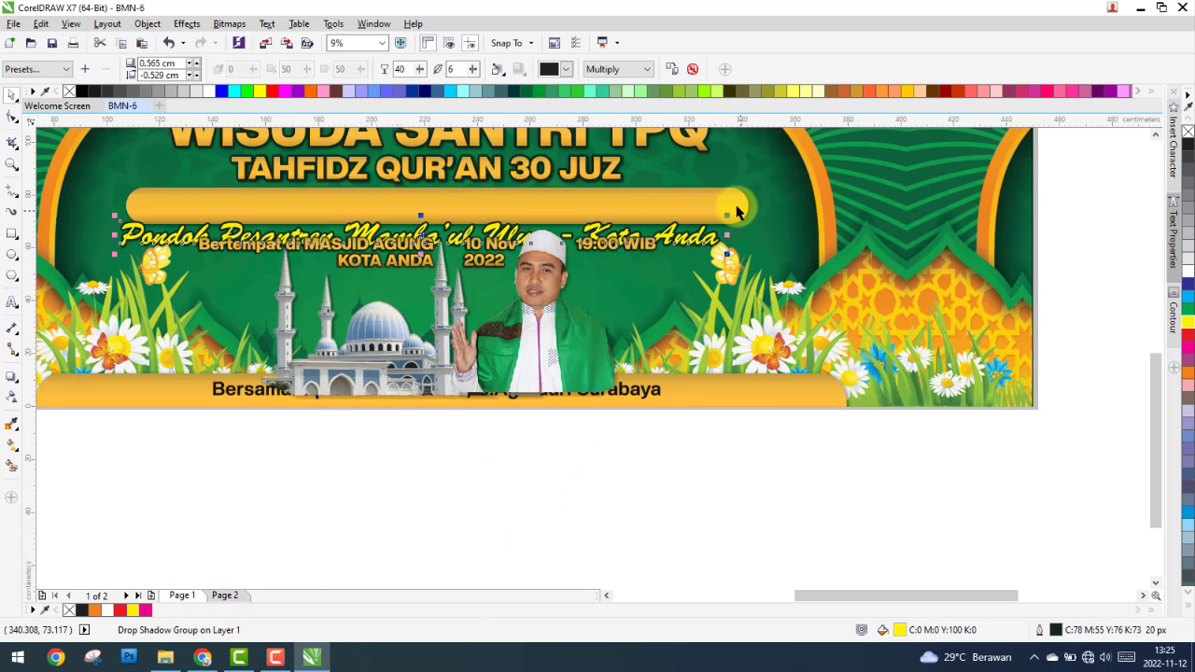
left_click_drag(736, 211, 774, 187)
scroll(755, 188, "up", 2)
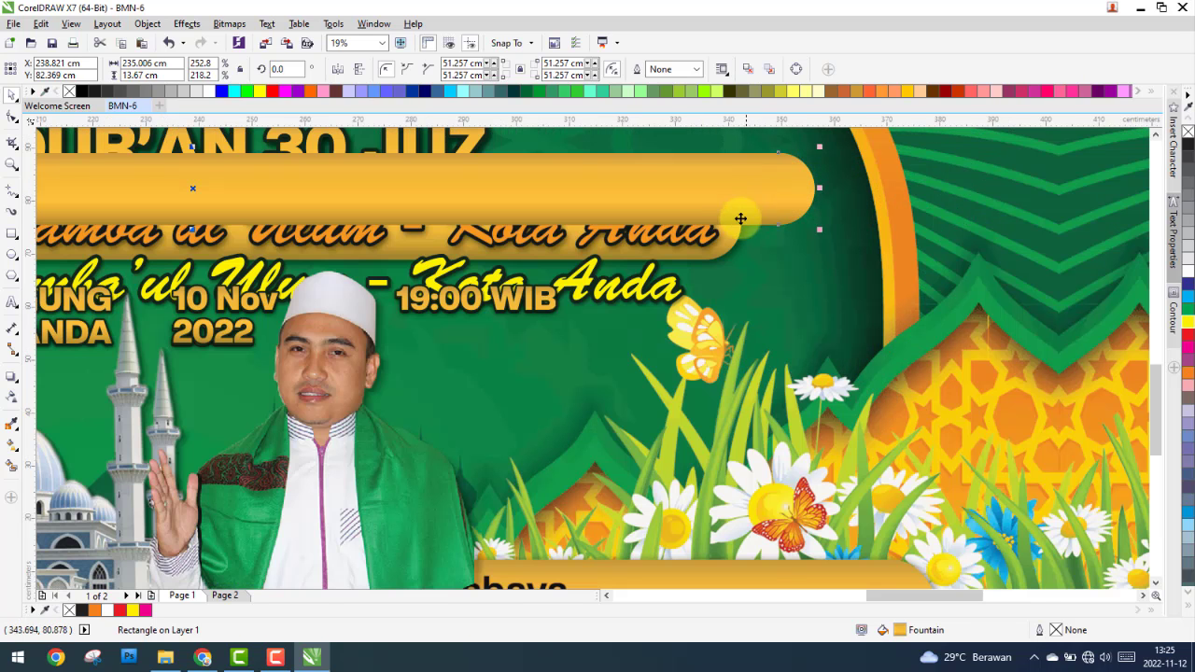
key("ctrl+z")
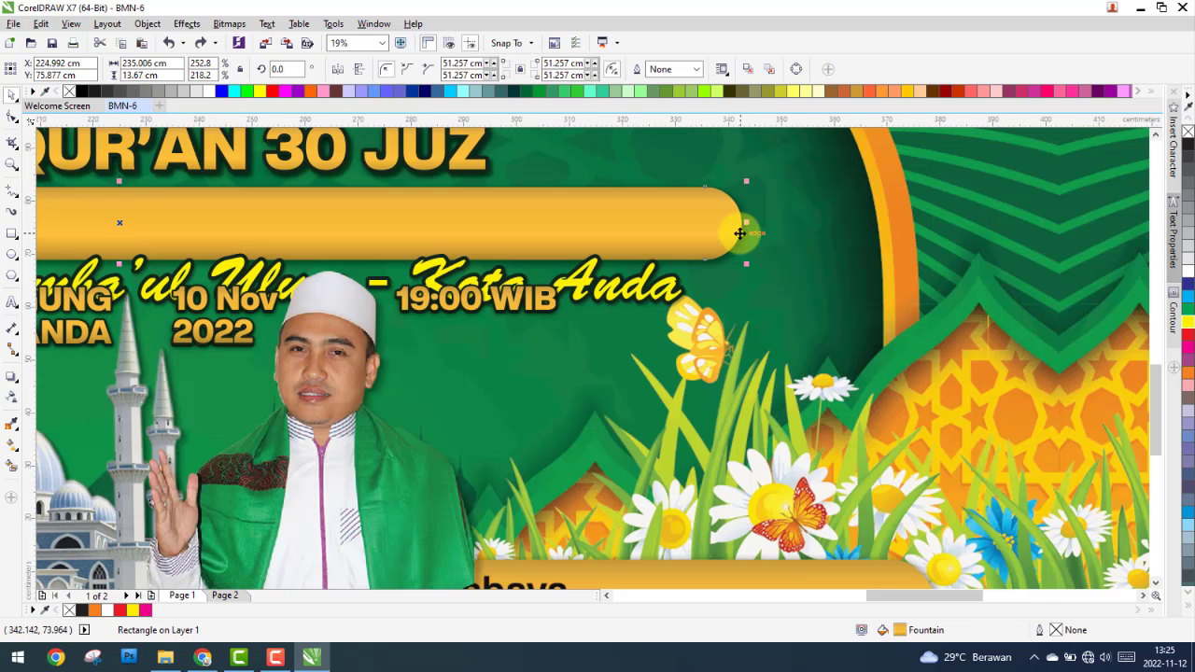
key("ctrl+z")
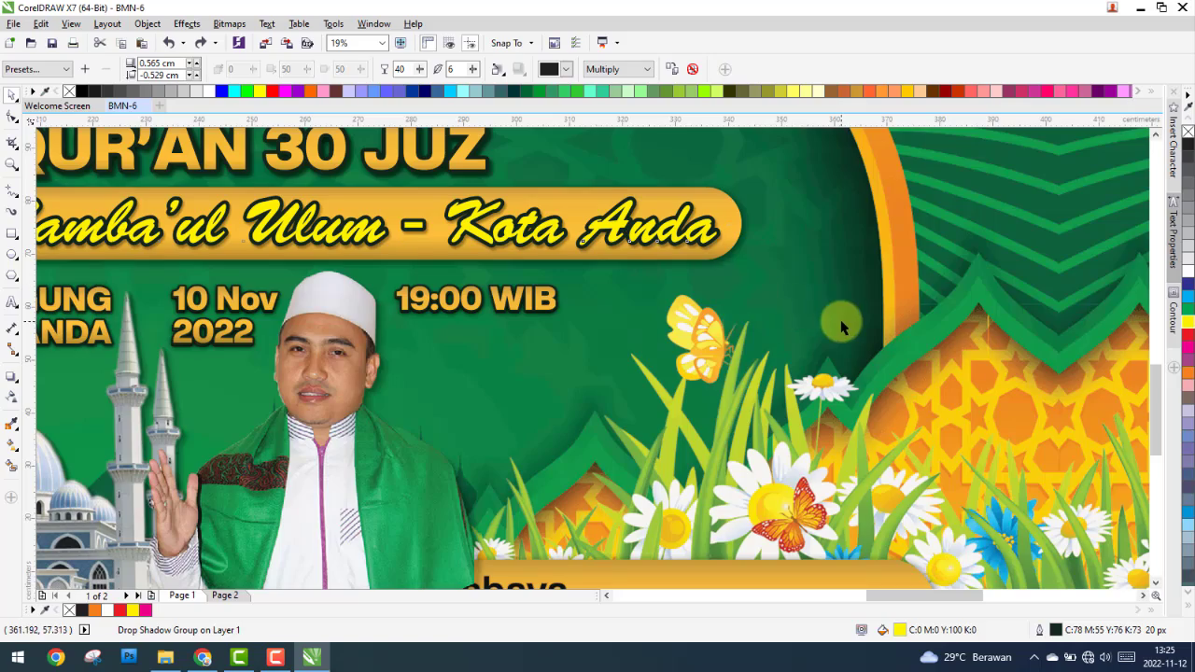
key("ctrl+z")
key("ctrl+z")
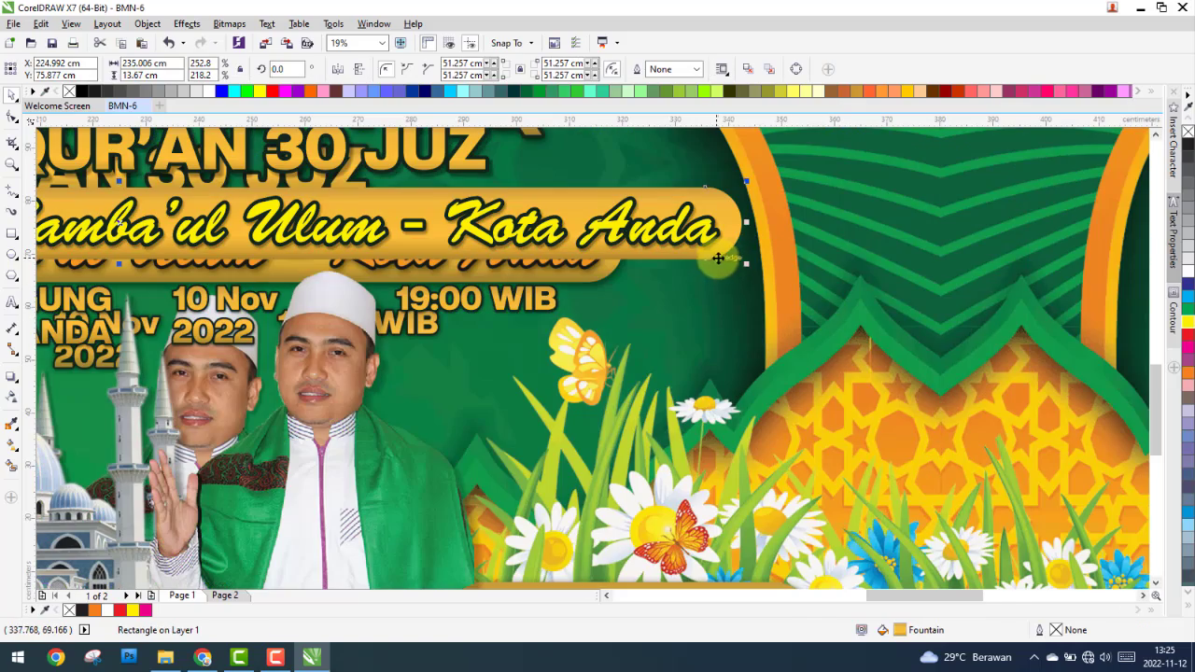
Step: Give the gold bar behind the Pondok Pesantren text a drop shadow copied from an already shadowed text
scroll(717, 280, "down", 3)
scroll(715, 271, "up", 1)
scroll(715, 271, "up", 2)
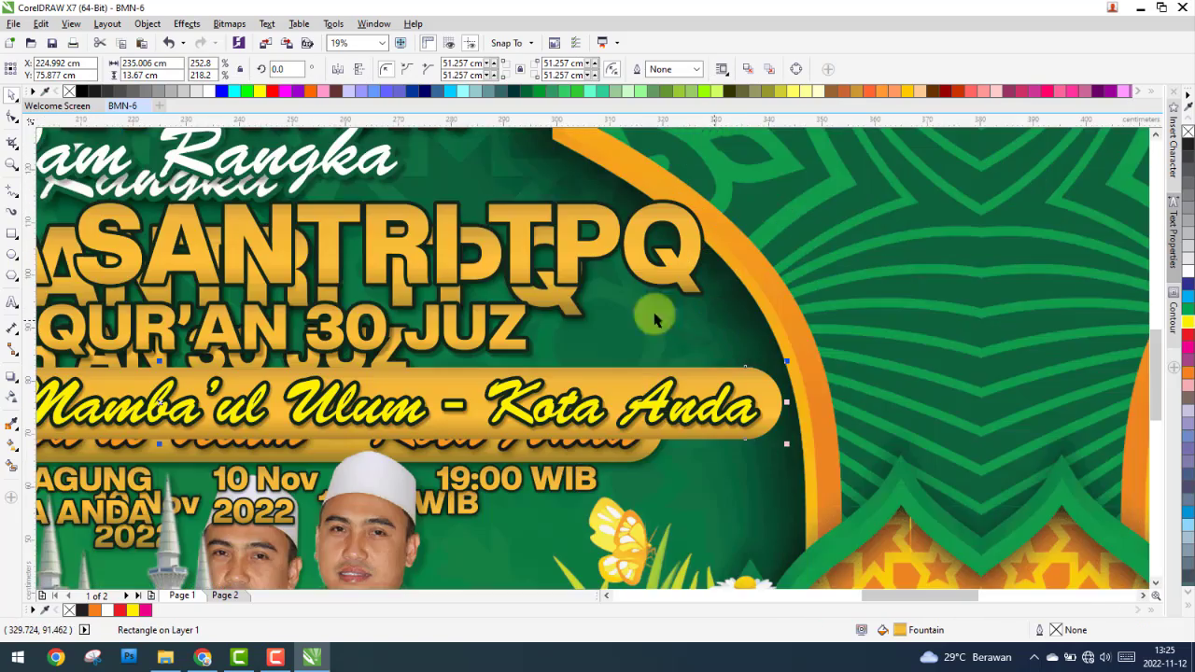
left_click(8, 378)
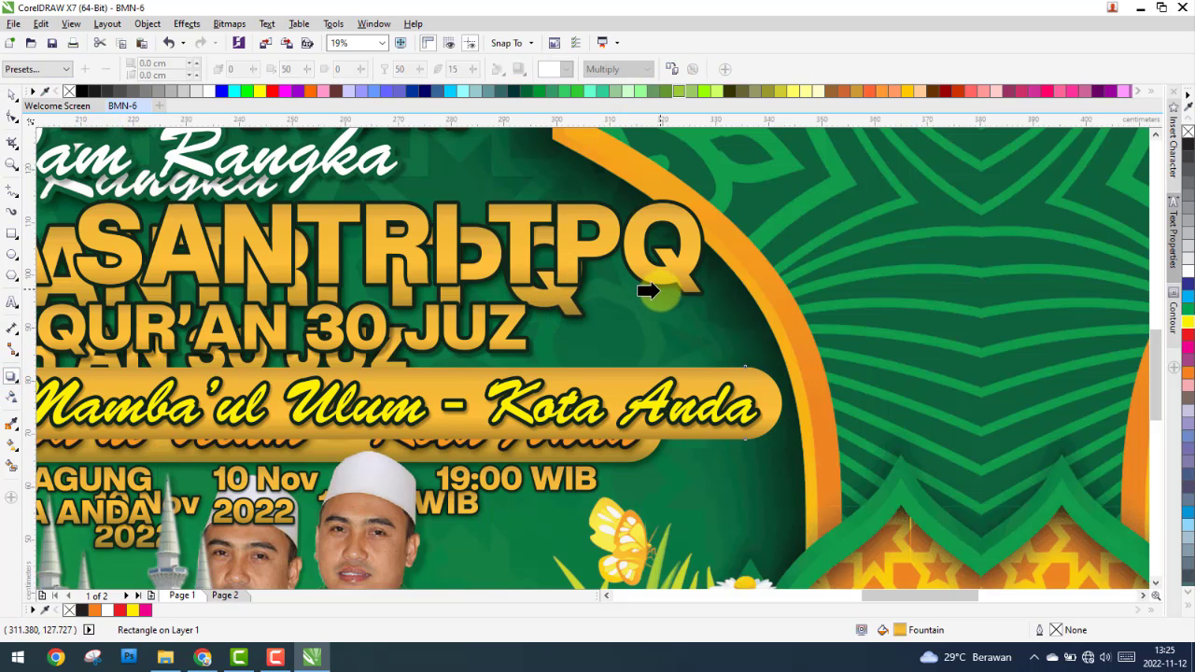
left_click(511, 353)
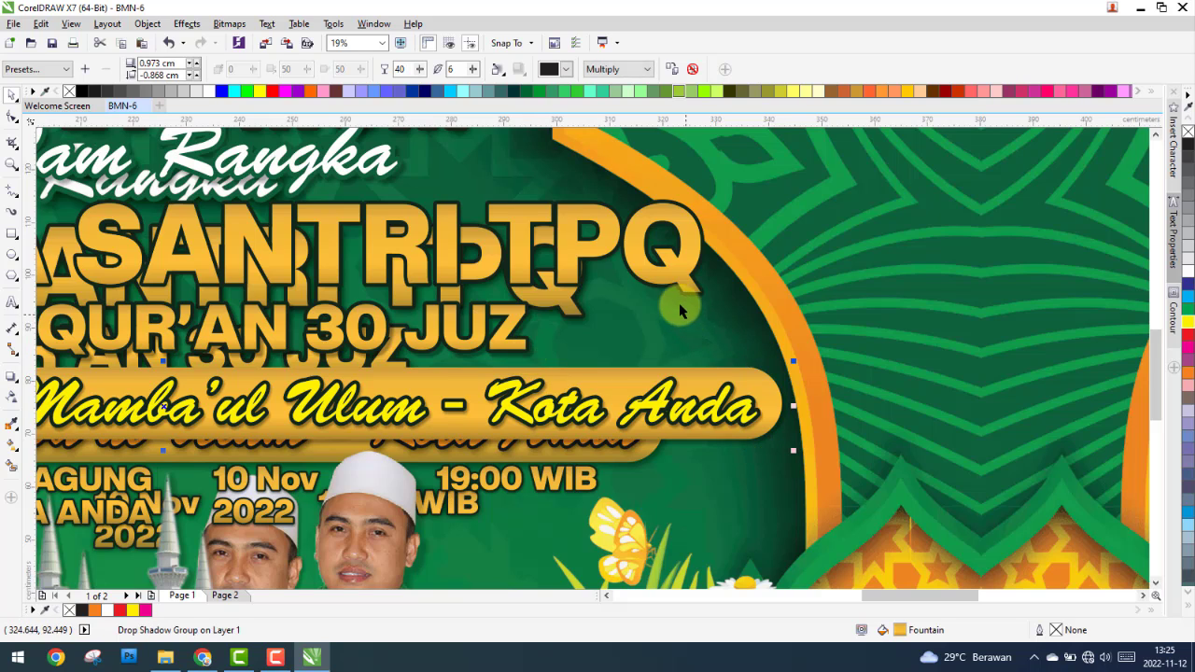
left_click(504, 322)
key("space")
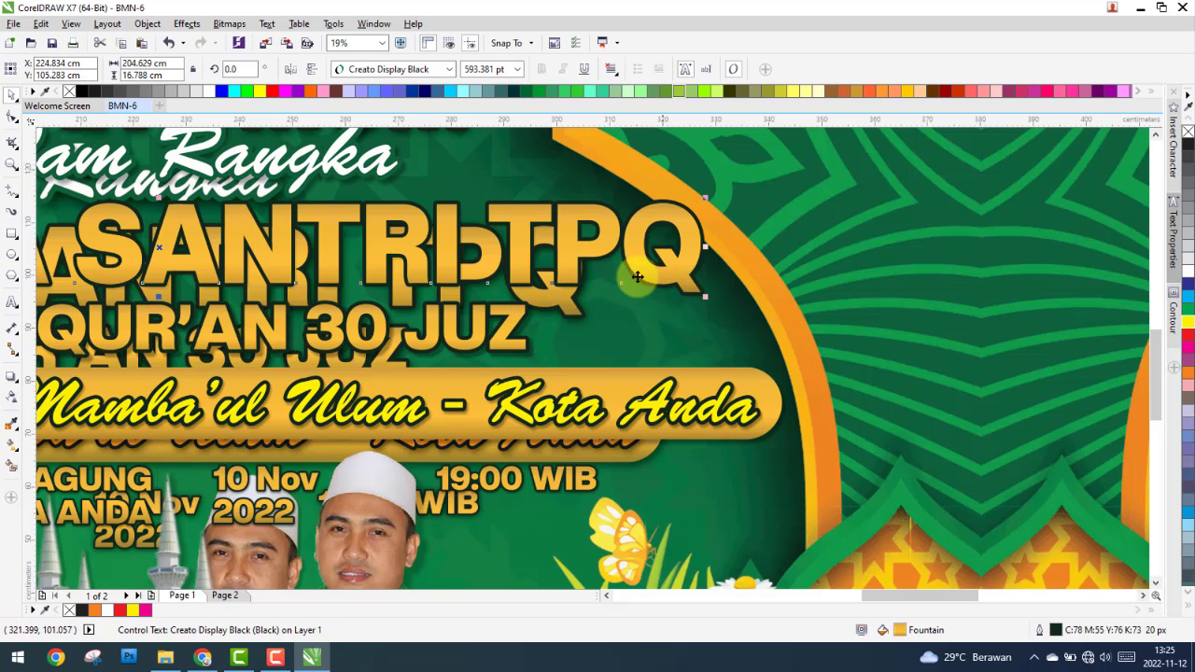
Step: Place the shadowed gold bar just below the banner and centre the background image on the page
scroll(631, 277, "up", 2)
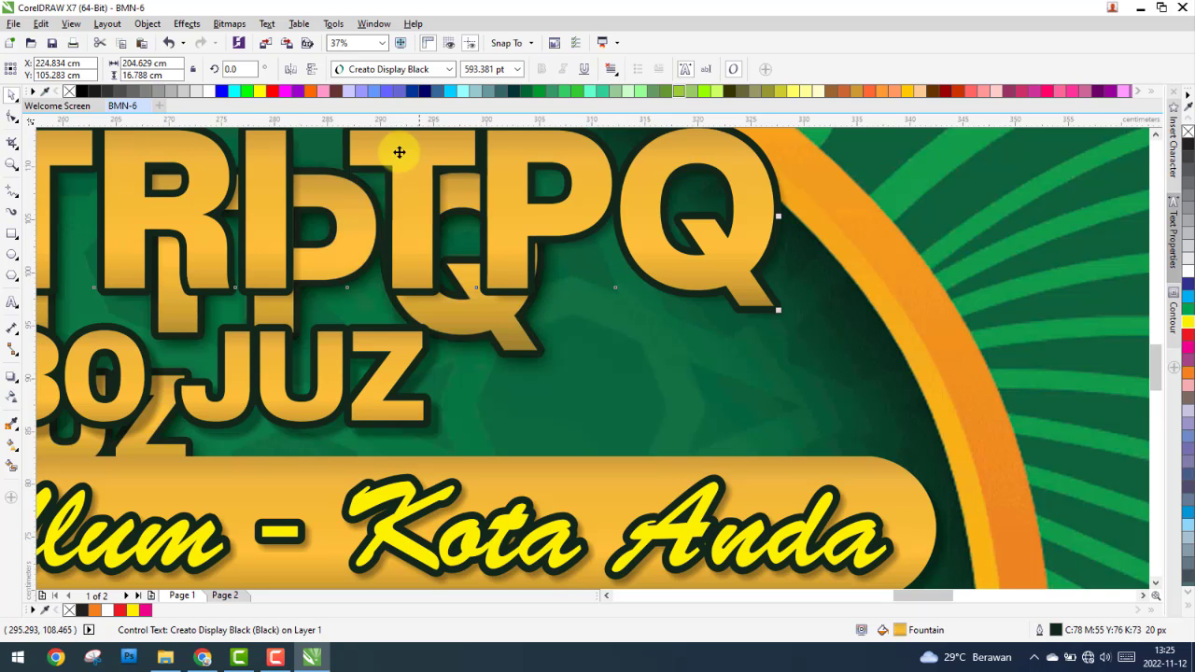
scroll(592, 288, "down", 4)
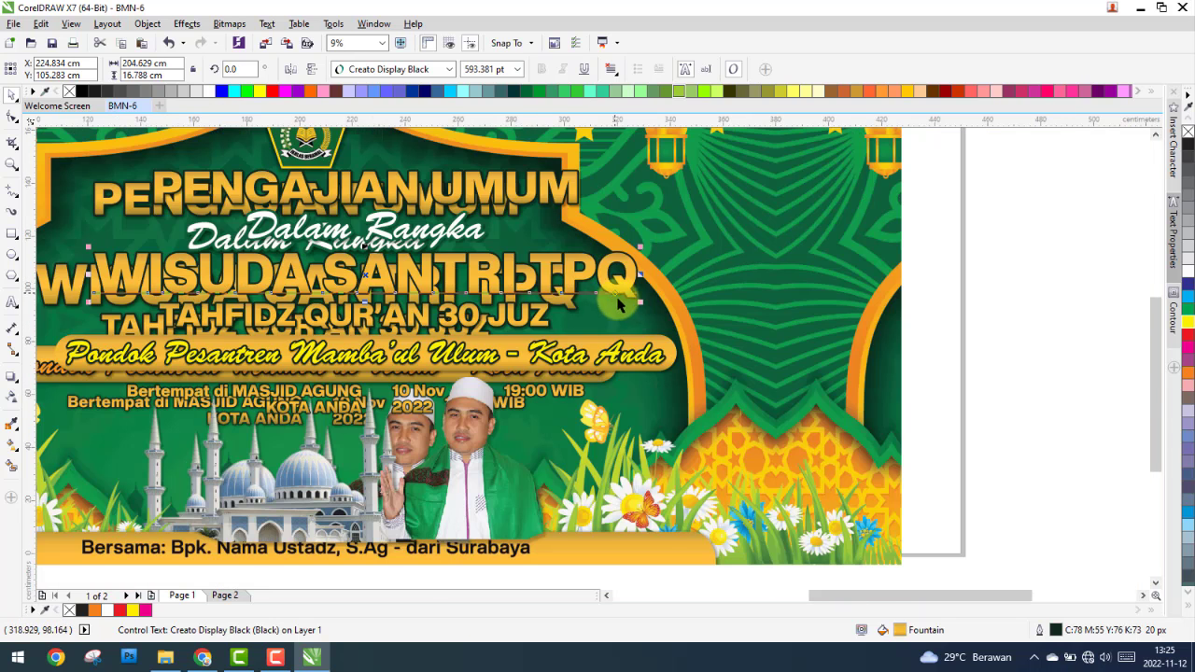
scroll(641, 326, "down", 2)
left_click(904, 315)
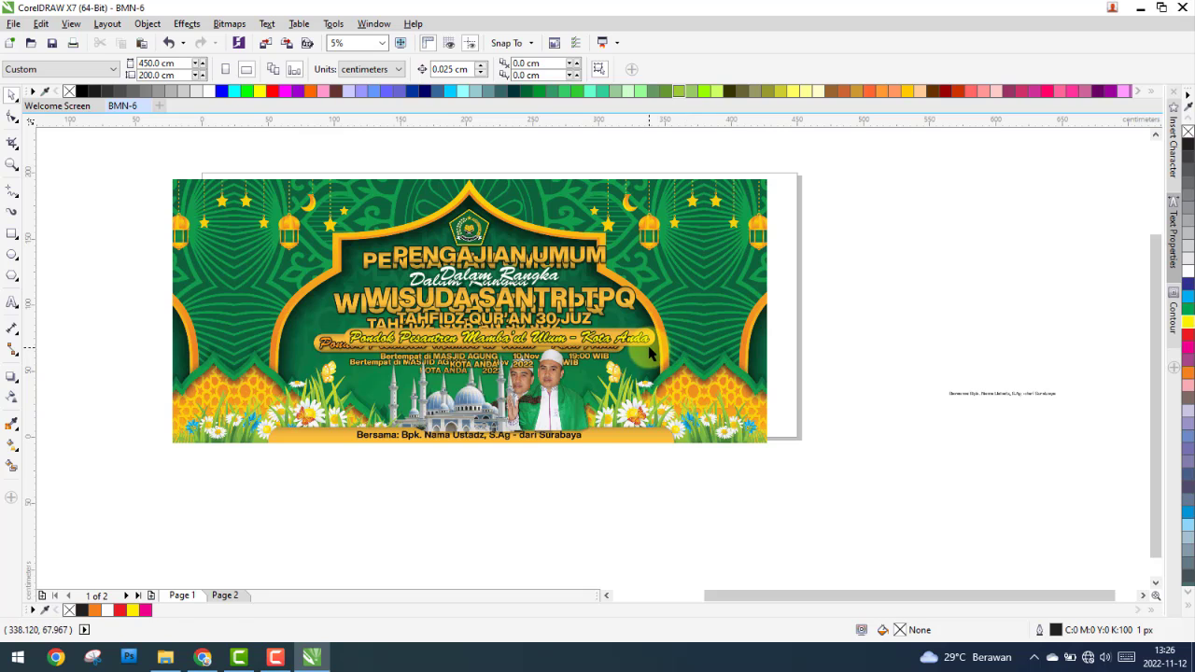
left_click_drag(650, 352, 626, 471)
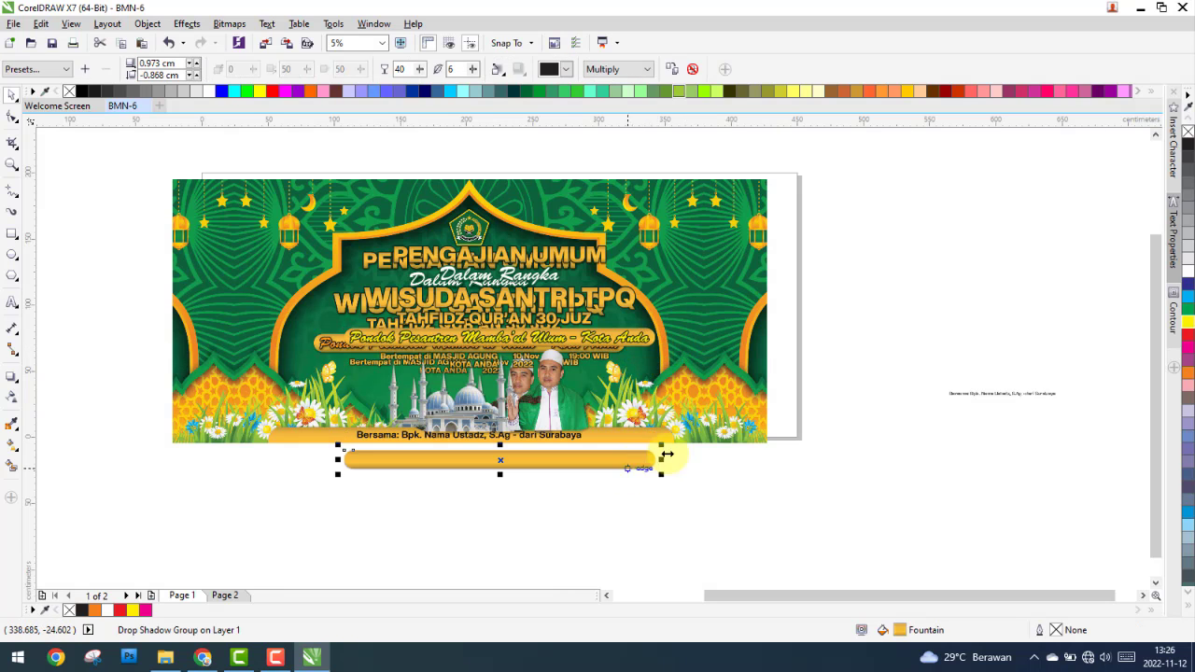
left_click(721, 338)
key("p")
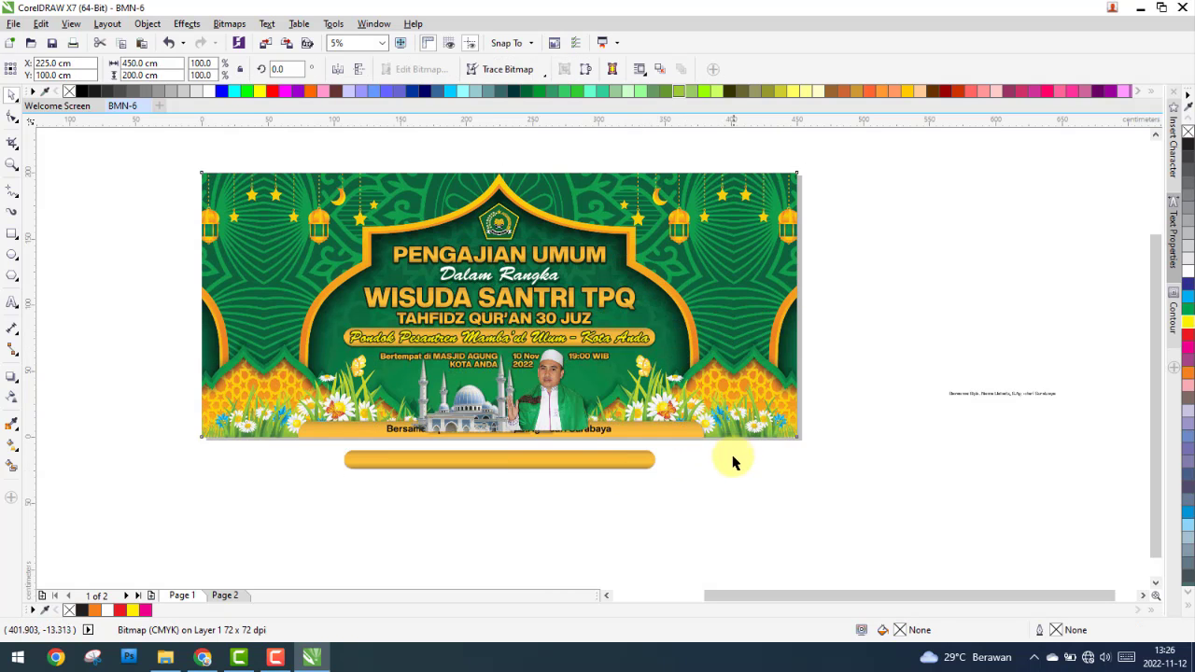
Step: Place the gold bar over the banner's bottom strip and scale it proportionally to about 348.036 × 20.245 cm
left_click(632, 464)
left_click_drag(539, 457, 529, 431)
left_click_drag(659, 448, 851, 486)
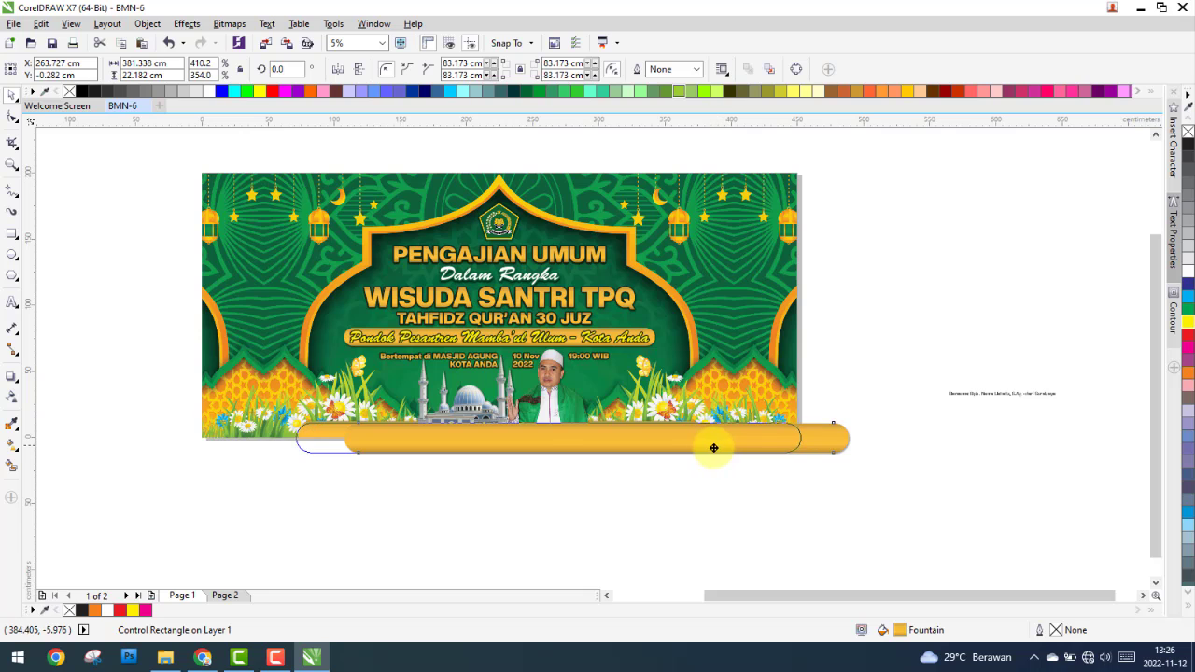
left_click_drag(713, 448, 668, 449)
left_click_drag(809, 459, 765, 454)
scroll(372, 422, "up", 5)
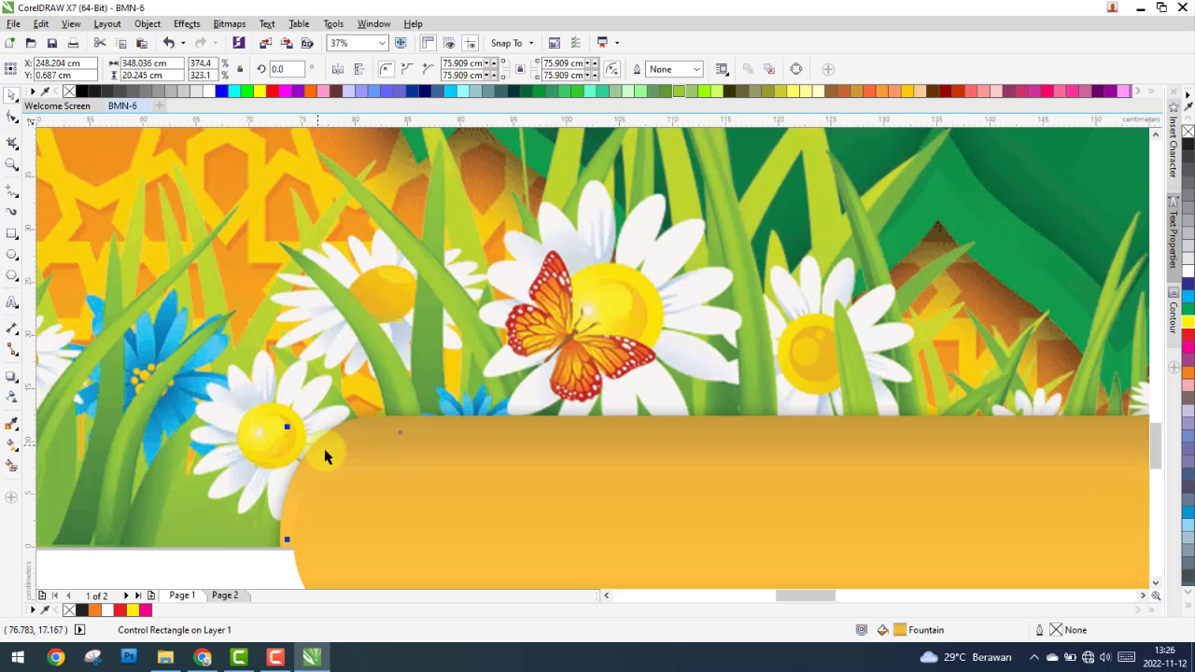
left_click_drag(359, 483, 358, 479)
Step: Enlarge the gold bar to about 444.627 × 25.864 cm and align its rounded top-left corner with the existing bottom strip
scroll(333, 476, "down", 5)
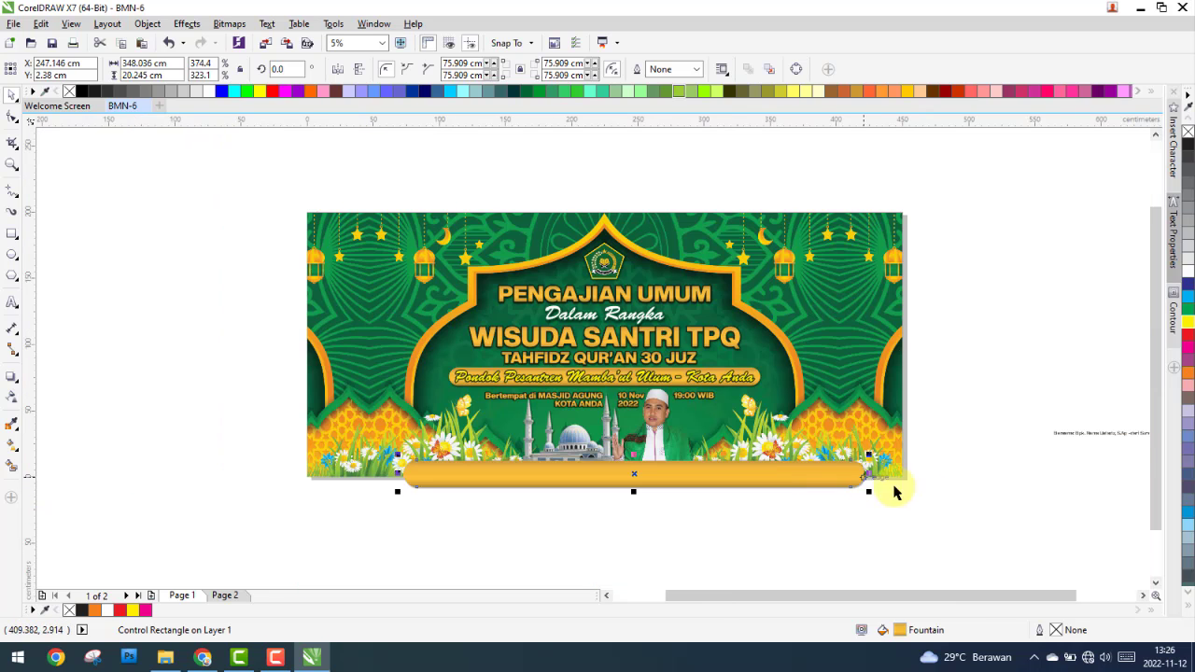
left_click_drag(867, 494, 999, 512)
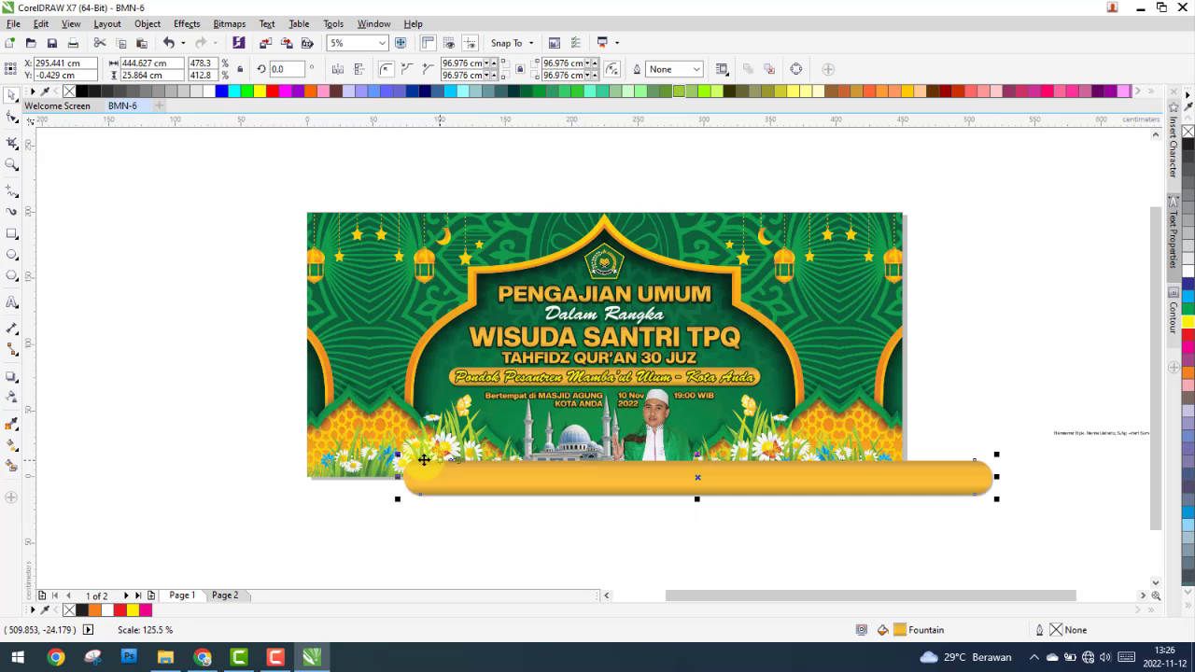
scroll(408, 481, "up", 5)
left_click_drag(435, 443, 479, 424)
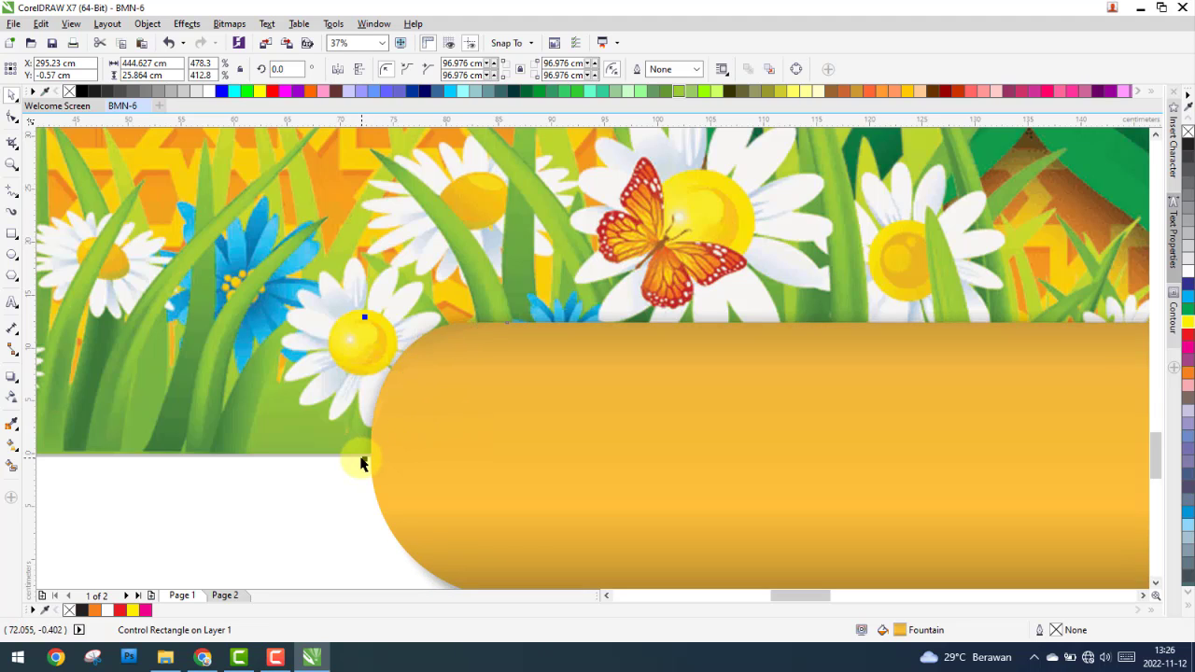
Step: Narrow the gold bar to about 310.162 cm and shift it to about X 225.09 cm so both ends match the existing strip
left_click_drag(363, 458, 868, 455)
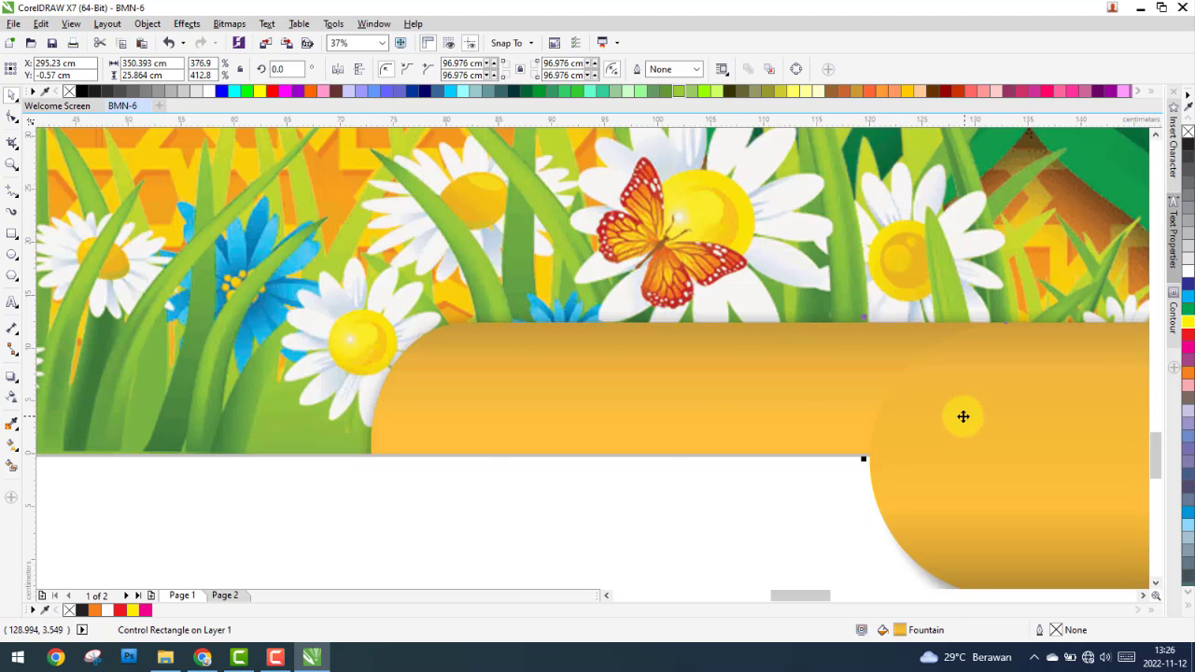
left_click_drag(962, 416, 451, 438)
scroll(405, 427, "down", 8)
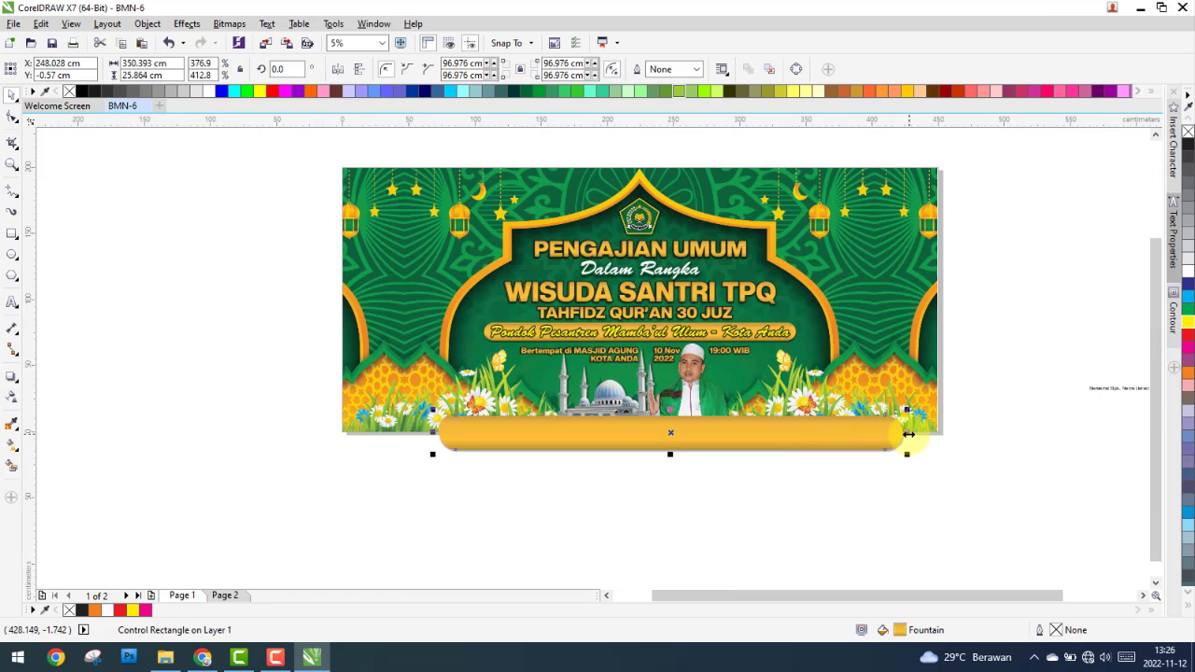
left_click_drag(907, 434, 846, 435)
scroll(861, 438, "up", 5)
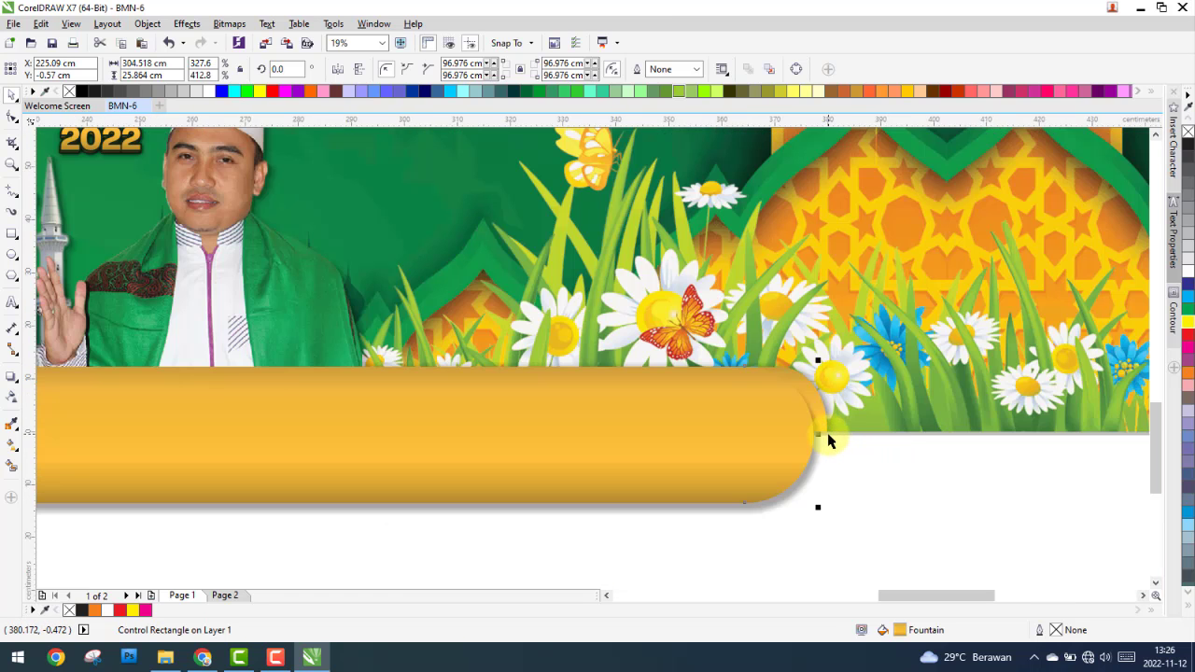
scroll(814, 431, "up", 2)
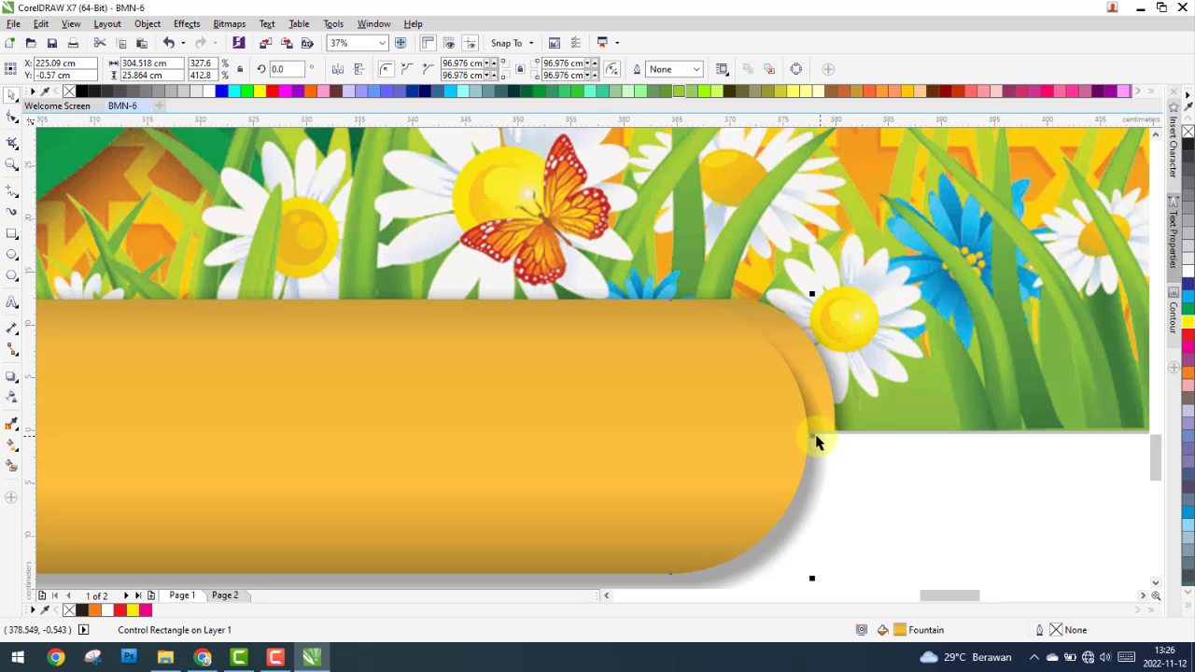
mouse_move(822, 435)
left_mouse_down()
mouse_move(844, 436)
mouse_move(833, 433)
left_mouse_up()
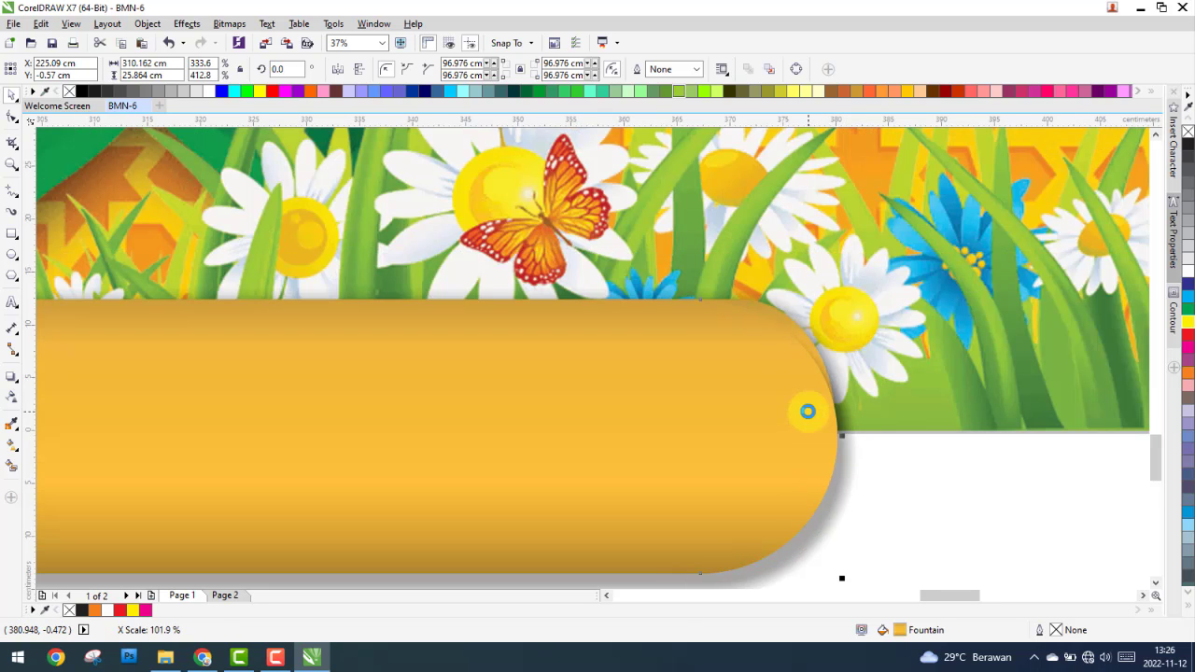
scroll(784, 392, "down", 6)
Step: Try increasing the gold bar's height to about 62.929 cm and undo the change
left_click_drag(569, 429, 566, 453)
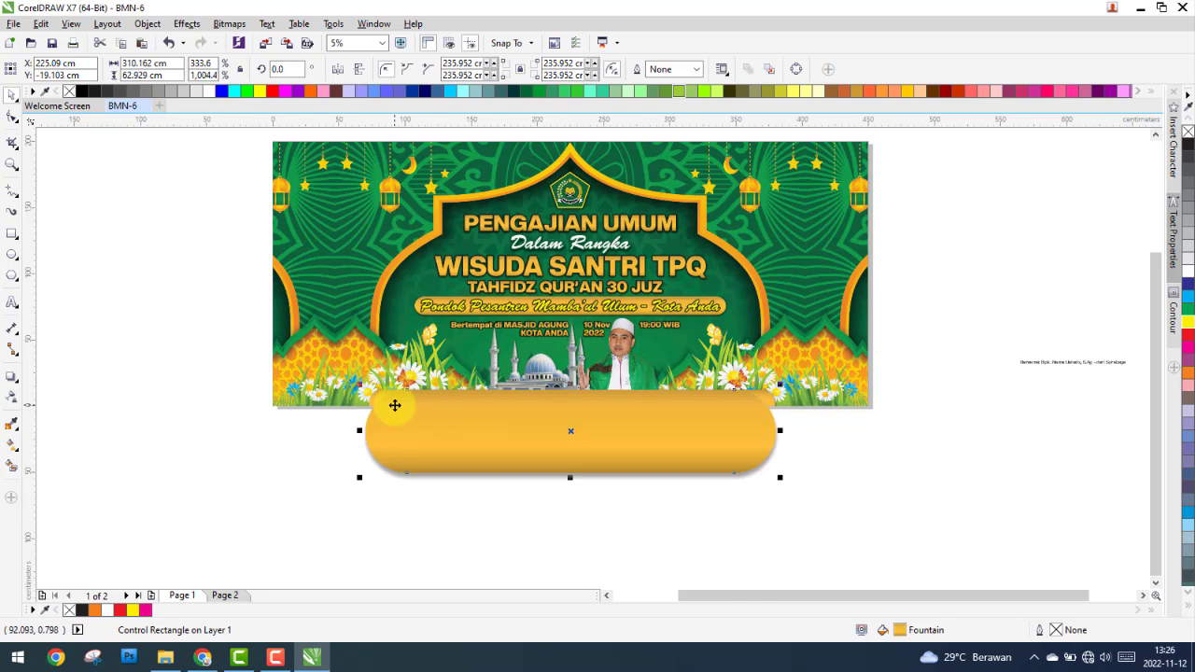
scroll(395, 405, "up", 4)
key("ctrl+z")
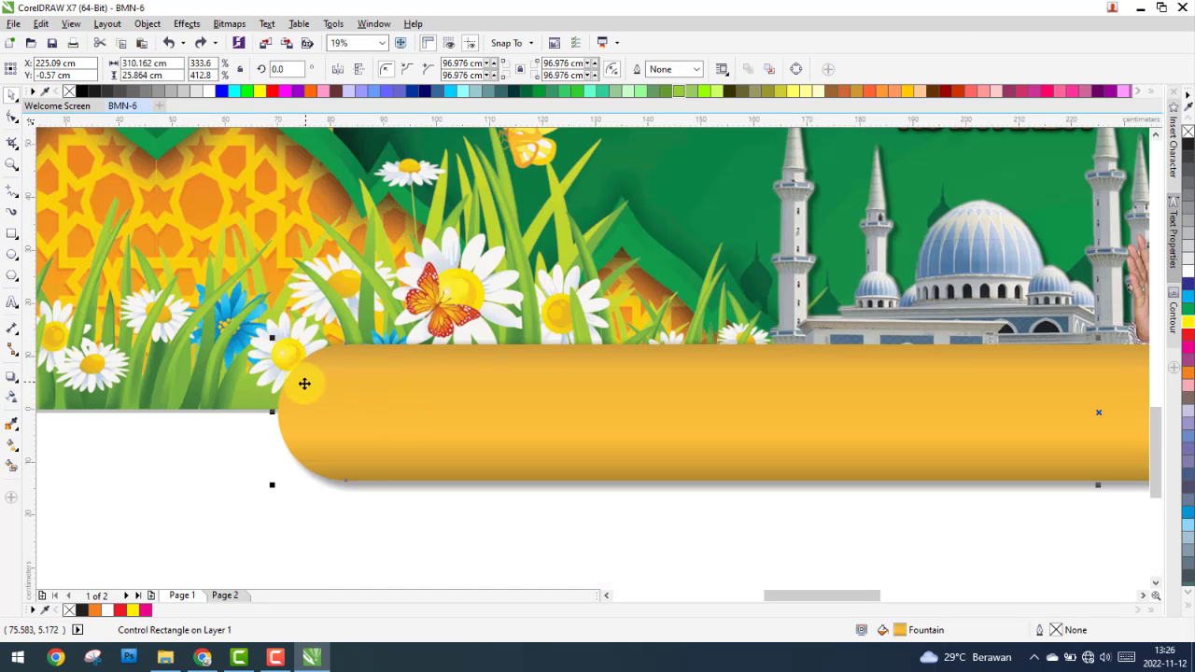
Step: Centre the gold bar horizontally on the banner background at X 225.0 cm and replace its fill with a black hairline outline
scroll(262, 411, "up", 2)
left_click(187, 337, "shift")
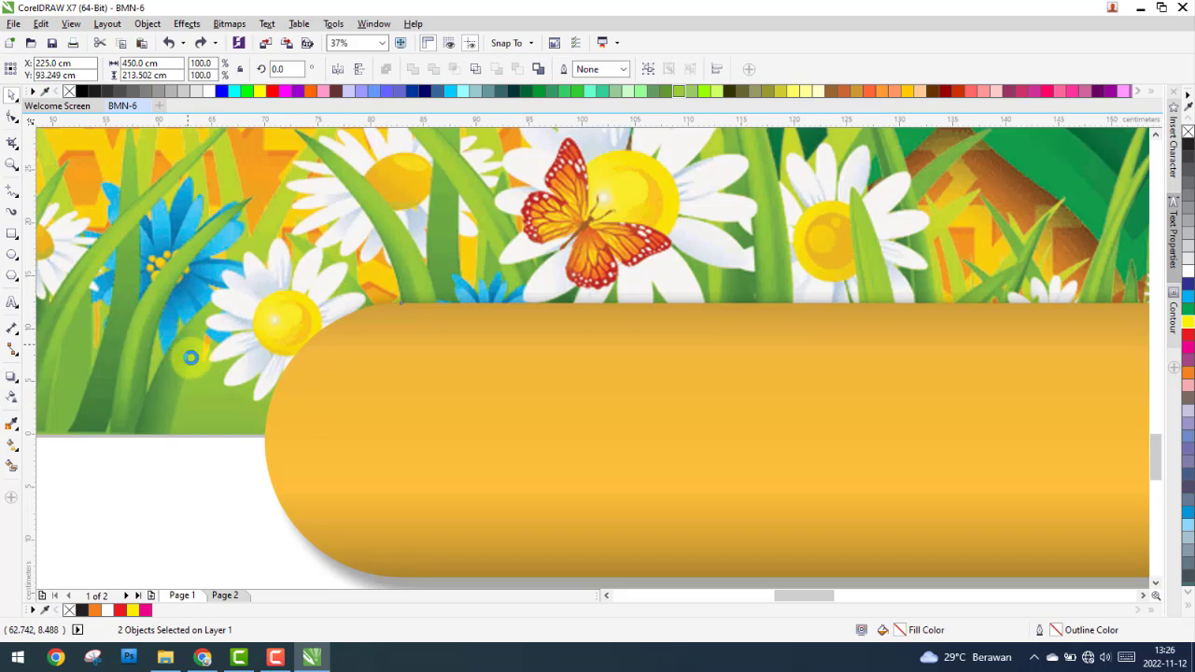
left_click(342, 398)
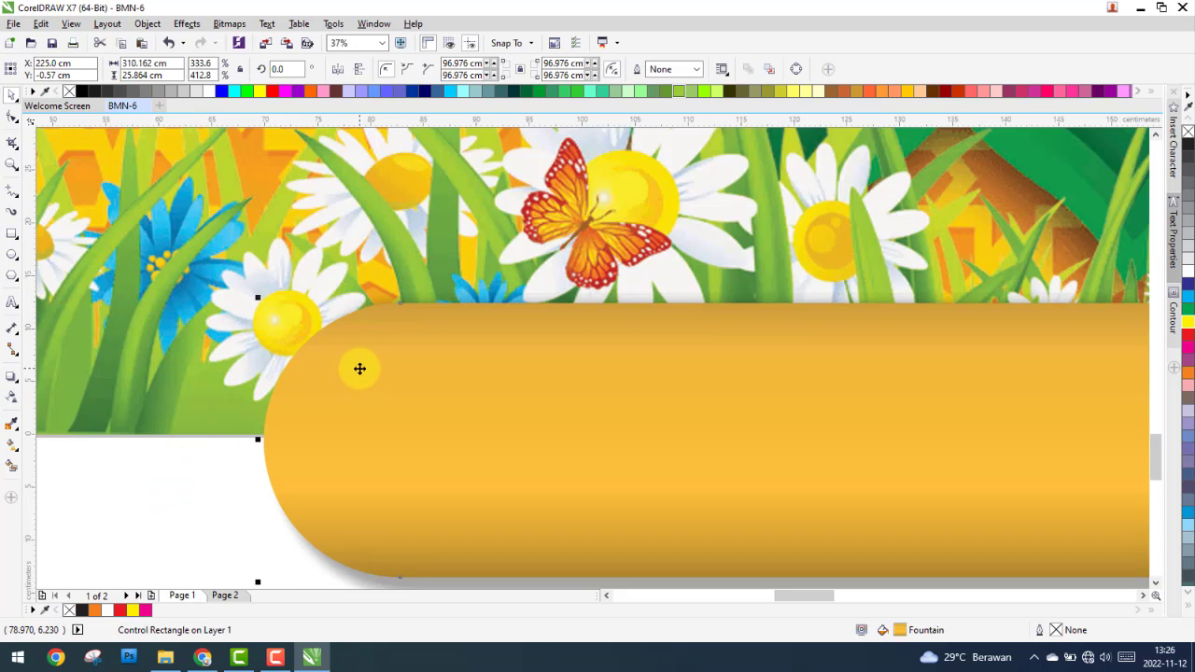
left_click_drag(360, 371, 368, 408)
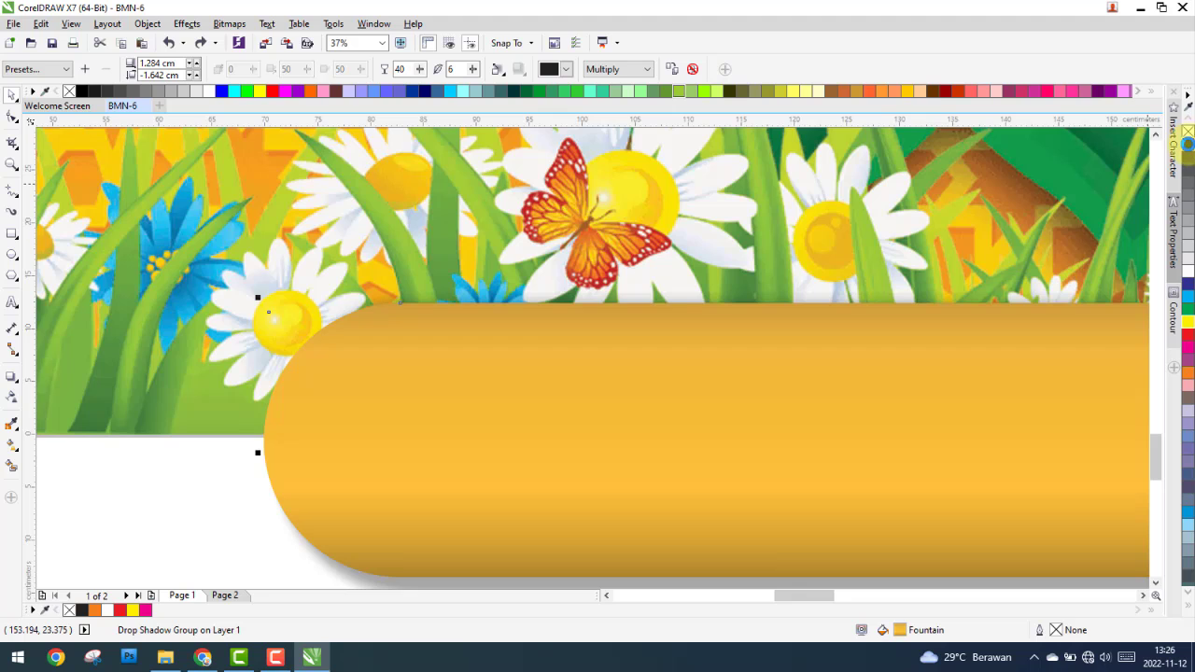
left_click(1188, 131)
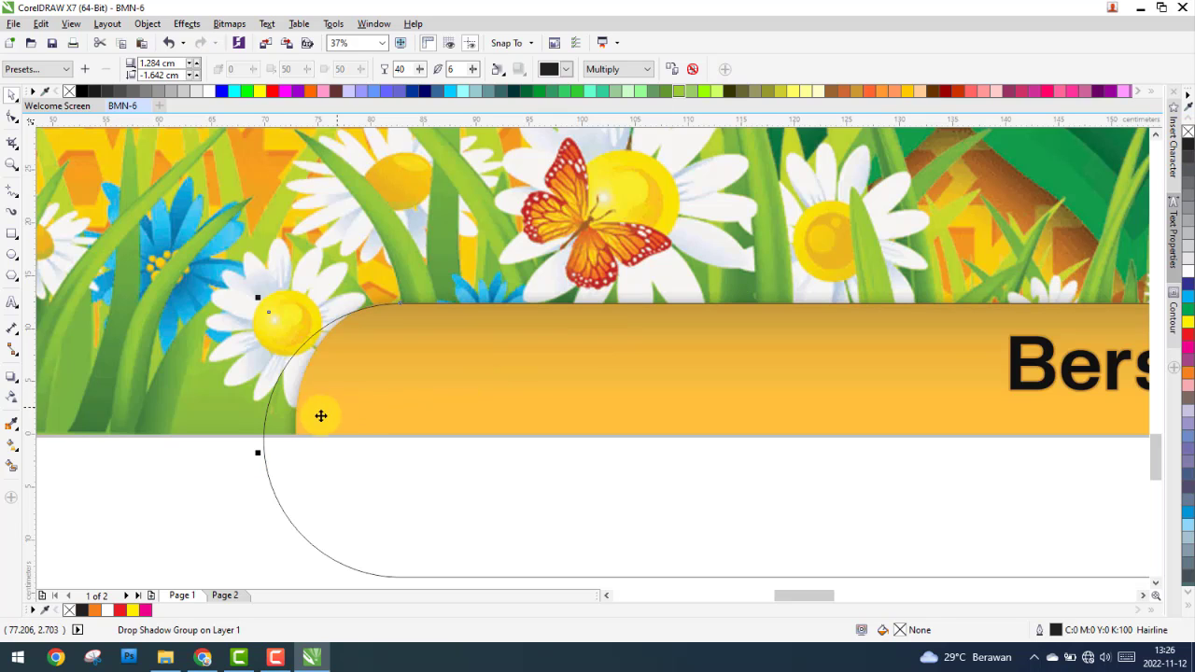
Step: Narrow the outlined bar from its left end to about 302.155 cm and set its corner radii to 90 cm
left_click_drag(259, 452, 286, 454)
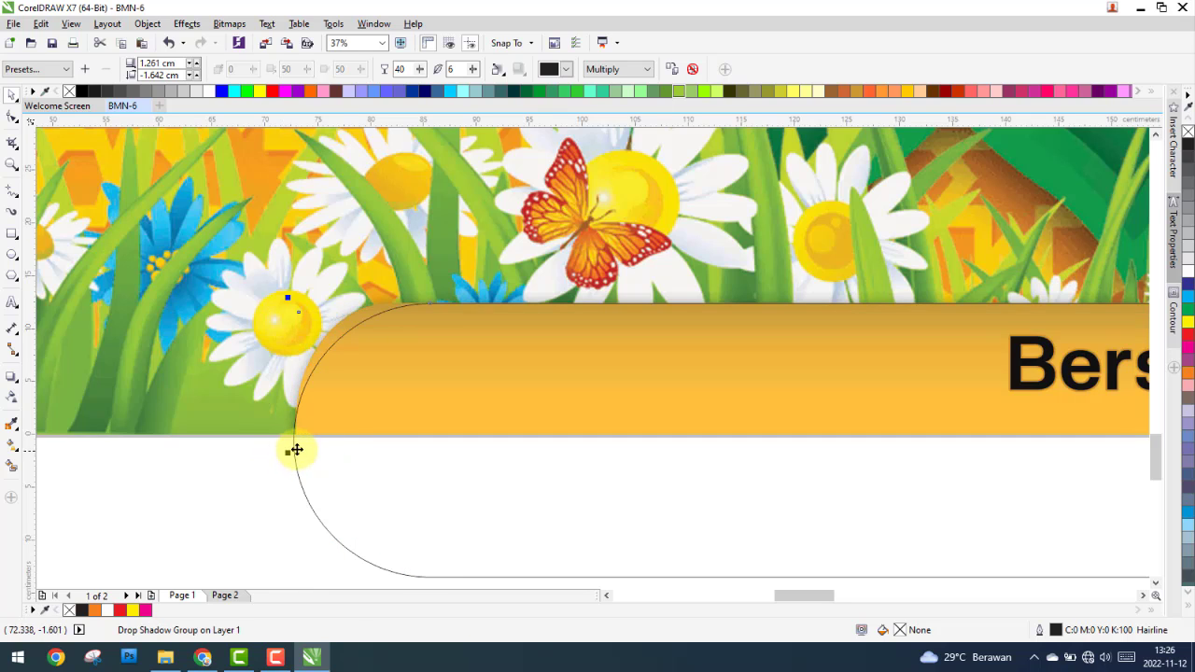
left_click(245, 478)
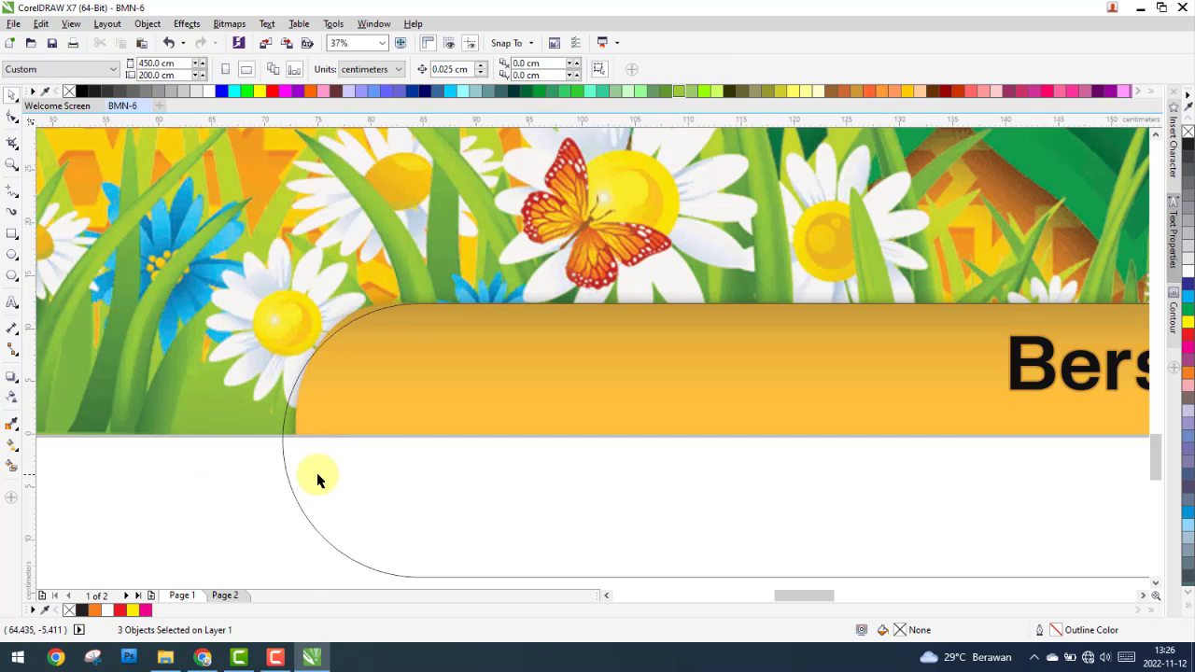
left_click(281, 445)
left_click_drag(278, 441, 288, 438)
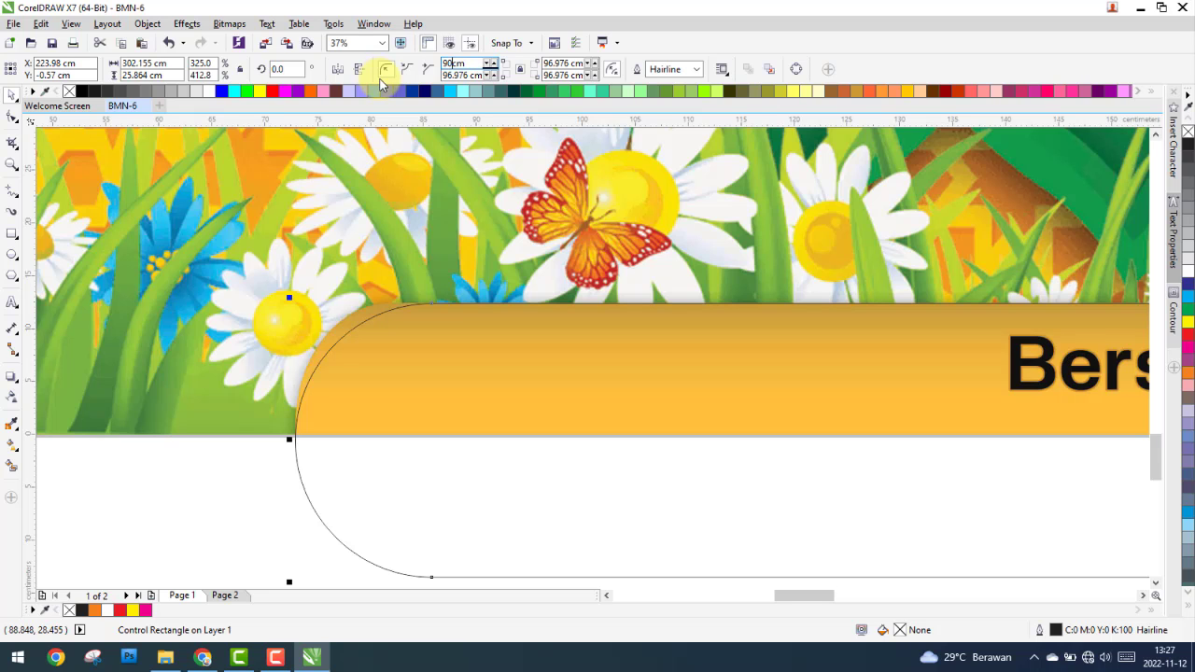
key("Return")
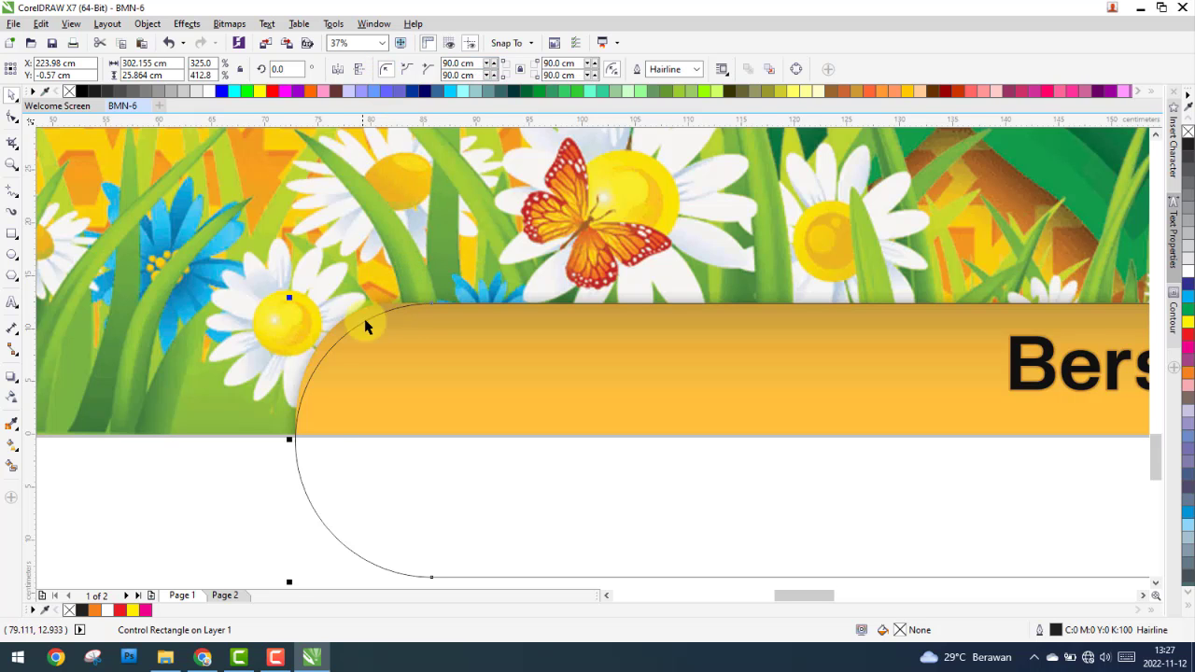
Step: Stretch the outlined bar's right end to the existing strip's right end, making it about 307.128 cm wide
scroll(401, 350, "down", 2)
scroll(557, 393, "down", 3)
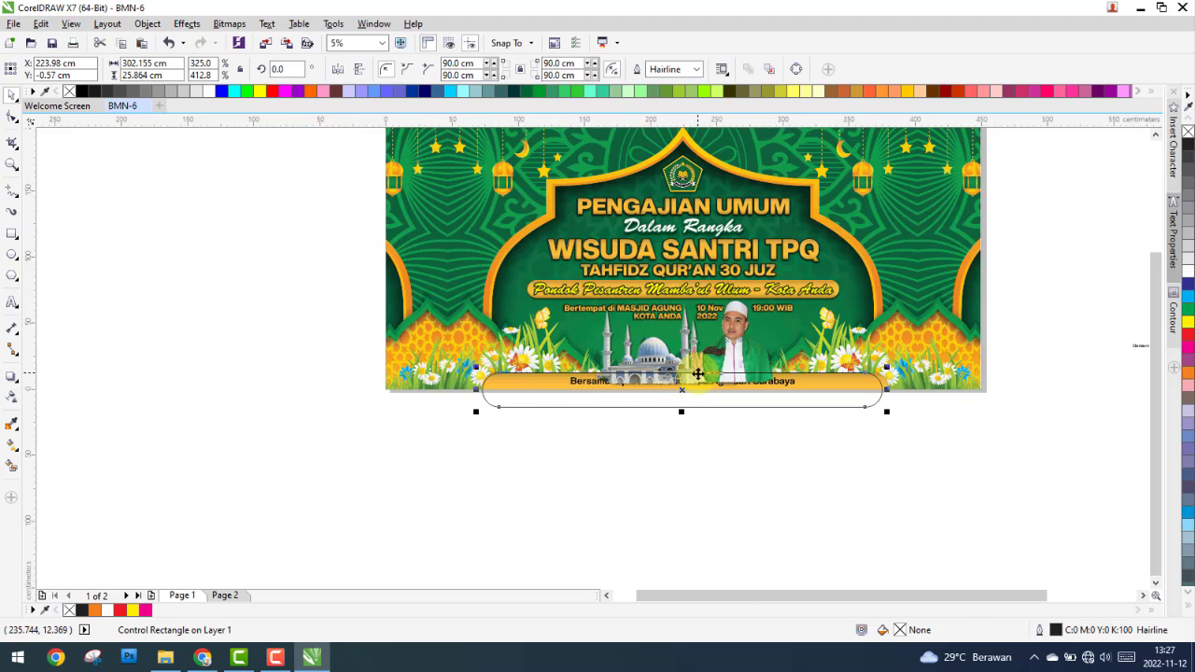
scroll(713, 380, "up", 2)
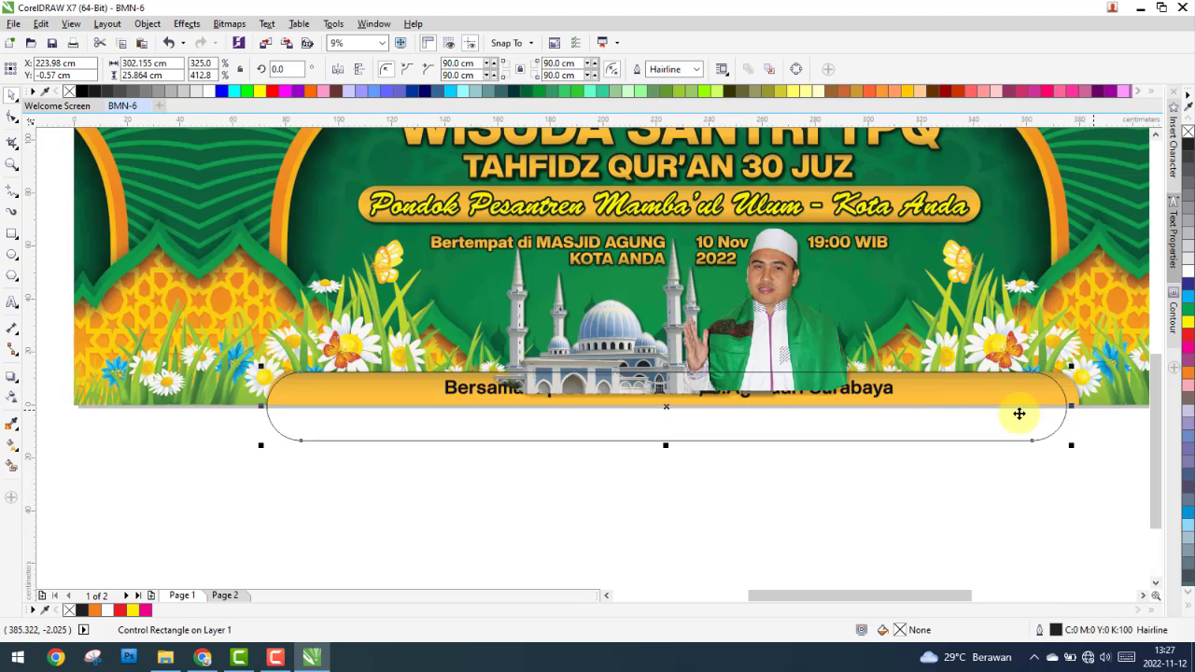
scroll(998, 410, "down", 2)
scroll(976, 411, "down", 1)
scroll(859, 419, "up", 5)
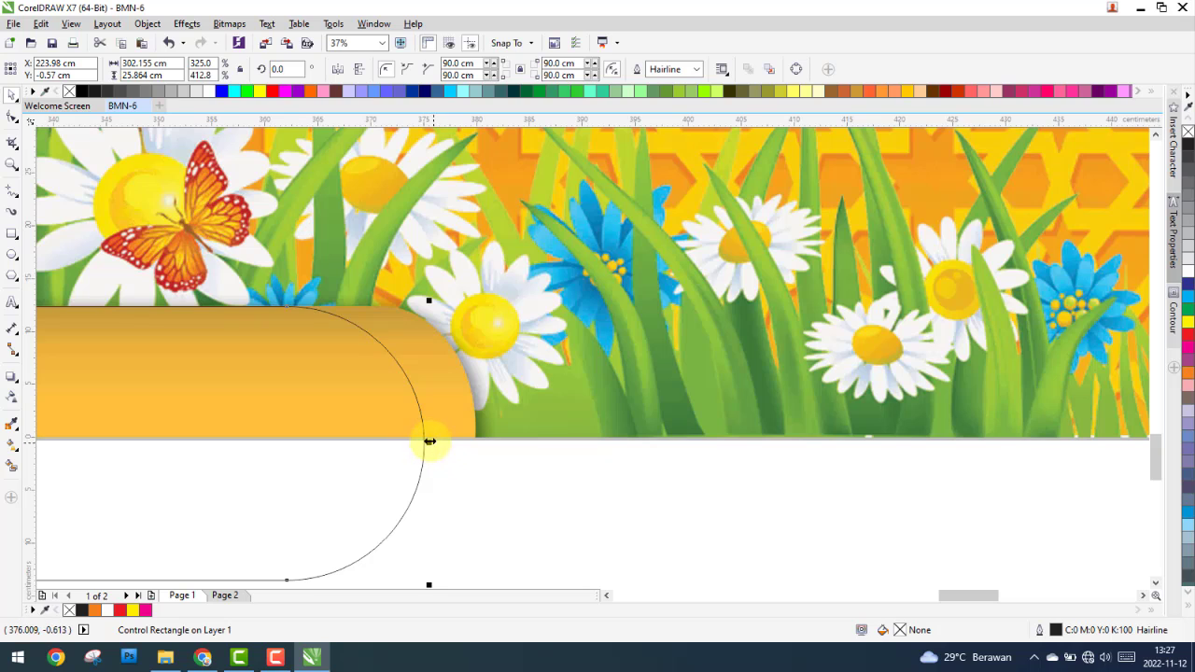
left_click_drag(429, 441, 482, 441)
scroll(453, 218, "up", 2)
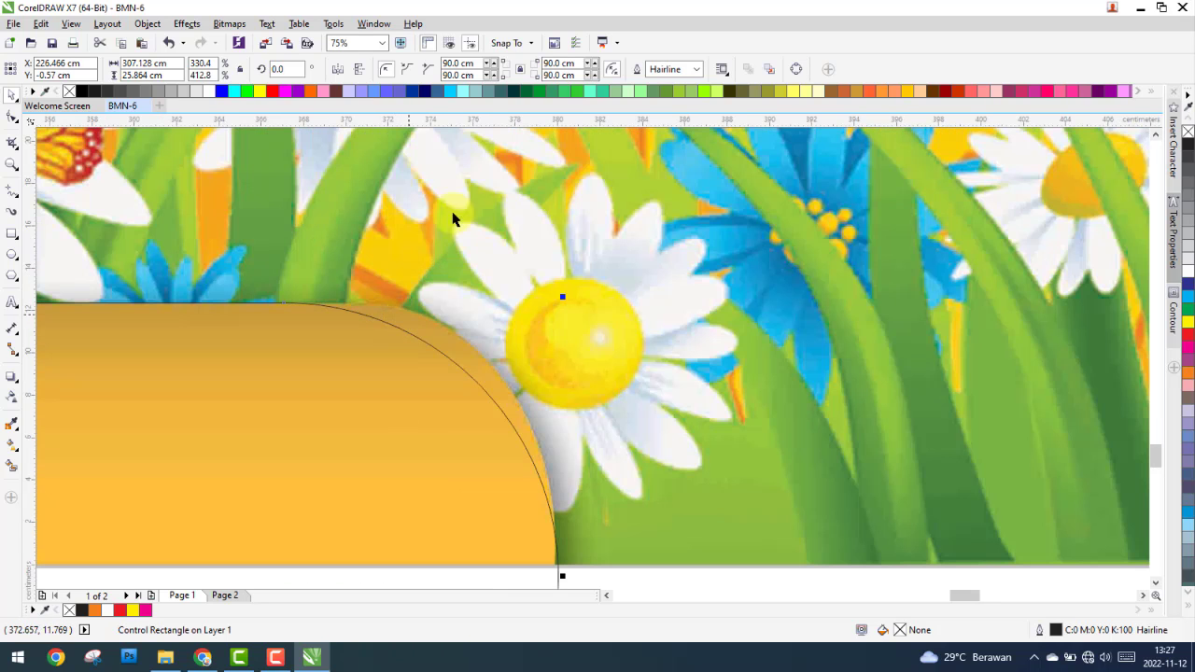
Step: Try corner radii of 70 cm, 10 cm and 20 cm on the outlined bar
double_click(460, 63)
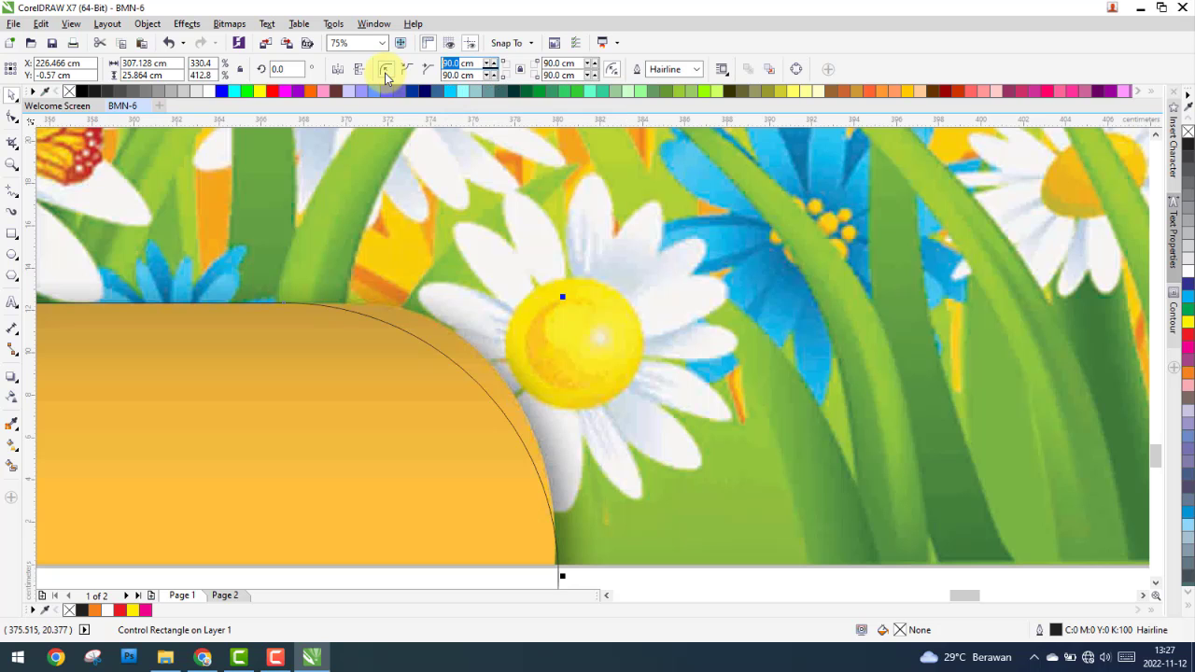
type("70")
key("Return")
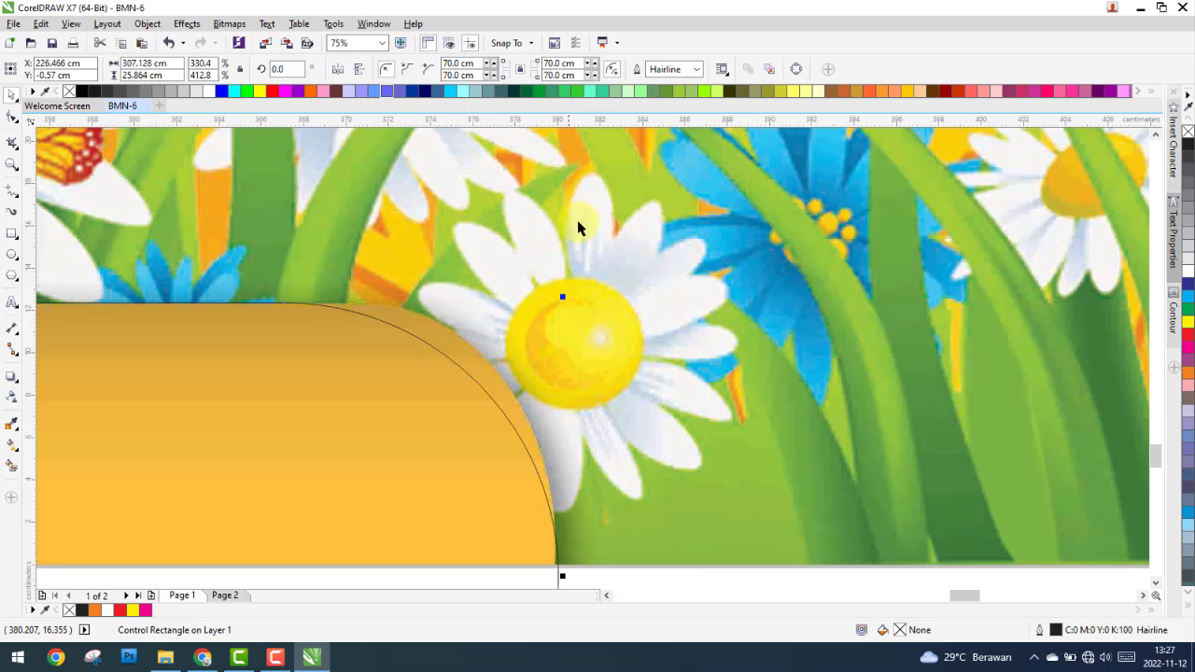
scroll(579, 227, "down", 5)
scroll(556, 202, "up", 3)
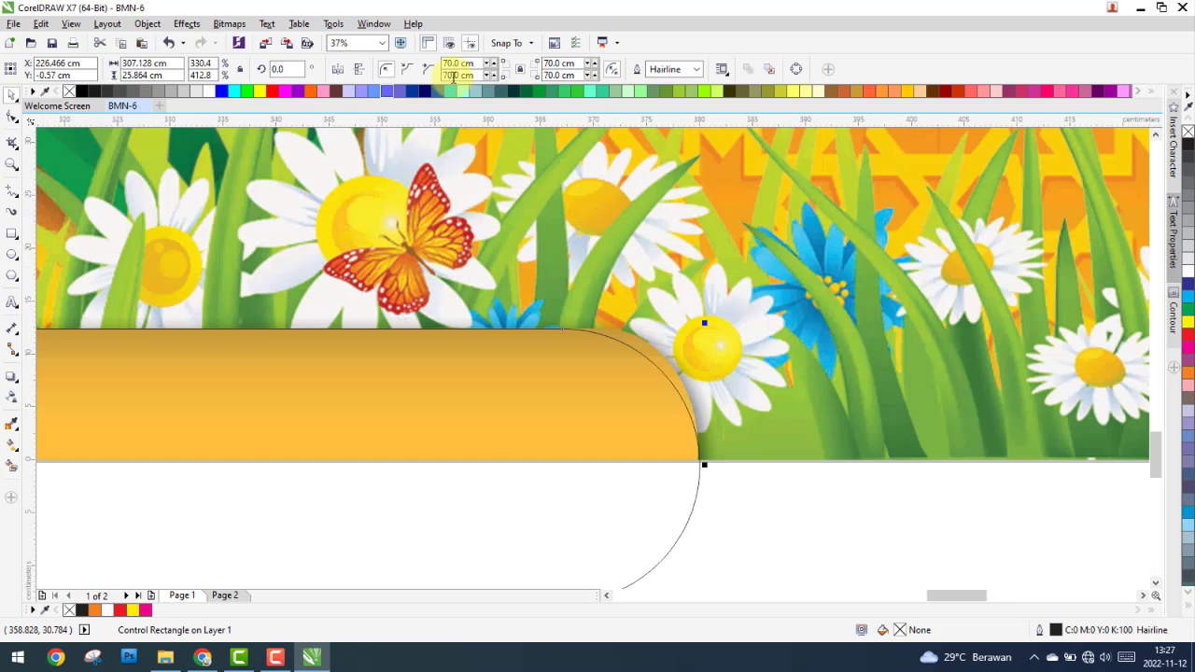
type("10")
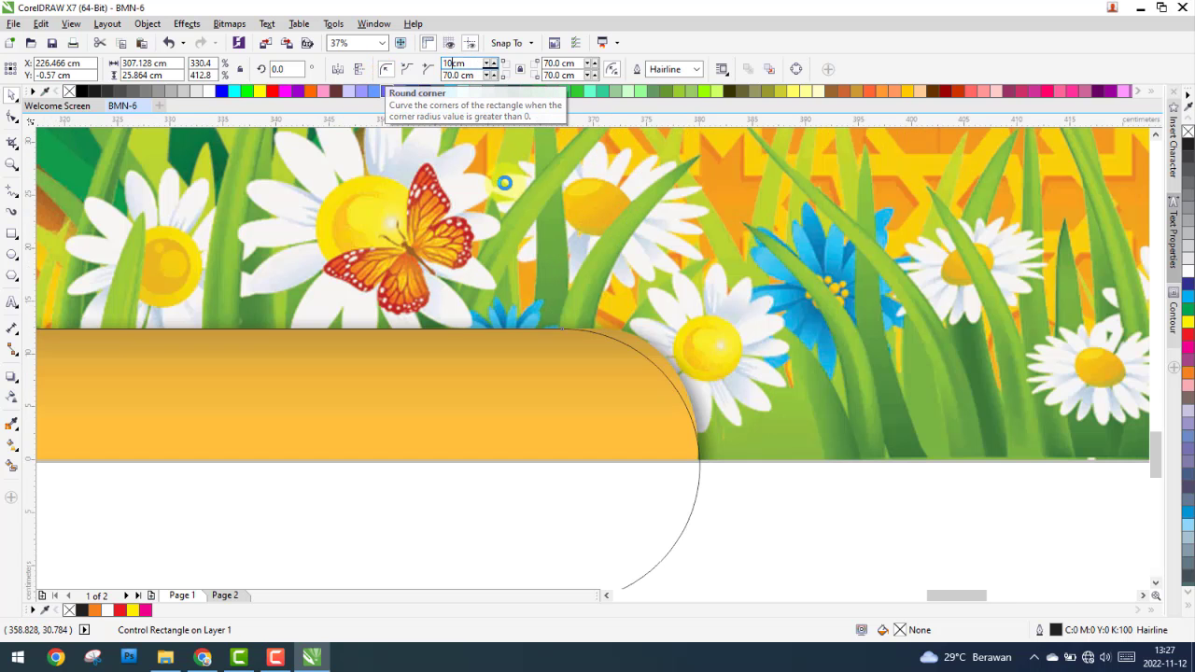
key("Return")
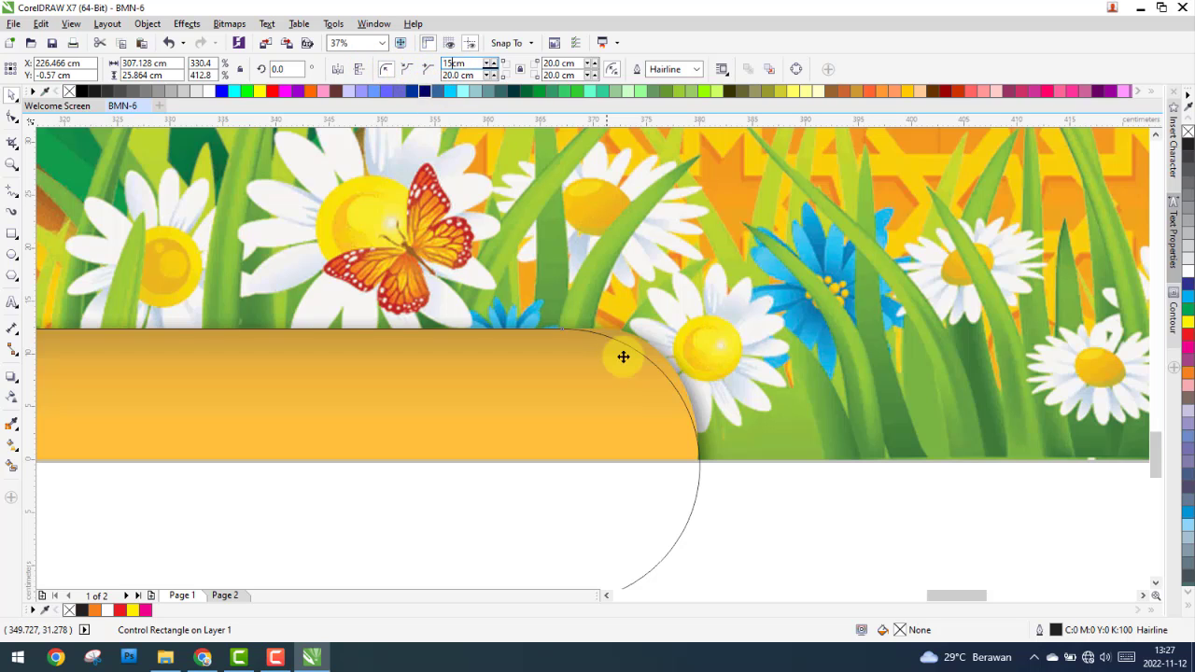
Step: Reselect the outlined bar and try corner radii of 18 cm and 20 cm
left_click_drag(600, 419, 635, 466)
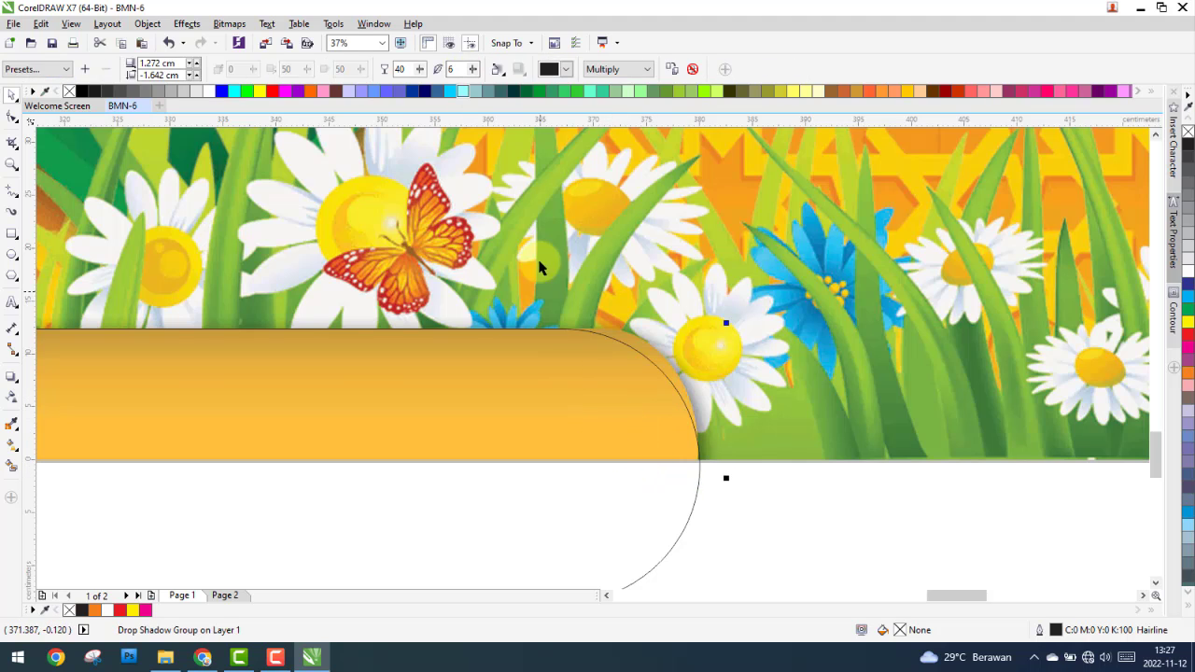
left_click(714, 501)
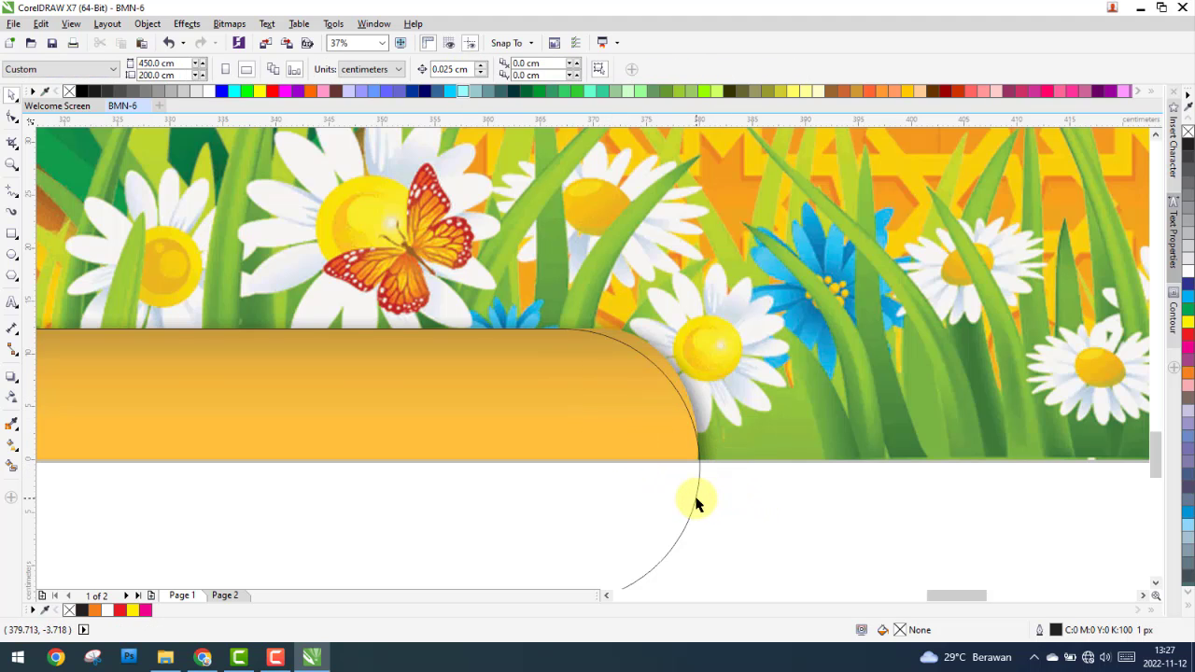
left_click(695, 504)
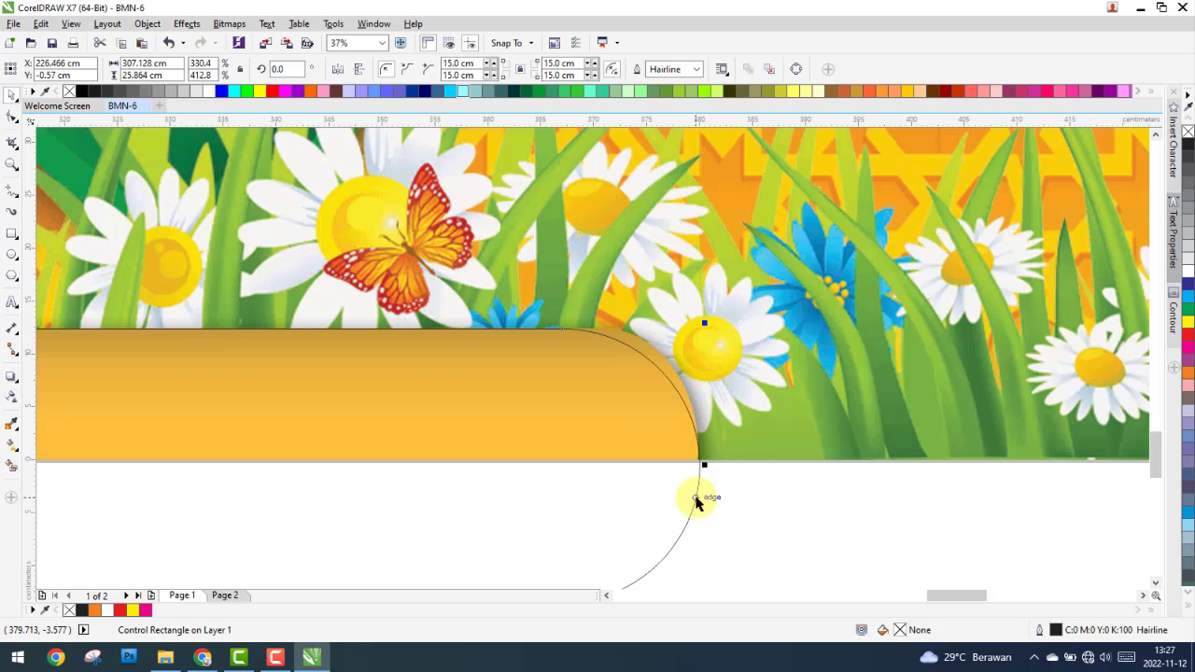
left_click(462, 64)
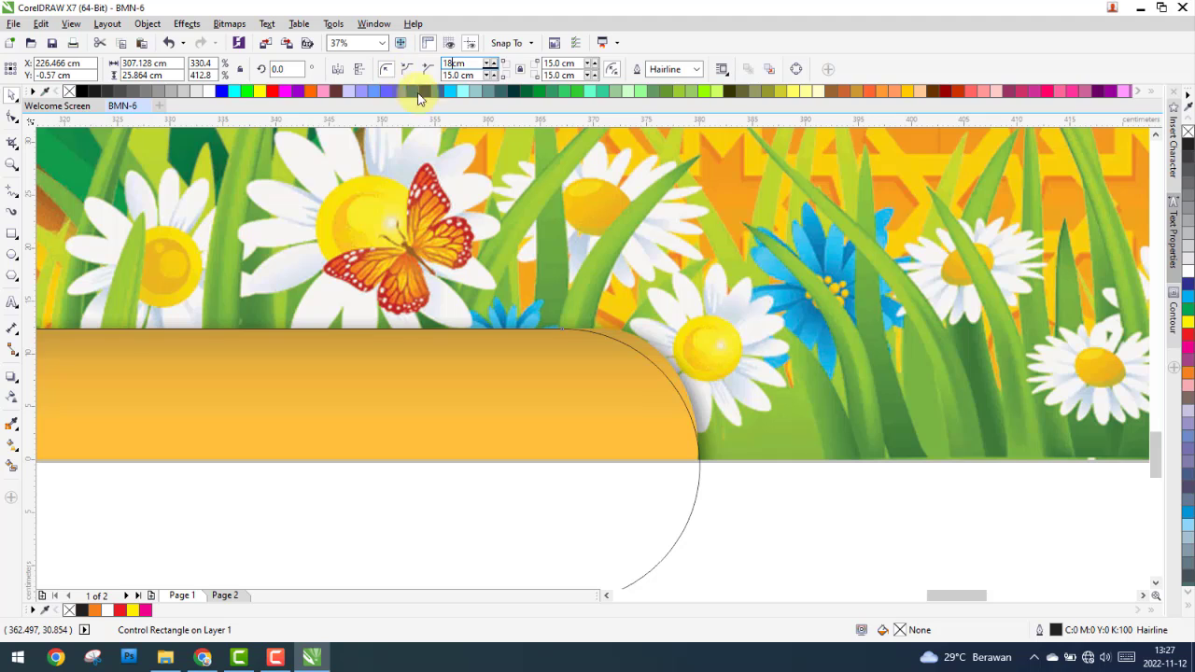
key("Return")
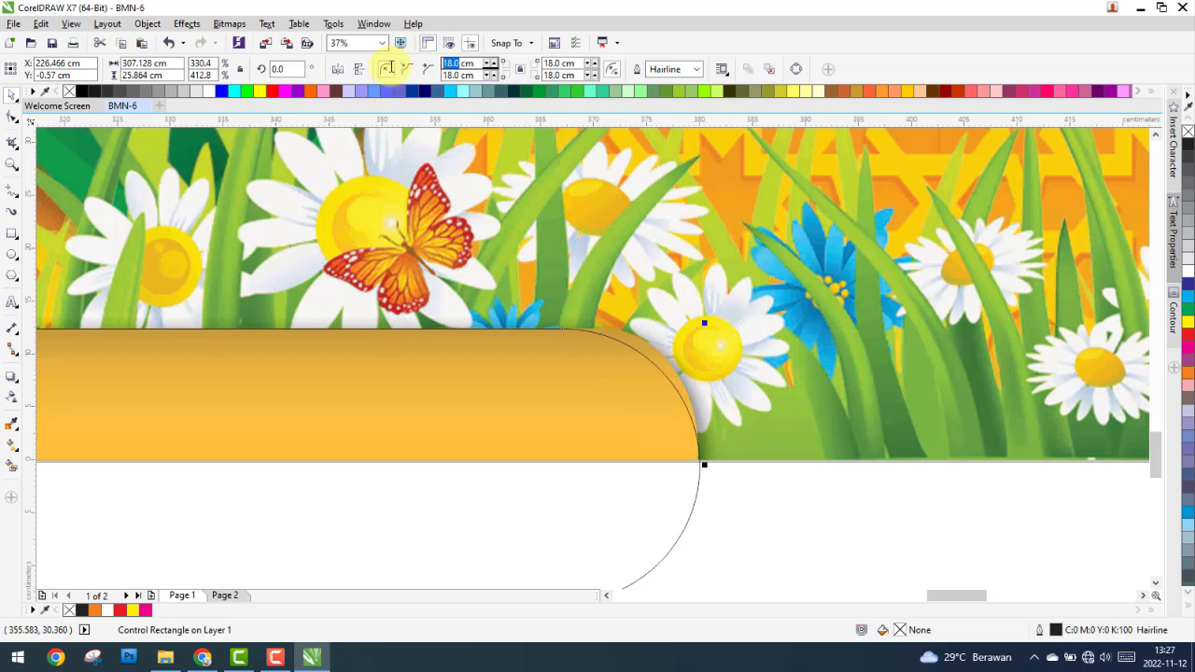
type("20")
key("Return")
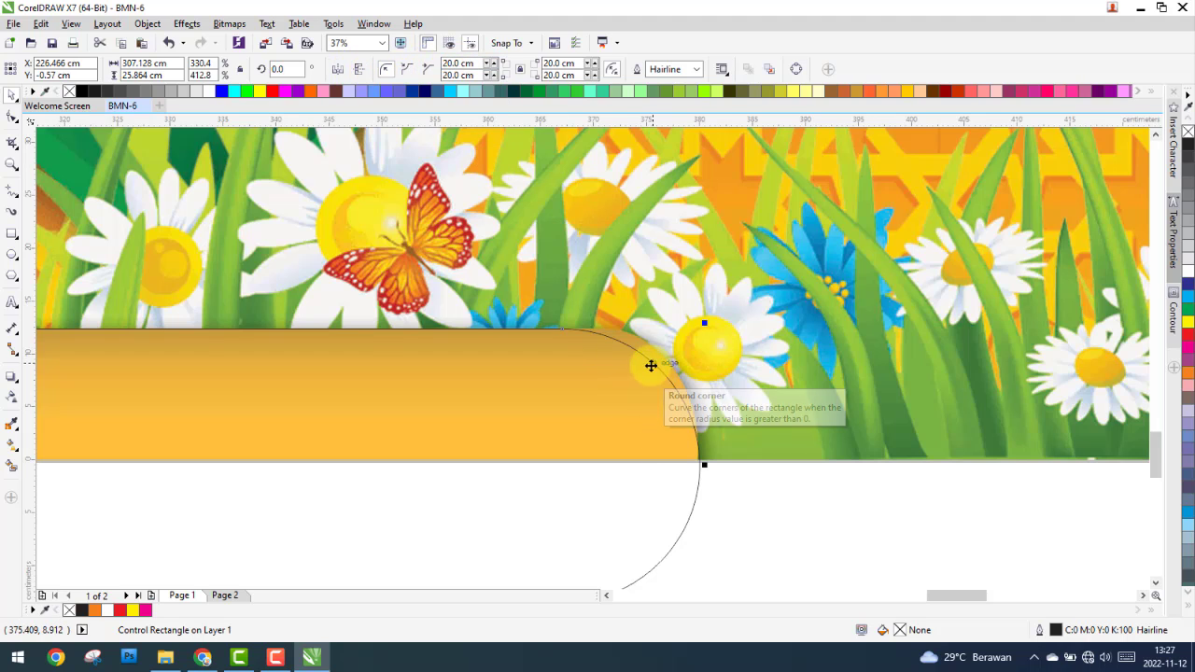
Step: Set all four corner radii of the outlined bar to 60 cm
scroll(663, 392, "down", 6)
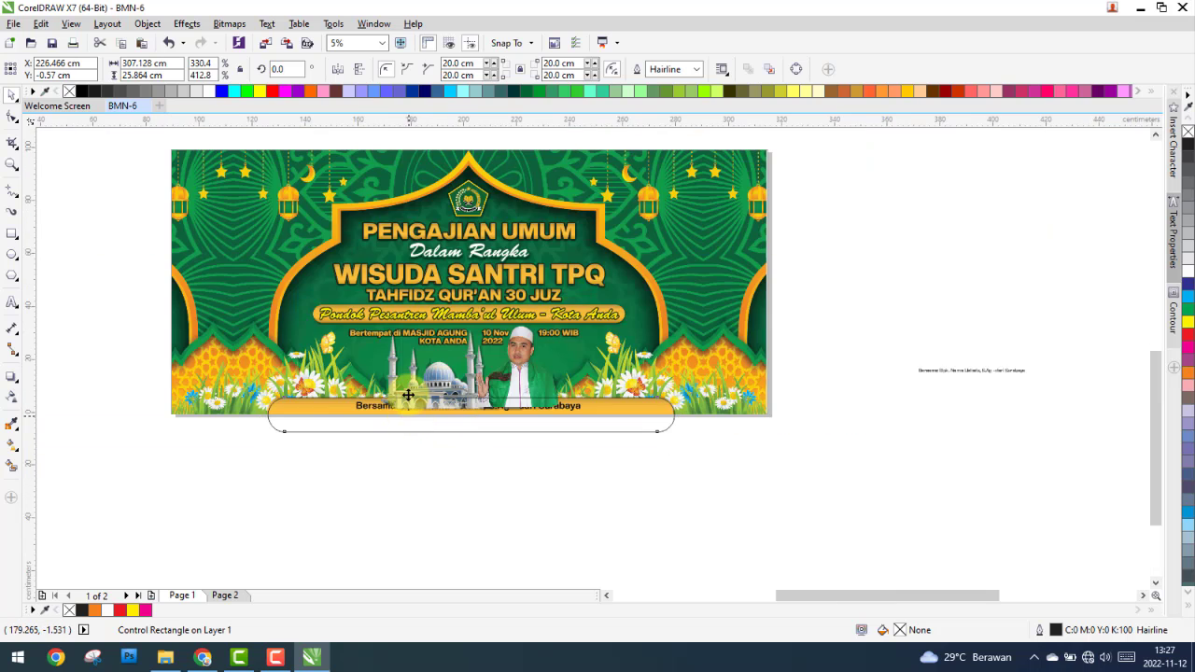
scroll(410, 417, "up", 2)
left_click(431, 450)
left_click(435, 447)
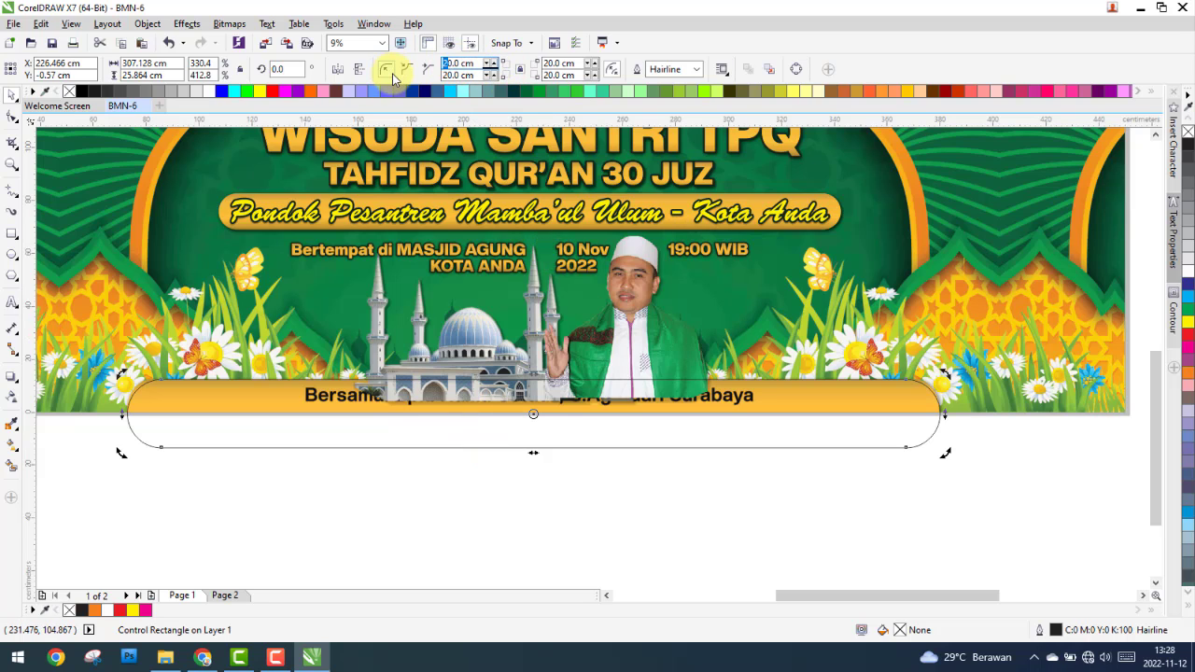
type("6")
key("Return")
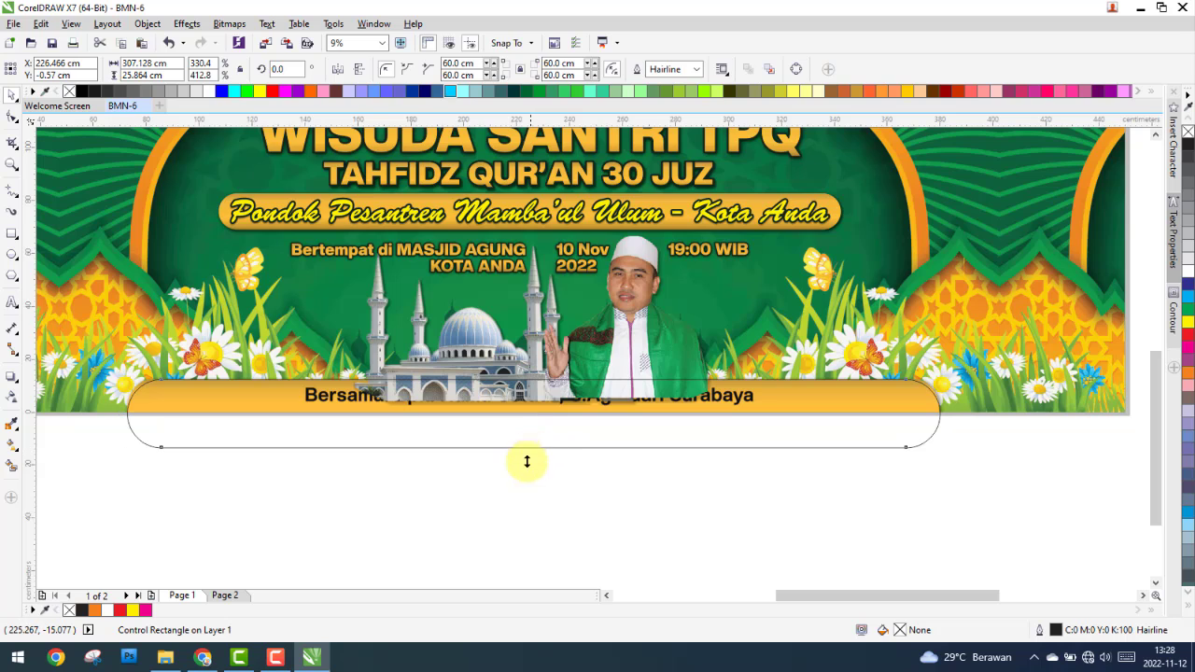
Step: Reduce the outlined bar's height from its bottom edge to about 21.058 cm, keeping its top on the existing strip's edge
left_click_drag(527, 461, 531, 430)
scroll(133, 395, "up", 3)
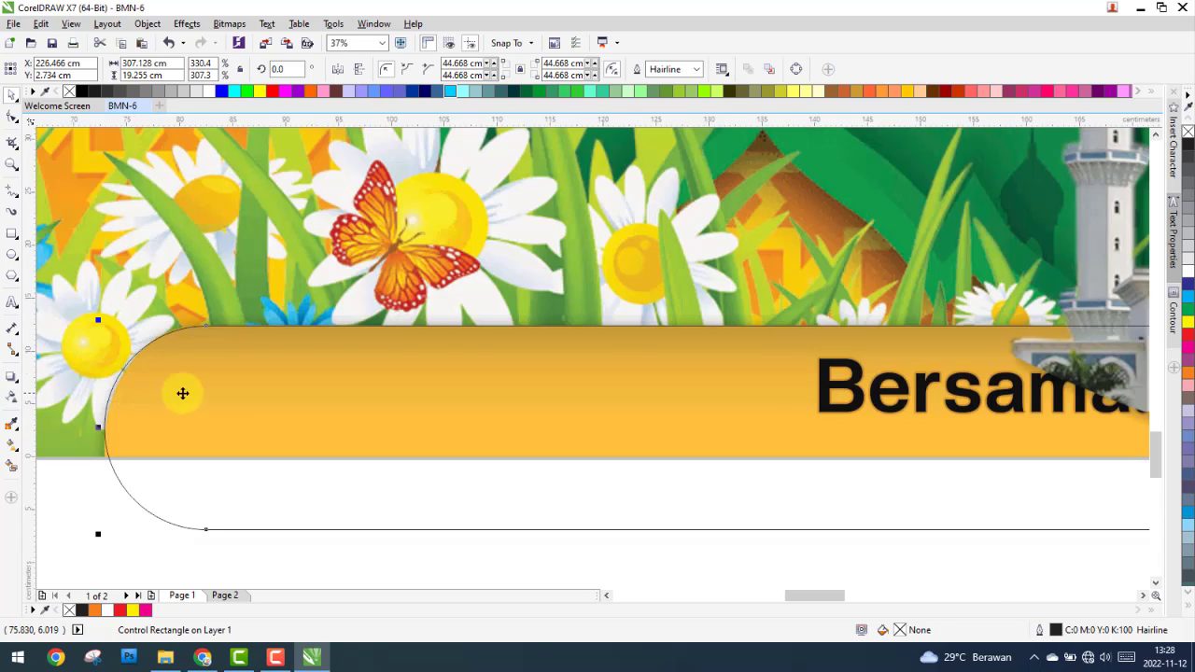
scroll(224, 411, "down", 3)
scroll(607, 427, "up", 2)
left_click_drag(611, 427, 621, 435)
scroll(55, 400, "down", 2)
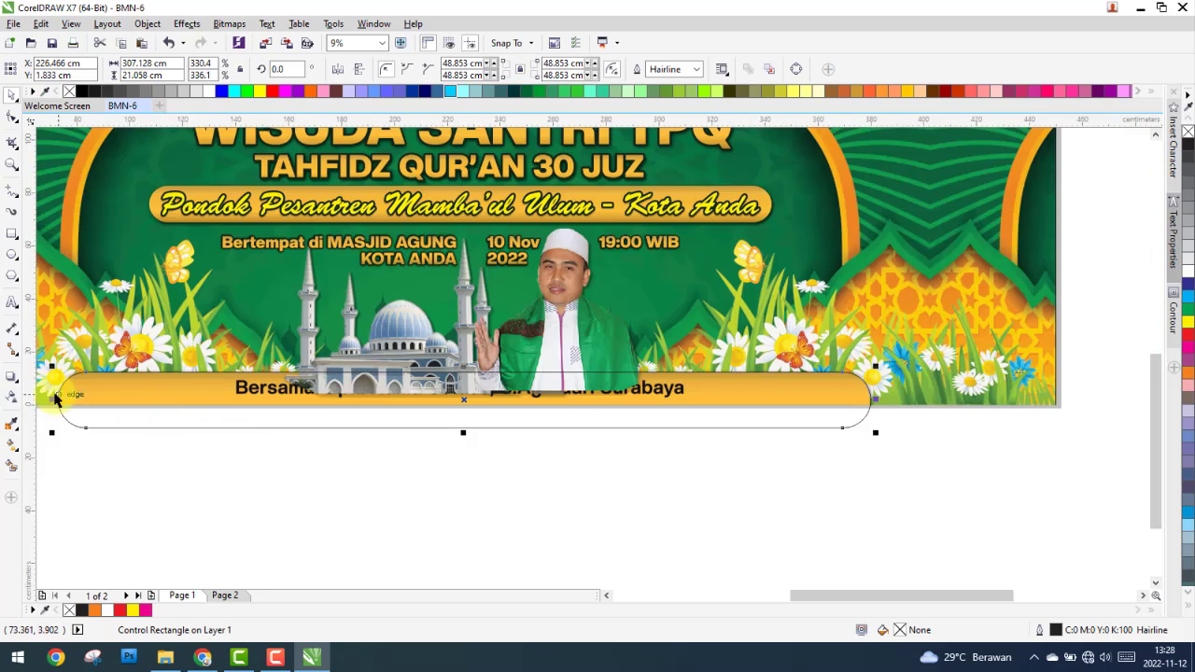
Step: Fine-tune the outlined bar's height to about 20.525 cm so its rounded ends follow the existing strip
scroll(55, 399, "up", 3)
scroll(989, 480, "down", 1)
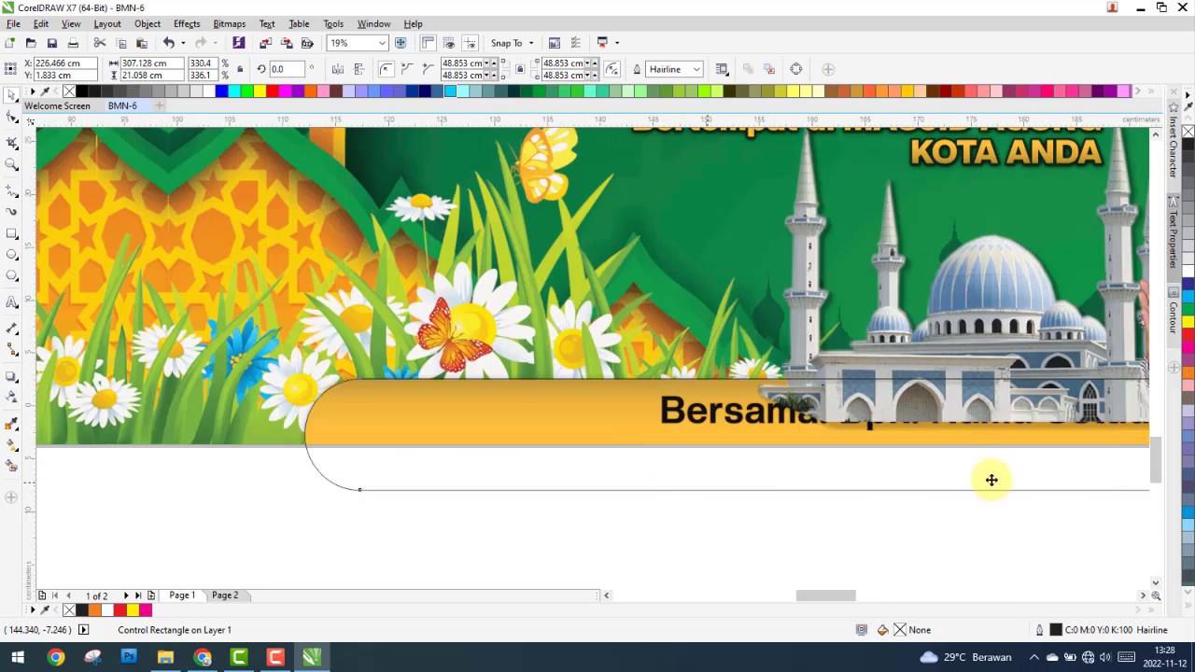
scroll(613, 485, "up", 1)
scroll(870, 487, "down", 2)
scroll(861, 491, "up", 3)
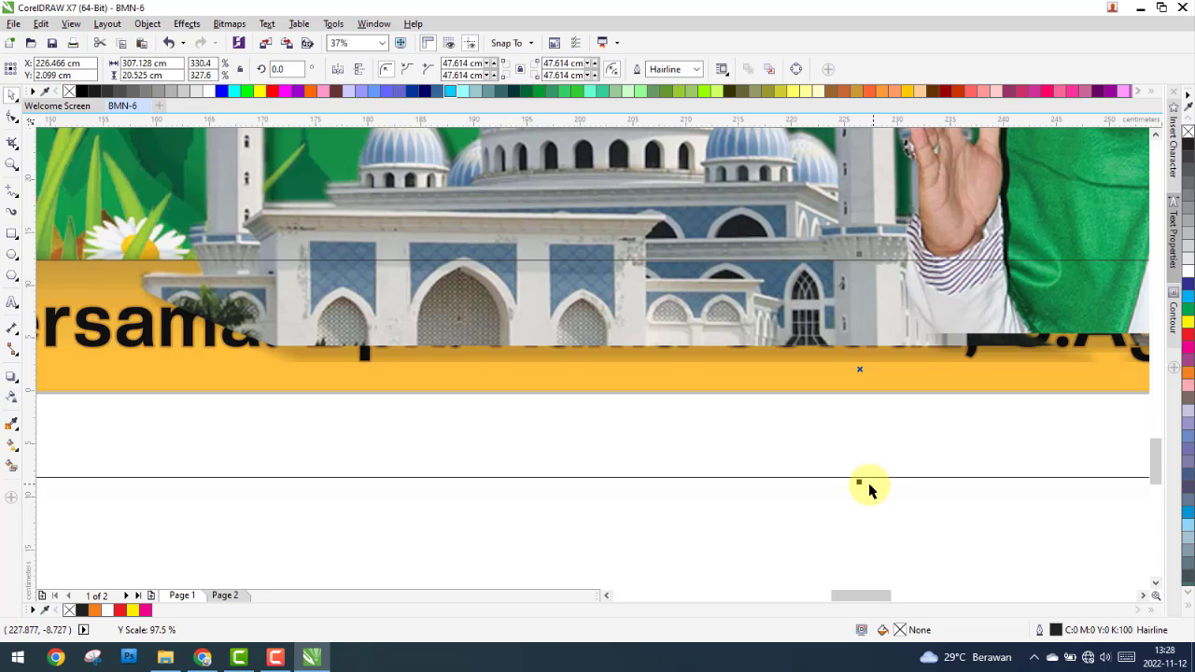
scroll(846, 486, "down", 1)
scroll(587, 457, "down", 1)
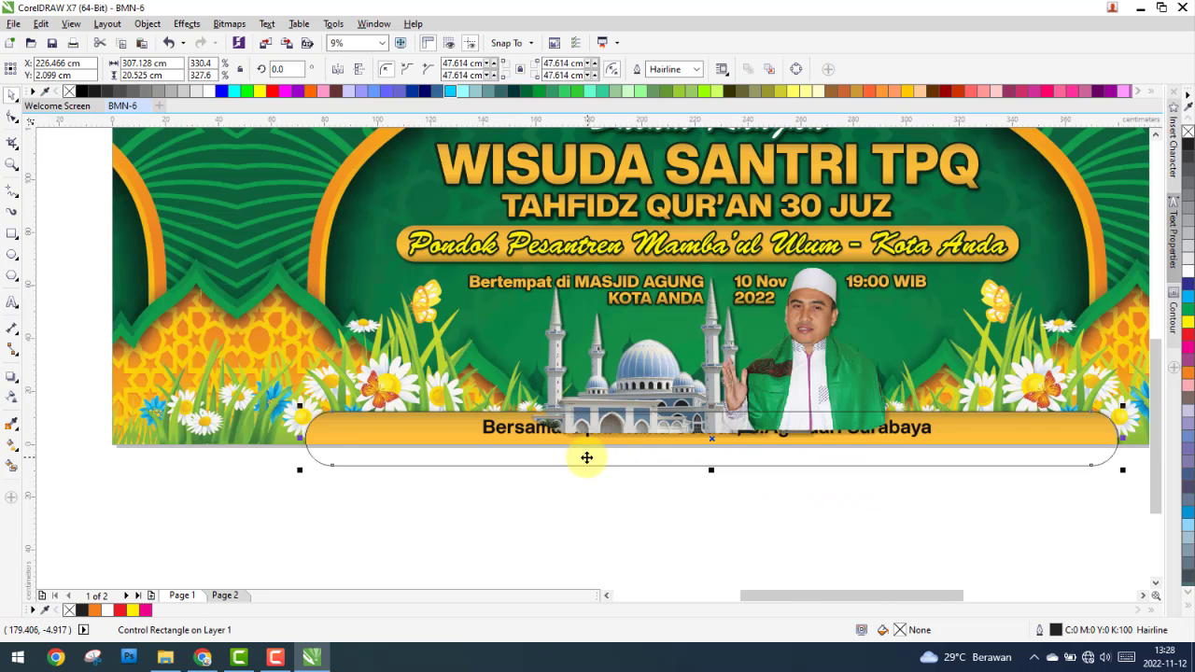
Step: Copy the Outline Pen and Fill properties from the existing gold design onto the outlined bottom bar, giving it a fountain fill without outline
scroll(589, 461, "down", 1)
left_click(707, 507)
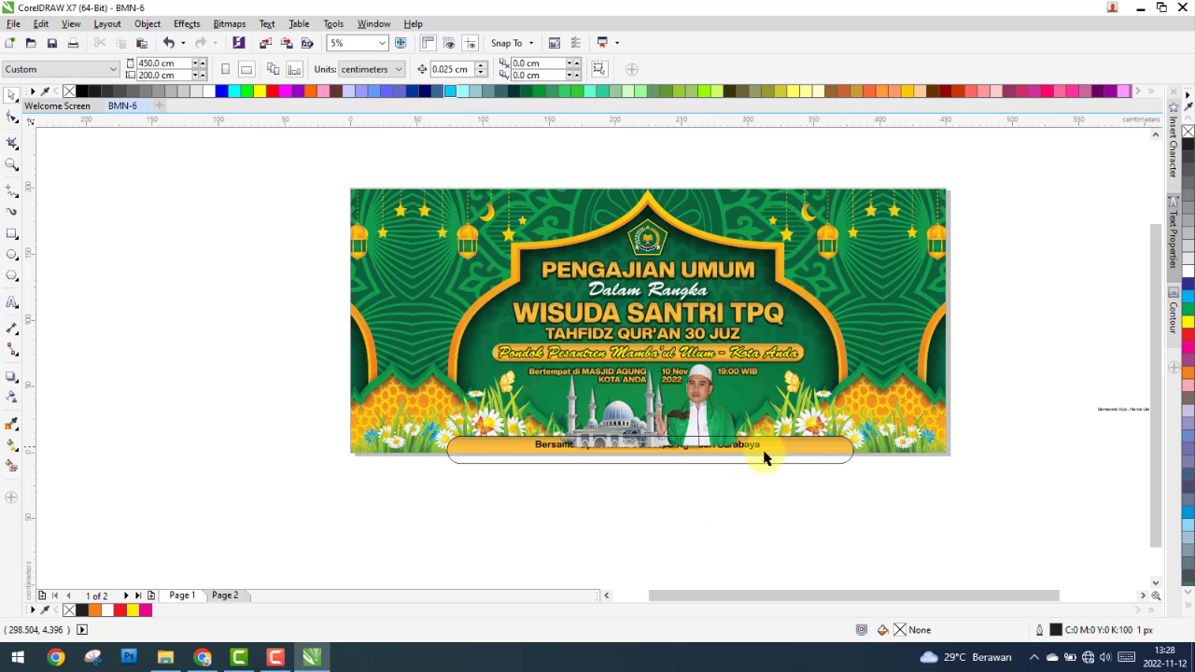
left_click(833, 464)
scroll(832, 464, "up", 1)
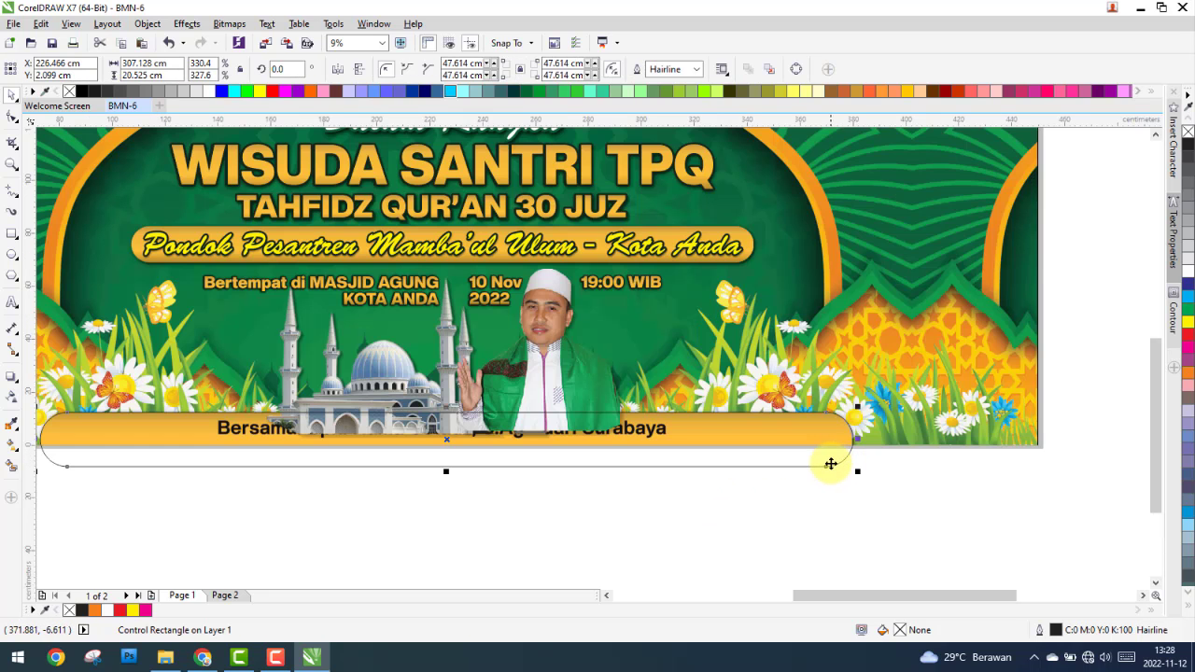
right_click(831, 464)
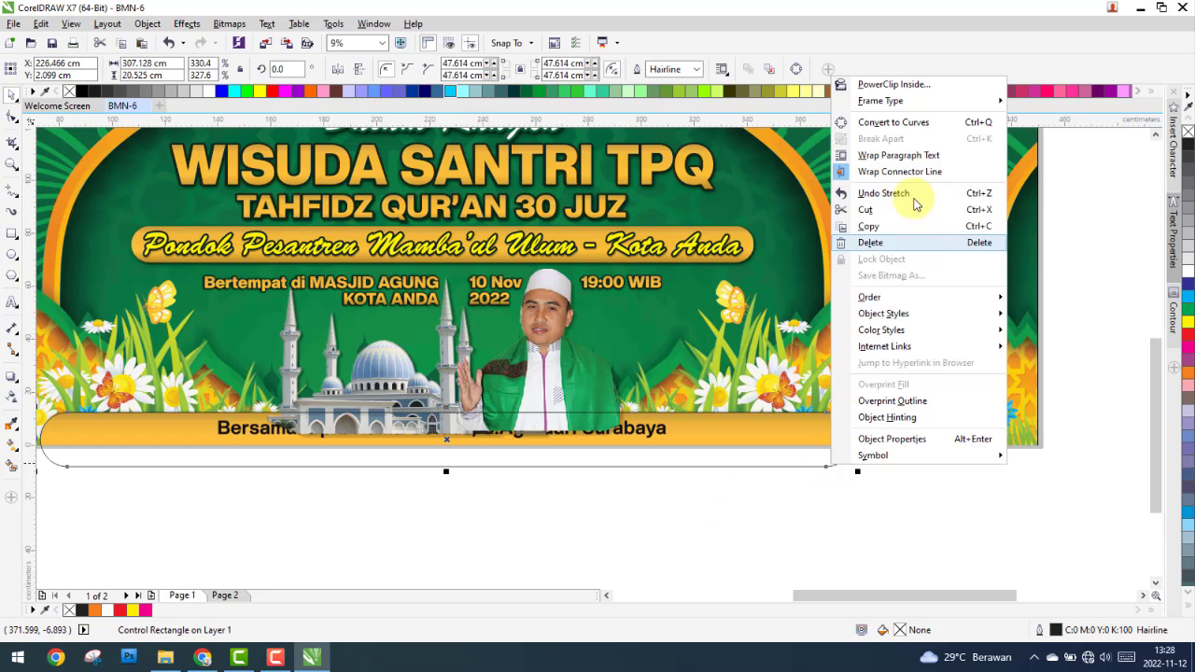
left_click(41, 23)
left_click(66, 231)
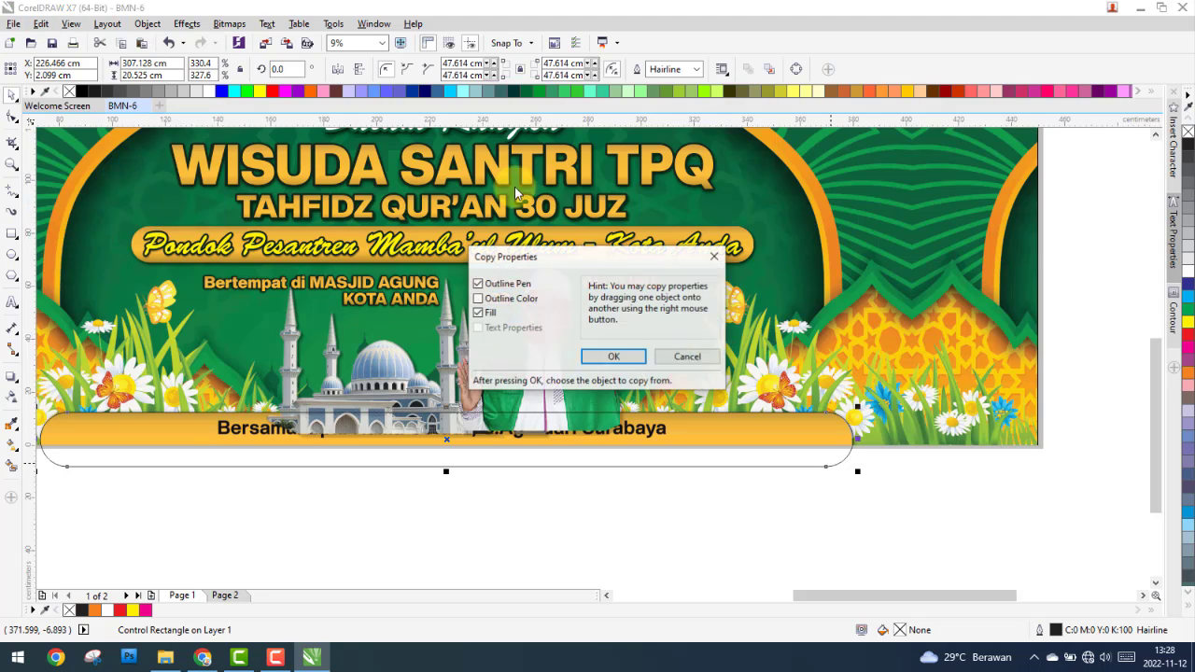
left_click(610, 357)
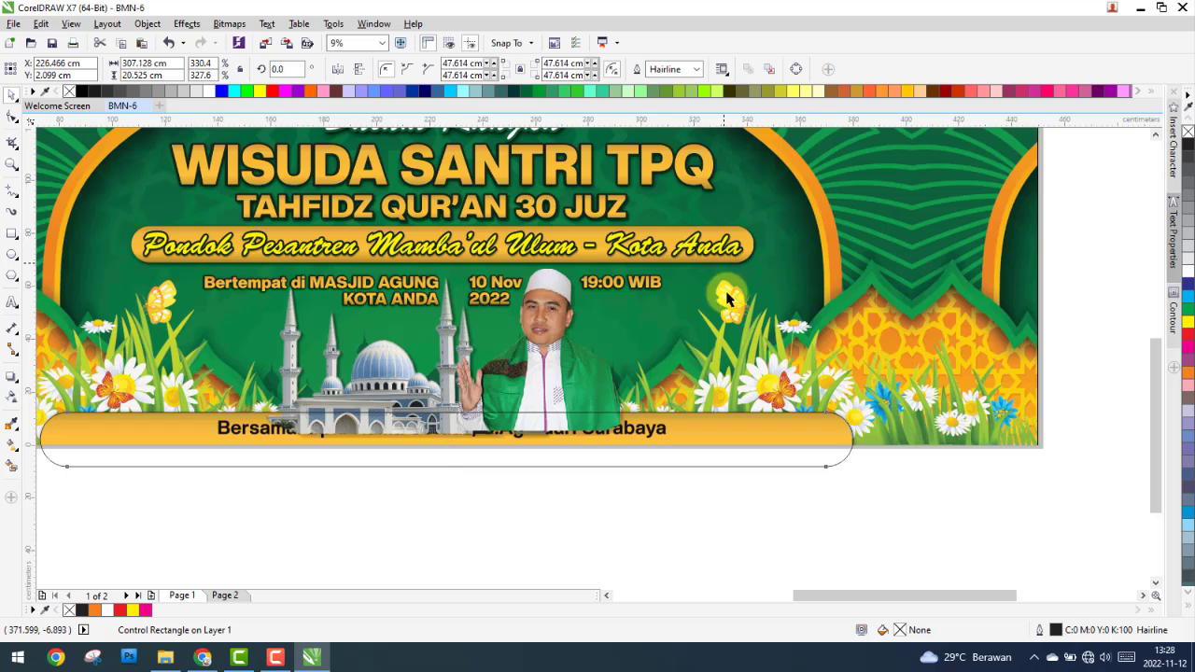
left_click(727, 299)
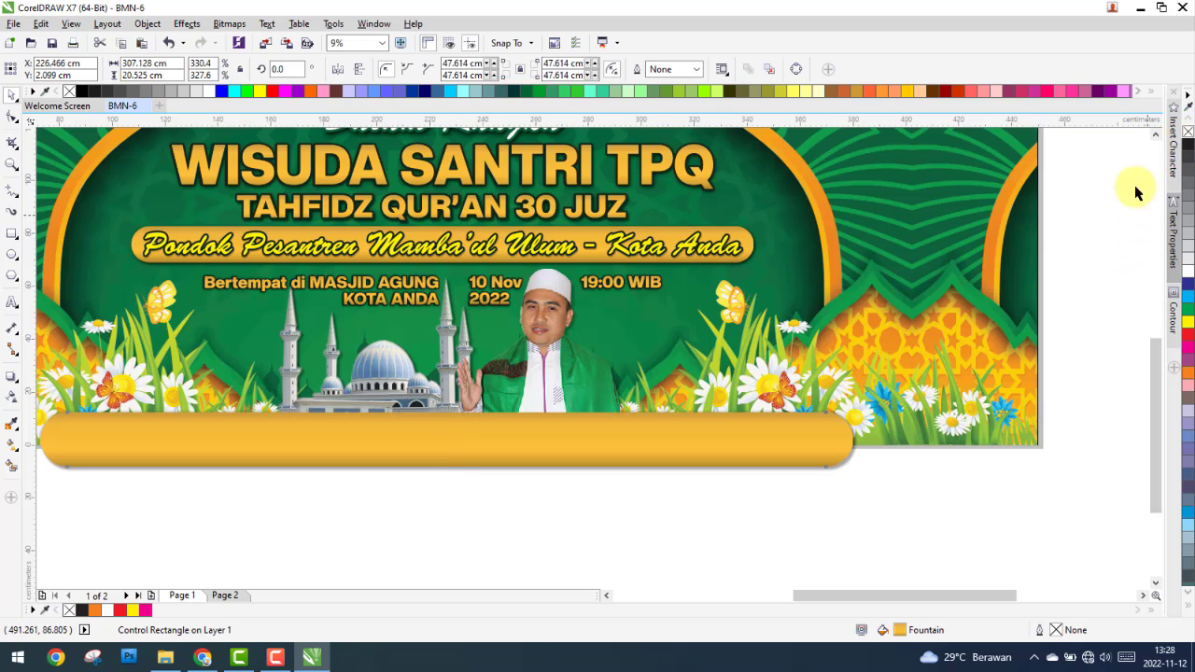
left_click(896, 497)
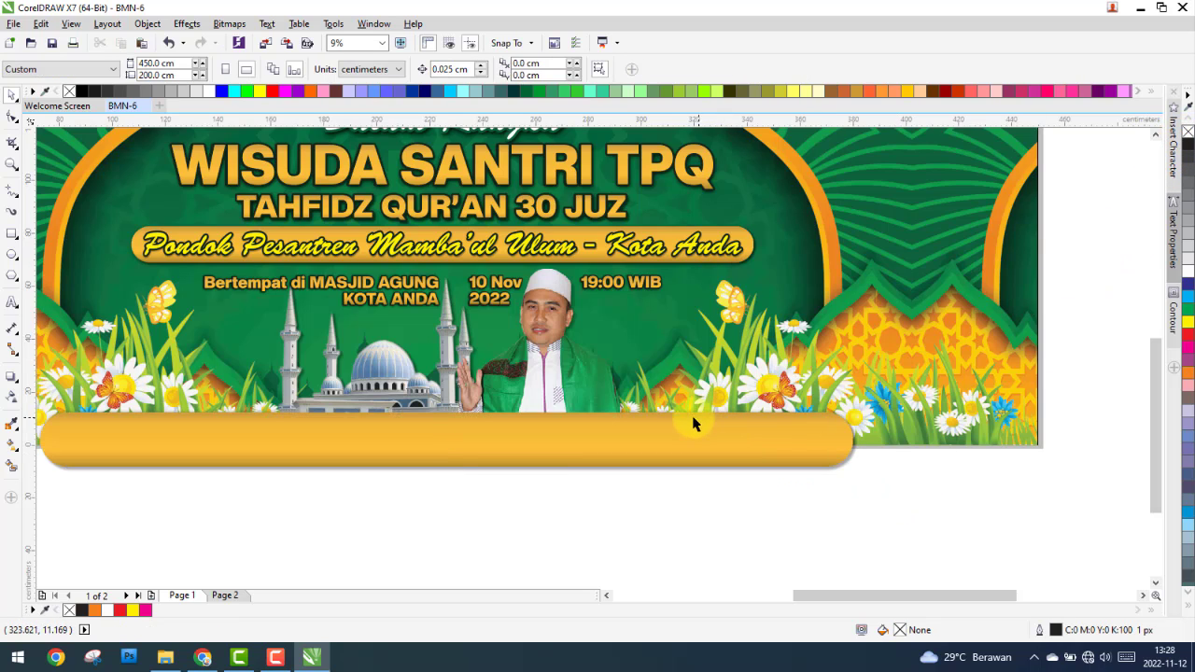
Step: Cut all the rebuilt texts, gold bars, mosque and speaker photo from Page 1 and paste them onto the background on Page 2
scroll(640, 440, "down", 2)
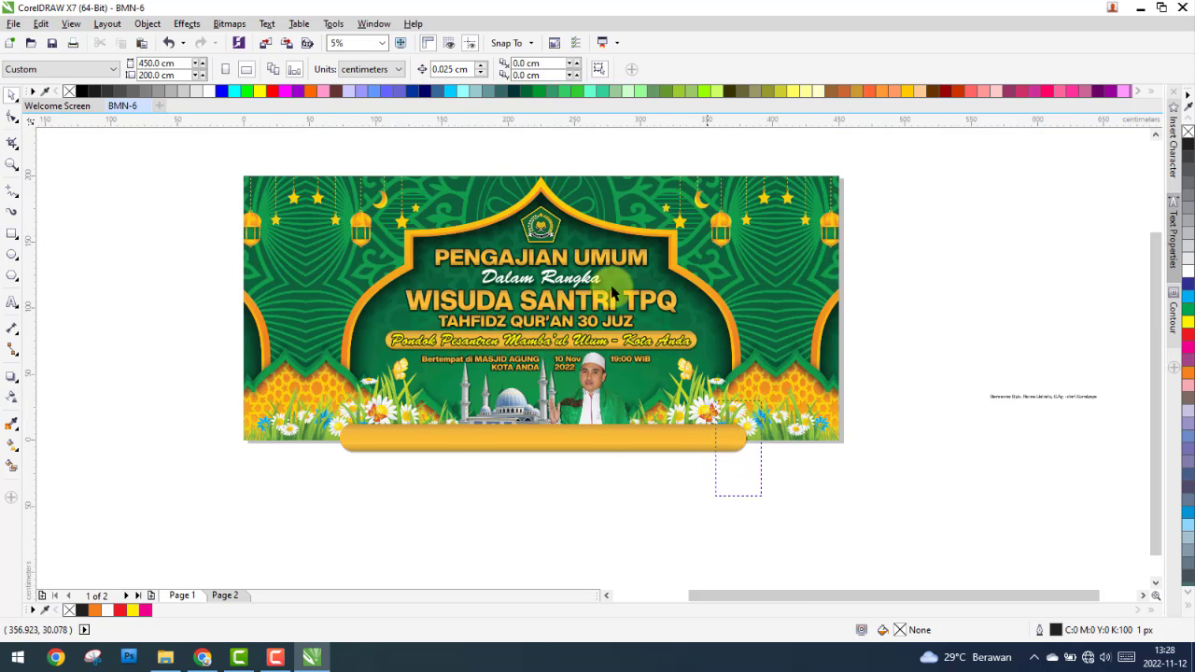
left_click_drag(614, 295, 276, 193)
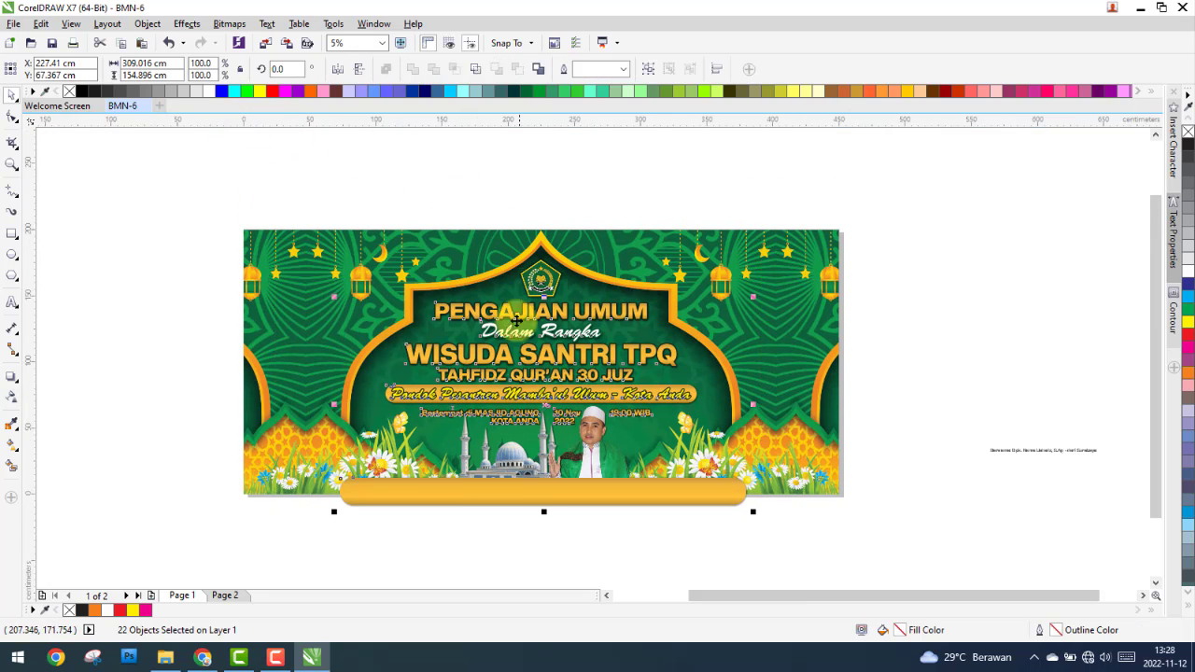
right_click(470, 493)
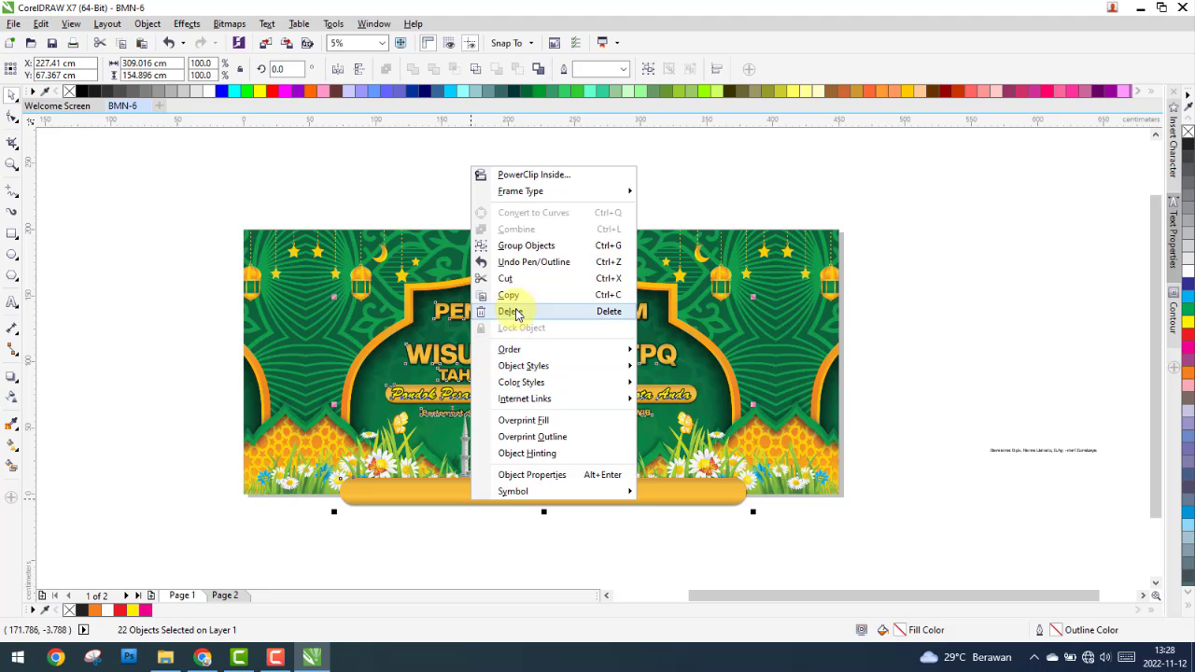
key("Escape")
left_click(227, 593)
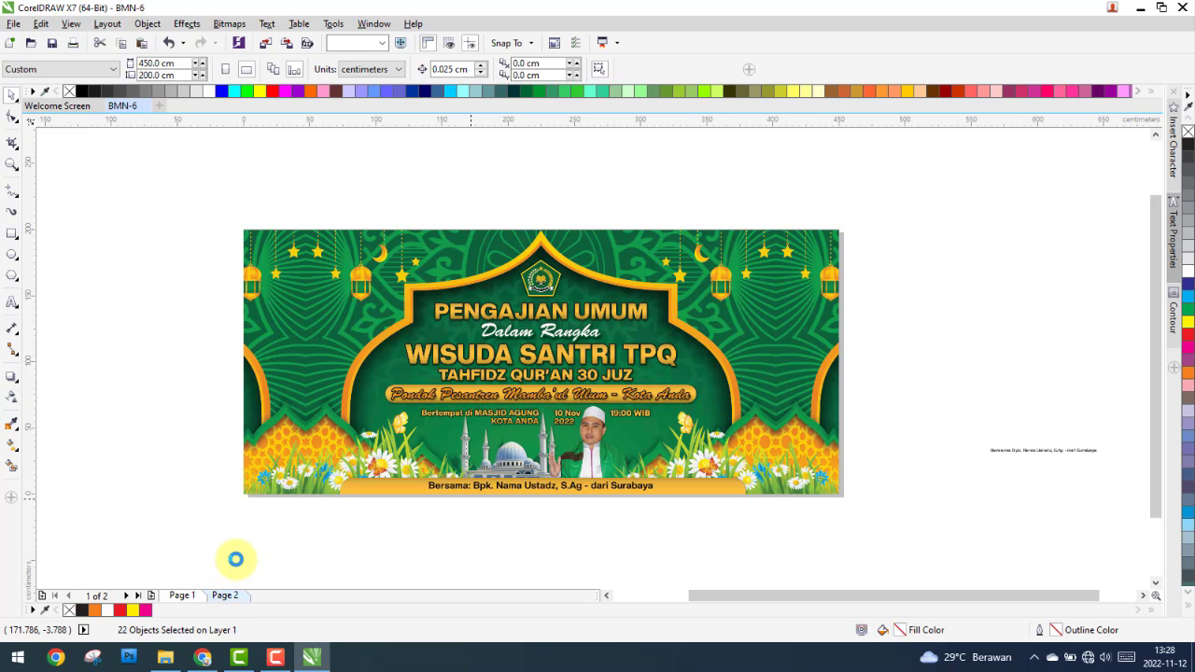
key("Delete")
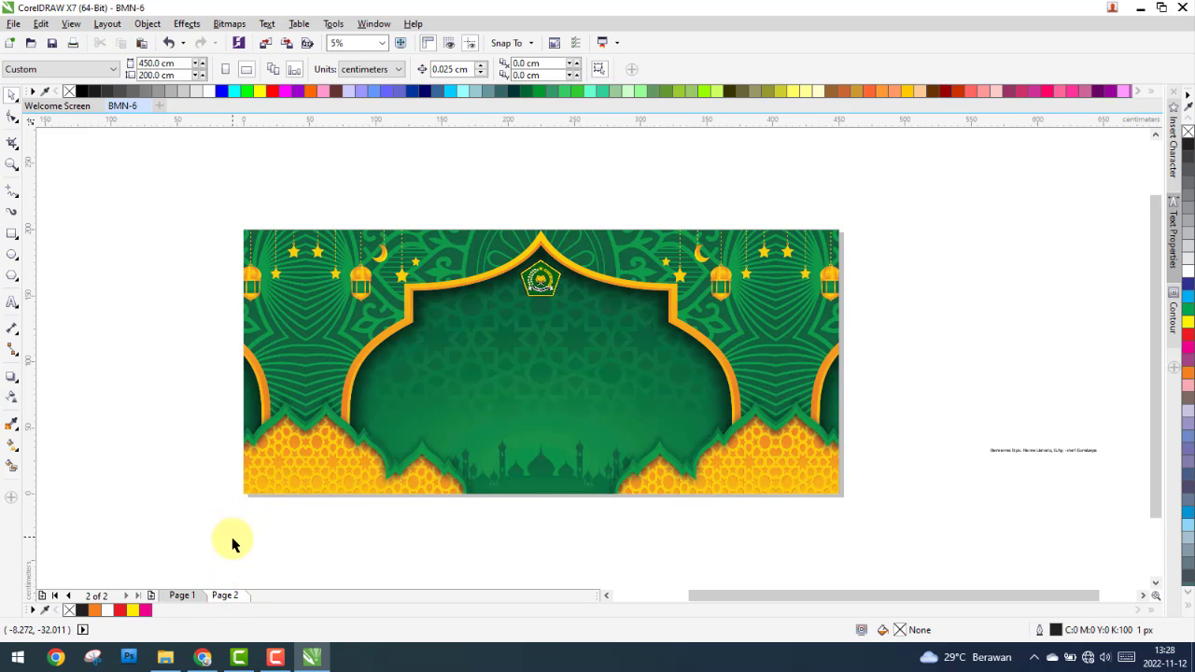
right_click(136, 414)
left_click(174, 510)
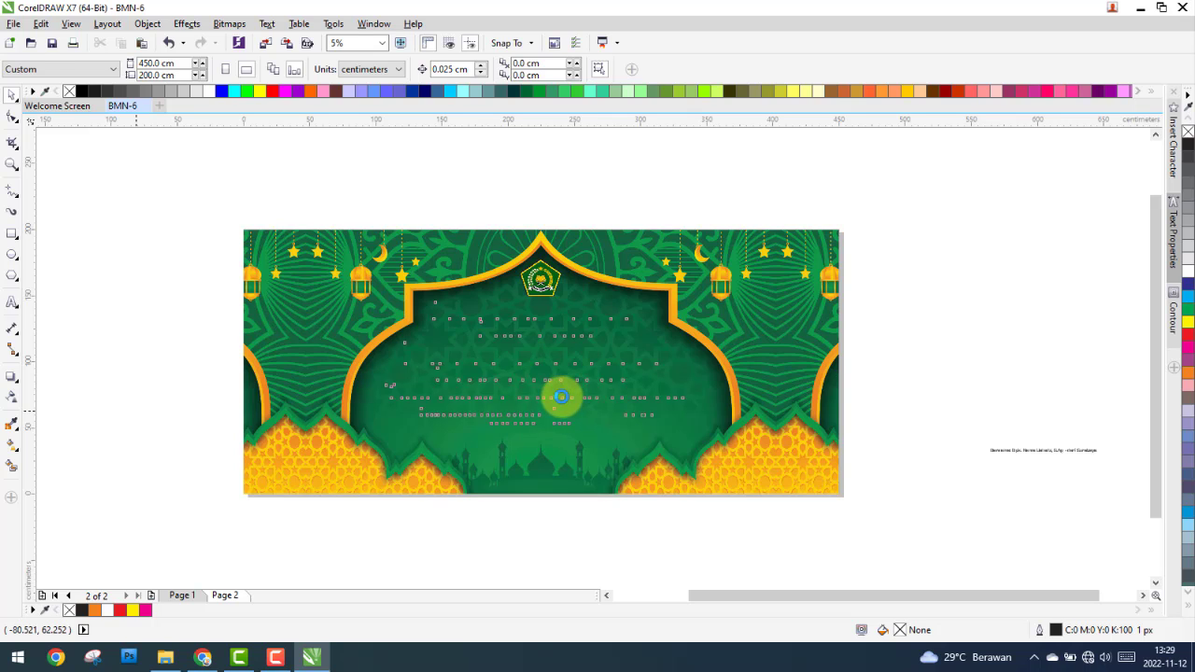
left_click(492, 537)
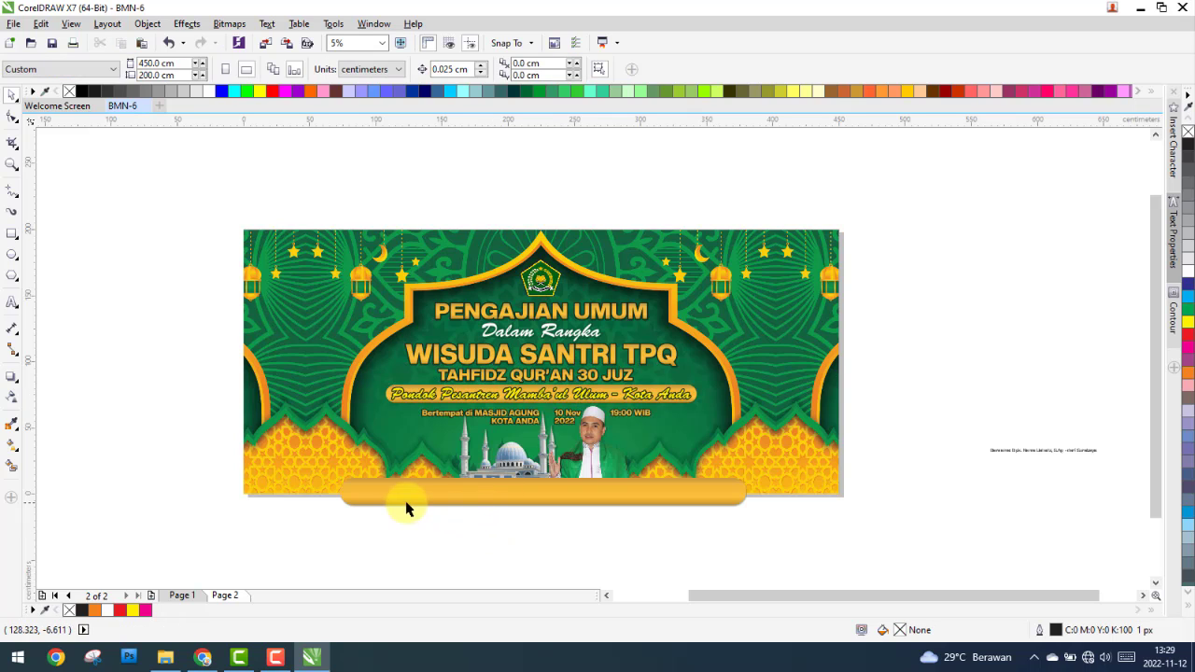
Step: Draw a rectangle about 377 cm wide along the banner's bottom edge and flip it upward to about 26.1 cm high
left_click(12, 233)
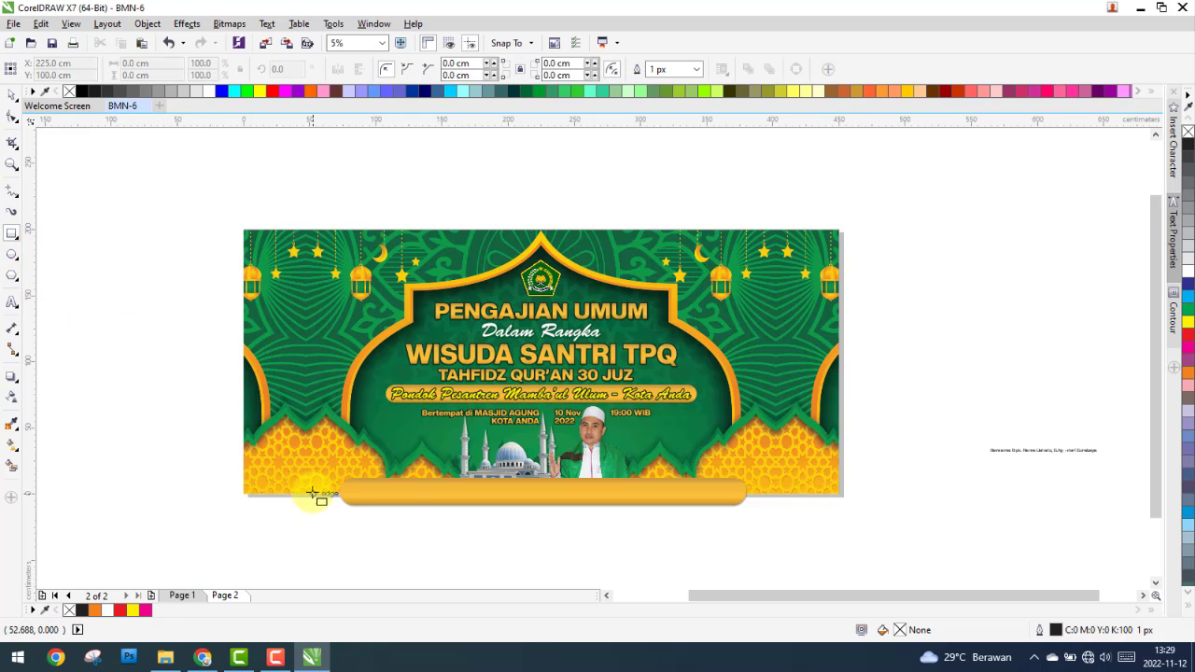
left_click_drag(308, 488, 815, 561)
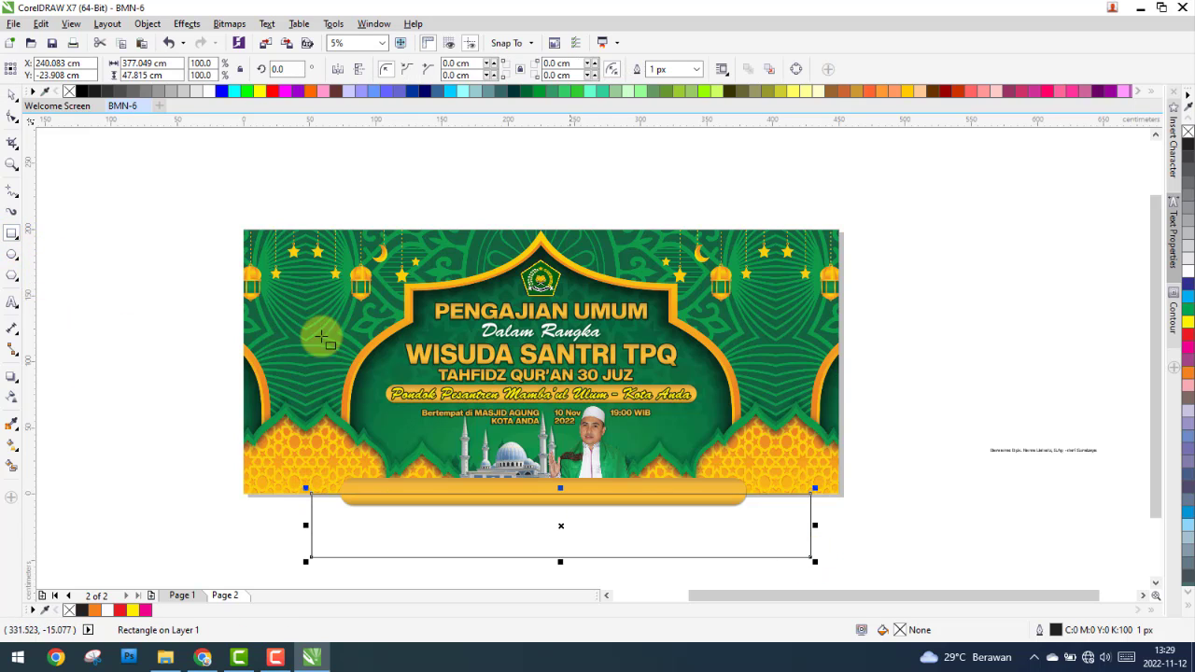
left_click(12, 98)
left_click_drag(560, 561, 589, 465)
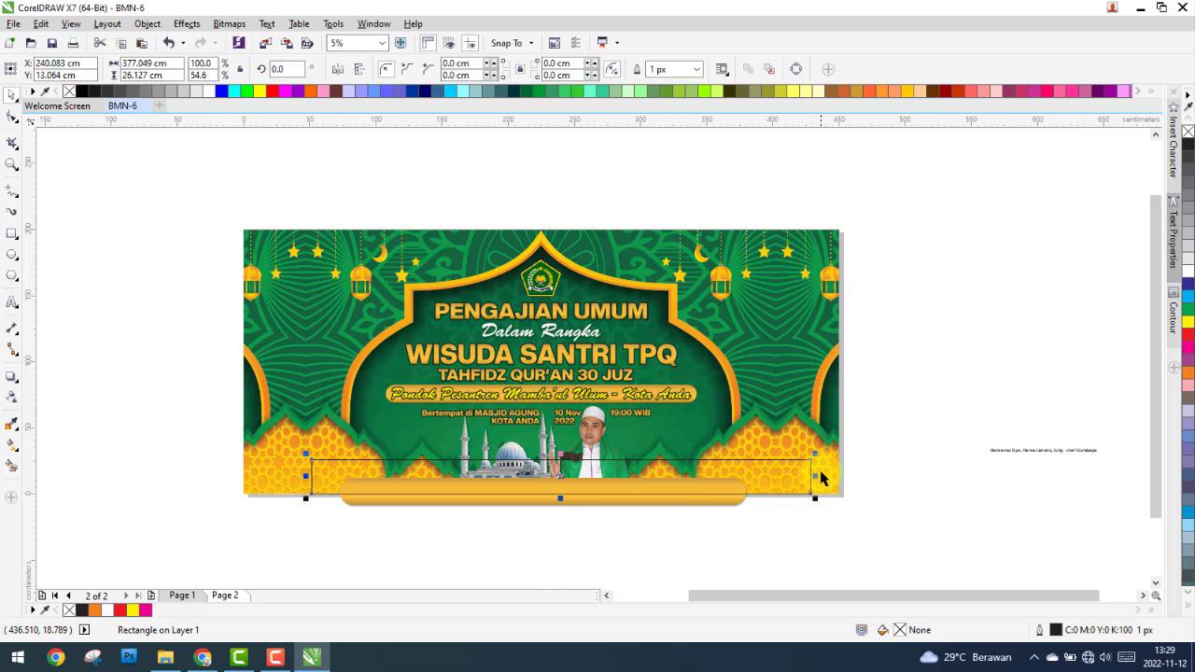
Step: Narrow the rectangle to about 320.6 cm around the gold bar and reduce its height to about 16.5 cm above the page edge
left_click_drag(816, 475, 764, 492)
scroll(547, 489, "up", 2)
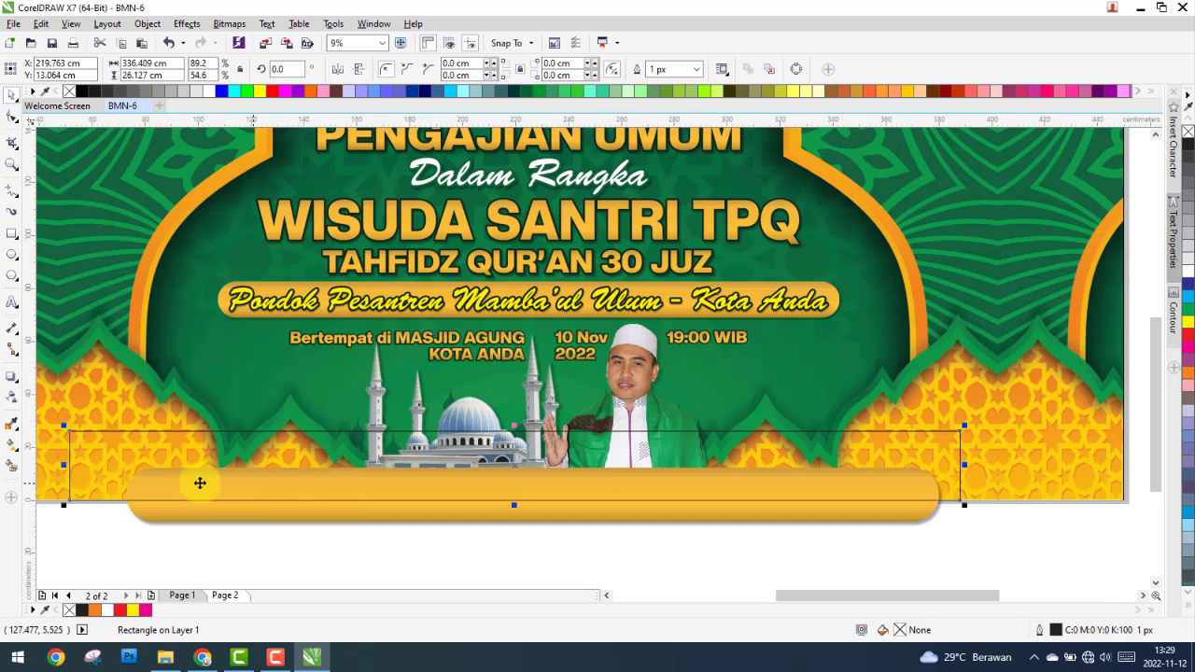
left_click_drag(64, 465, 106, 475)
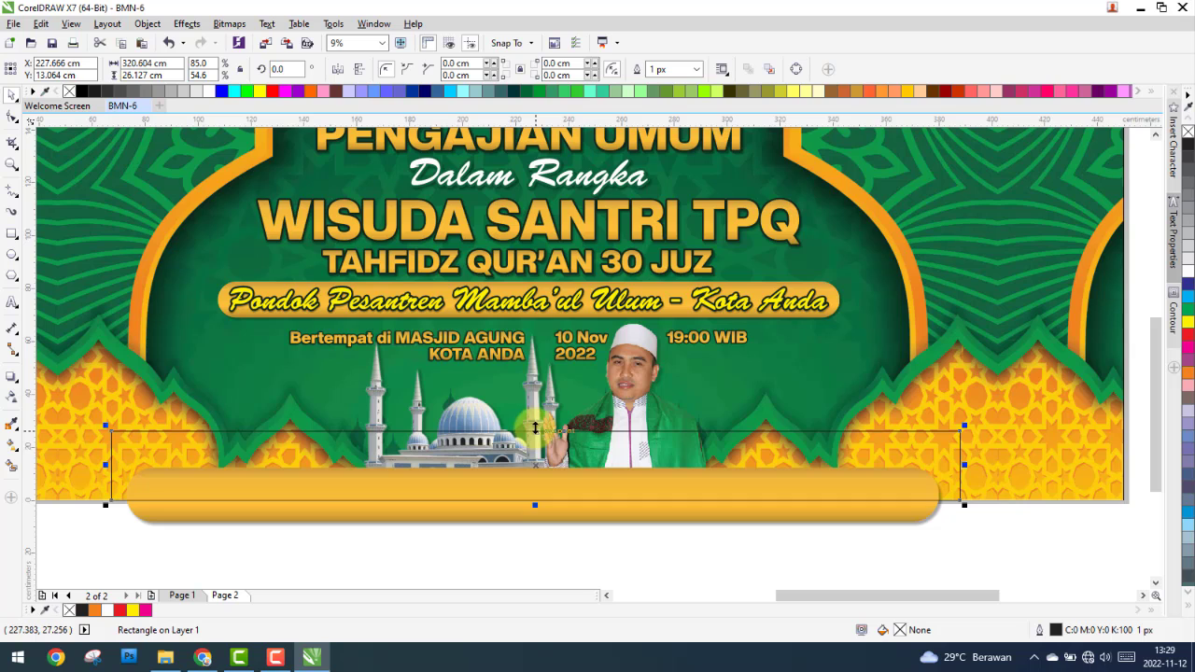
left_click_drag(535, 428, 571, 461)
Step: PowerClip the gold bar inside the rectangle and remove the rectangle's outline so the bar ends at the banner's bottom edge
right_click(571, 525)
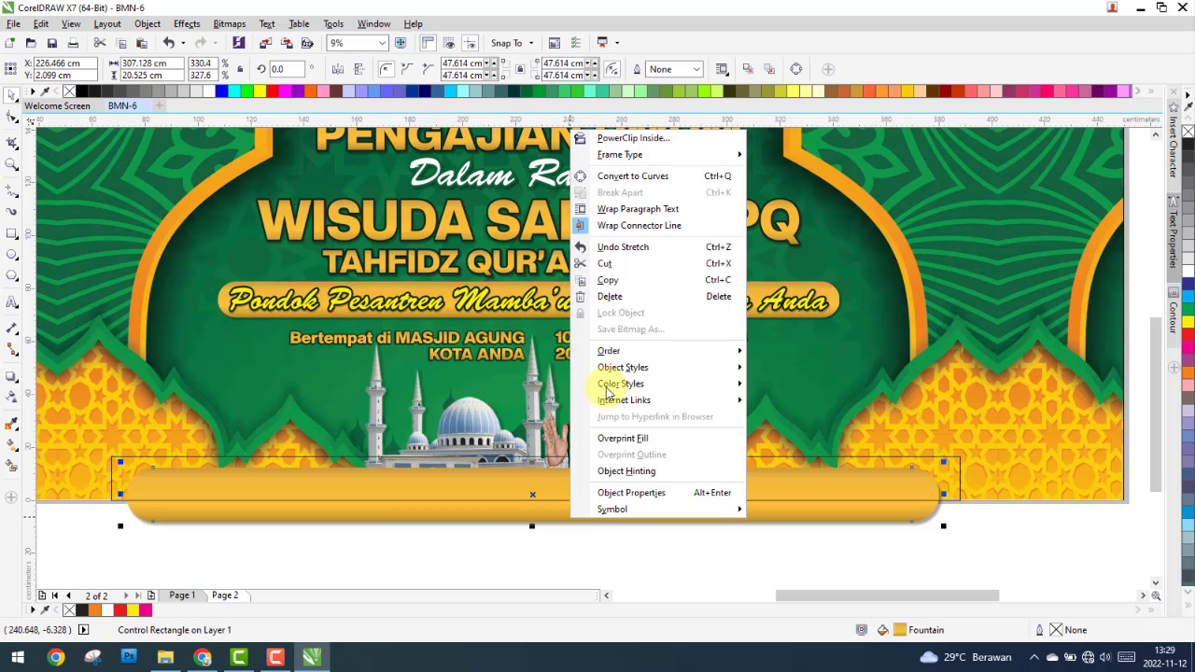
left_click(644, 138)
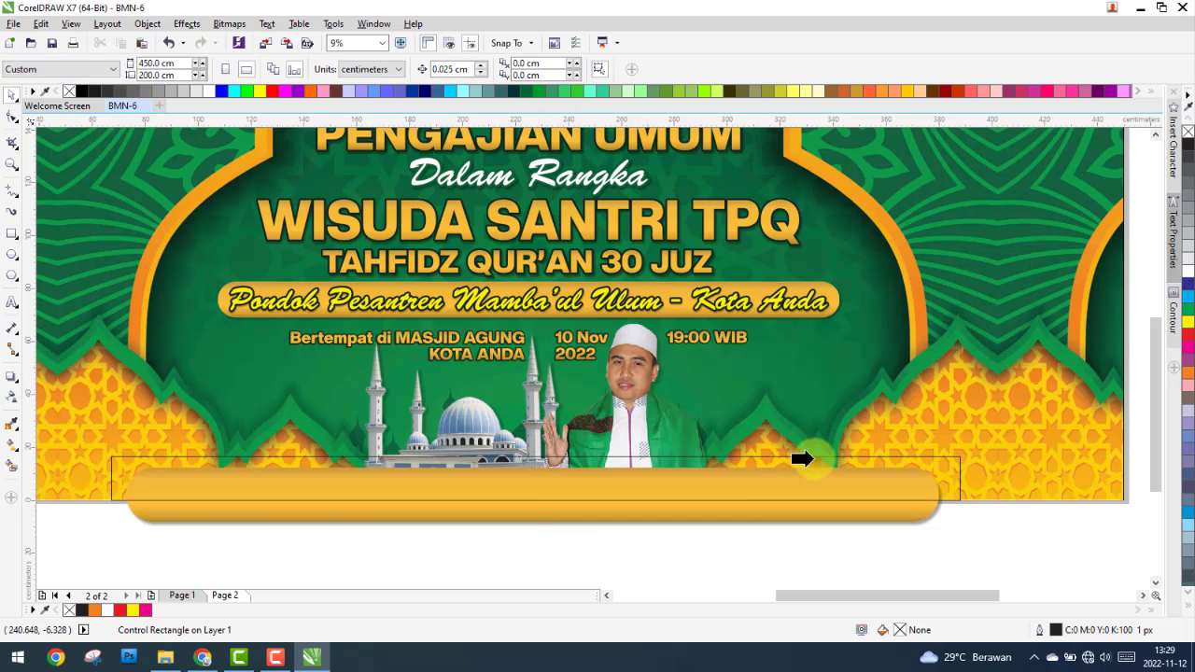
left_click(875, 457)
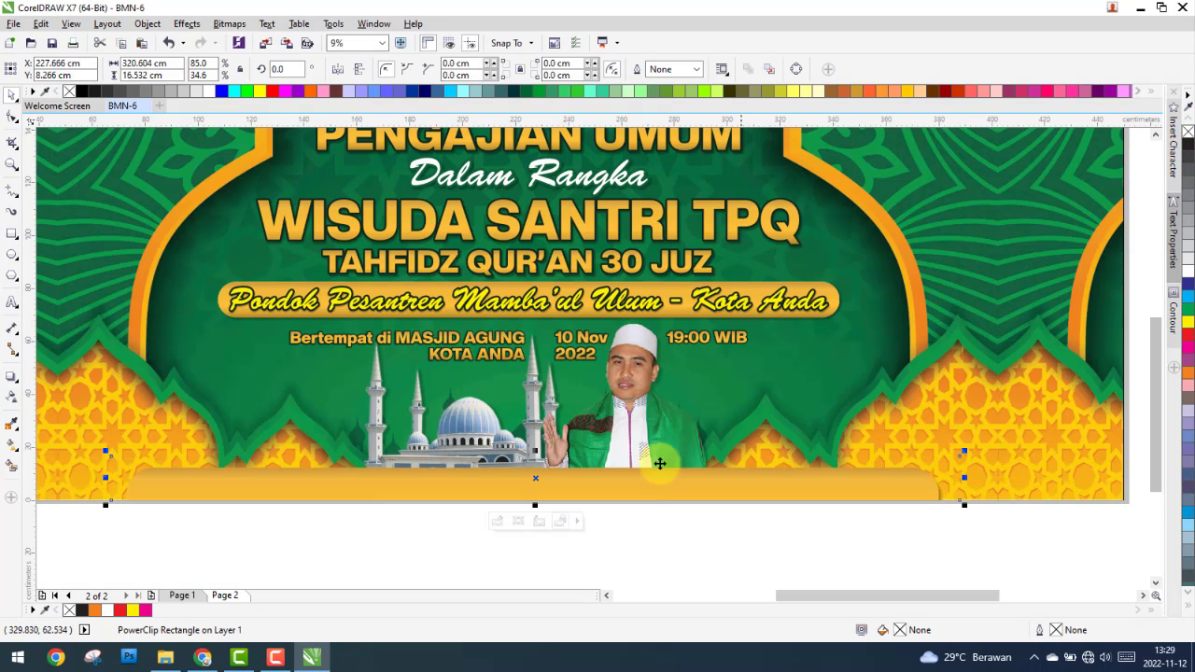
left_click(622, 528)
key("F4")
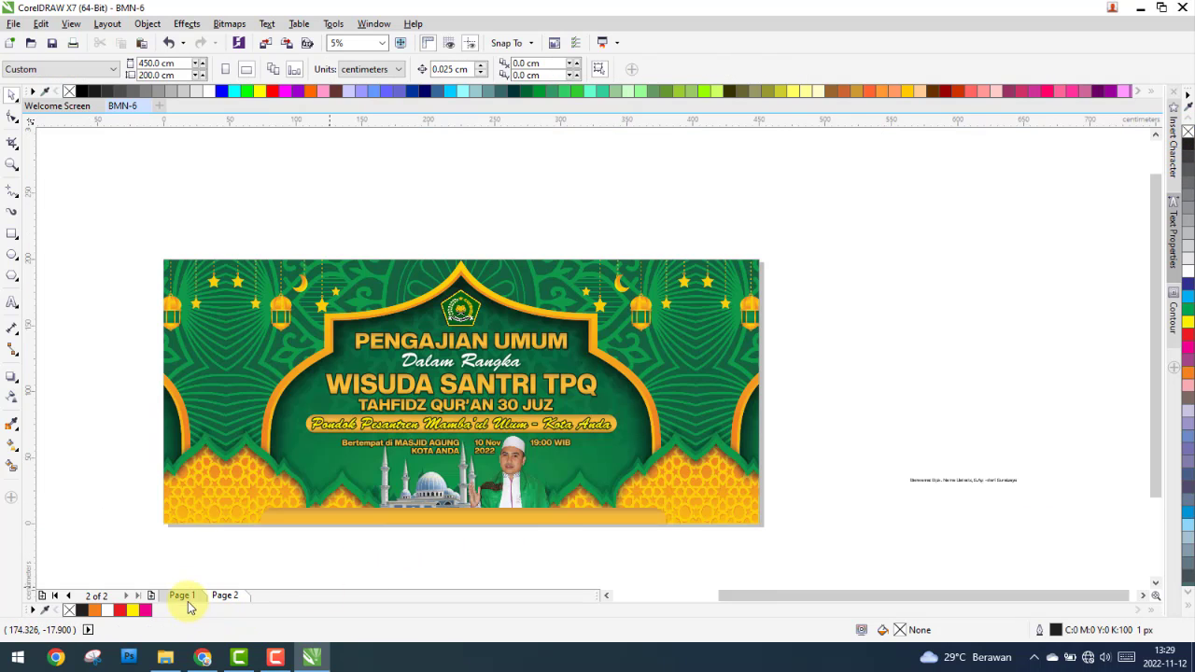
Step: On Page 1, place the small "Bersama" text over the finished line on the bottom bar and enlarge it to about 169.2 cm wide
left_click(183, 601)
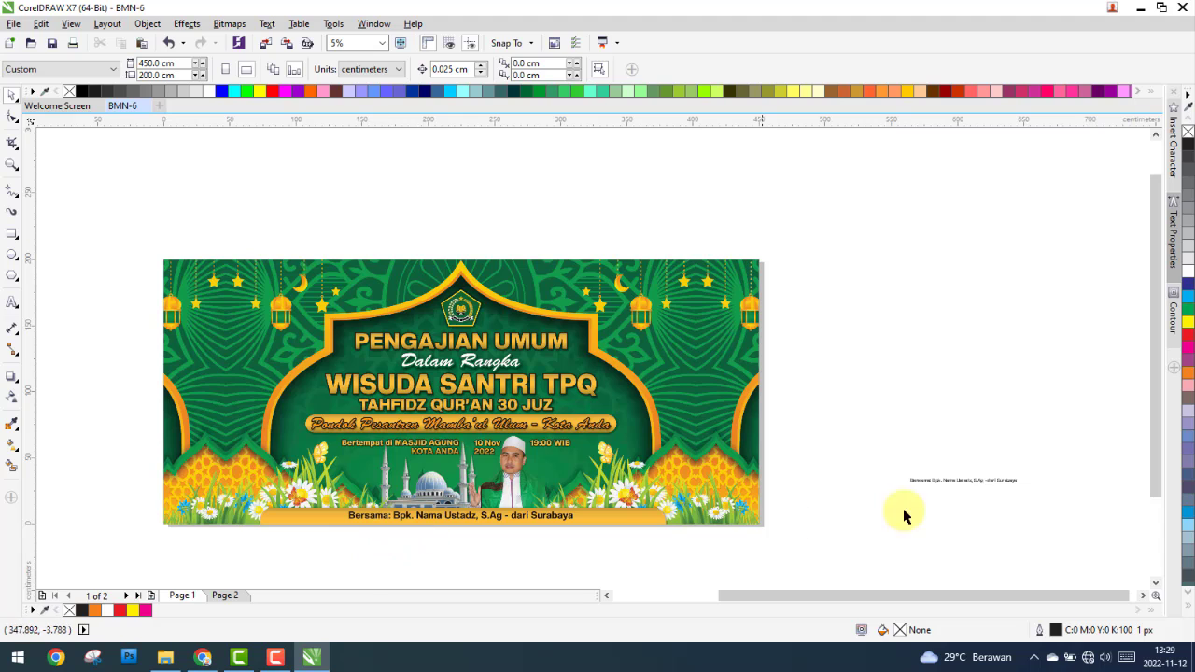
left_click_drag(931, 484, 466, 550)
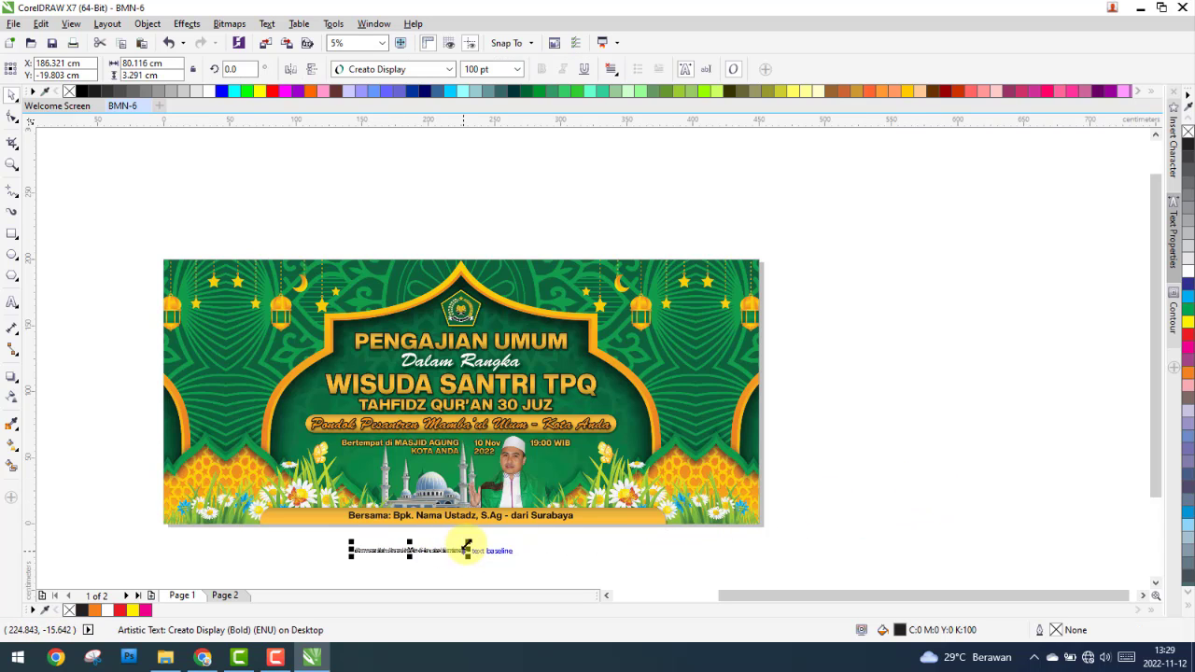
left_click_drag(547, 518, 379, 540)
scroll(379, 540, "up", 3)
left_click_drag(254, 547, 248, 489)
scroll(329, 491, "up", 3)
scroll(329, 491, "up", 2)
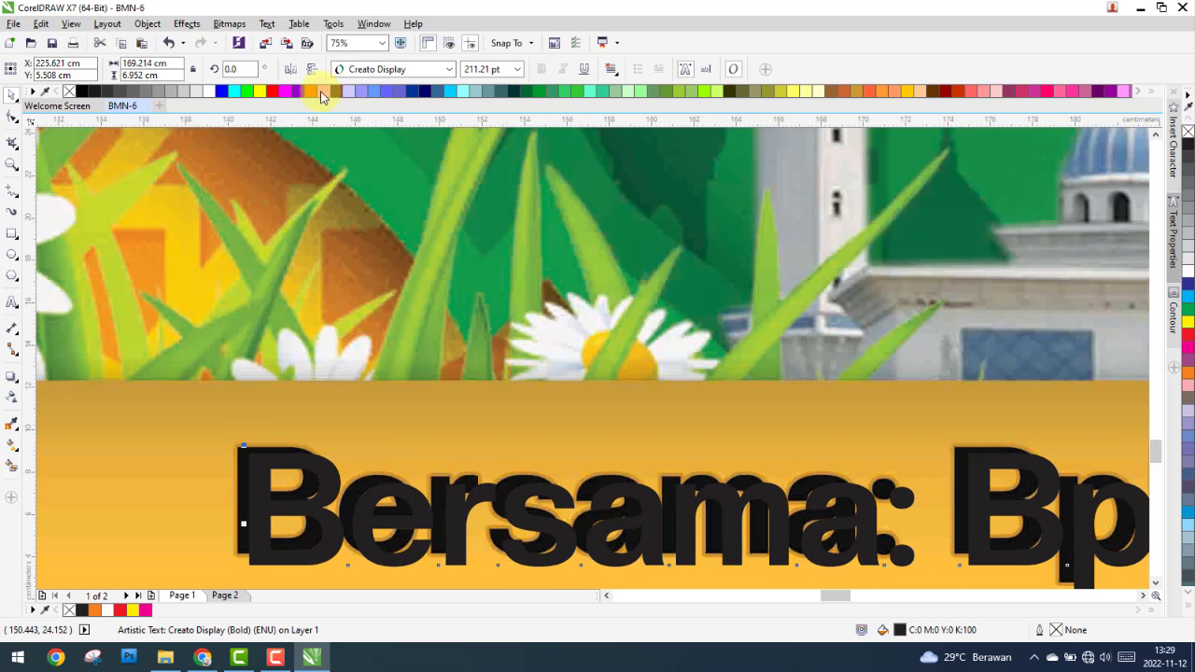
Step: Fill the "Bersama" text with orange #FF6600 and nudge it until it overlaps the lettering in the finished design
key("ctrl+Page_Down")
scroll(245, 454, "up", 2)
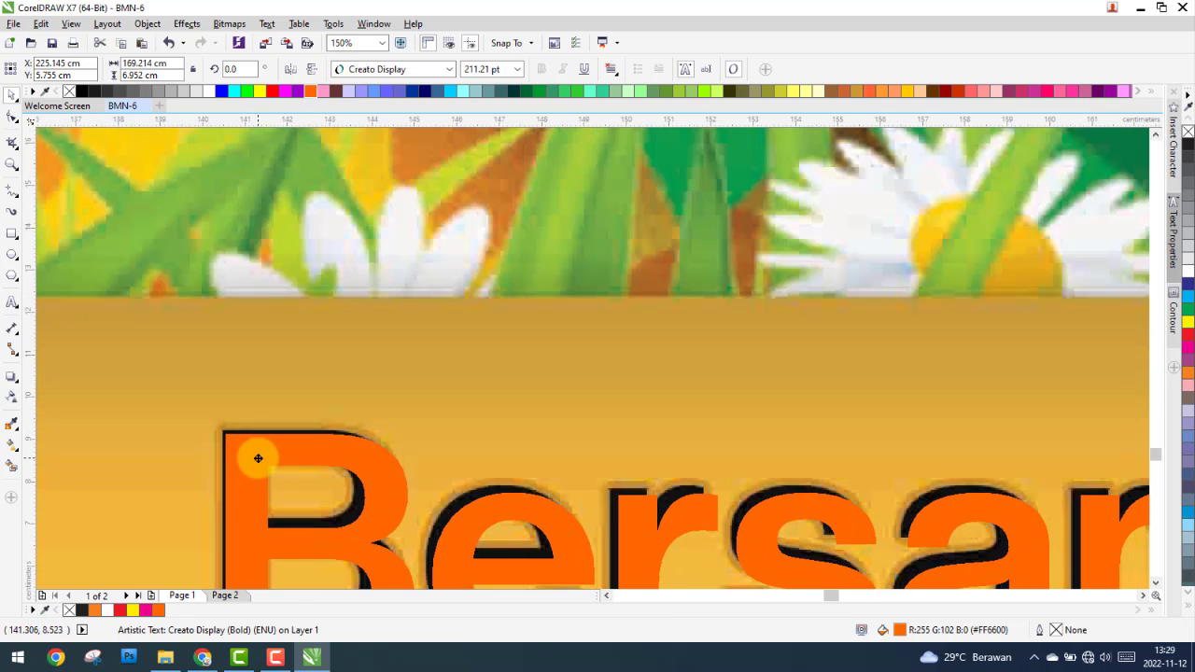
scroll(262, 452, "down", 6)
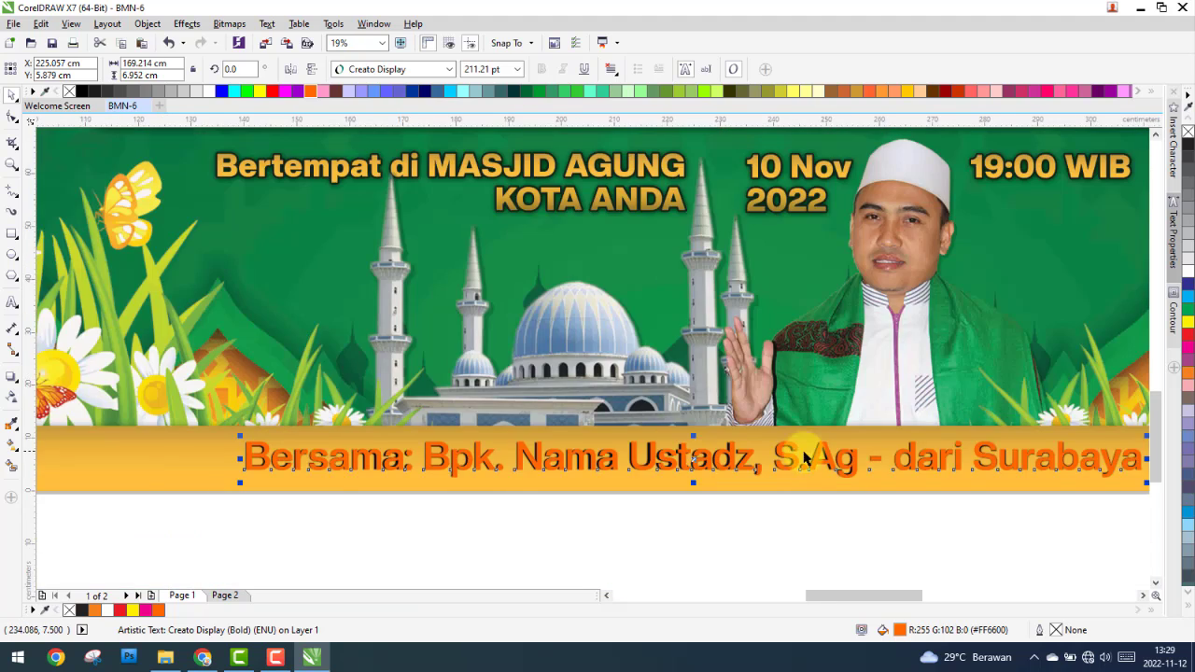
scroll(802, 458, "down", 2)
Step: Check the end of the "Bersama" text against the design's lettering and fill the text black
scroll(936, 454, "up", 8)
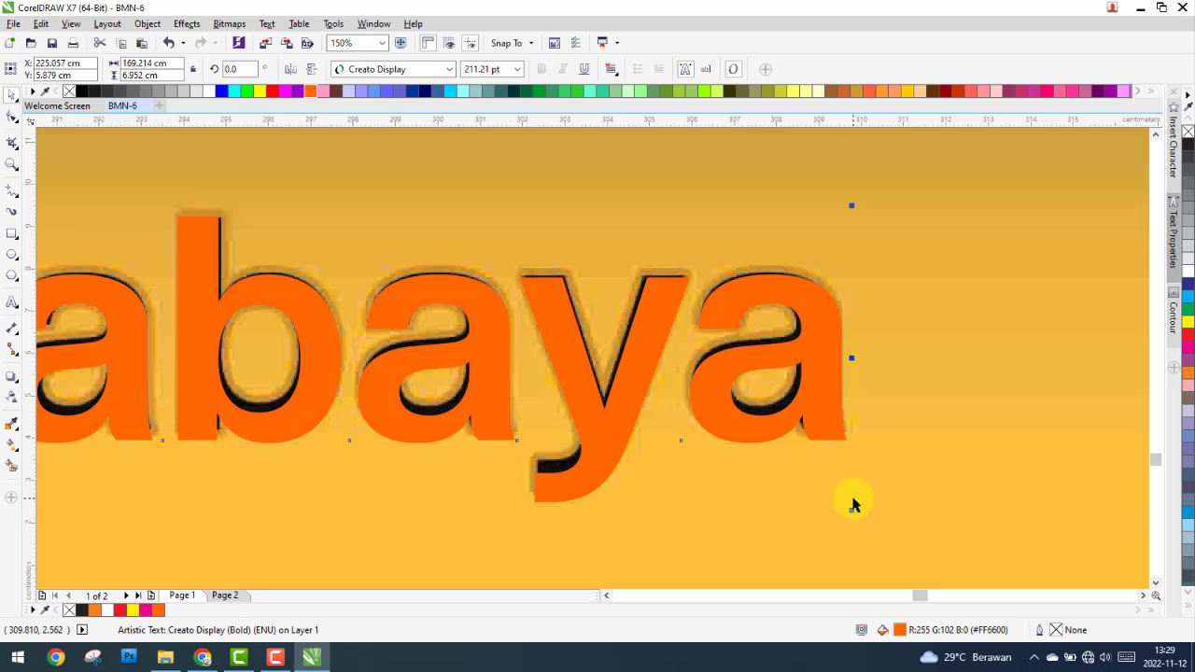
scroll(906, 472, "down", 6)
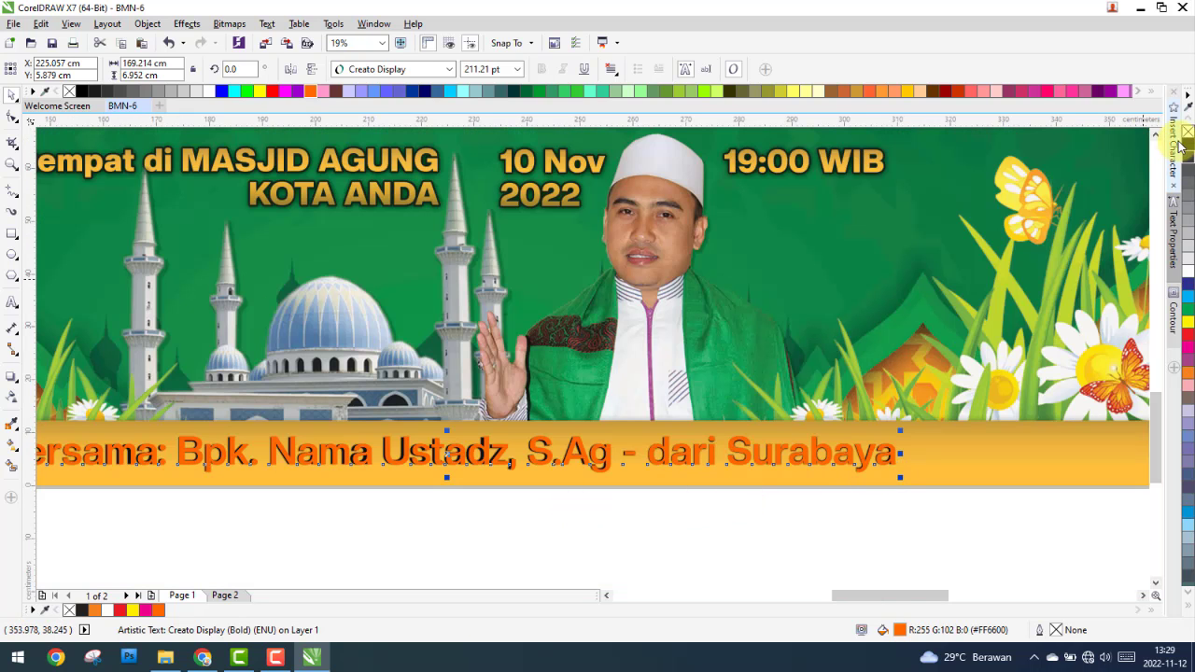
scroll(915, 460, "down", 1)
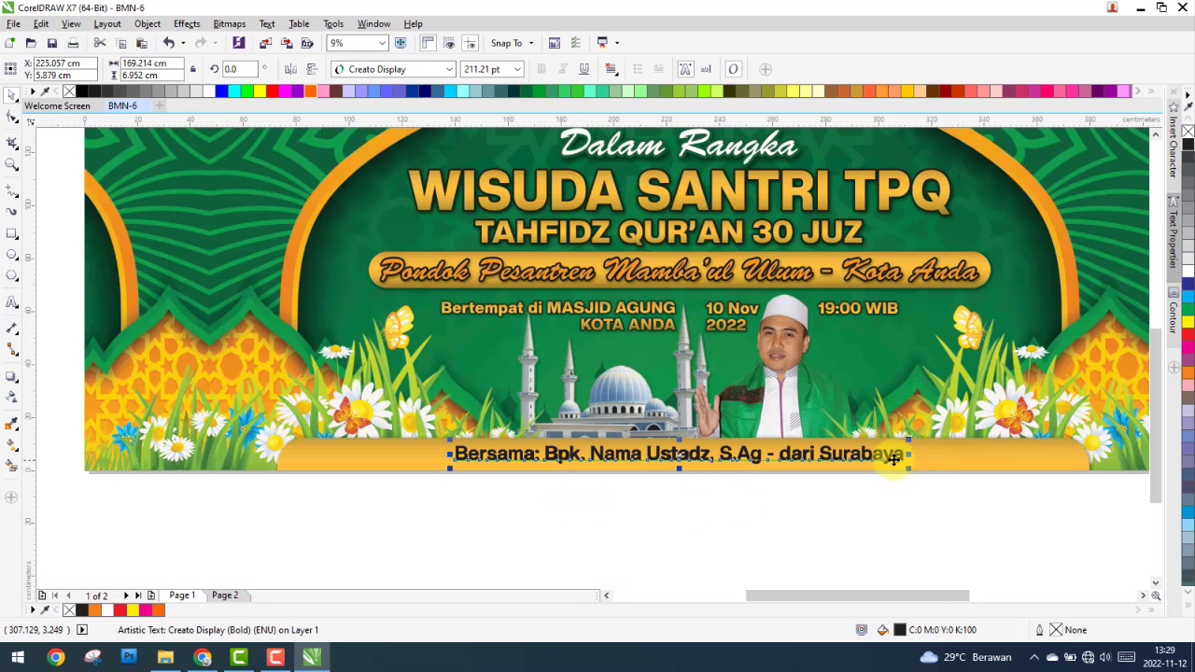
Step: Cut the "Bersama" text from Page 1, paste it onto the gold bar on Page 2, and return to Page 1
right_click(894, 459)
left_click(933, 269)
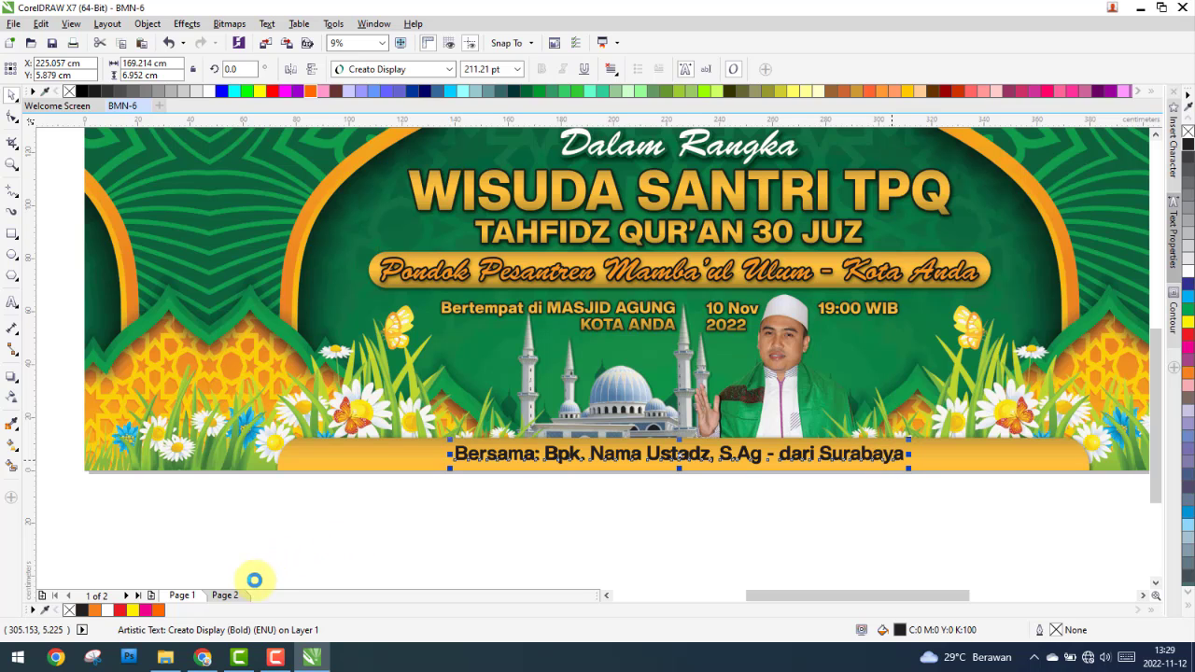
left_click(230, 594)
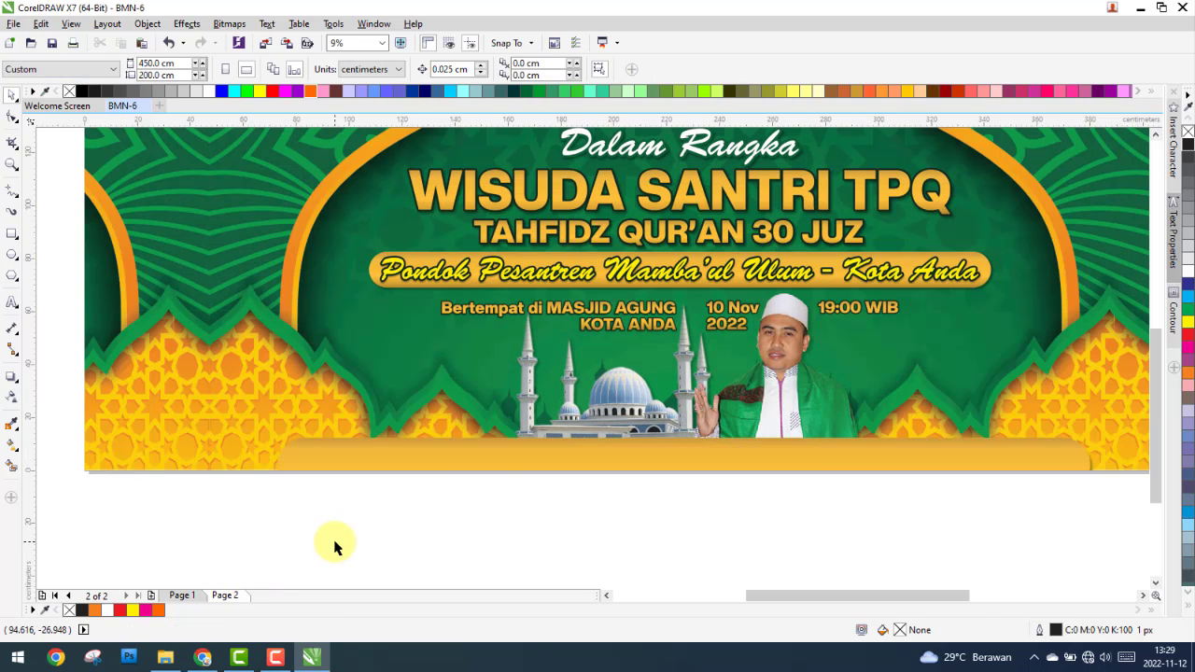
right_click(335, 543)
left_click(373, 474)
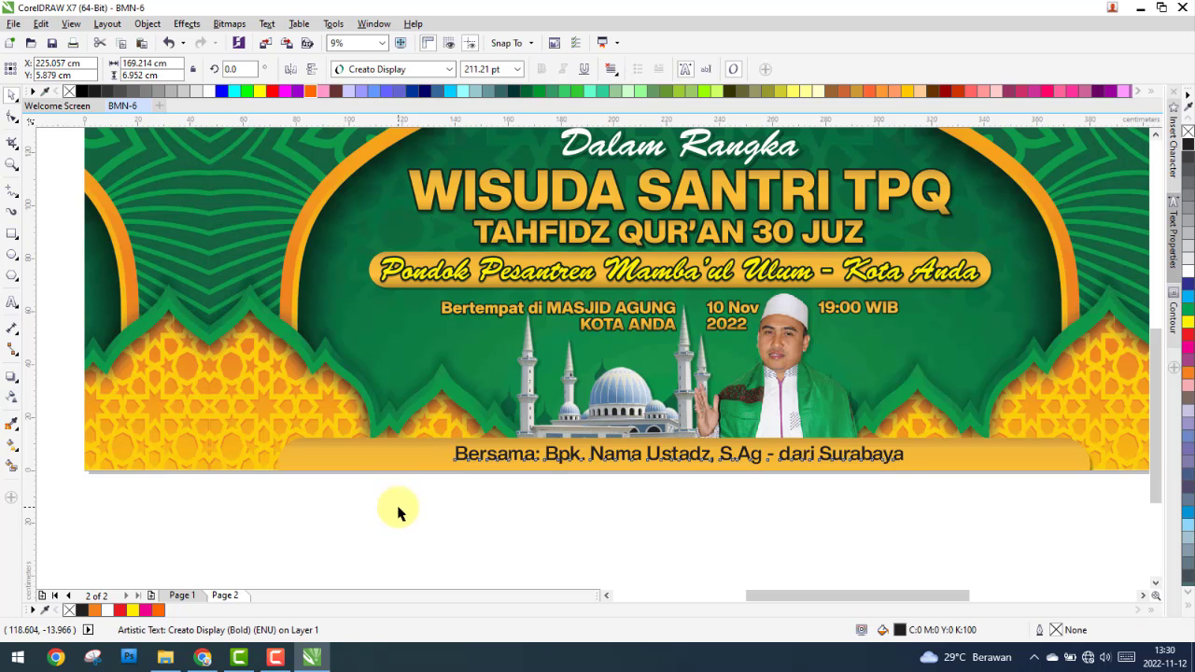
left_click(394, 507)
left_click(185, 595)
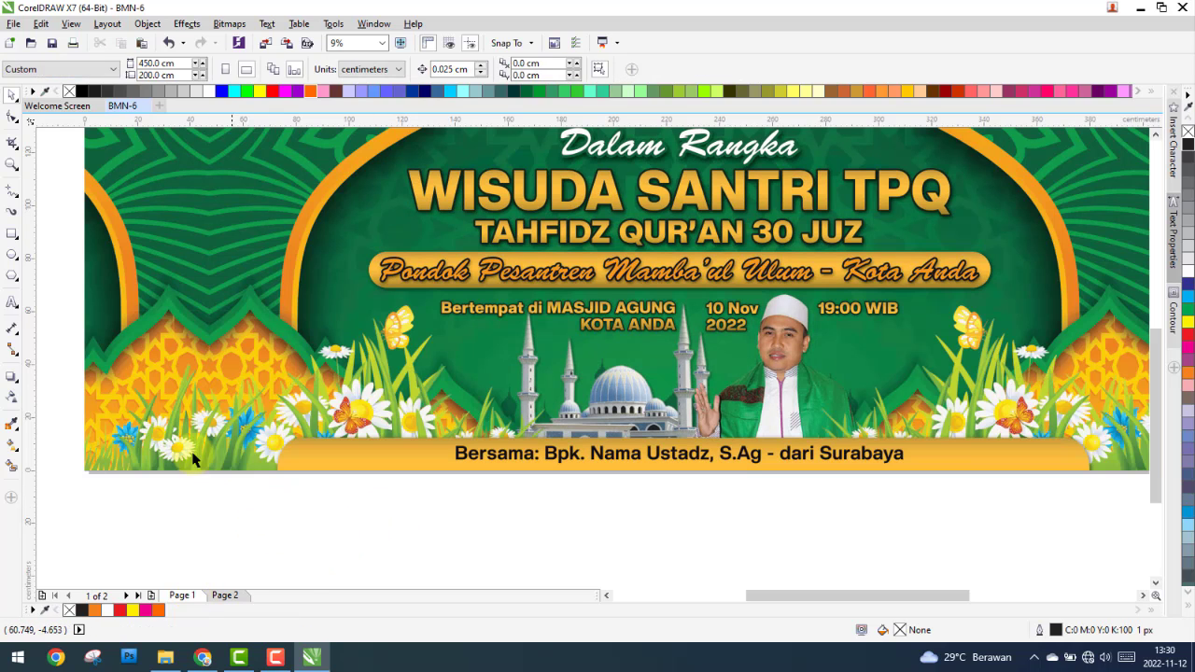
Step: Switch to File Explorer and open the Bahan folder inside BMN-6C, under the Desain folder's BMN-6
left_click(192, 658)
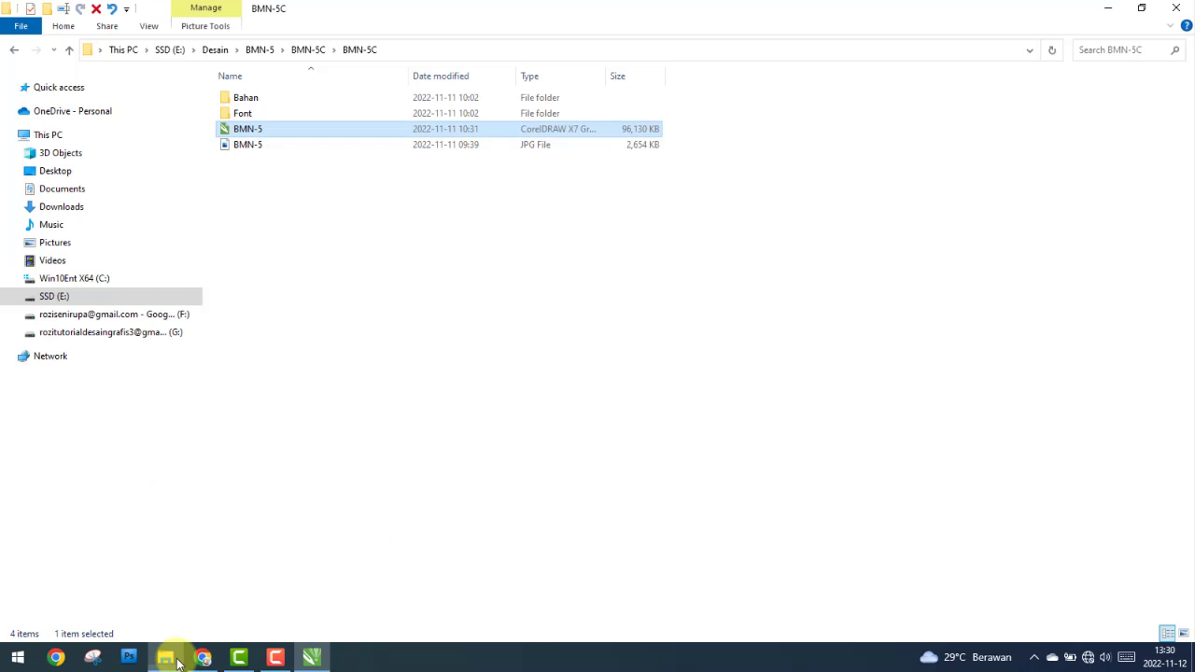
left_click(320, 168)
left_click(16, 52)
left_click(17, 54)
left_click(18, 54)
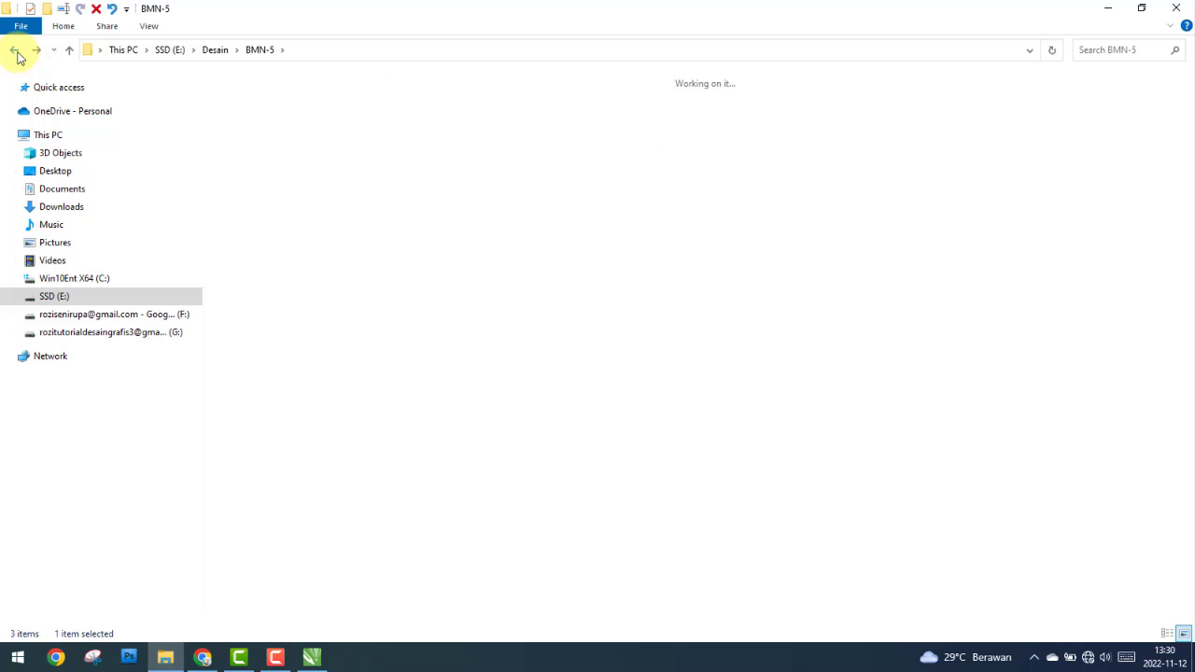
double_click(250, 486)
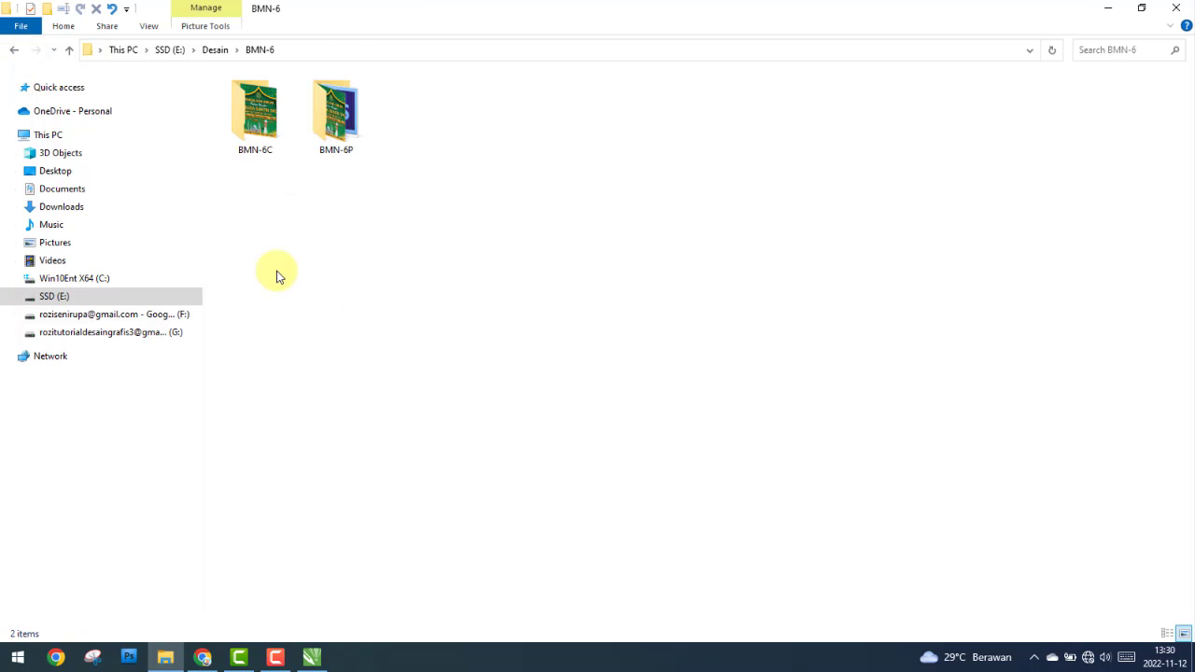
double_click(265, 119)
left_click(269, 130)
double_click(269, 133)
Step: Place the pngkit_bunga-png_9092219 image below the banner on Page 1 and the "Bunga - edit" image over the banner's lower-left flowers
left_click_drag(334, 120, 329, 169)
left_click_drag(744, 130, 539, 505)
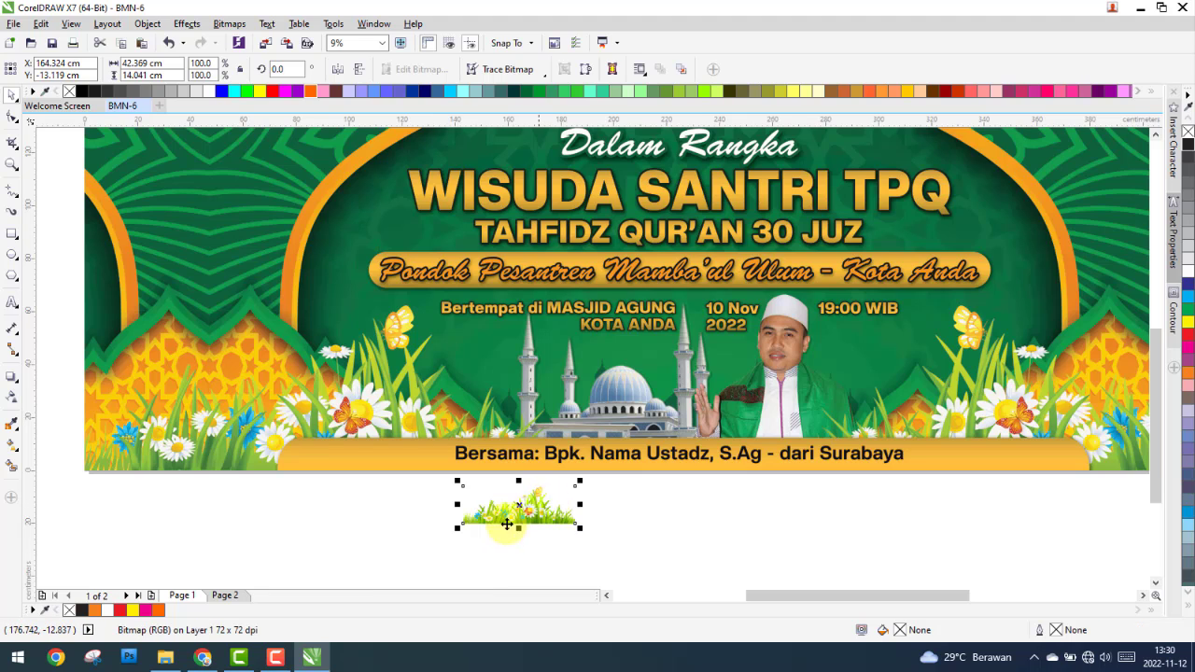
left_click(165, 658)
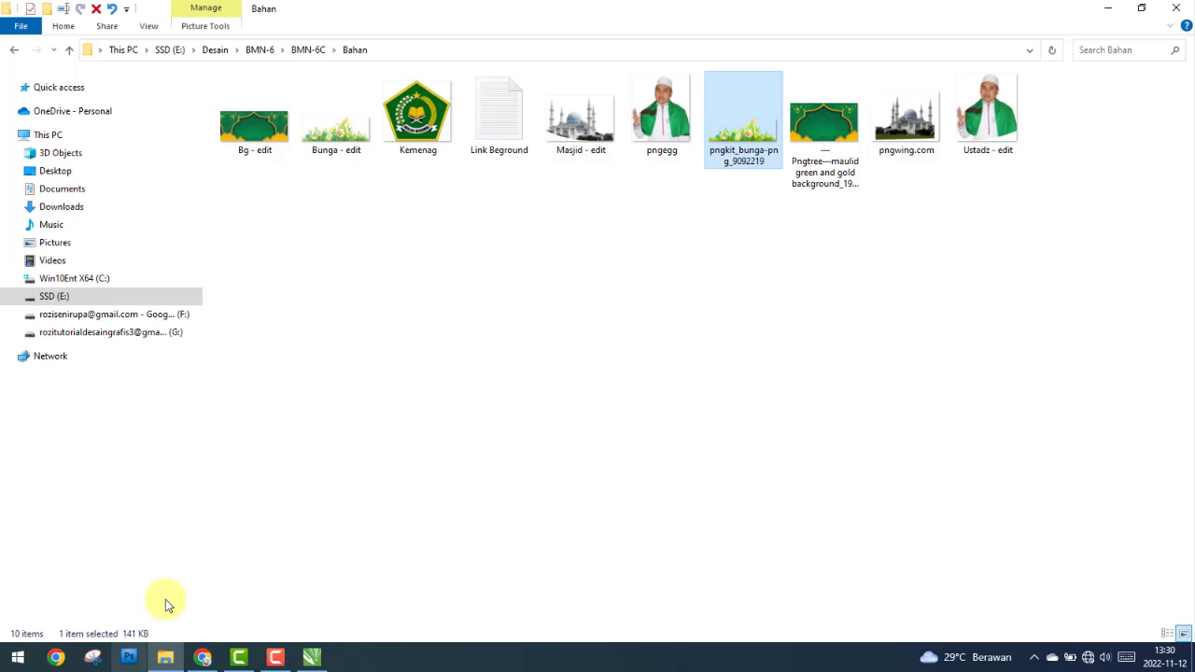
left_click(333, 133)
left_click_drag(334, 133, 421, 376)
Step: Delete the small flower image lying below the banner on Page 1
left_click(518, 523)
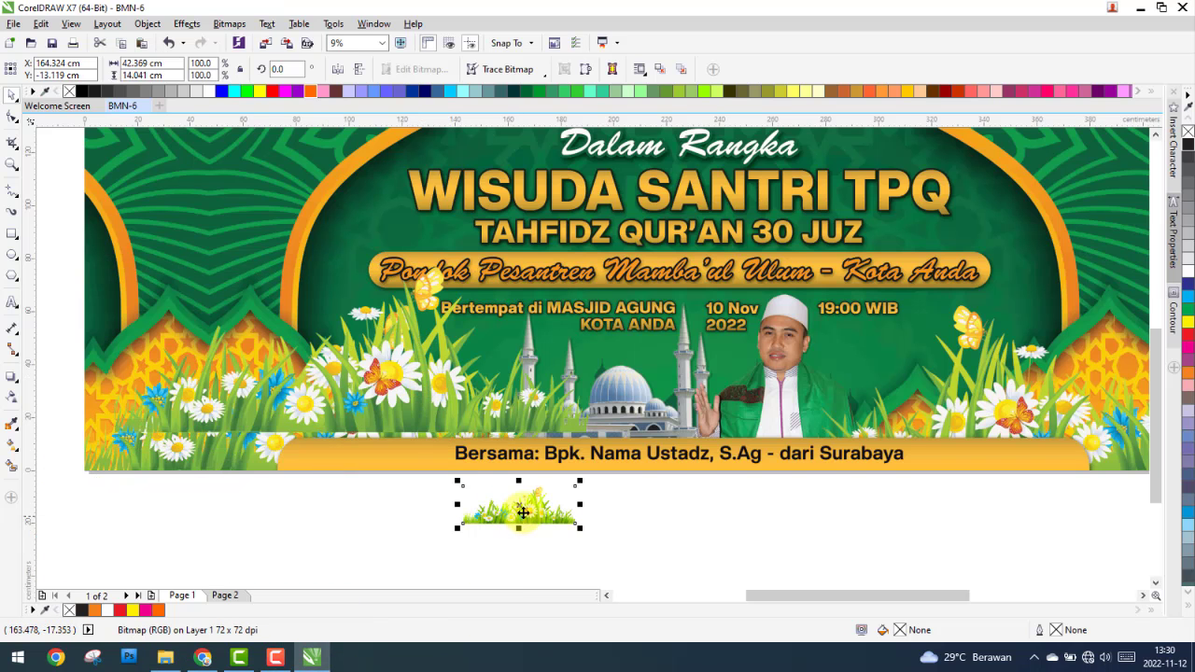
right_click(522, 513)
left_click(566, 308)
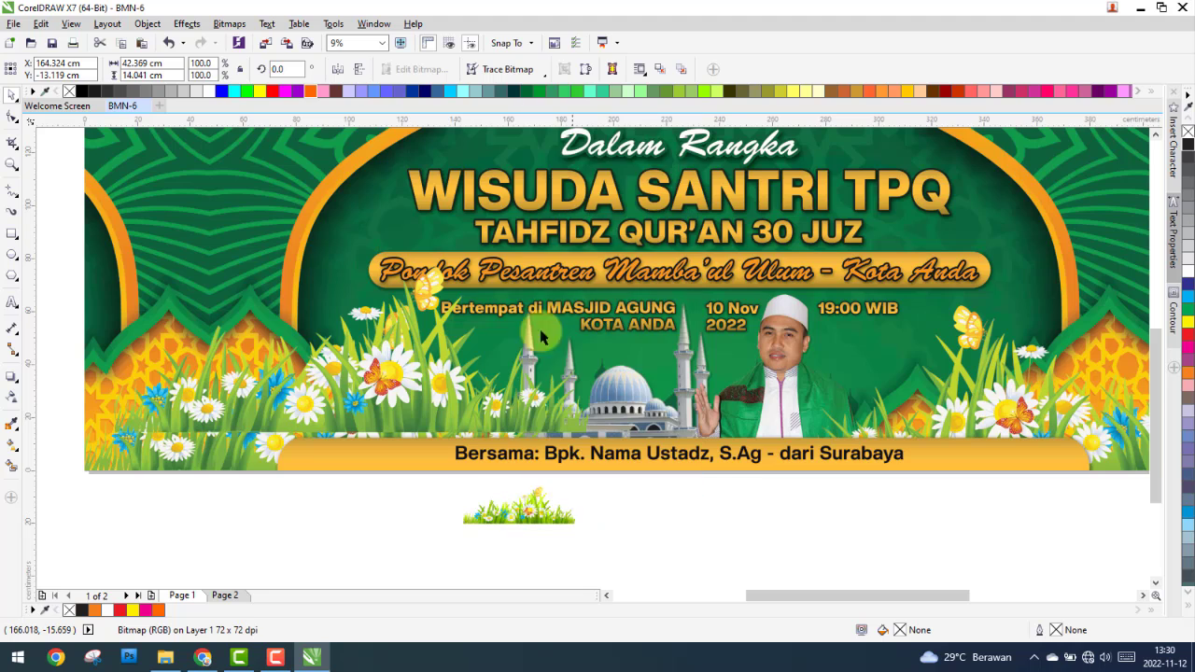
Step: Align the large flower image to the left and bottom edges of the finished design
left_click(407, 381)
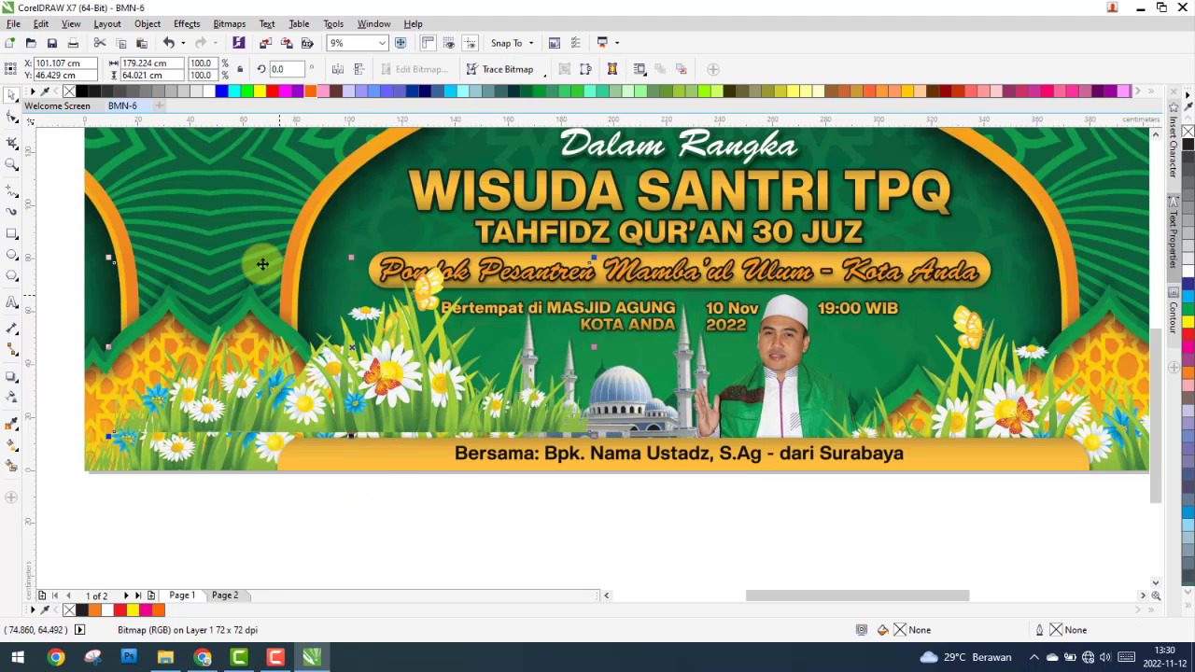
left_click(243, 165, "shift")
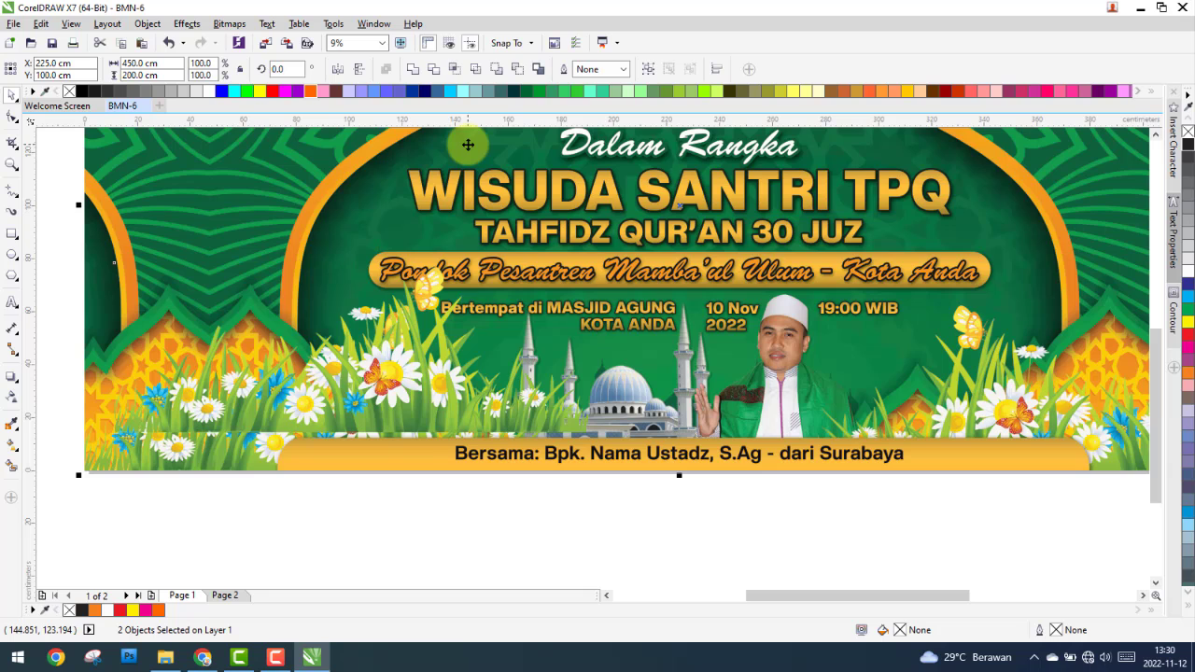
key("l")
key("b")
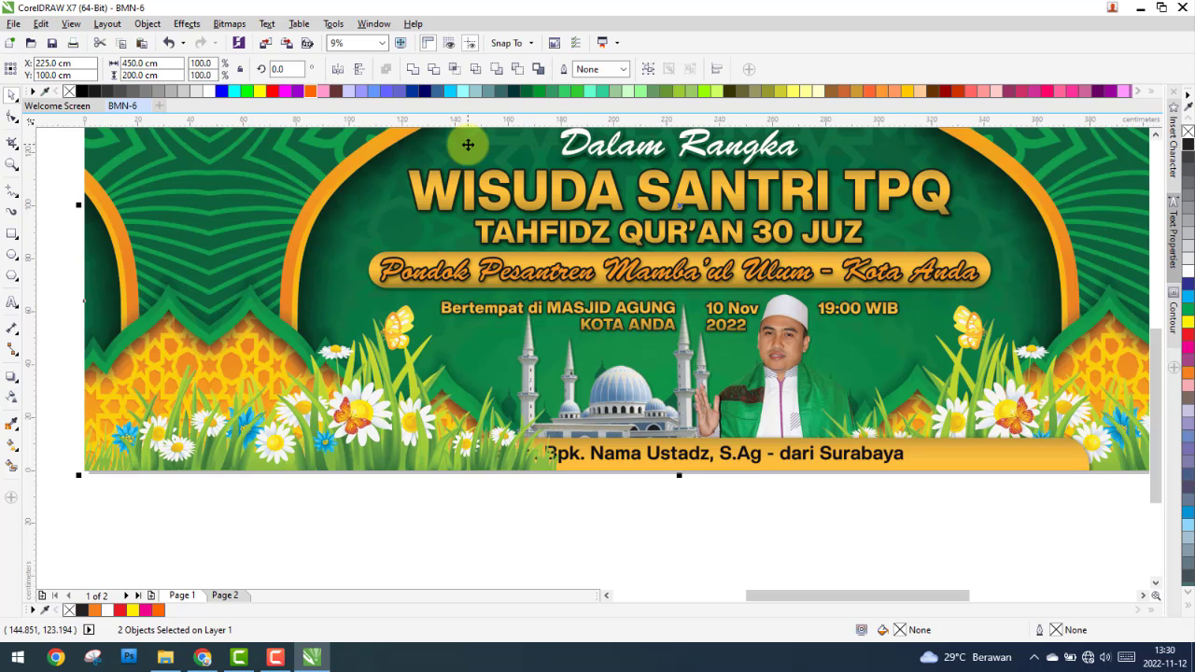
Step: Create a horizontally mirrored copy of the flower image and align it to the right edge of the design
scroll(227, 487, "down", 3)
left_click(241, 490)
left_click(186, 469)
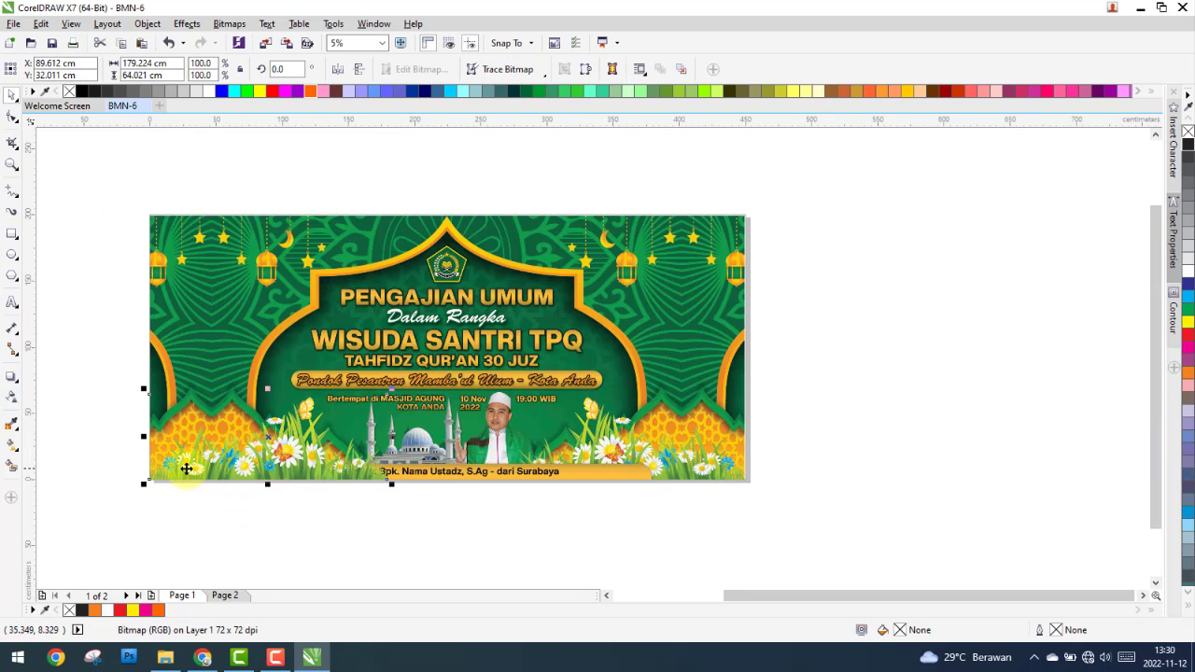
left_click_drag(146, 437, 628, 437)
left_click(726, 297, "shift")
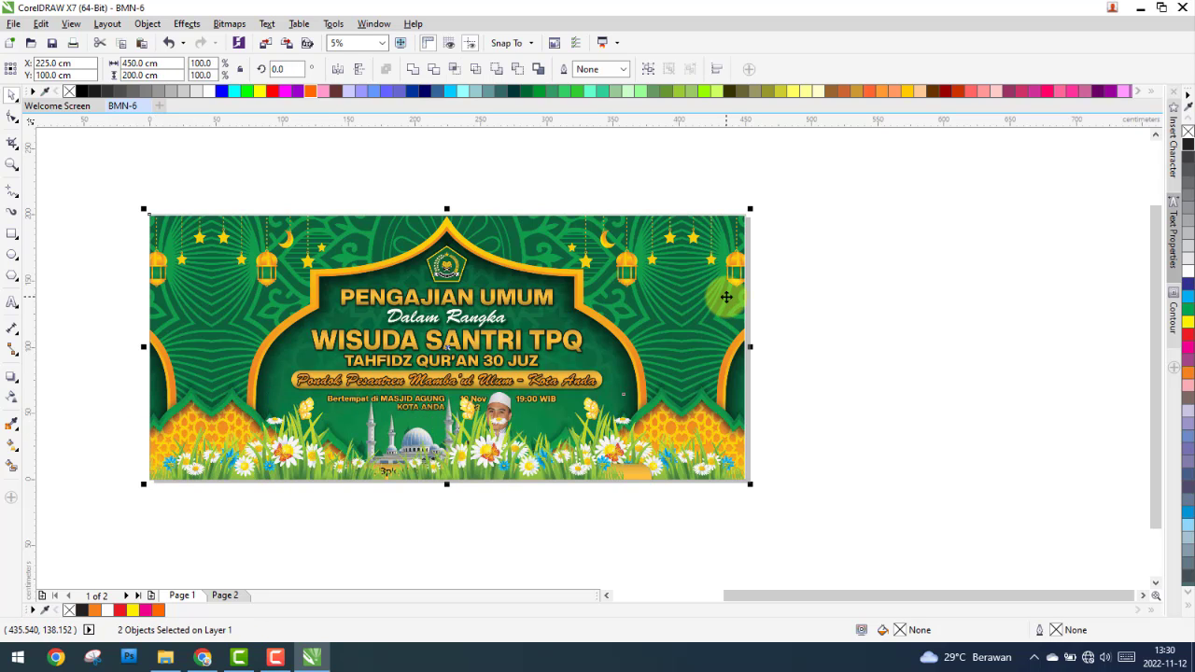
key("ctrl+Page_Down")
left_click(801, 501)
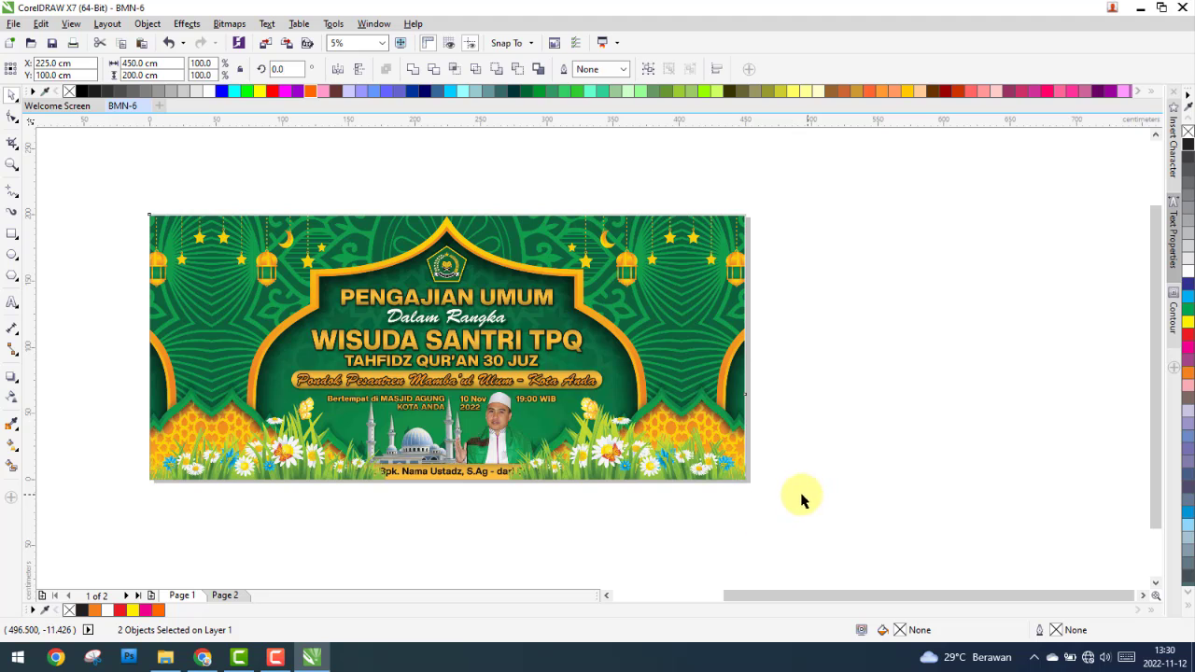
Step: Group the original flower image with its mirrored copy
left_click(619, 480)
left_click(342, 475, "shift")
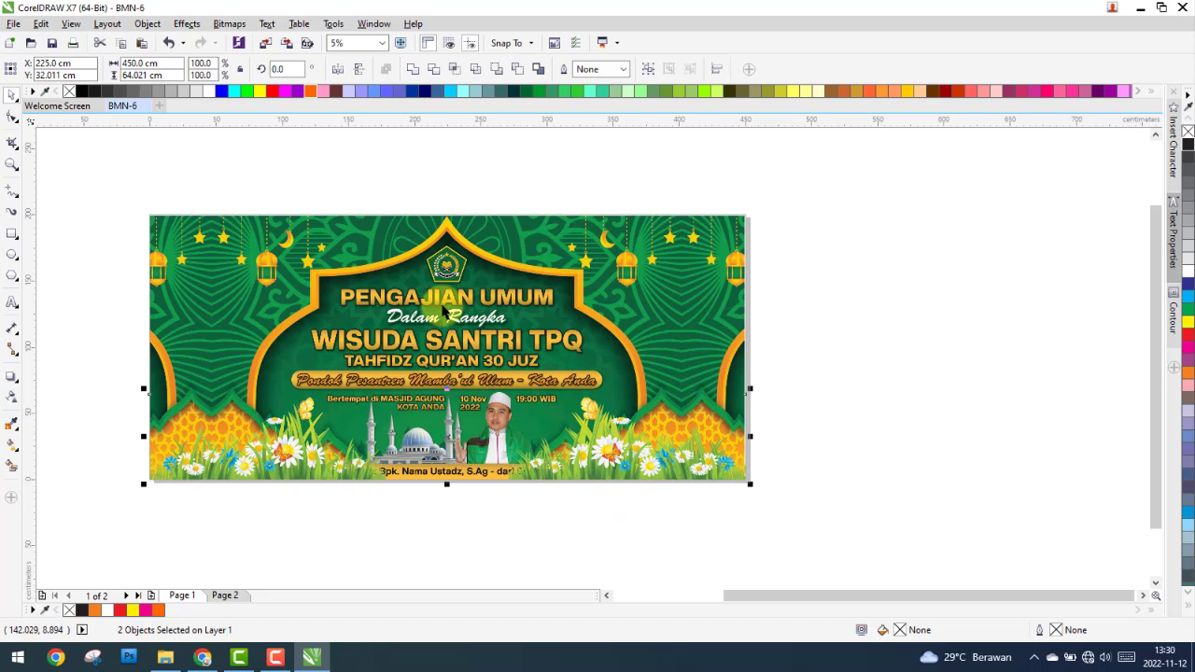
left_click(644, 72)
Step: Cut the flower group from Page 1 and paste it onto Page 2
right_click(295, 457)
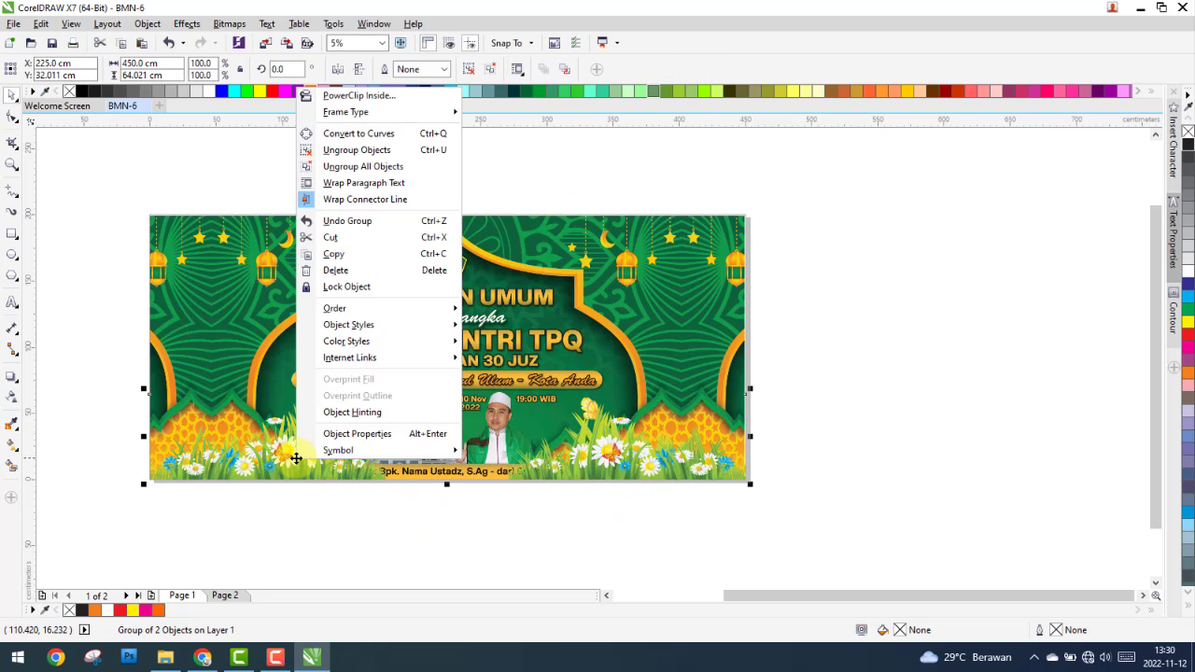
left_click(347, 239)
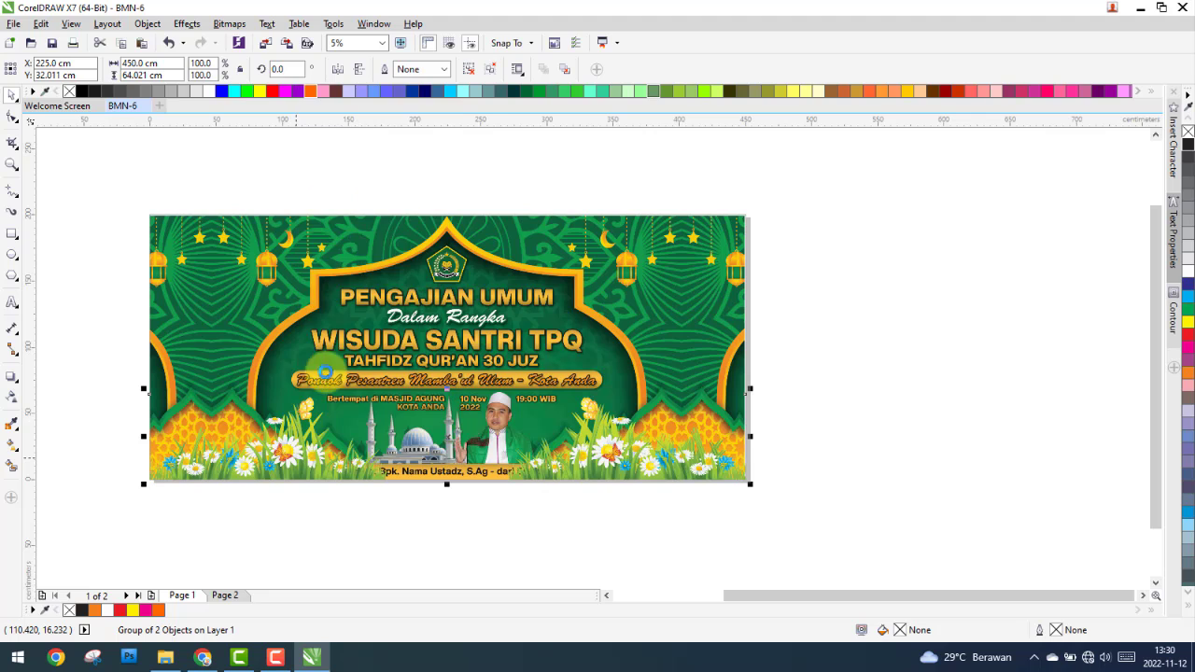
left_click(221, 594)
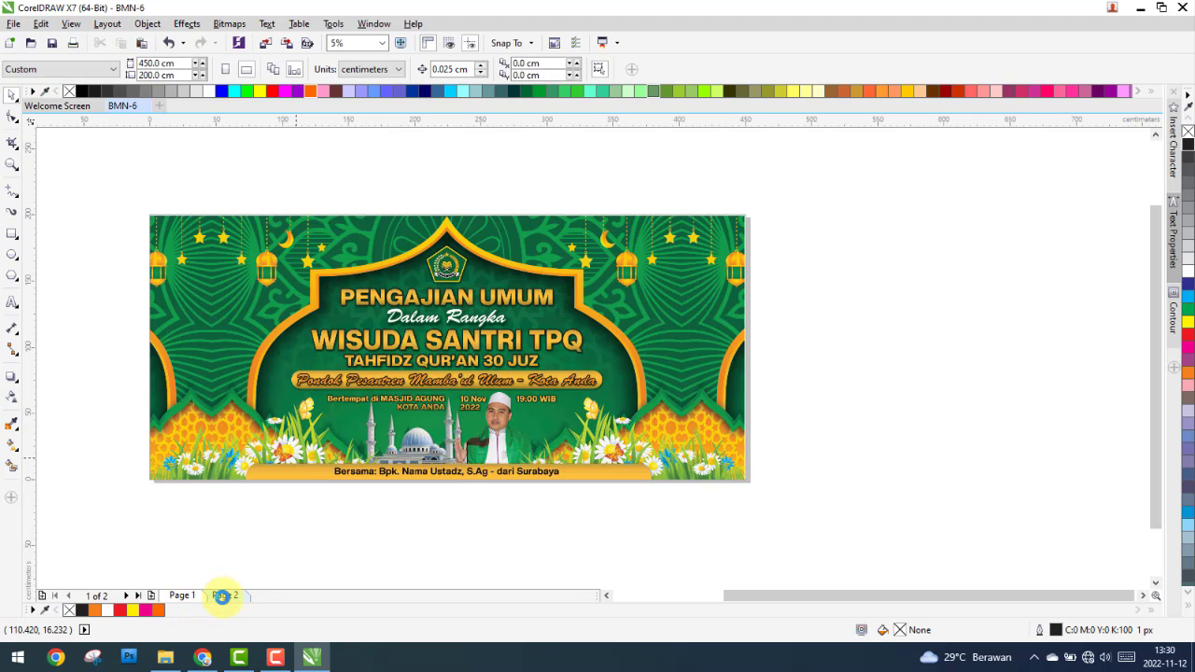
right_click(292, 537)
left_click(298, 471)
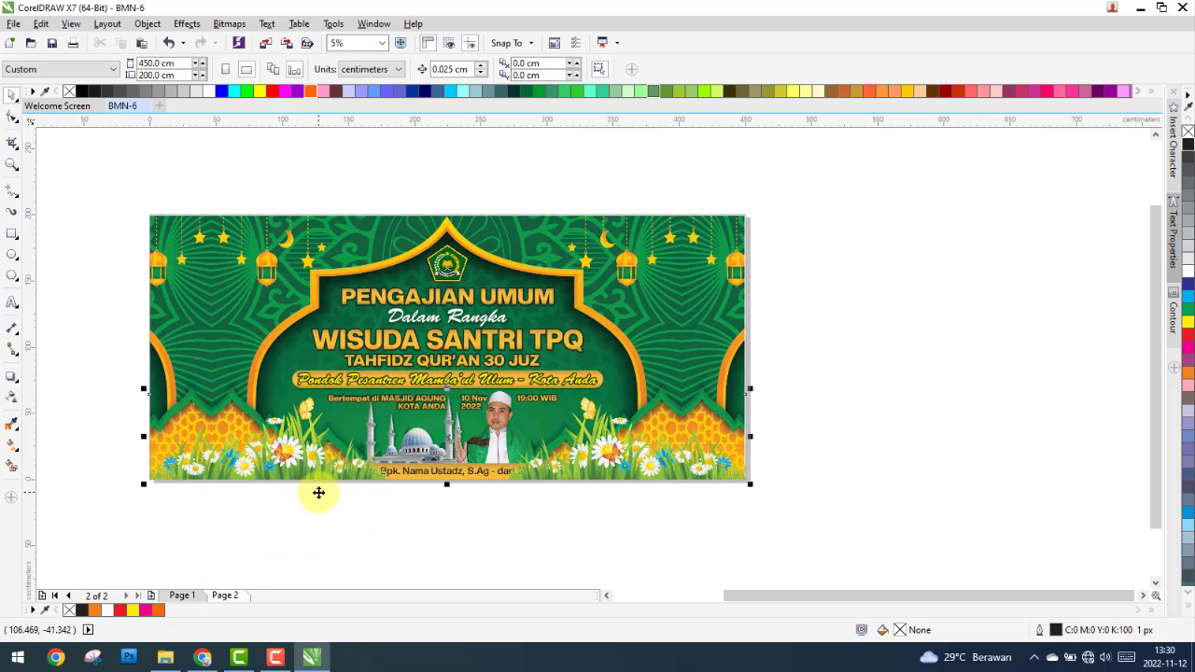
Step: Order the flower group on Page 2 behind the gold bar at the bottom of the banner
left_click(317, 478)
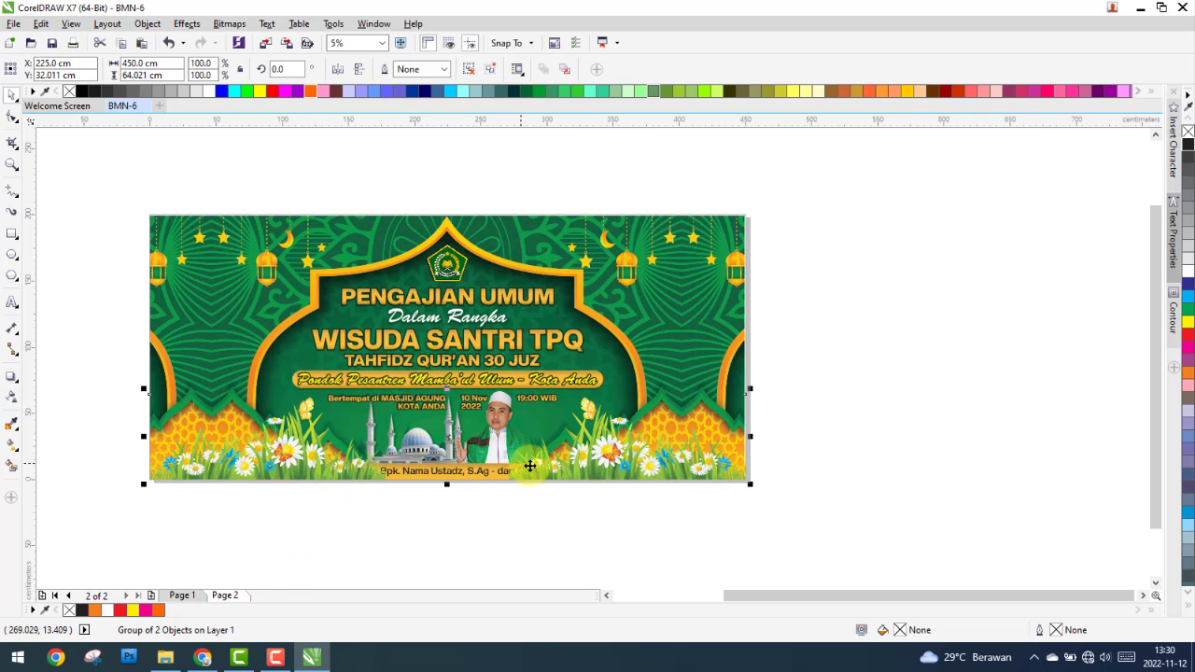
scroll(569, 468, "up", 1)
right_click(623, 467)
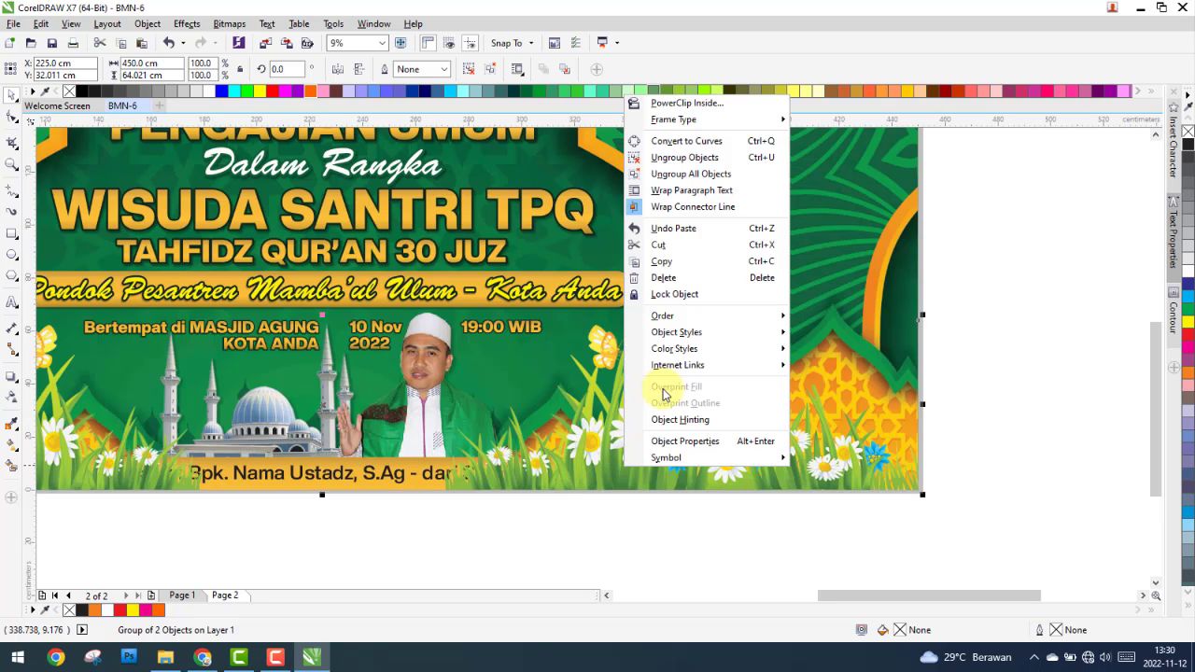
mouse_move(664, 316)
left_click(907, 421)
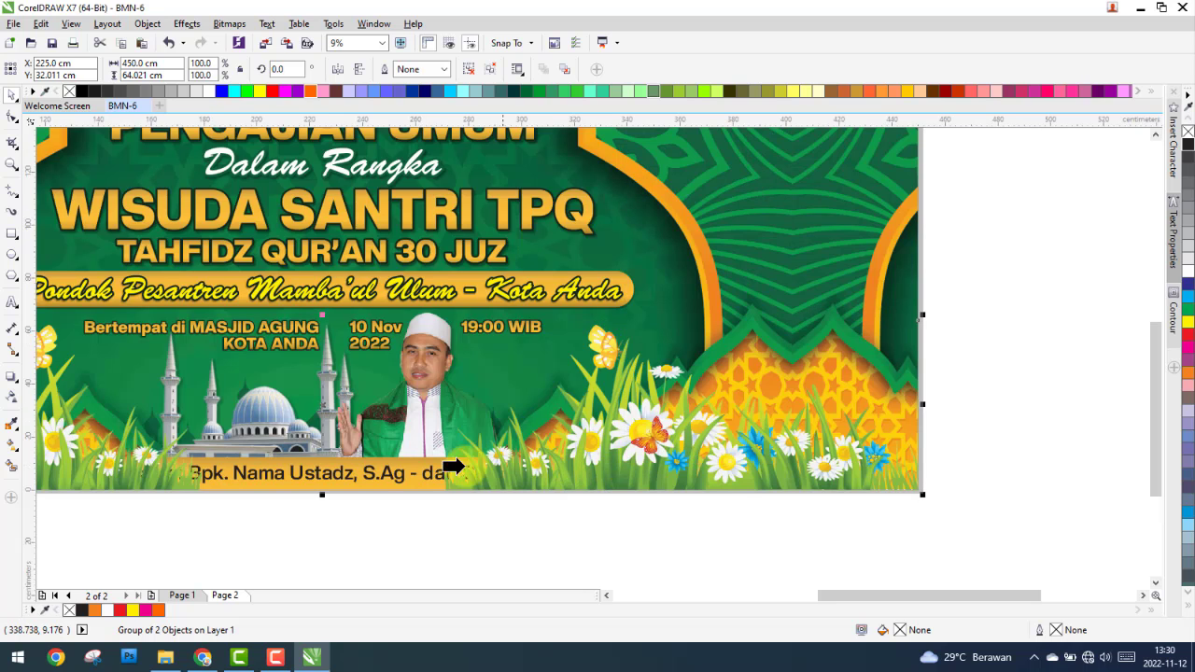
left_click(410, 460)
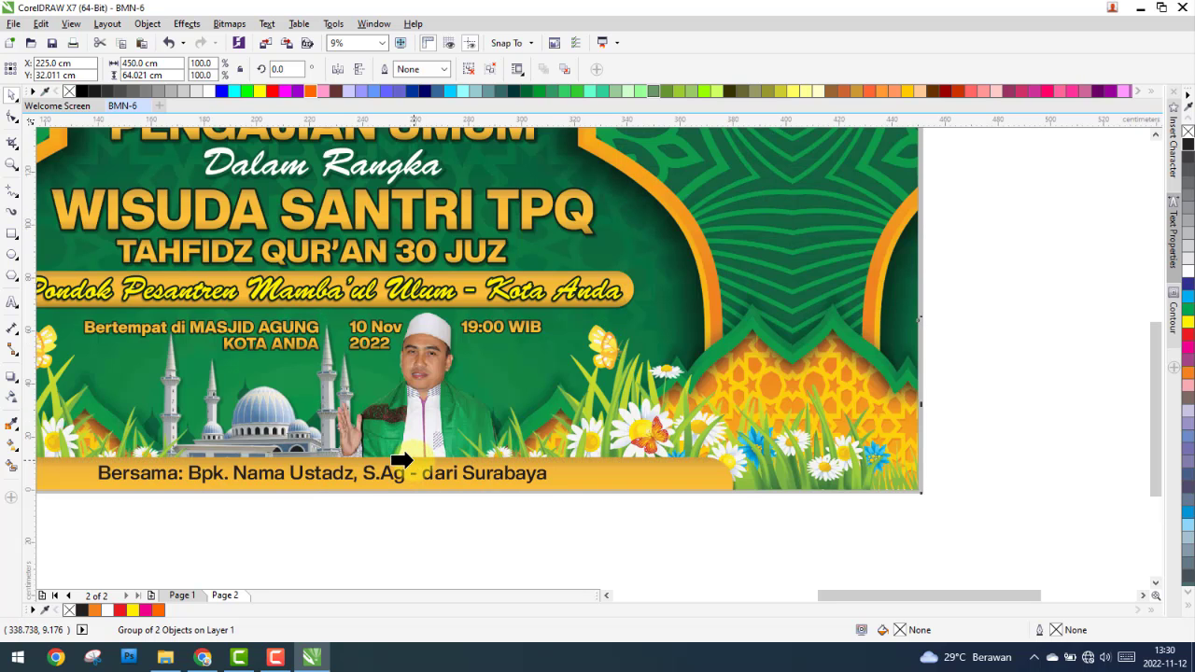
left_click(492, 531)
Step: Inspect the ustadz photo and the mosque image above the bottom bar on Page 2
scroll(565, 415, "down", 2)
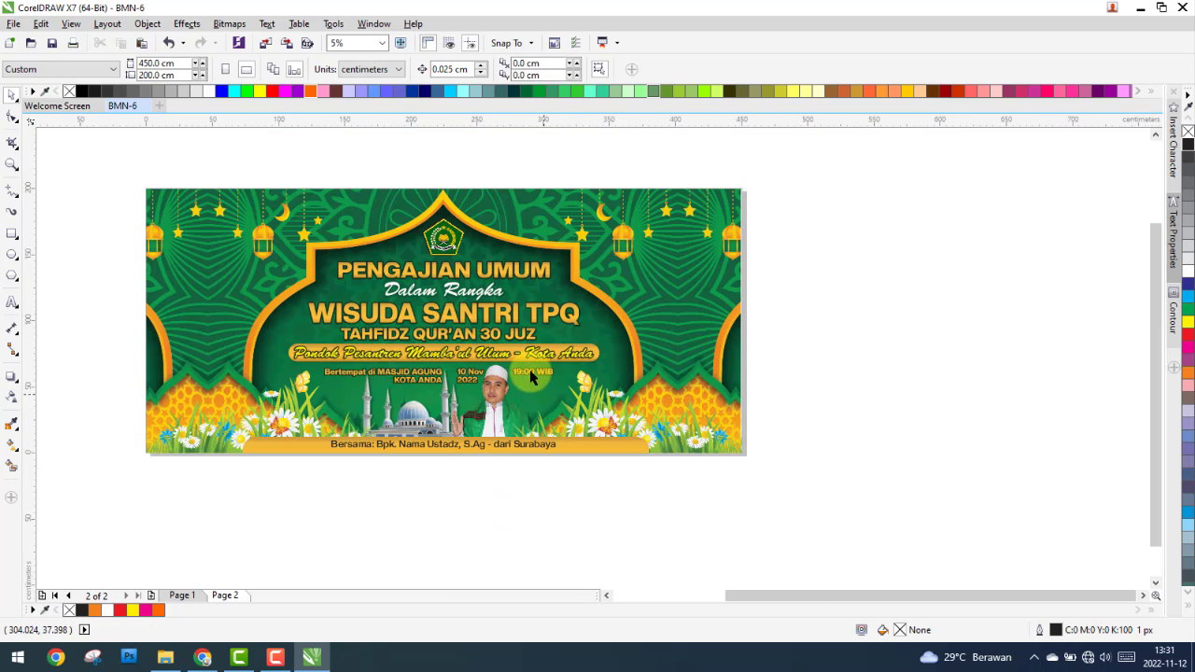
left_click(495, 385)
scroll(495, 385, "up", 2)
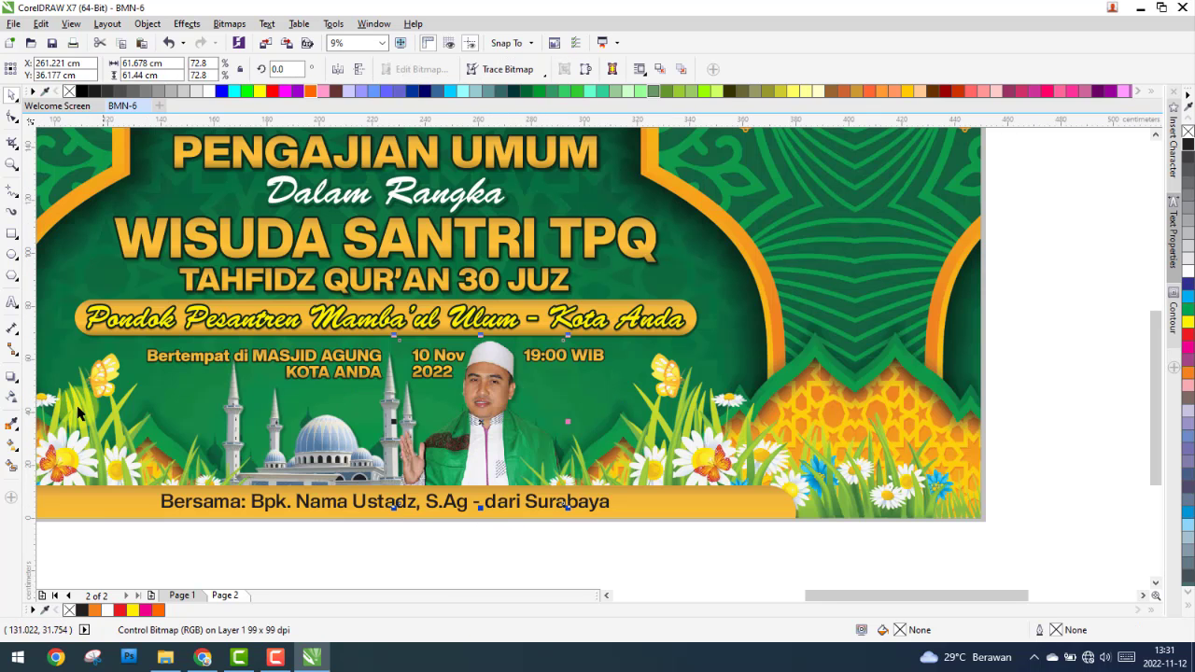
left_click(322, 430)
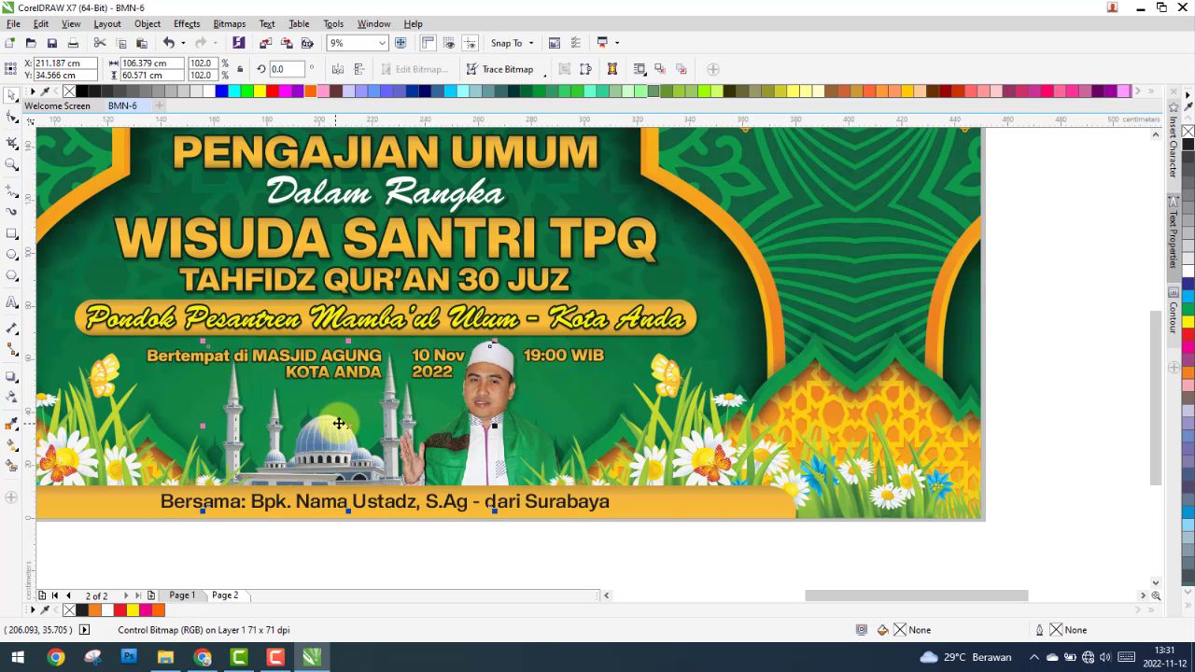
scroll(467, 415, "down", 2)
left_click(464, 497)
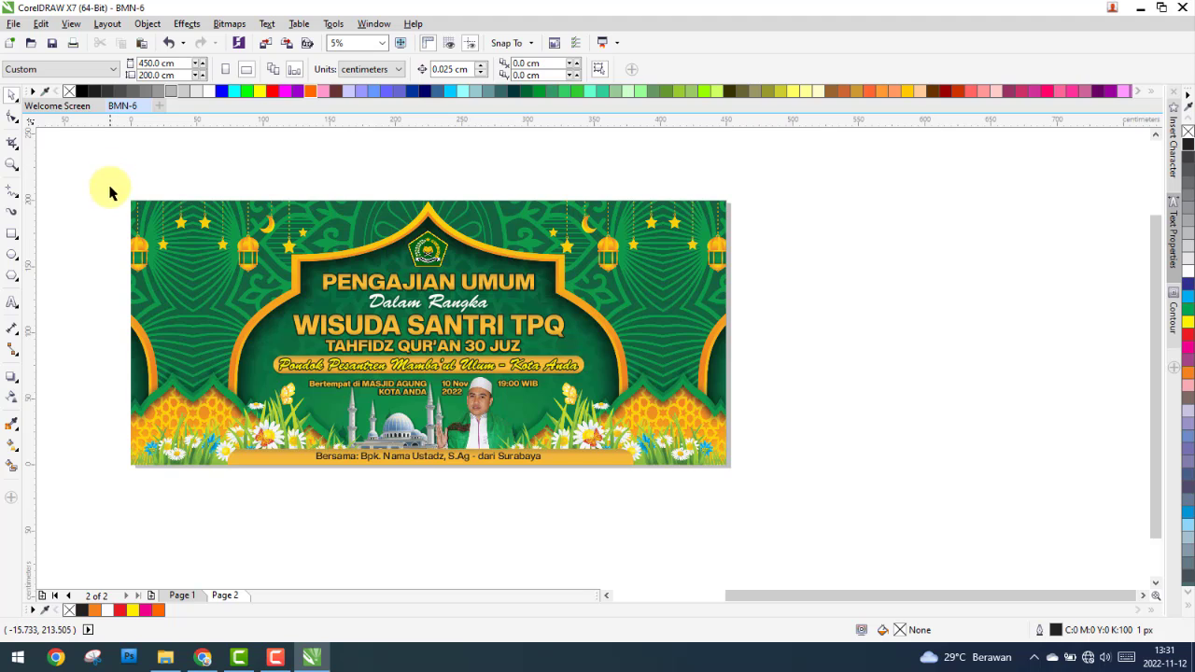
Step: Group all objects of the banner on Page 2 and check the group's dimensions
key("ctrl+a")
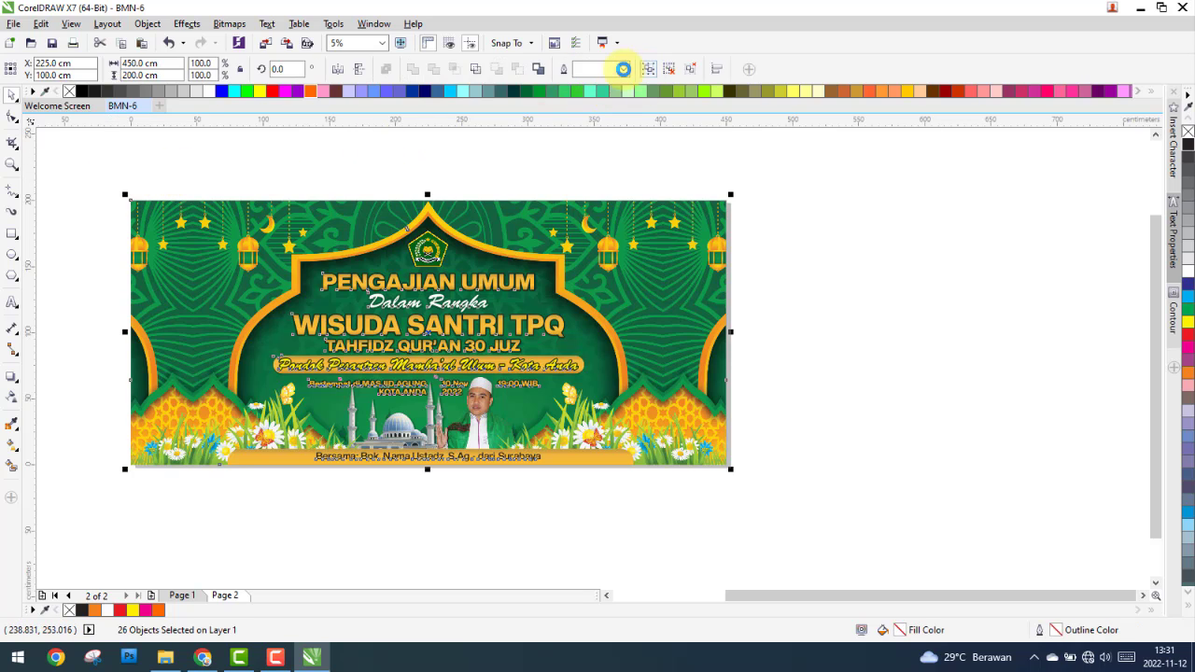
left_click(623, 68)
left_click(158, 75)
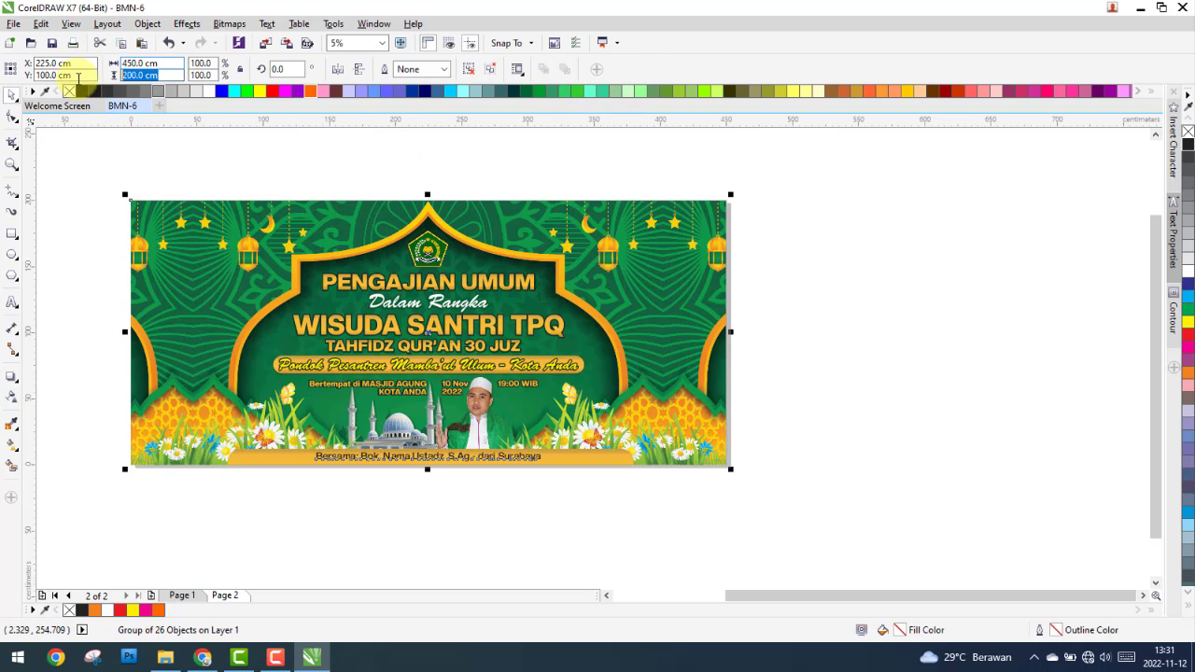
Step: Review the page size in the page setup and choose a rendering resolution of 72 dpi
left_click(101, 25)
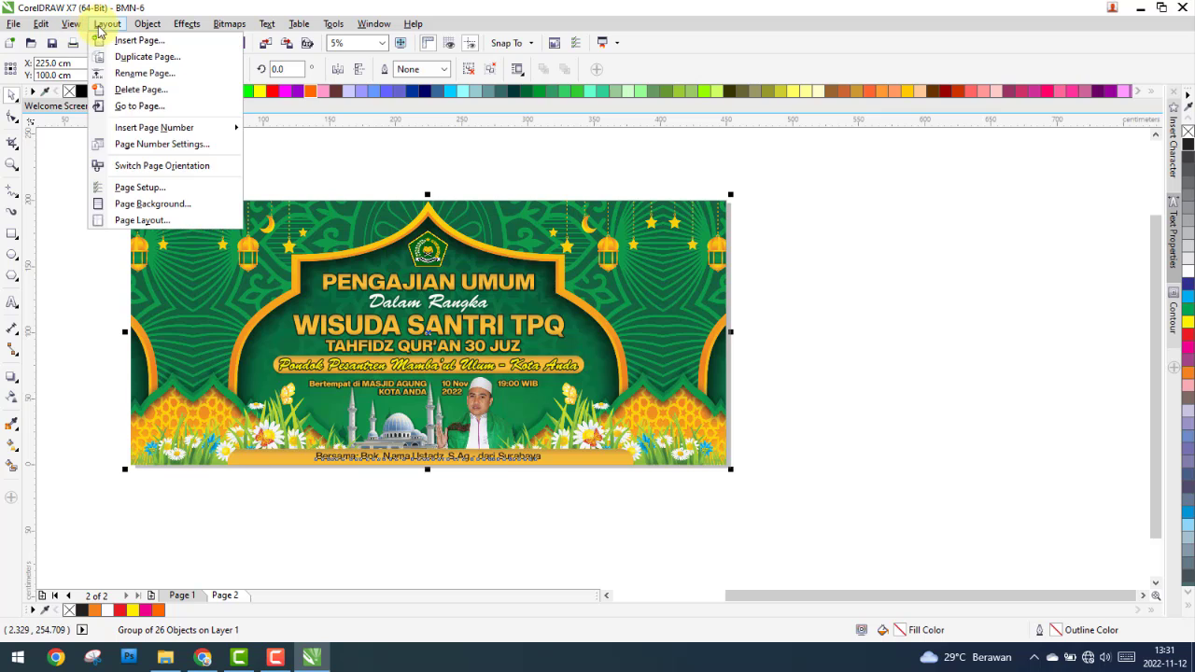
left_click(117, 184)
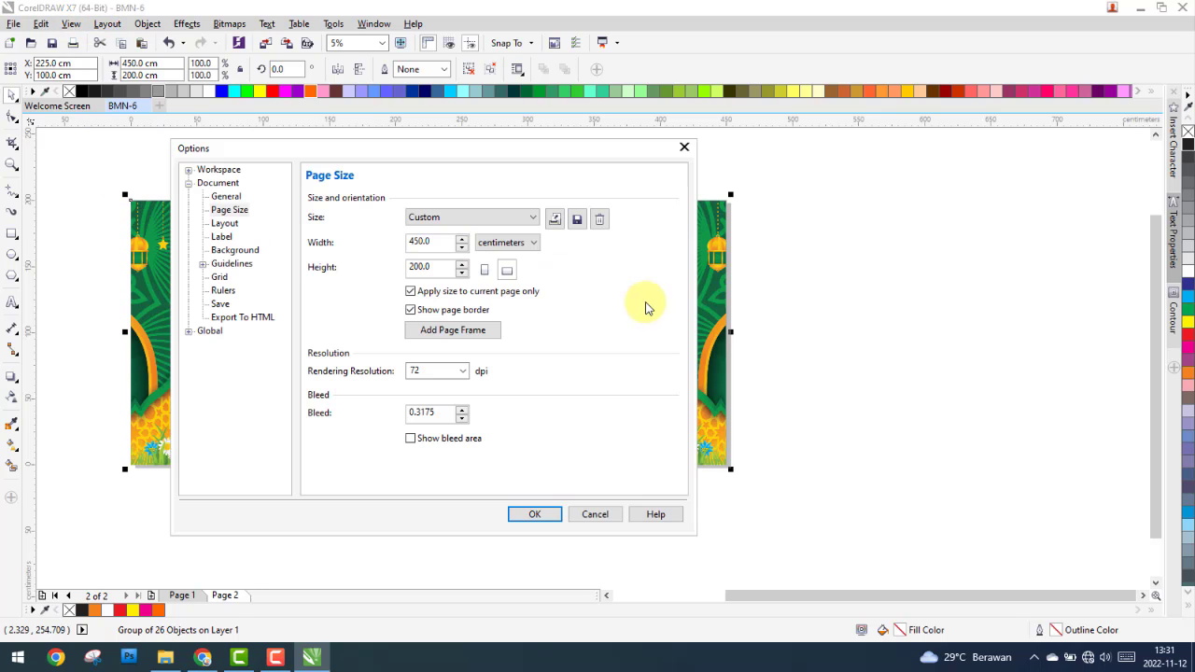
double_click(407, 268)
left_click(463, 372)
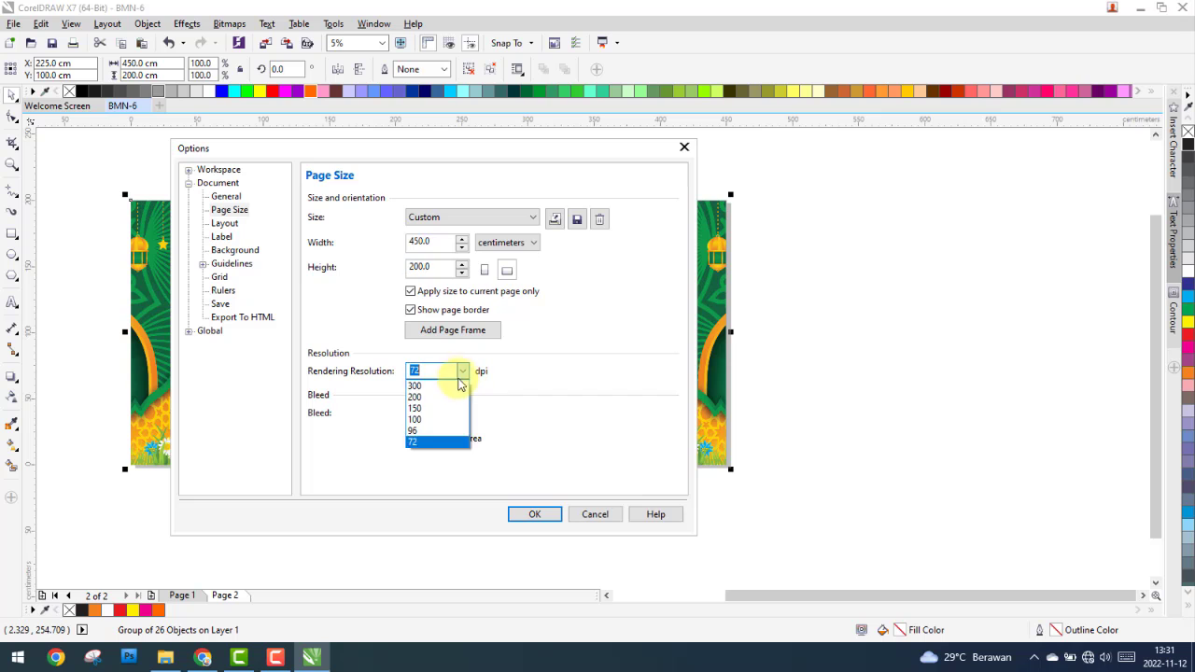
left_click(415, 441)
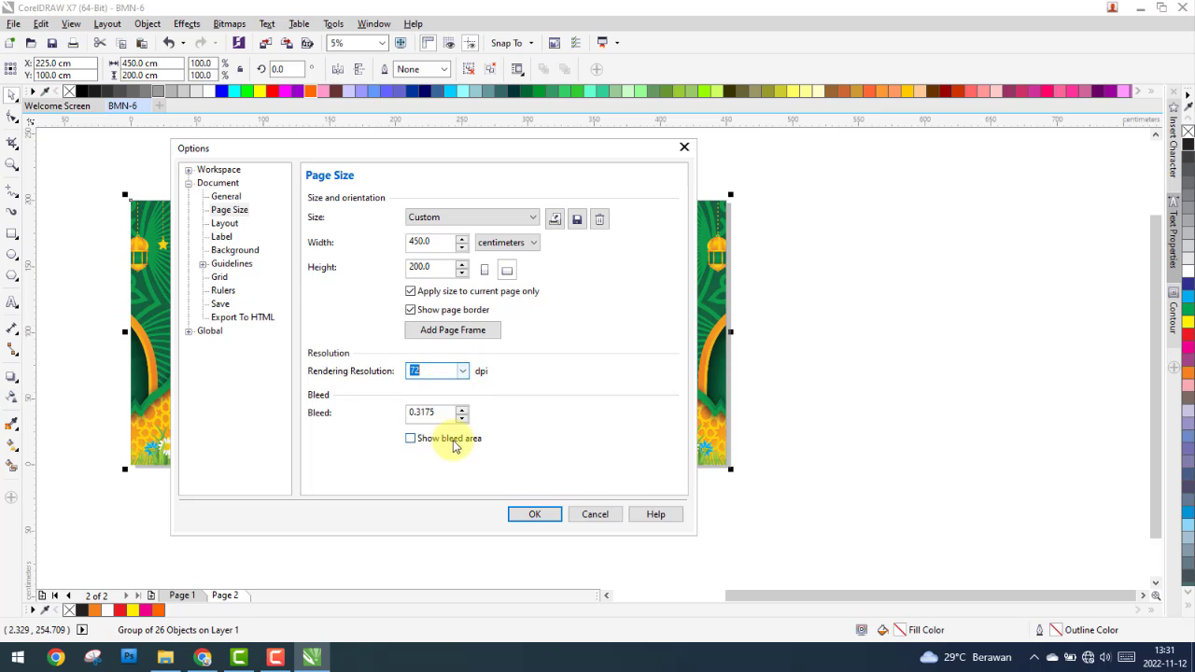
left_click(522, 516)
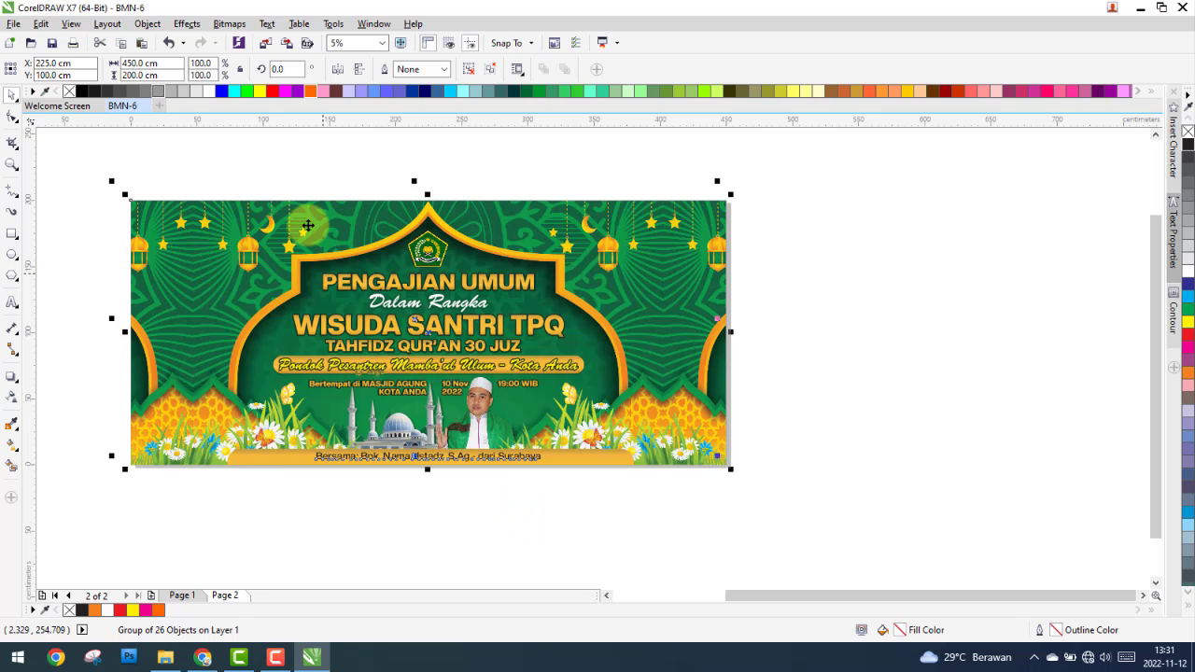
Step: Fit the view to the page, deselect the banner group and switch to Page 1
left_click(383, 43)
left_click(352, 82)
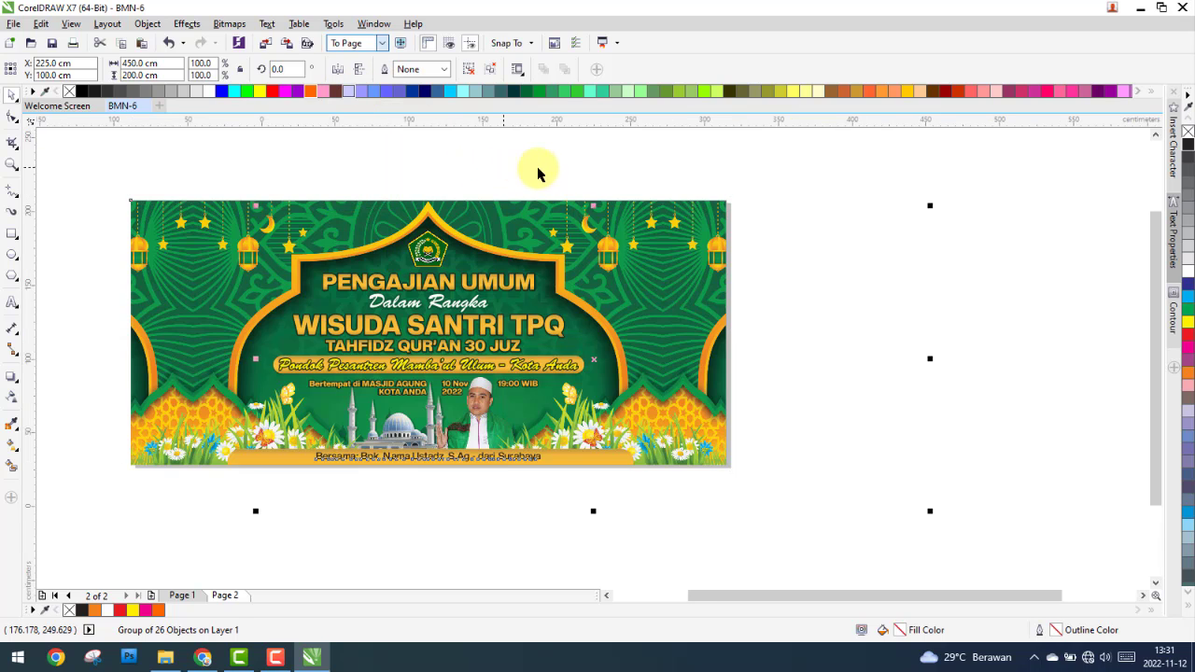
left_click(603, 178)
left_click(196, 596)
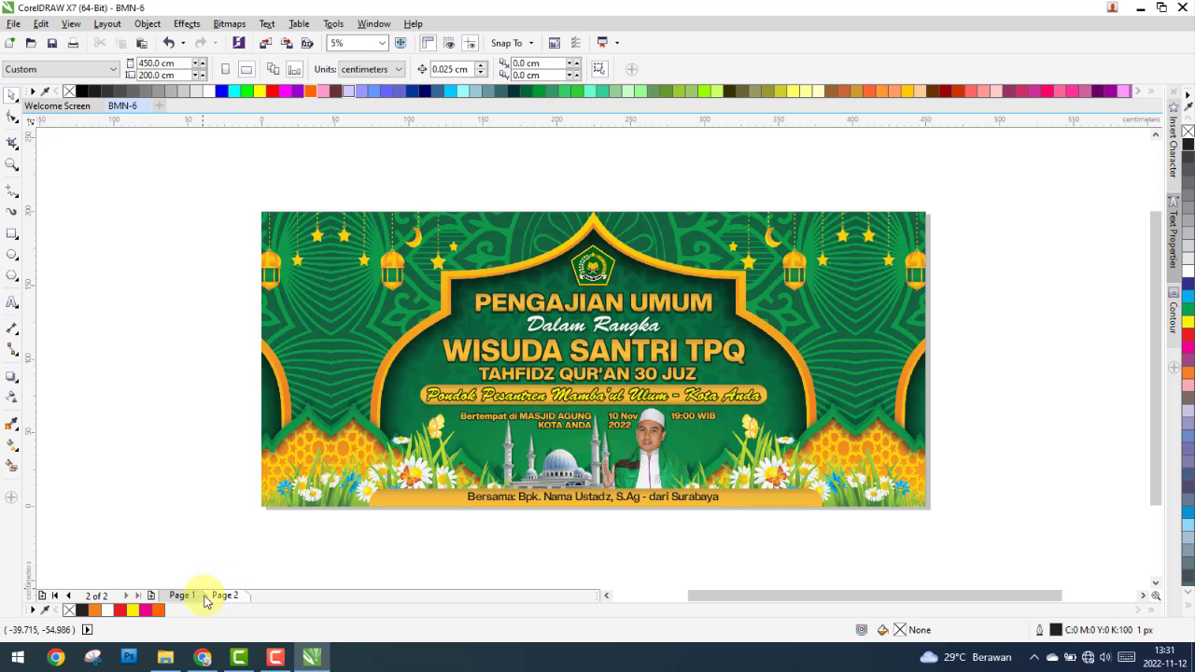
Step: Compare the finished design on Page 1 with the rebuilt banner on Page 2
left_click(182, 596)
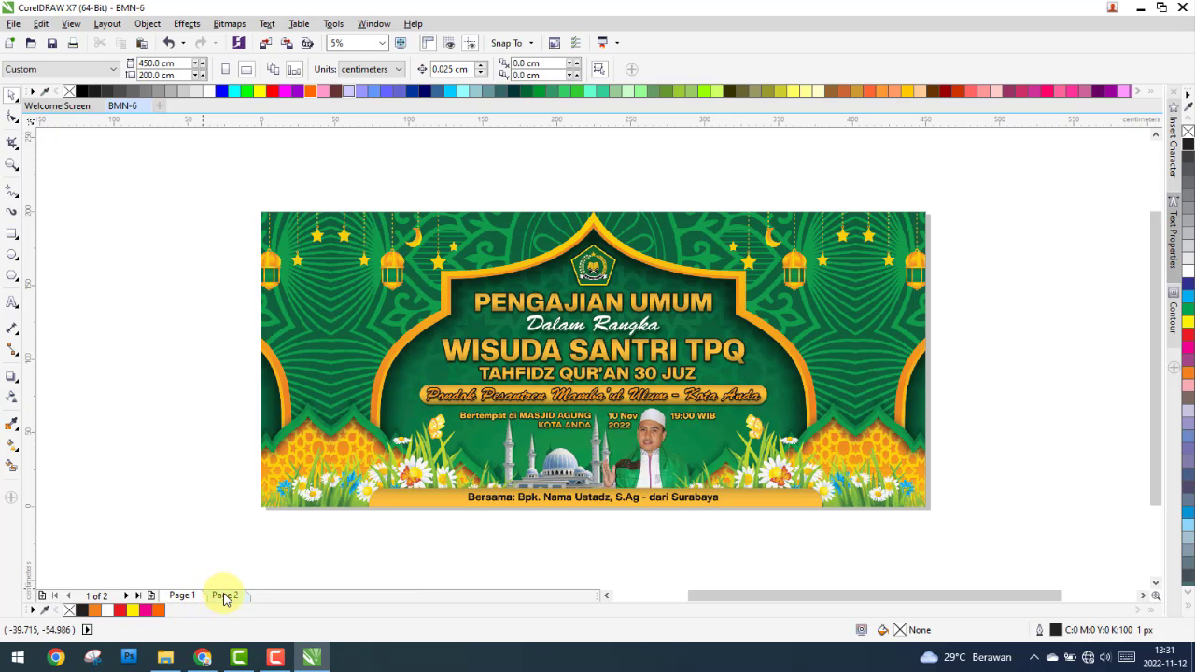
left_click(224, 597)
left_click(191, 598)
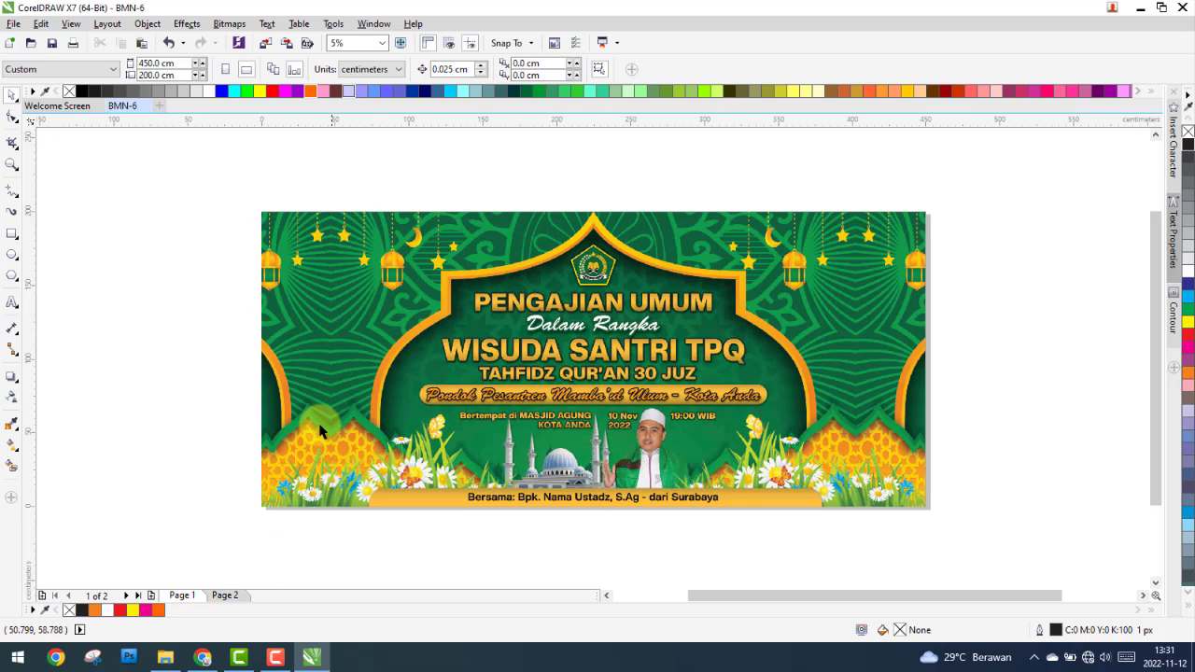
Step: Move the finished design bitmap off Page 1 and set it against the side of the Page 2 banner for comparison
left_click_drag(318, 425, 1002, 424)
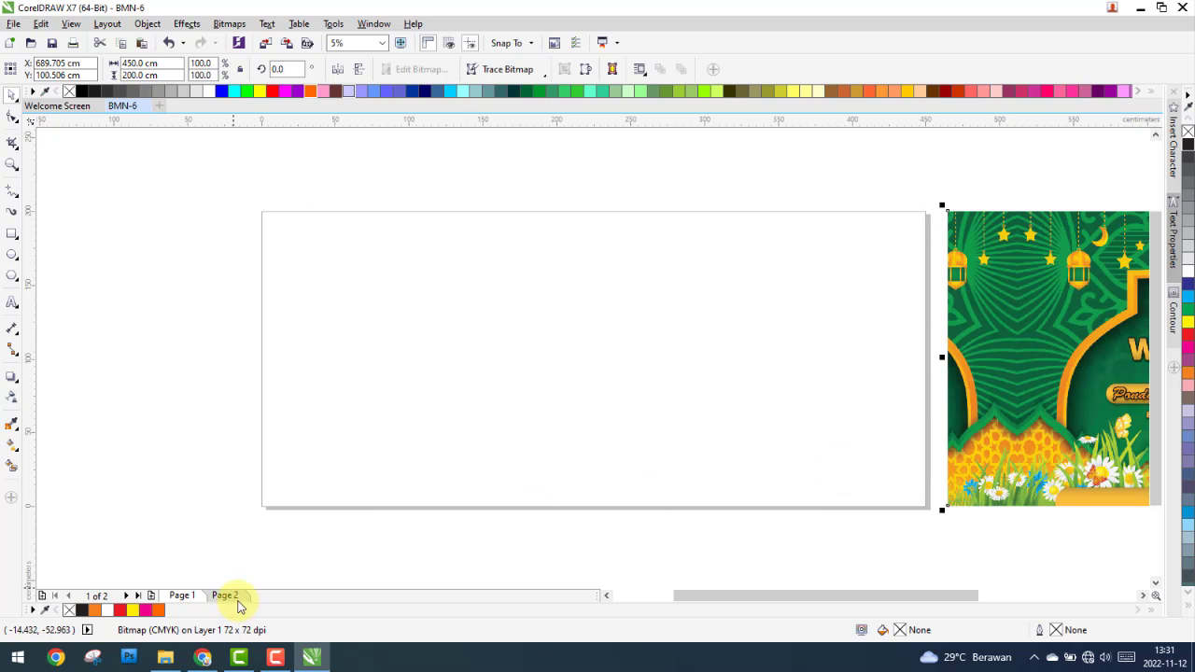
left_click(446, 494)
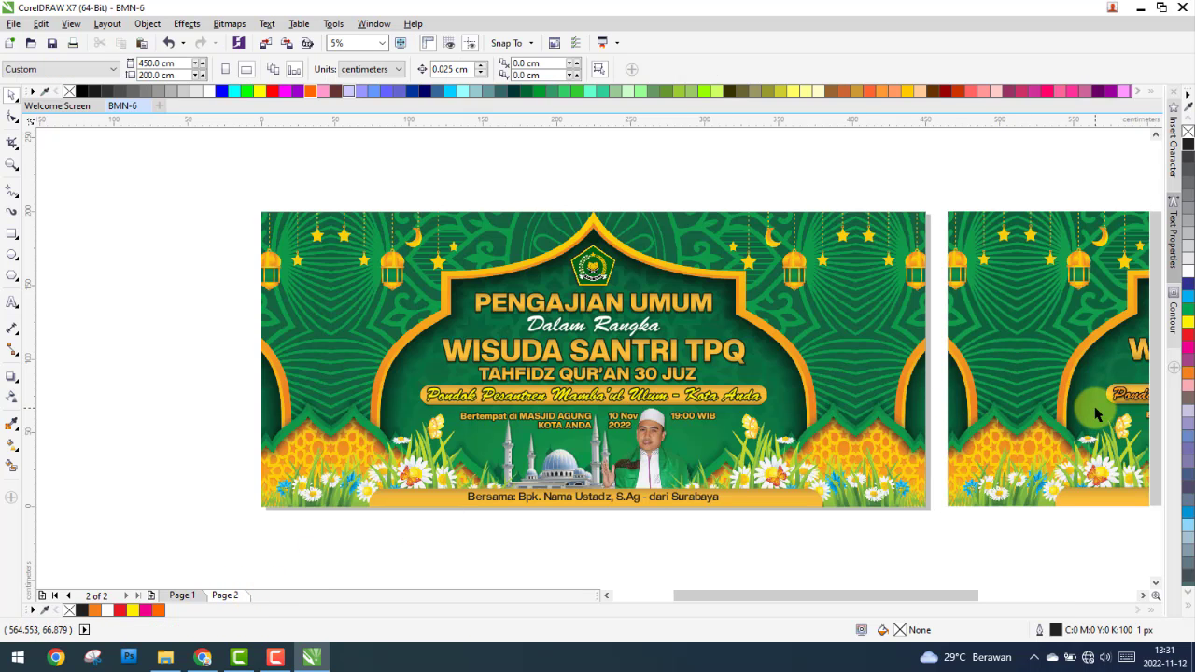
left_click_drag(1006, 413, 843, 413)
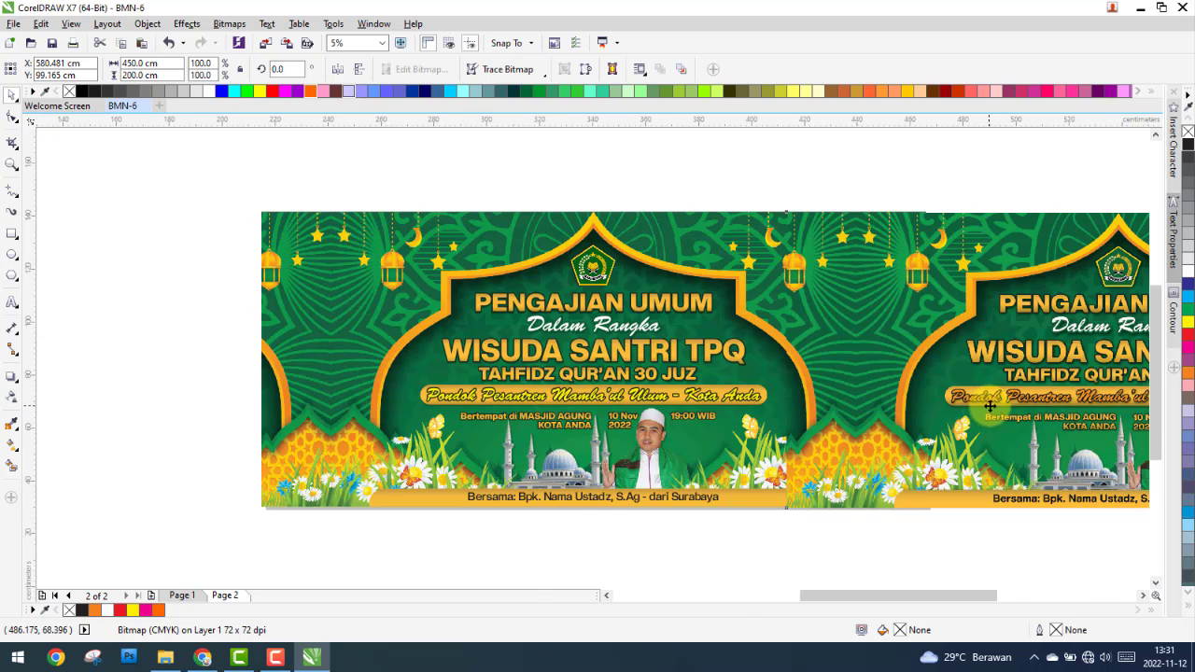
Step: Ungroup the rebuilt banner's 26 objects on Page 2
scroll(976, 402, "up", 3)
left_click(565, 387)
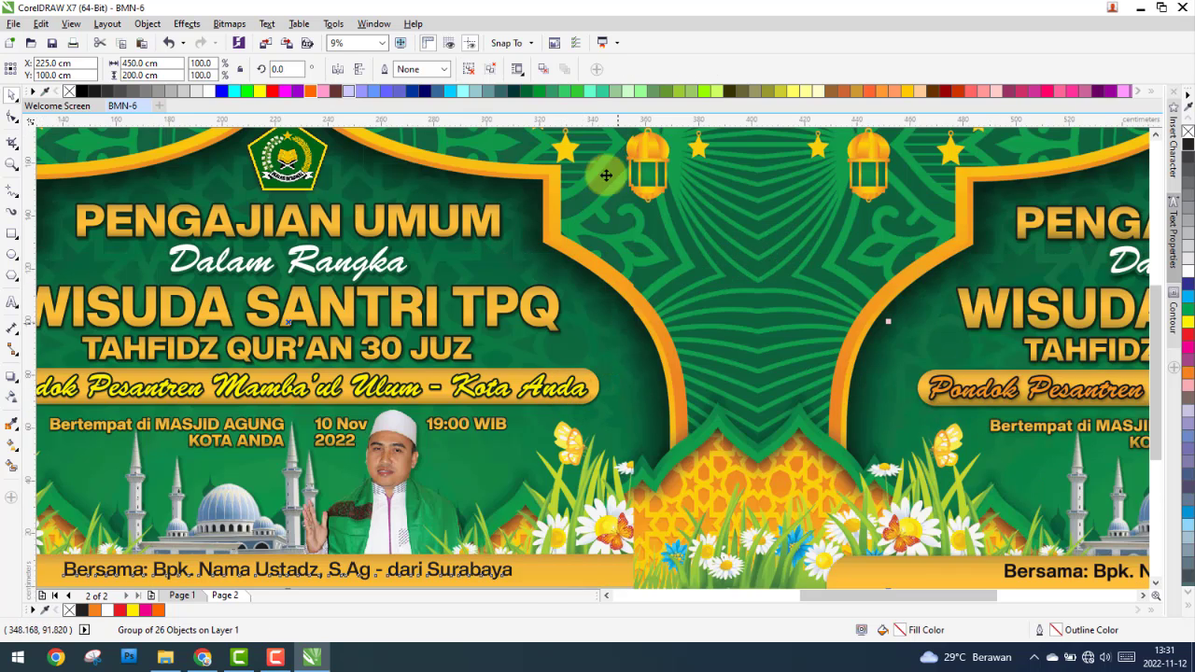
scroll(560, 280, "down", 3)
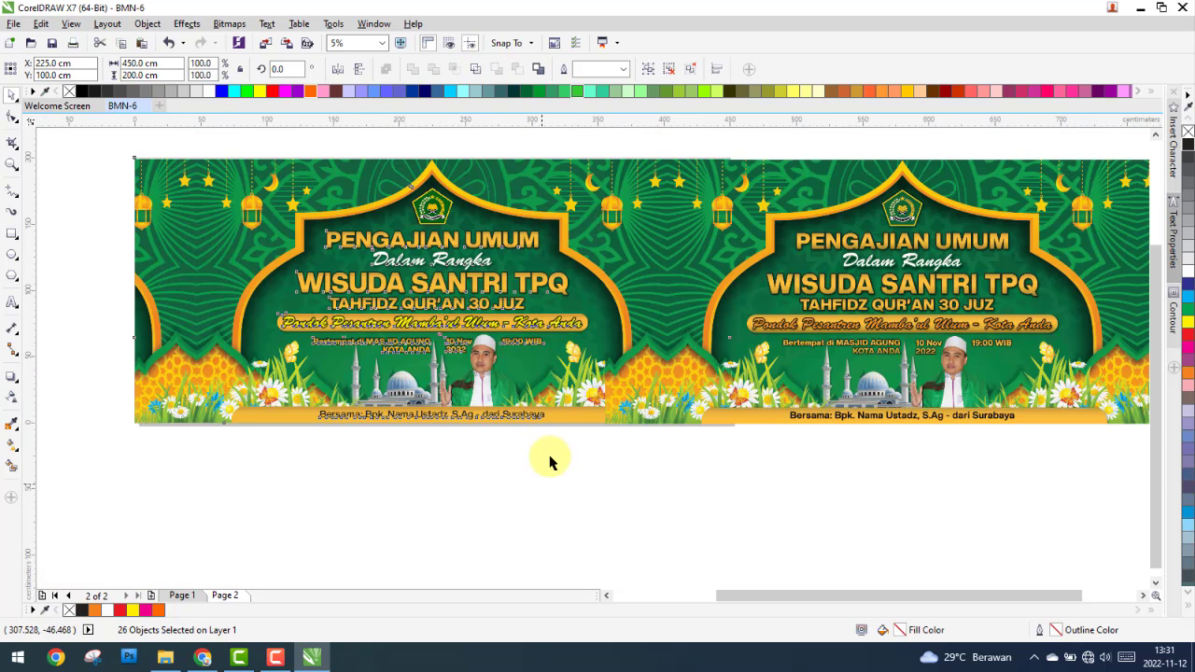
Step: Recolour the "Pondok Pesantren Mamba'ul Ulum - Kota Anda" text with the orange fill sampled from the same text in the finished design
left_click(578, 324, "ctrl")
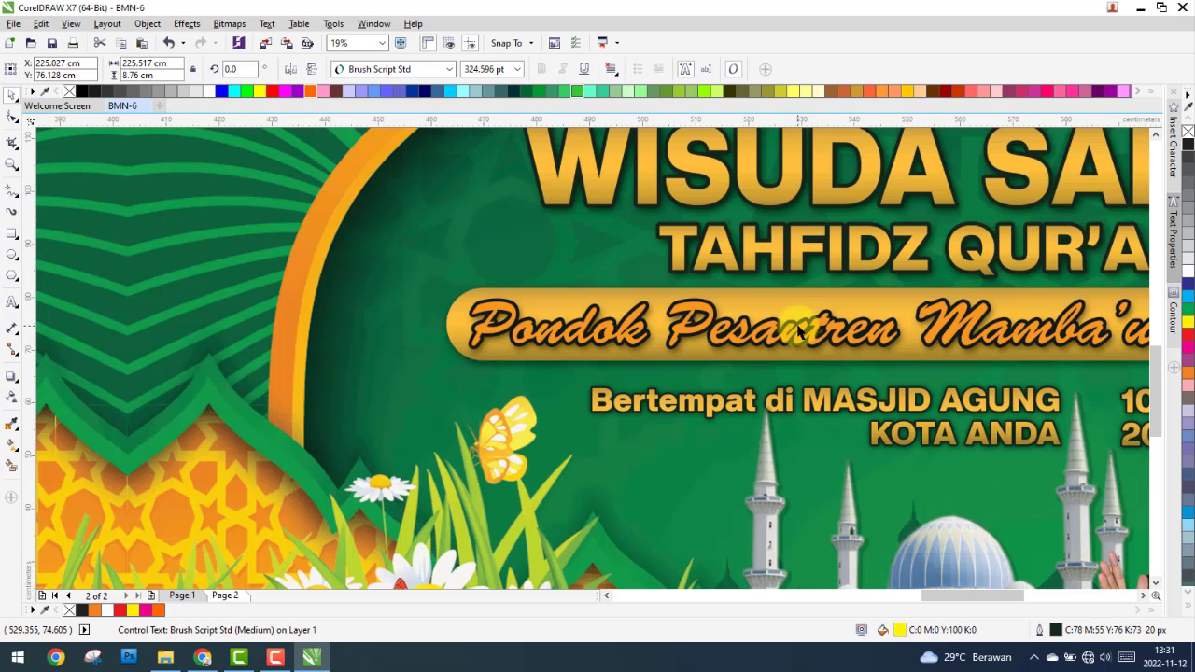
scroll(849, 323, "up", 5)
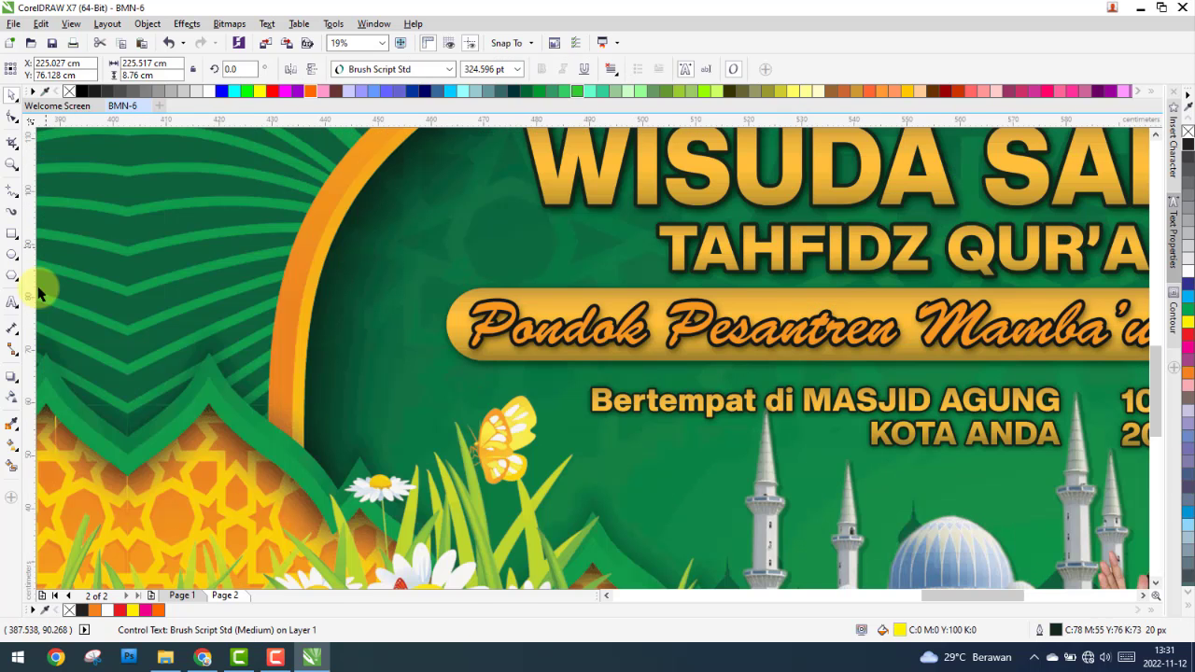
double_click(901, 633)
left_click(860, 280)
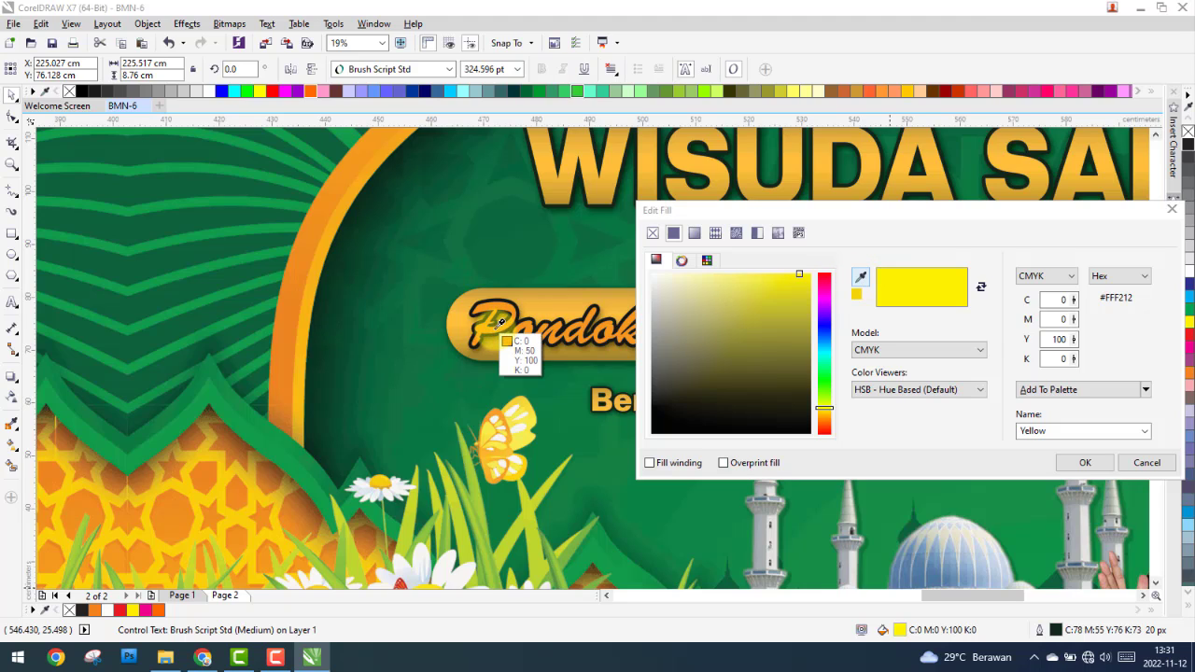
left_click(498, 326)
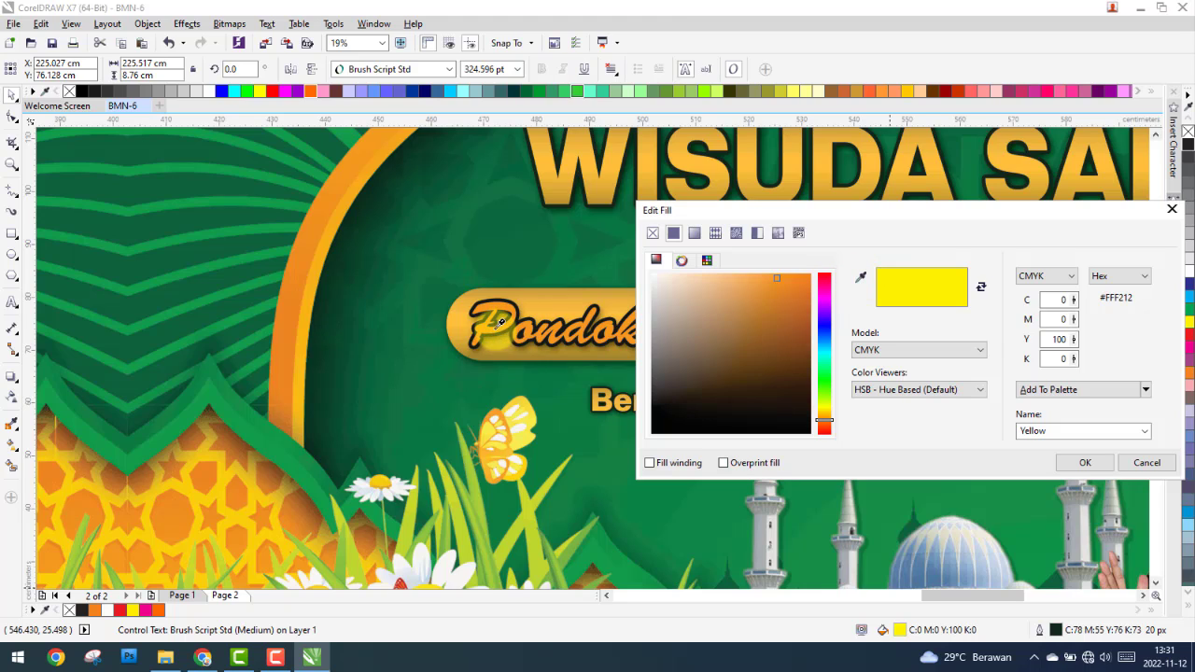
left_click(1086, 463)
scroll(868, 368, "down", 4)
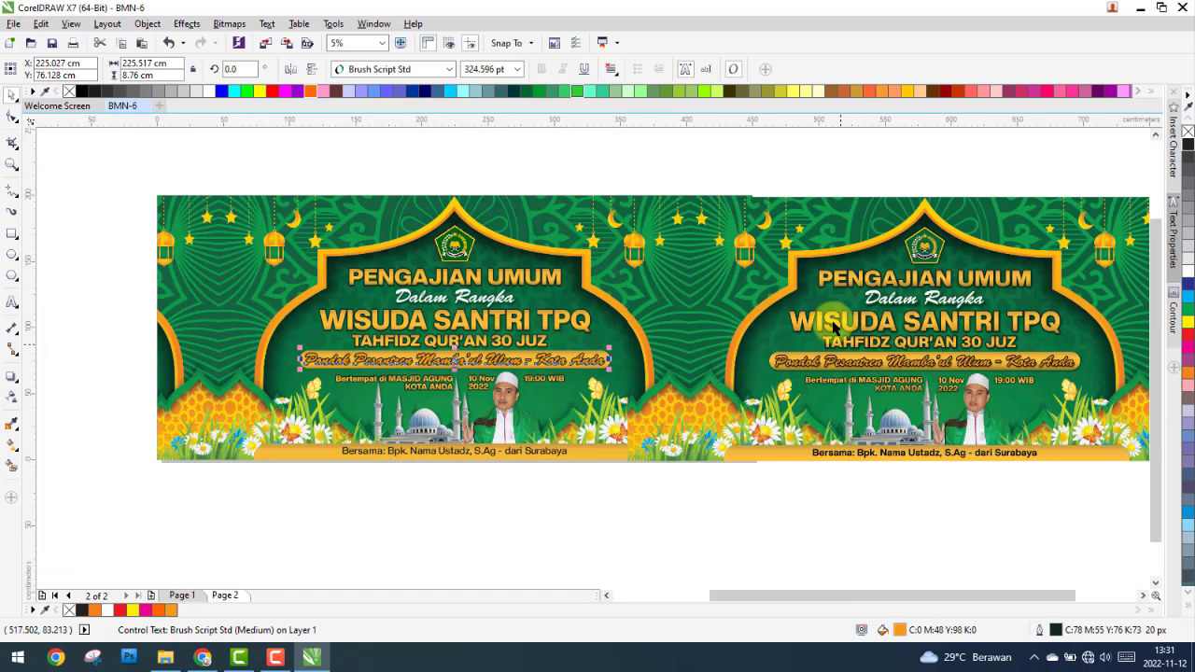
Step: Move the finished design bitmap clear of the Page 2 banner into the empty area outside the page
left_click(838, 275)
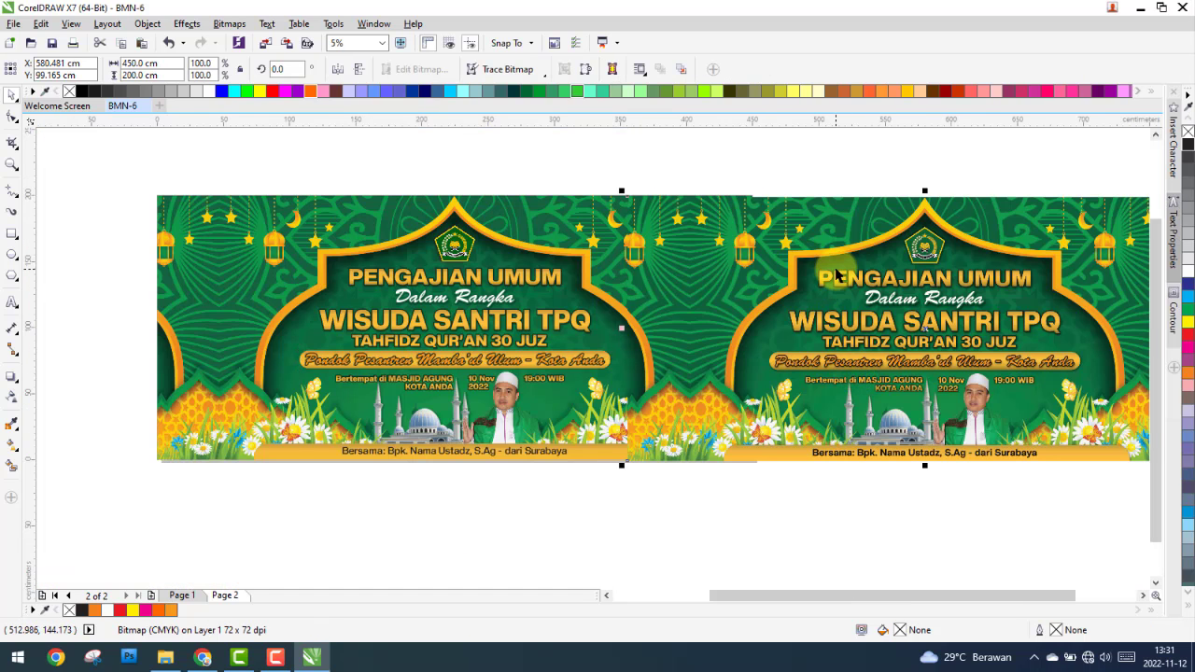
left_click(192, 594)
left_click(224, 594)
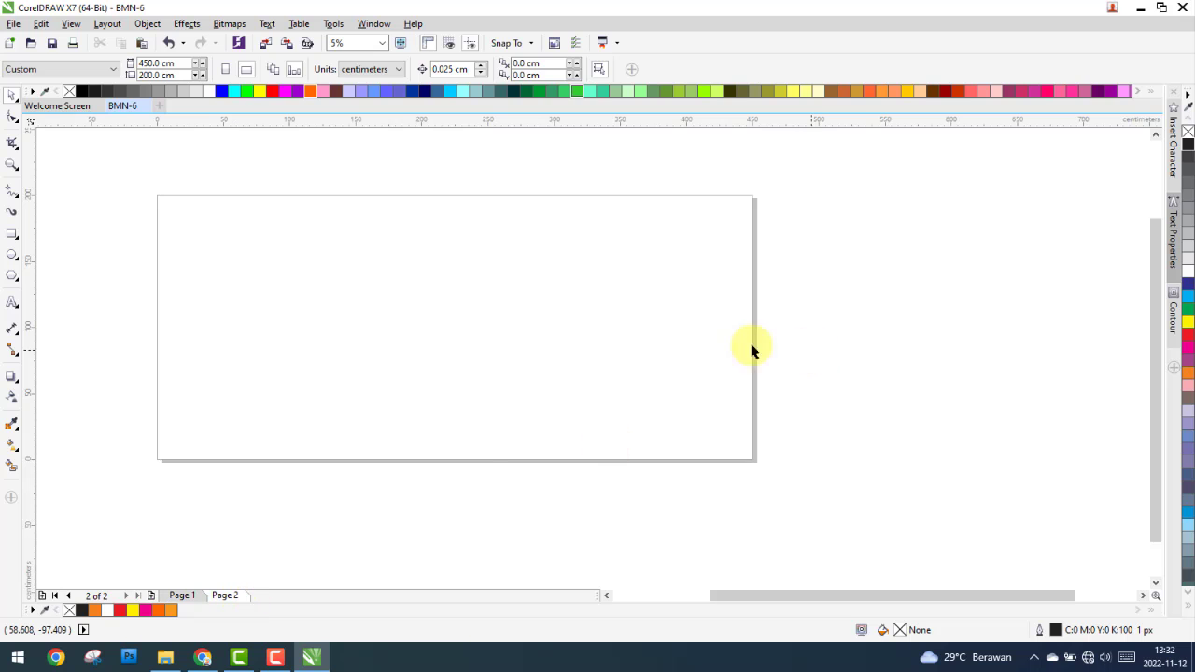
left_click(752, 346)
left_click_drag(778, 318, 980, 319)
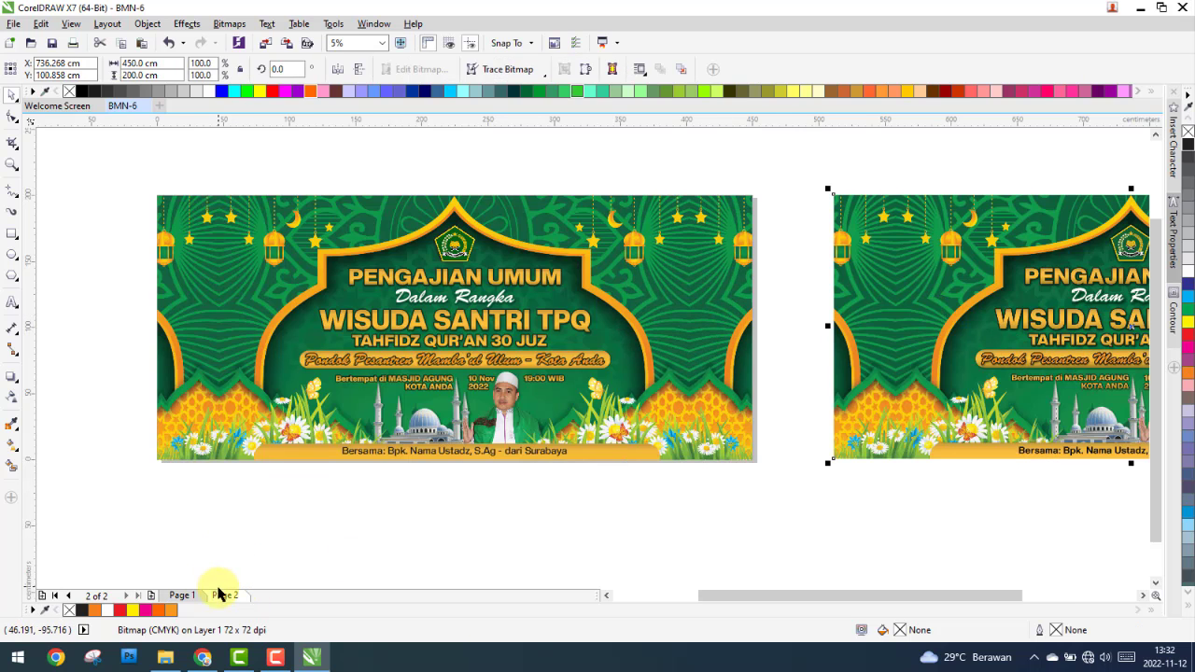
Step: Centre the finished design bitmap on Page 1 and deselect it
left_click(182, 595)
left_click(859, 346)
key("p")
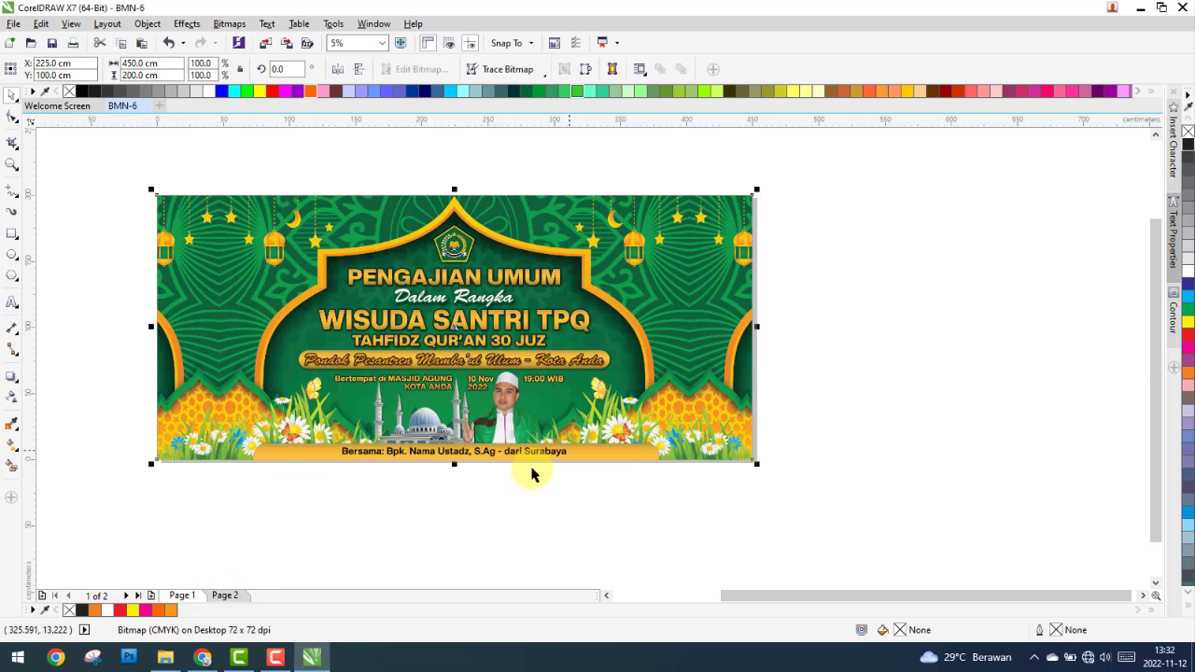
left_click(486, 495)
Step: Fit the view to the page and alternate between Page 1 and Page 2 to check the recoloured text against the finished design
left_click(383, 43)
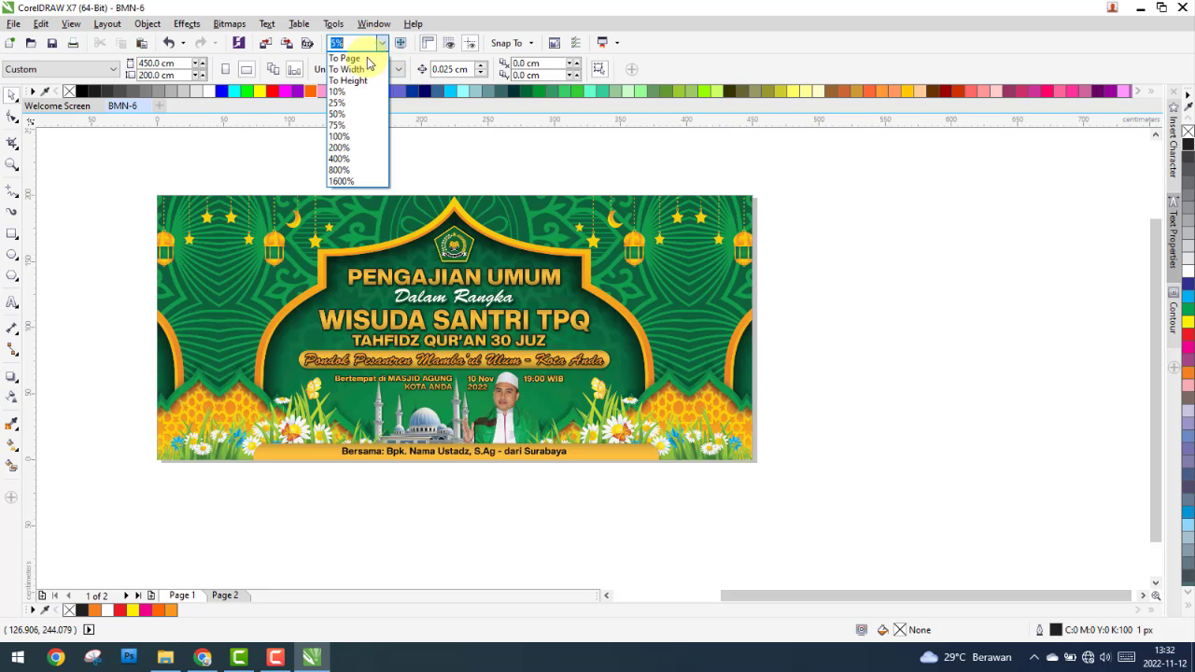
left_click(361, 59)
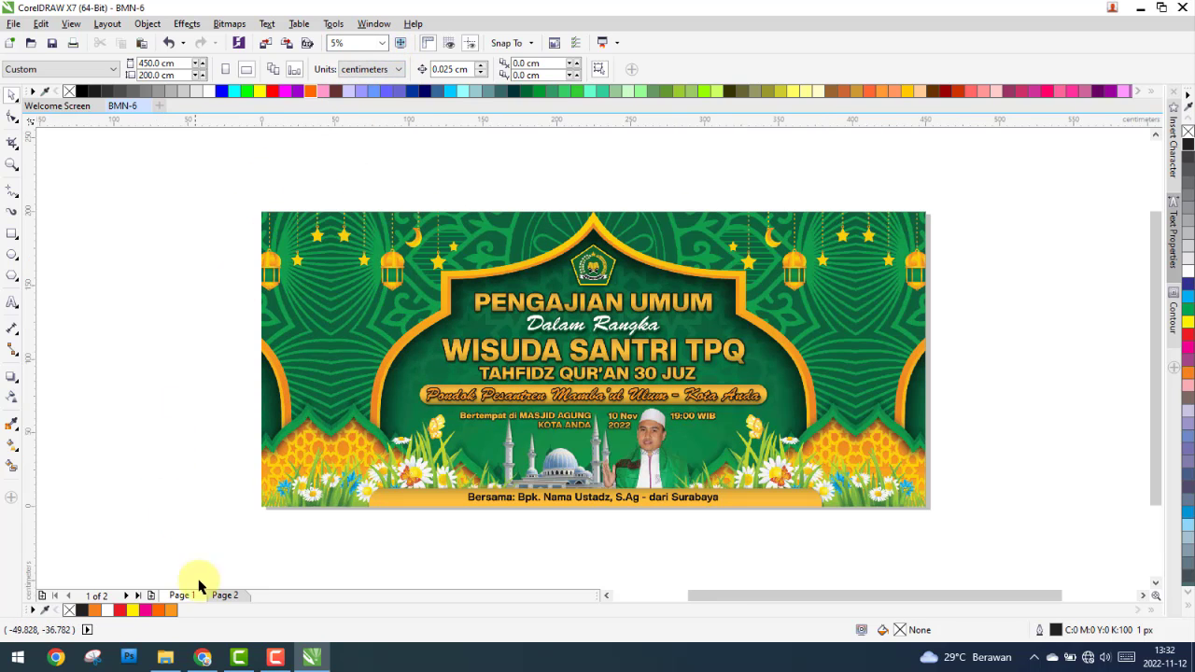
left_click(224, 595)
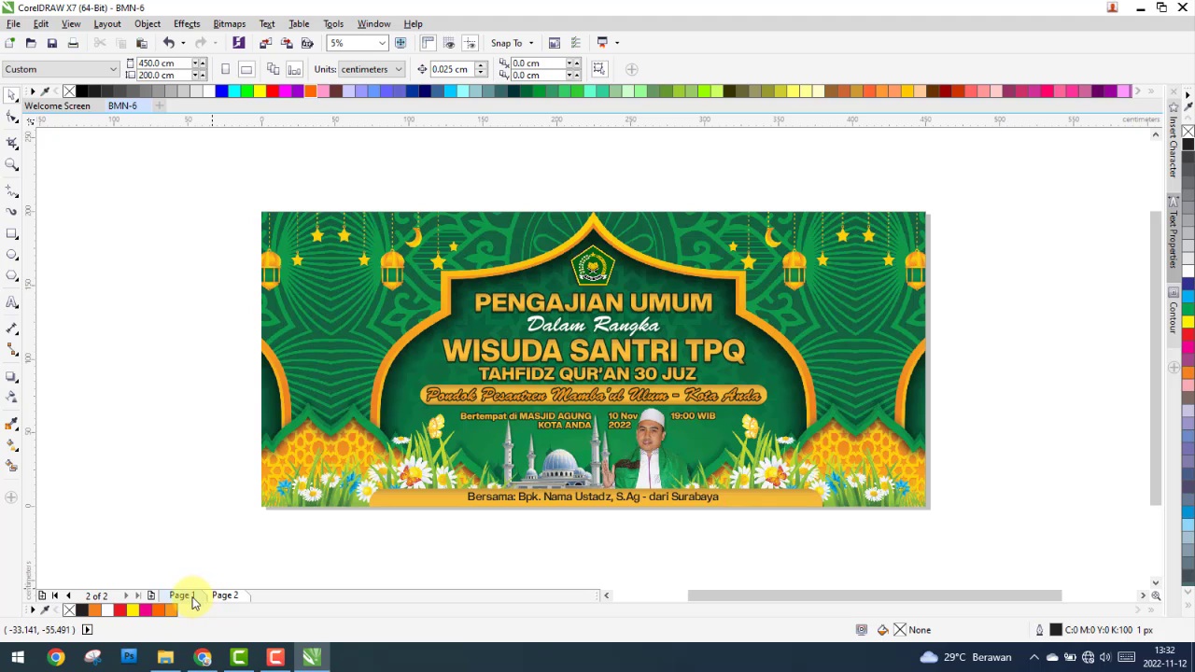
left_click(180, 596)
left_click(226, 596)
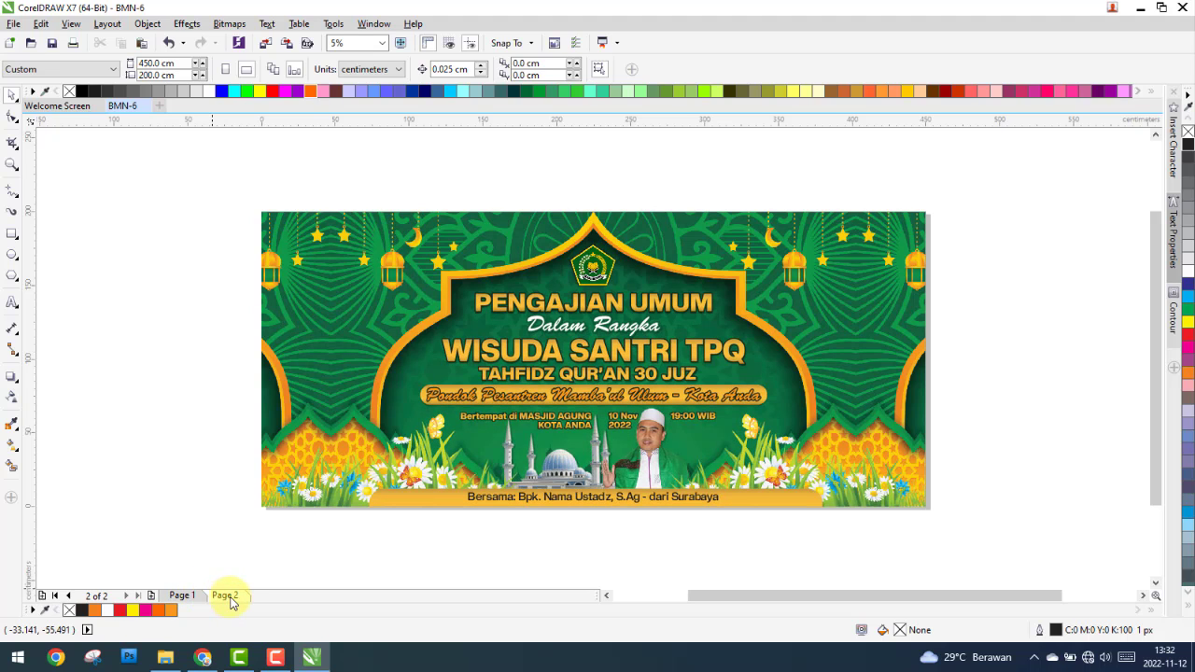
left_click(182, 596)
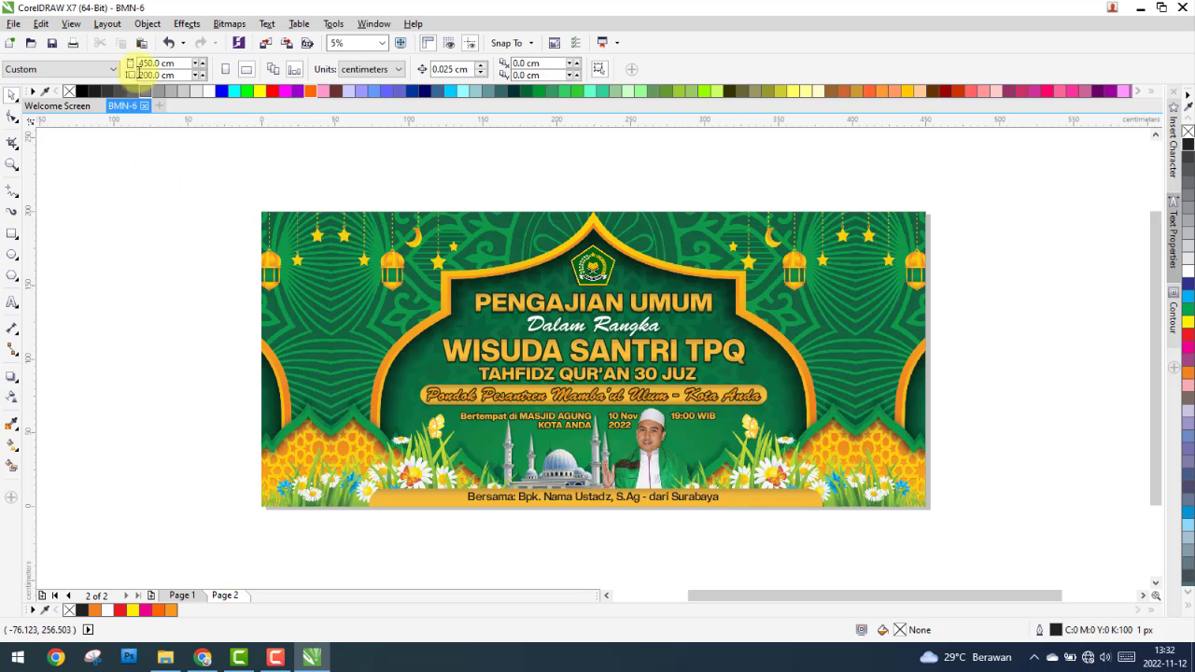
Step: Show the Page 2 banner in Wireframe view to examine its object outlines
left_click(73, 26)
left_click(93, 42)
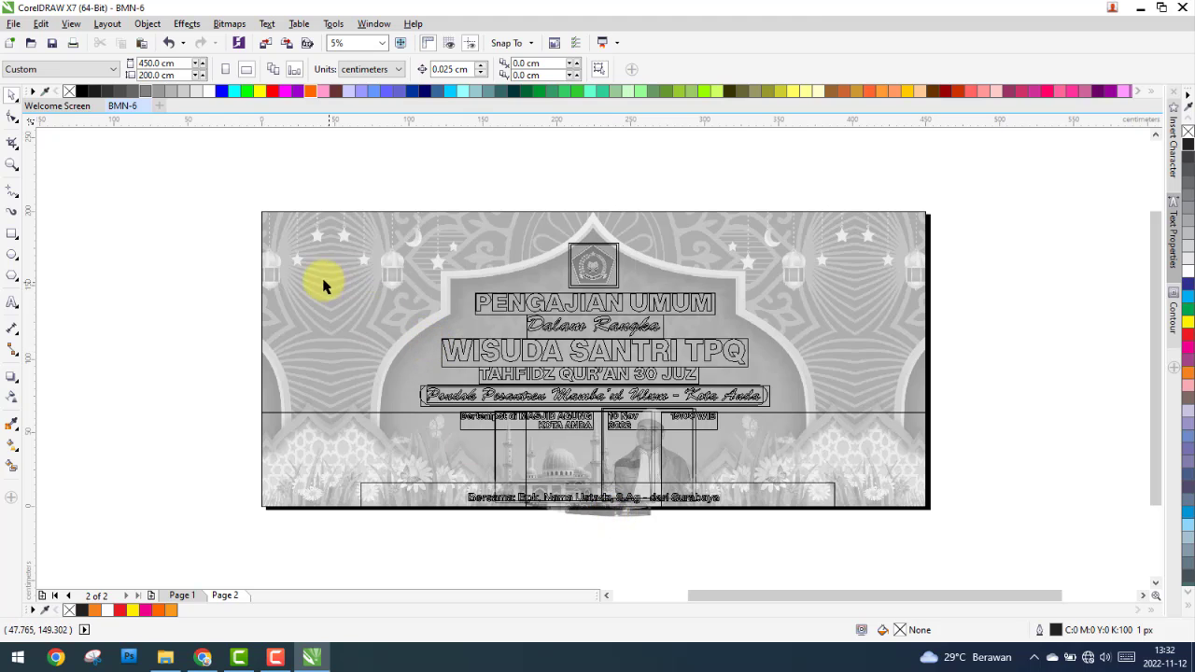
left_click(71, 24)
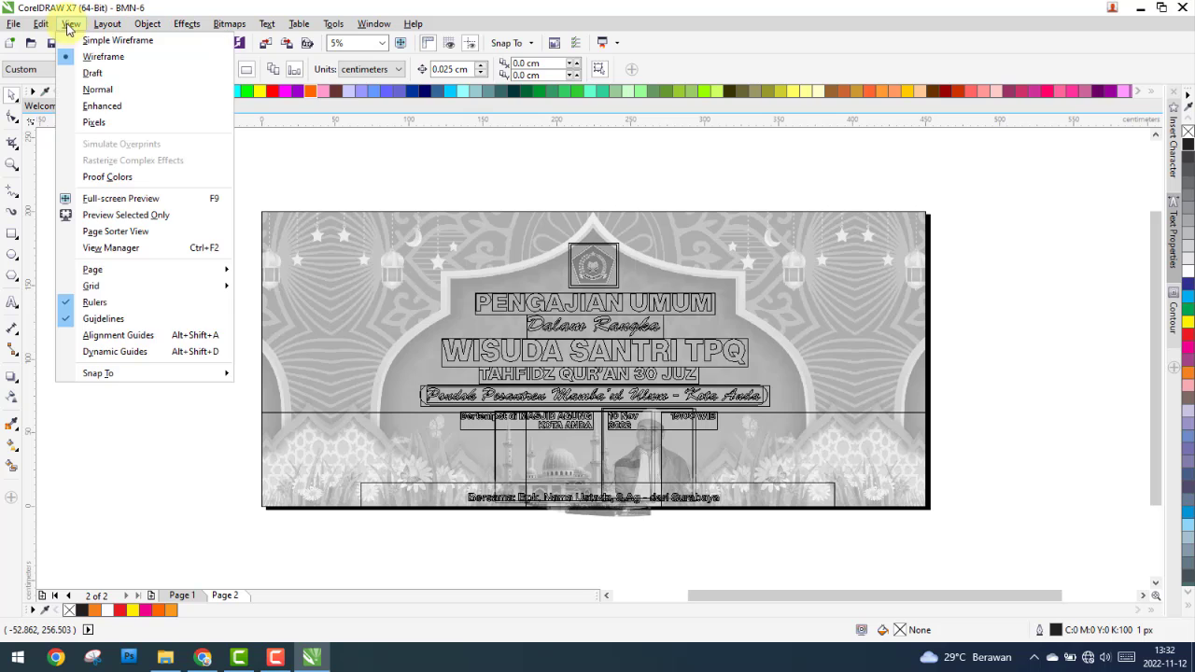
left_click(192, 496)
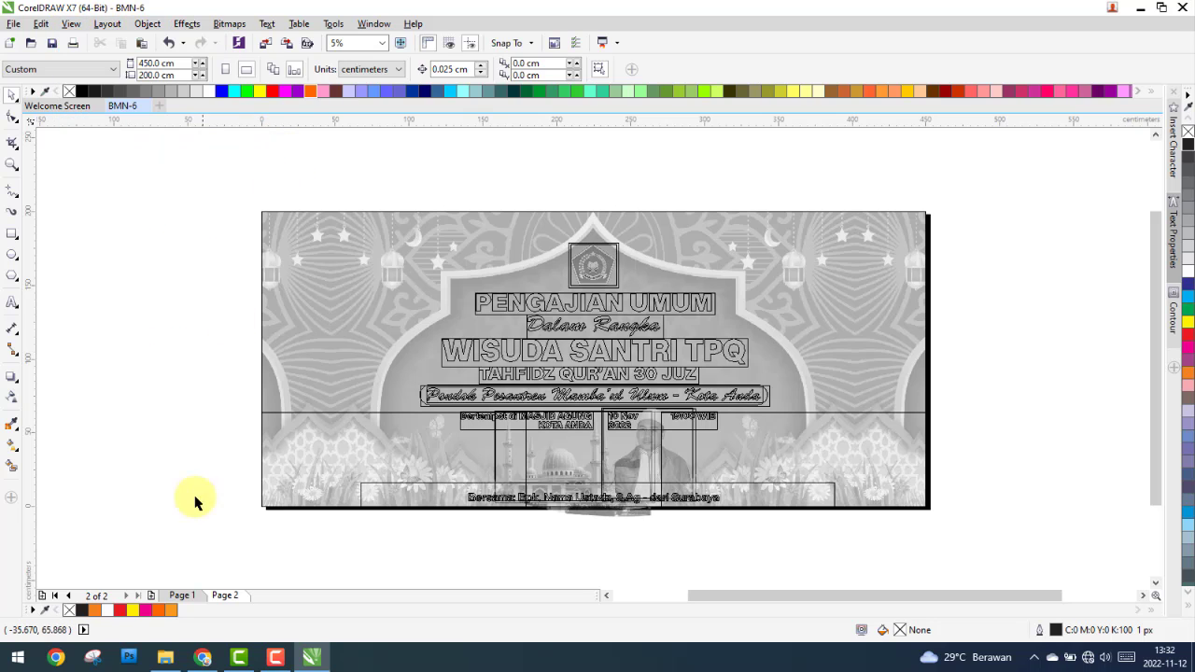
Step: Delete the finished design bitmap from Page 1 and remove that empty page from the document
left_click(187, 595)
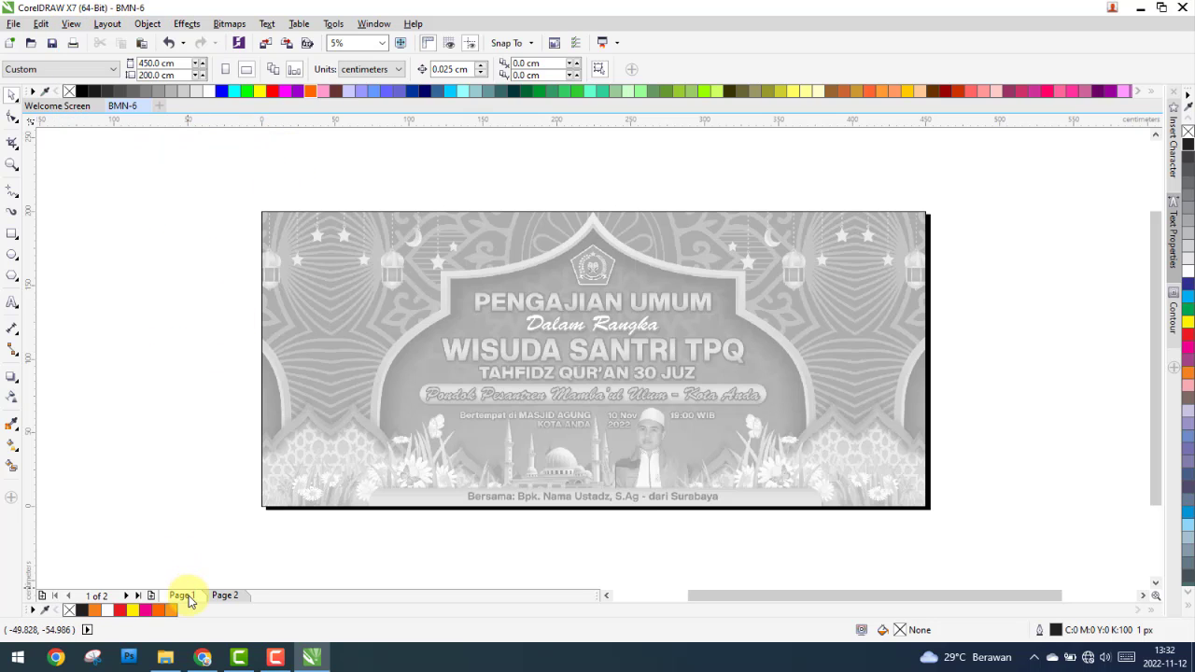
left_click(376, 271)
right_click(376, 274)
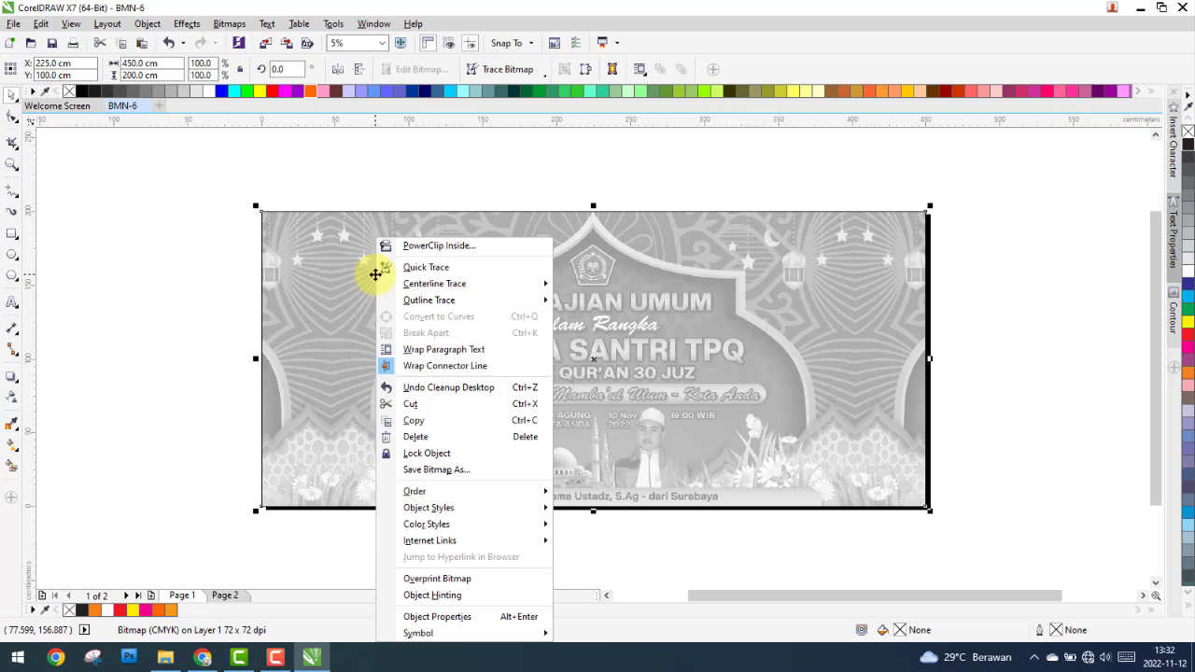
left_click(415, 436)
right_click(193, 595)
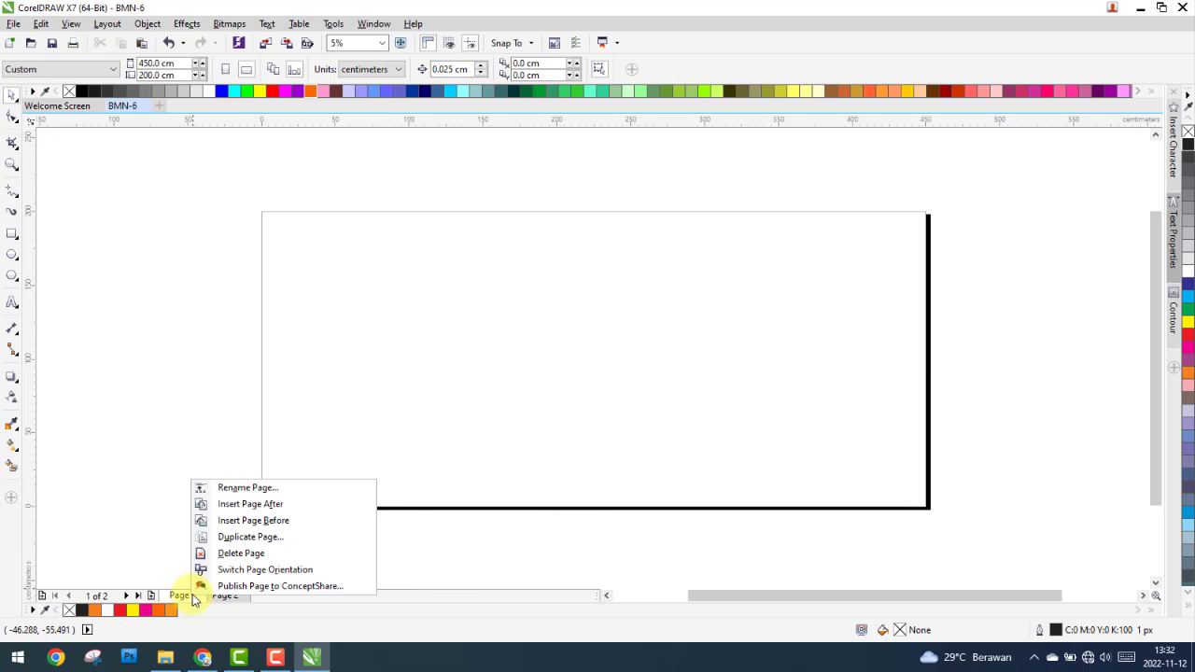
left_click(228, 553)
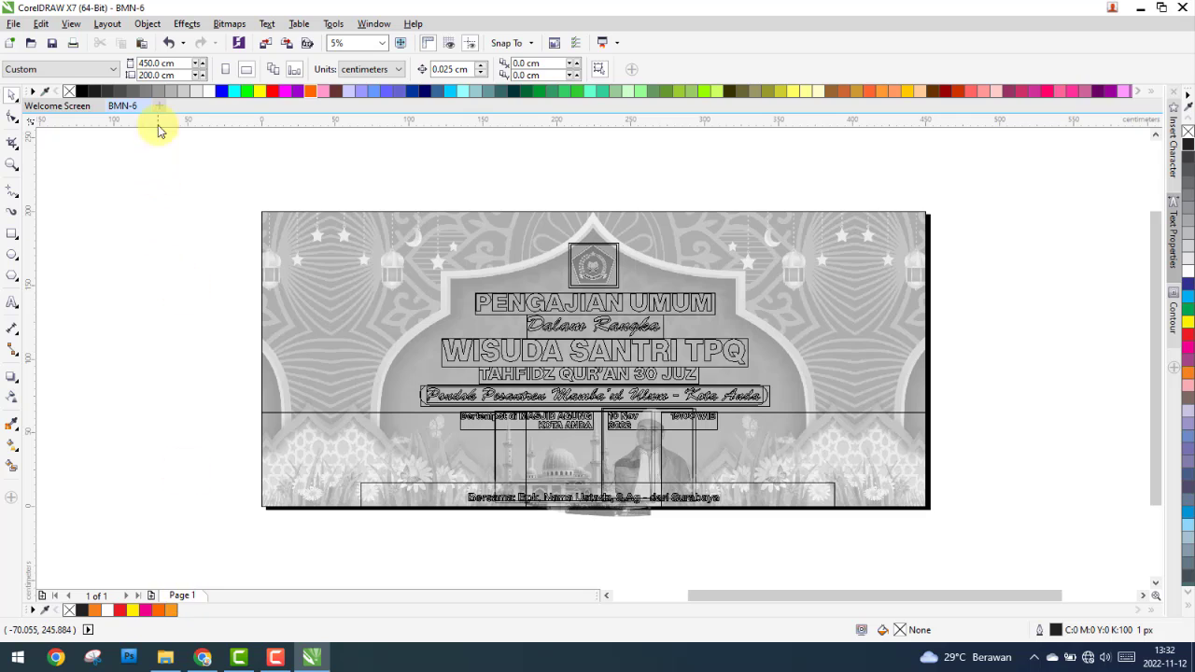
Step: Switch the display from Wireframe back to a full-colour view and leave all banner objects deselected
left_click(75, 24)
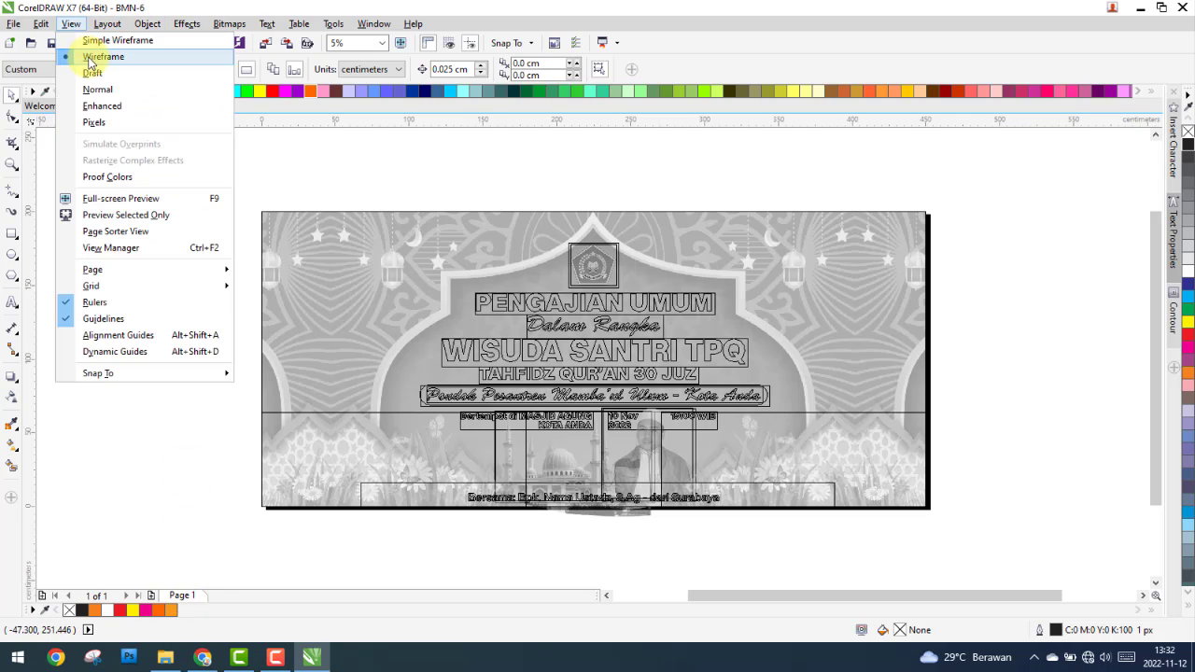
left_click(98, 102)
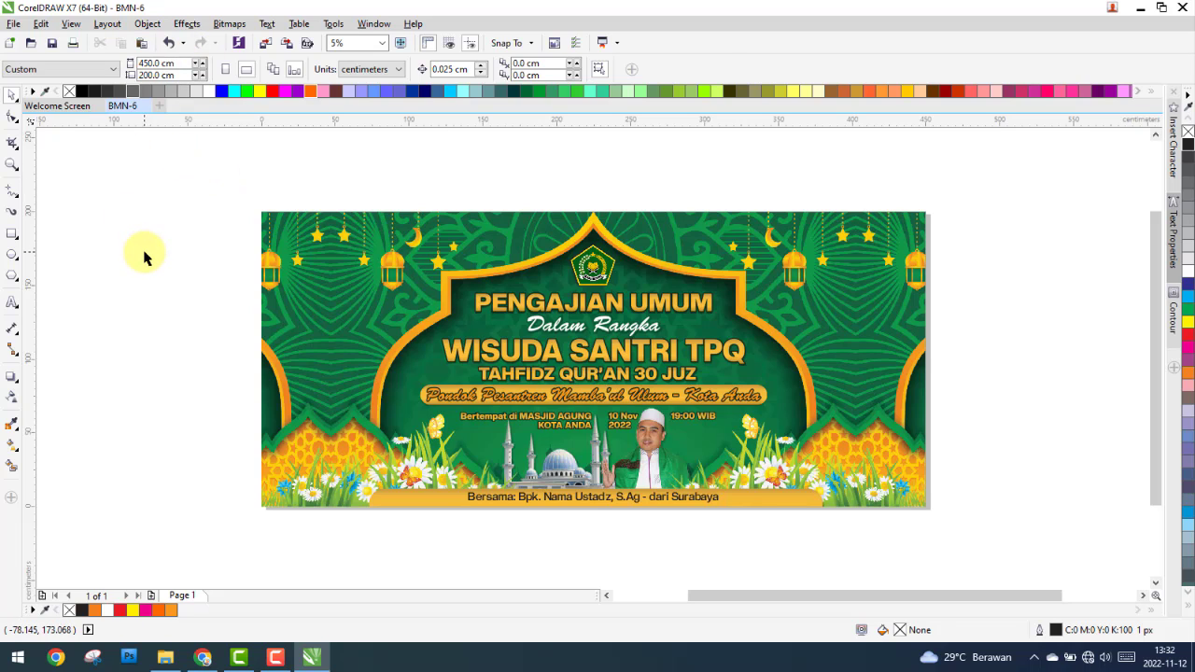
key("ctrl+a")
left_click(144, 258)
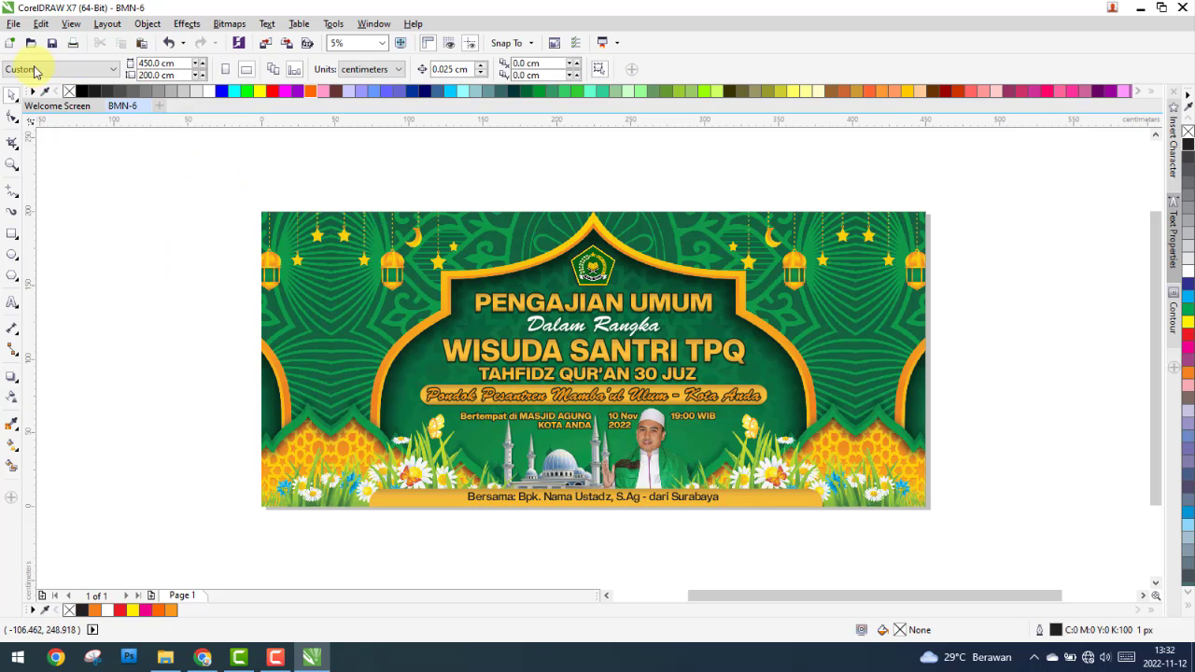
Step: Save the banner drawing as BMN-6 in CDR format, Version 17.0, in the folder E:\Desain\BMN-6\BMN-6C
left_click(13, 23)
left_click(47, 165)
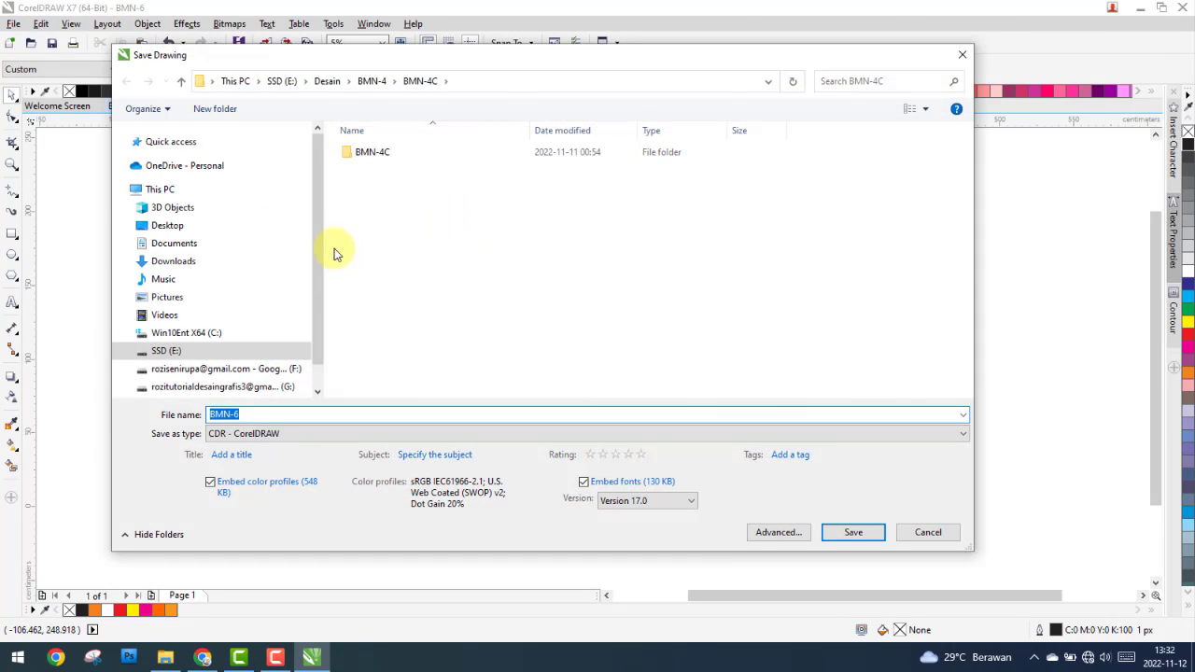
left_click(325, 80)
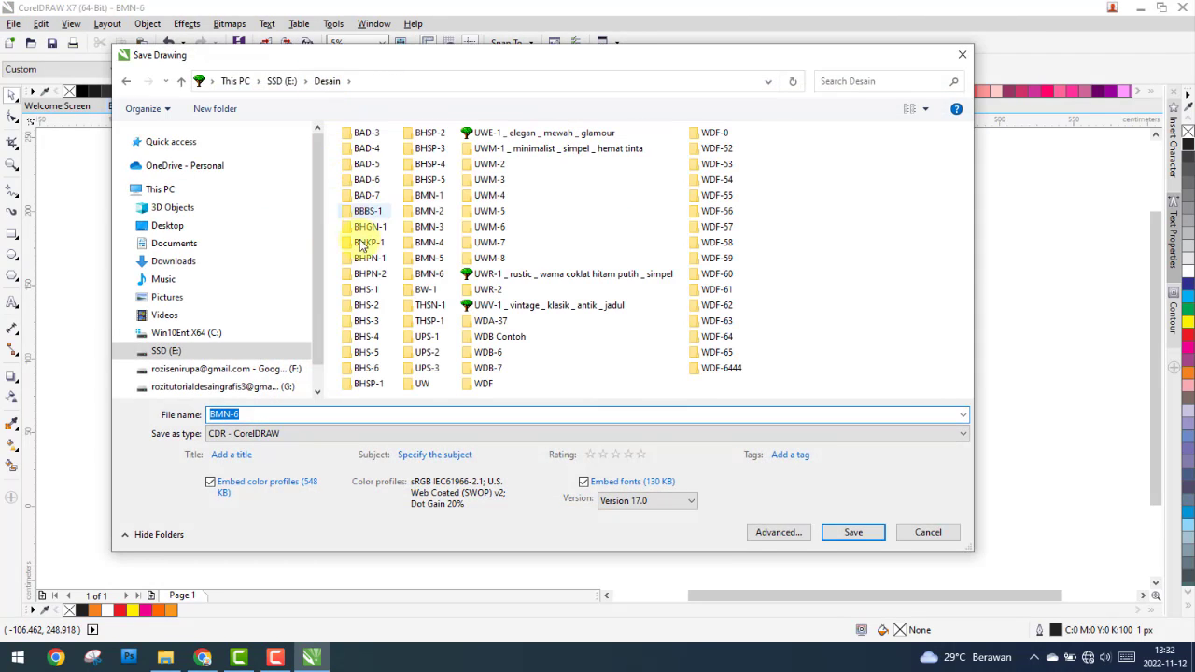
double_click(422, 273)
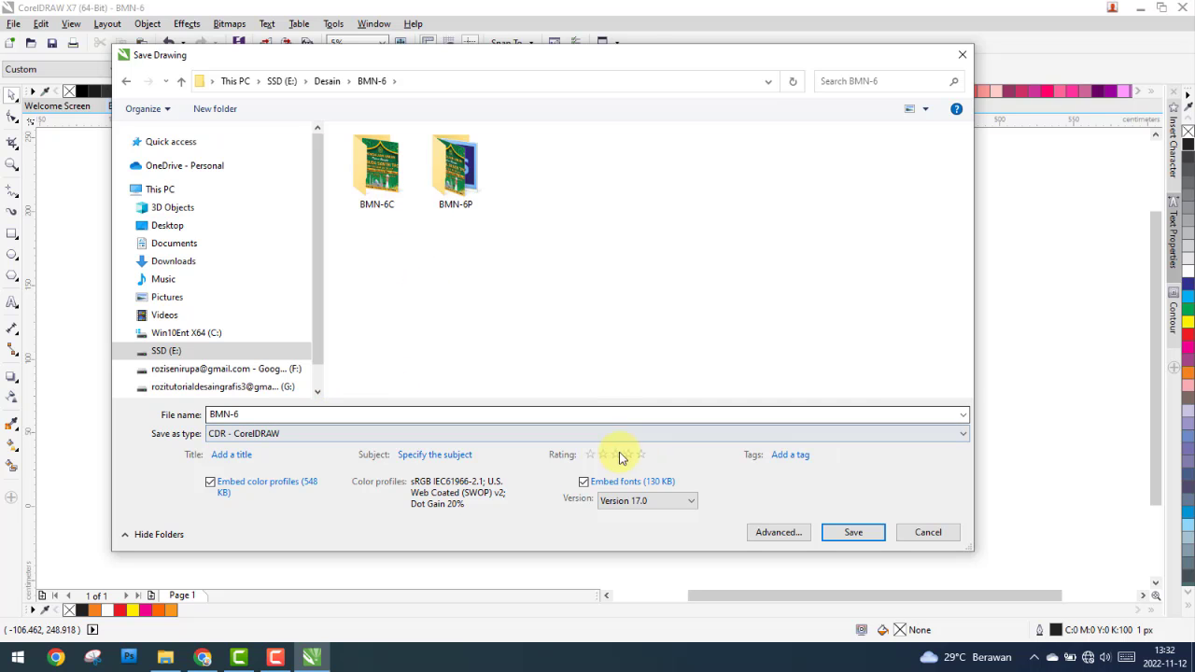
double_click(387, 182)
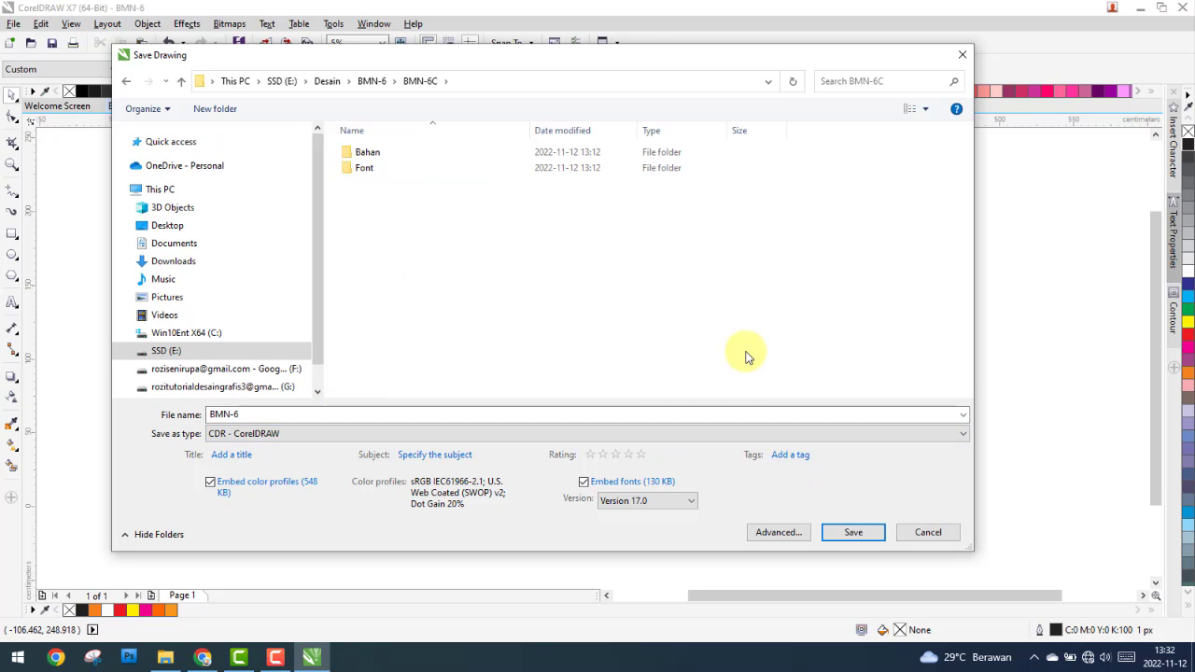
left_click(854, 534)
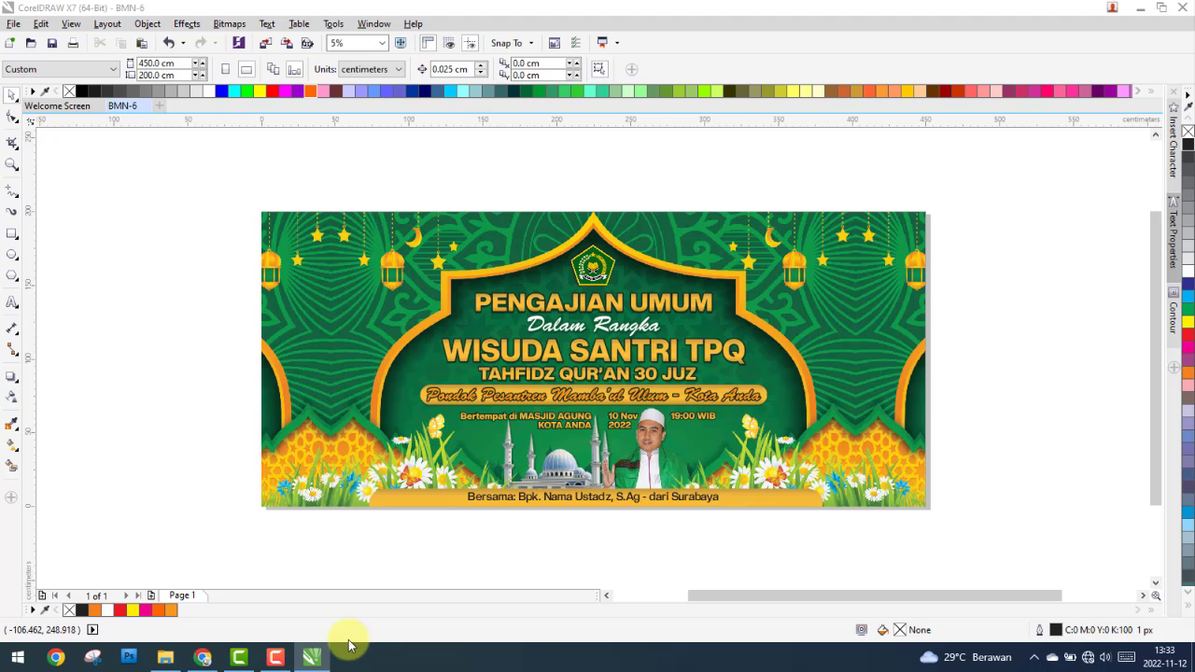
Step: Switch to File Explorer and check the BMN-6C folder for the saved drawing, refreshing its listing once saving is done
left_click(166, 657)
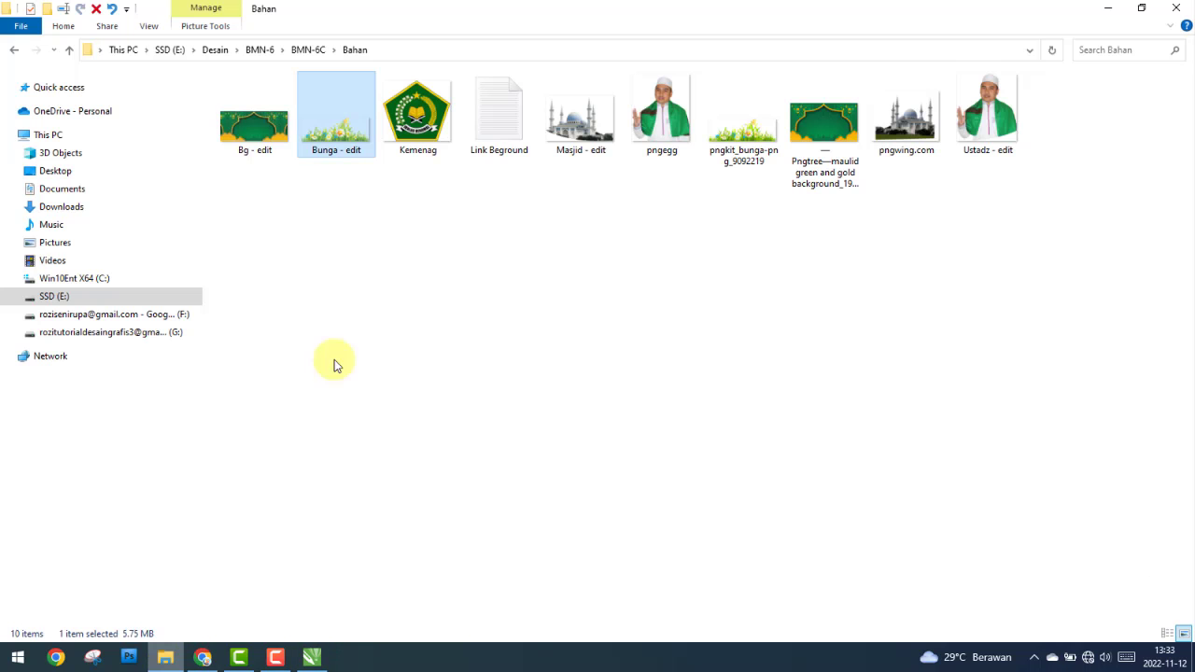
left_click(15, 50)
left_click(15, 50)
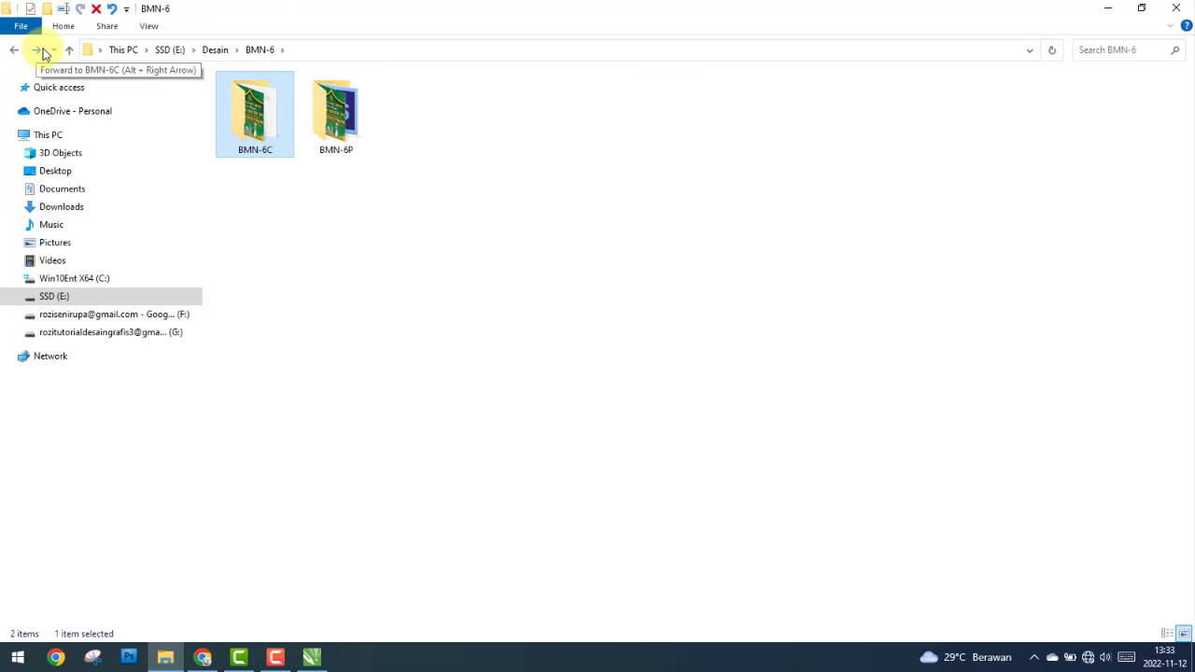
double_click(254, 112)
left_click(439, 117)
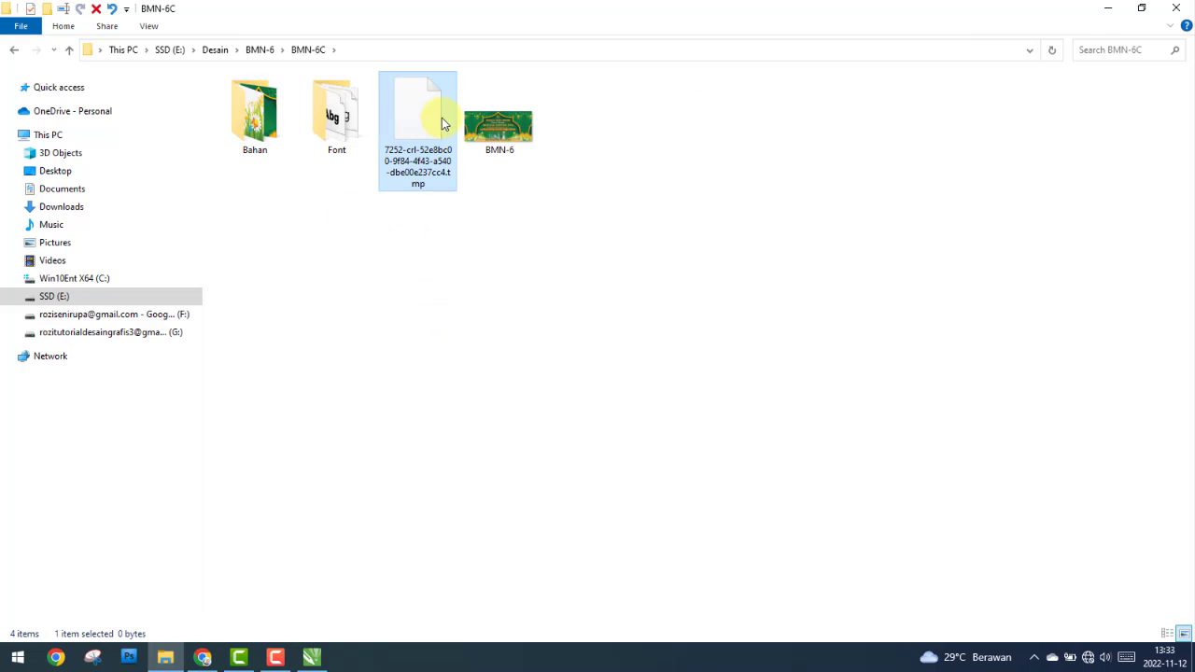
left_click(434, 272)
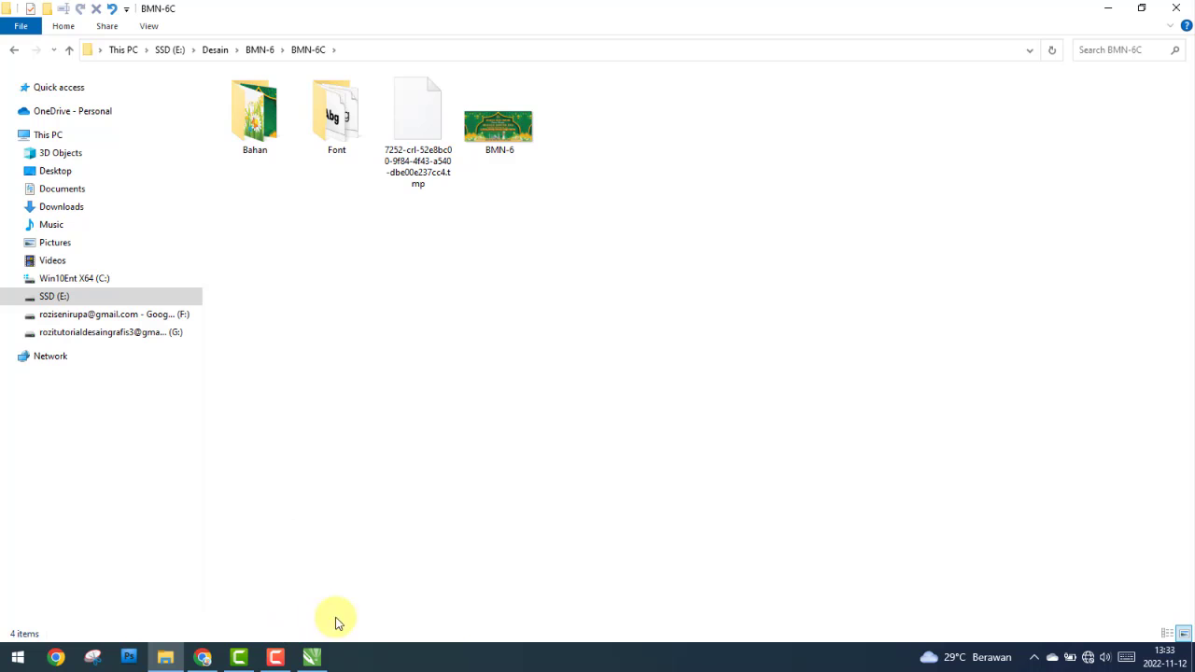
left_click(312, 657)
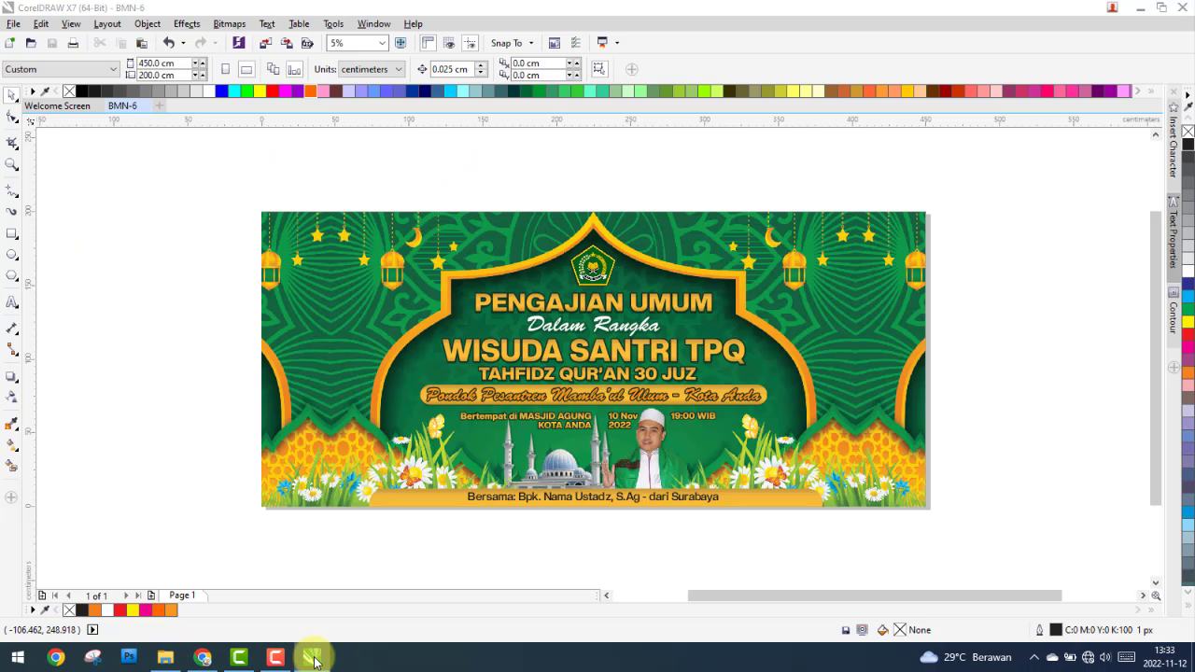
left_click(312, 657)
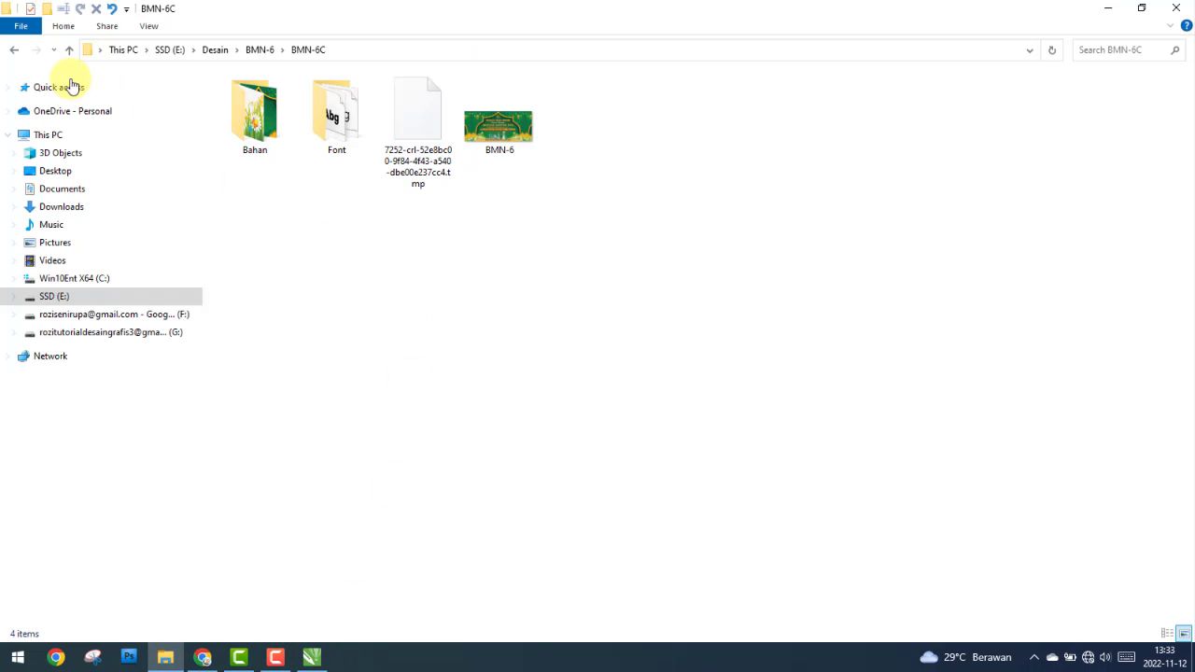
left_click(15, 53)
left_click(37, 49)
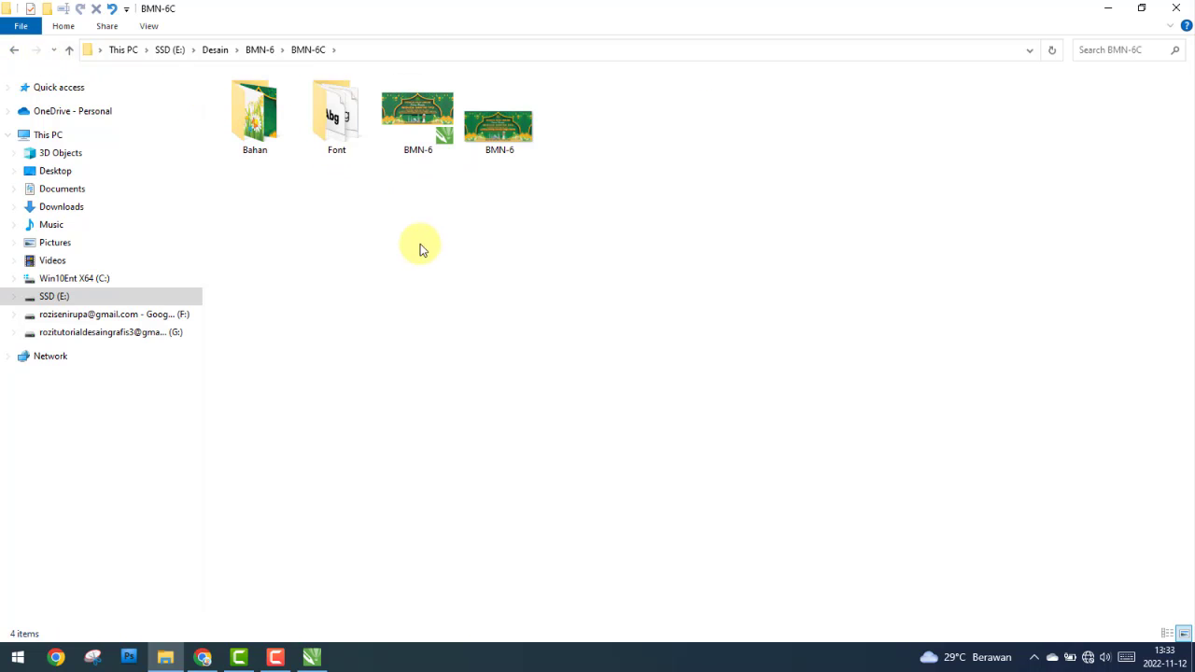
Step: Open the saved BMN-6 drawing from the BMN-6C folder and close CorelDRAW
left_click(434, 113)
double_click(432, 113)
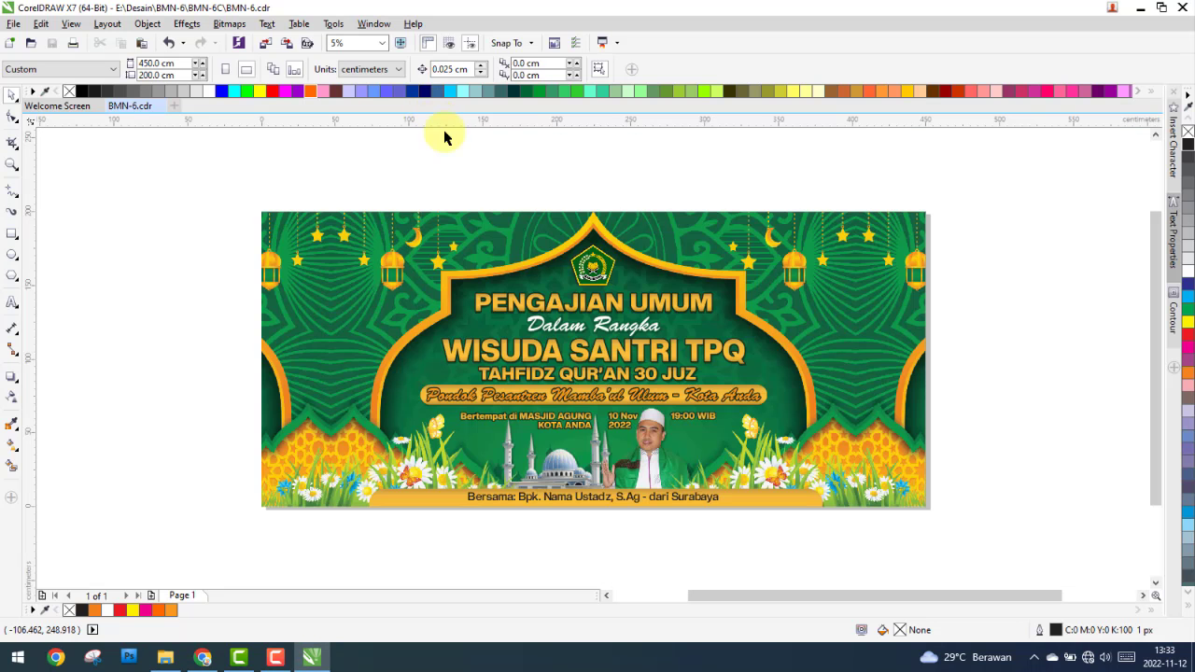
left_click(1184, 10)
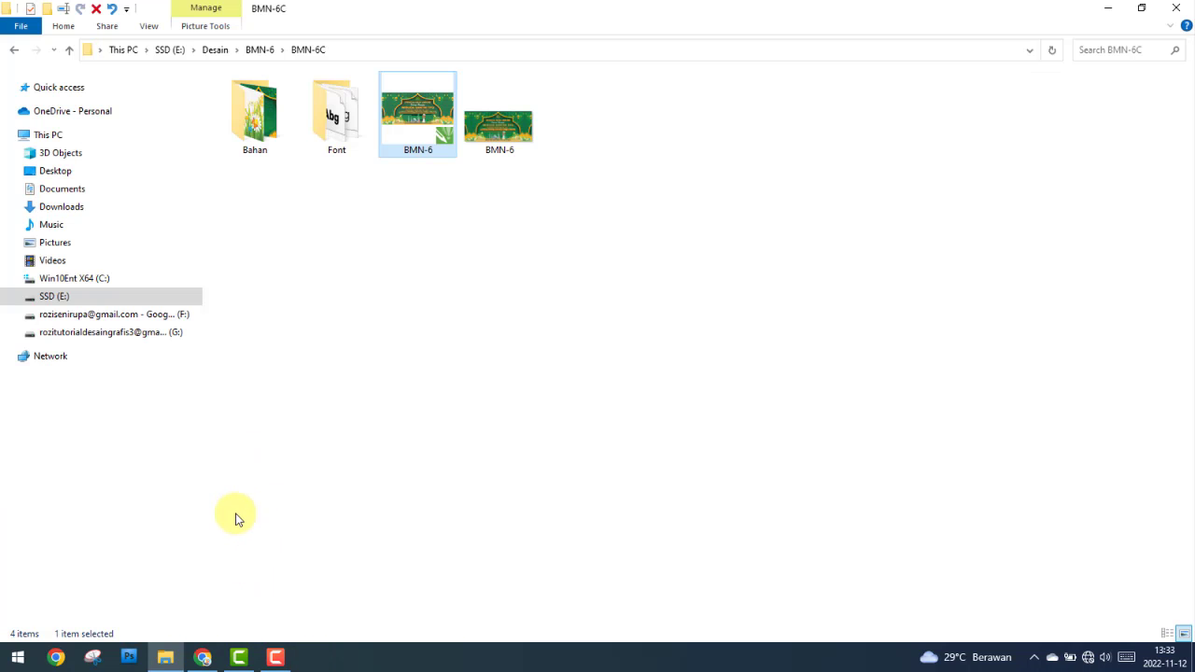
Step: Compress the BMN-6C folder into BMN-6C.rar in RAR format, with the original files deleted after archiving
left_click(17, 49)
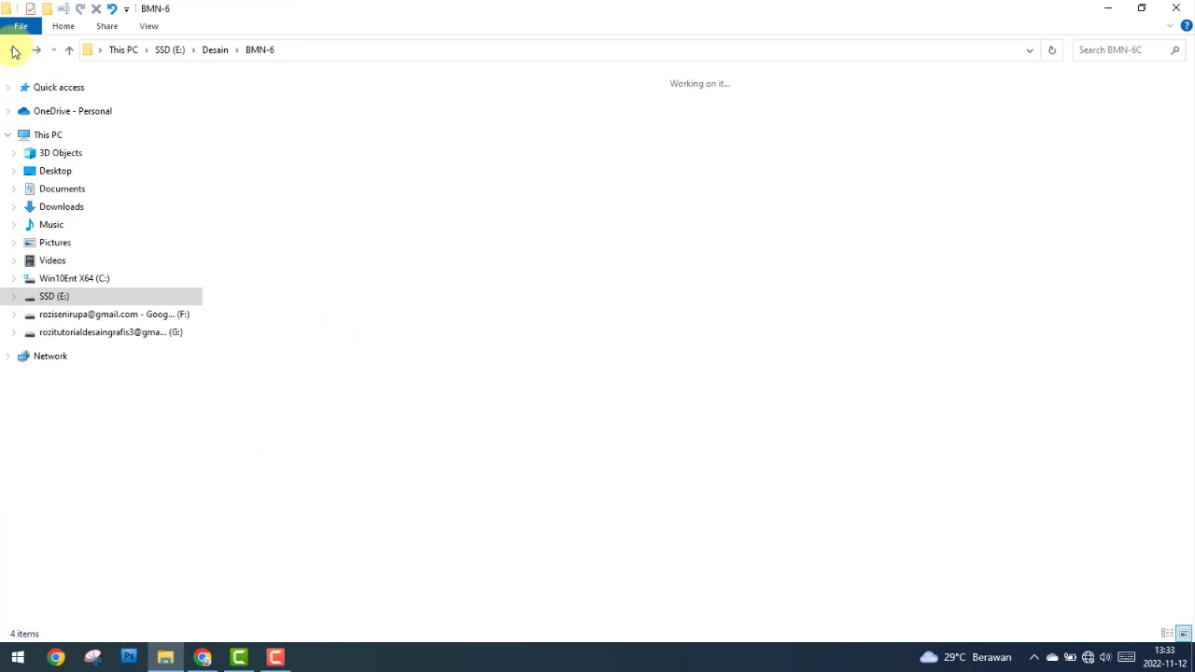
right_click(274, 138)
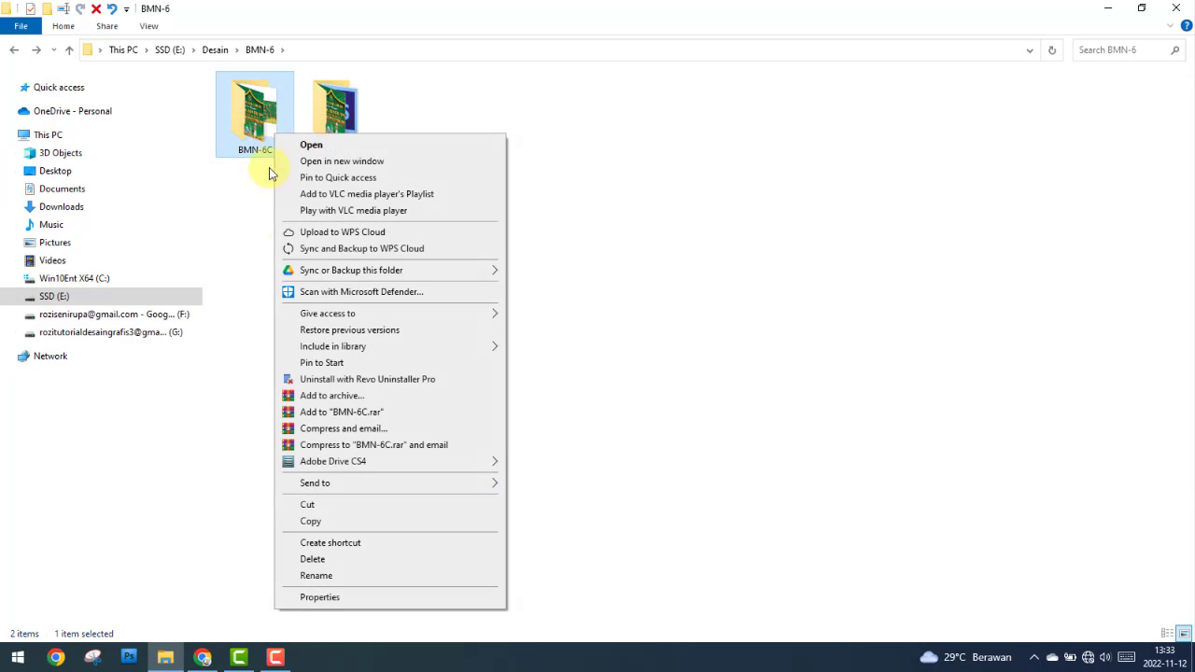
left_click(249, 277)
double_click(276, 145)
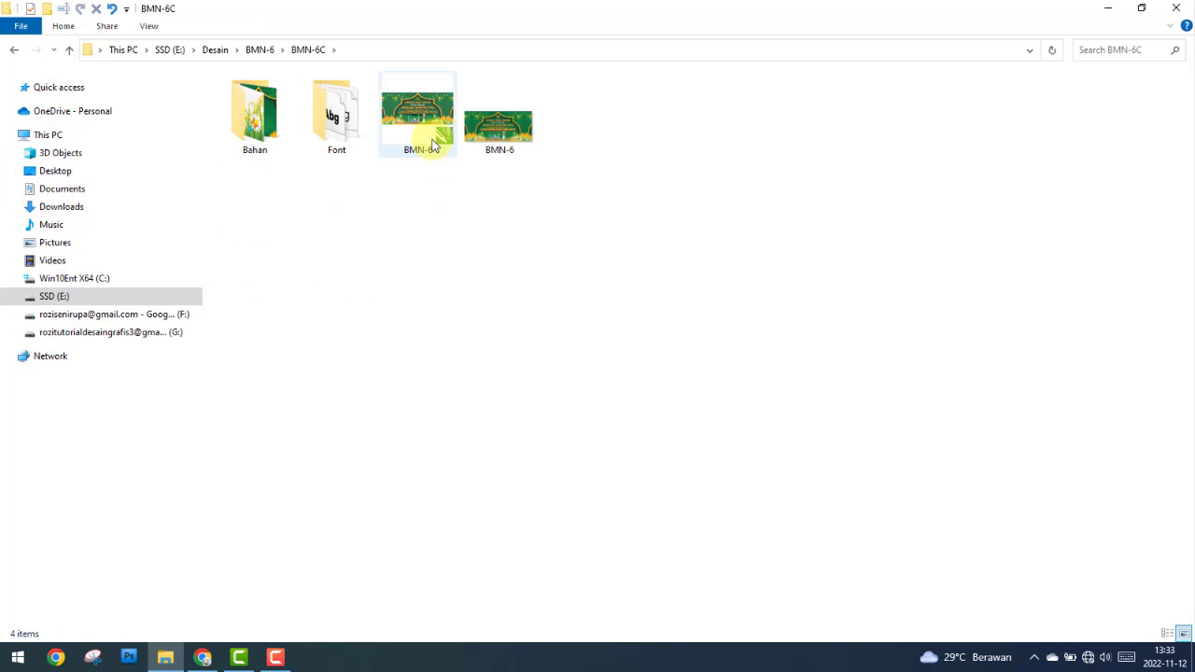
left_click(14, 50)
right_click(260, 136)
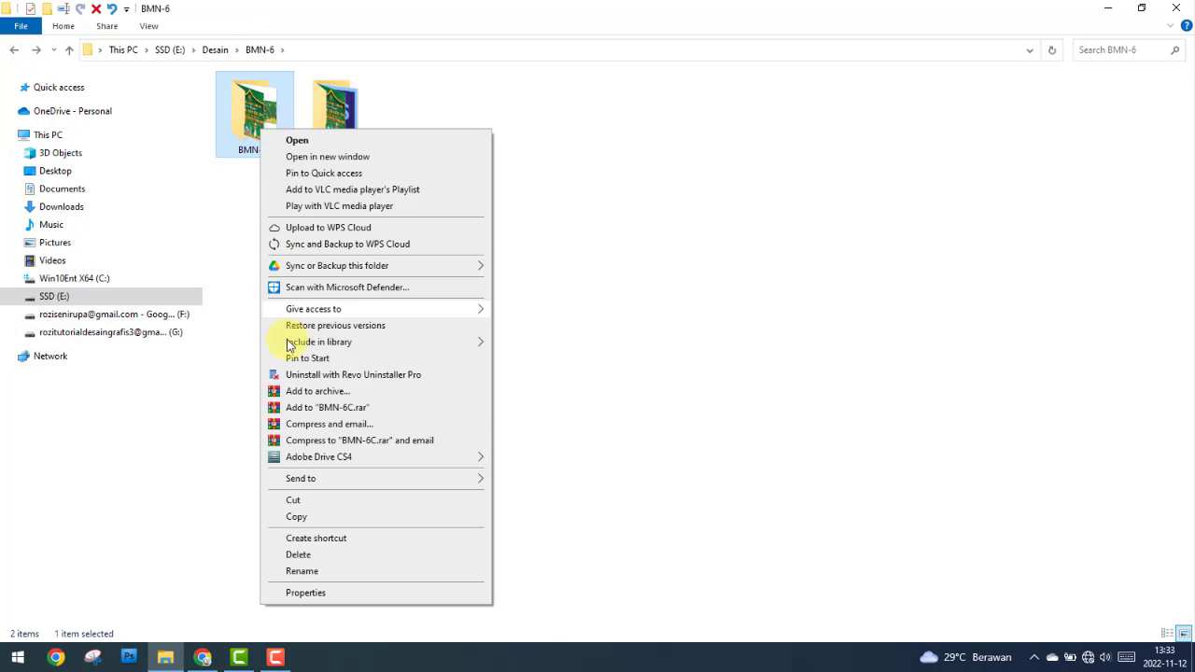
left_click(301, 389)
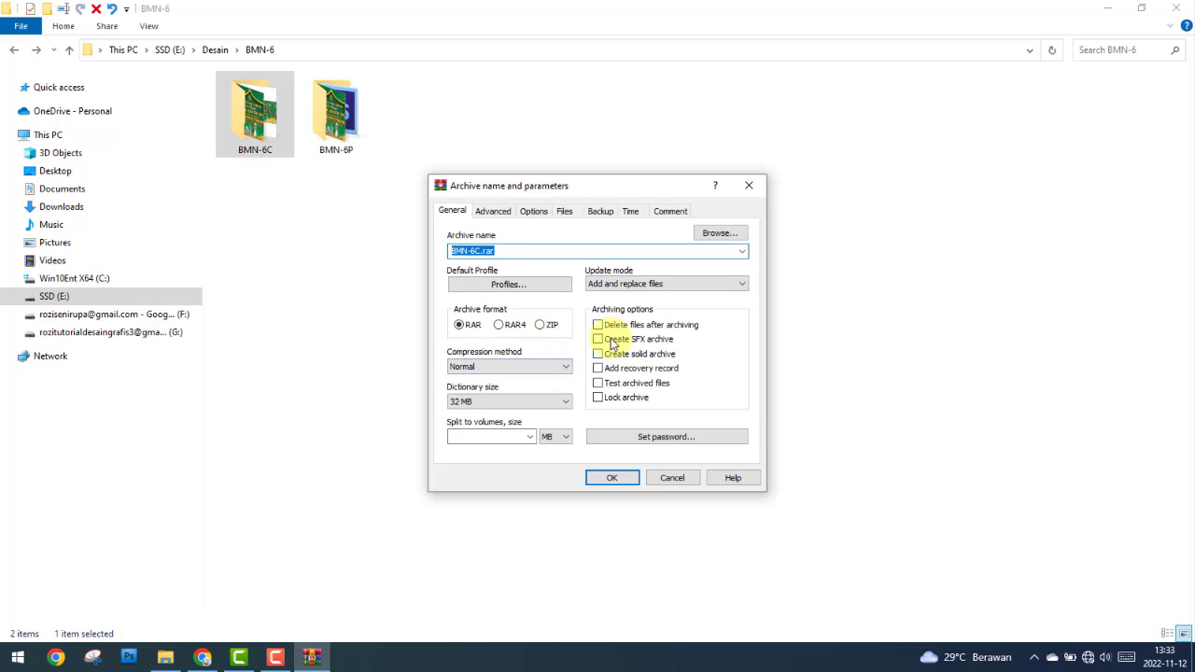
left_click(598, 323)
left_click(611, 476)
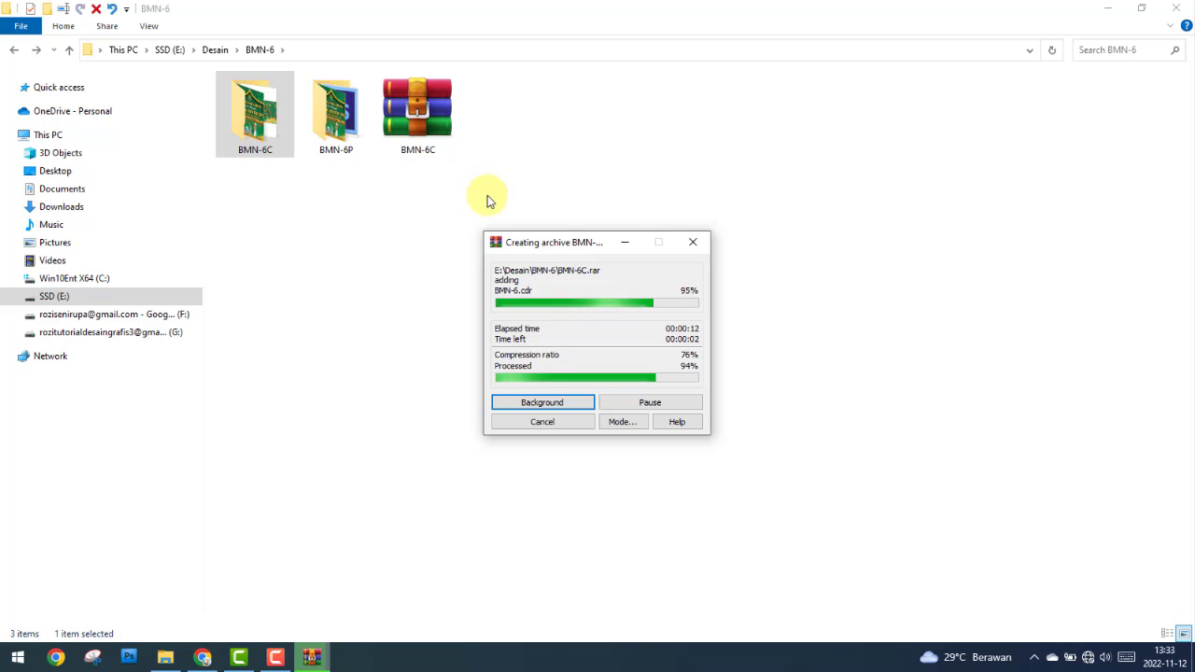
Step: Check the BMN-6P folder's contents and compress it into BMN-6P.rar, with the original files deleted after archiving
double_click(278, 128)
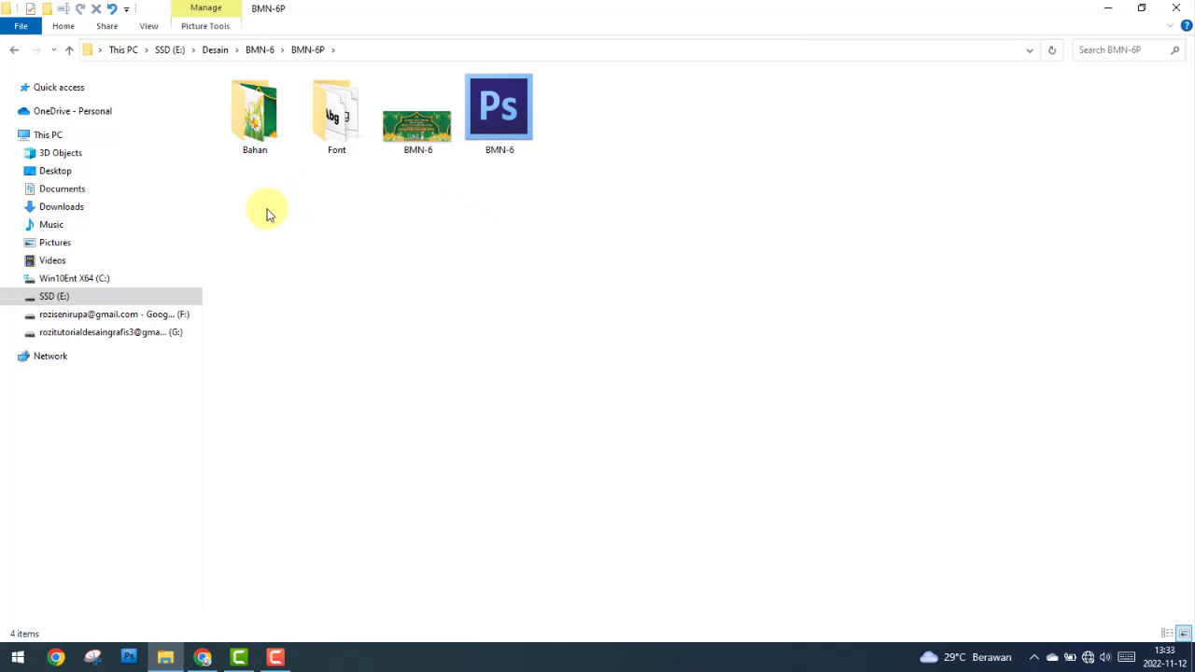
left_click_drag(495, 201, 229, 94)
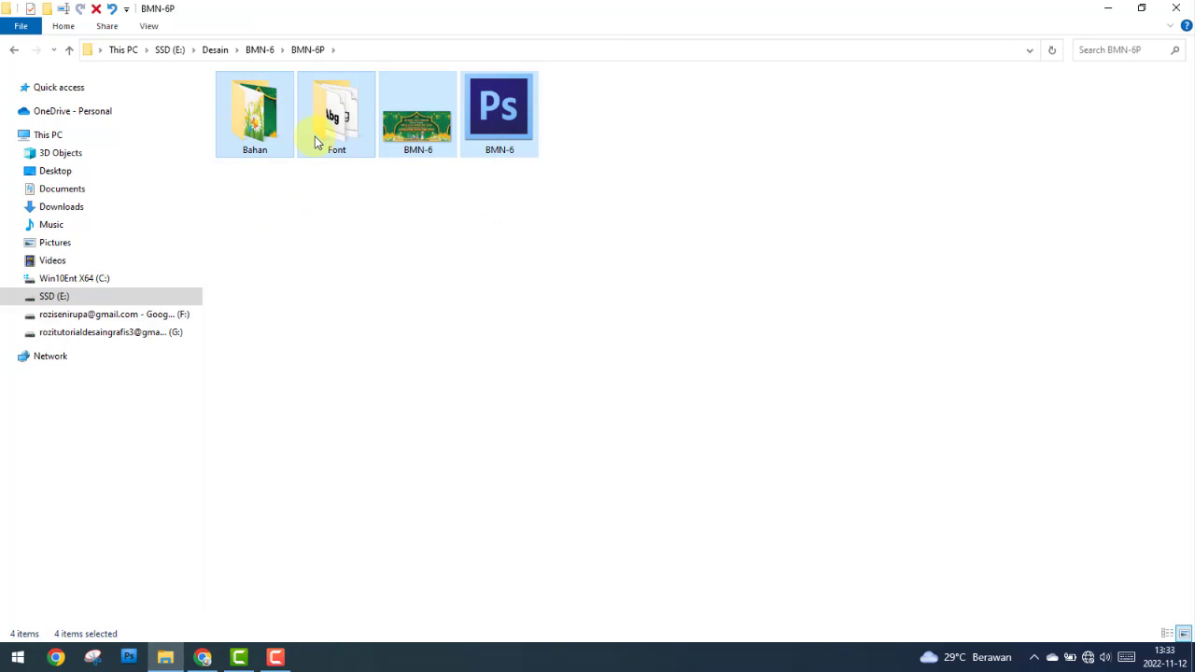
double_click(240, 139)
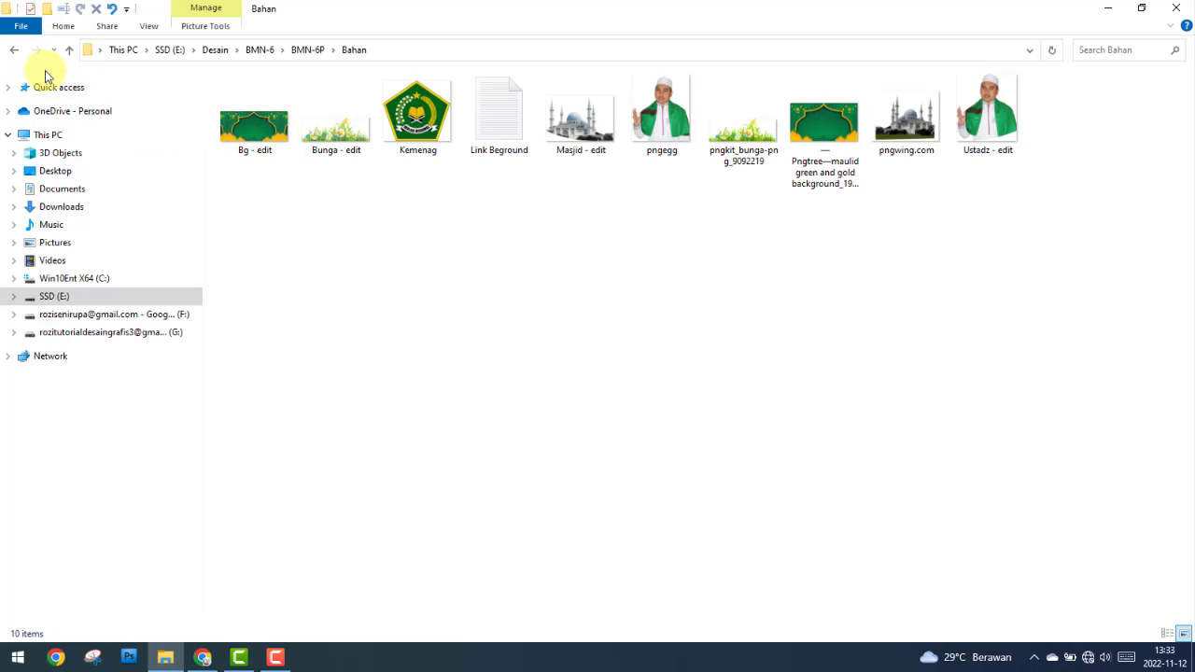
left_click(15, 50)
left_click(68, 50)
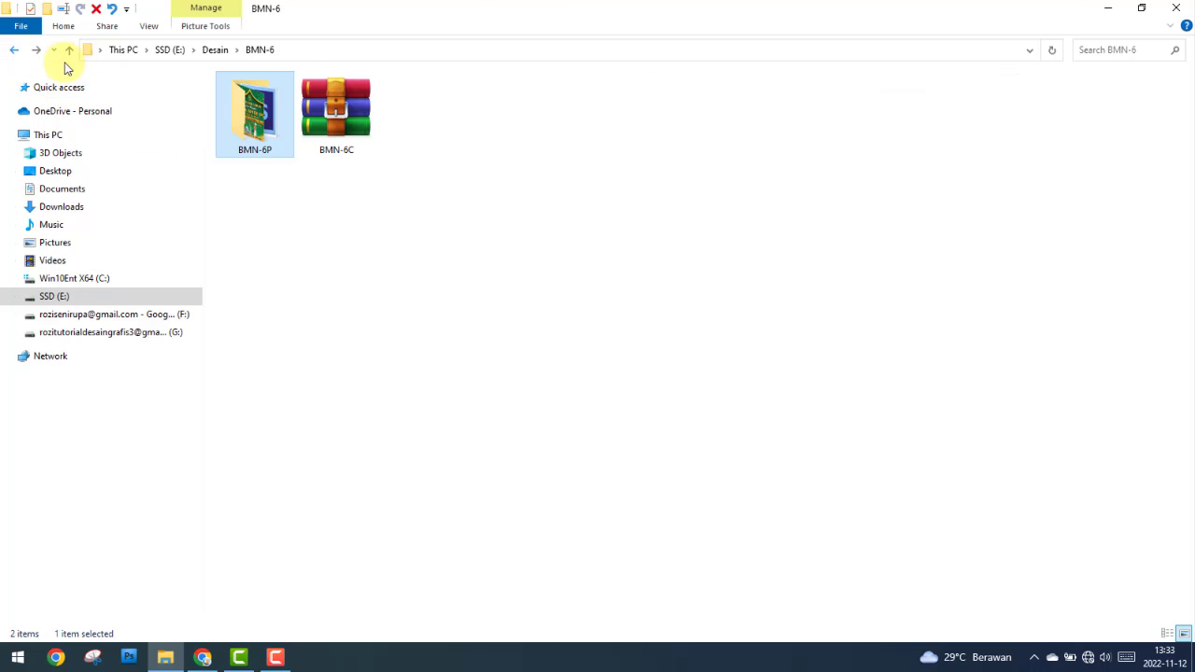
right_click(265, 136)
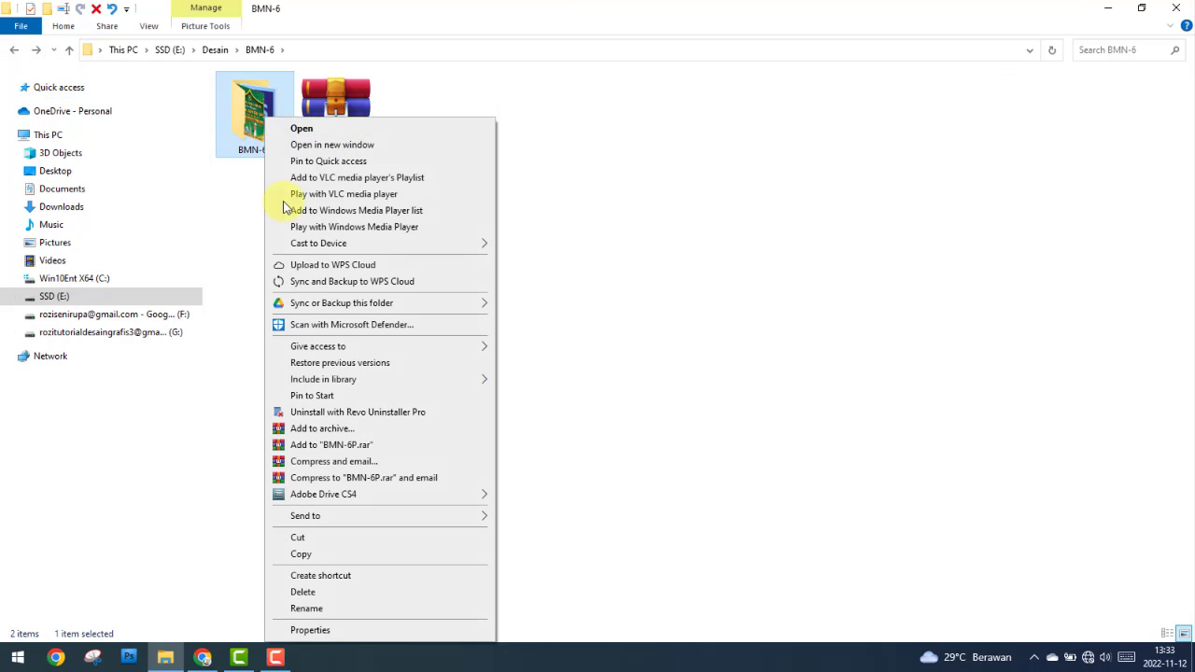
left_click(322, 429)
left_click(599, 325)
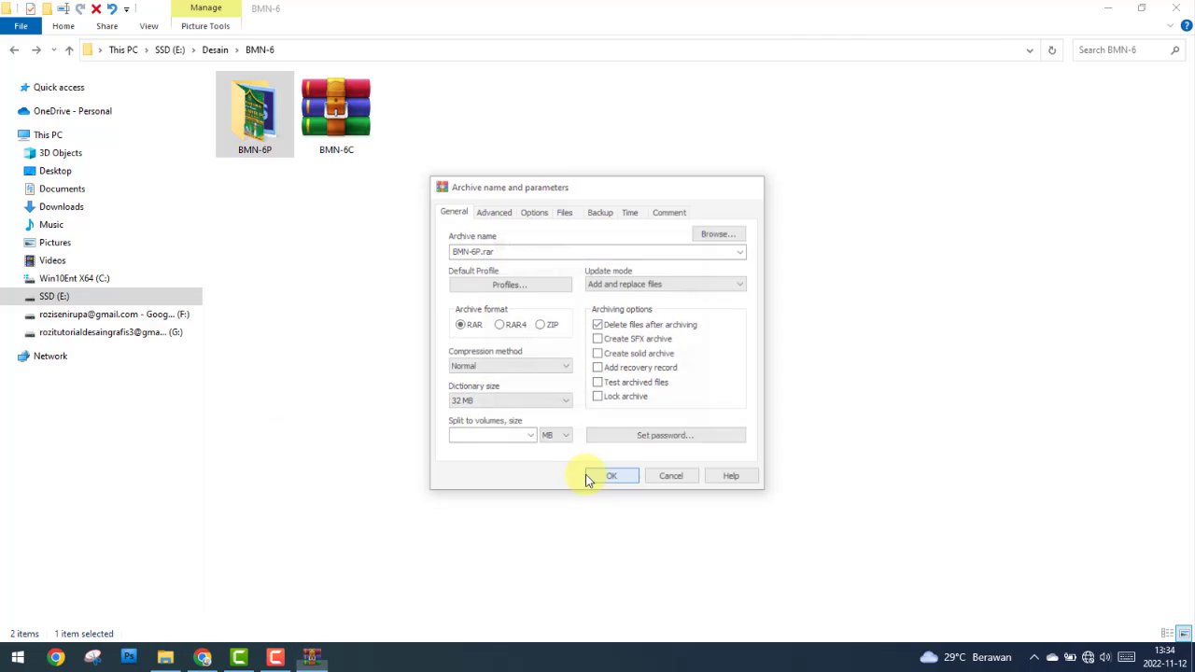
left_click(586, 477)
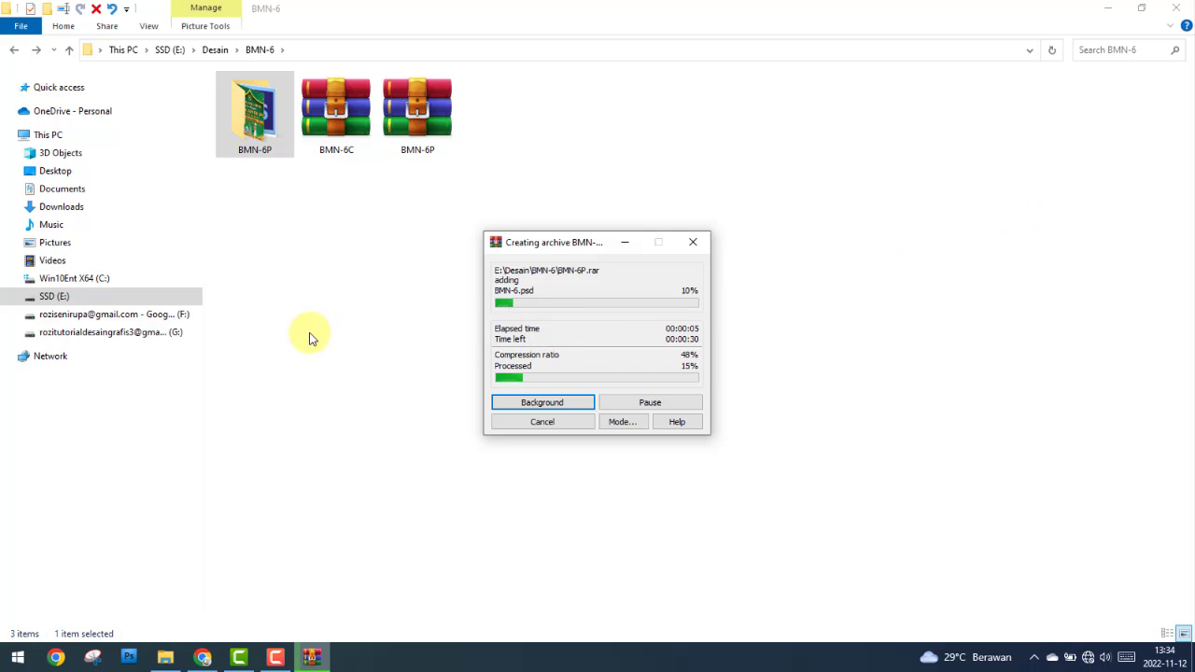
Step: Go to the Thumbnail folder on drive E and select the BMN-6 image
left_click(187, 299)
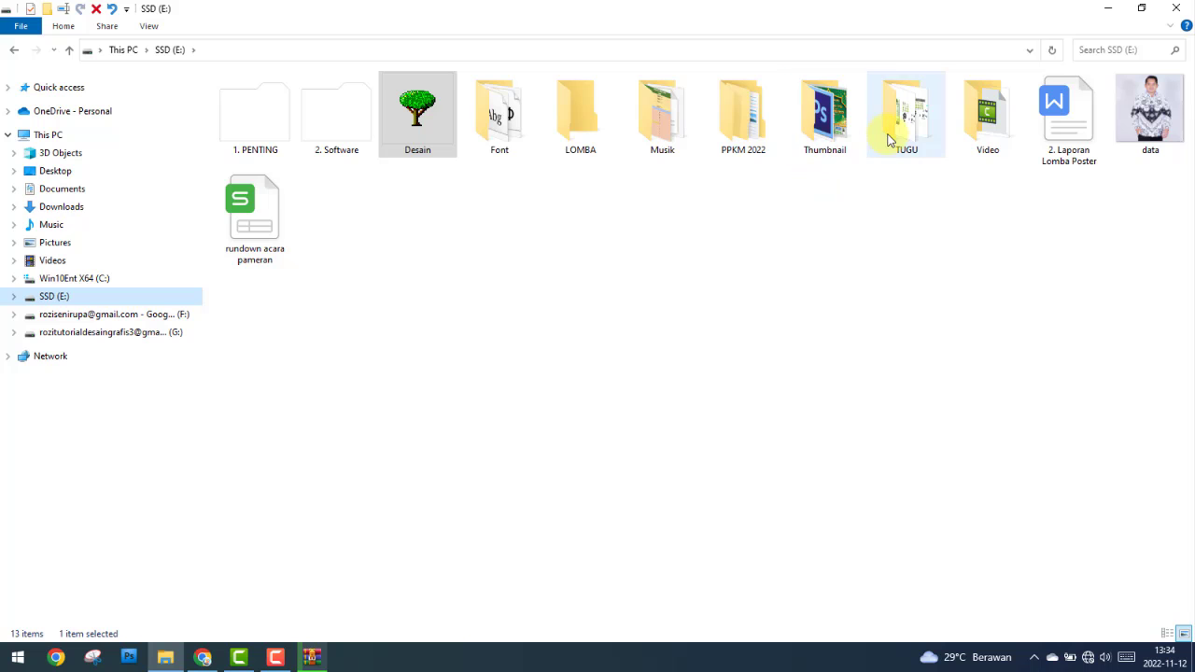
double_click(824, 116)
left_click(504, 271)
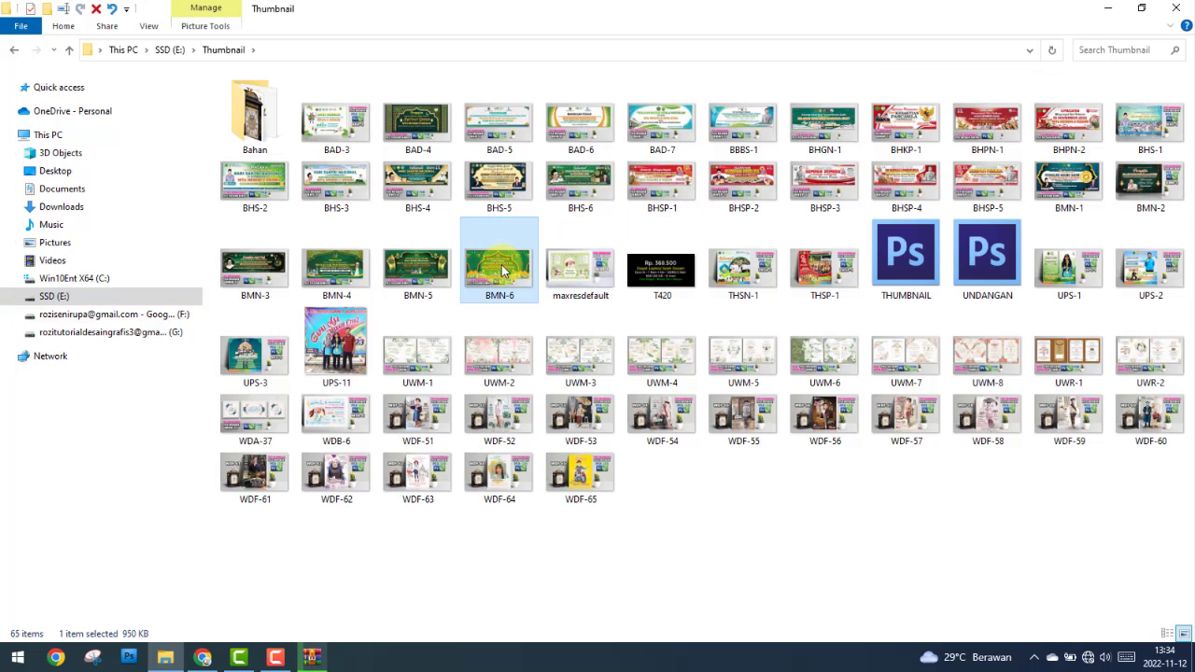